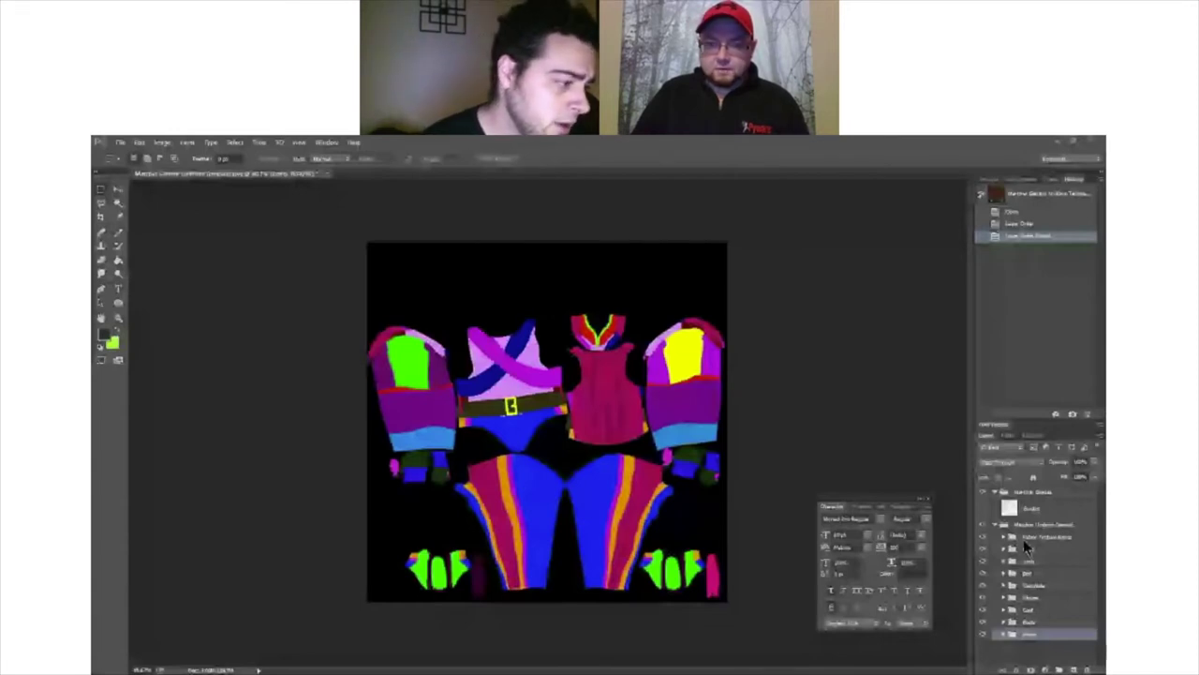
Step: Show the guide overlay on the uniform template and hide it again
{"action": "left_click", "coordinate": [984, 510]}
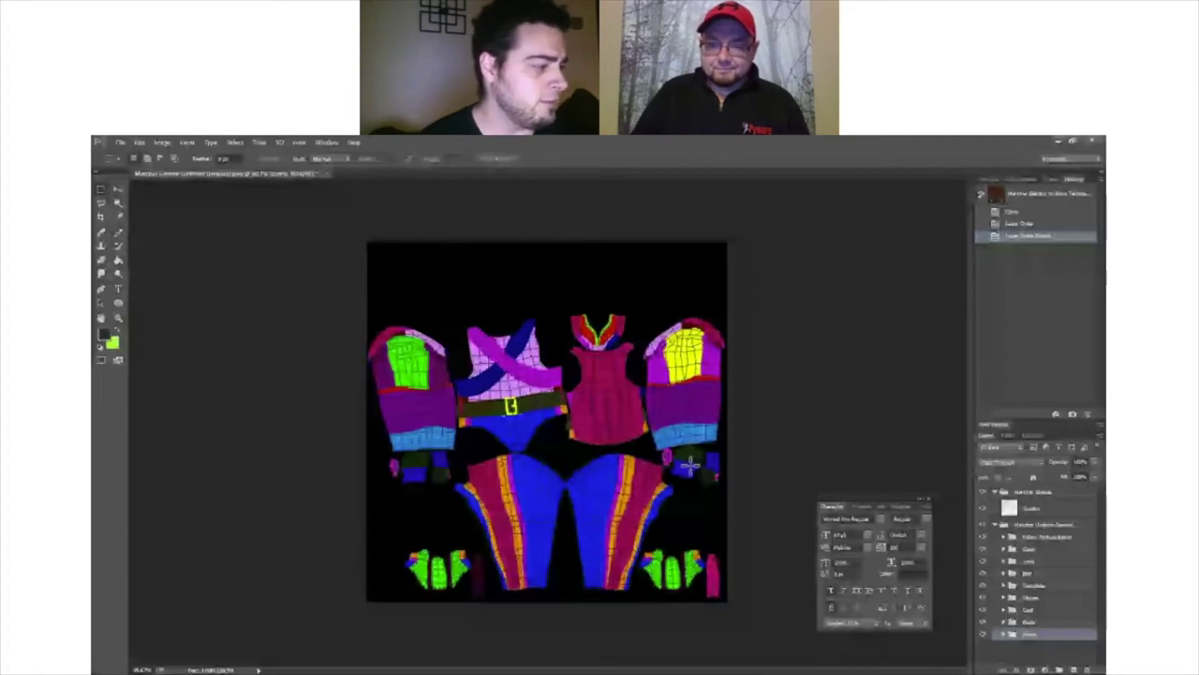
{"action": "left_click", "coordinate": [982, 491]}
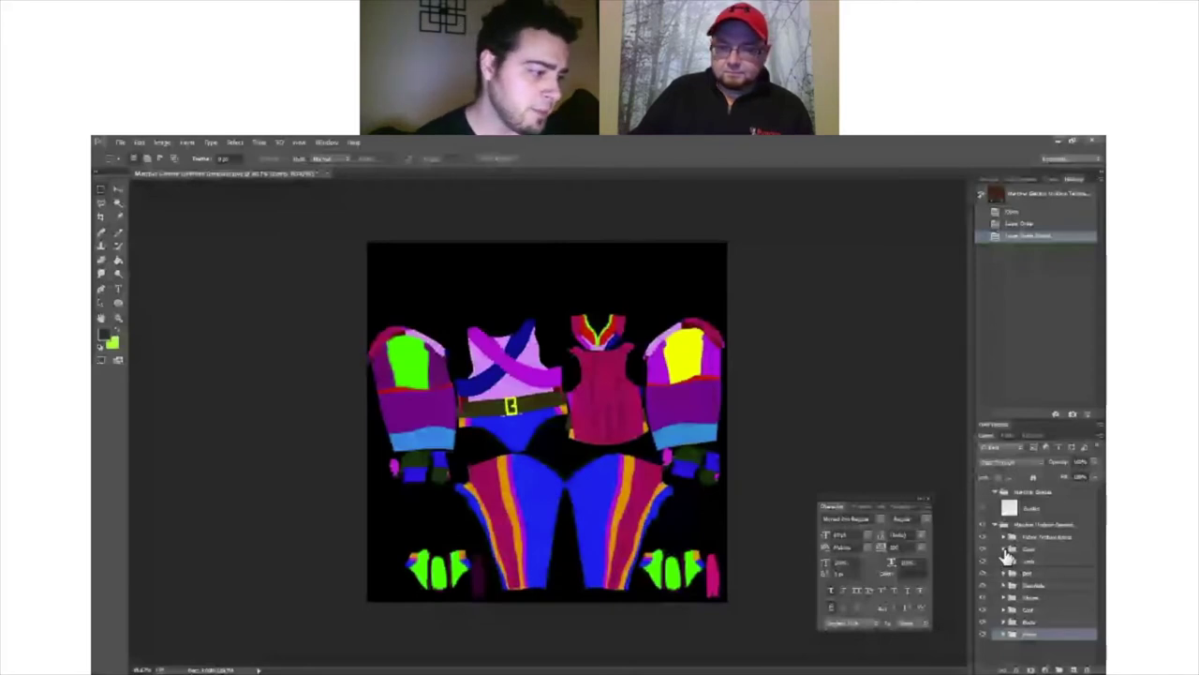
Step: Inspect the Cape group by toggling the visibility of its subgroups, restore them all, and collapse the group
{"action": "left_click", "coordinate": [1004, 551]}
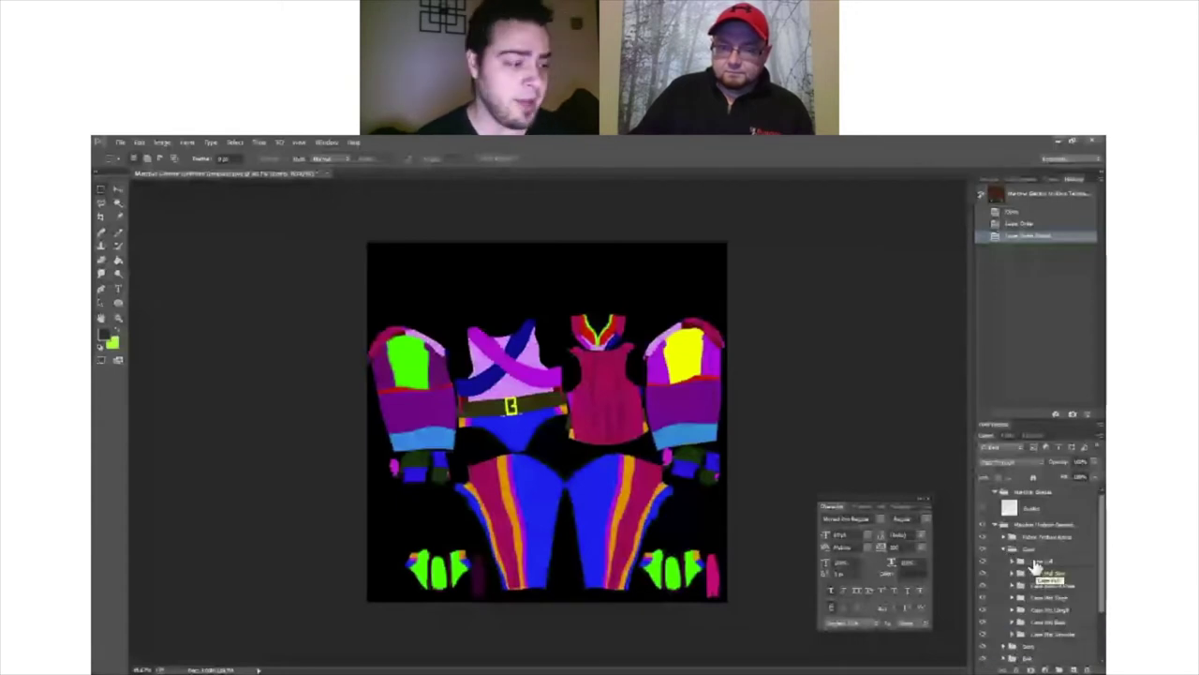
{"action": "key", "text": "alt+bracketleft"}
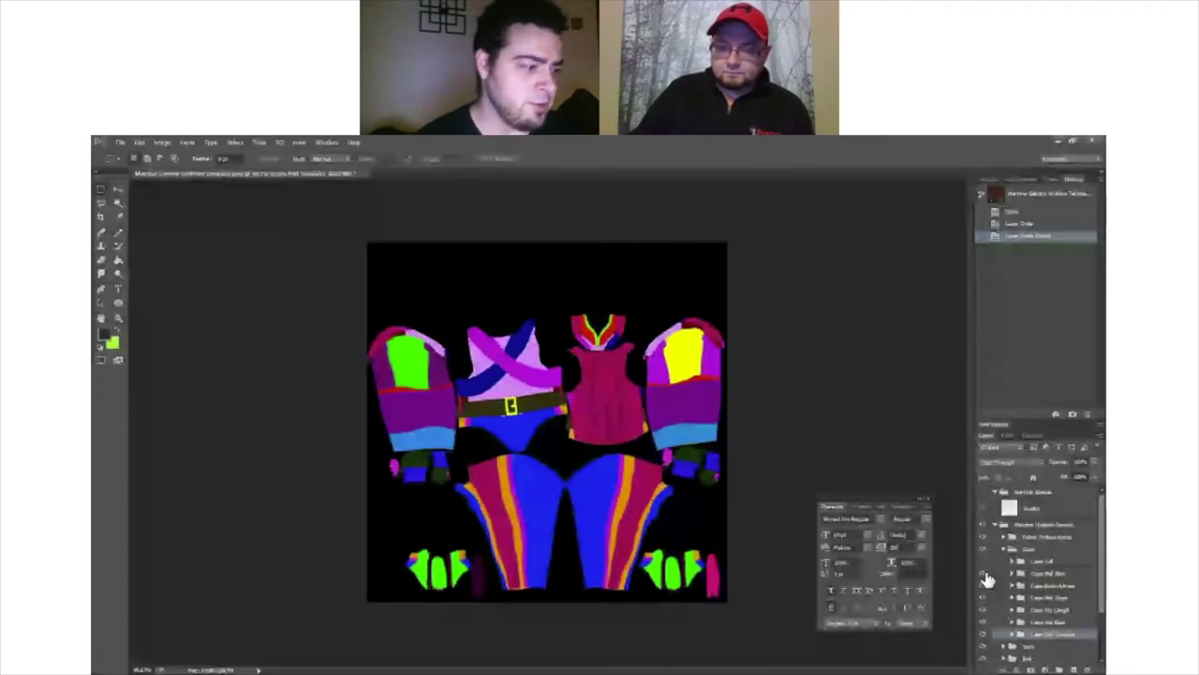
{"action": "left_click", "coordinate": [983, 574]}
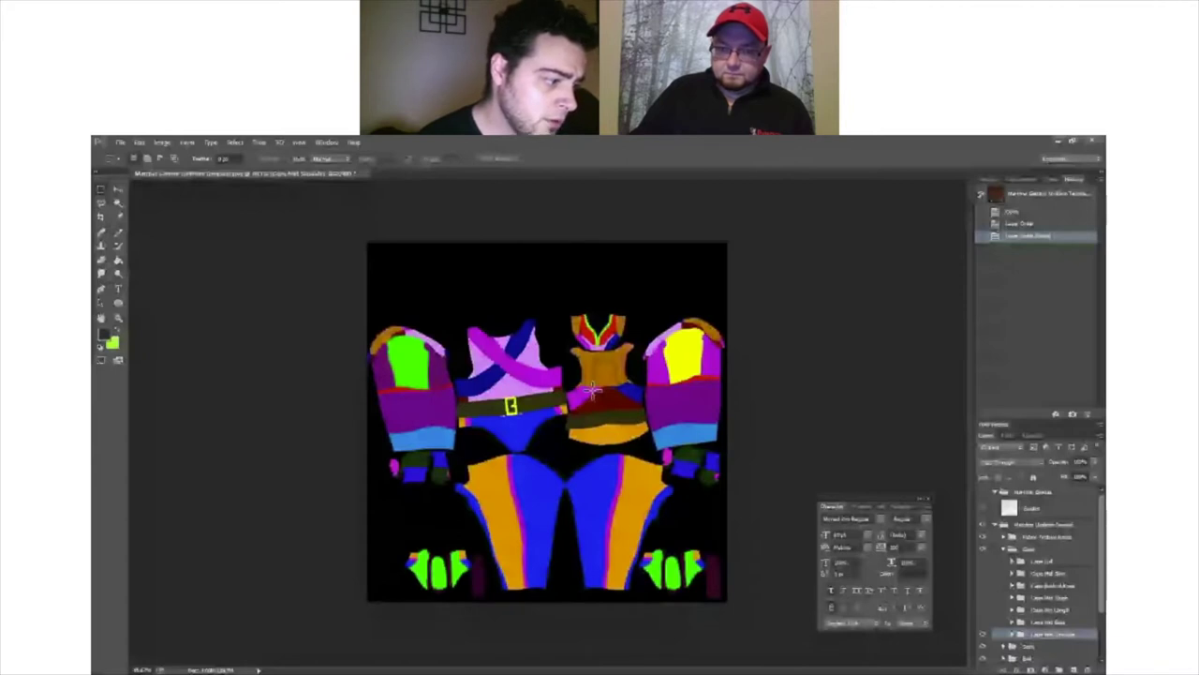
{"action": "left_click", "coordinate": [986, 586]}
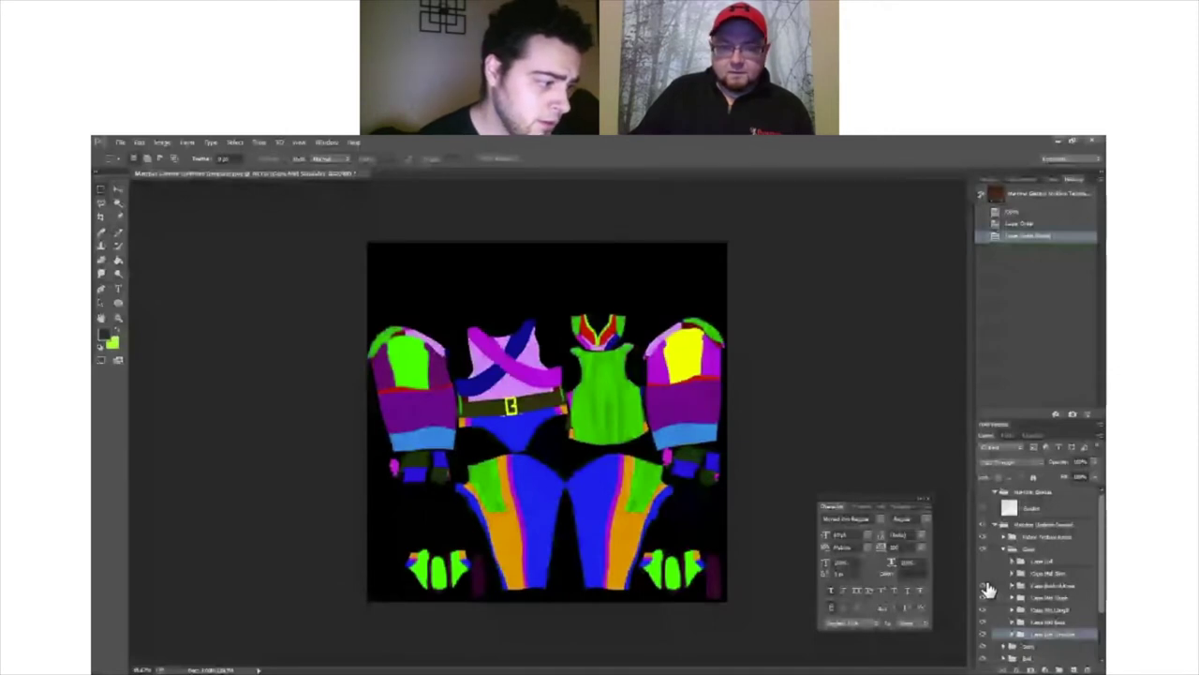
{"action": "left_click", "coordinate": [984, 573]}
{"action": "left_click", "coordinate": [984, 560]}
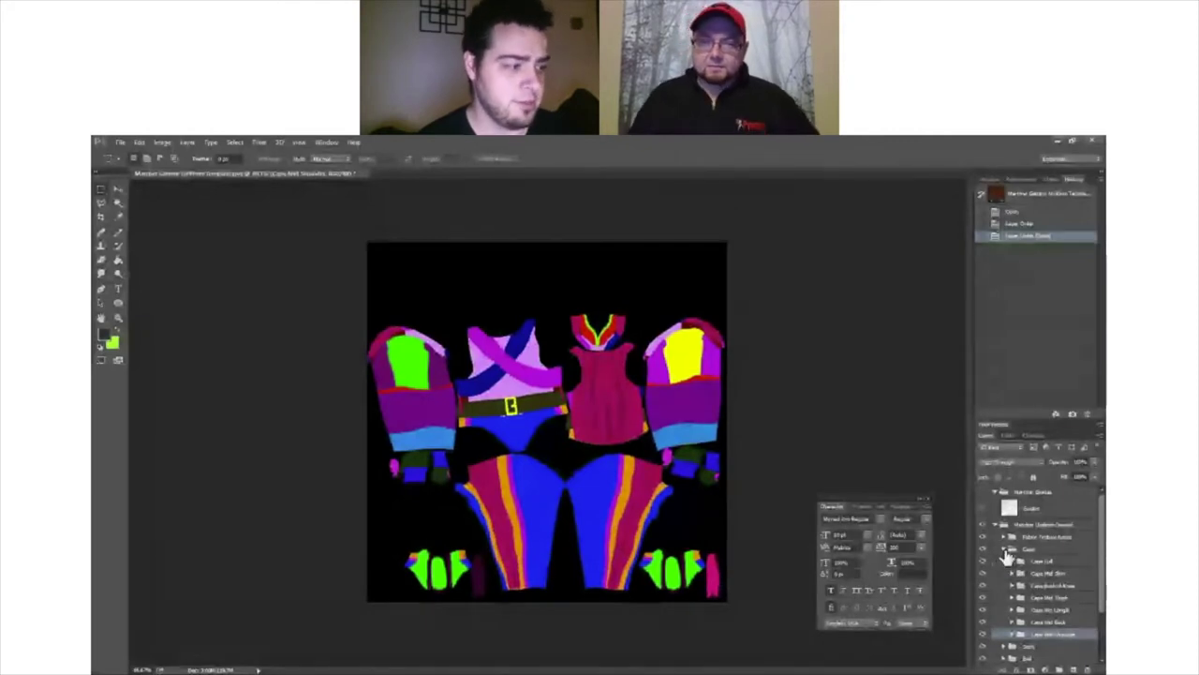
{"action": "left_click", "coordinate": [1004, 550]}
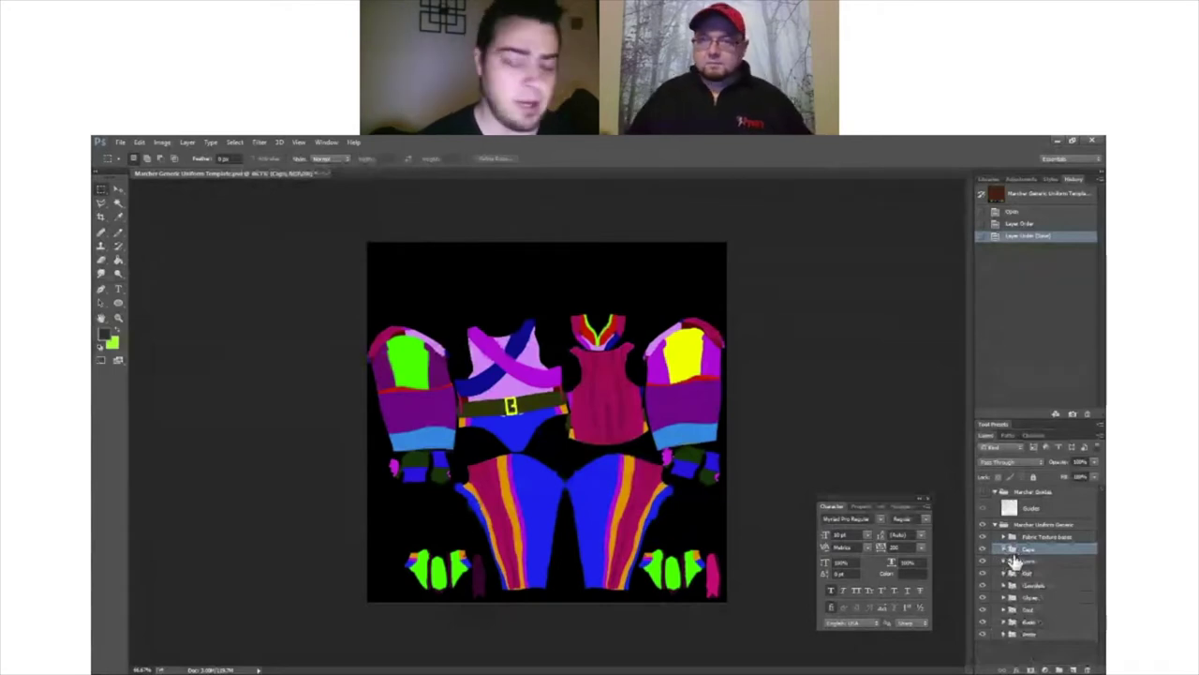
Step: Check the crossed shoulder strap layers by toggling their visibility, and hide the Cape and strap groups
{"action": "left_click", "coordinate": [1001, 561]}
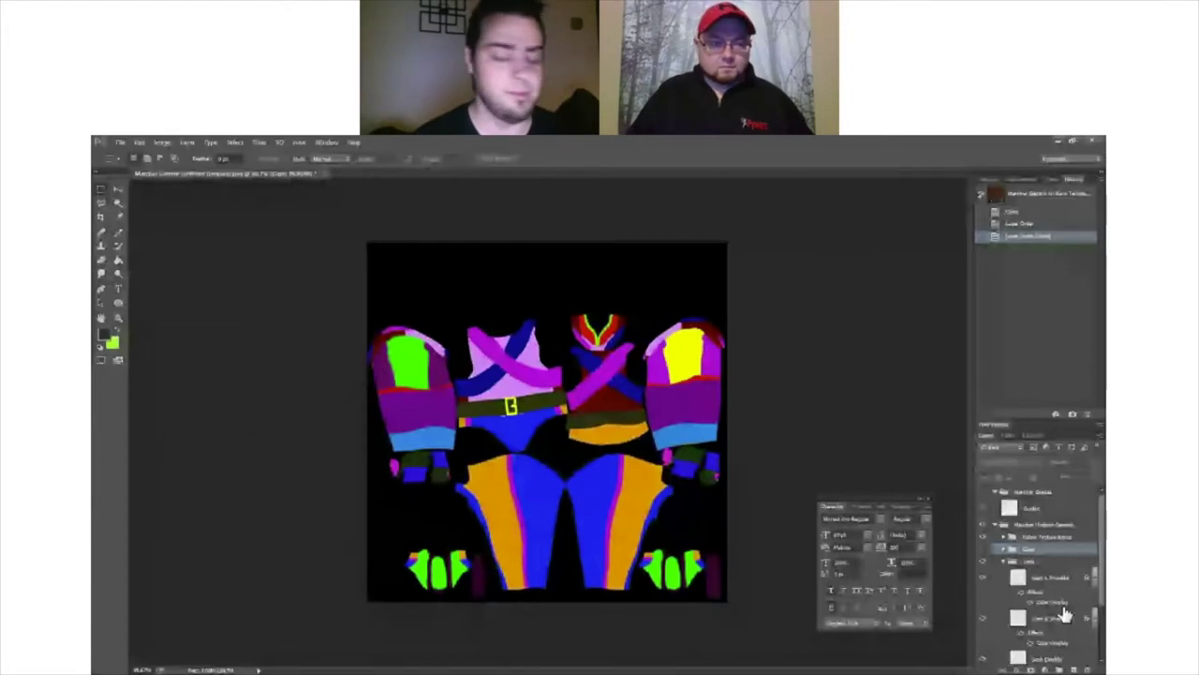
{"action": "left_click", "coordinate": [1065, 613]}
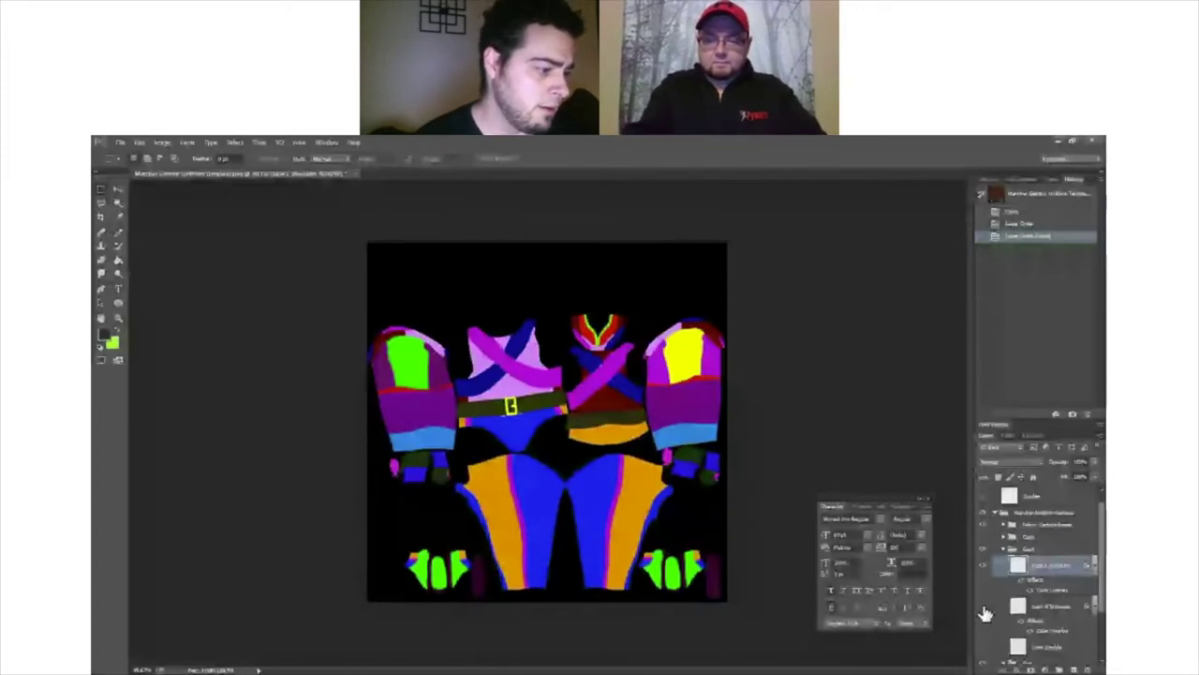
{"action": "left_click", "coordinate": [984, 614]}
{"action": "left_click", "coordinate": [982, 613]}
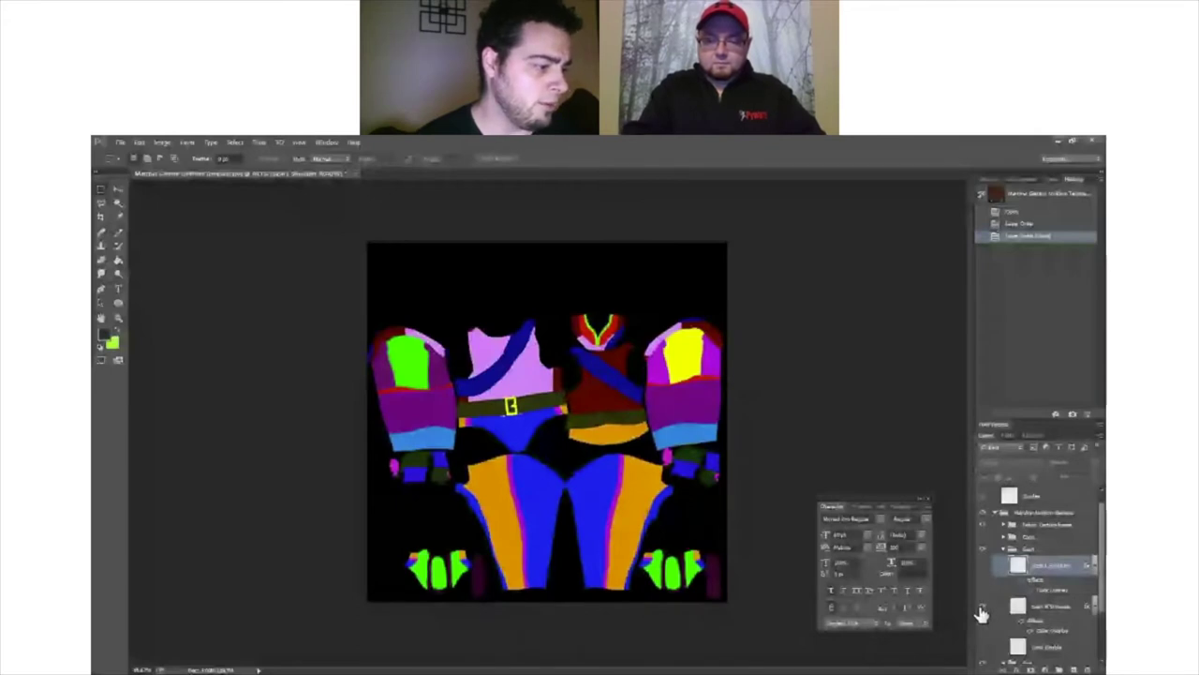
{"action": "left_click", "coordinate": [982, 613]}
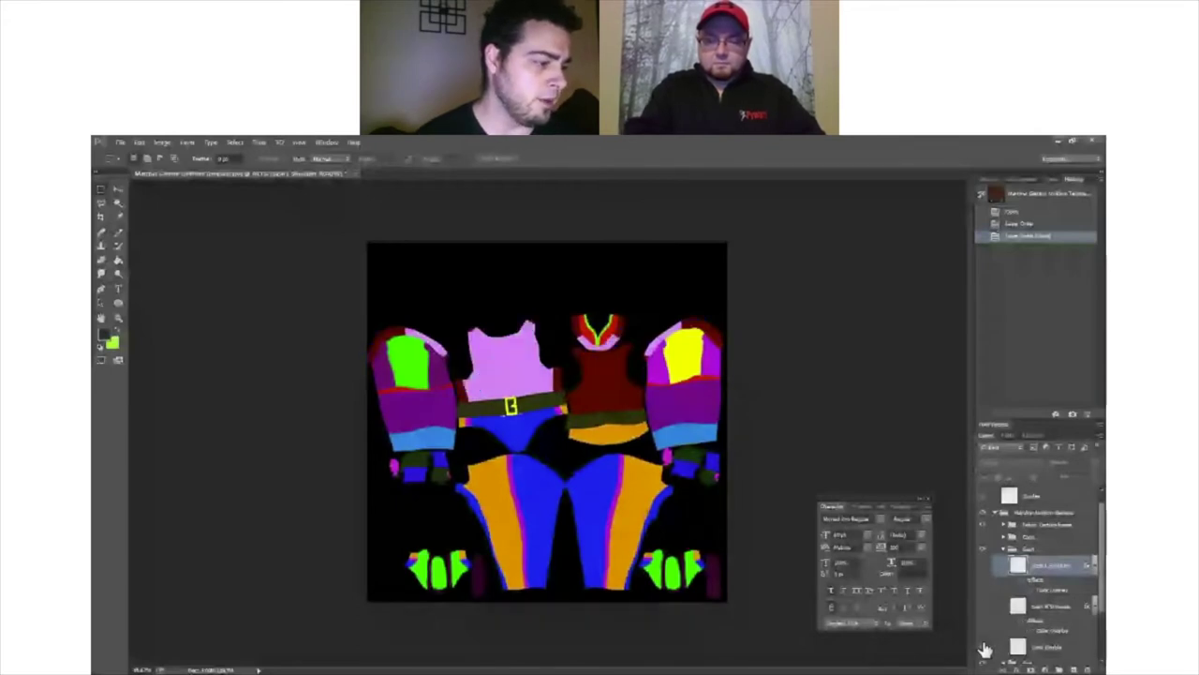
{"action": "left_click", "coordinate": [984, 648]}
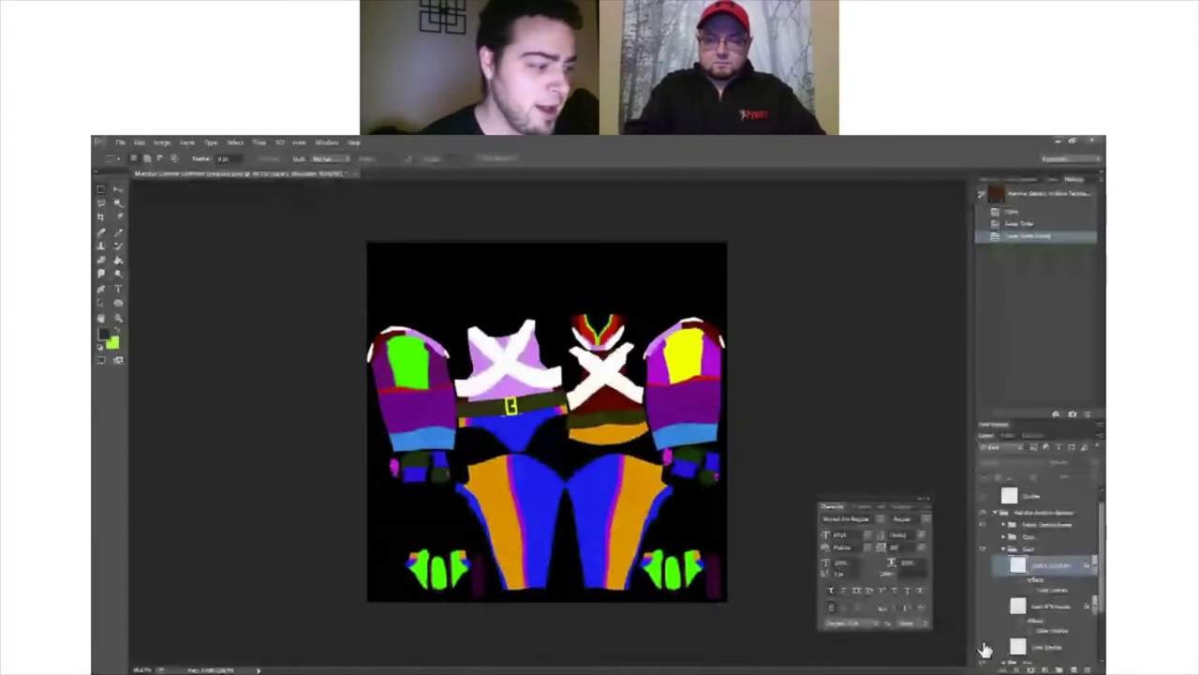
{"action": "left_click", "coordinate": [983, 551]}
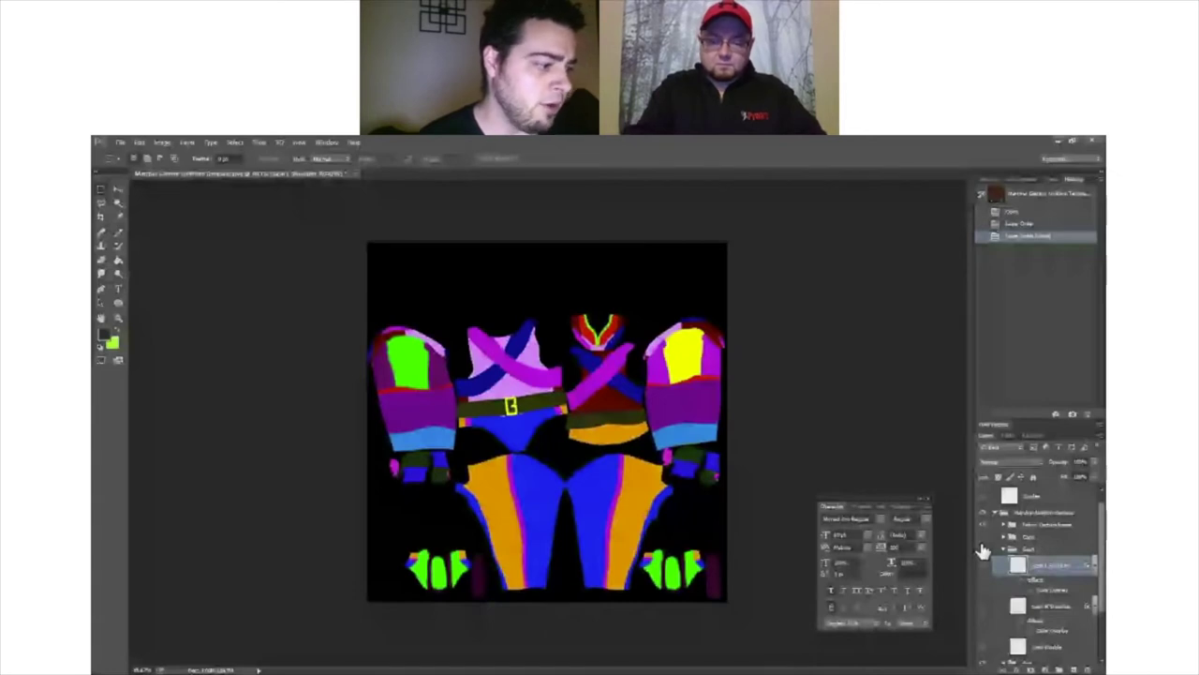
{"action": "left_click", "coordinate": [983, 550]}
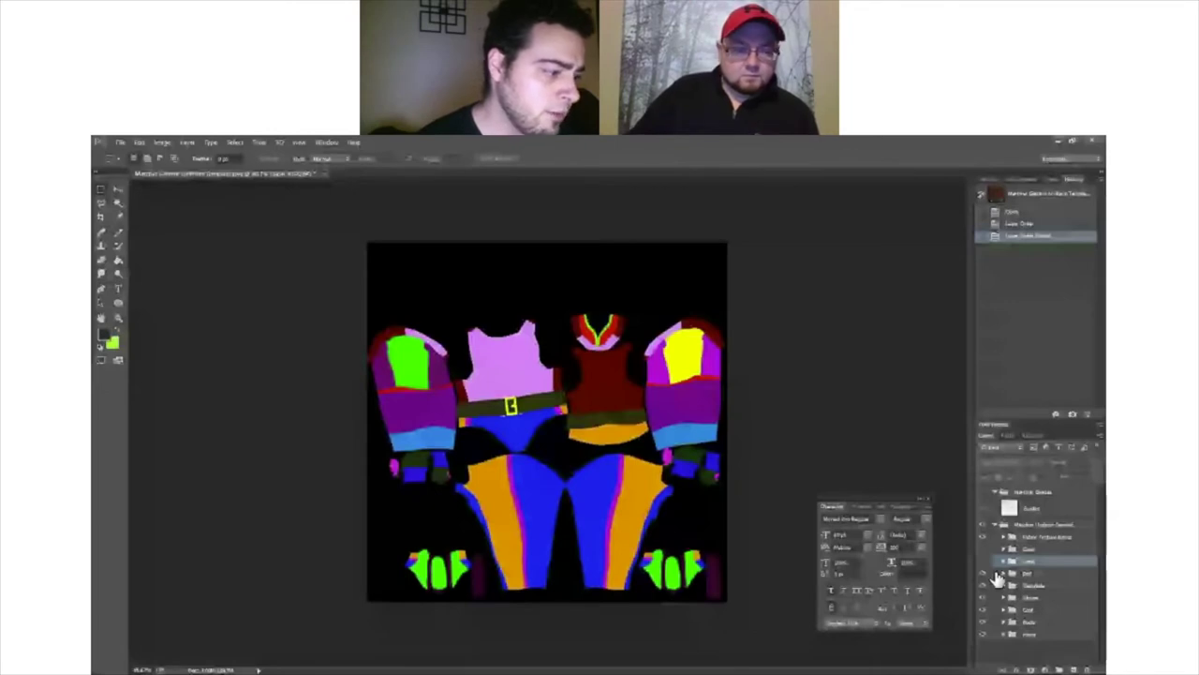
Step: Hide the belt, and expand the Gauntlets group to check its both-hands subgroup
{"action": "left_click", "coordinate": [984, 573]}
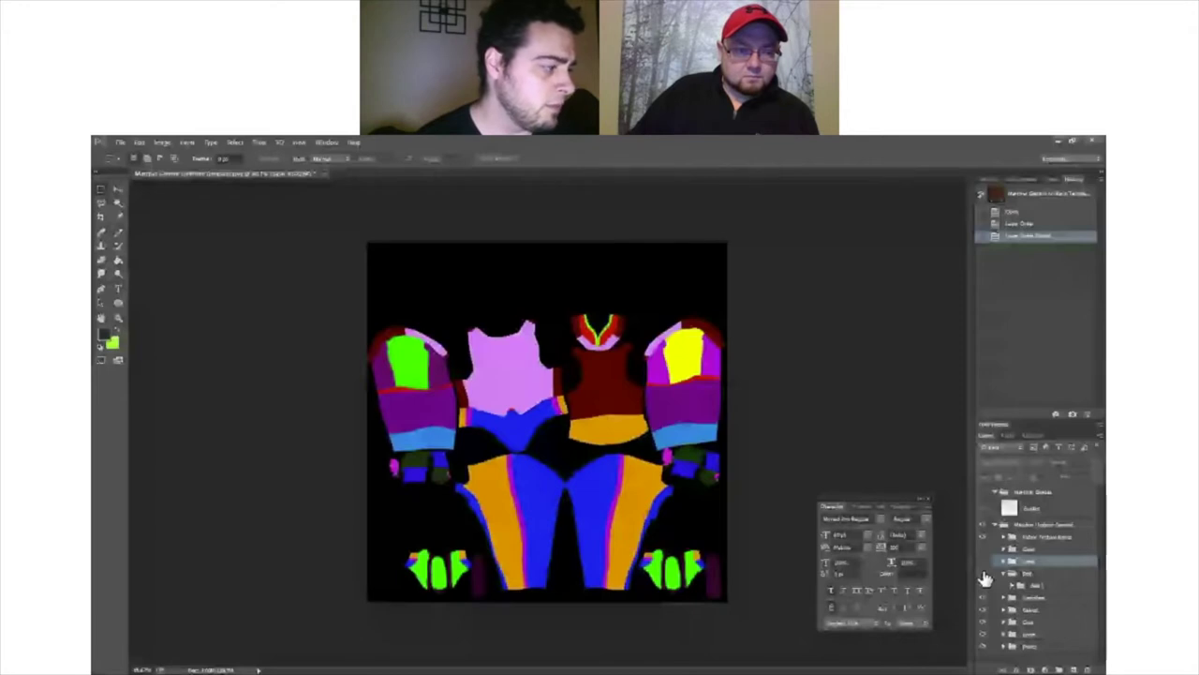
{"action": "left_click", "coordinate": [1004, 596]}
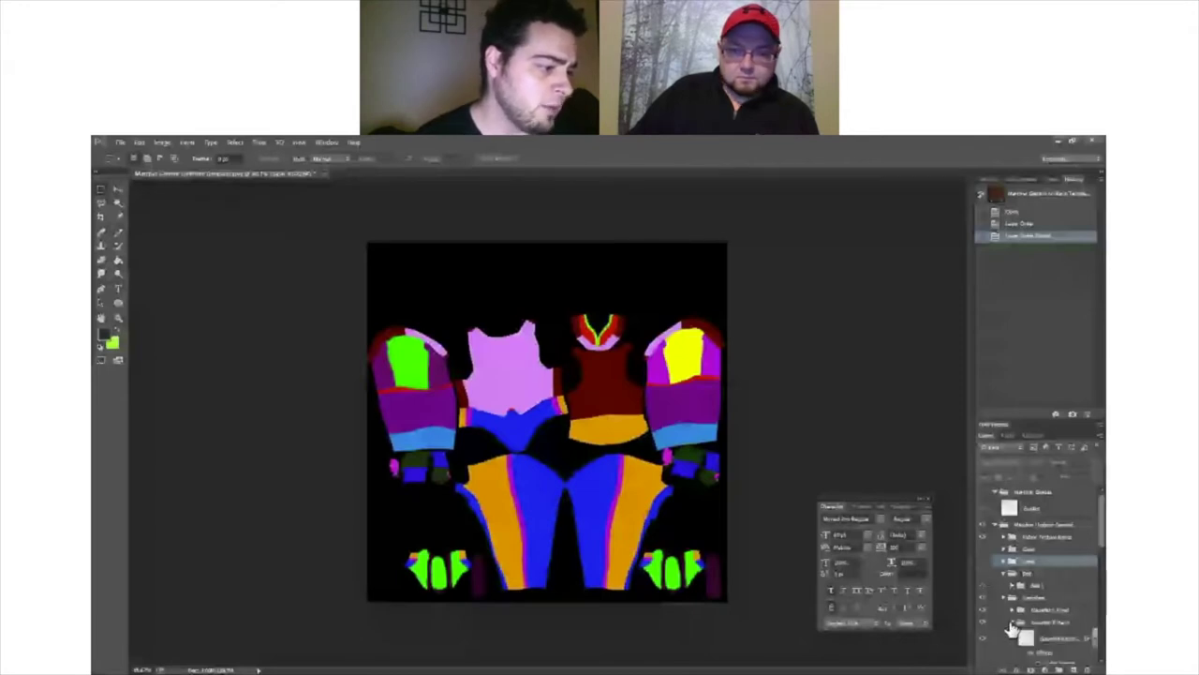
{"action": "left_click", "coordinate": [1012, 624]}
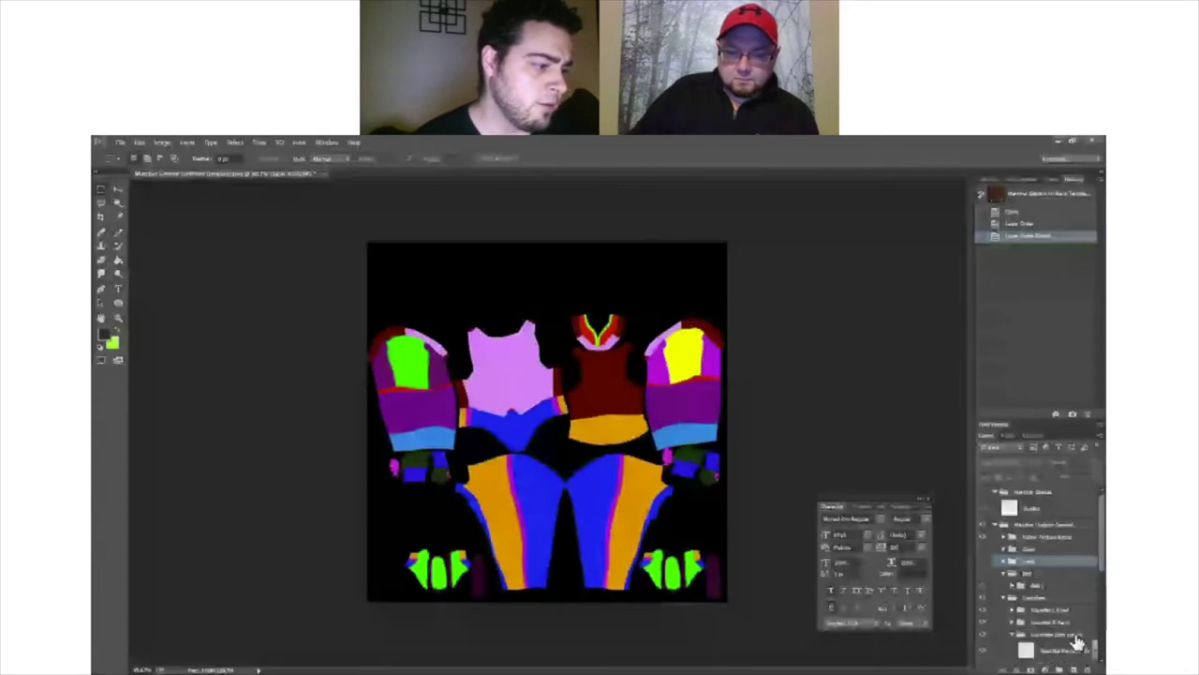
{"action": "left_click", "coordinate": [1052, 634]}
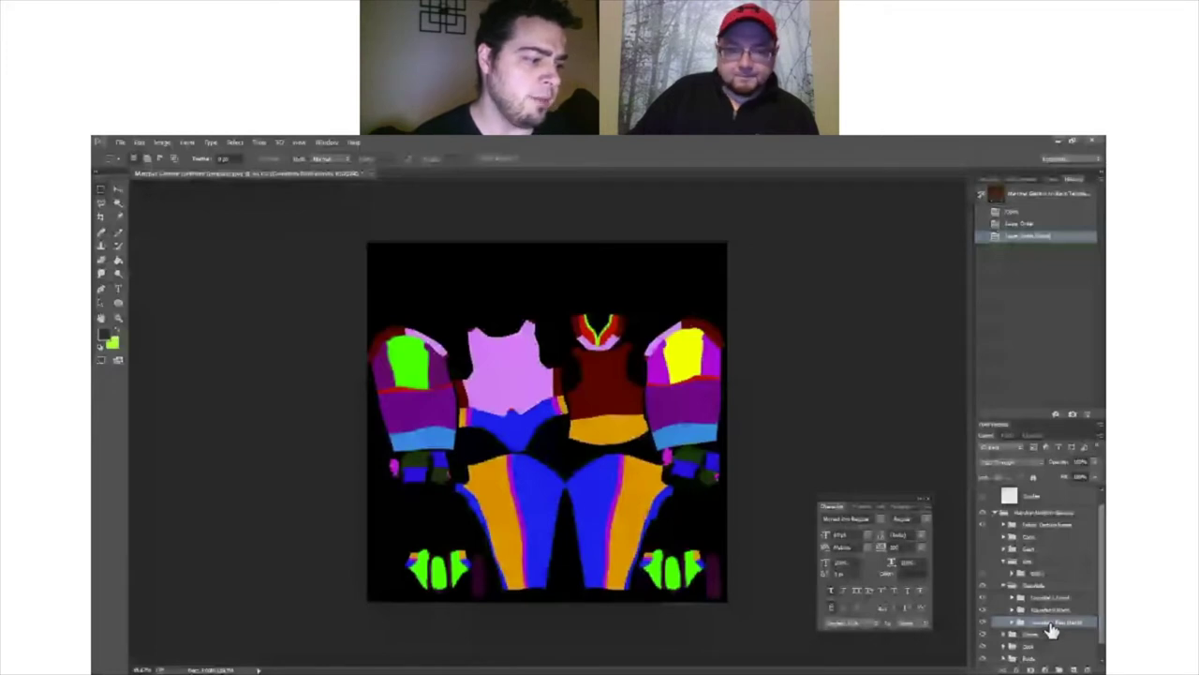
{"action": "left_click", "coordinate": [984, 624]}
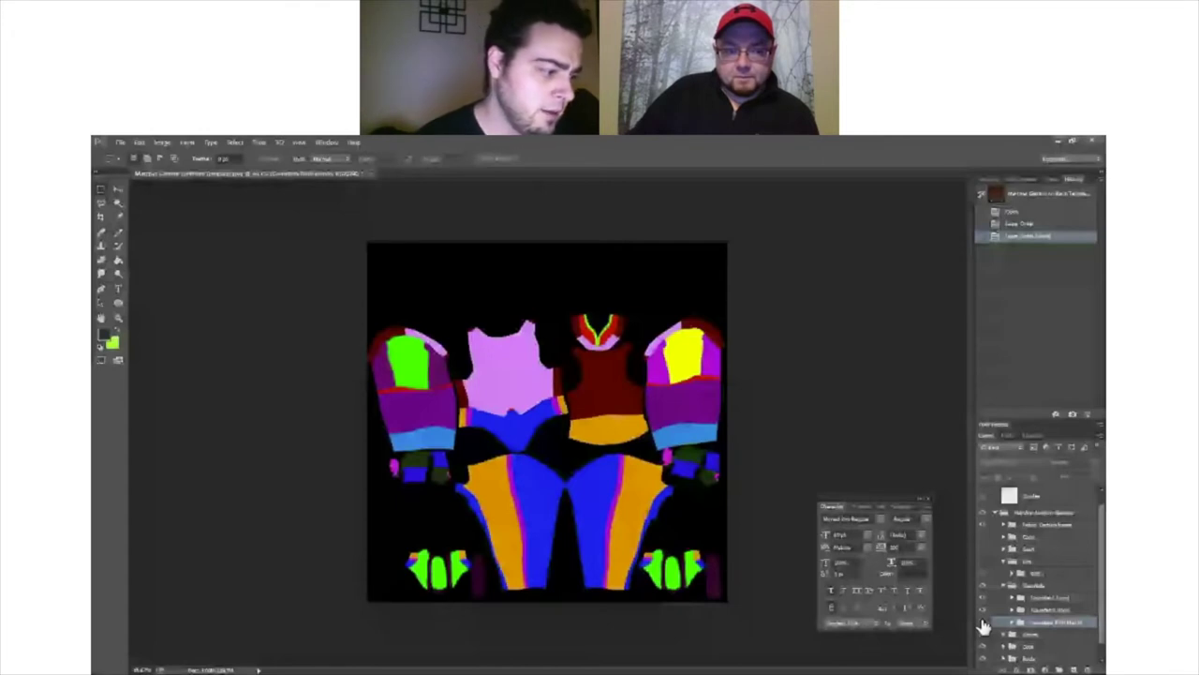
Step: Examine what each layer in the first single-hand gauntlet subgroup covers by toggling its visibility, restore the layers, and collapse the subgroup
{"action": "left_click", "coordinate": [983, 596]}
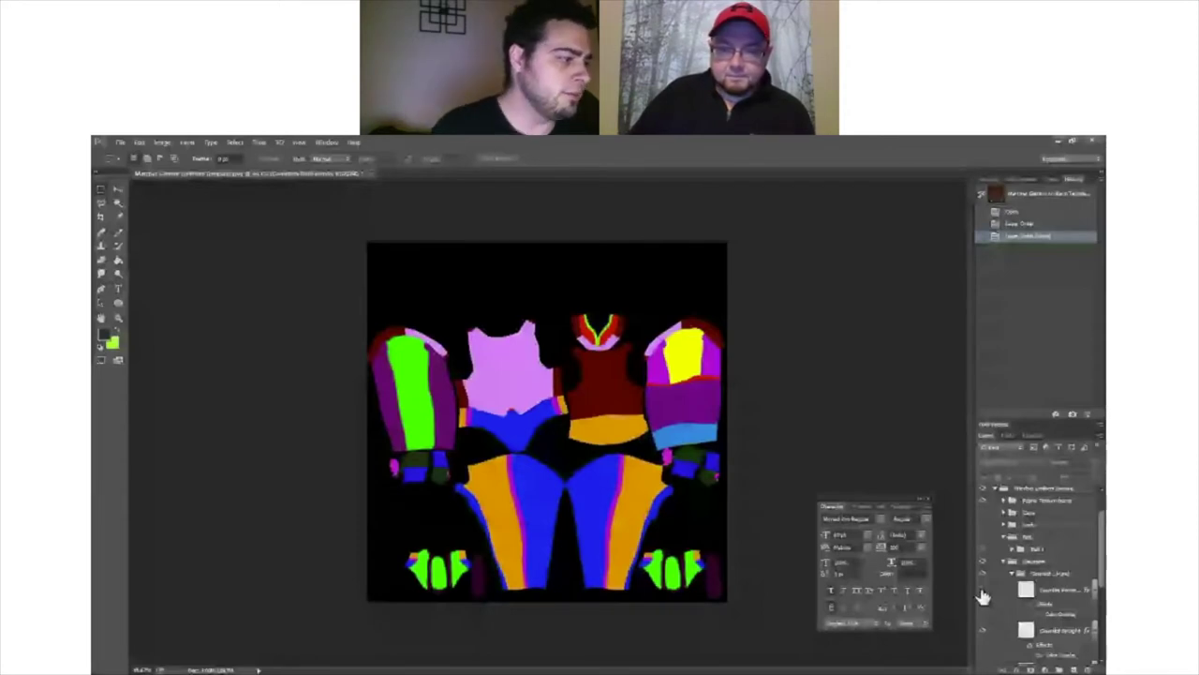
{"action": "scroll", "coordinate": [985, 609], "scroll_direction": "down", "scroll_amount": 3}
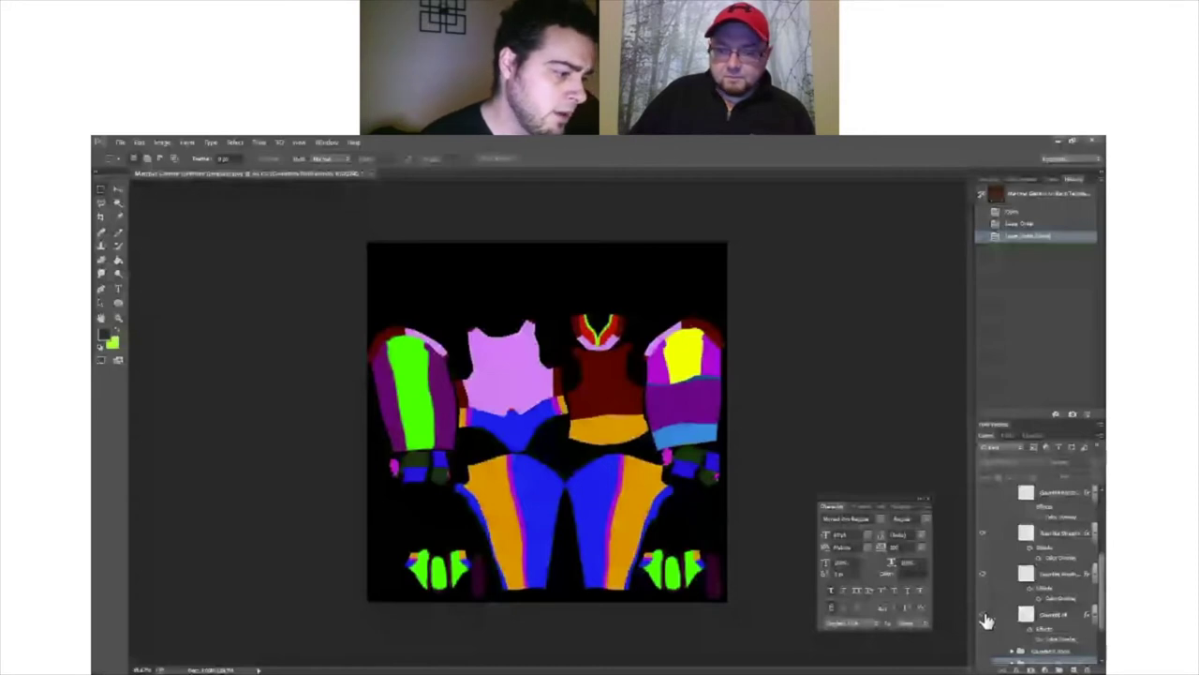
{"action": "scroll", "coordinate": [983, 617], "scroll_direction": "down", "scroll_amount": 1}
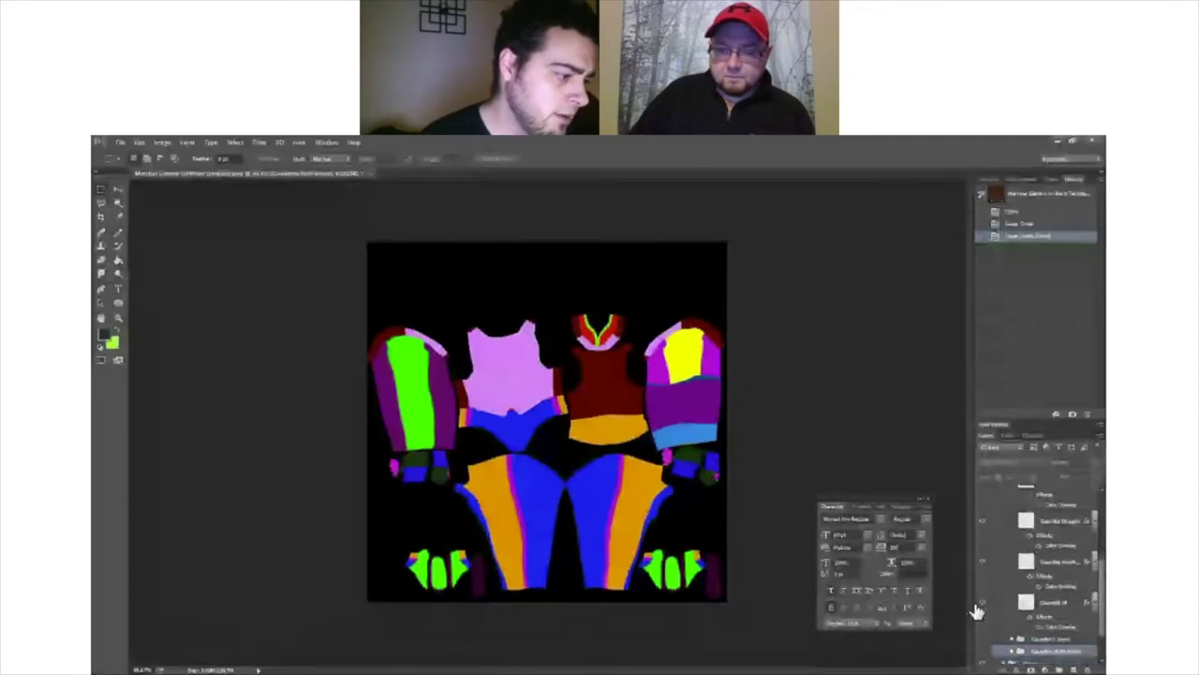
{"action": "scroll", "coordinate": [979, 599], "scroll_direction": "down", "scroll_amount": 3}
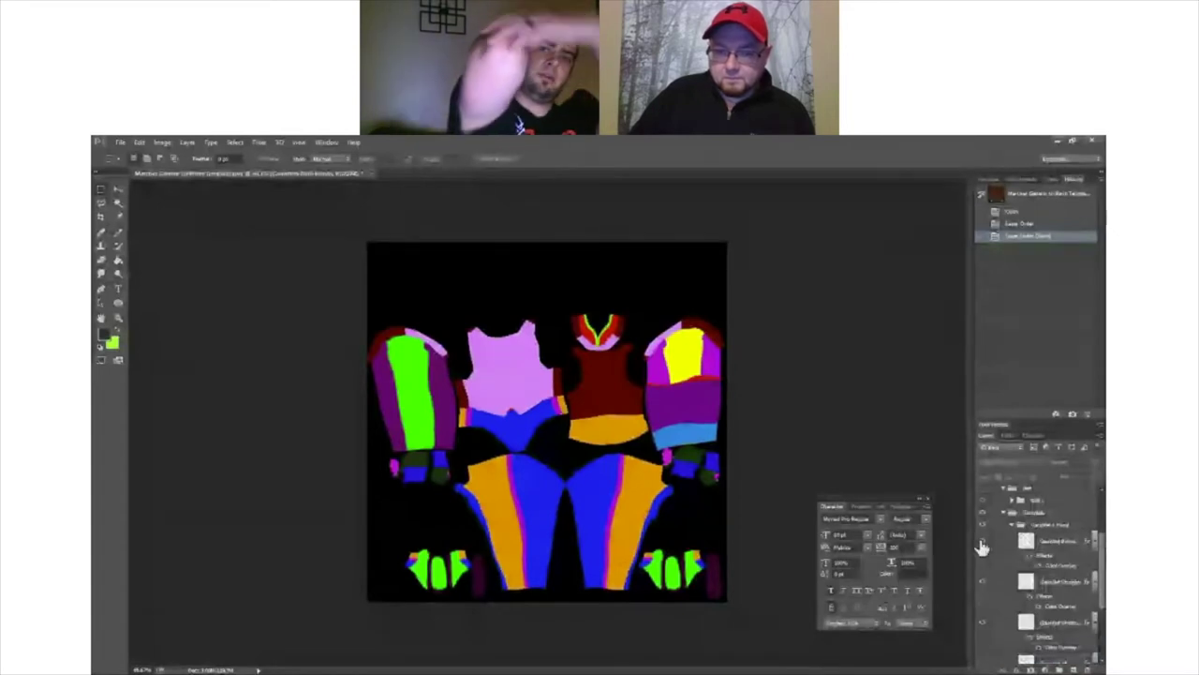
{"action": "left_click", "coordinate": [987, 582]}
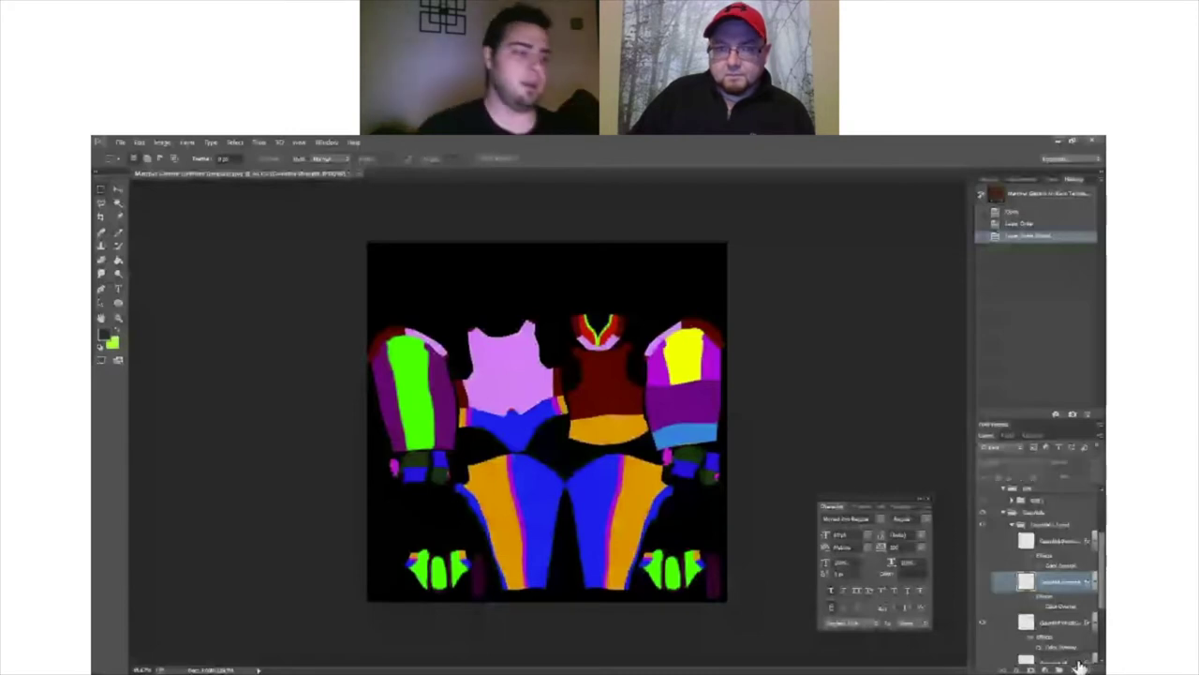
{"action": "left_click", "coordinate": [988, 624]}
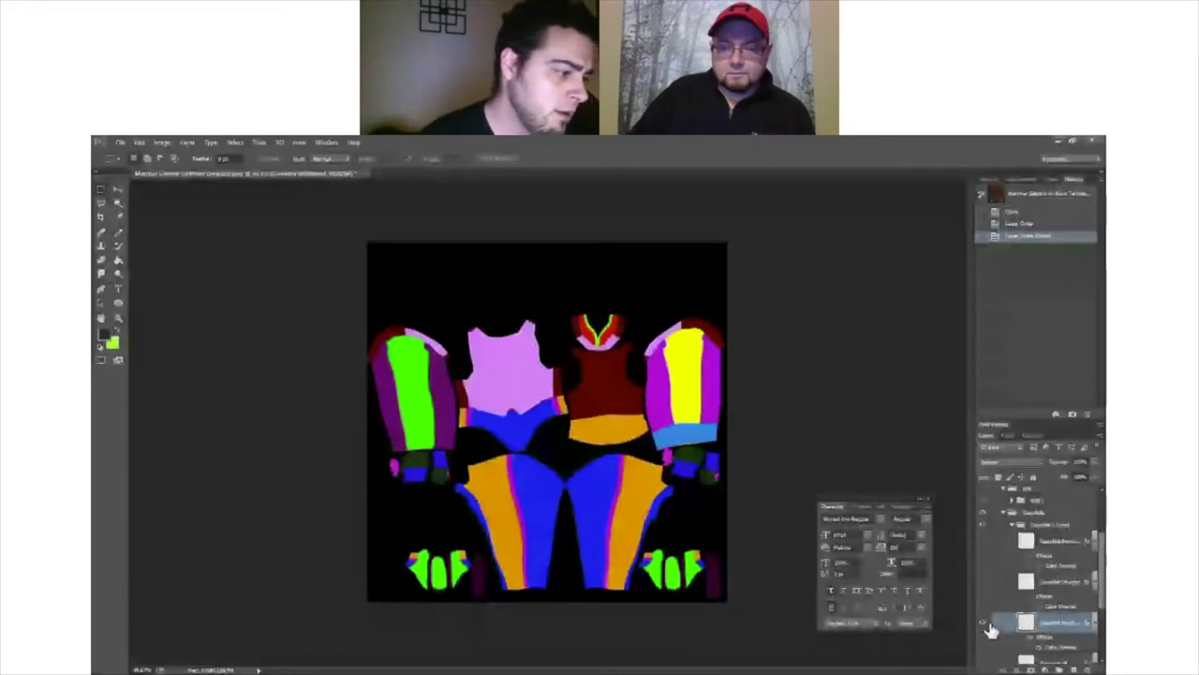
{"action": "scroll", "coordinate": [985, 638], "scroll_direction": "down", "scroll_amount": 1}
{"action": "left_click", "coordinate": [982, 646]}
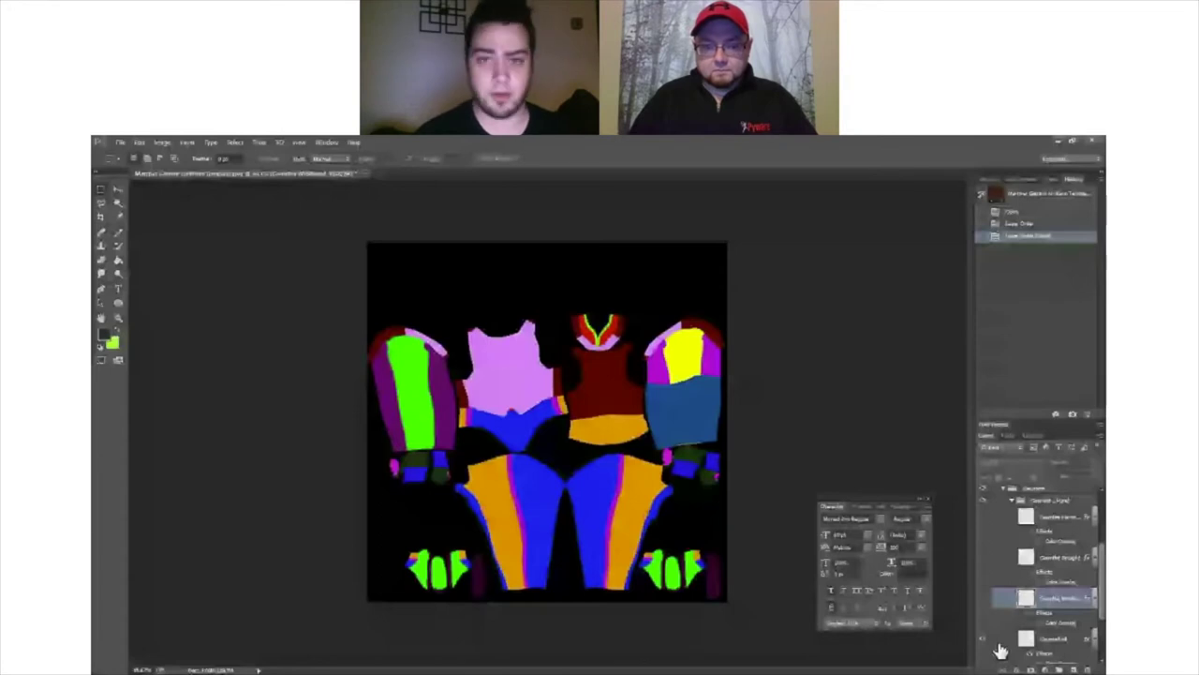
{"action": "left_click_drag", "start_coordinate": [999, 647], "coordinate": [1012, 518]}
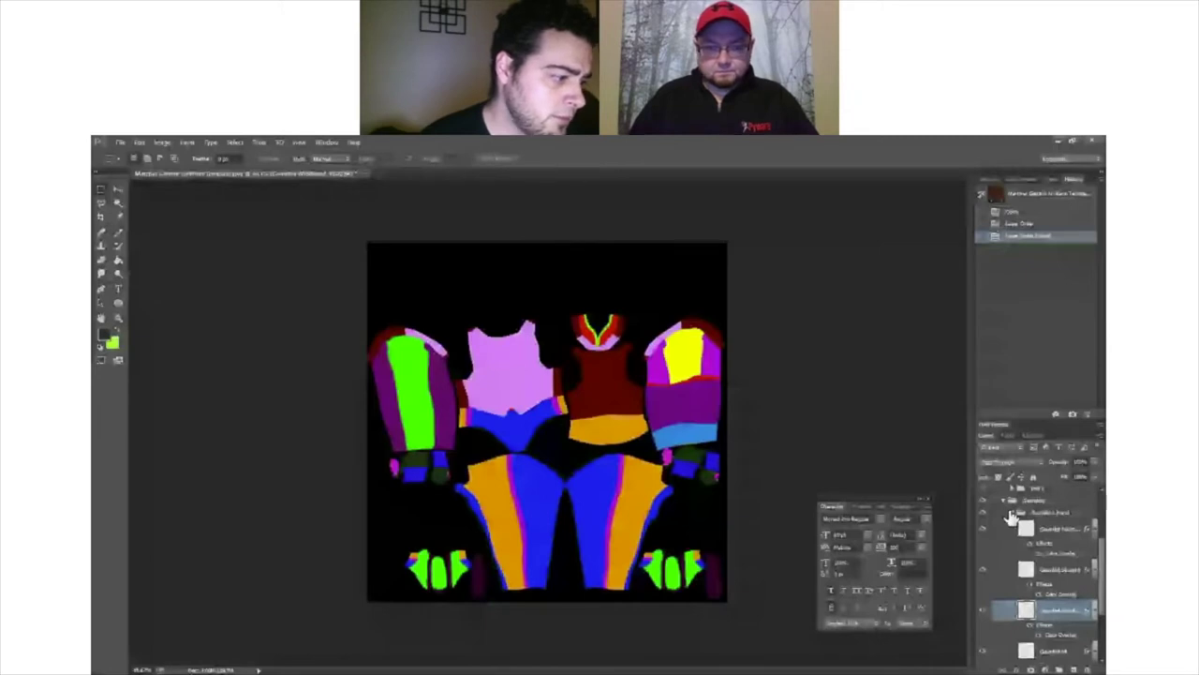
{"action": "left_click", "coordinate": [1010, 513]}
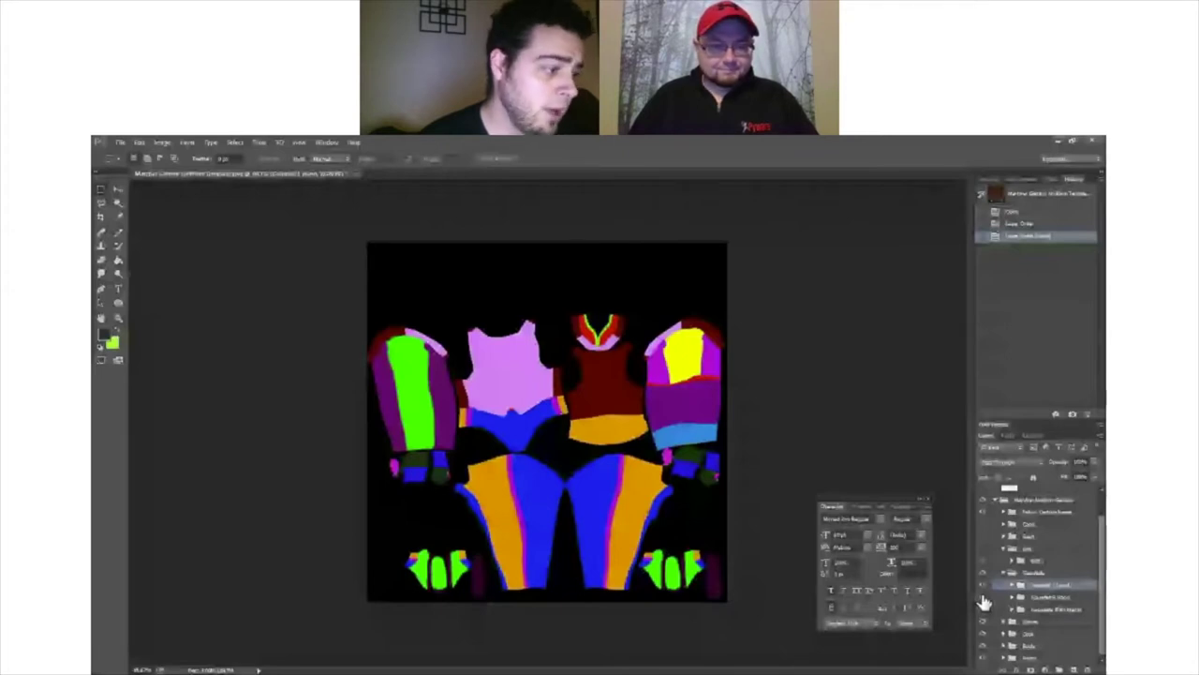
Step: Restore the gauntlet subgroups' visibility, collapse the Gauntlets group, and hide it
{"action": "left_click", "coordinate": [984, 607]}
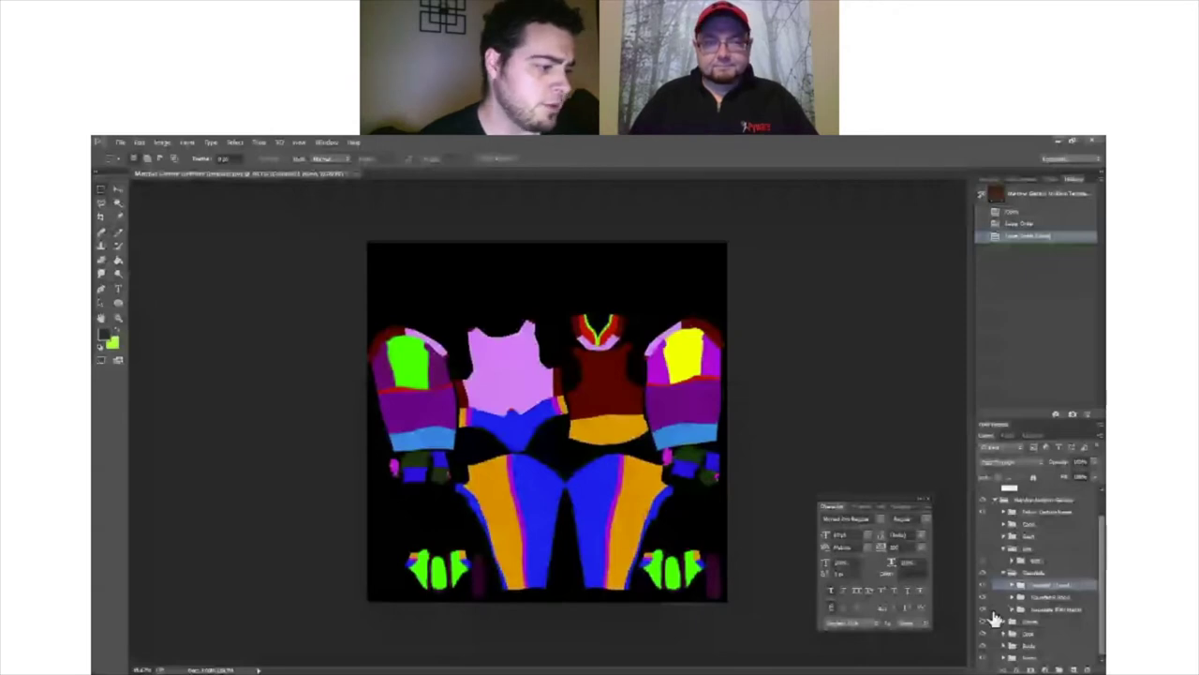
{"action": "left_click", "coordinate": [1005, 573]}
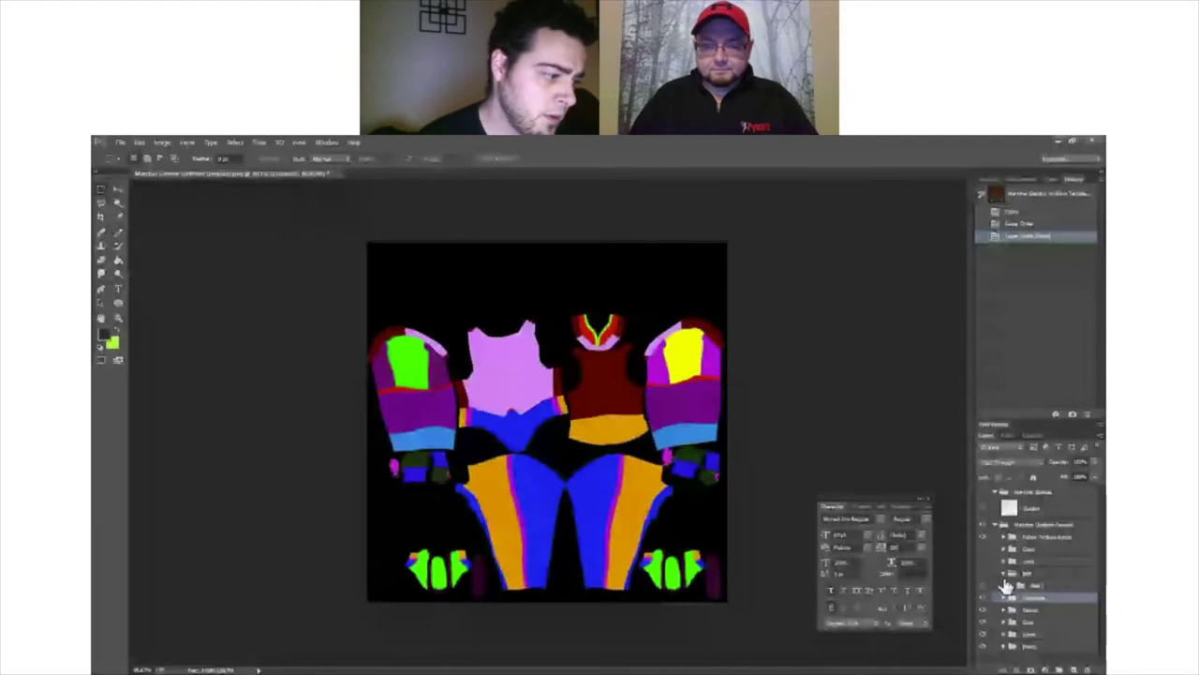
{"action": "left_click", "coordinate": [986, 610]}
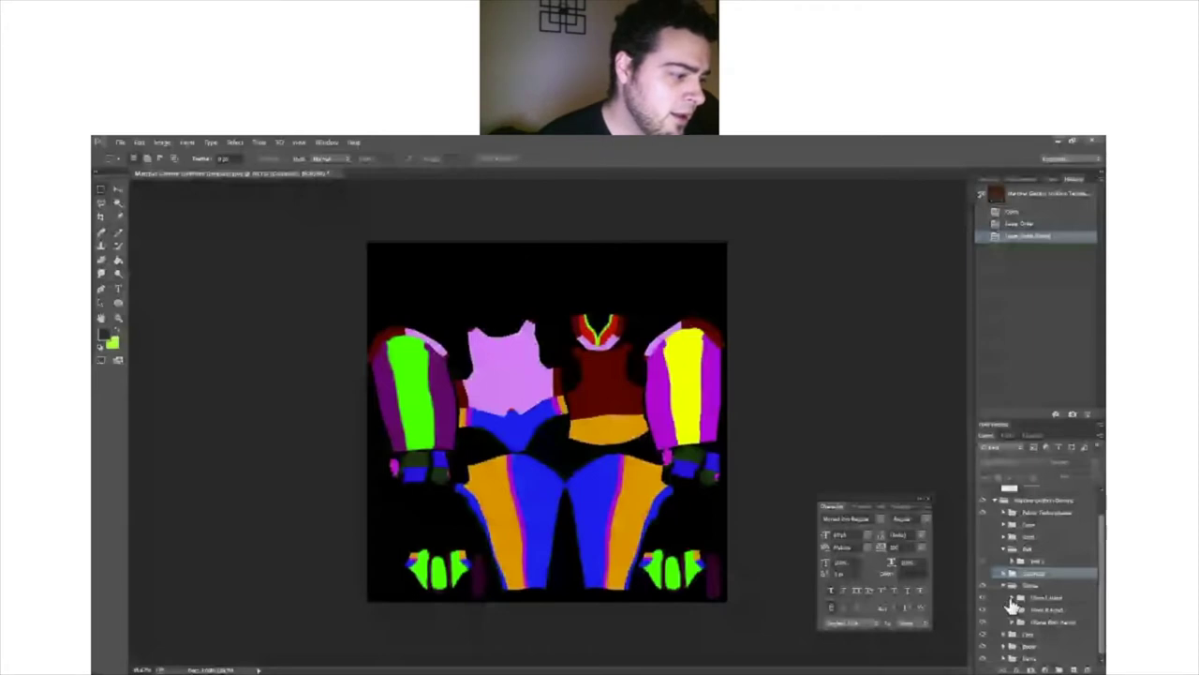
Step: Review the layers inside the first single-hand gloves subgroup and collapse it again
{"action": "left_click", "coordinate": [1011, 598]}
{"action": "scroll", "coordinate": [984, 562], "scroll_direction": "down", "scroll_amount": 3}
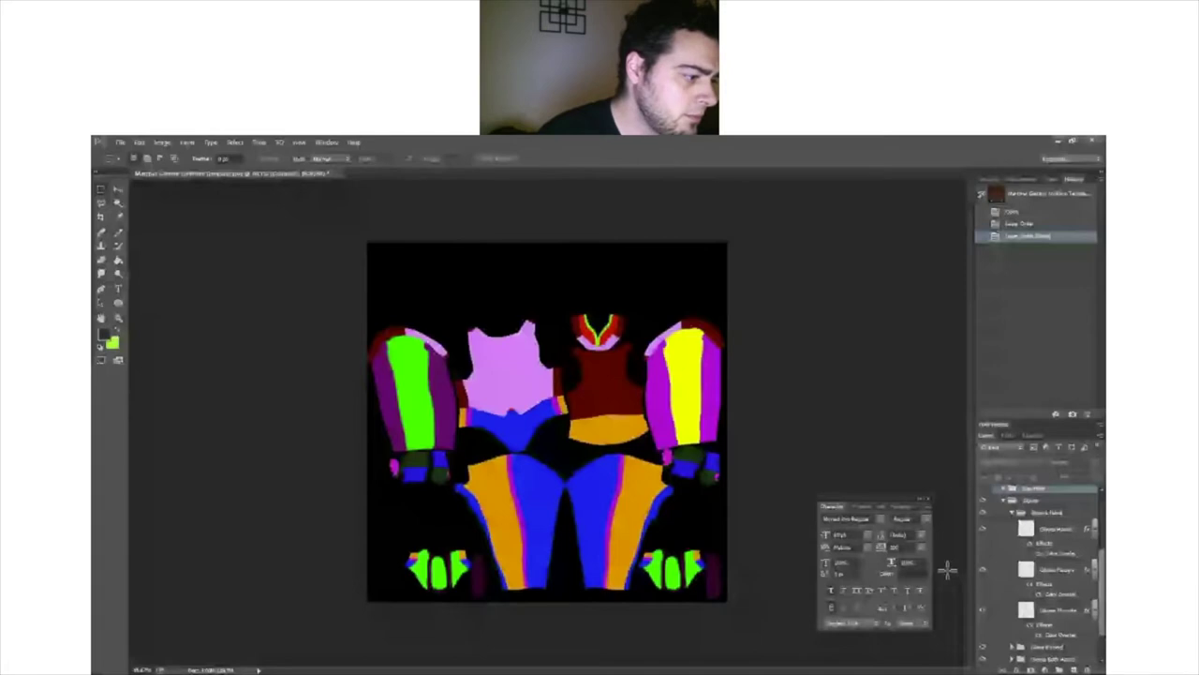
{"action": "left_click", "coordinate": [1001, 514]}
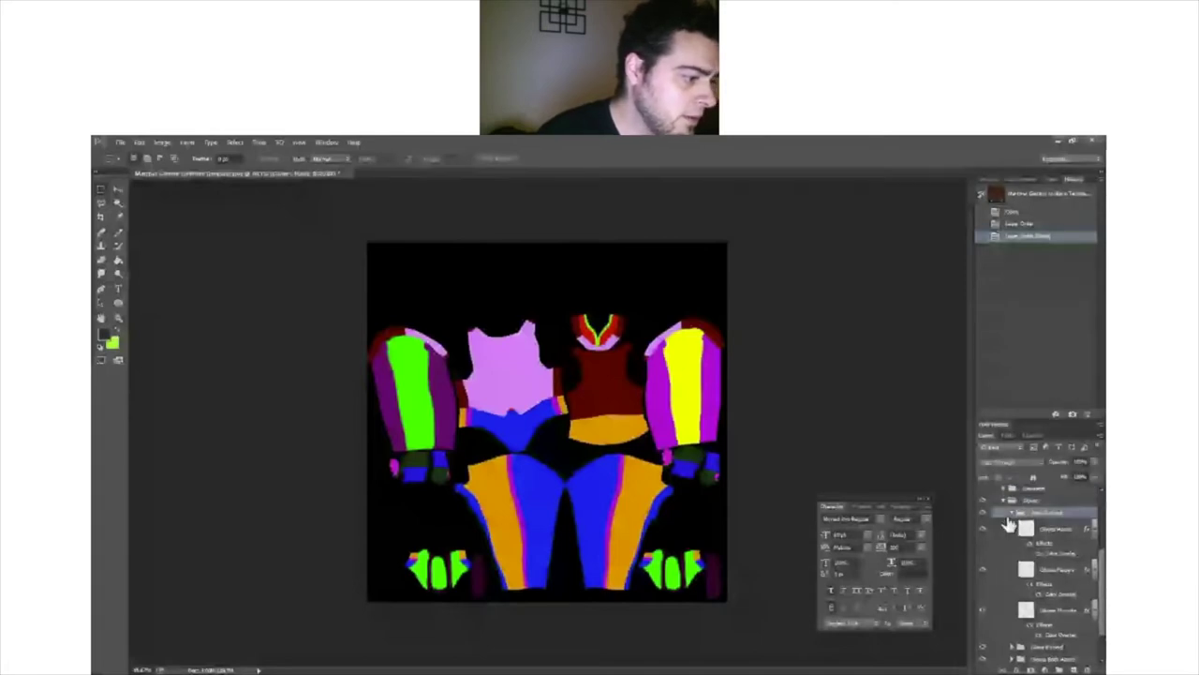
{"action": "left_click", "coordinate": [1013, 513]}
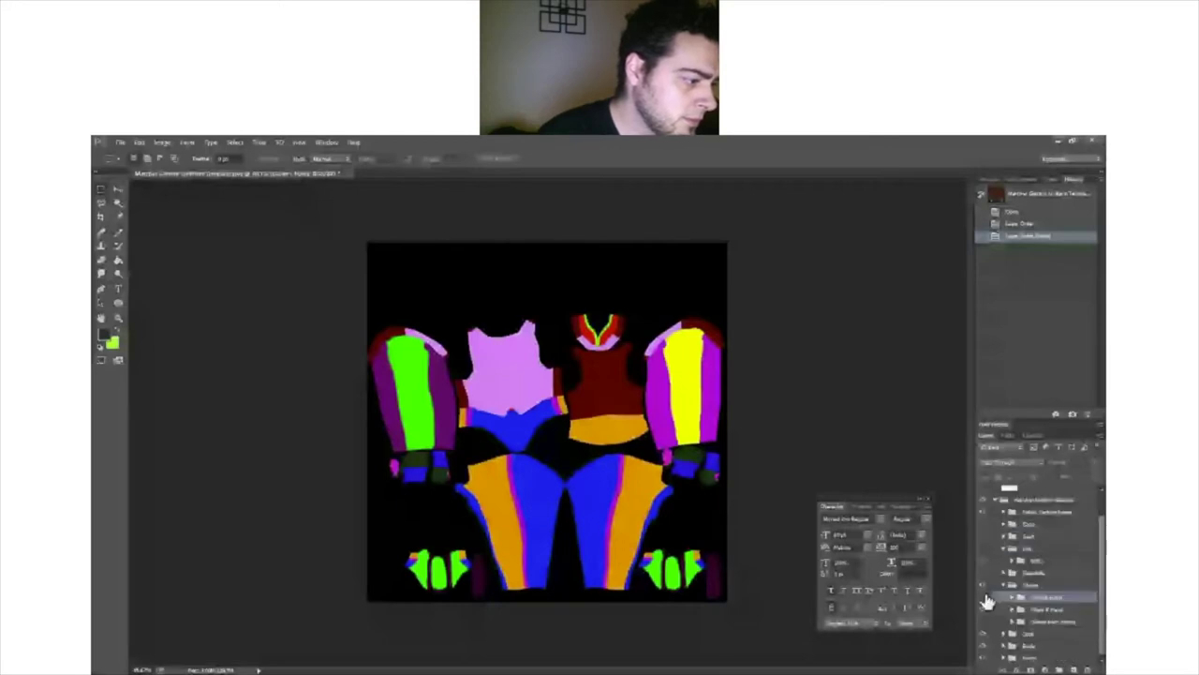
Step: Toggle the detail layers in the first single-hand gloves subgroup to examine which areas they cover, restore them, and collapse the subgroup
{"action": "left_click", "coordinate": [1013, 600]}
{"action": "left_click", "coordinate": [1012, 597]}
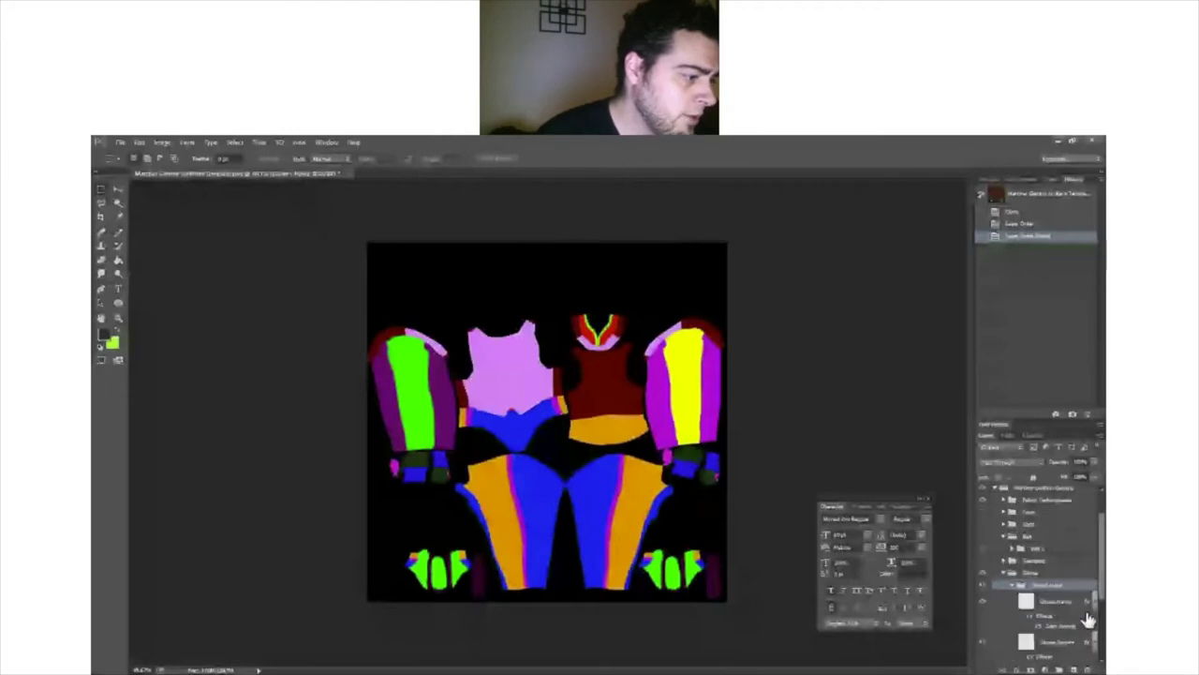
{"action": "left_click", "coordinate": [1089, 618]}
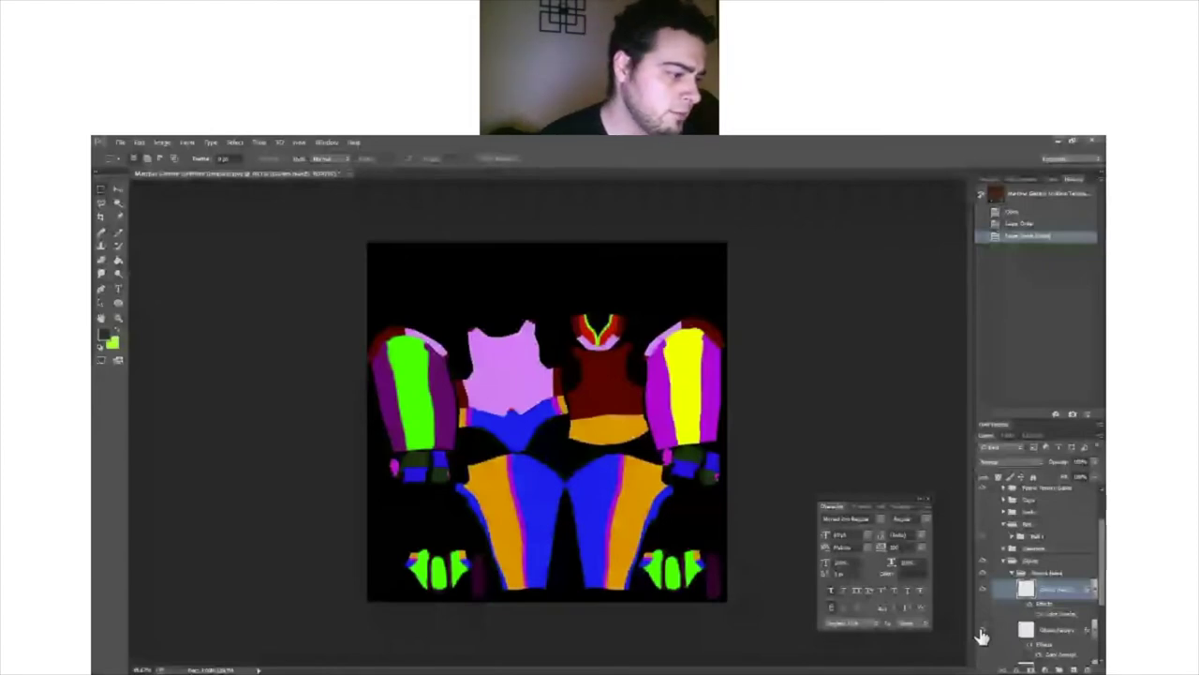
{"action": "left_click", "coordinate": [981, 633]}
{"action": "left_click", "coordinate": [981, 633]}
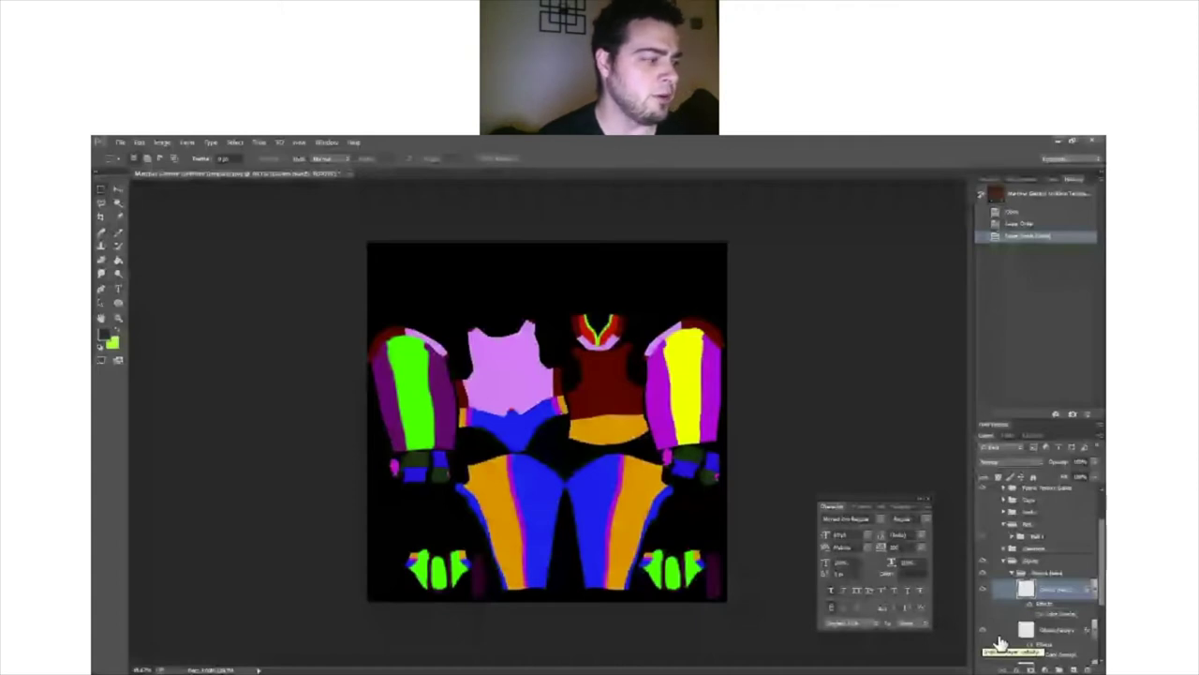
{"action": "left_click", "coordinate": [1068, 632]}
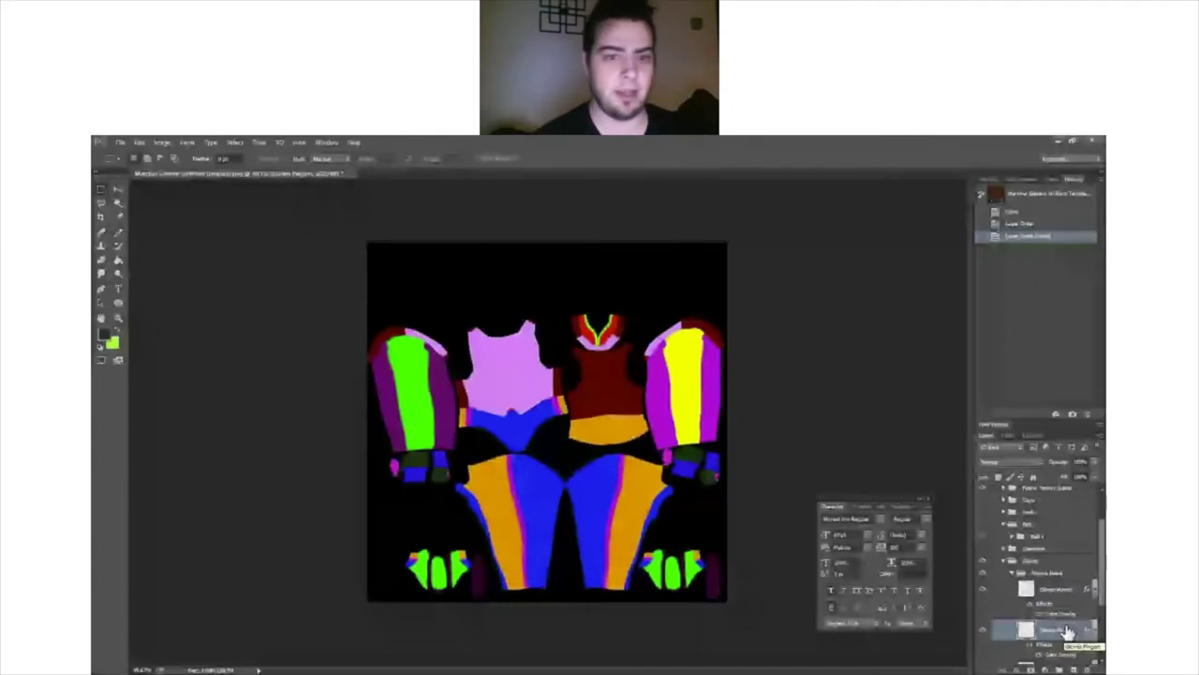
{"action": "scroll", "coordinate": [1040, 637], "scroll_direction": "down", "scroll_amount": 1}
{"action": "left_click", "coordinate": [984, 647]}
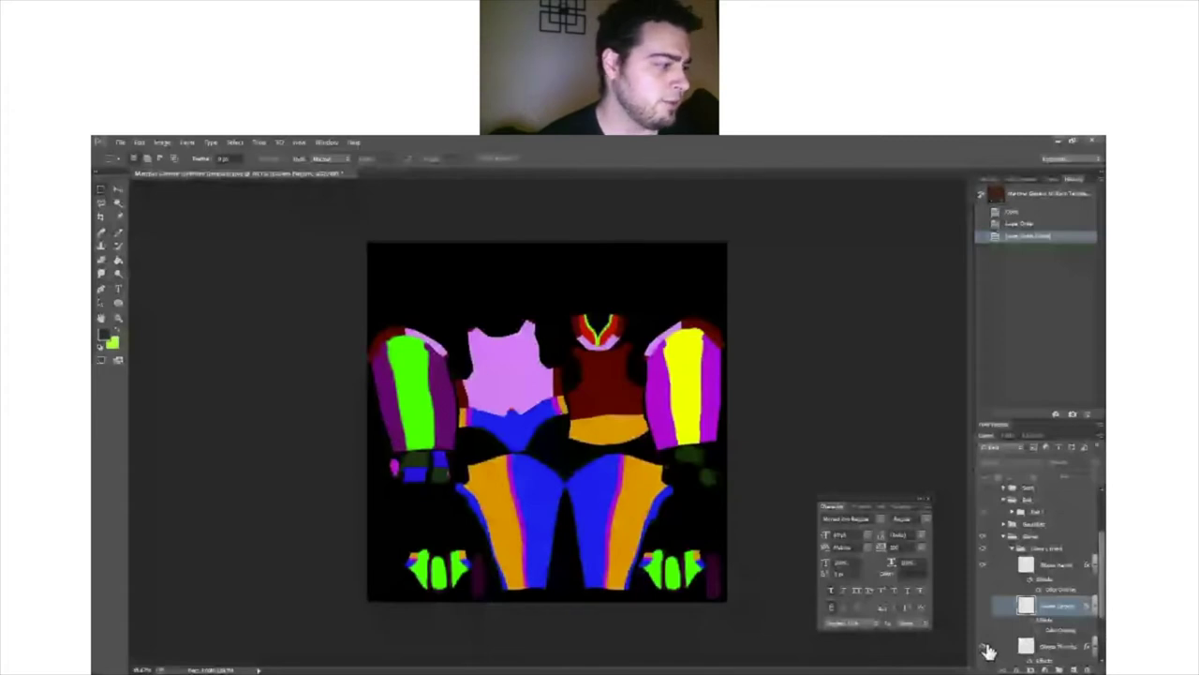
{"action": "left_click", "coordinate": [988, 650]}
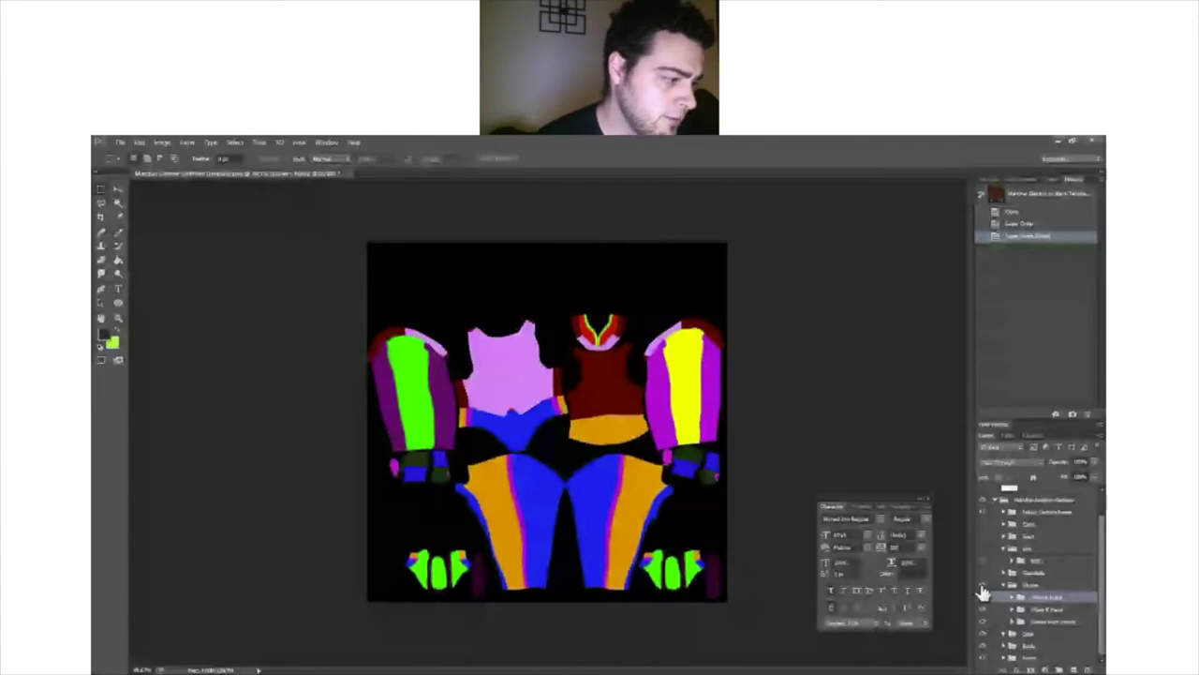
Step: Hide the gloves, compare the two coat types in the Coat group by toggling visibility, and expand its arms subgroup
{"action": "left_click", "coordinate": [982, 592]}
{"action": "scroll", "coordinate": [1020, 623], "scroll_direction": "down", "scroll_amount": 1}
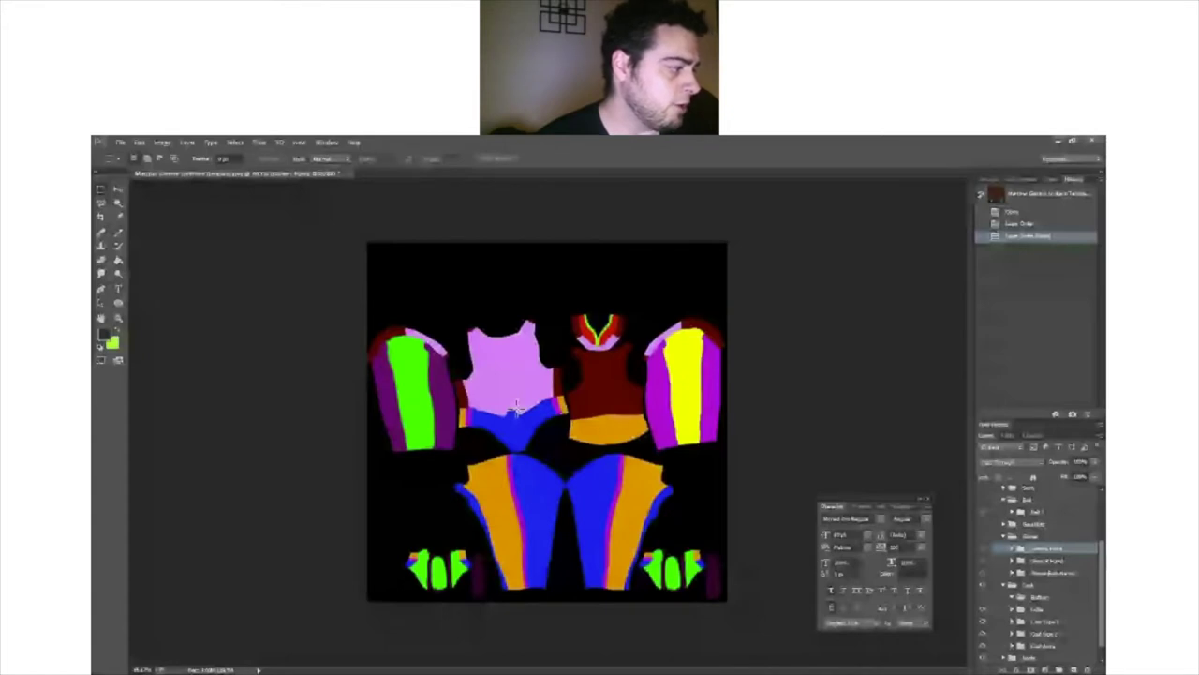
{"action": "left_click", "coordinate": [984, 623]}
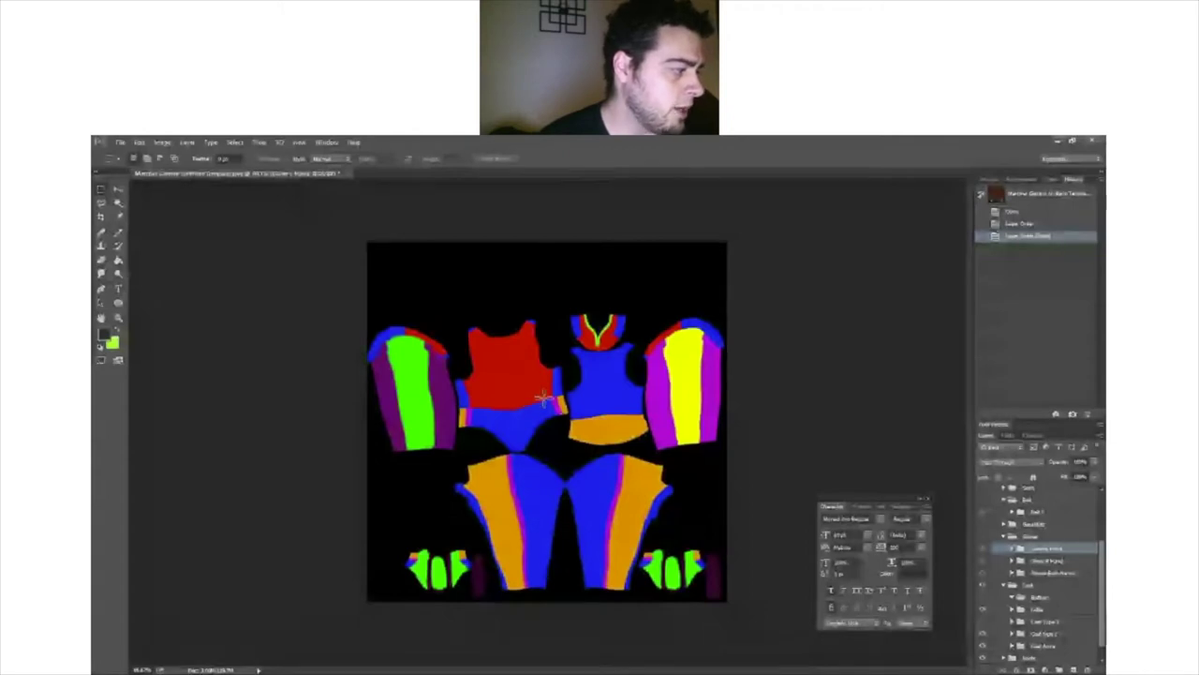
{"action": "left_click", "coordinate": [1014, 653]}
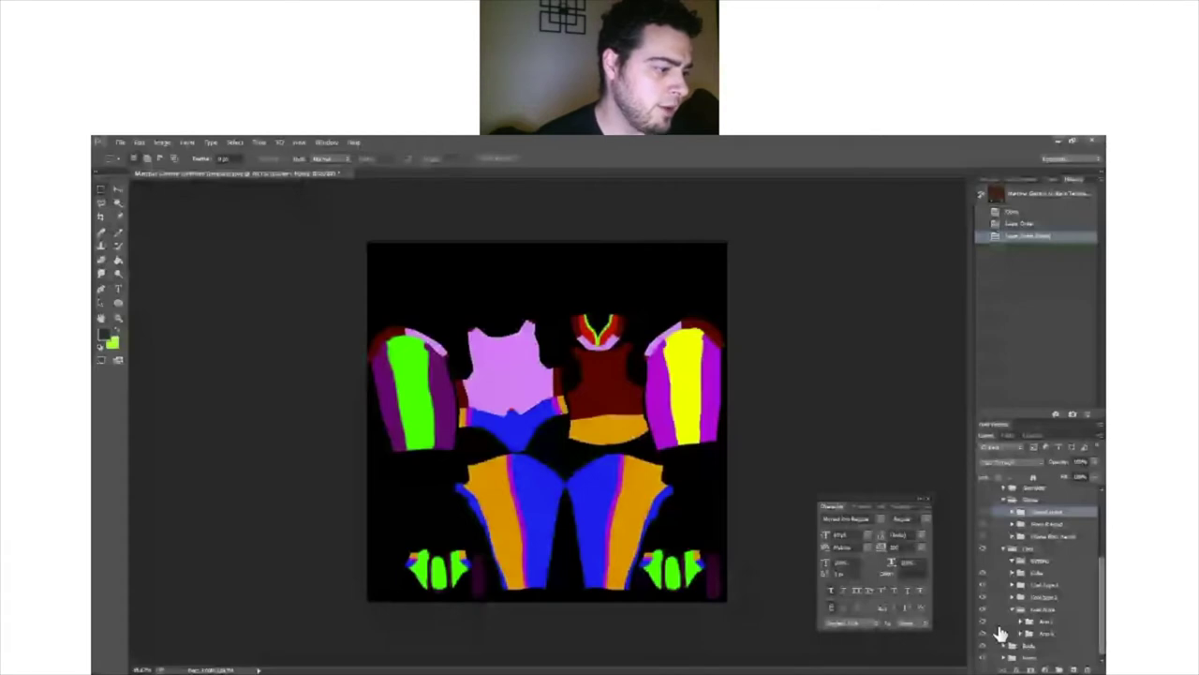
Step: In the Boots group, hide the other layers so only the solid magenta boots layer remains visible, and collapse the group
{"action": "scroll", "coordinate": [1058, 596], "scroll_direction": "down", "scroll_amount": 3}
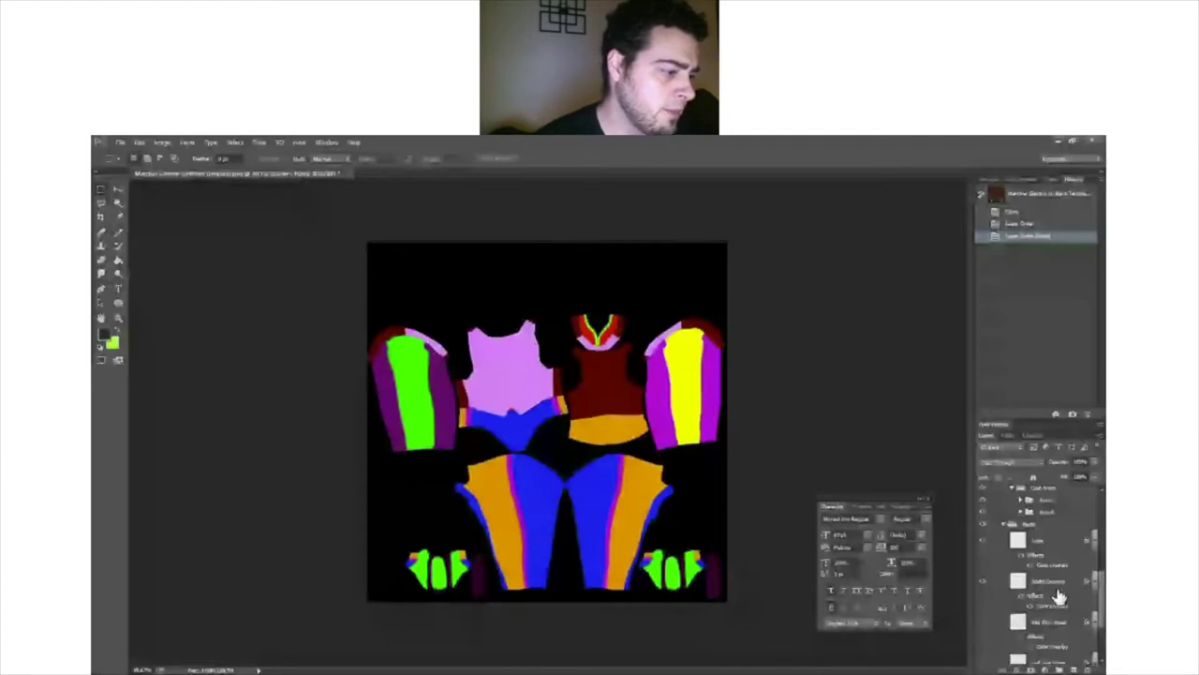
{"action": "scroll", "coordinate": [1026, 600], "scroll_direction": "down", "scroll_amount": 3}
{"action": "left_click", "coordinate": [984, 626]}
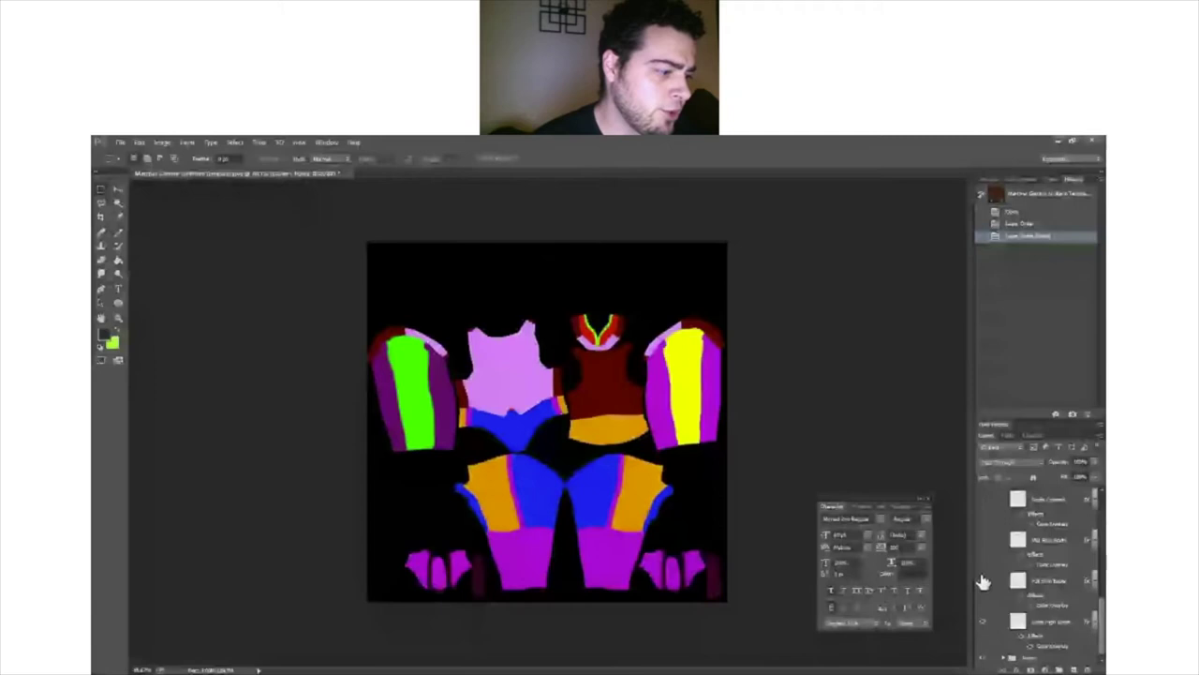
{"action": "scroll", "coordinate": [1004, 506], "scroll_direction": "up", "scroll_amount": 5}
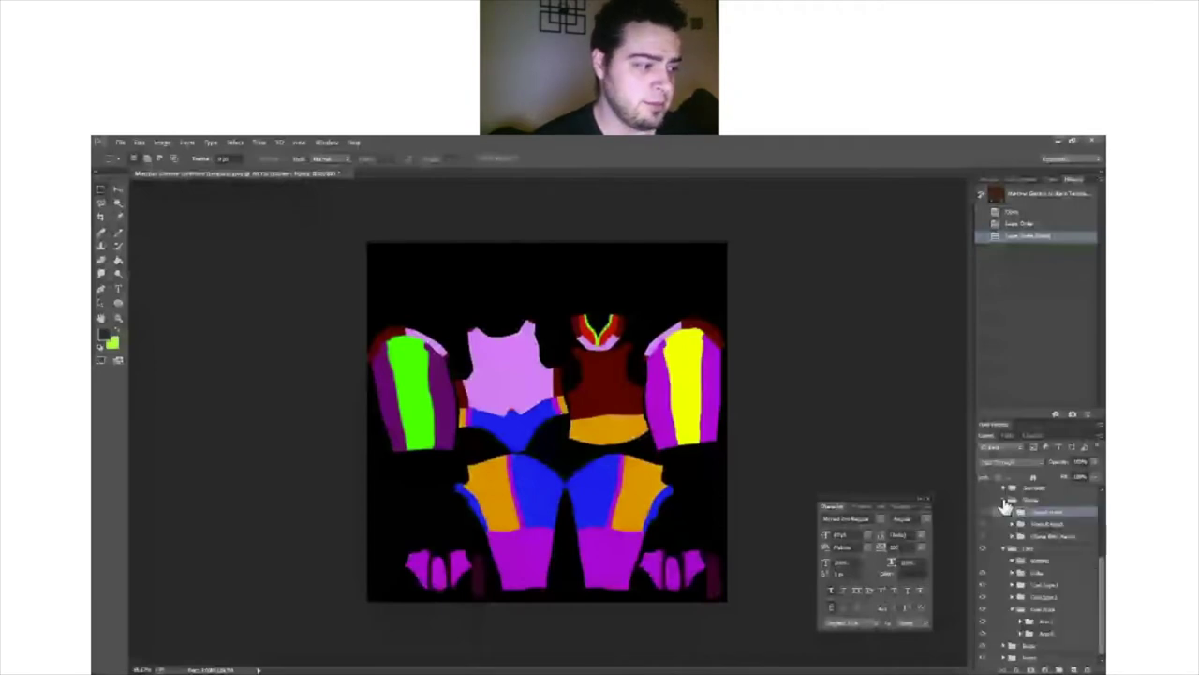
Step: Hide the boots, examine what each Pants layer covers by toggling visibility, and restore the pants layers and boots
{"action": "scroll", "coordinate": [982, 613], "scroll_direction": "down", "scroll_amount": 2}
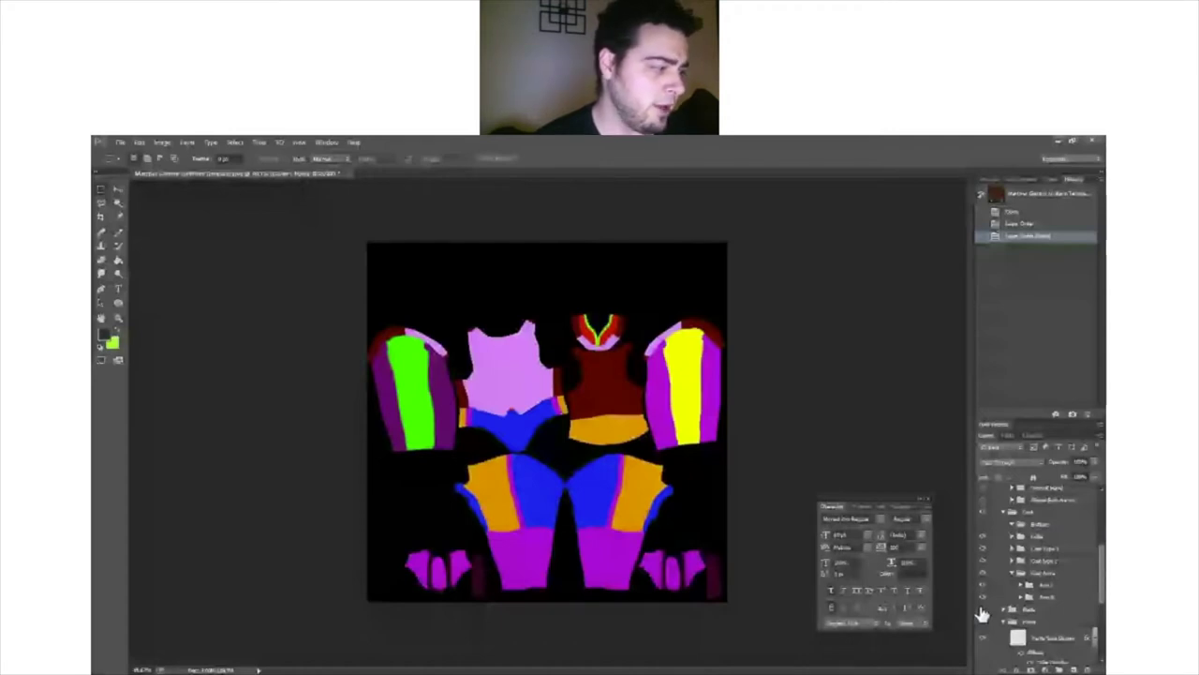
{"action": "left_click", "coordinate": [982, 611]}
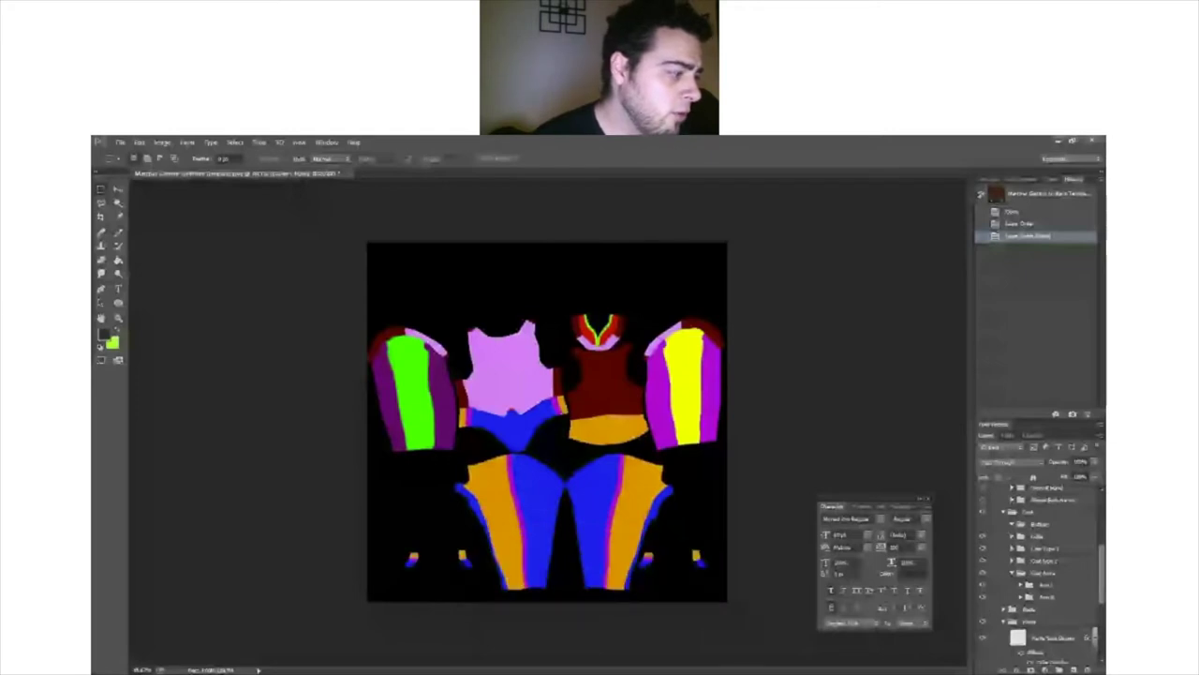
{"action": "scroll", "coordinate": [1035, 562], "scroll_direction": "down", "scroll_amount": 3}
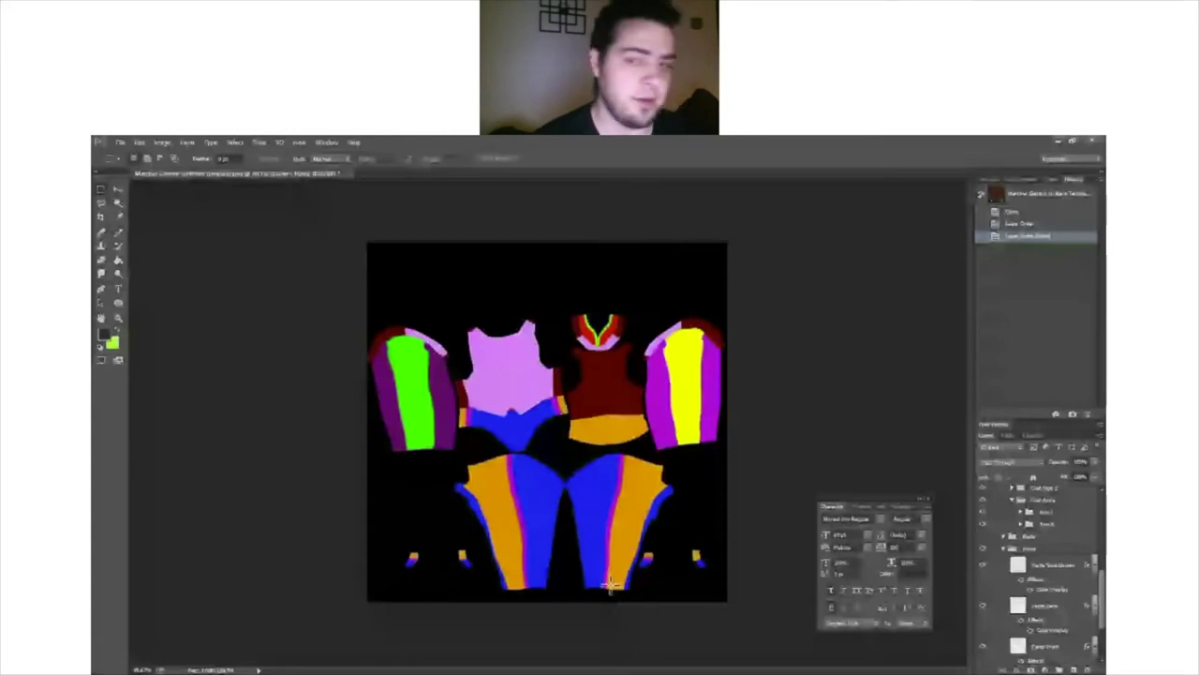
{"action": "scroll", "coordinate": [982, 616], "scroll_direction": "down", "scroll_amount": 3}
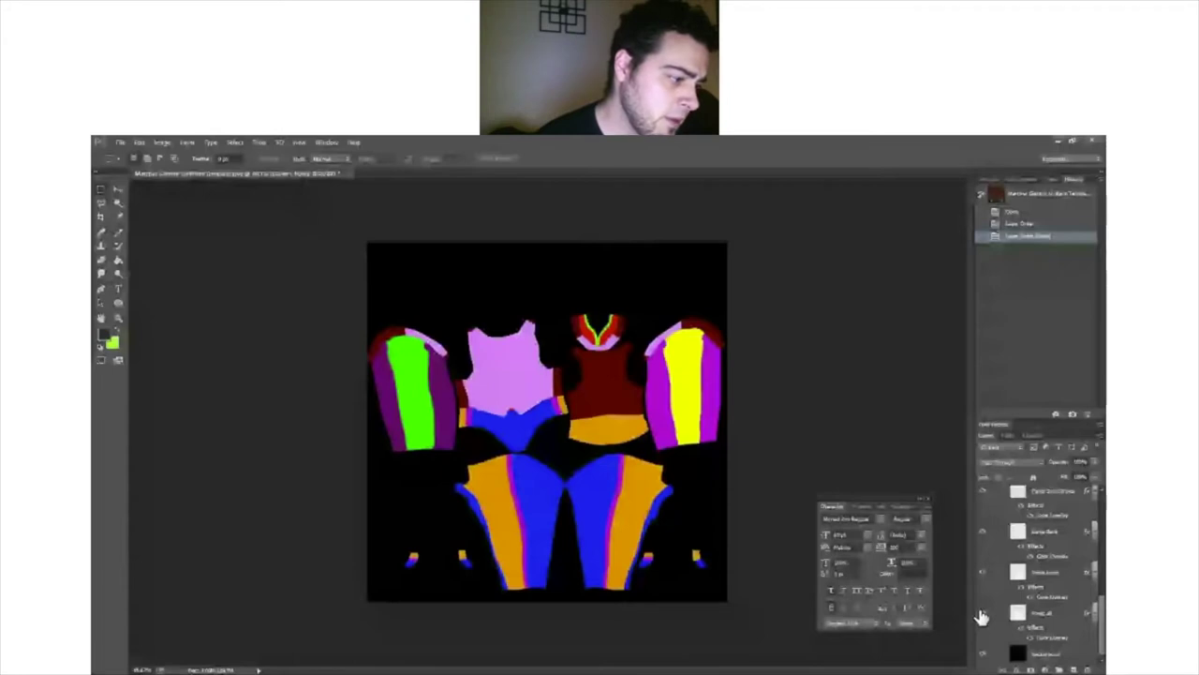
{"action": "left_click", "coordinate": [982, 613]}
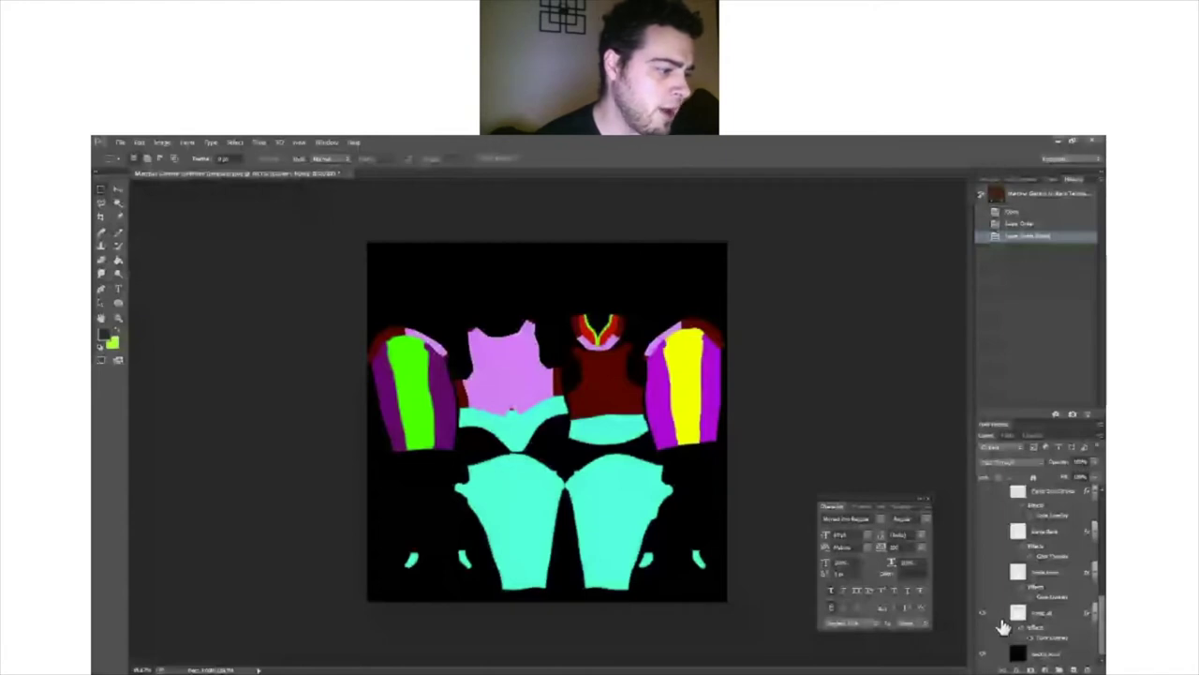
{"action": "left_click", "coordinate": [982, 614]}
{"action": "scroll", "coordinate": [985, 548], "scroll_direction": "up", "scroll_amount": 1}
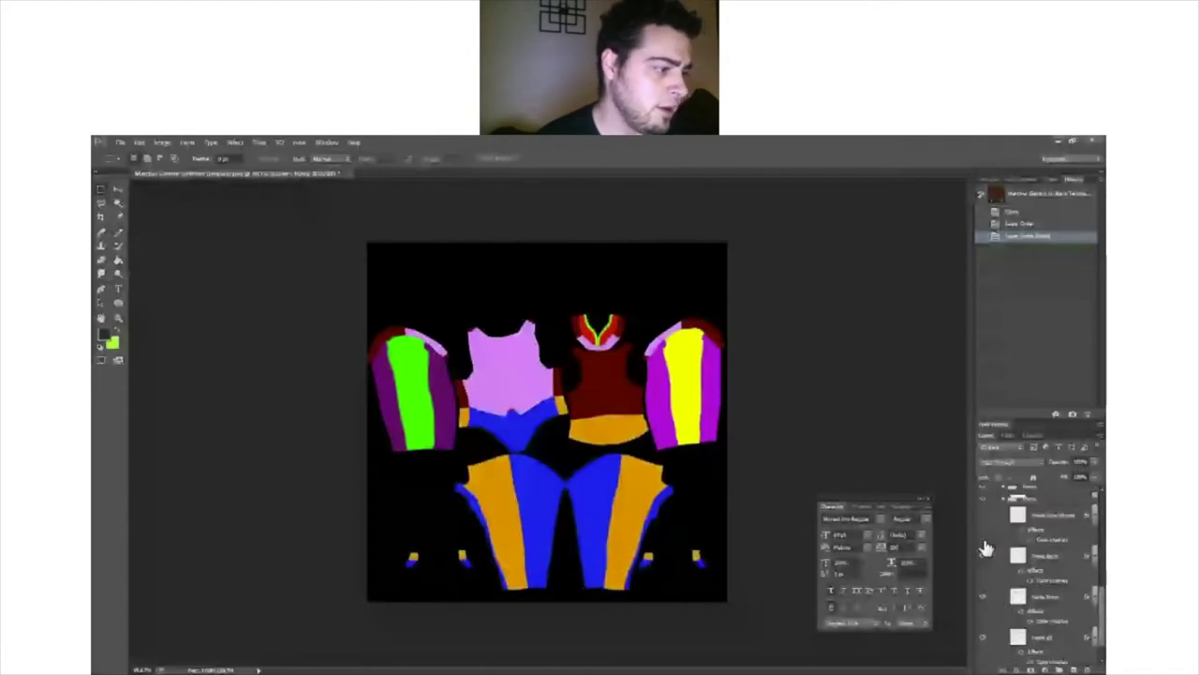
{"action": "scroll", "coordinate": [993, 539], "scroll_direction": "up", "scroll_amount": 1}
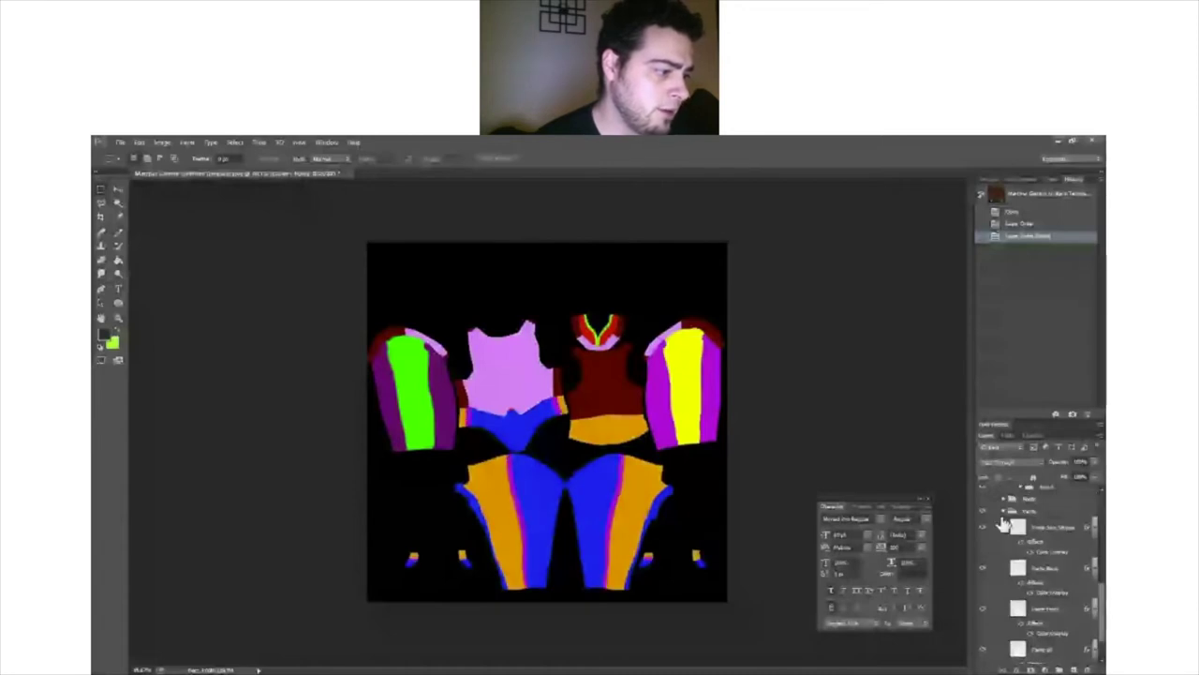
{"action": "left_click", "coordinate": [1002, 522]}
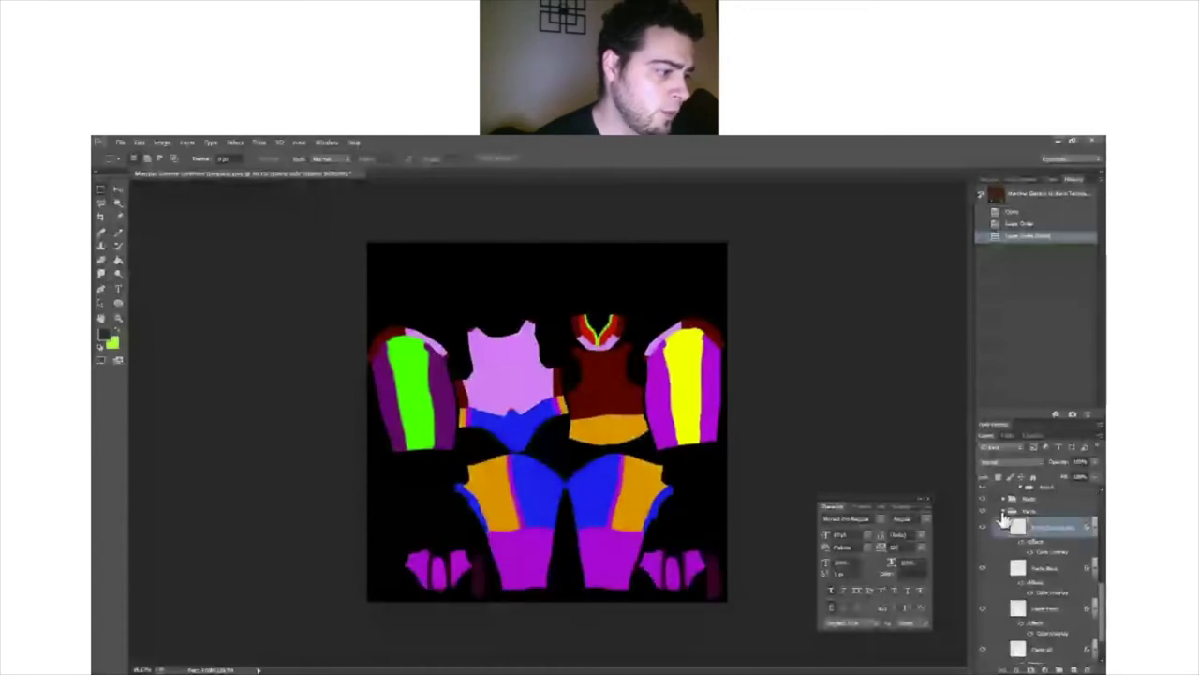
Step: Show the hidden gloves, gauntlets, belt, sash and cape groups again
{"action": "scroll", "coordinate": [998, 562], "scroll_direction": "up", "scroll_amount": 3}
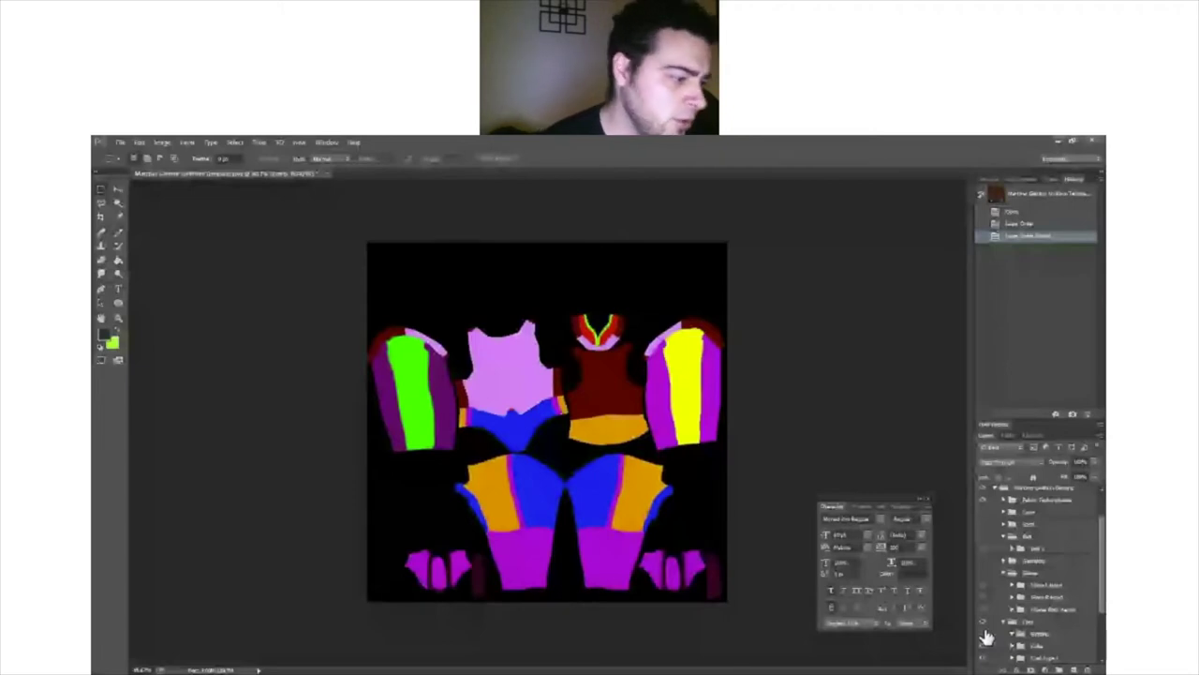
{"action": "left_click_drag", "start_coordinate": [983, 634], "coordinate": [981, 566]}
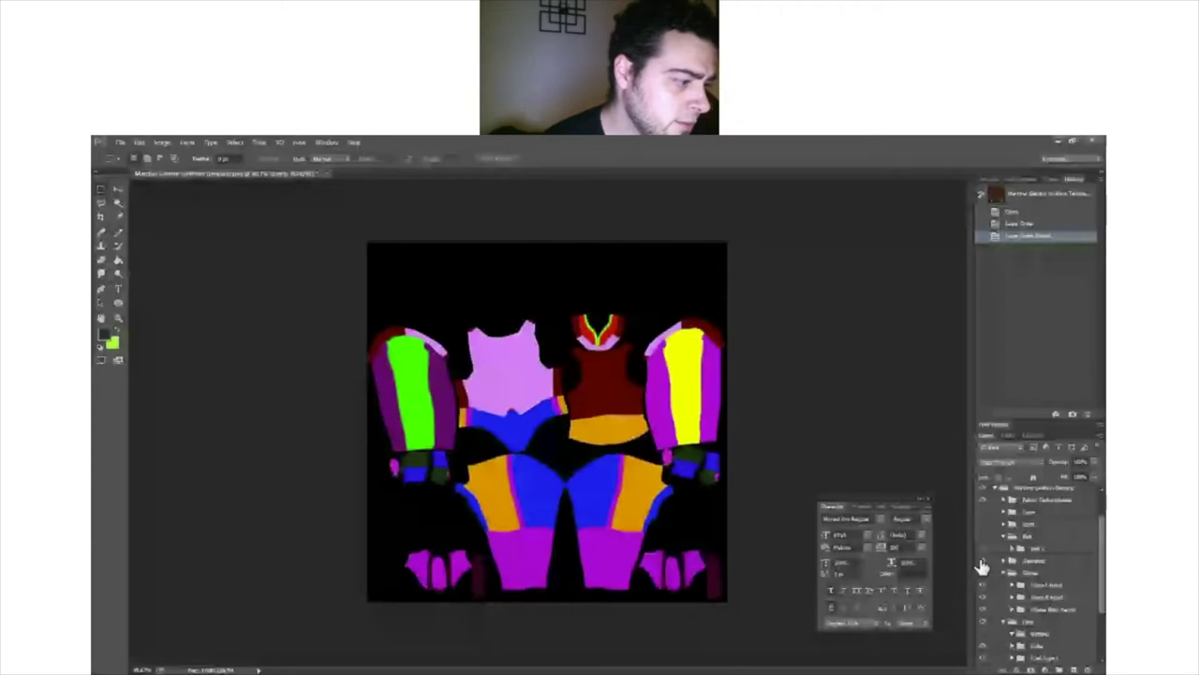
{"action": "left_click_drag", "start_coordinate": [981, 566], "coordinate": [981, 398]}
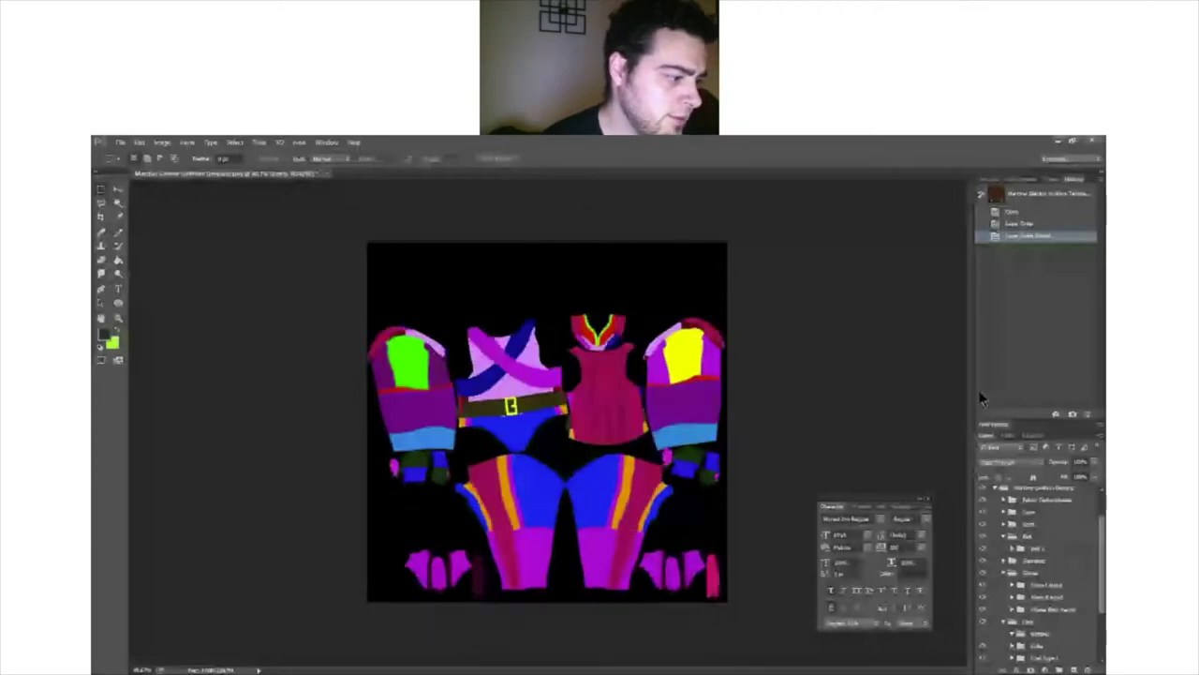
Step: Hide the cape, the blue chest sash and the belt, keeping the magenta sash visible
{"action": "scroll", "coordinate": [993, 534], "scroll_direction": "up", "scroll_amount": 1}
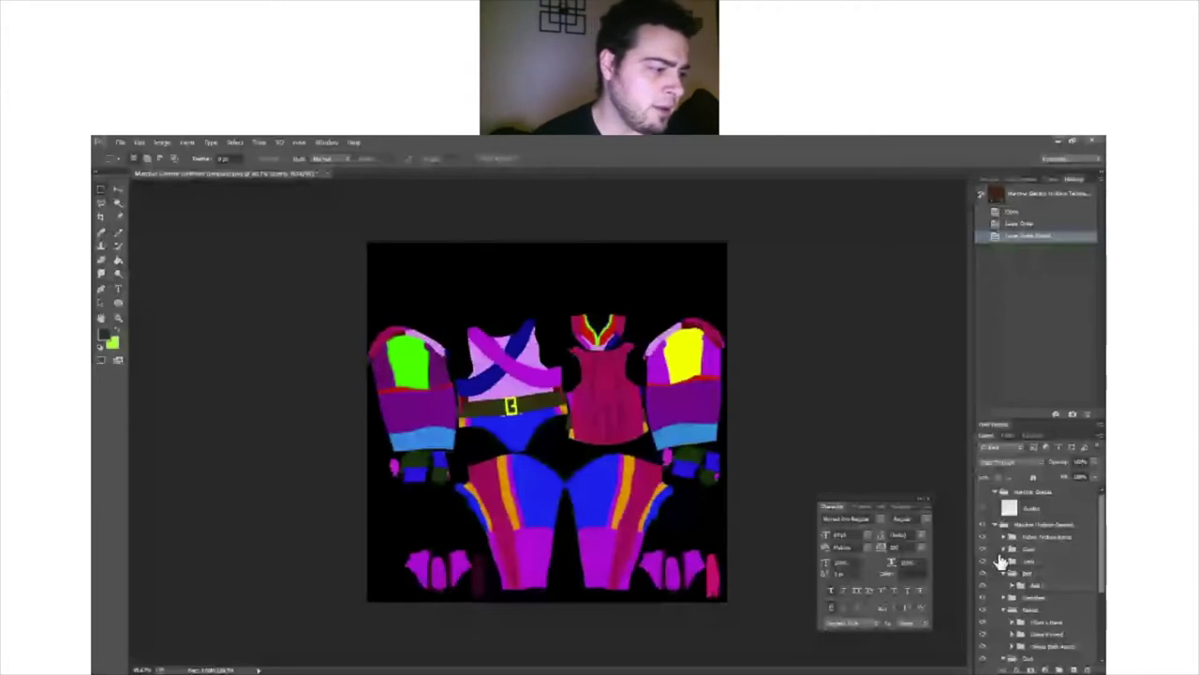
{"action": "left_click_drag", "start_coordinate": [1001, 560], "coordinate": [1004, 584]}
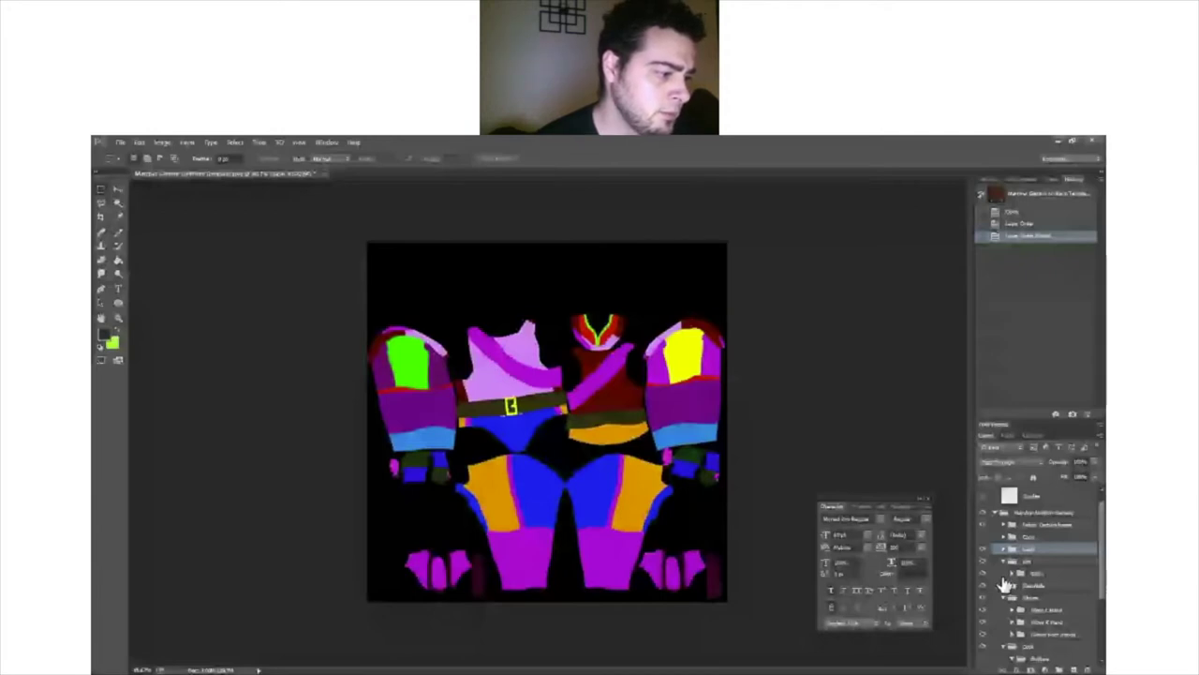
{"action": "left_click", "coordinate": [1003, 586]}
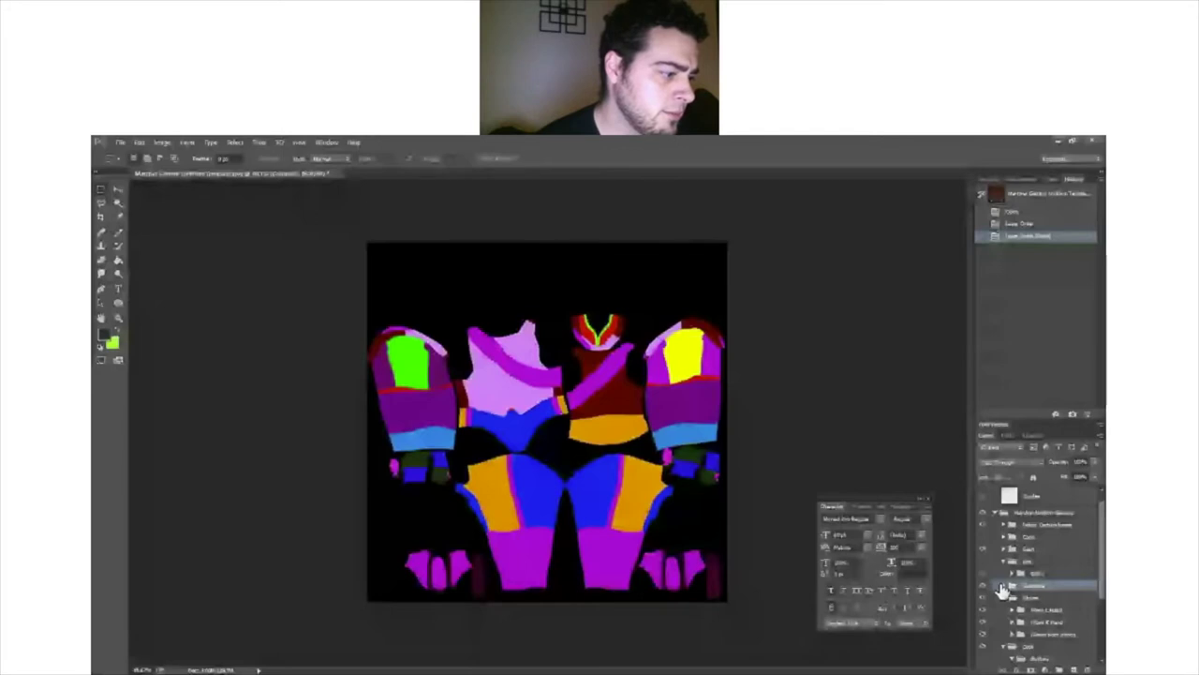
Step: In the both-hands gauntlet and glove subgroups, hide the detail layers to leave only the base layers, and hide the single-hand glove subgroups
{"action": "left_click", "coordinate": [1004, 587]}
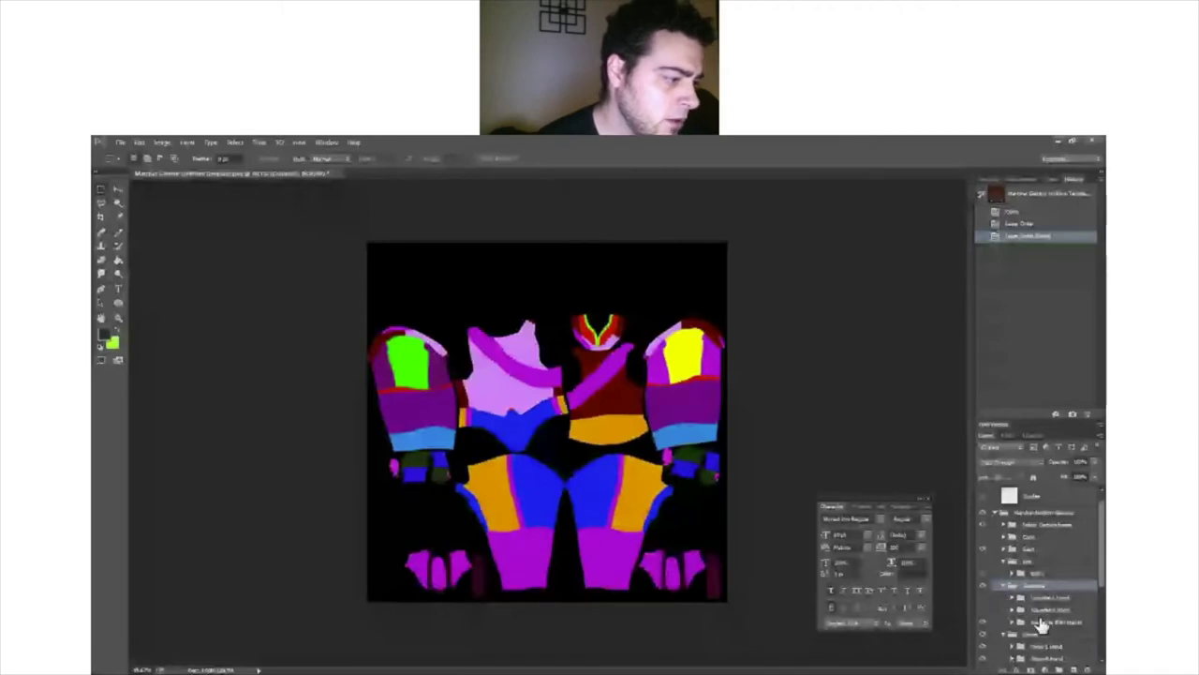
{"action": "left_click", "coordinate": [1038, 622]}
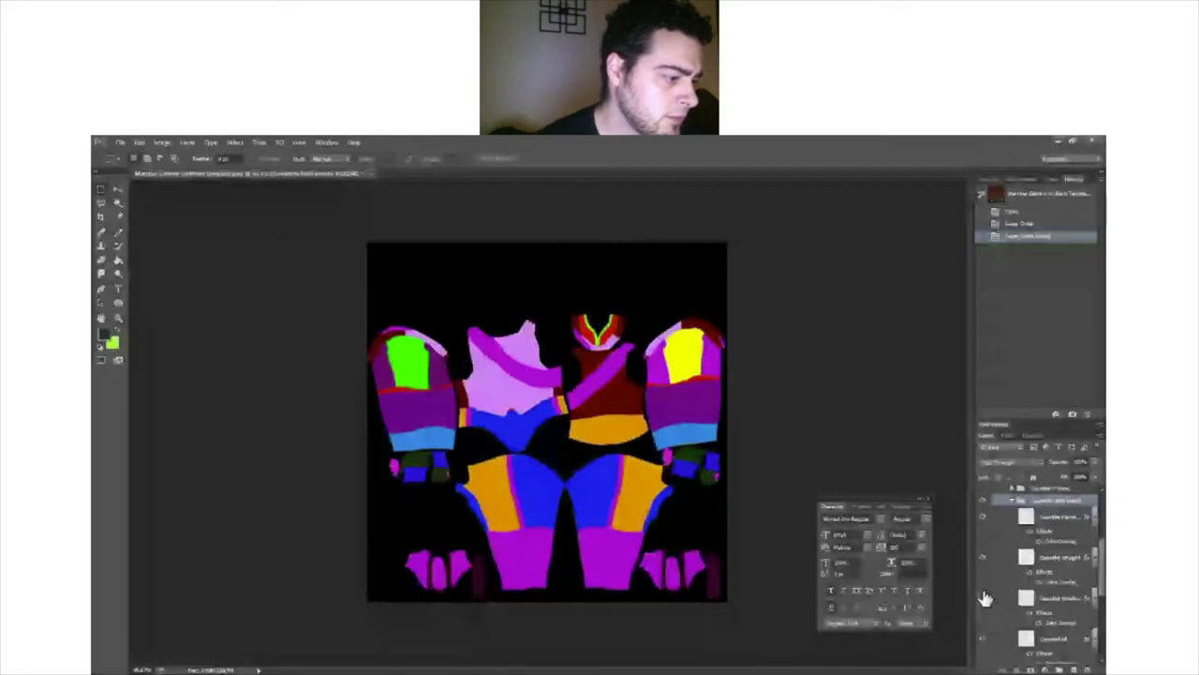
{"action": "left_click", "coordinate": [980, 562]}
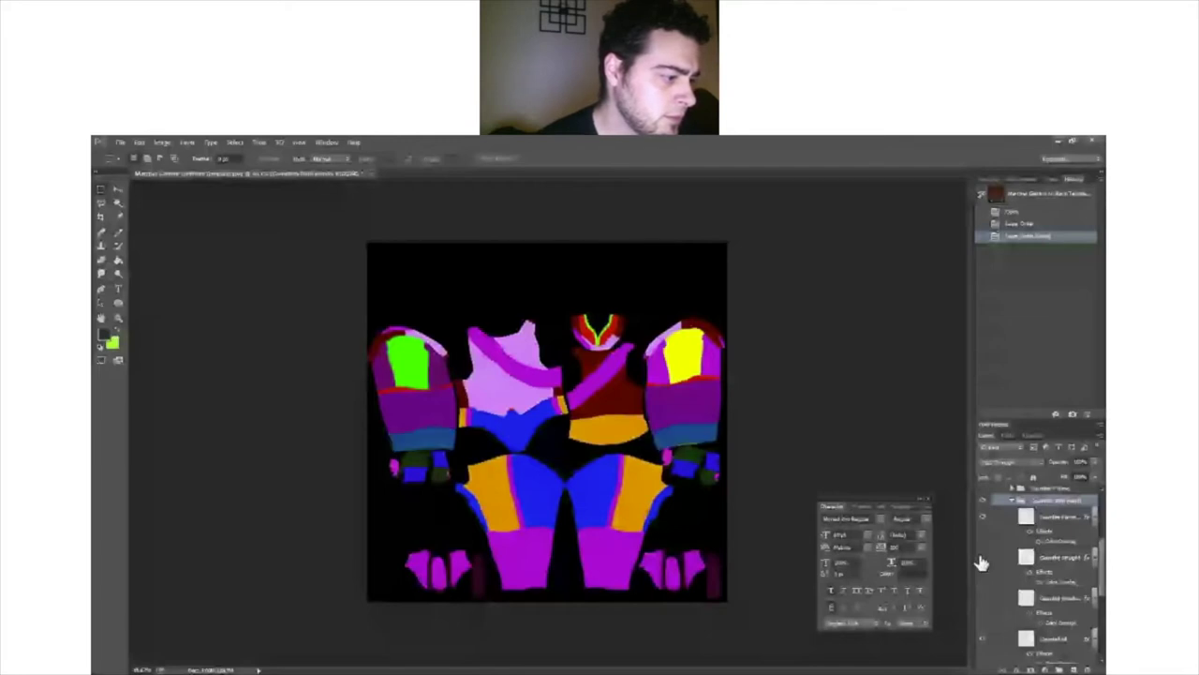
{"action": "left_click", "coordinate": [995, 521]}
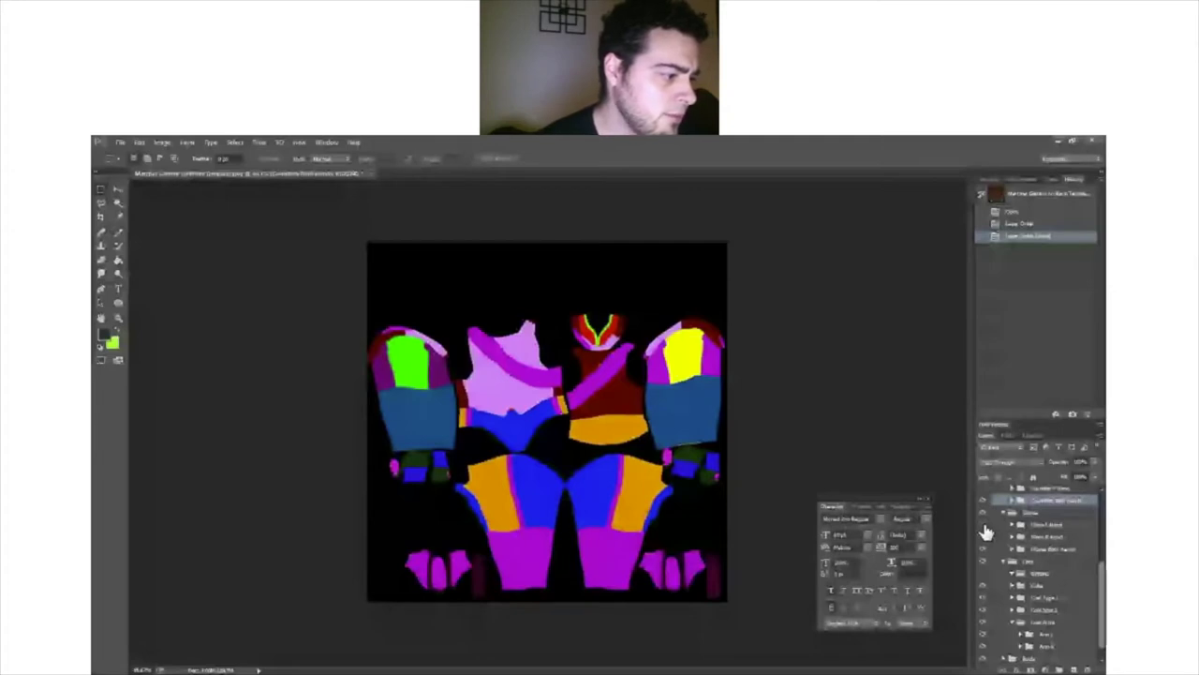
{"action": "scroll", "coordinate": [984, 600], "scroll_direction": "up", "scroll_amount": 3}
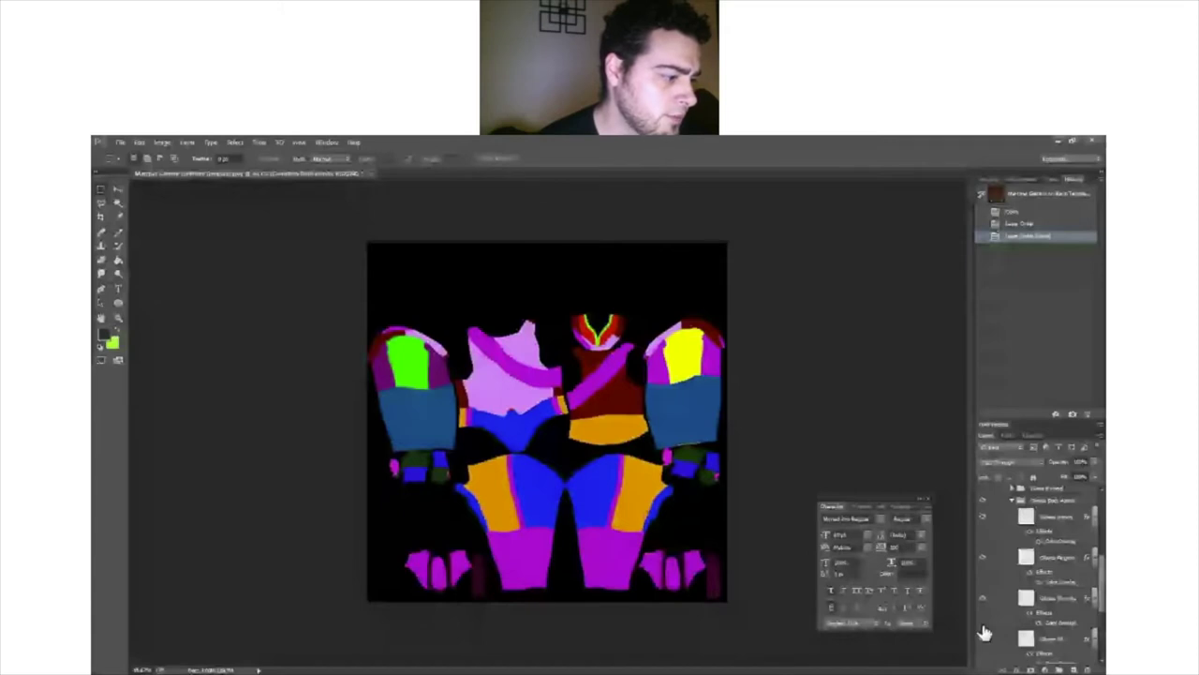
{"action": "left_click", "coordinate": [1014, 503]}
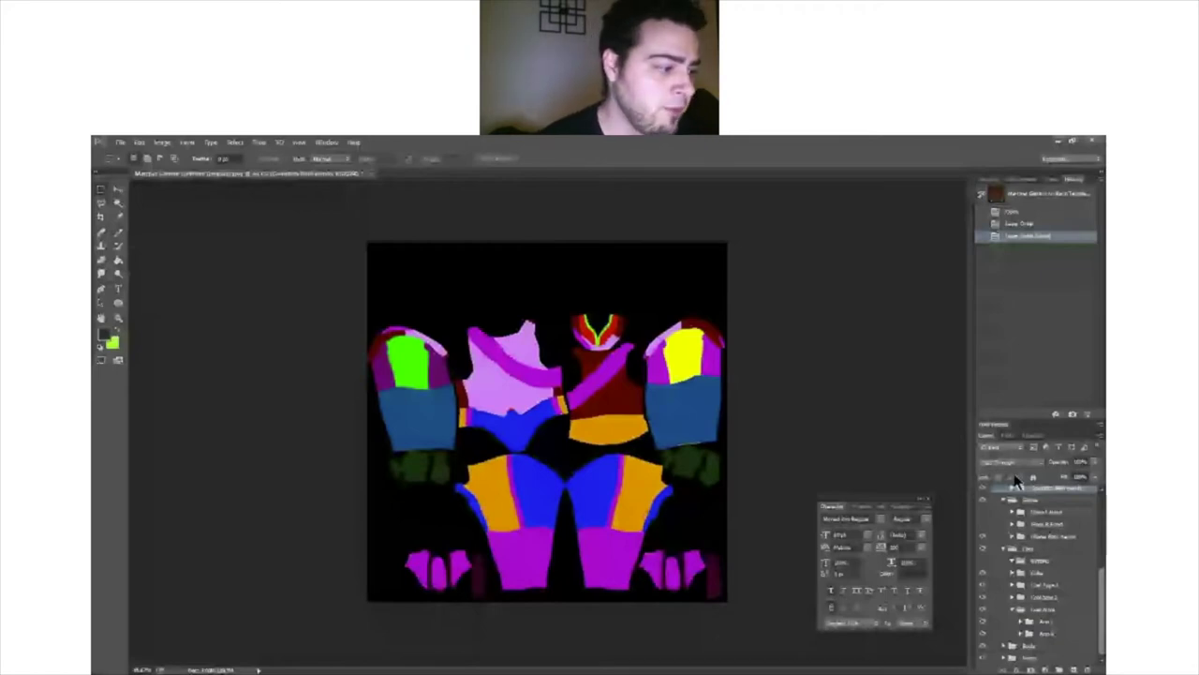
Step: Expand the coat arm subgroups and hide the detail layers of the green-striped sleeve, leaving only its base layer visible
{"action": "left_click", "coordinate": [1020, 623]}
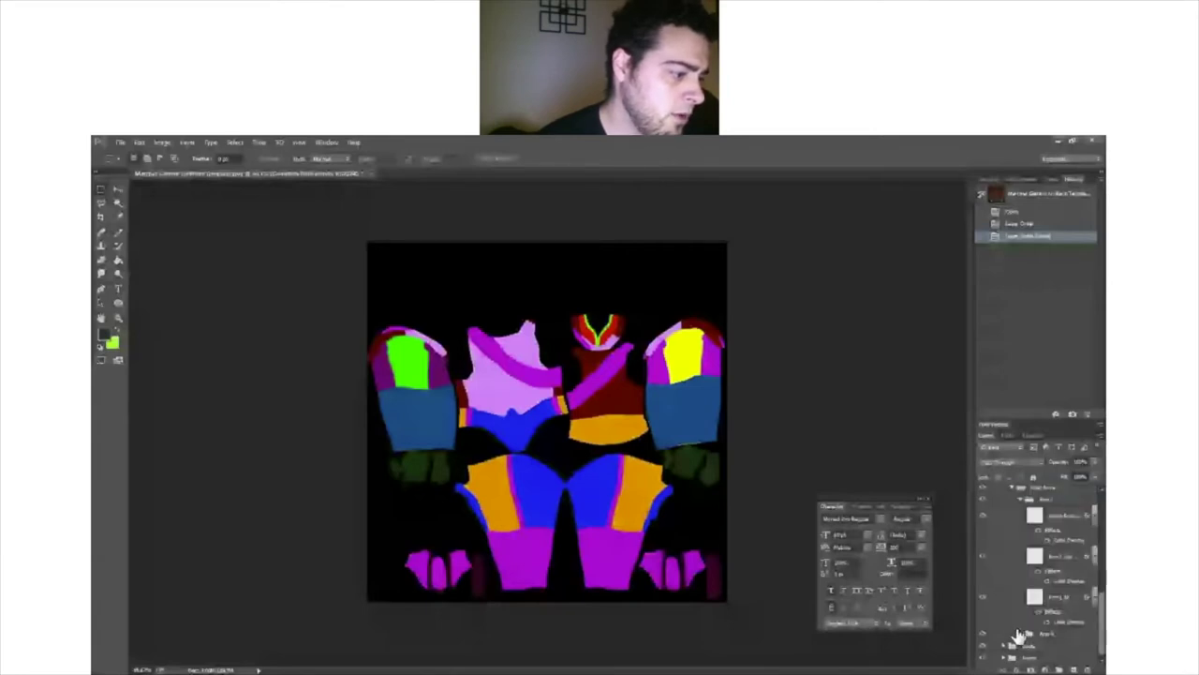
{"action": "scroll", "coordinate": [993, 620], "scroll_direction": "up", "scroll_amount": 1}
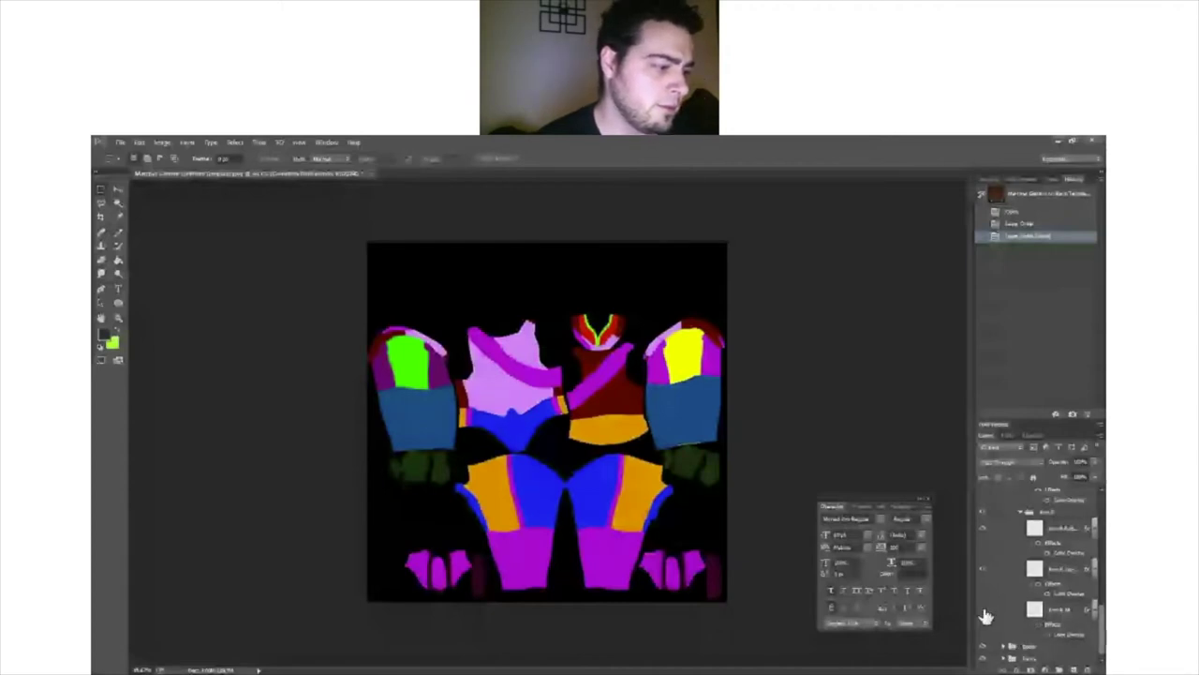
{"action": "left_click", "coordinate": [985, 568]}
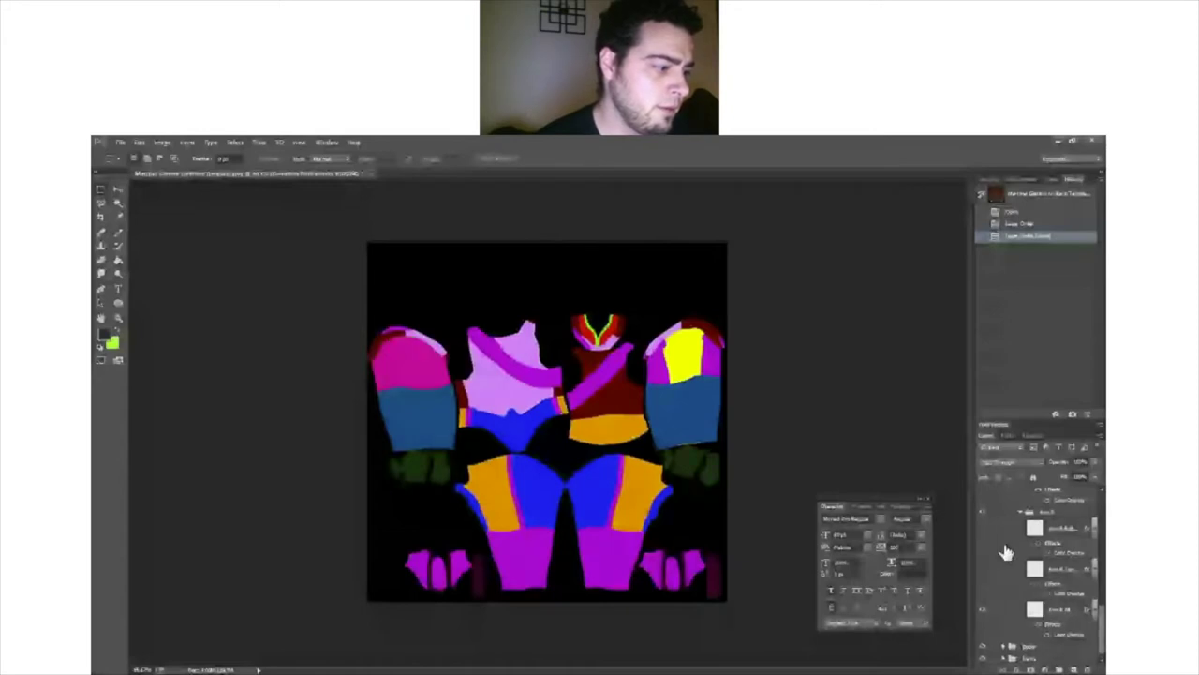
Step: Expand the body layer group and hide the magenta layer that covers the lower trouser legs and shoes
{"action": "scroll", "coordinate": [1010, 559], "scroll_direction": "down", "scroll_amount": 2}
{"action": "scroll", "coordinate": [1017, 567], "scroll_direction": "down", "scroll_amount": 2}
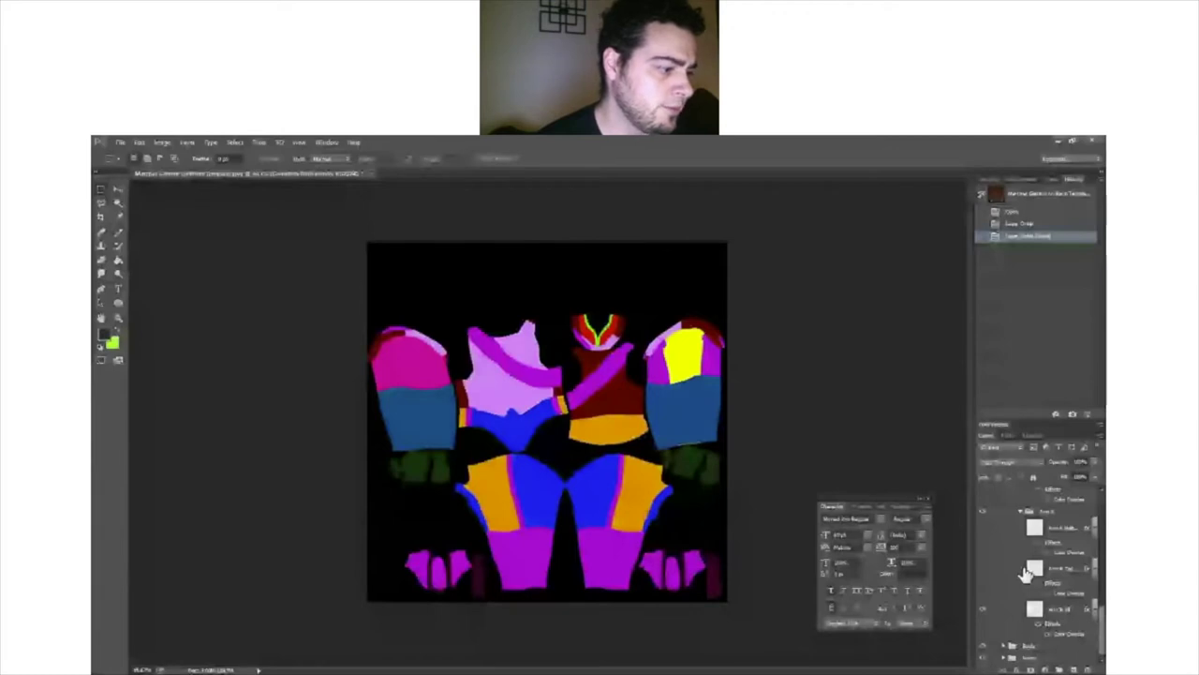
{"action": "left_click", "coordinate": [1010, 644]}
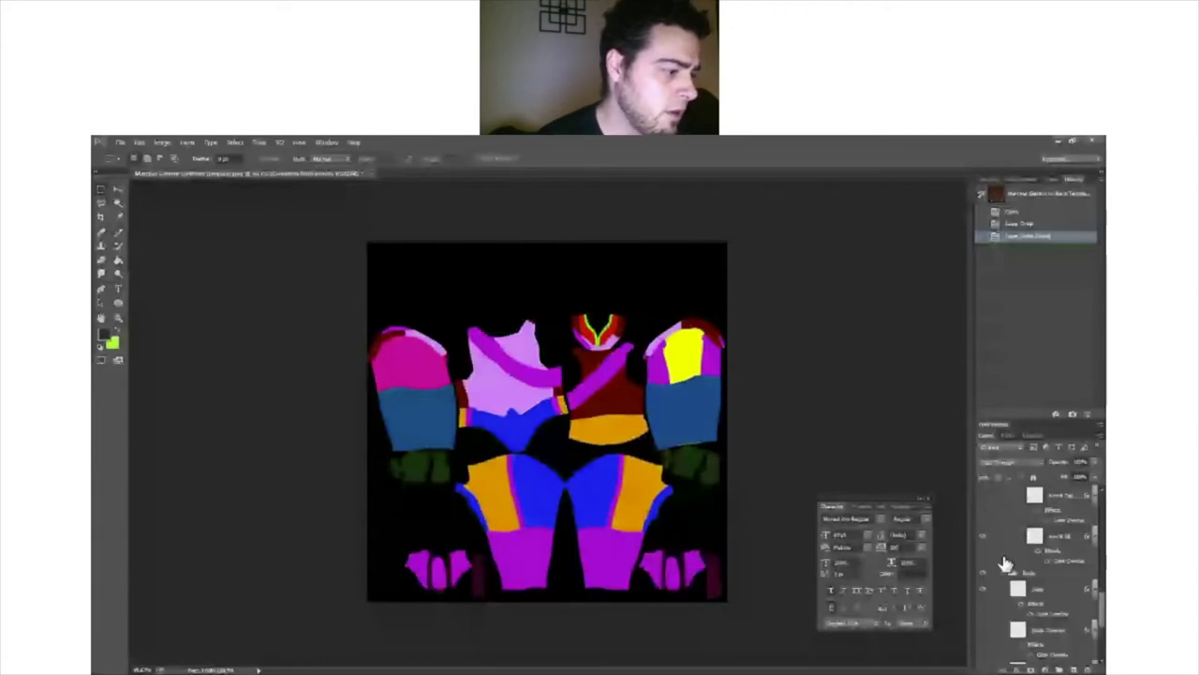
{"action": "scroll", "coordinate": [1004, 562], "scroll_direction": "down", "scroll_amount": 2}
{"action": "left_click", "coordinate": [983, 631]}
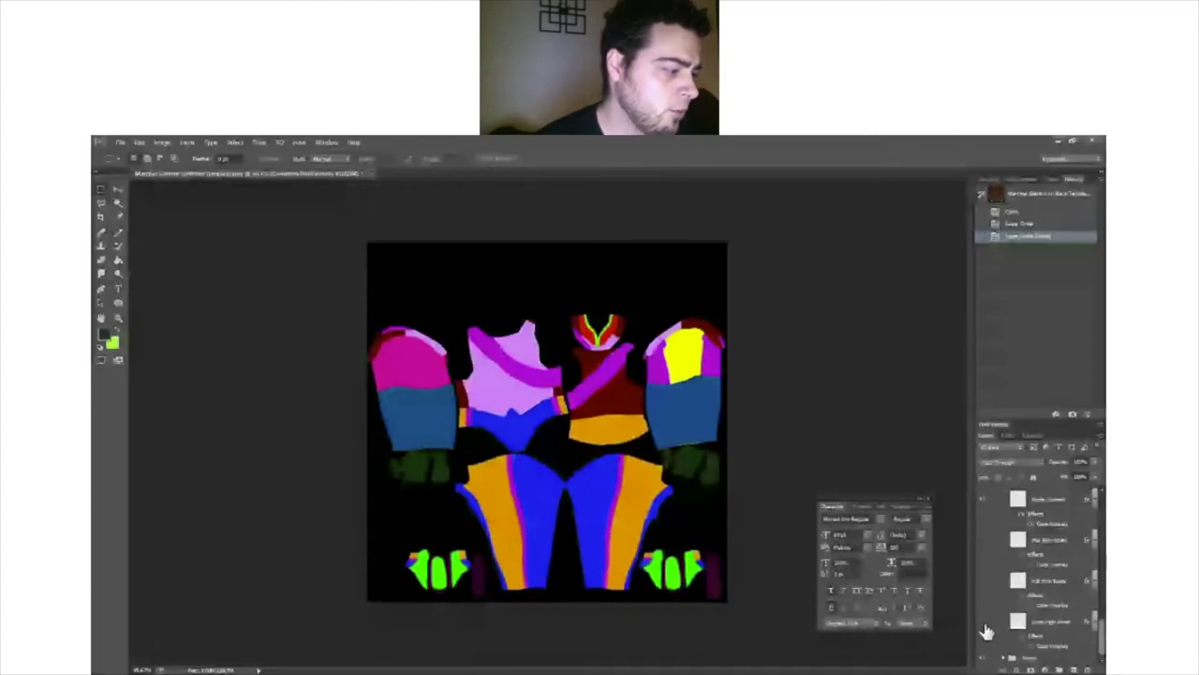
Step: Change the visible sash layer's Color Overlay to red and collapse the sash group
{"action": "scroll", "coordinate": [1007, 590], "scroll_direction": "up", "scroll_amount": 5}
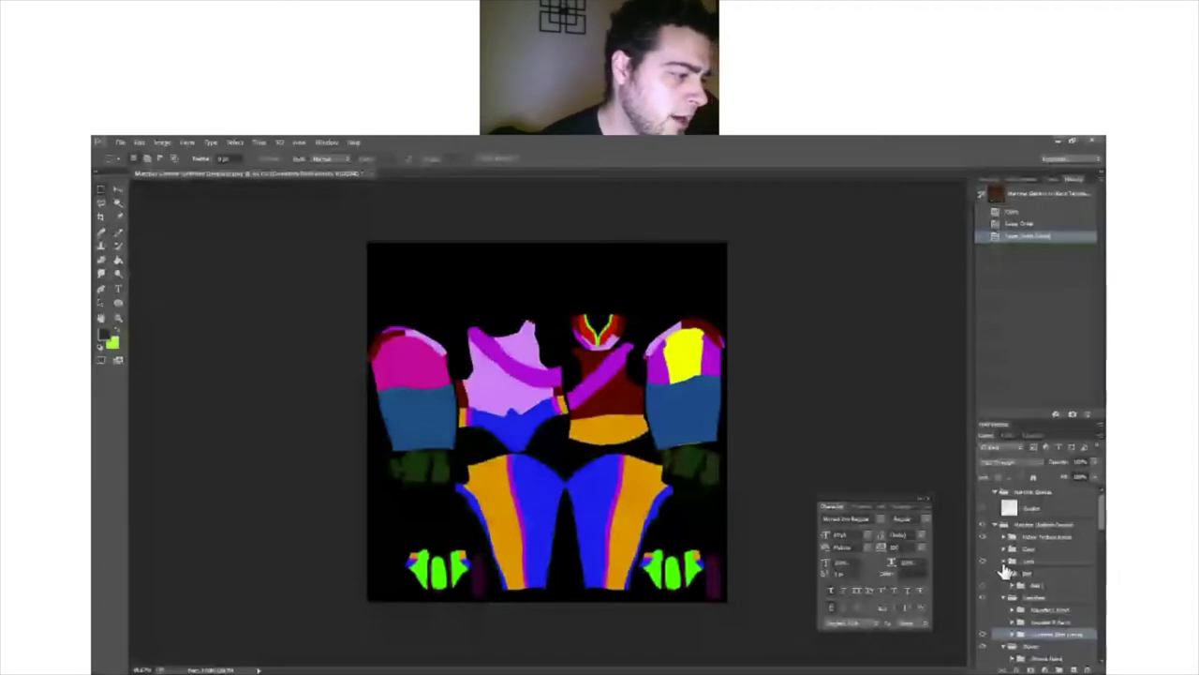
{"action": "left_click", "coordinate": [1004, 567]}
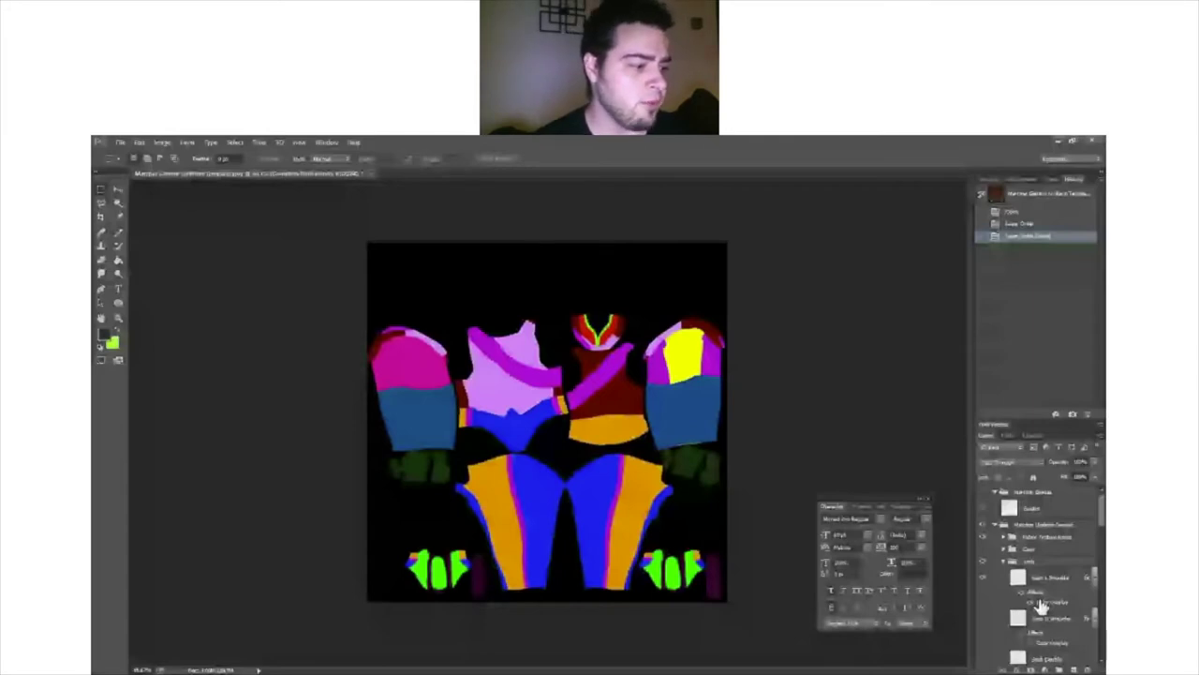
{"action": "double_click", "coordinate": [1040, 604]}
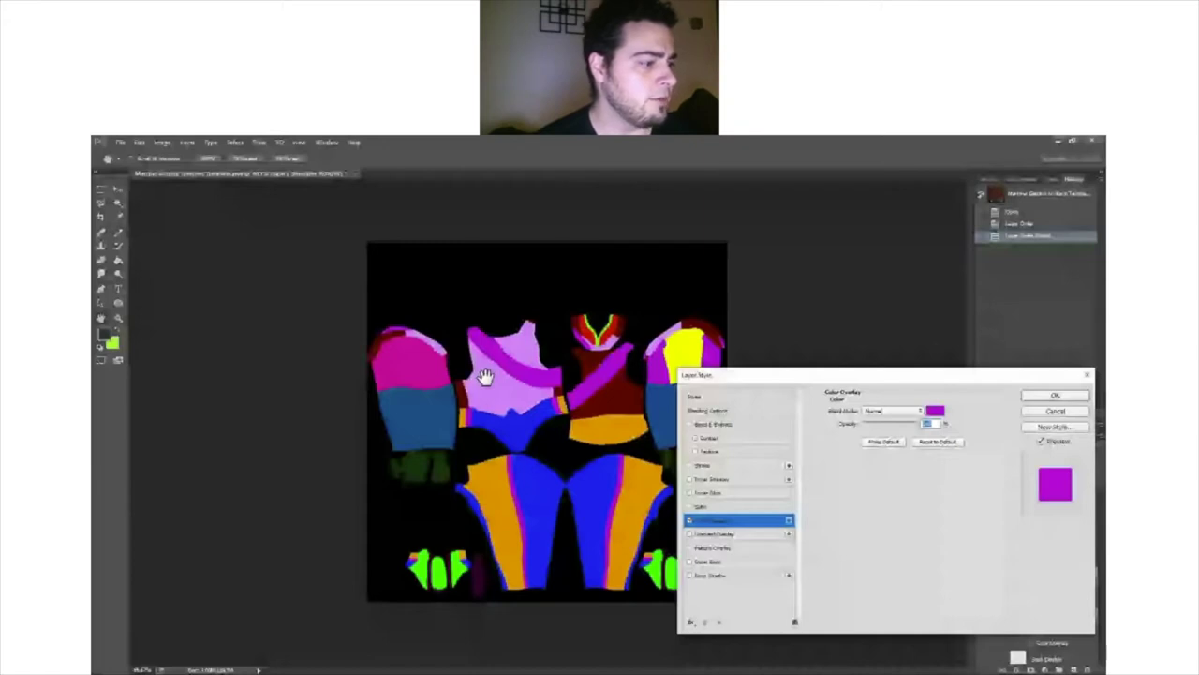
{"action": "left_click", "coordinate": [935, 410]}
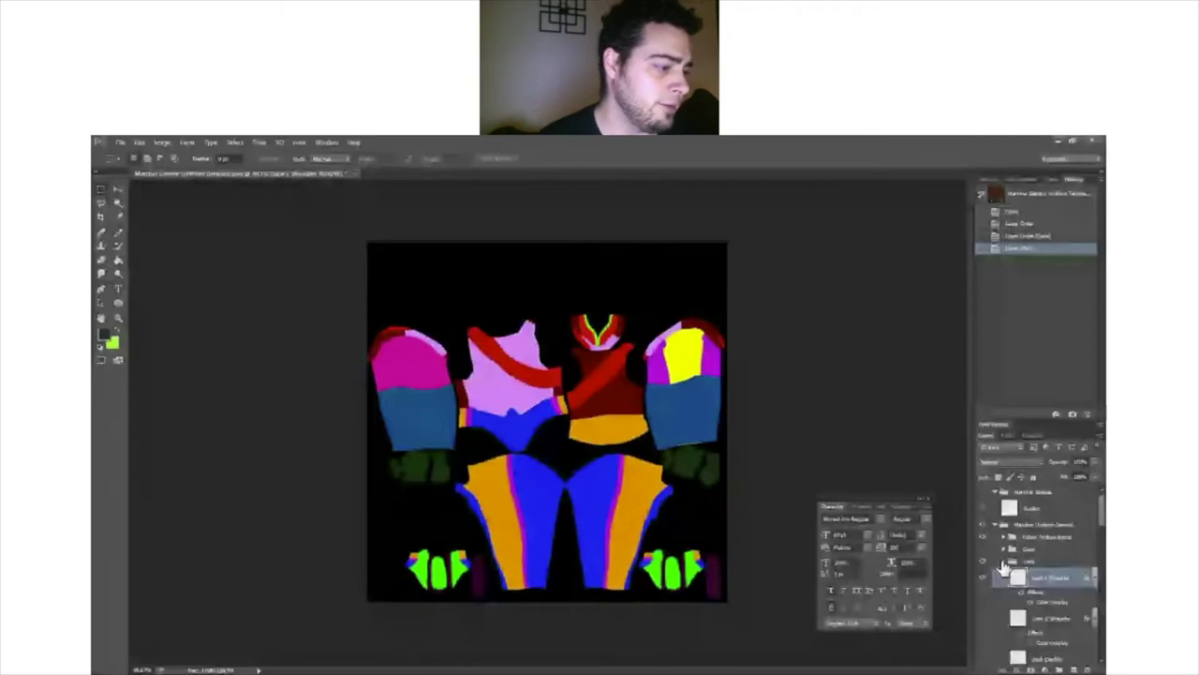
{"action": "left_click", "coordinate": [1002, 561]}
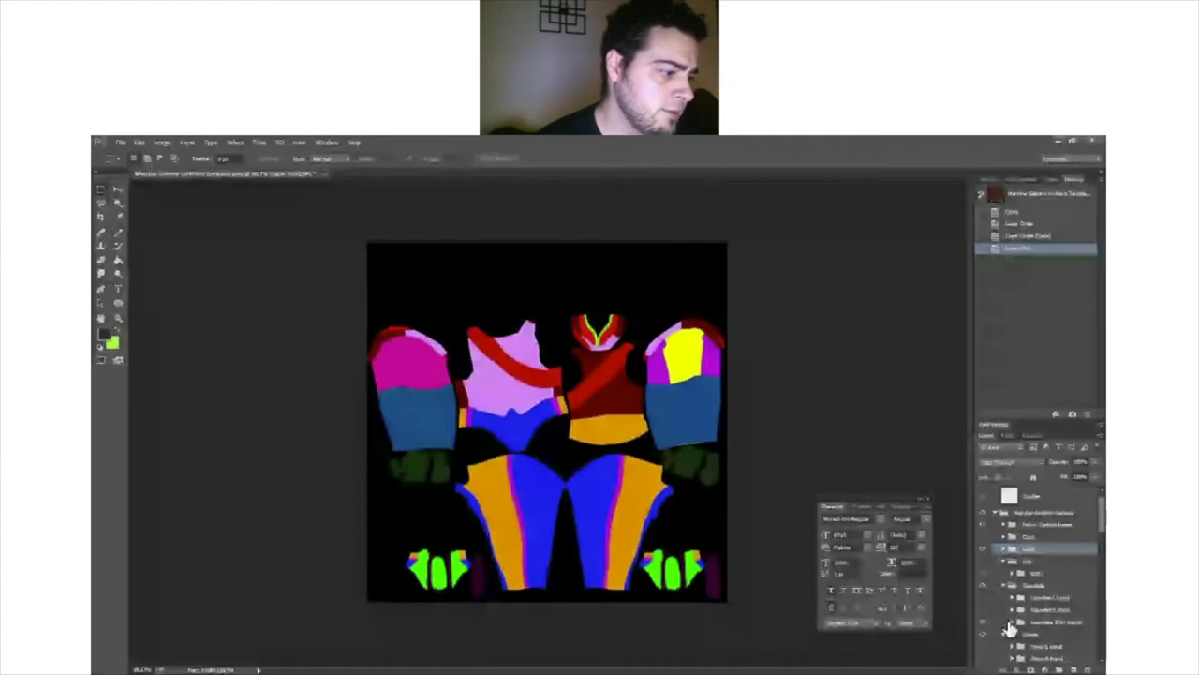
Step: Set the Color Overlay of the both-hands gauntlet base layer to the red sampled from the sash
{"action": "left_click", "coordinate": [1011, 623]}
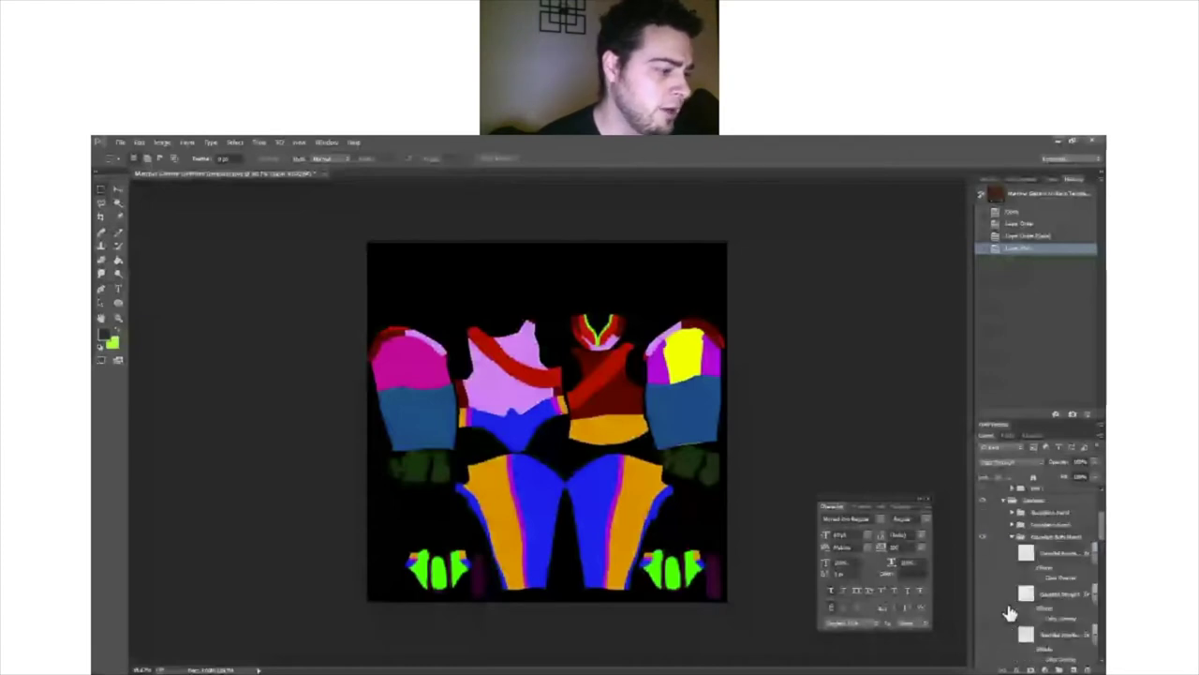
{"action": "double_click", "coordinate": [1010, 613]}
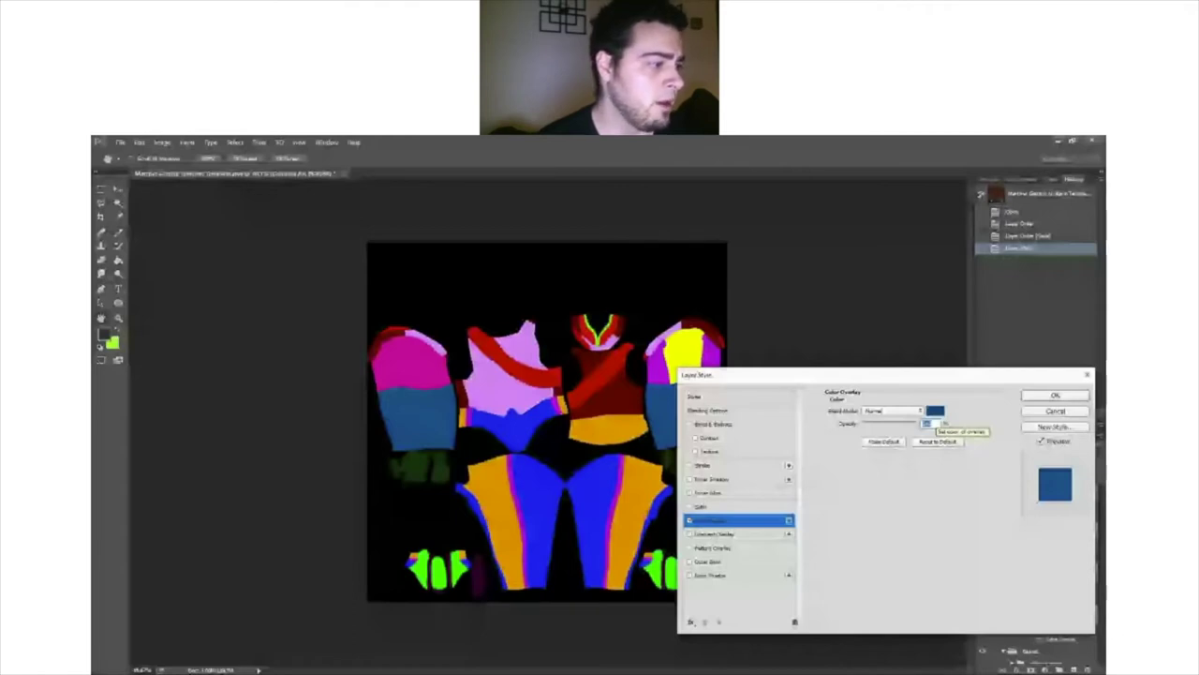
{"action": "left_click", "coordinate": [935, 410]}
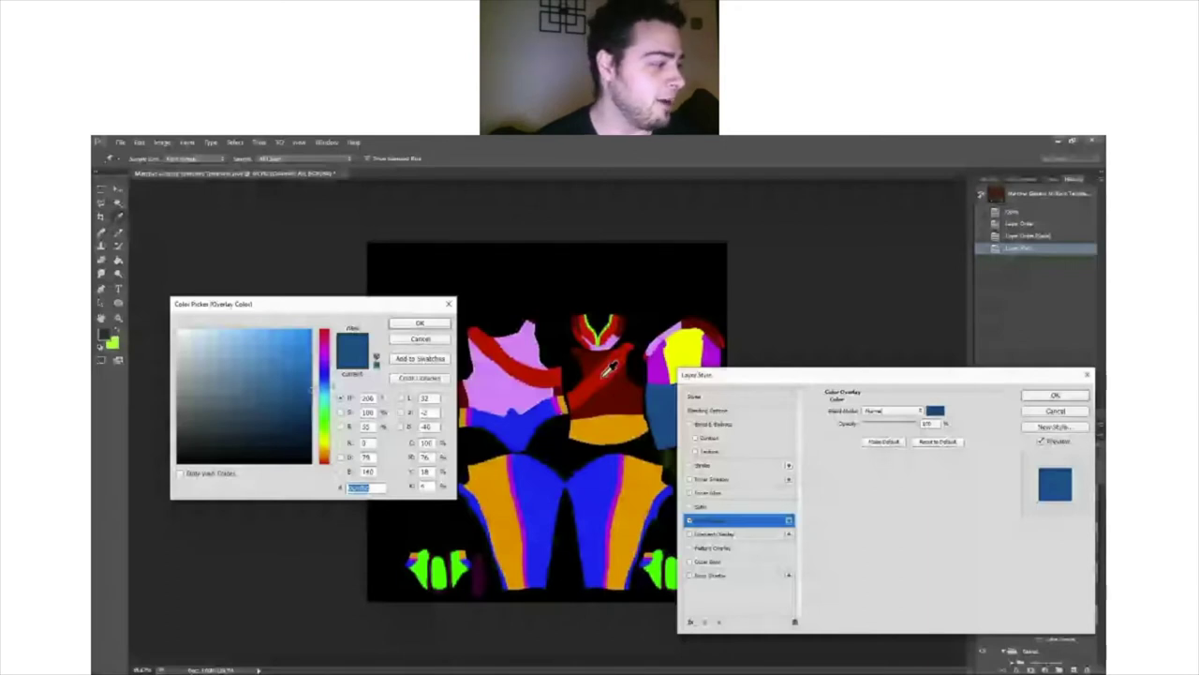
{"action": "left_click", "coordinate": [607, 372]}
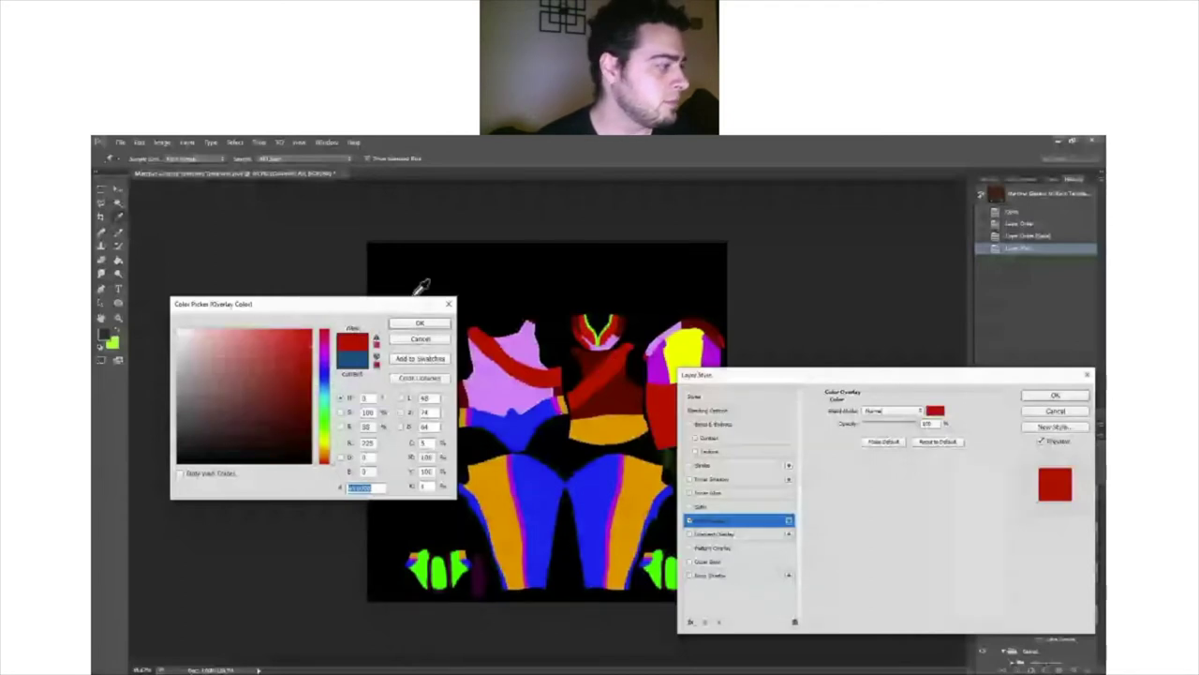
{"action": "key", "text": "Return"}
{"action": "key", "text": "Return"}
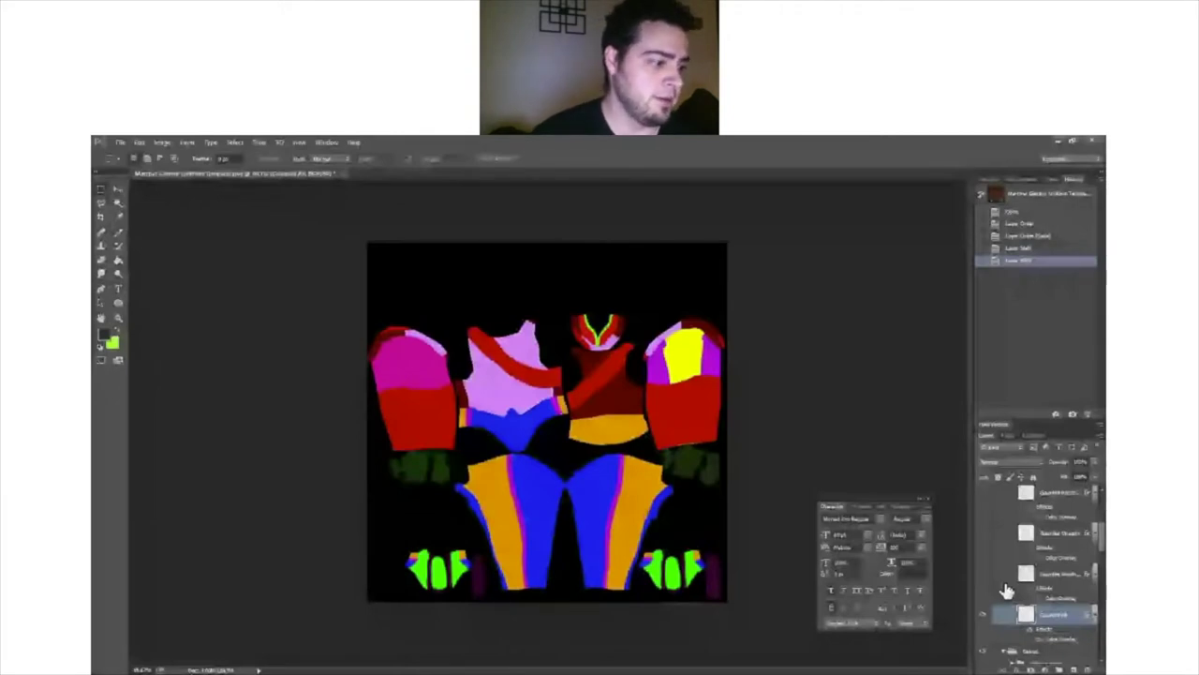
Step: Change the Color Overlay of the both-hands glove base layer to dark grey
{"action": "scroll", "coordinate": [1031, 591], "scroll_direction": "up", "scroll_amount": 2}
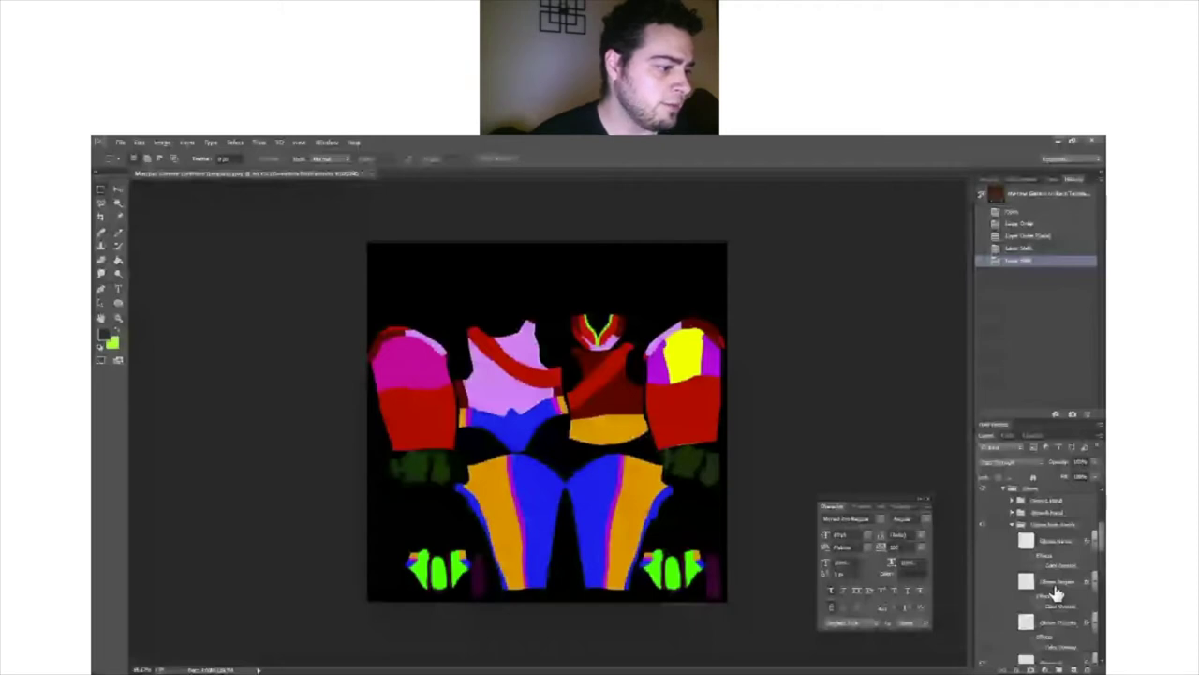
{"action": "scroll", "coordinate": [1058, 619], "scroll_direction": "down", "scroll_amount": 2}
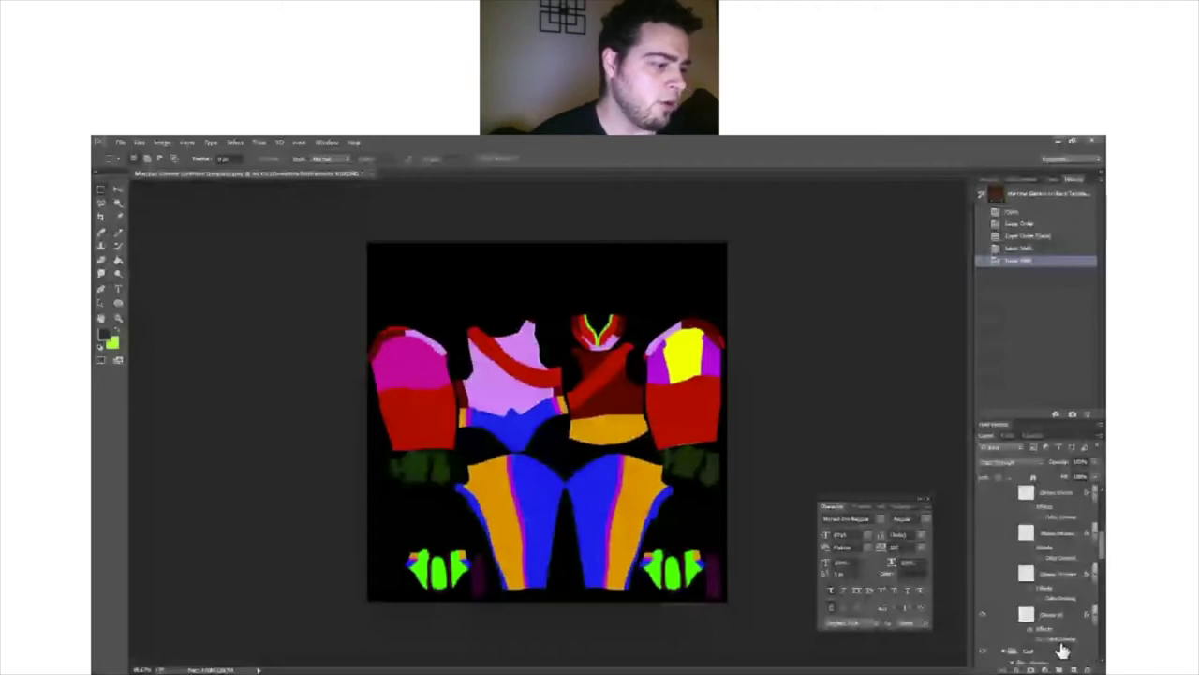
{"action": "left_click", "coordinate": [1056, 644]}
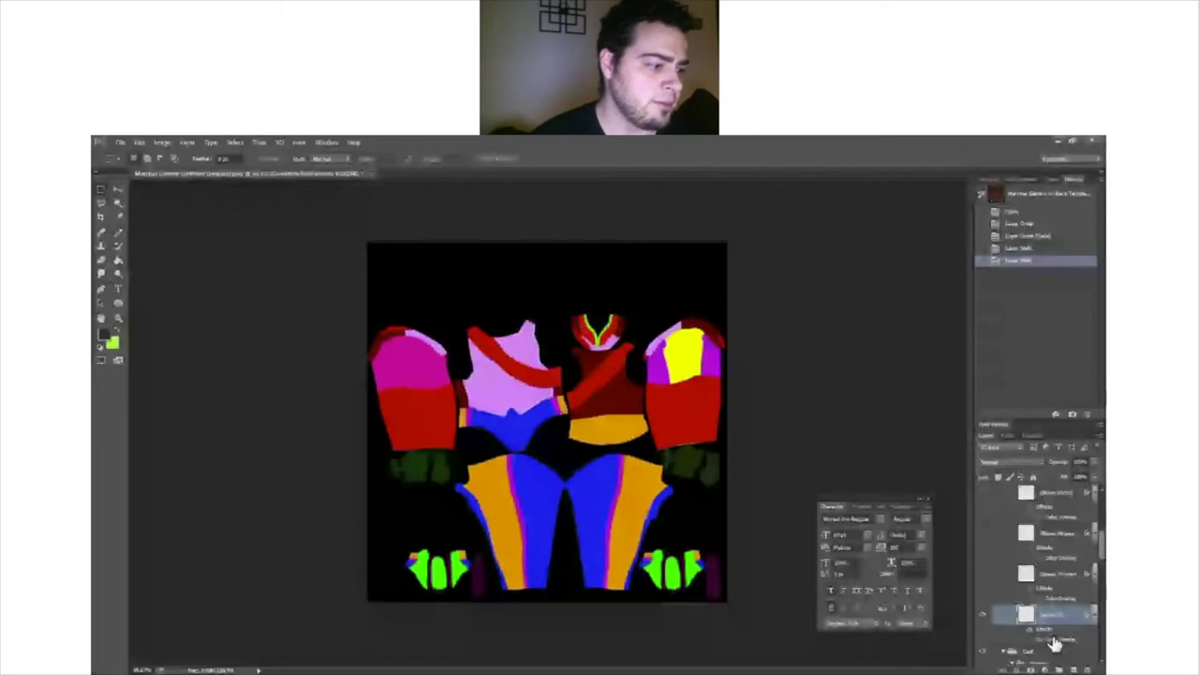
{"action": "double_click", "coordinate": [1054, 640]}
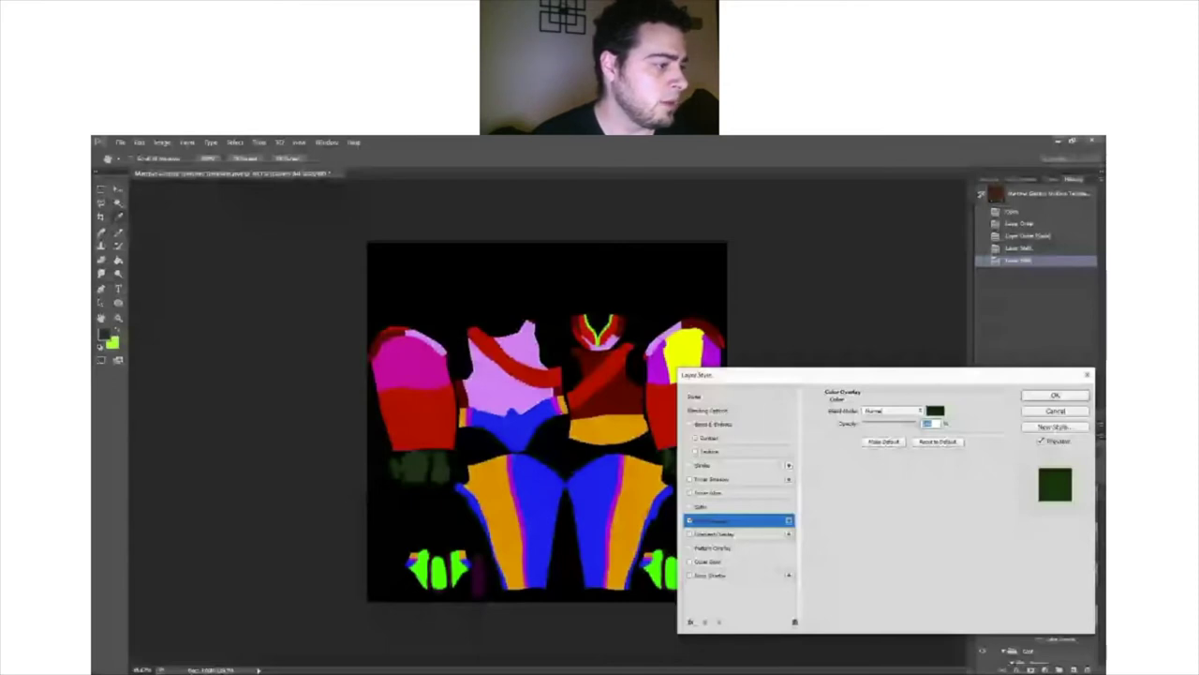
{"action": "left_click", "coordinate": [935, 411]}
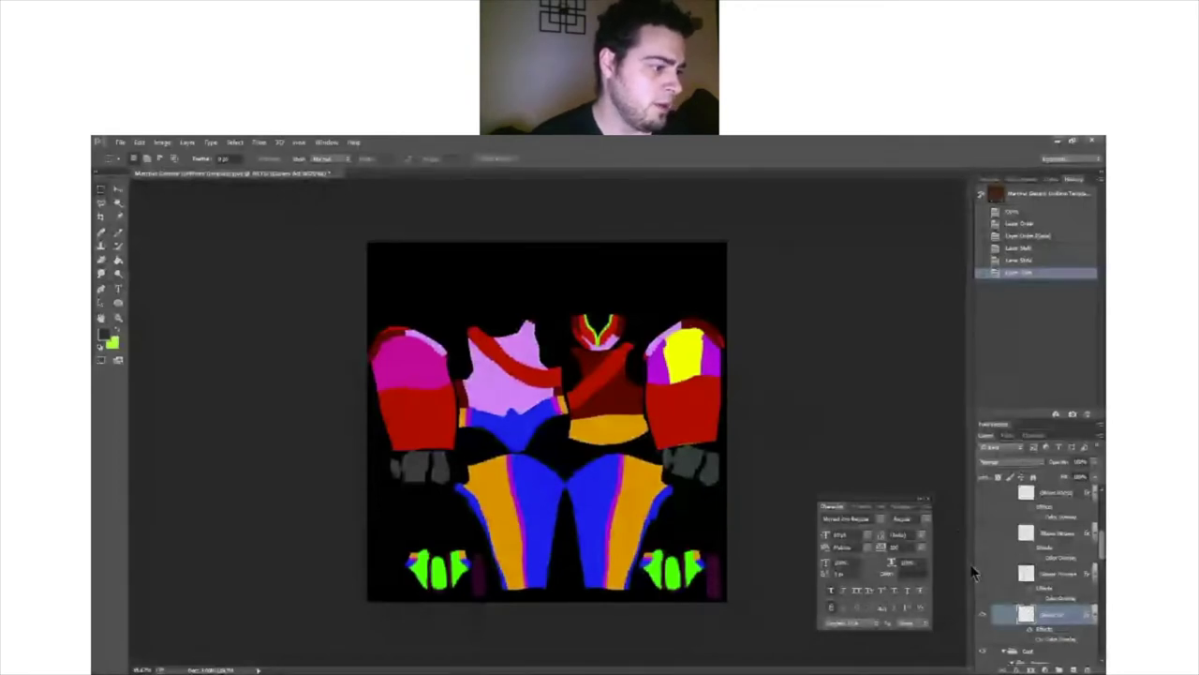
Step: Expand the collar subgroup of the coat and hide its lowest layer, keeping the two upper collar layers visible
{"action": "left_click_drag", "start_coordinate": [1031, 561], "coordinate": [1057, 599]}
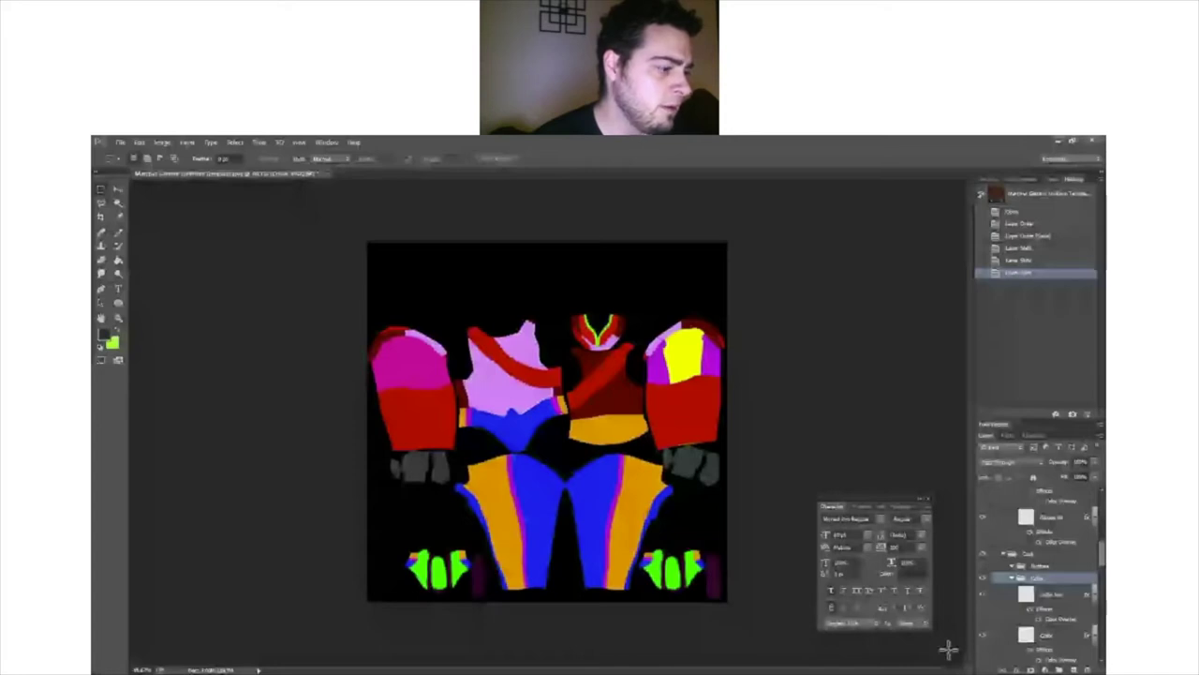
{"action": "left_click", "coordinate": [980, 634]}
{"action": "scroll", "coordinate": [989, 639], "scroll_direction": "down", "scroll_amount": 2}
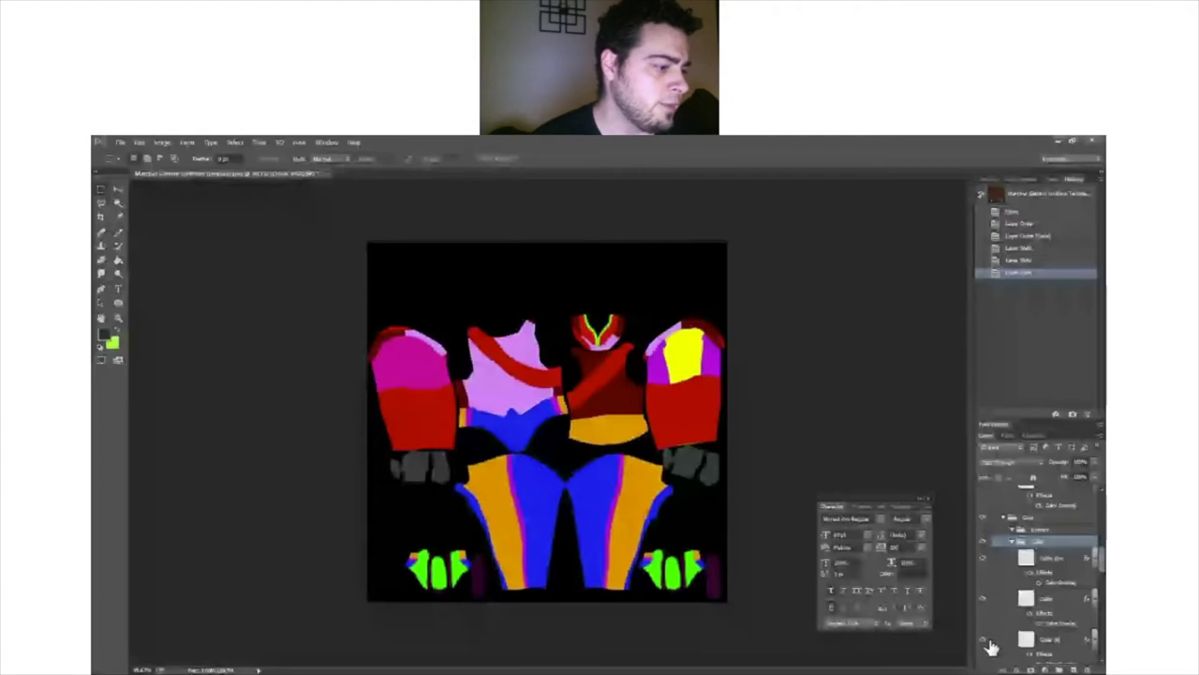
Step: Set the Color Overlay of the green collar trim layer to the red sampled from the sash
{"action": "left_click", "coordinate": [1049, 558]}
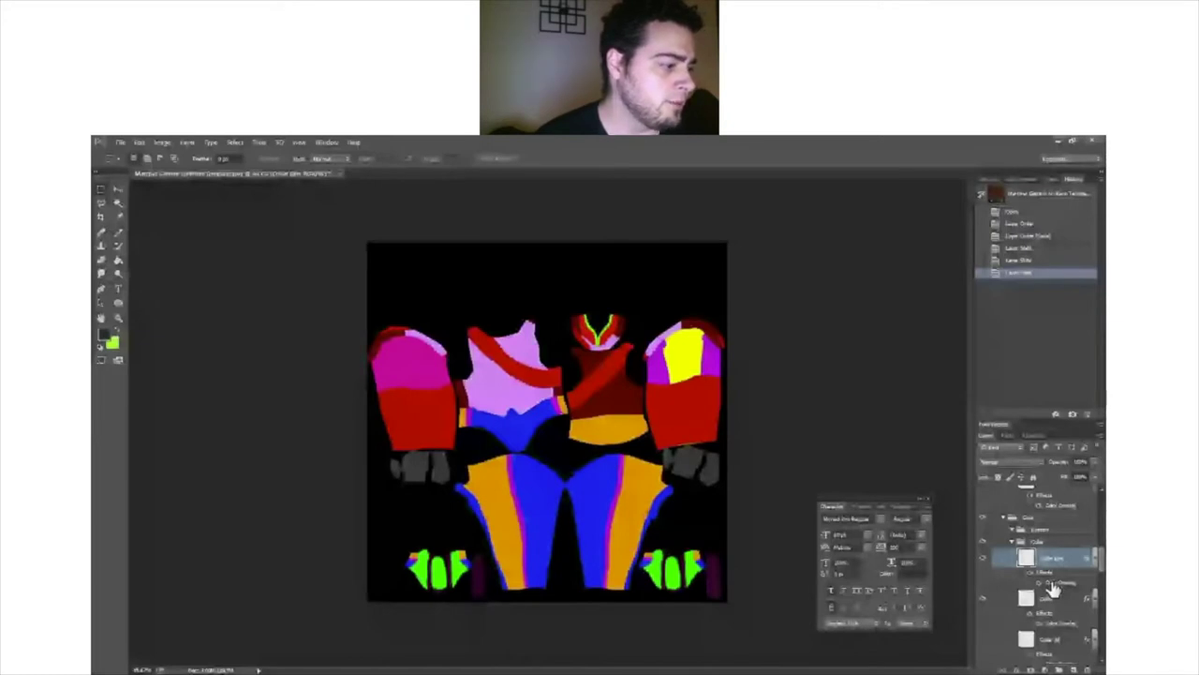
{"action": "double_click", "coordinate": [1052, 588]}
{"action": "left_click", "coordinate": [935, 410]}
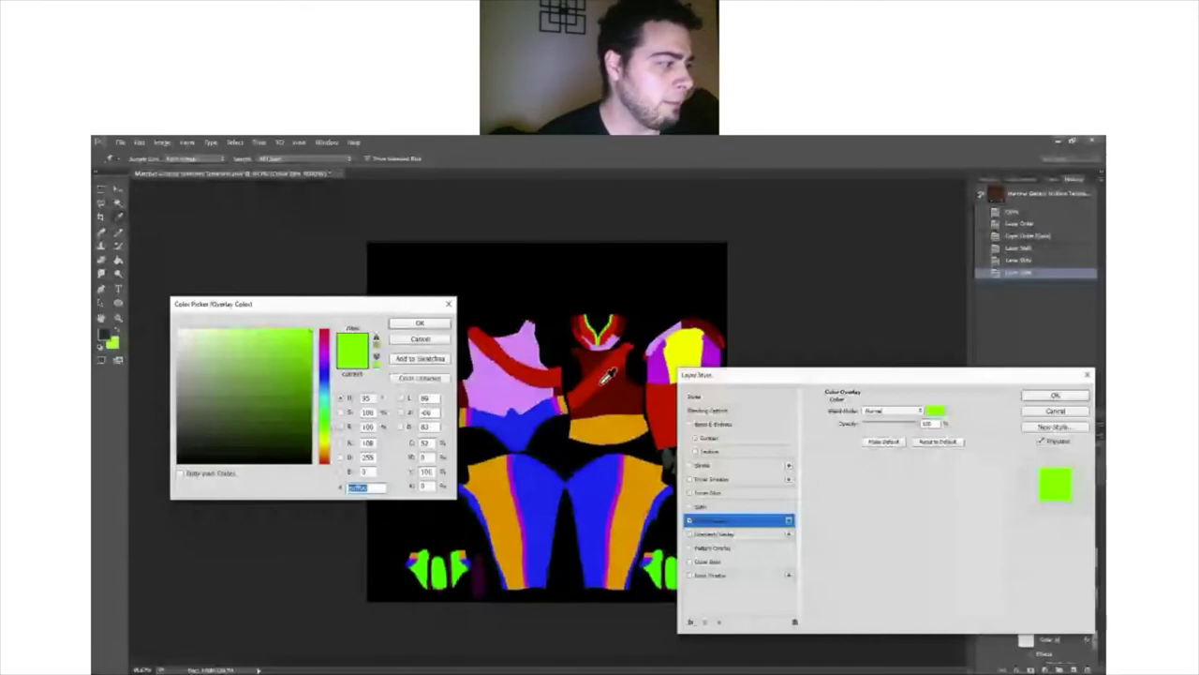
{"action": "left_click", "coordinate": [608, 375]}
{"action": "key", "text": "Return"}
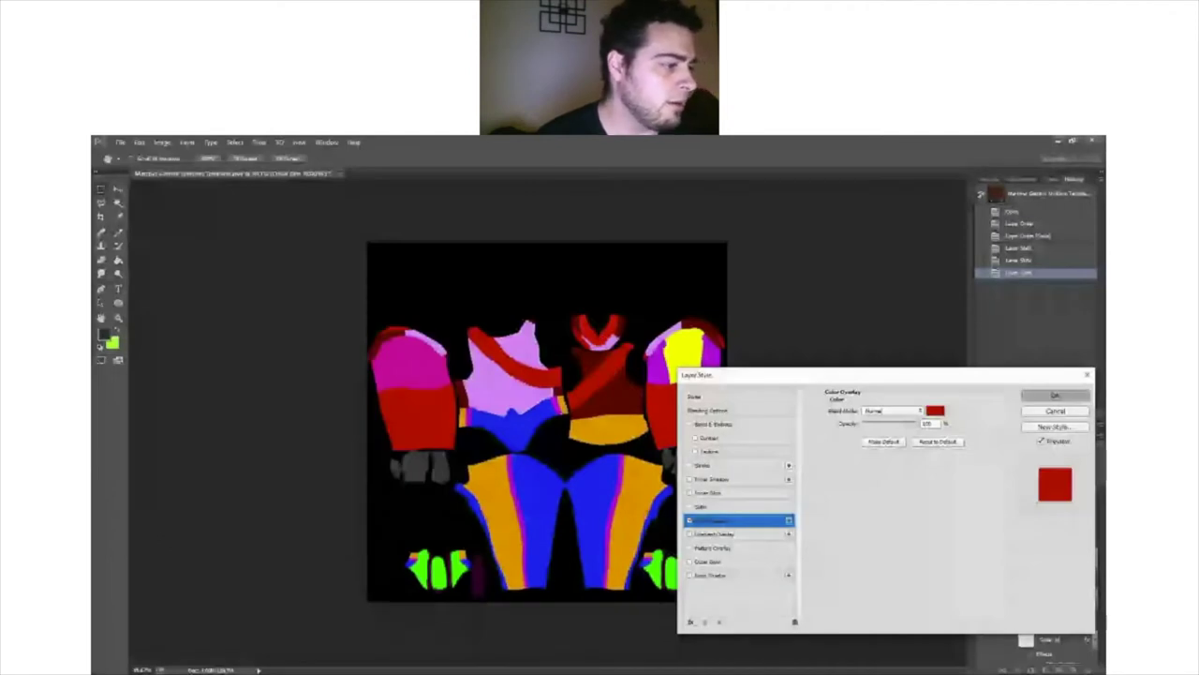
Step: Set the middle collar layer's Color Overlay to the dark grey sampled from the gloves, and collapse the collar subgroup
{"action": "left_click", "coordinate": [927, 423]}
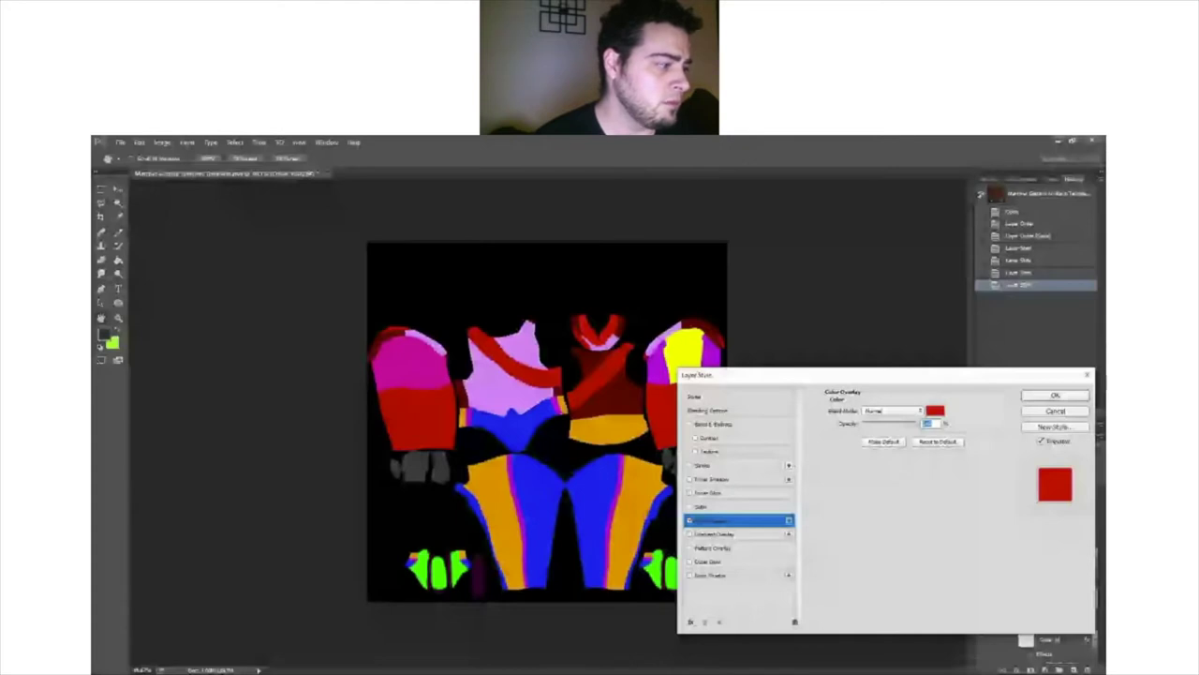
{"action": "left_click", "coordinate": [935, 411]}
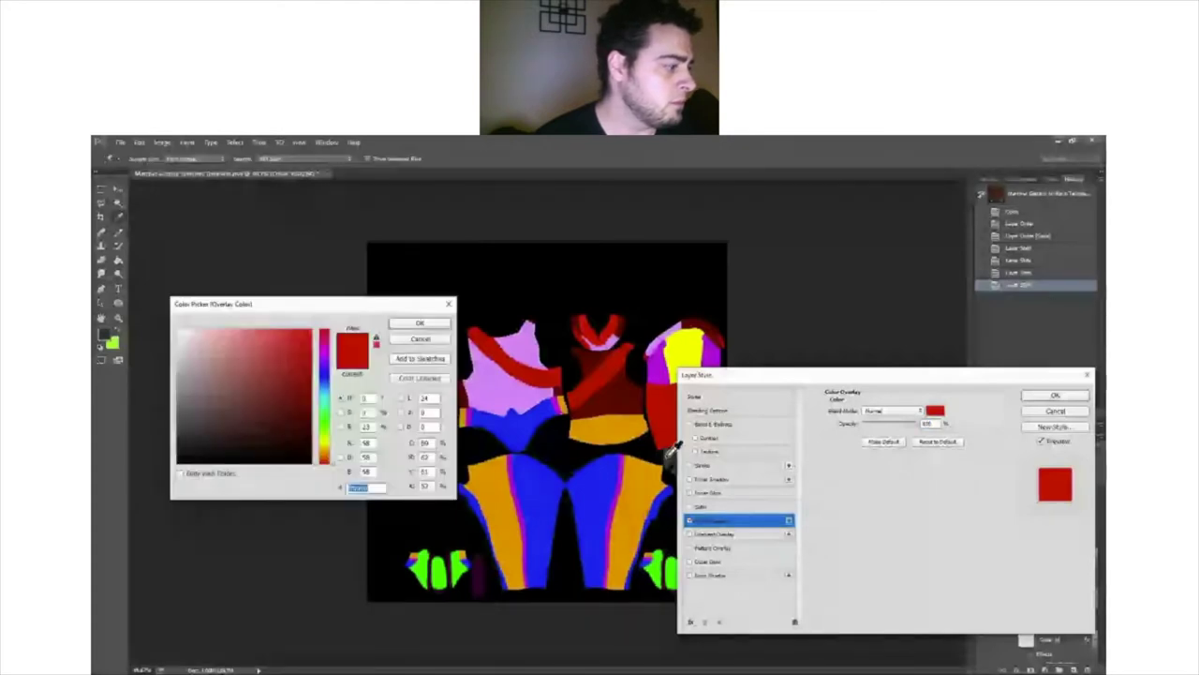
{"action": "left_click", "coordinate": [412, 323]}
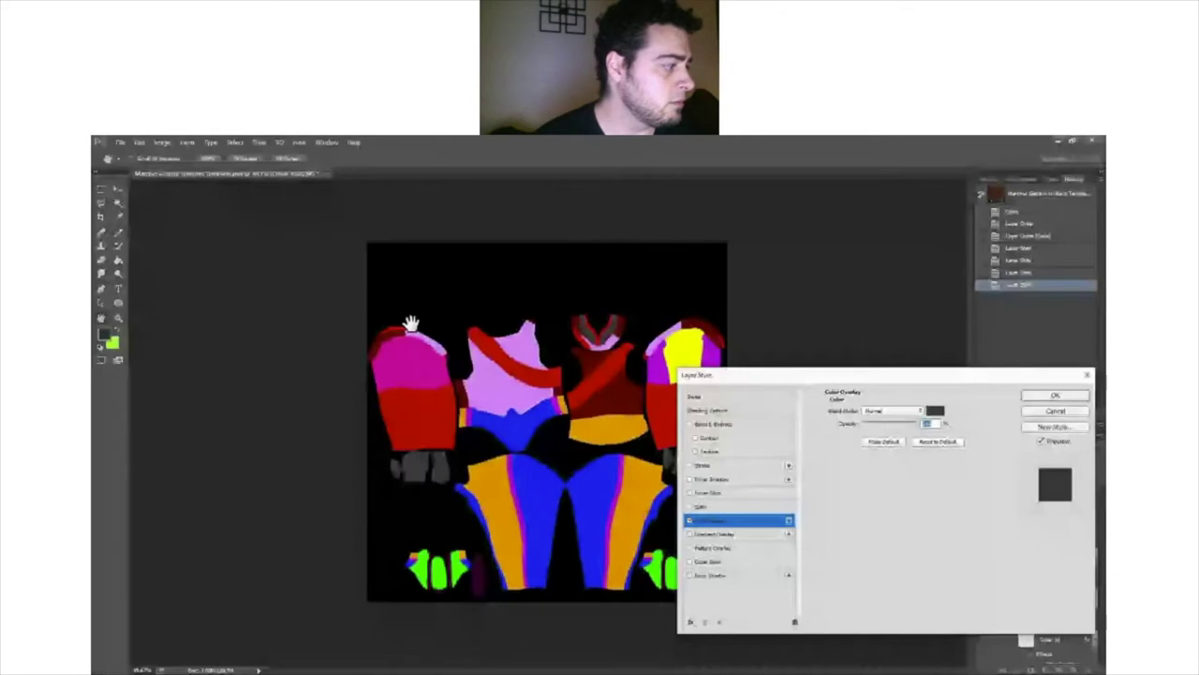
{"action": "key", "text": "Return"}
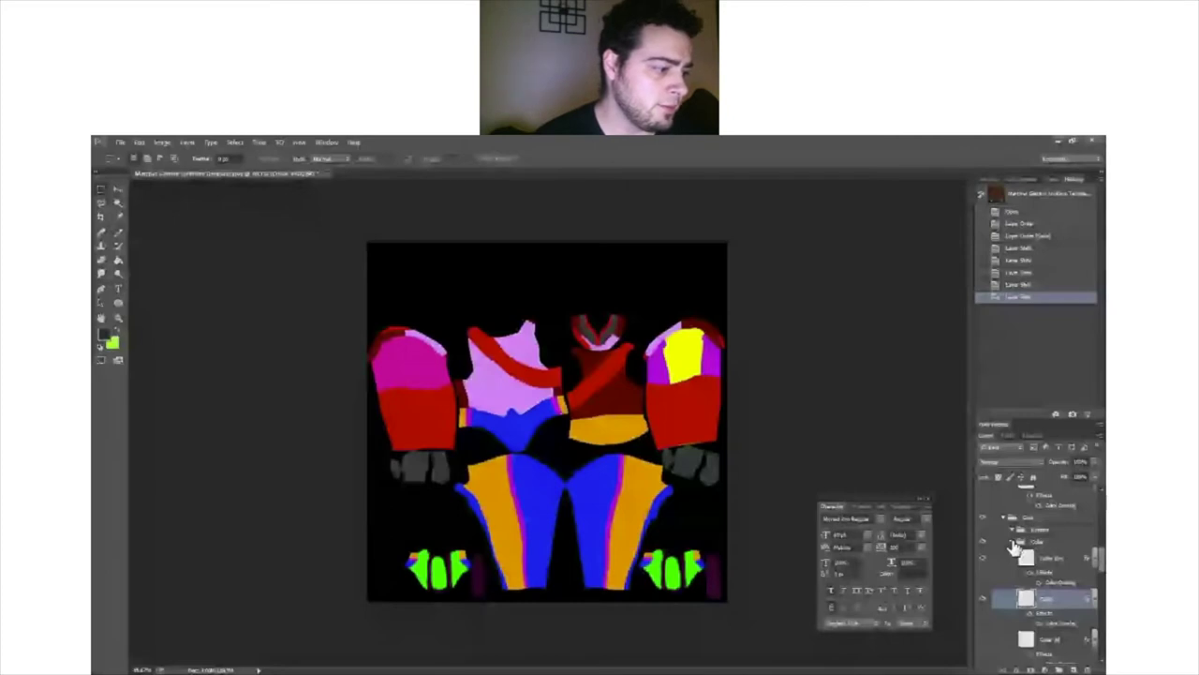
{"action": "left_click", "coordinate": [1013, 544]}
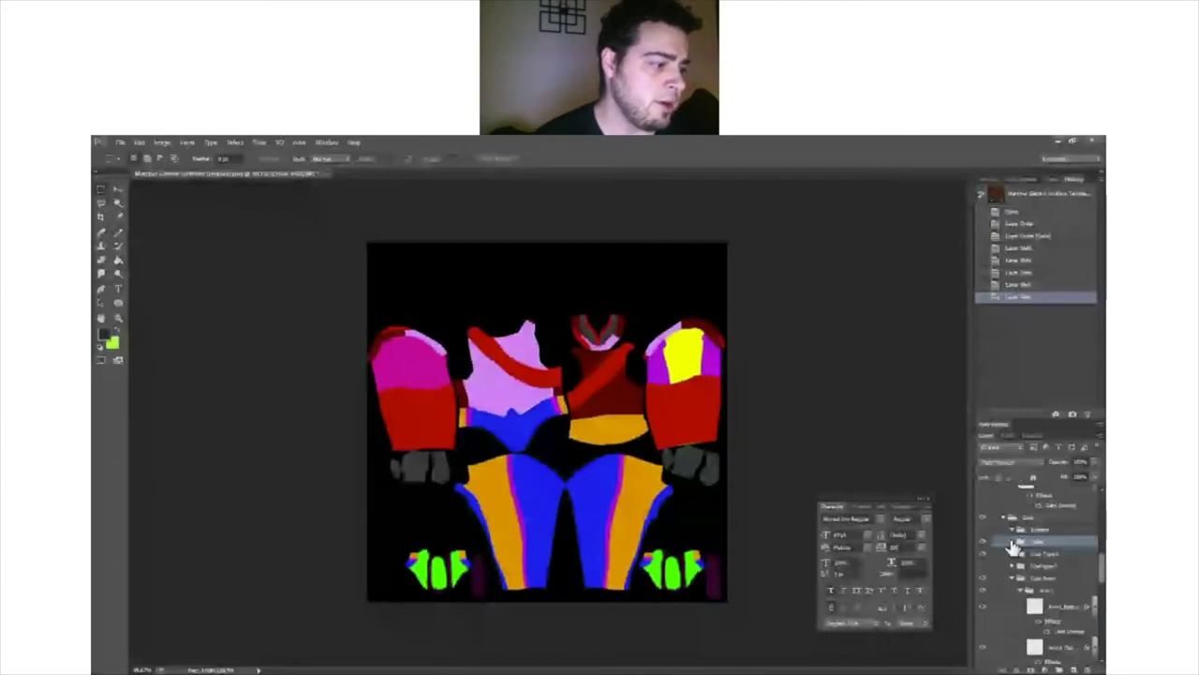
Step: Toggle the coat back layer's visibility off and on to identify it, and change its Color Overlay to dark grey
{"action": "left_click", "coordinate": [984, 600]}
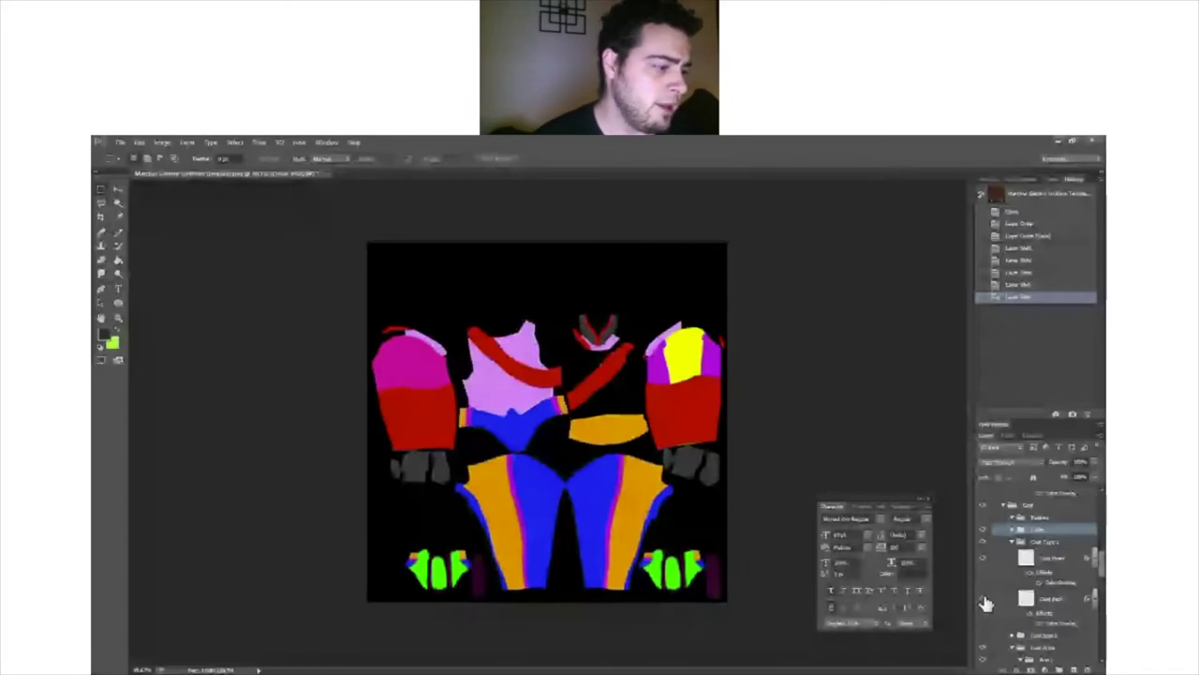
{"action": "left_click", "coordinate": [985, 602]}
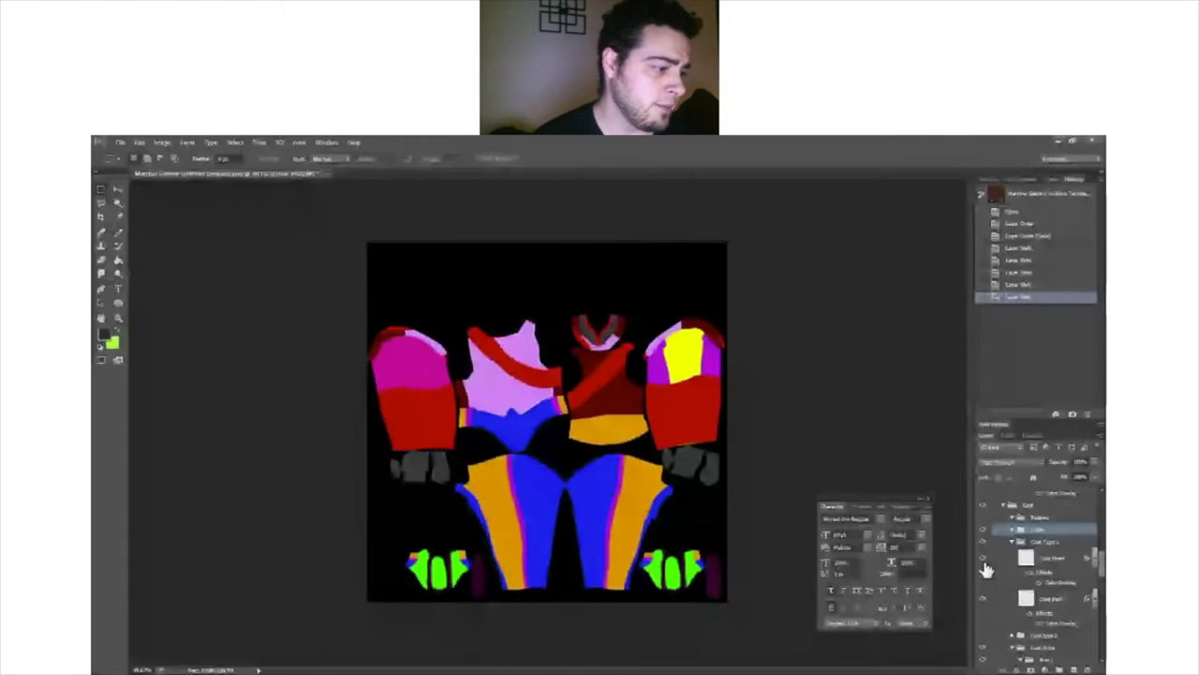
{"action": "double_click", "coordinate": [1048, 598]}
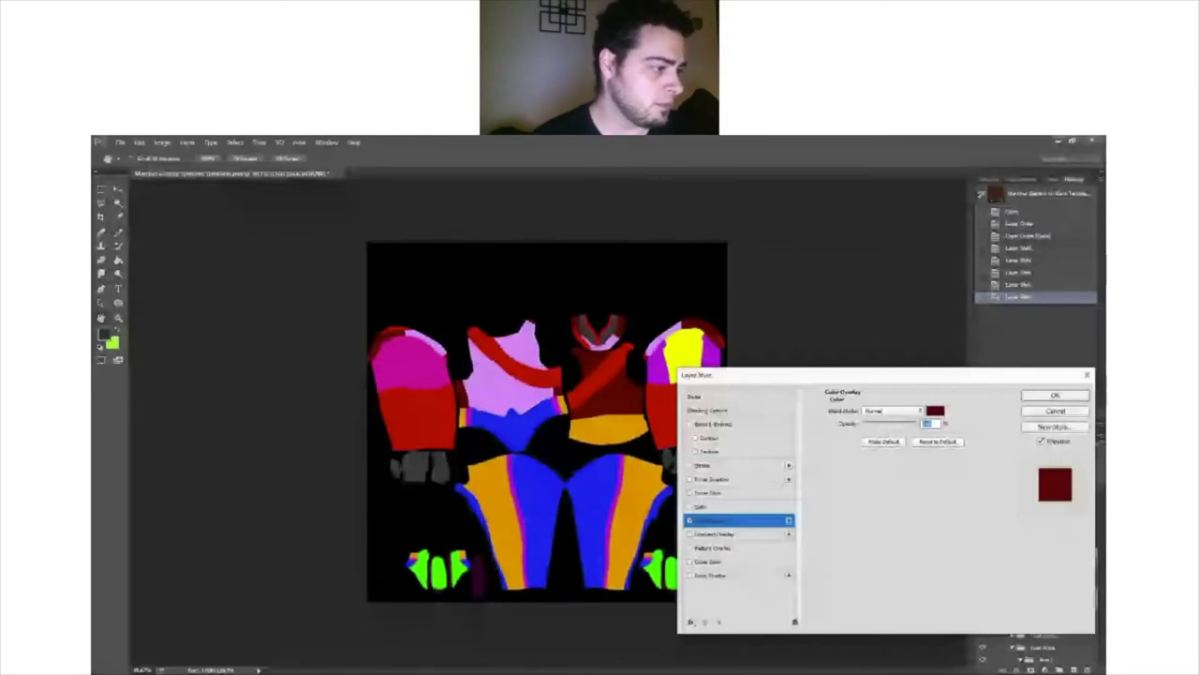
{"action": "left_click", "coordinate": [935, 411]}
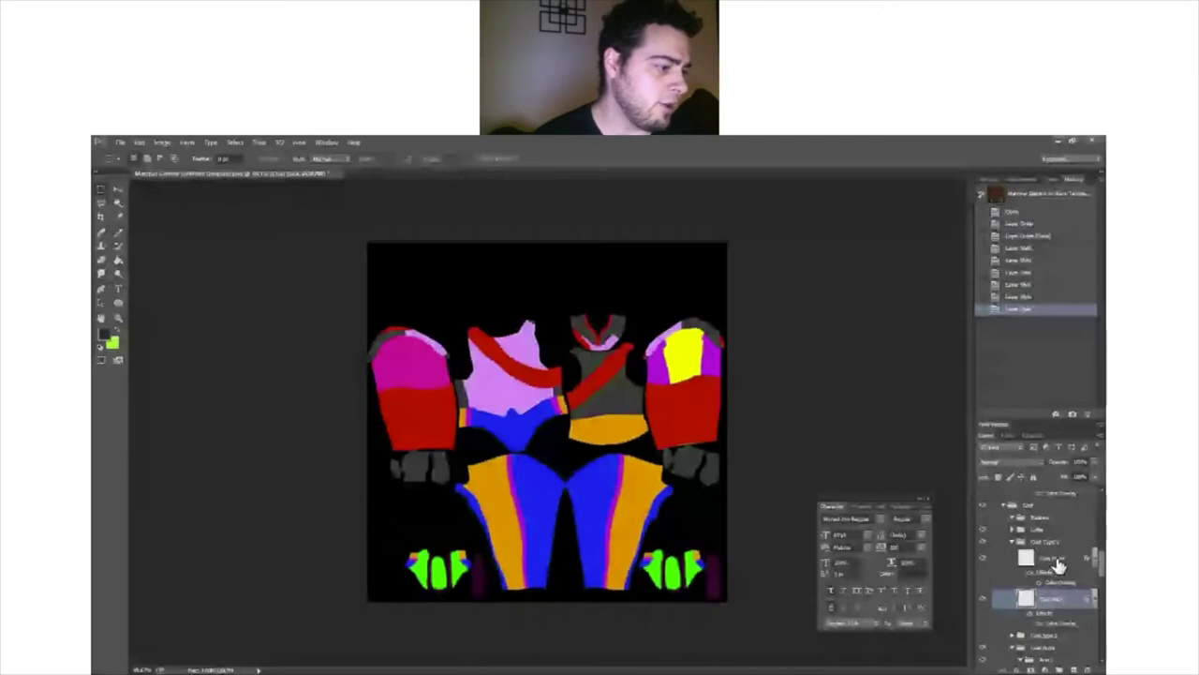
Step: Change the coat front layer's Color Overlay to white and collapse the first coat type subgroup
{"action": "left_click", "coordinate": [1054, 560]}
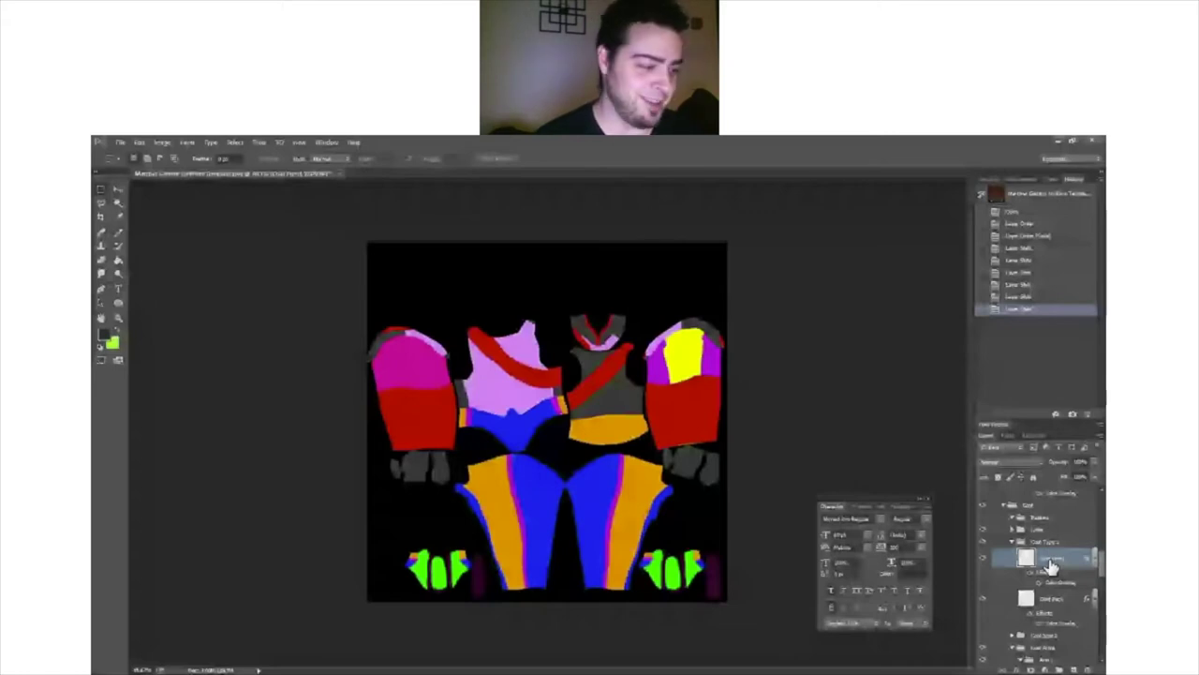
{"action": "double_click", "coordinate": [1051, 596]}
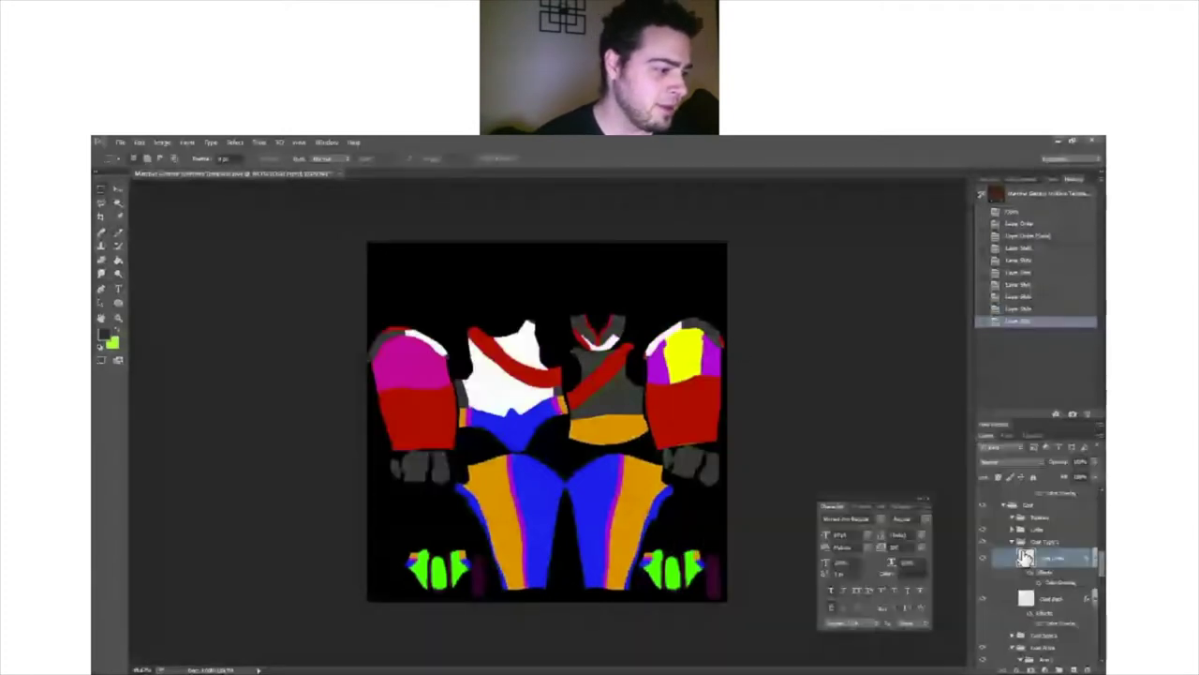
{"action": "left_click", "coordinate": [1026, 557]}
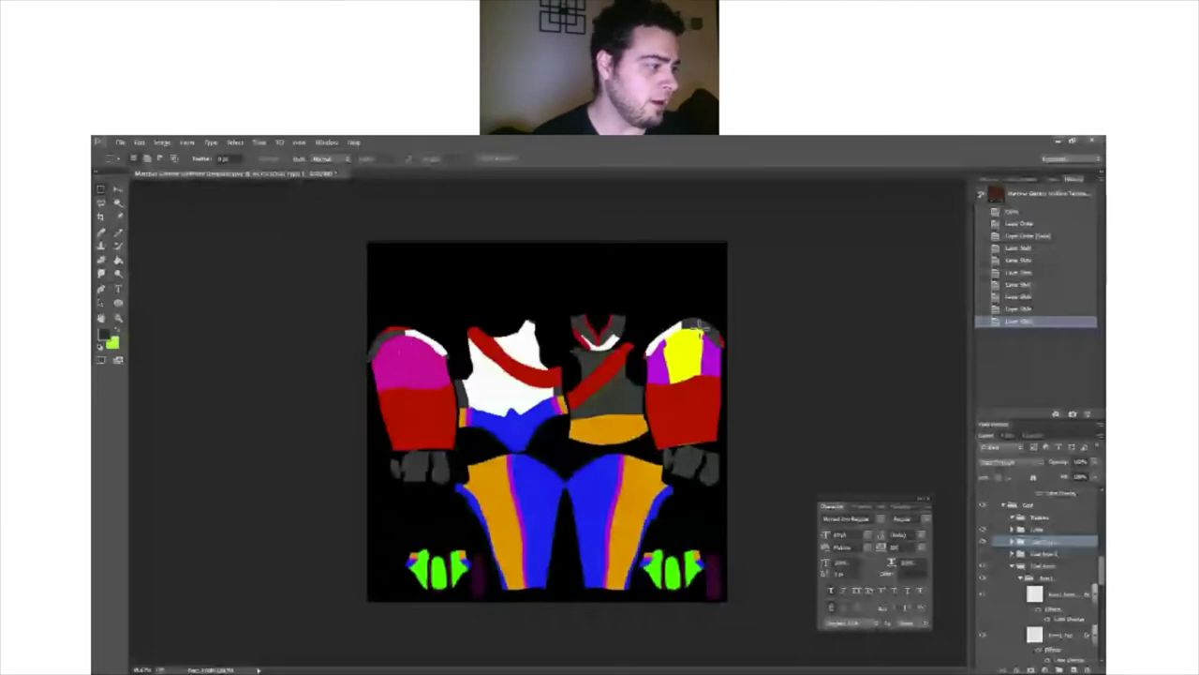
Step: Toggle the purple upper-arm layer's visibility off and on to identify it, and set its Color Overlay to white
{"action": "scroll", "coordinate": [971, 557], "scroll_direction": "down", "scroll_amount": 3}
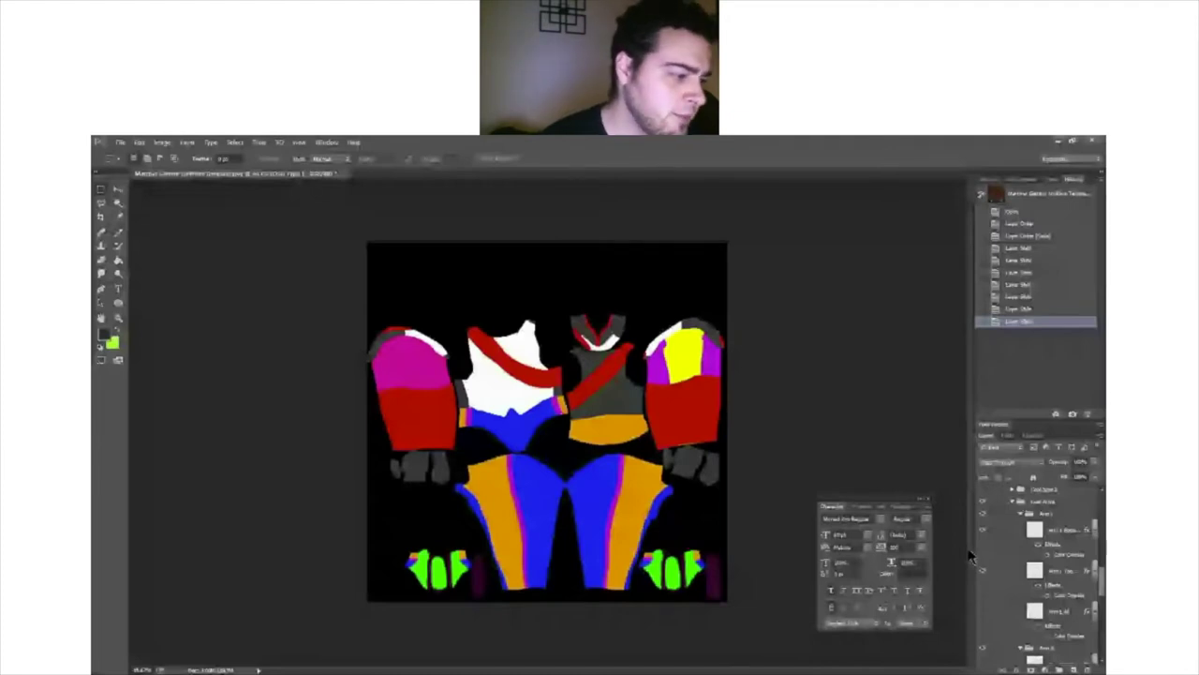
{"action": "left_click", "coordinate": [983, 531]}
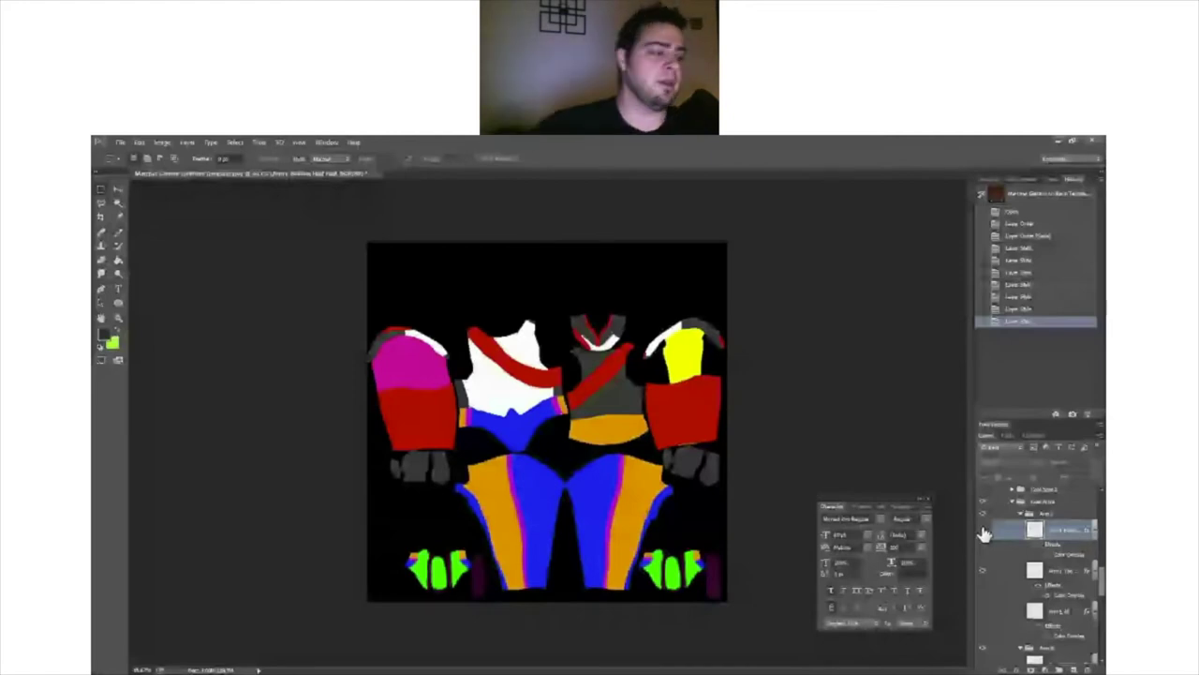
{"action": "scroll", "coordinate": [1002, 522], "scroll_direction": "up", "scroll_amount": 3}
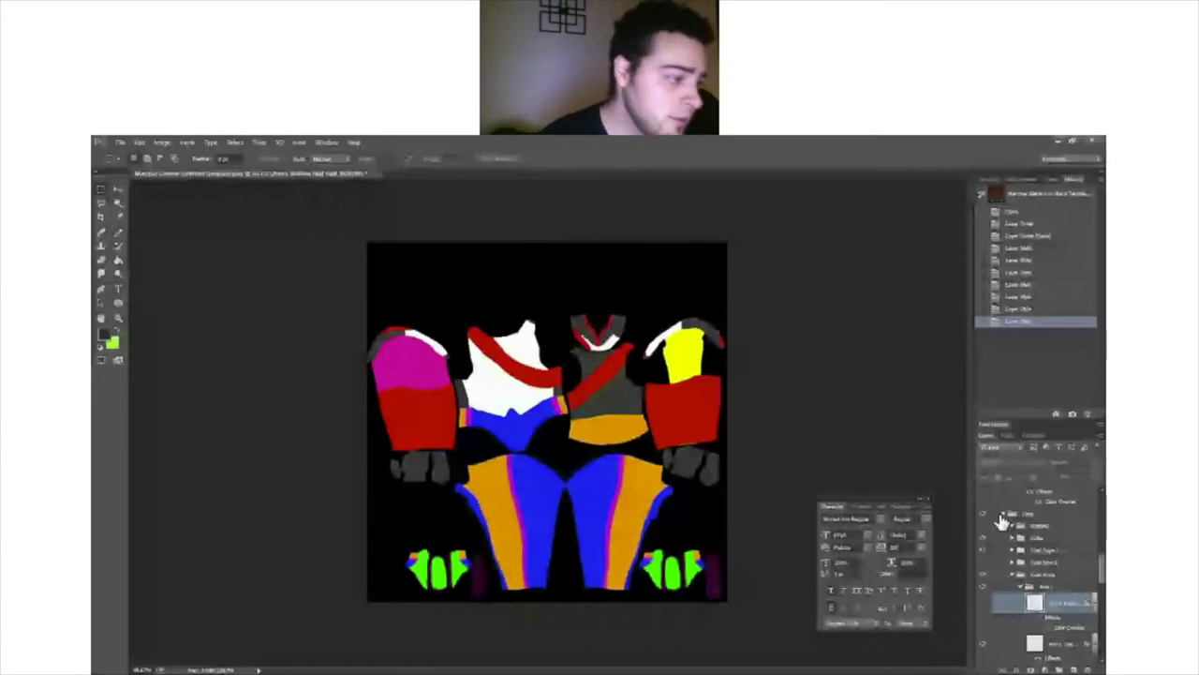
{"action": "scroll", "coordinate": [982, 537], "scroll_direction": "up", "scroll_amount": 3}
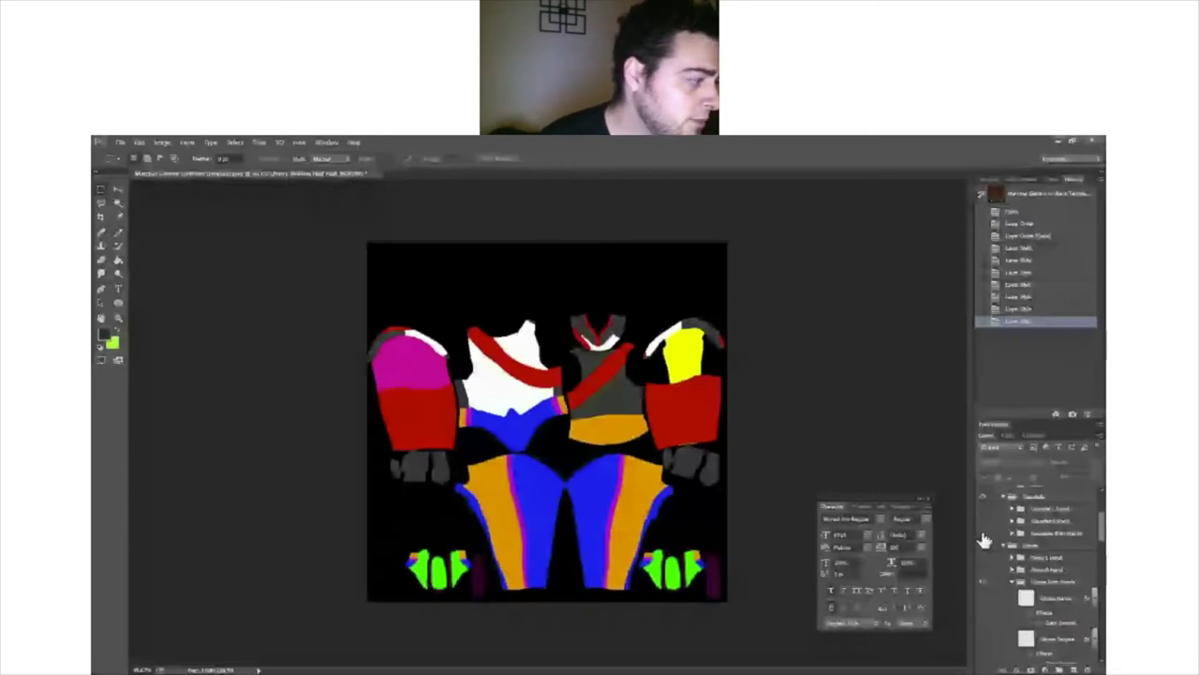
{"action": "scroll", "coordinate": [1026, 623], "scroll_direction": "down", "scroll_amount": 2}
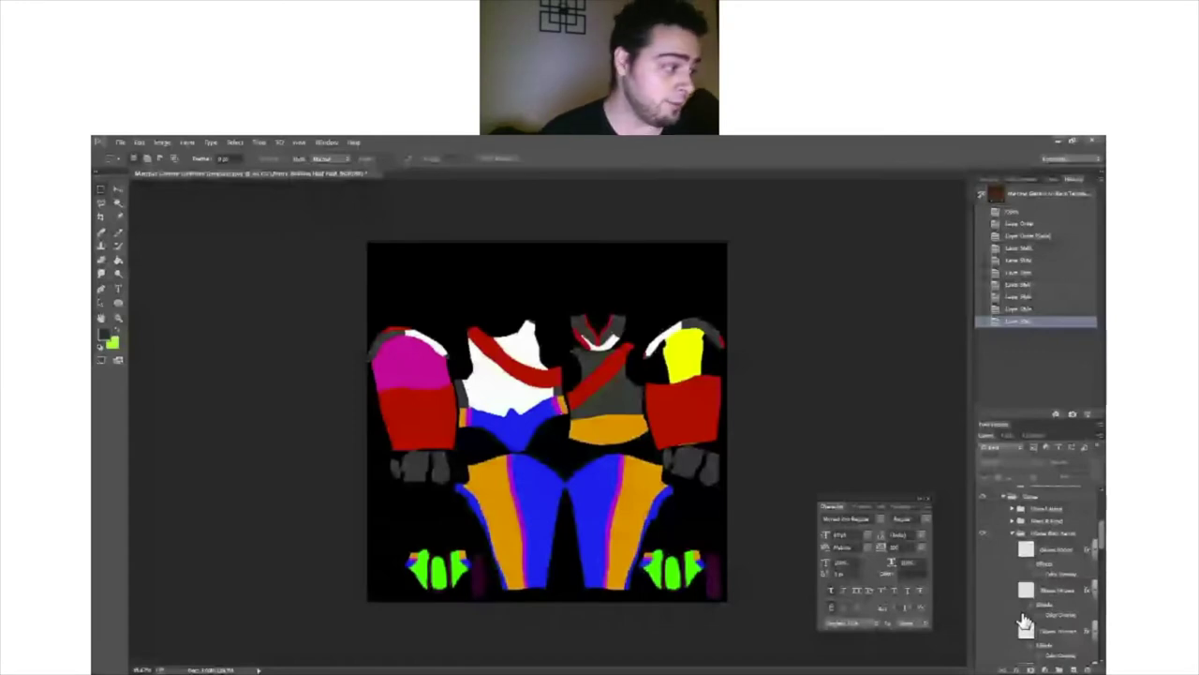
{"action": "scroll", "coordinate": [1026, 623], "scroll_direction": "down", "scroll_amount": 3}
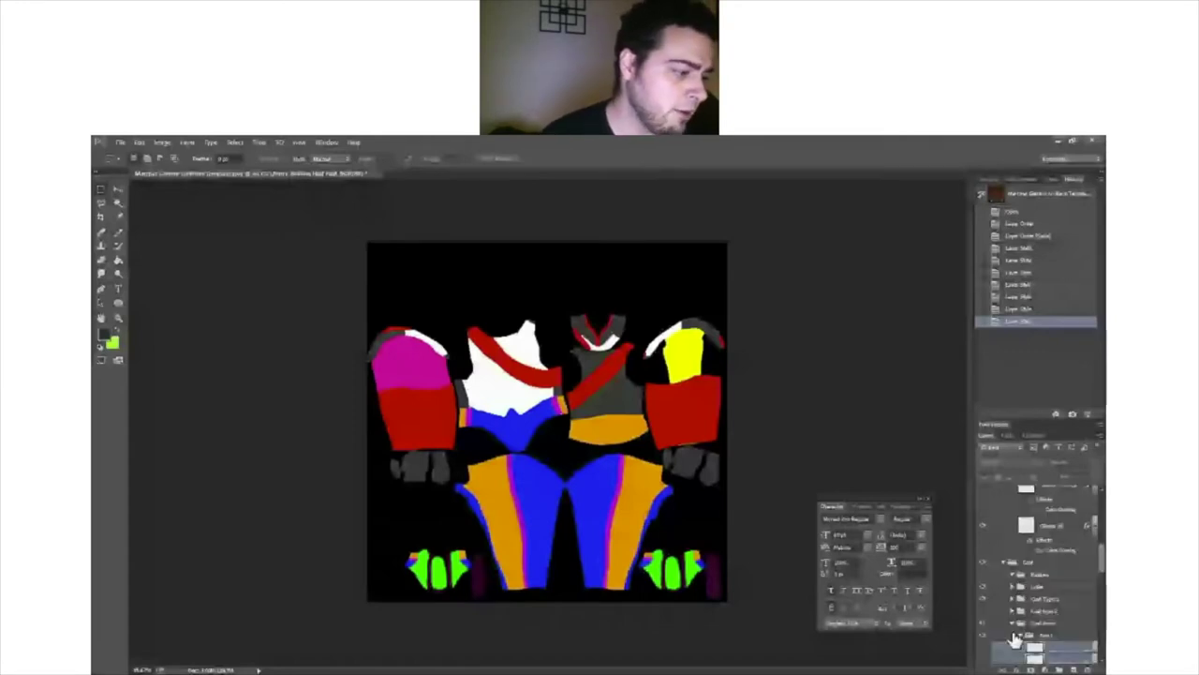
{"action": "scroll", "coordinate": [1015, 639], "scroll_direction": "down", "scroll_amount": 2}
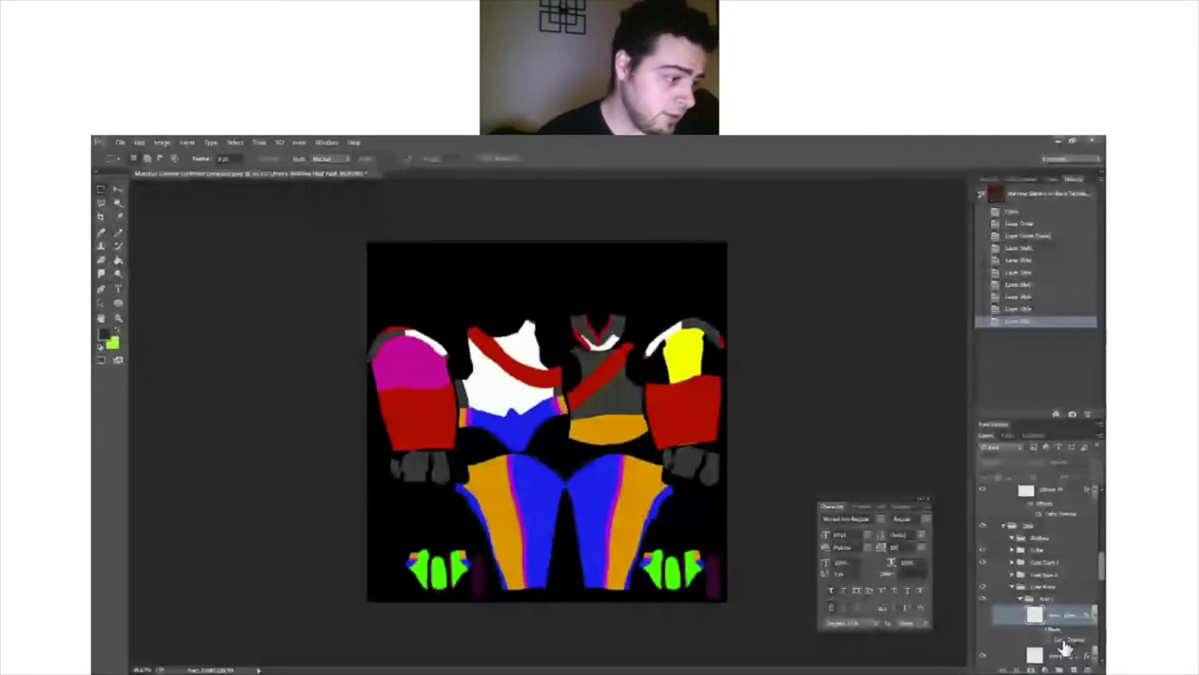
{"action": "left_click_drag", "start_coordinate": [1065, 646], "coordinate": [1073, 623]}
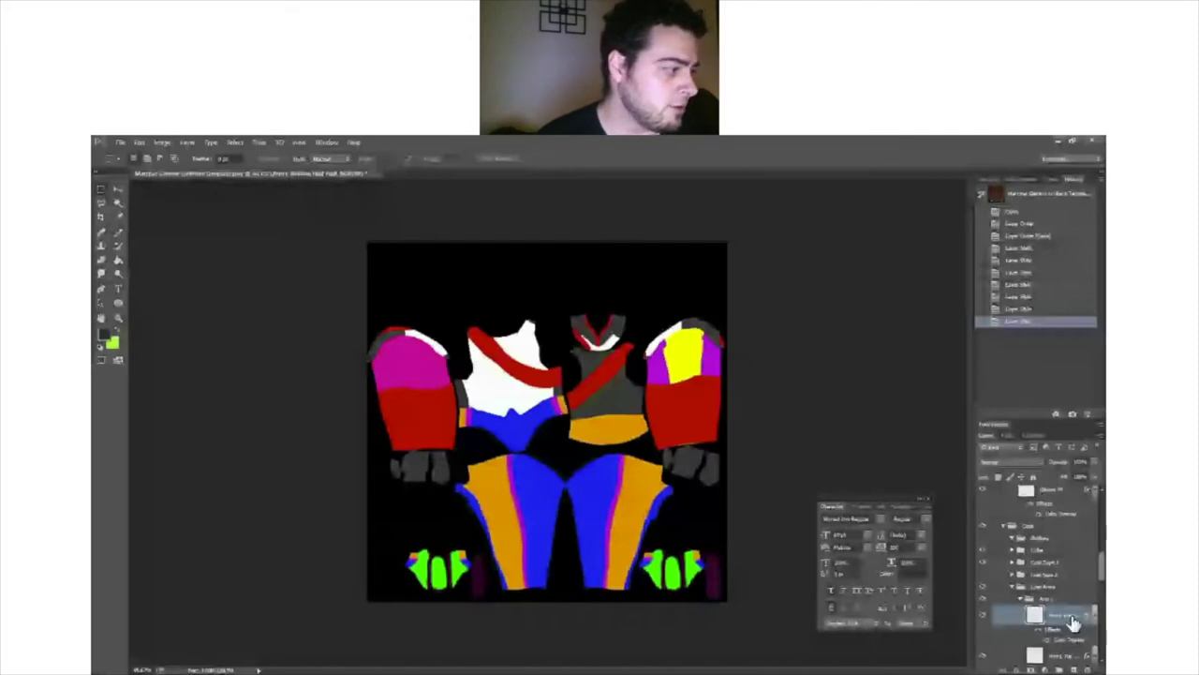
{"action": "double_click", "coordinate": [1074, 623]}
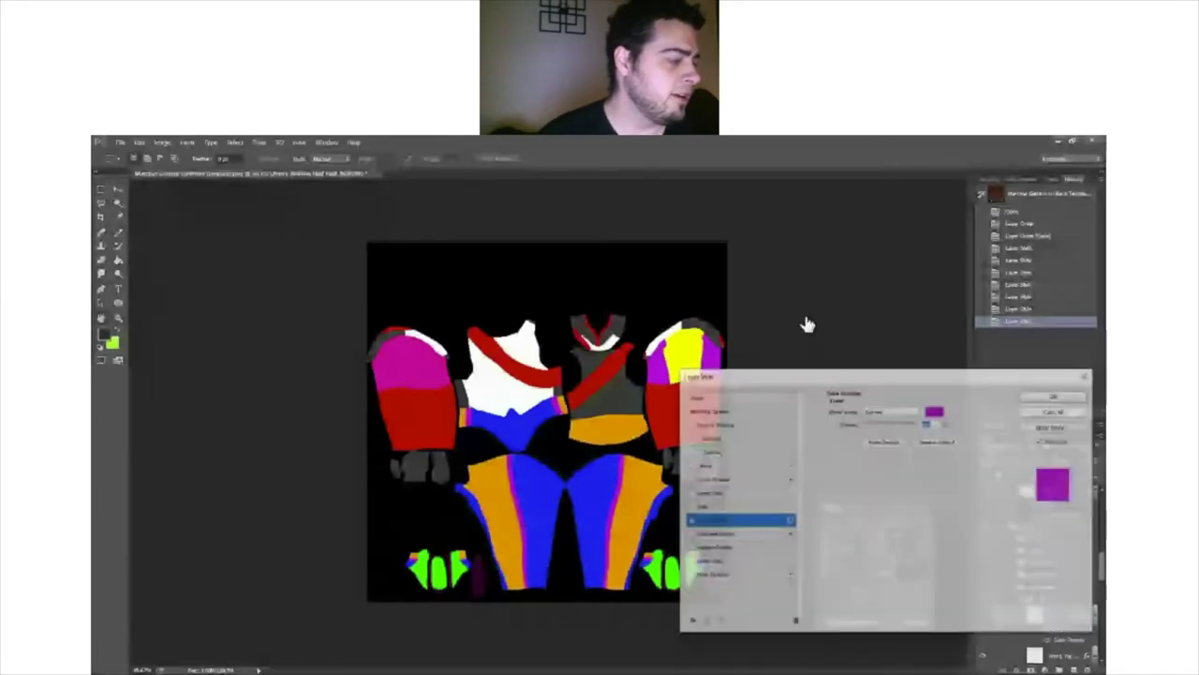
{"action": "left_click", "coordinate": [934, 410]}
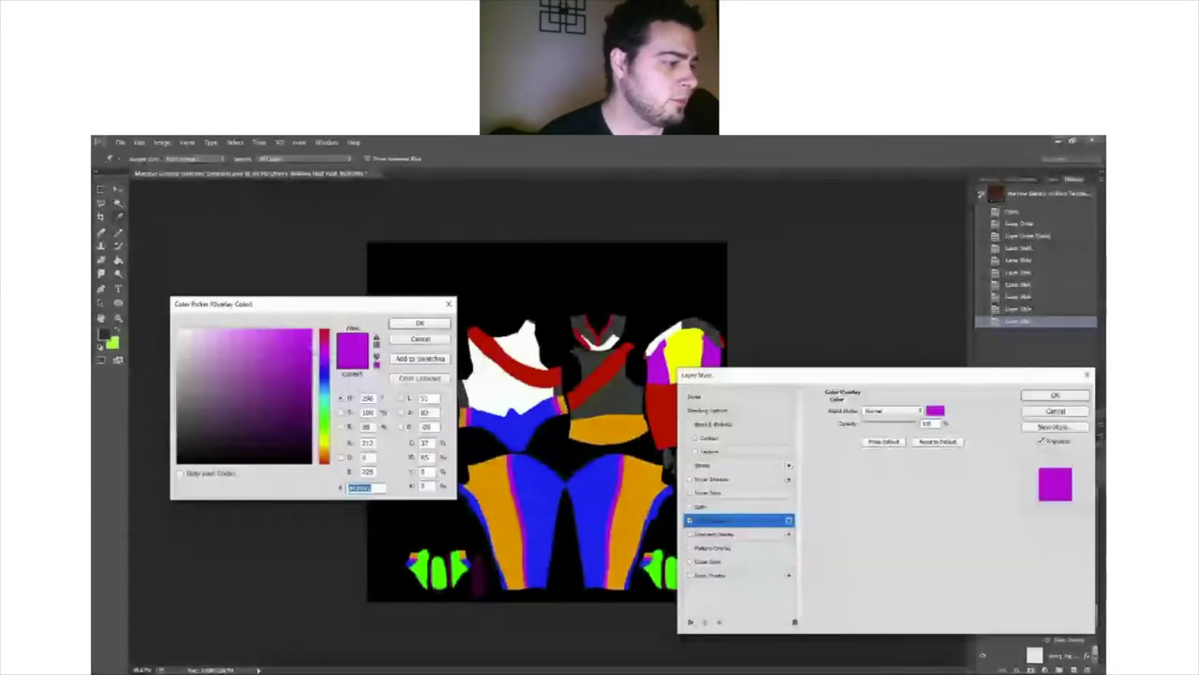
{"action": "key", "text": "Return"}
{"action": "left_click", "coordinate": [1031, 398]}
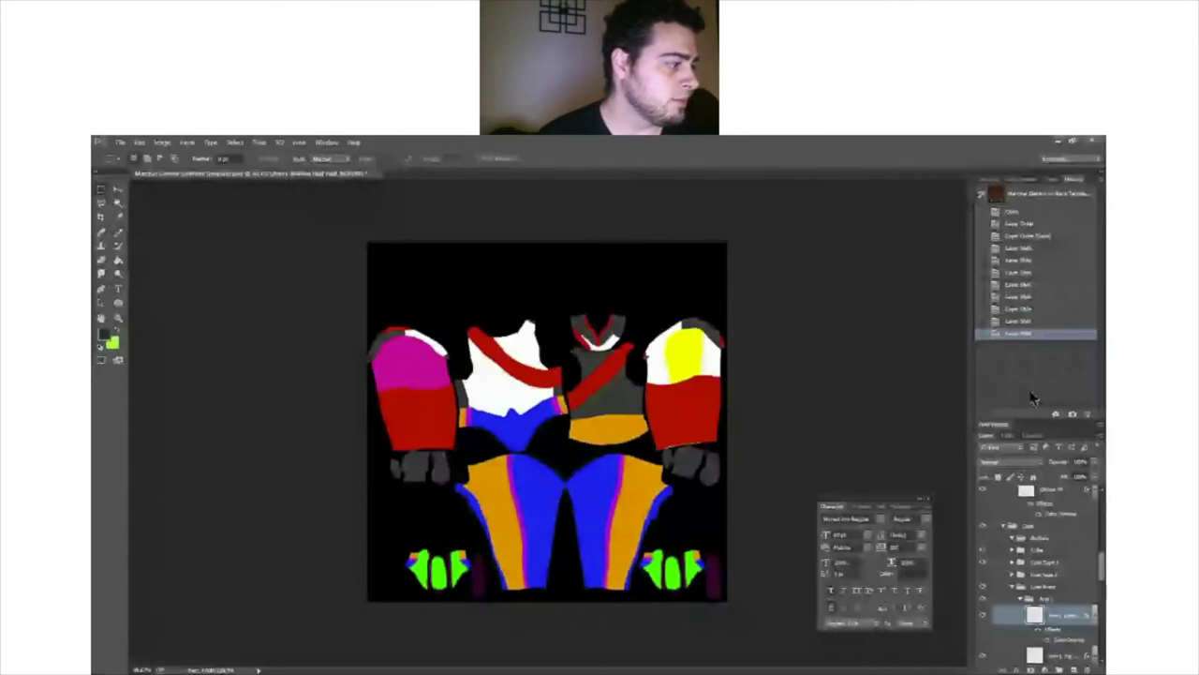
Step: Set the Color Overlay of the yellow upper-arm layer to the red sampled from the forearm
{"action": "left_click", "coordinate": [1059, 654]}
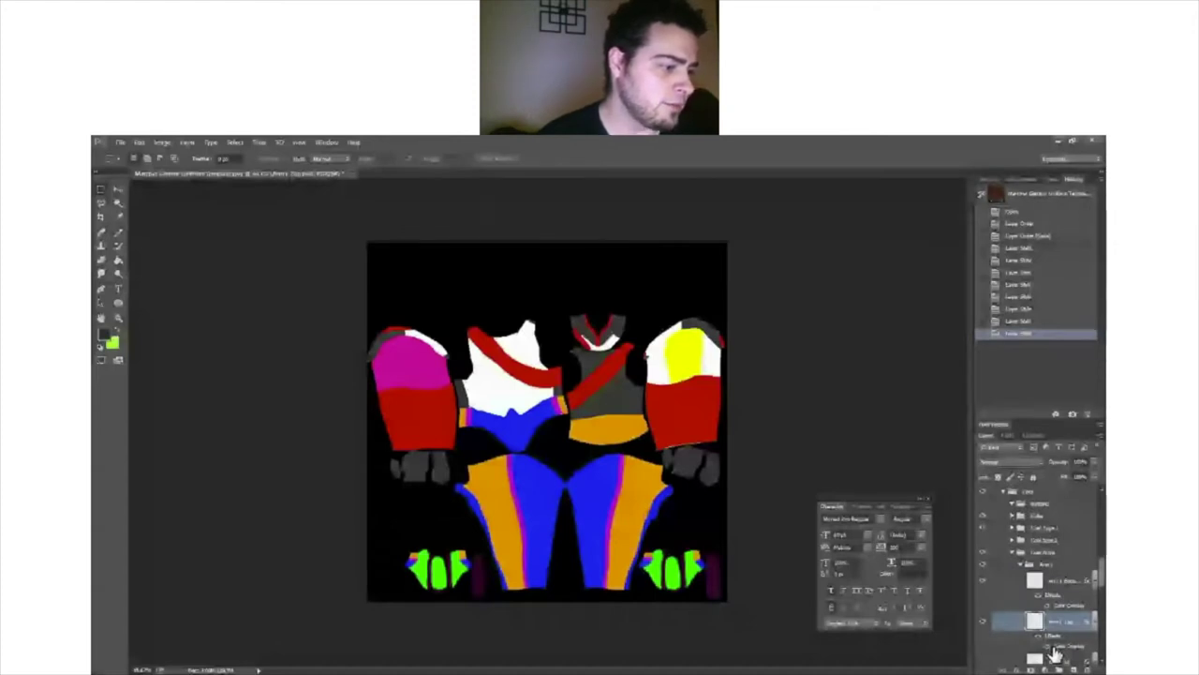
{"action": "double_click", "coordinate": [1056, 646]}
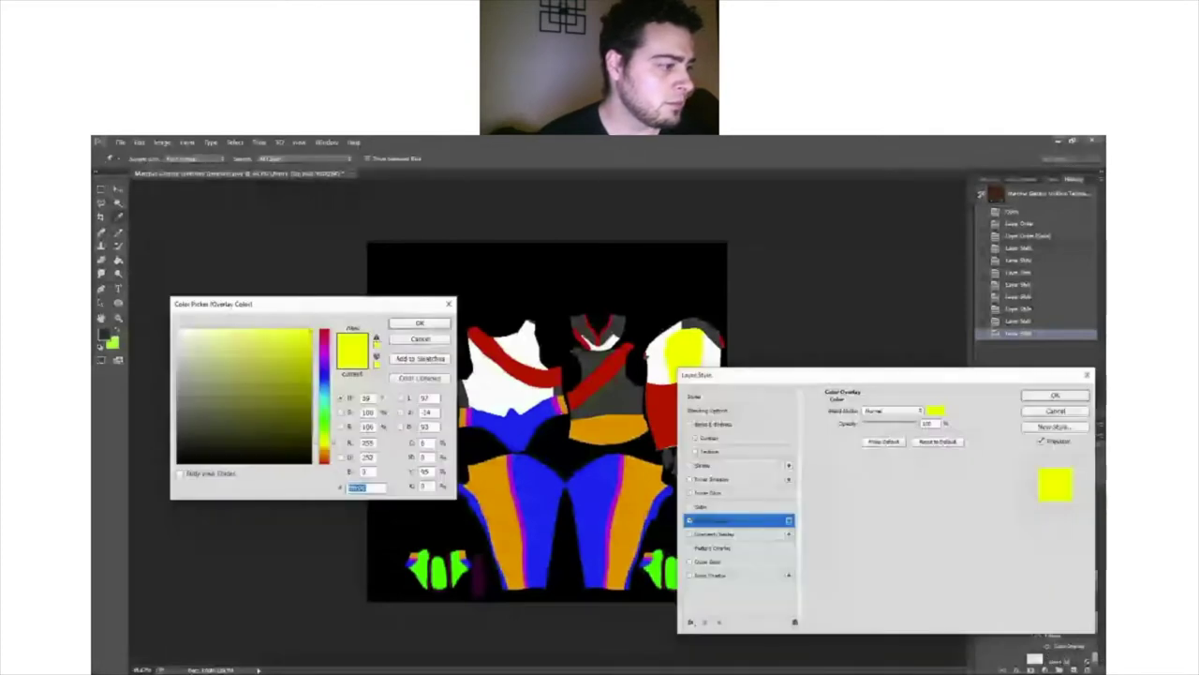
{"action": "left_click_drag", "start_coordinate": [235, 303], "coordinate": [798, 327]}
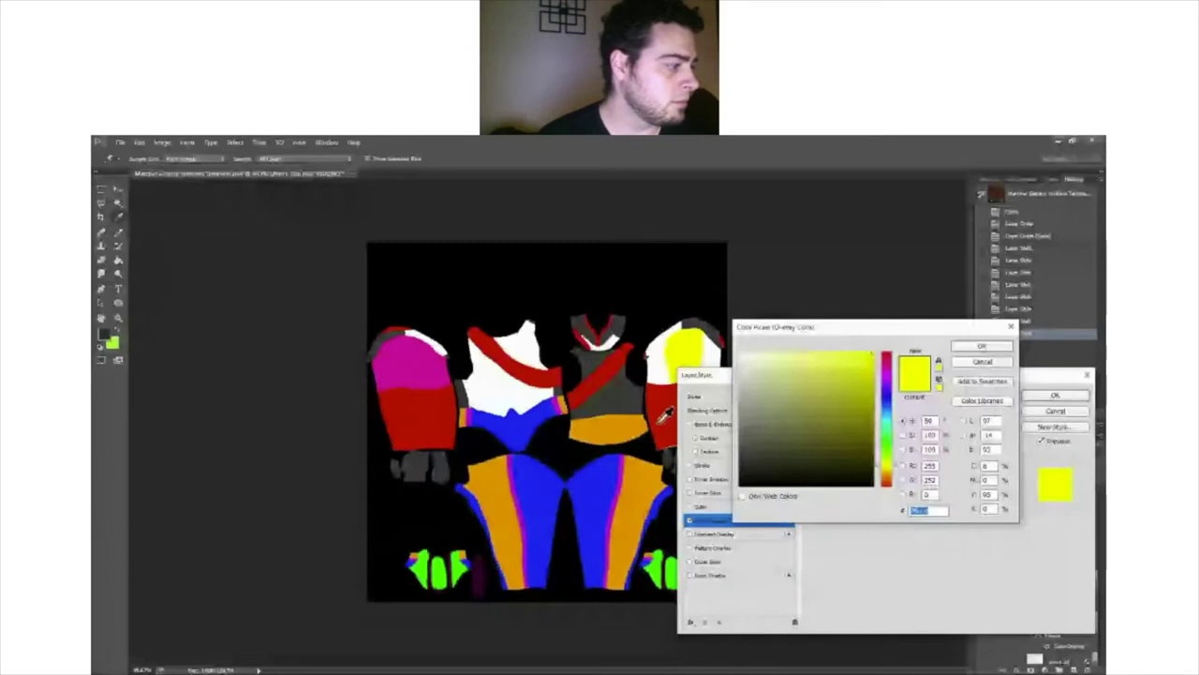
{"action": "left_click", "coordinate": [659, 421]}
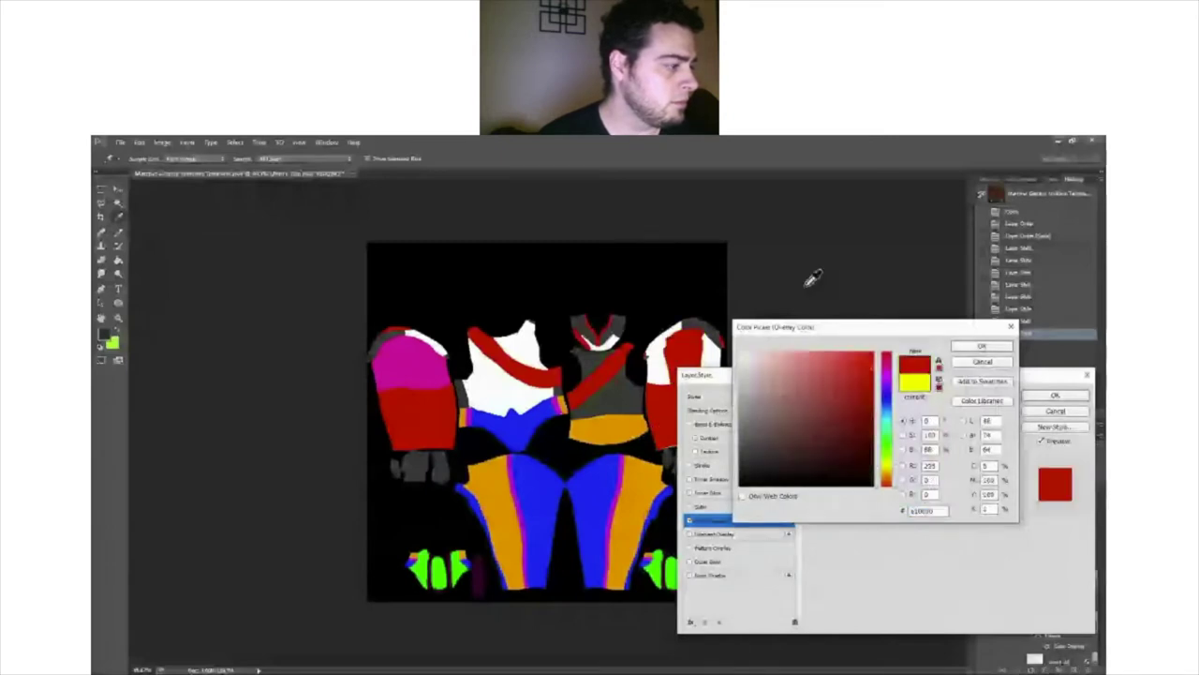
{"action": "key", "text": "Return"}
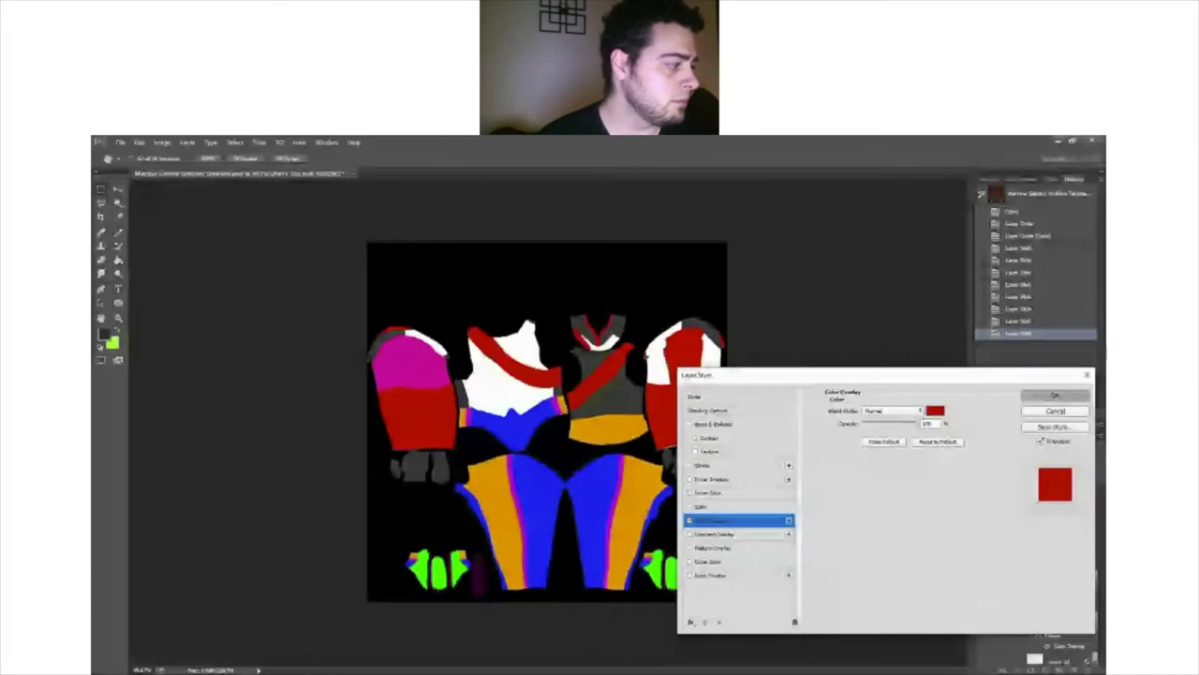
{"action": "key", "text": "Return"}
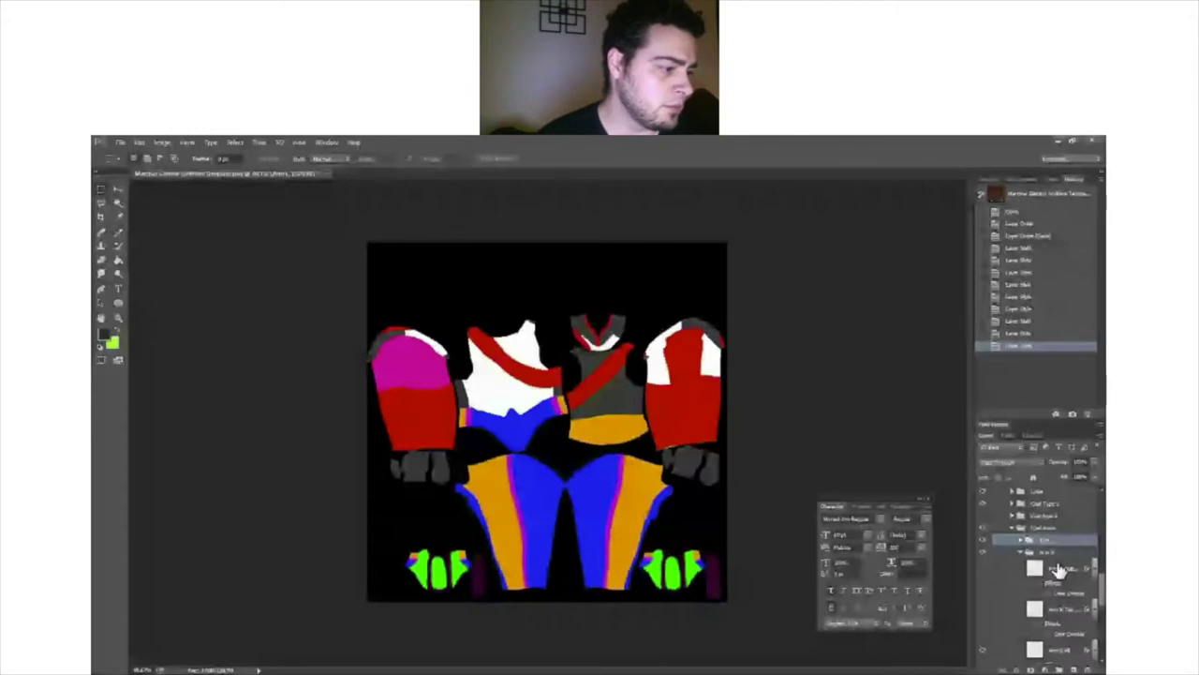
Step: Collapse the first arm subgroup and set the magenta layer of the second arm to dark grey with its Color Overlay
{"action": "double_click", "coordinate": [1063, 654]}
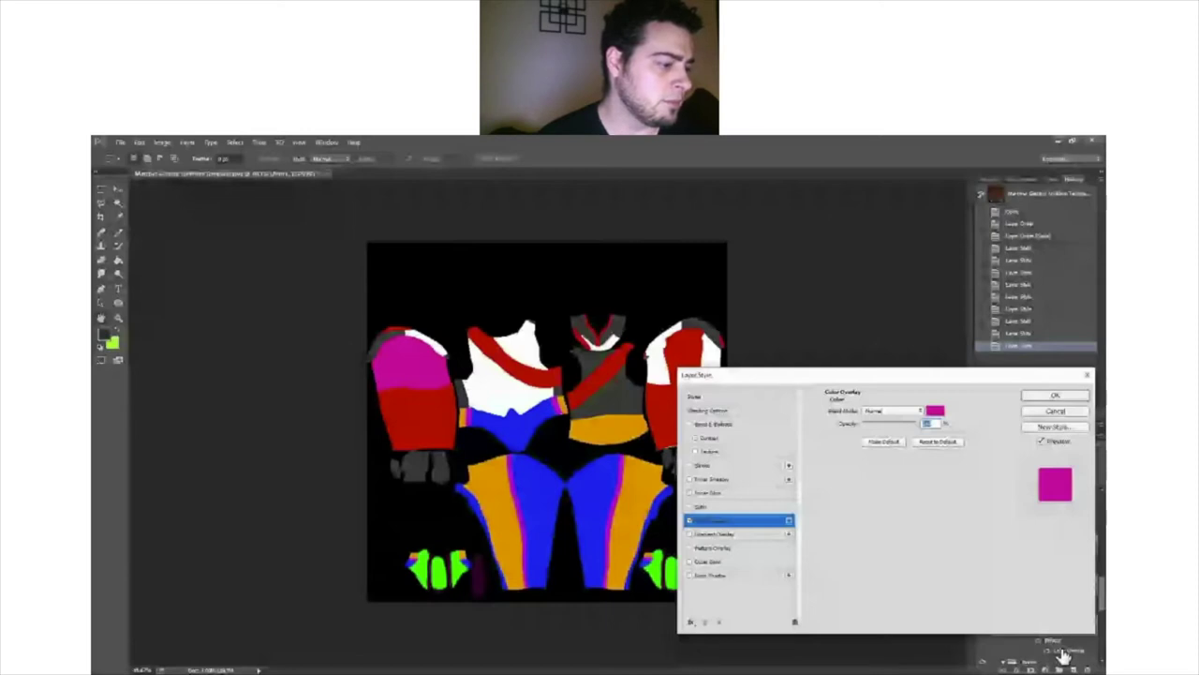
{"action": "left_click", "coordinate": [935, 410]}
{"action": "left_click", "coordinate": [741, 456]}
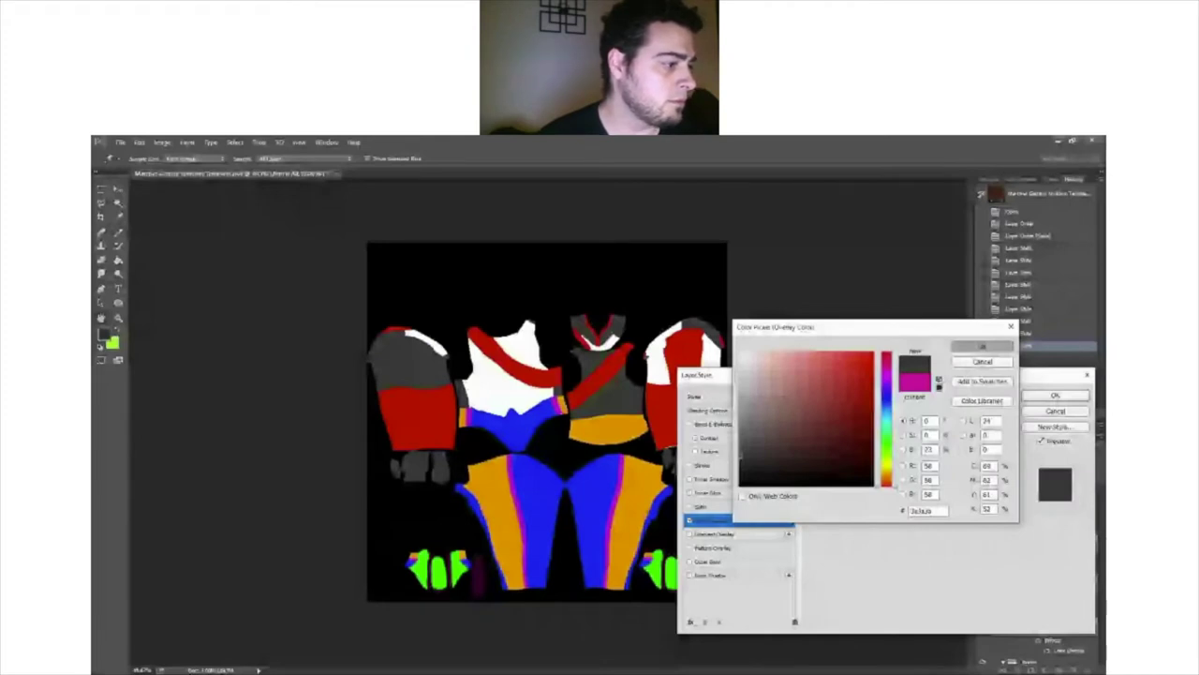
{"action": "key", "text": "Return"}
{"action": "key", "text": "Return"}
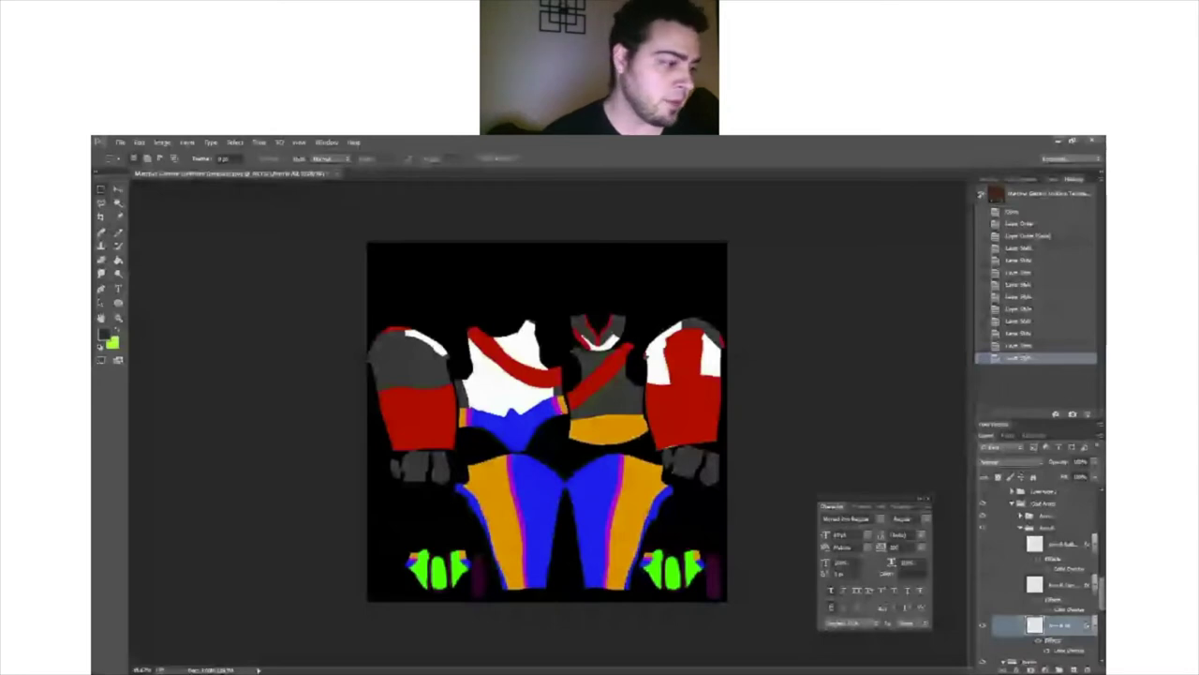
Step: Show the first single-hand gauntlet subgroup alongside the both-hands one, and set its base layer's Color Overlay to dark grey
{"action": "scroll", "coordinate": [1000, 592], "scroll_direction": "up", "scroll_amount": 3}
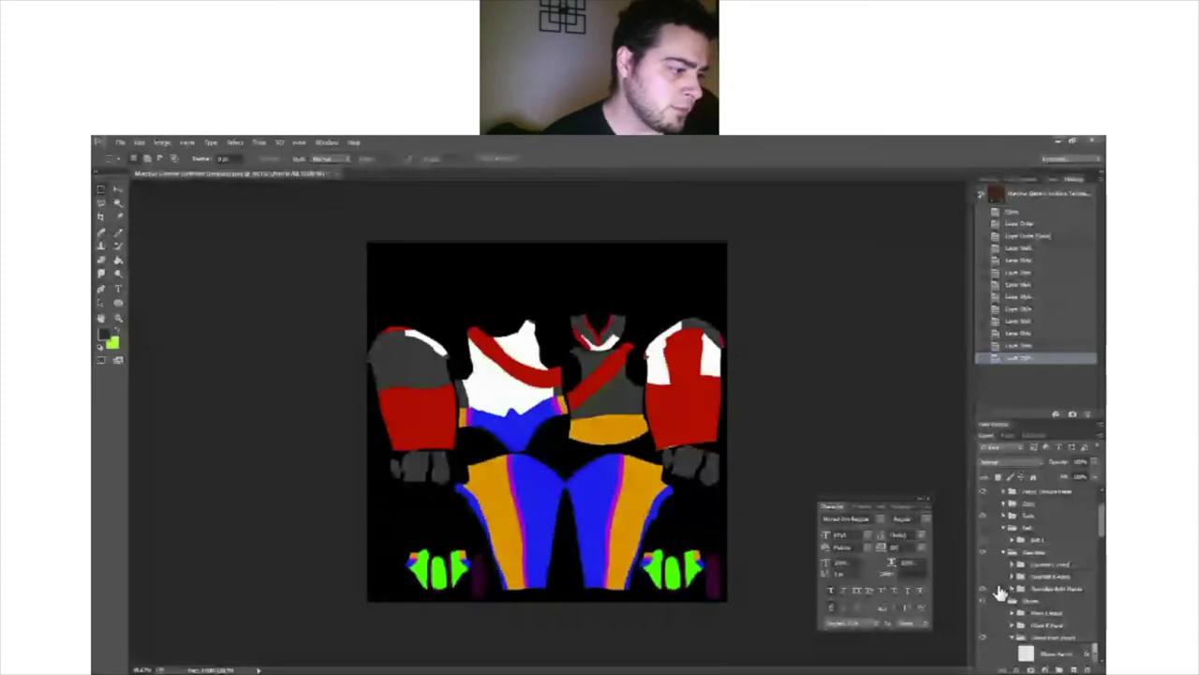
{"action": "left_click", "coordinate": [983, 573]}
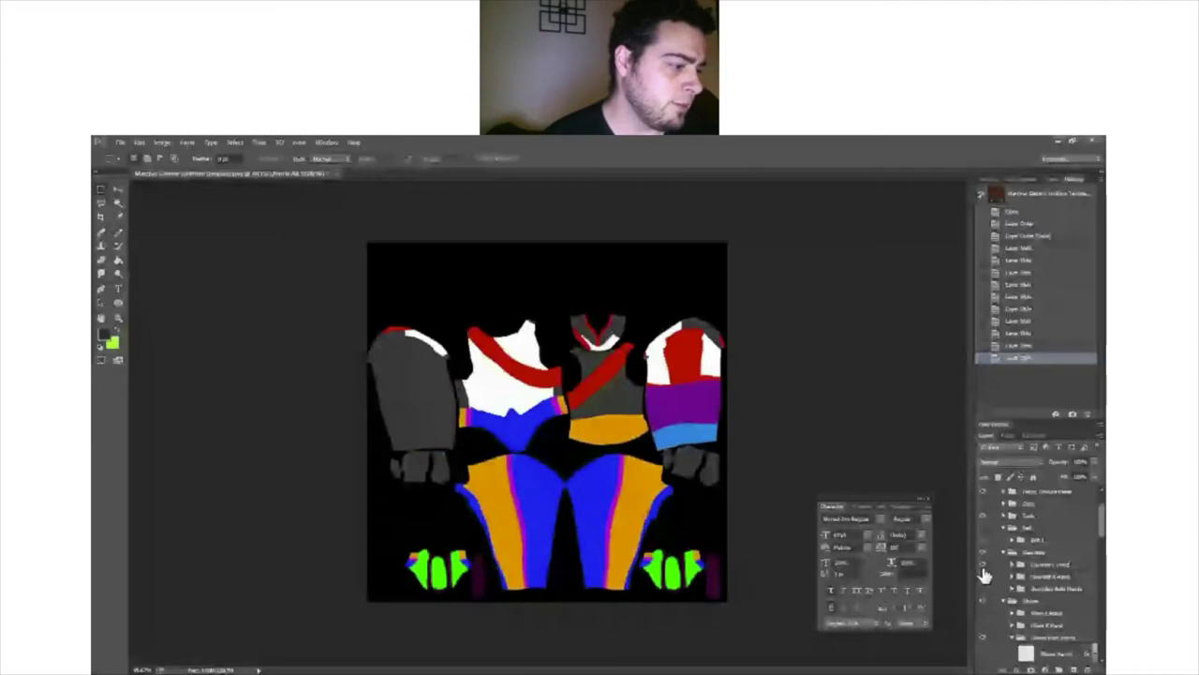
{"action": "left_click", "coordinate": [984, 574]}
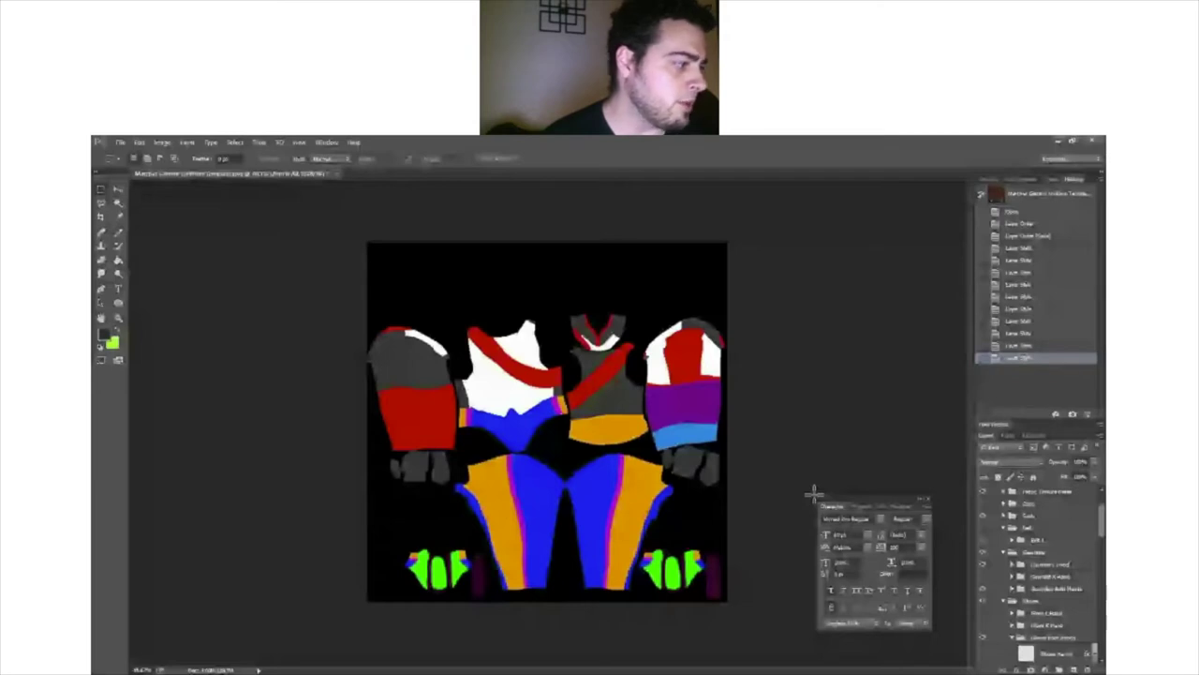
{"action": "left_click", "coordinate": [1010, 571]}
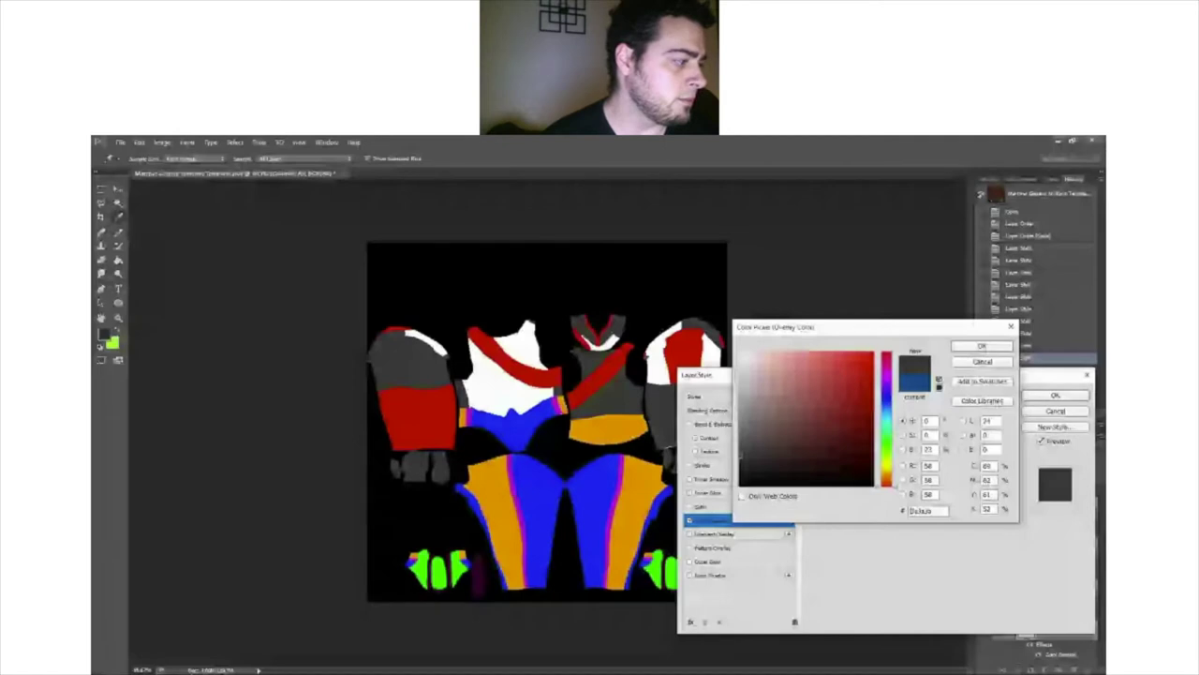
{"action": "left_click", "coordinate": [989, 348]}
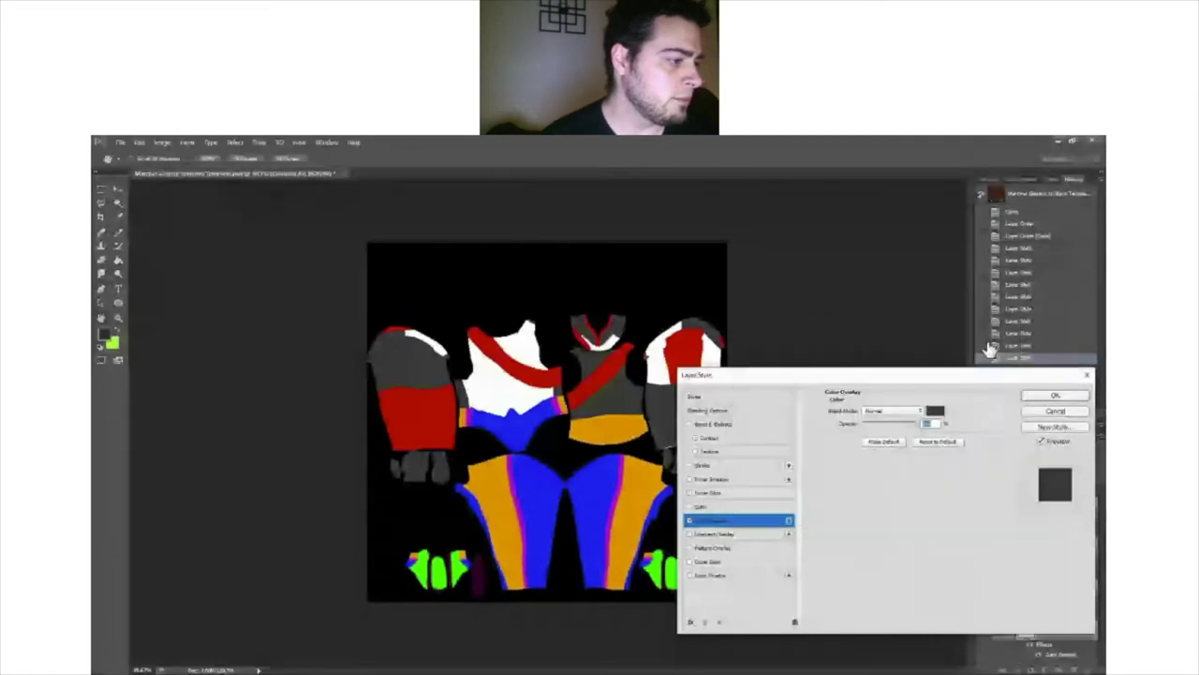
{"action": "key", "text": "Return"}
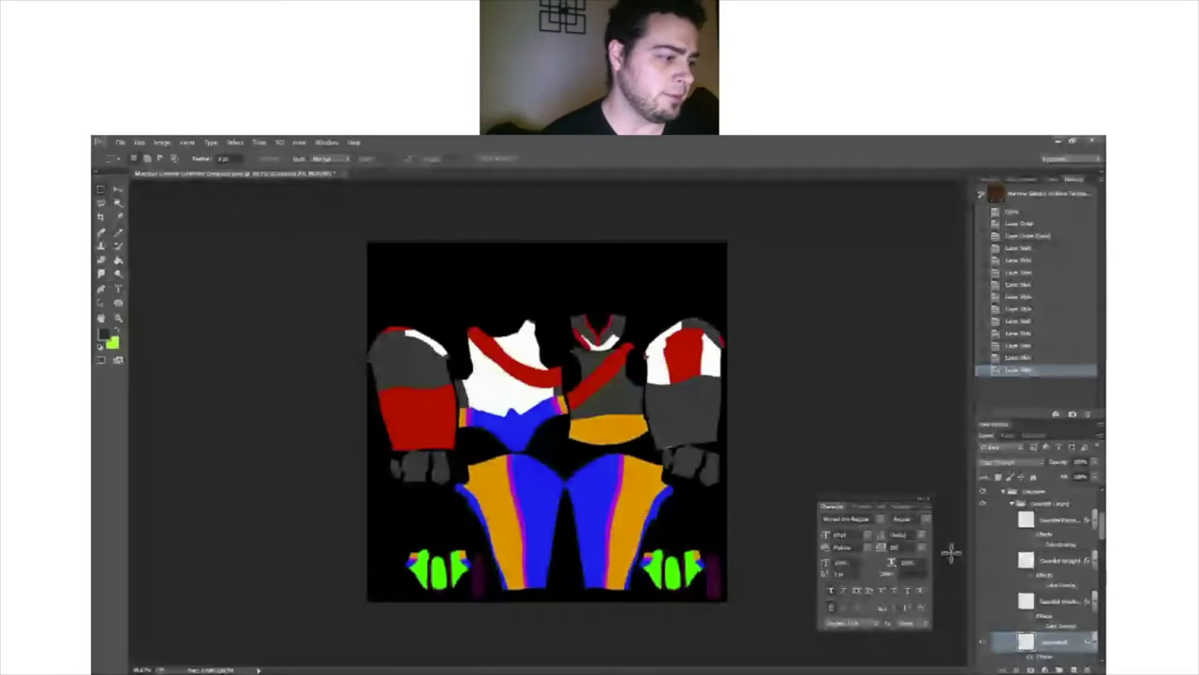
Step: Collapse the finished gauntlet, glove and coat arms subgroups in the layer list
{"action": "left_click", "coordinate": [1014, 584]}
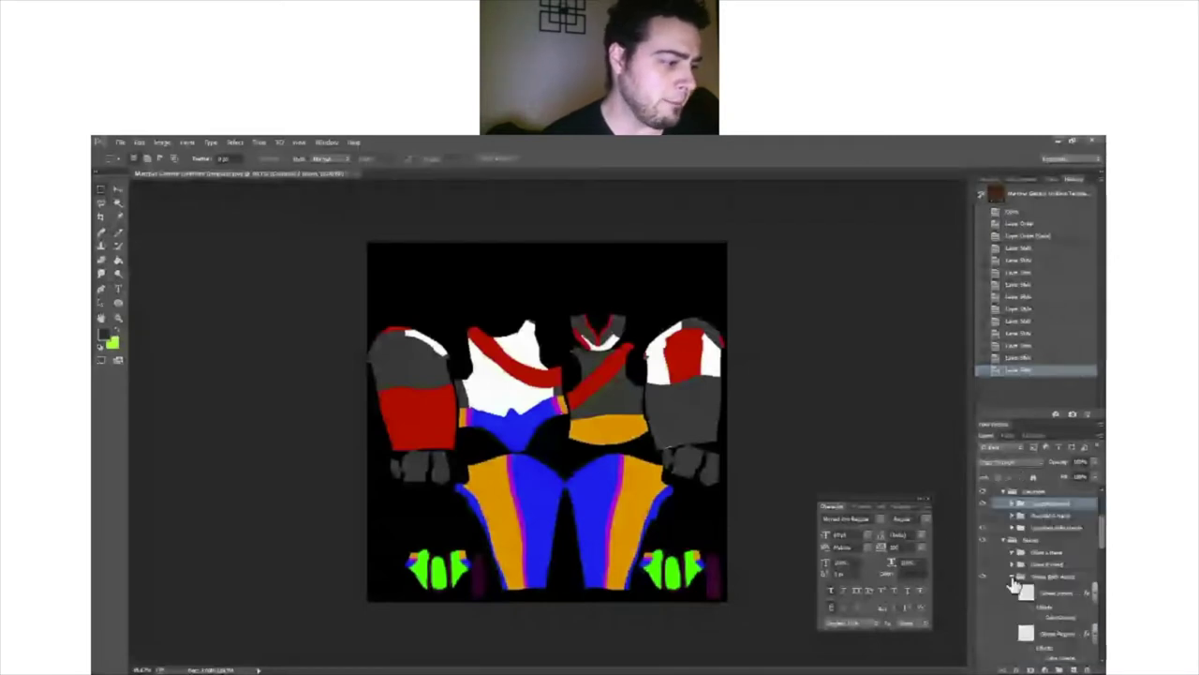
{"action": "left_click", "coordinate": [1014, 579]}
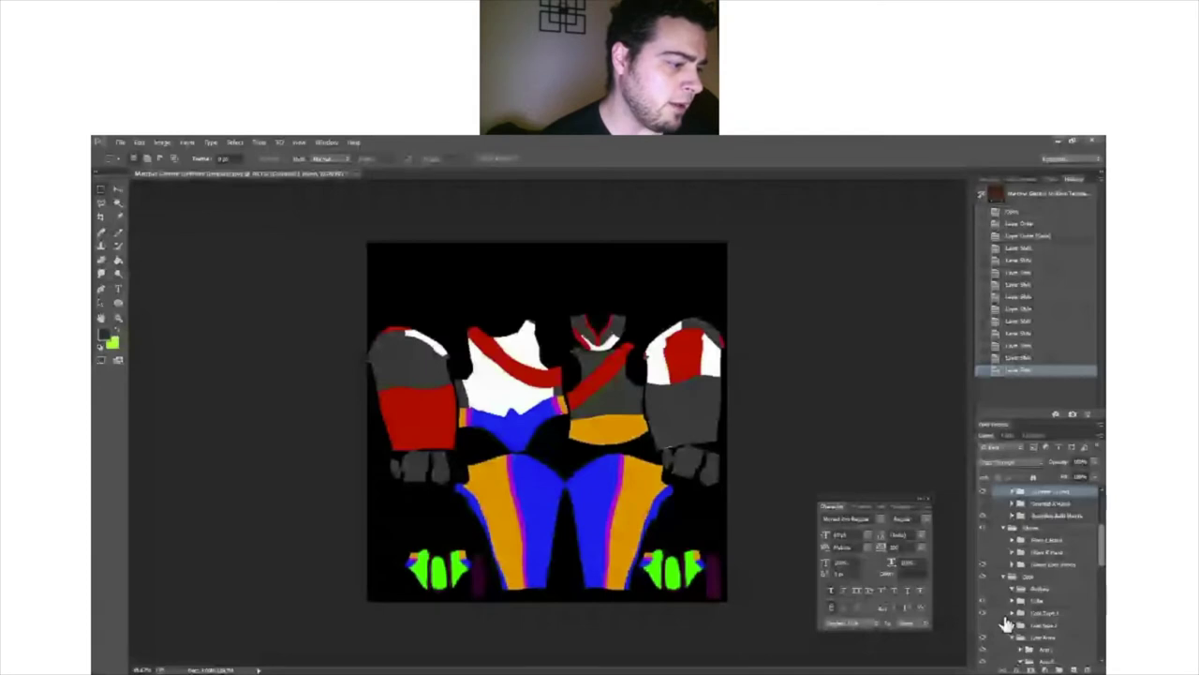
{"action": "scroll", "coordinate": [1007, 624], "scroll_direction": "down", "scroll_amount": 3}
{"action": "left_click", "coordinate": [1019, 577]}
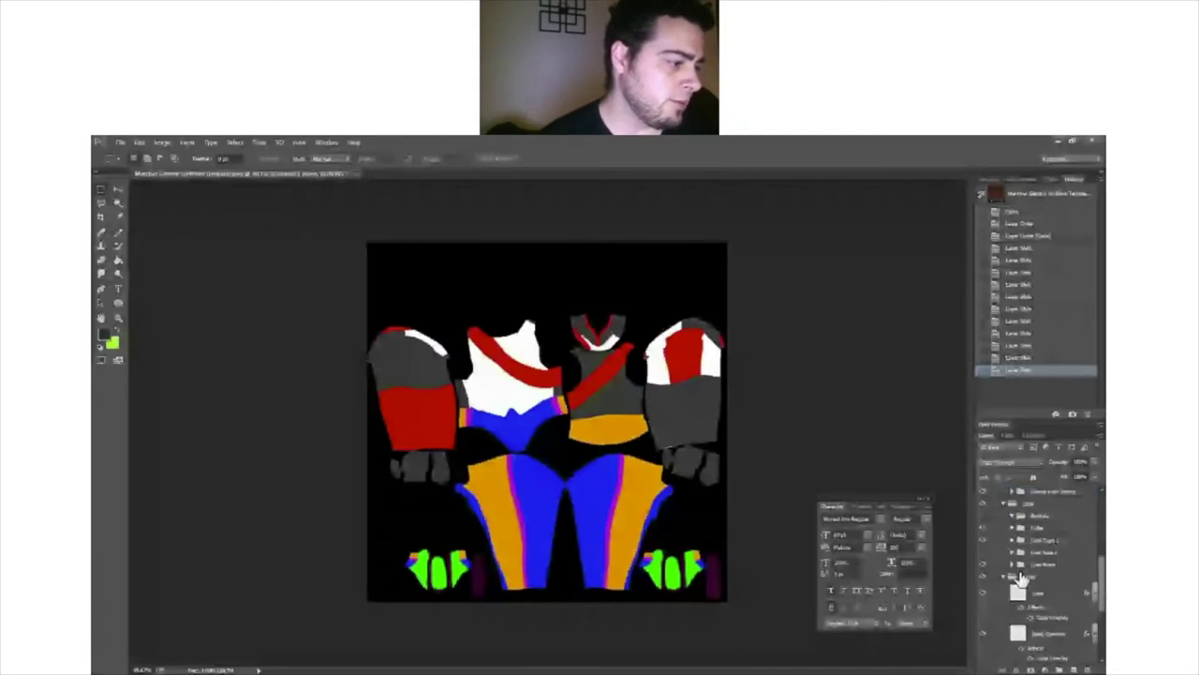
Step: Set the Color Overlay of the dark purple sole layer in the shoe group to black
{"action": "scroll", "coordinate": [986, 587], "scroll_direction": "down", "scroll_amount": 1}
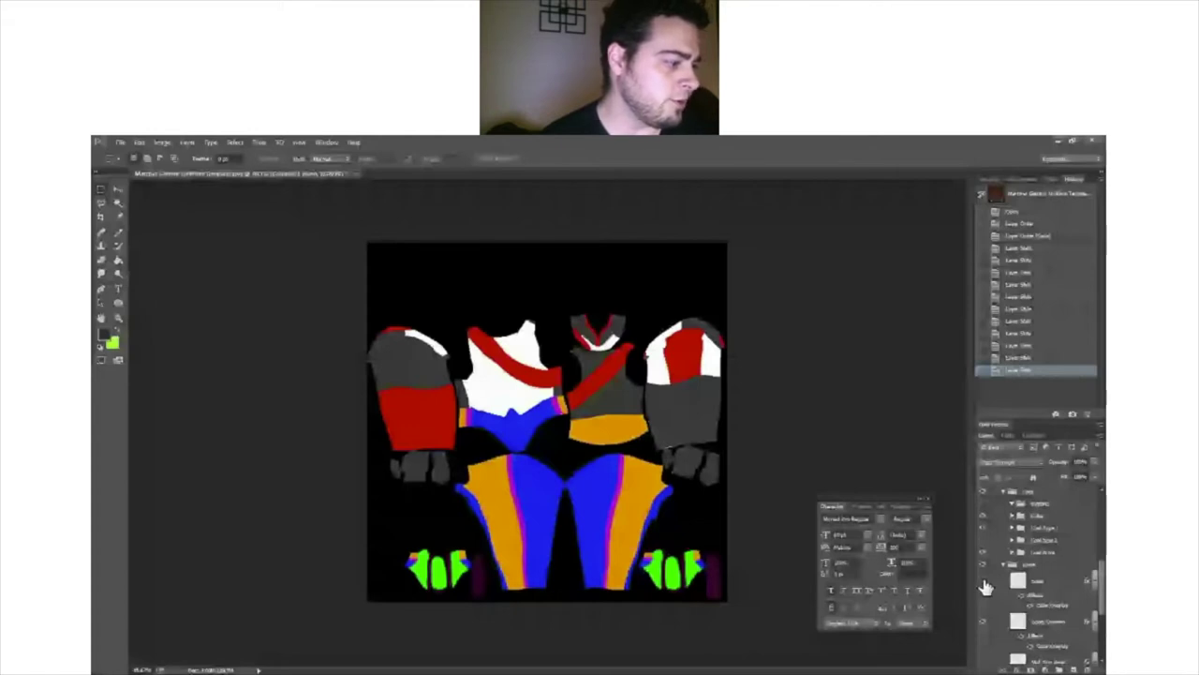
{"action": "left_click", "coordinate": [1021, 586]}
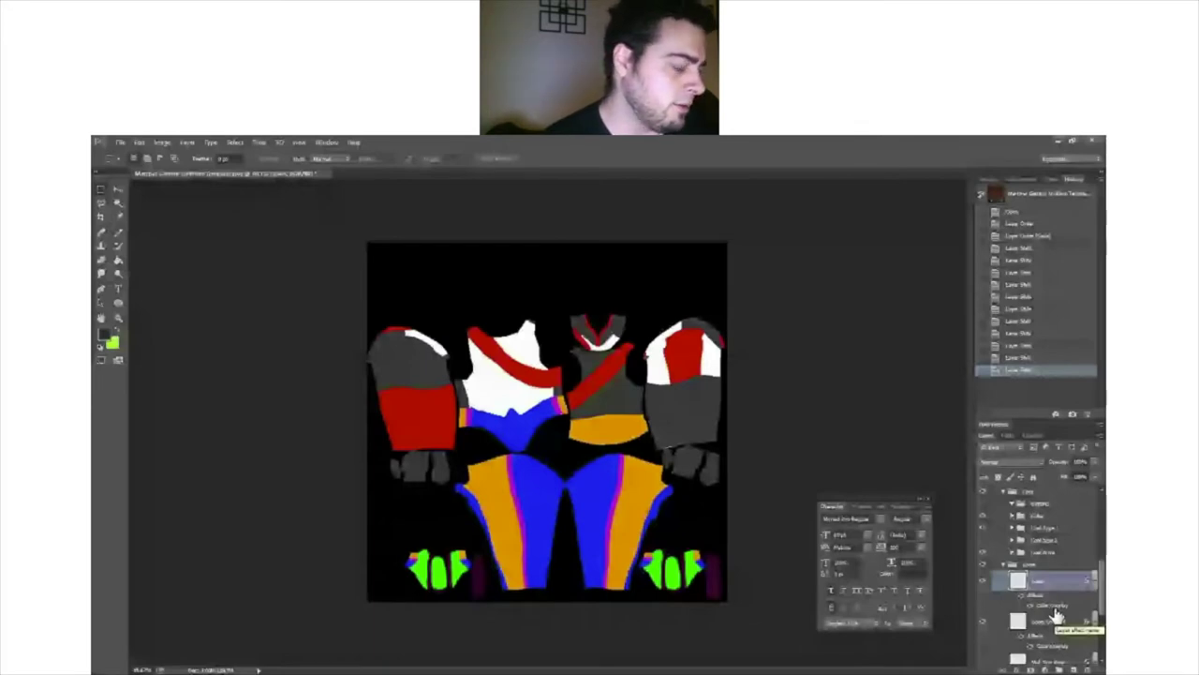
{"action": "double_click", "coordinate": [1055, 611]}
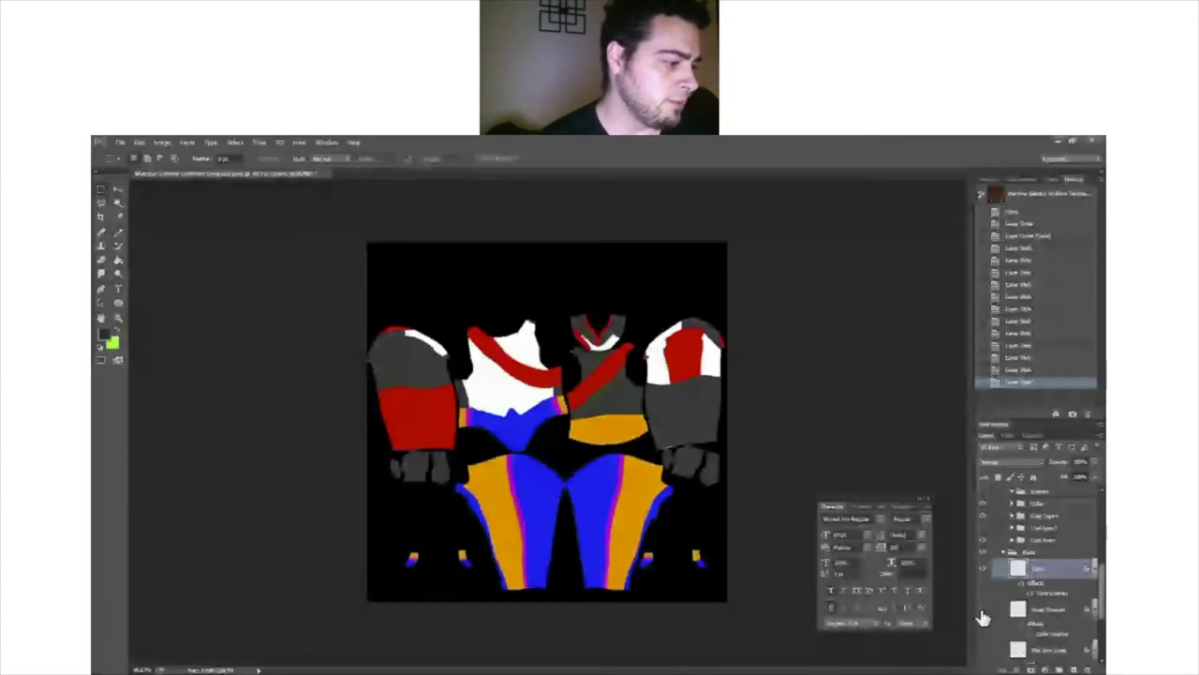
Step: Make the bright green shoe layer visible again and change its Color Overlay to black
{"action": "left_click", "coordinate": [982, 611]}
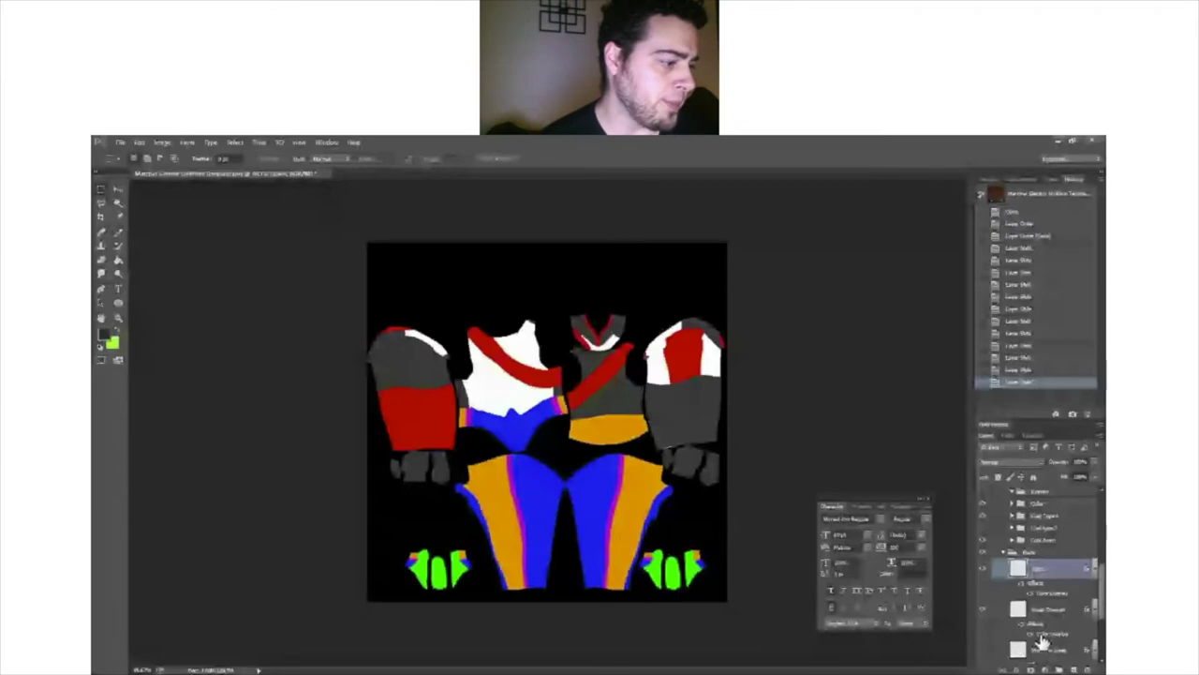
{"action": "double_click", "coordinate": [1041, 637]}
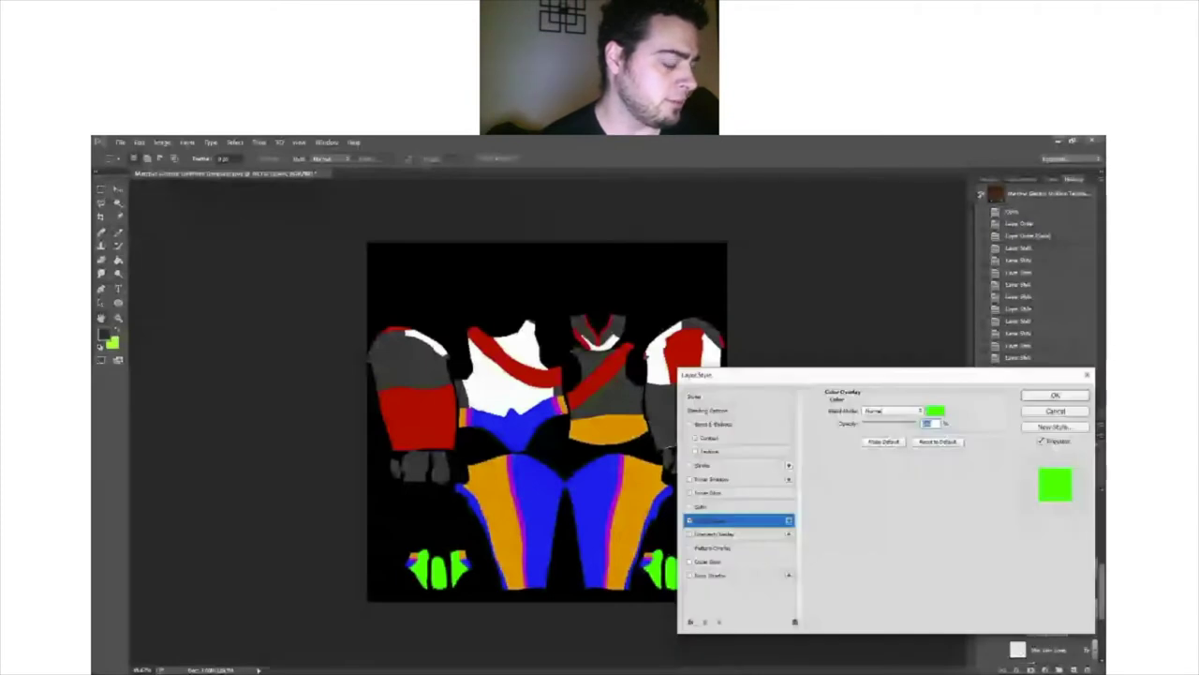
{"action": "left_click", "coordinate": [1055, 411]}
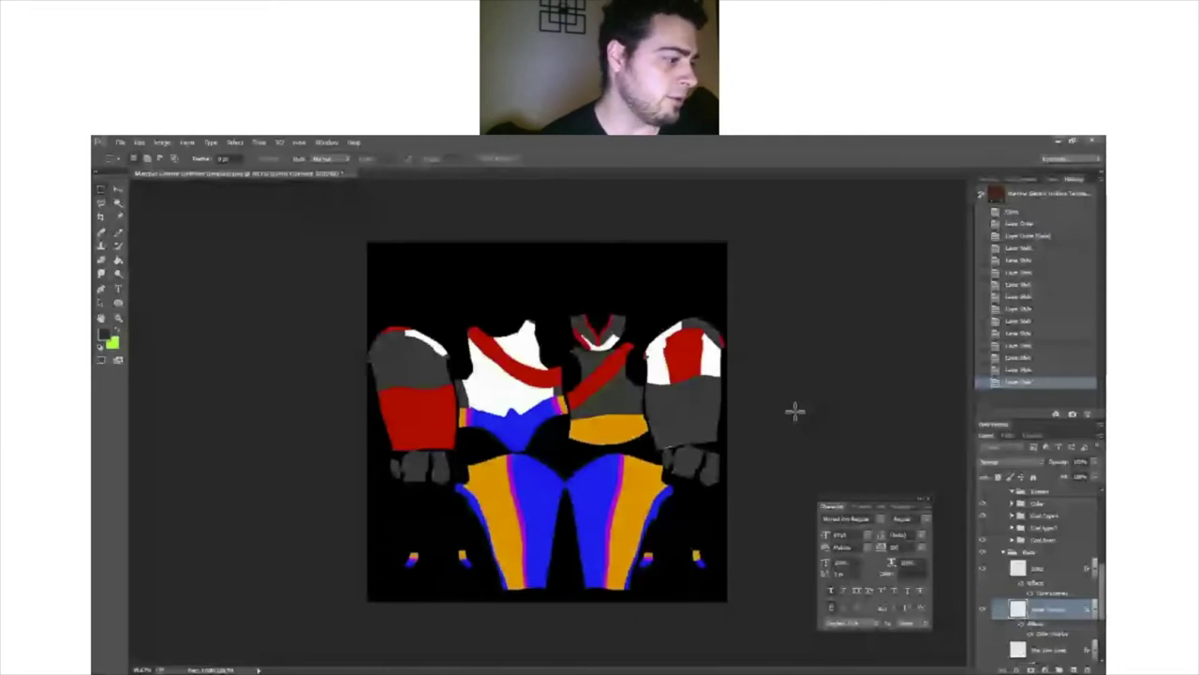
Step: Collapse the finished shoe group and set the Color Overlay of the purple stripe layer in the pants group to red
{"action": "left_click", "coordinate": [1098, 598]}
{"action": "scroll", "coordinate": [1098, 598], "scroll_direction": "up", "scroll_amount": 2}
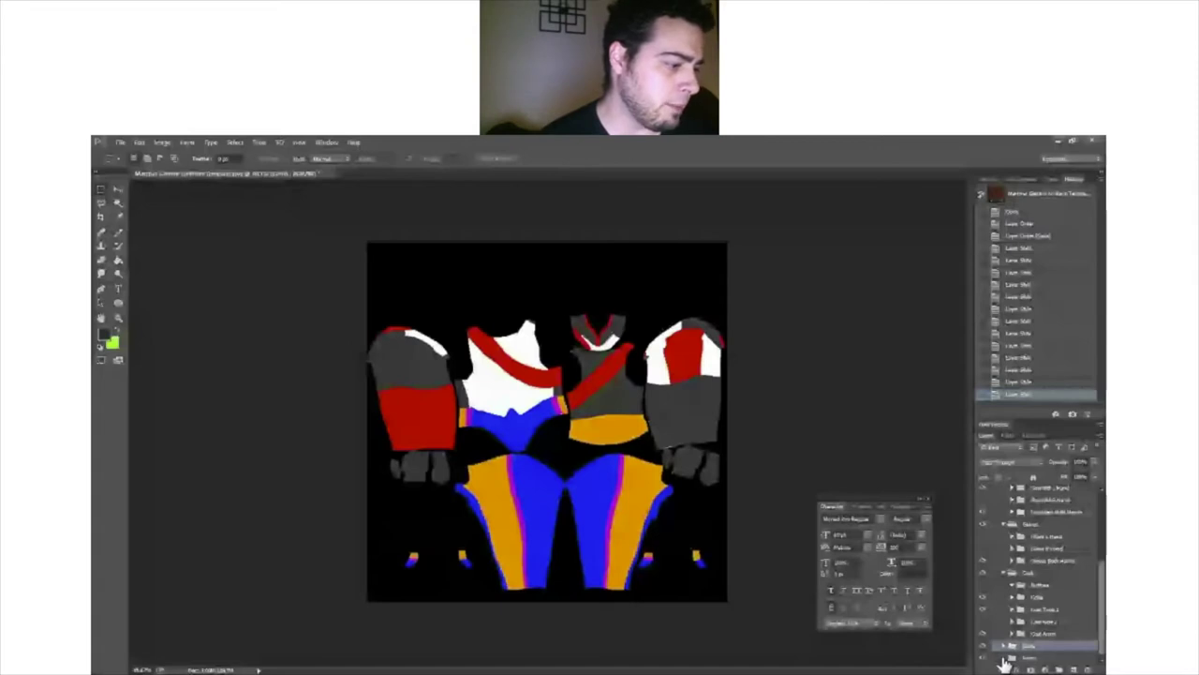
{"action": "scroll", "coordinate": [1006, 655], "scroll_direction": "down", "scroll_amount": 1}
{"action": "left_click", "coordinate": [1008, 646]}
{"action": "scroll", "coordinate": [1046, 596], "scroll_direction": "down", "scroll_amount": 4}
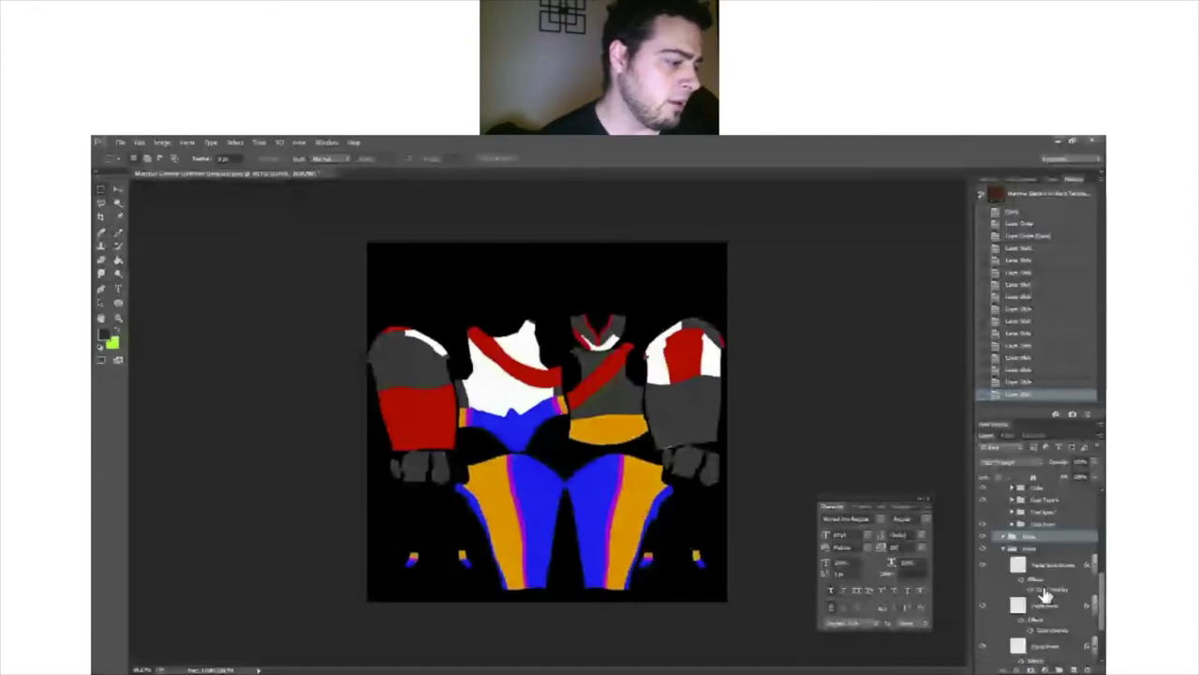
{"action": "double_click", "coordinate": [1046, 596]}
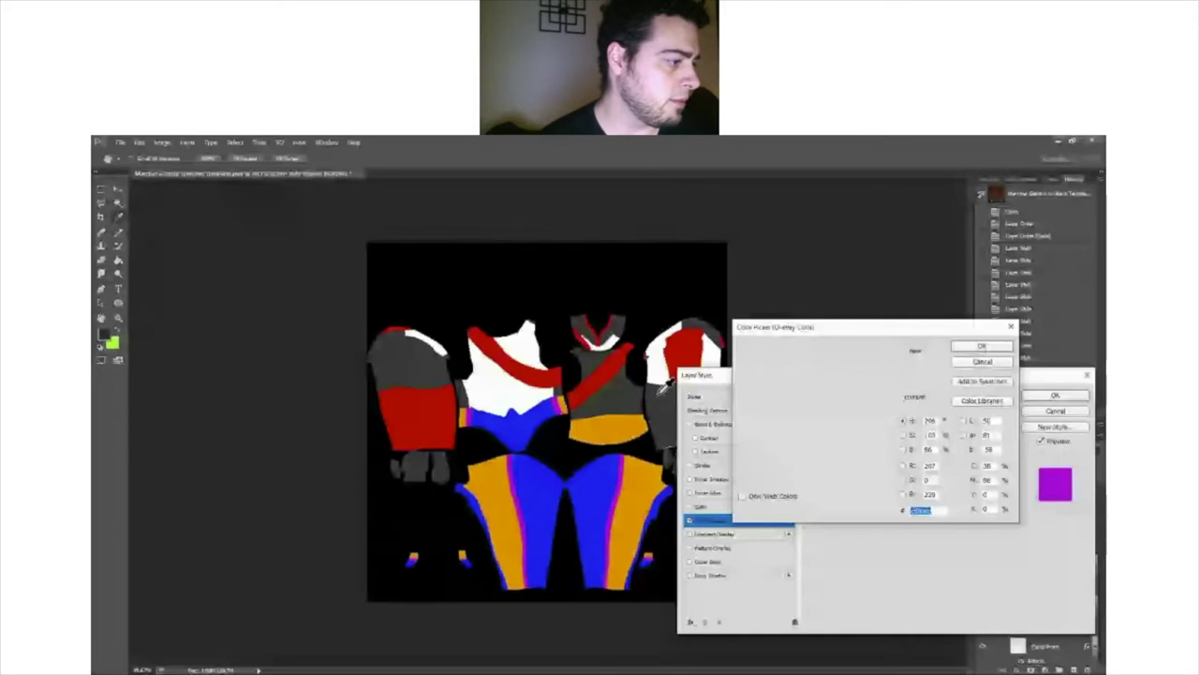
{"action": "key", "text": "Escape"}
{"action": "key", "text": "Escape"}
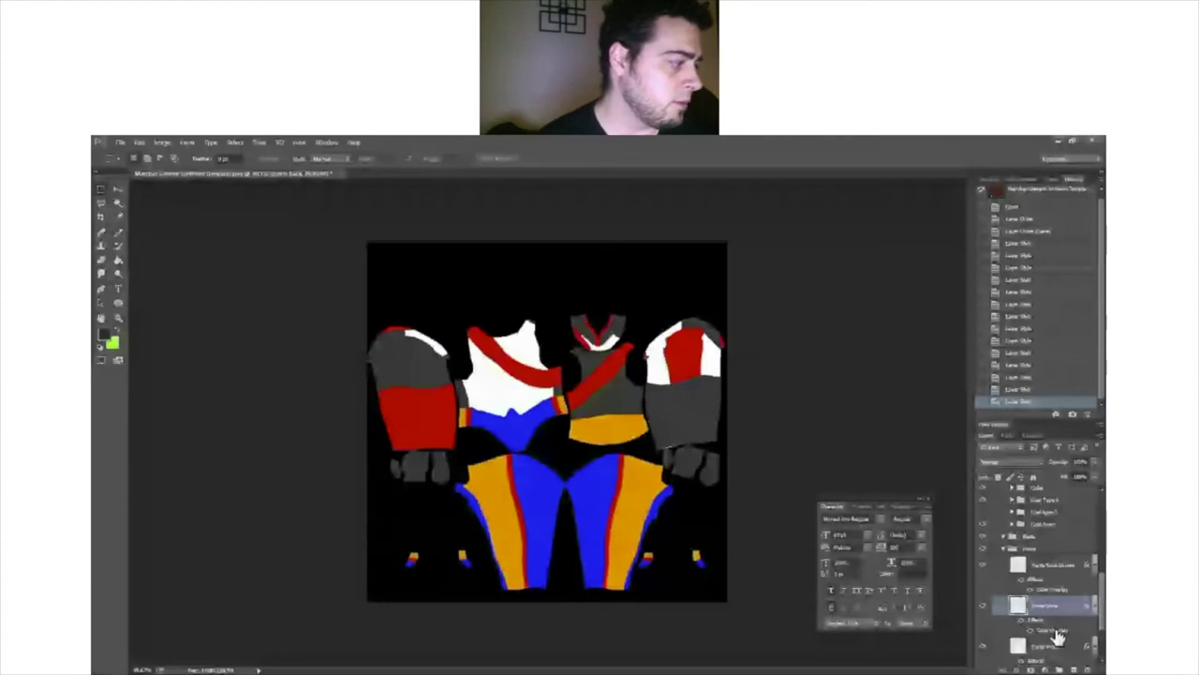
Step: Set the Color Overlay of the orange back layer in the pants group to dark grey, matching the coat
{"action": "double_click", "coordinate": [1056, 635]}
{"action": "left_click", "coordinate": [924, 421]}
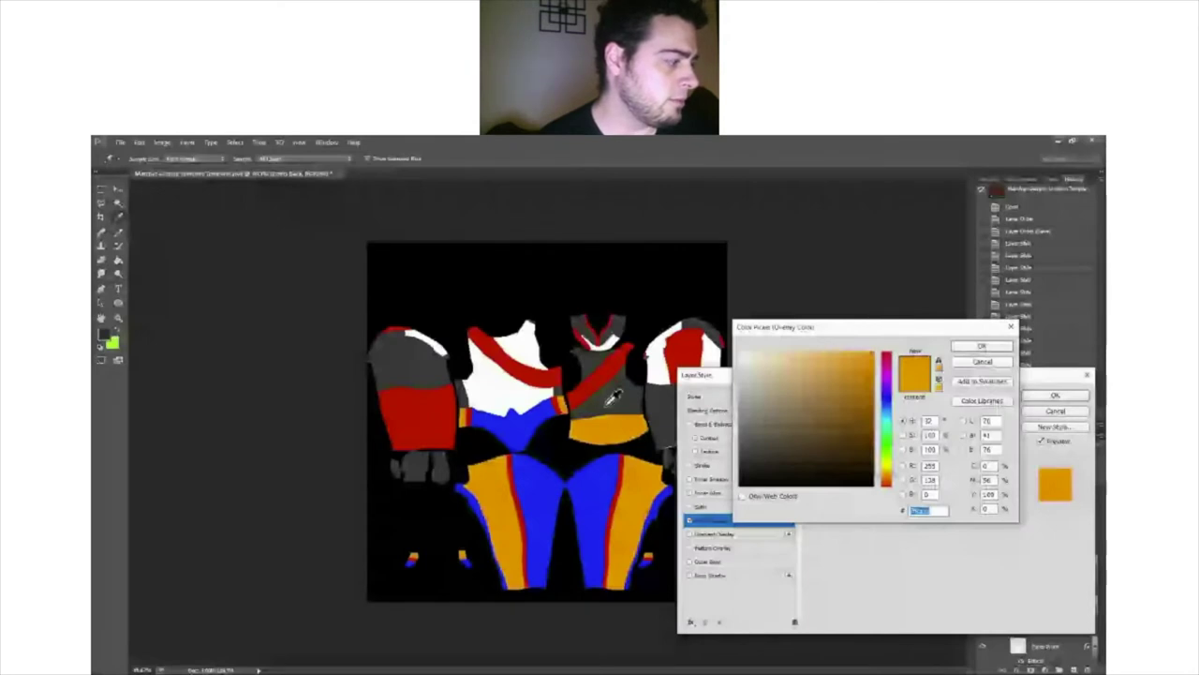
{"action": "key", "text": "Escape"}
{"action": "key", "text": "Escape"}
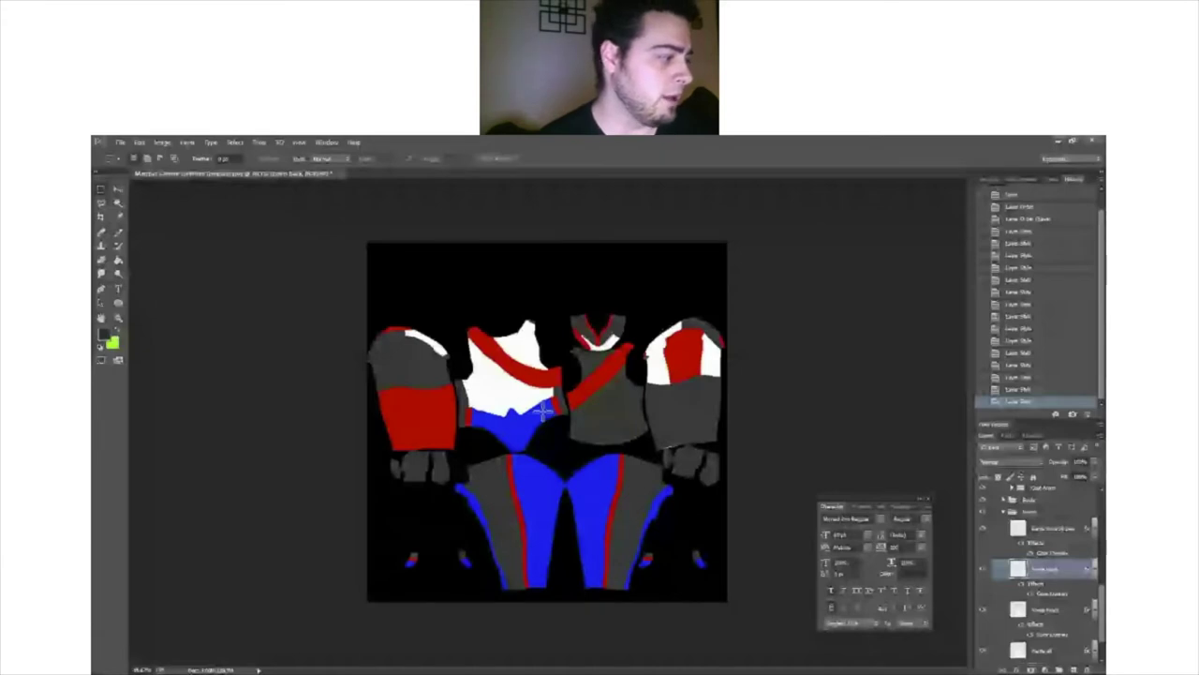
Step: Set the Color Overlay of the blue front layer in the pants group to black (000000)
{"action": "scroll", "coordinate": [1054, 624], "scroll_direction": "down", "scroll_amount": 1}
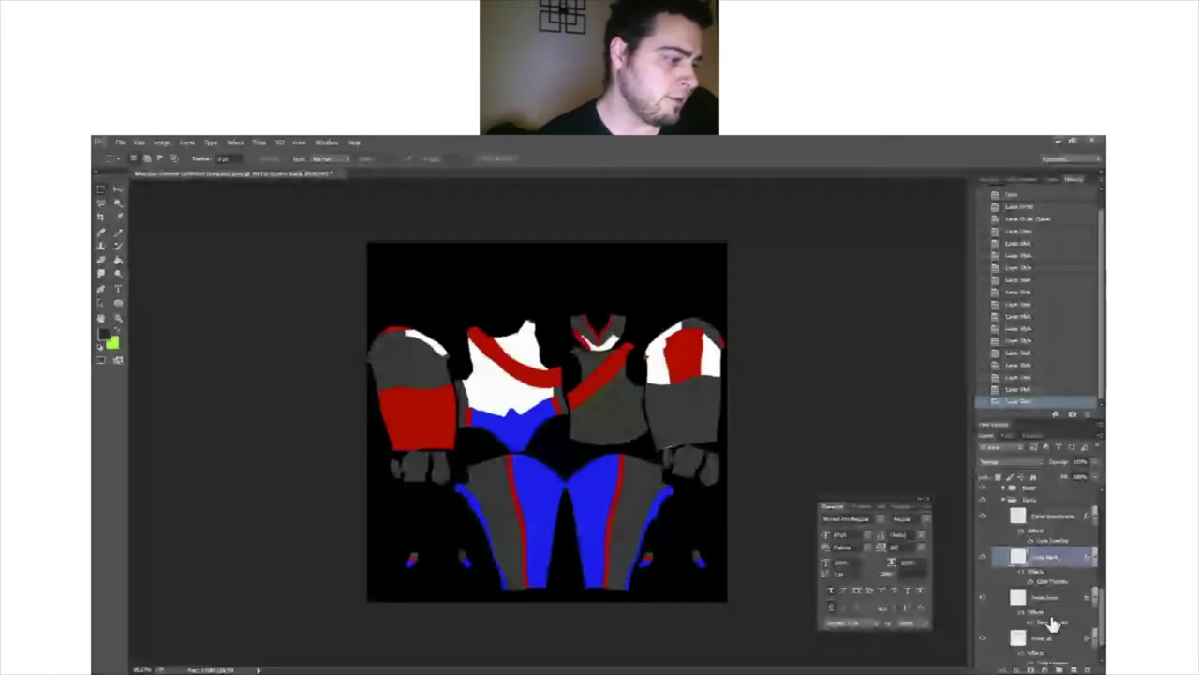
{"action": "double_click", "coordinate": [1053, 623]}
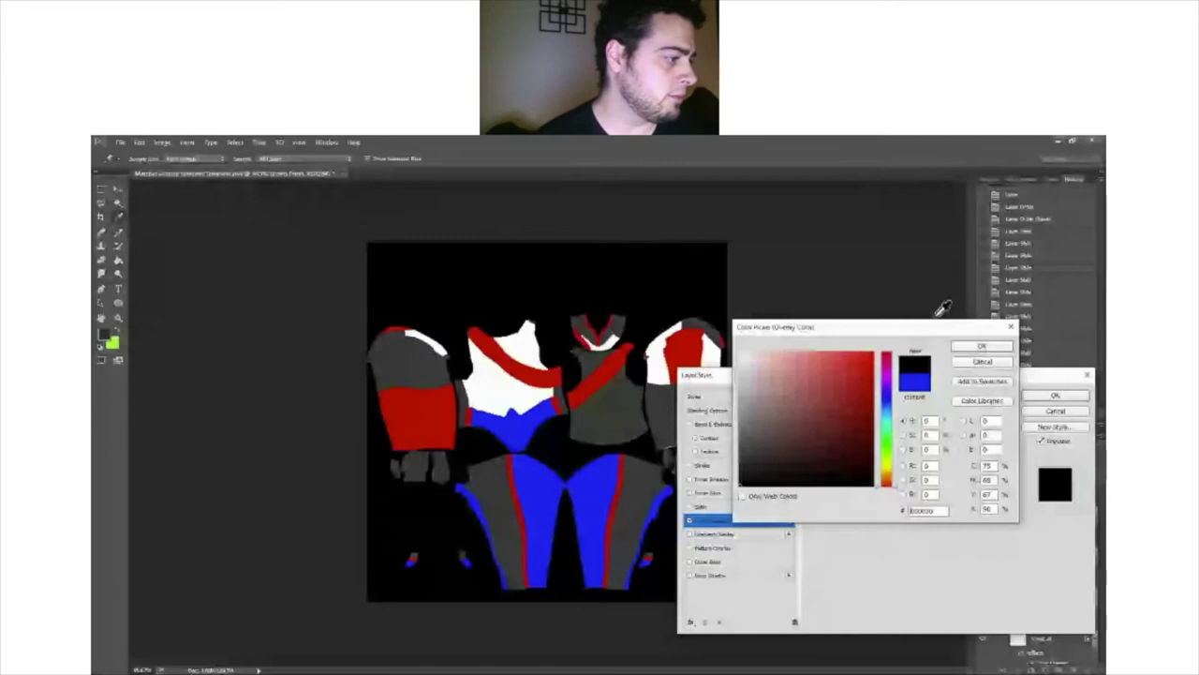
{"action": "key", "text": "Escape"}
{"action": "key", "text": "Escape"}
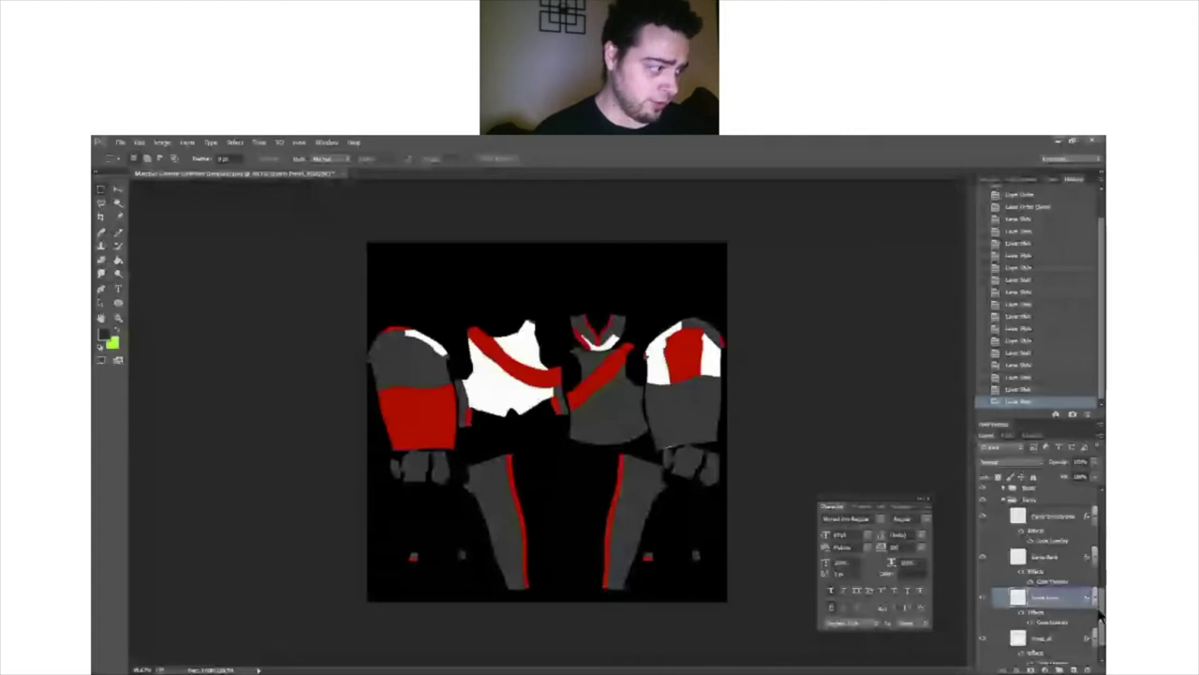
Step: Collapse the pants, coat, gloves and gauntlets groups in the layer list
{"action": "scroll", "coordinate": [999, 594], "scroll_direction": "up", "scroll_amount": 5}
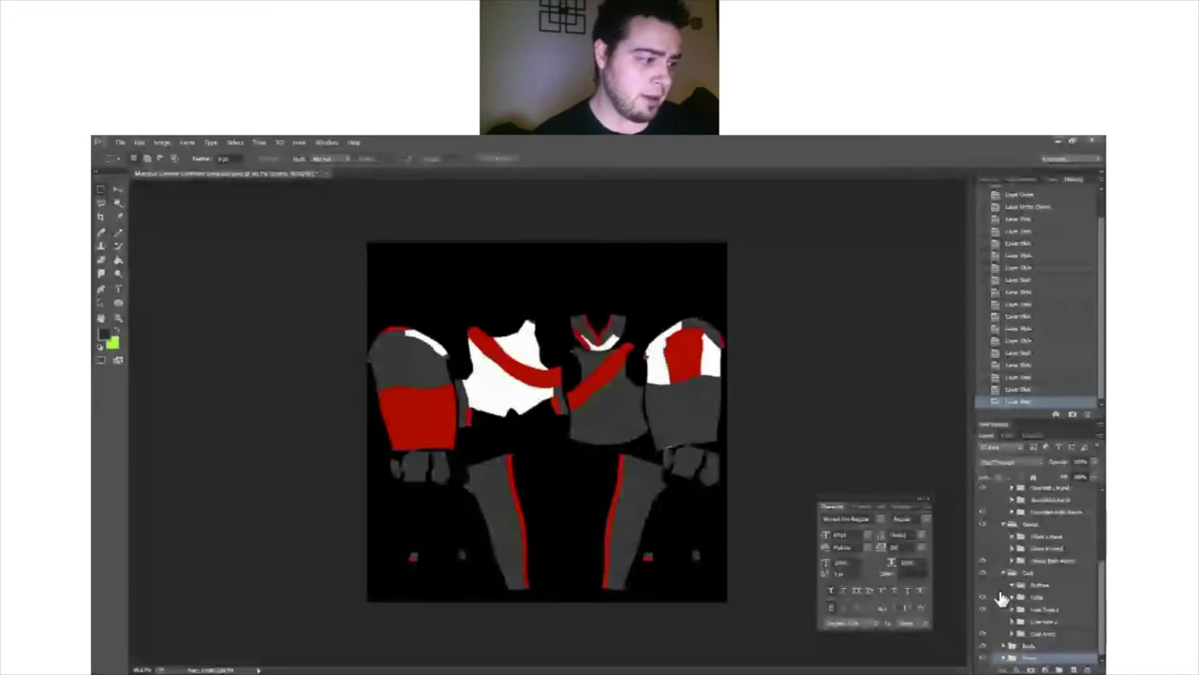
{"action": "left_click", "coordinate": [1004, 583]}
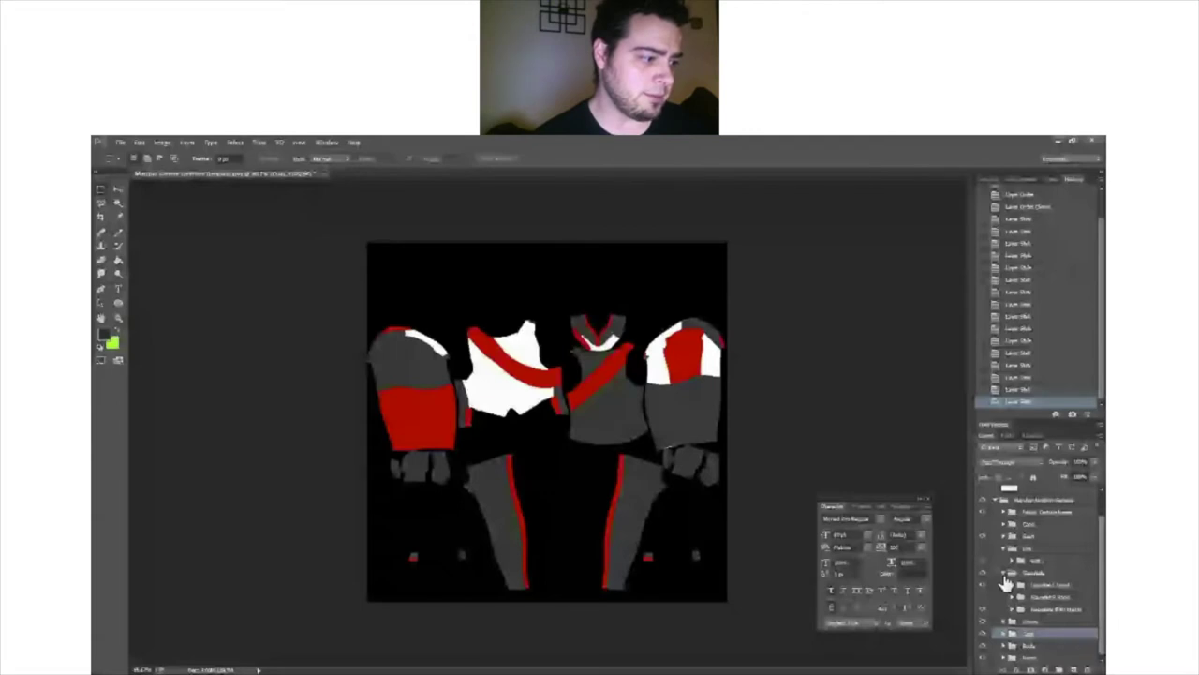
{"action": "left_click", "coordinate": [1004, 583]}
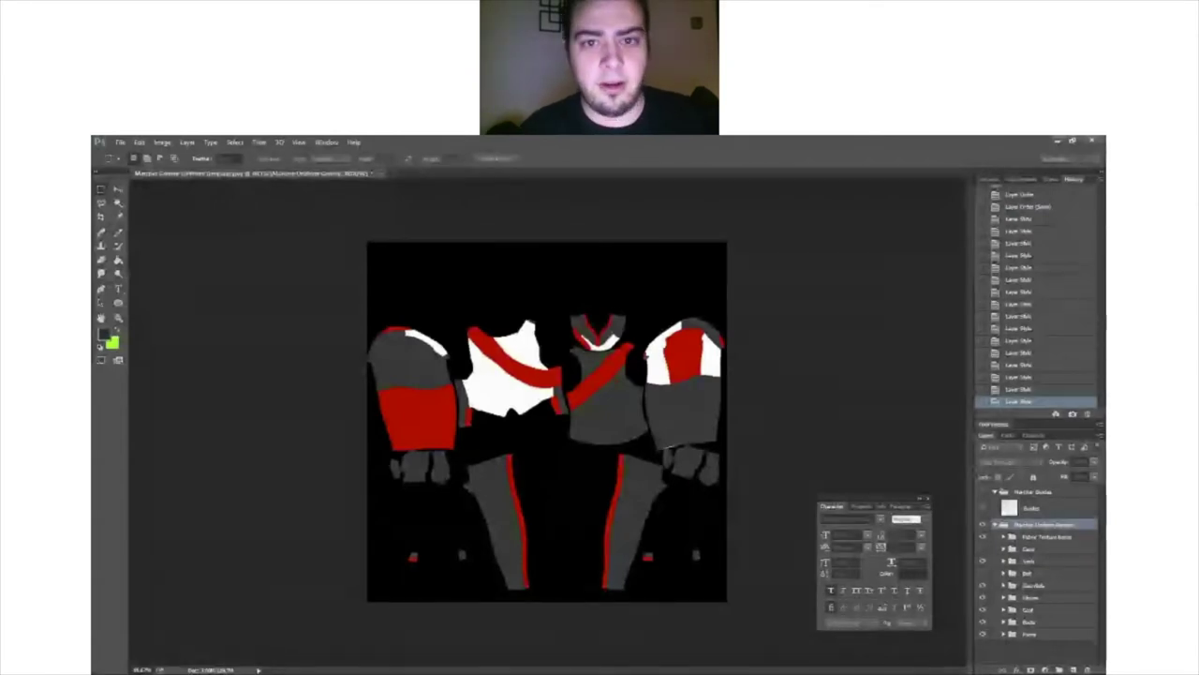
Step: Duplicate the whole marcher uniform group and merge the copy into a single layer
{"action": "key", "text": "ctrl+j"}
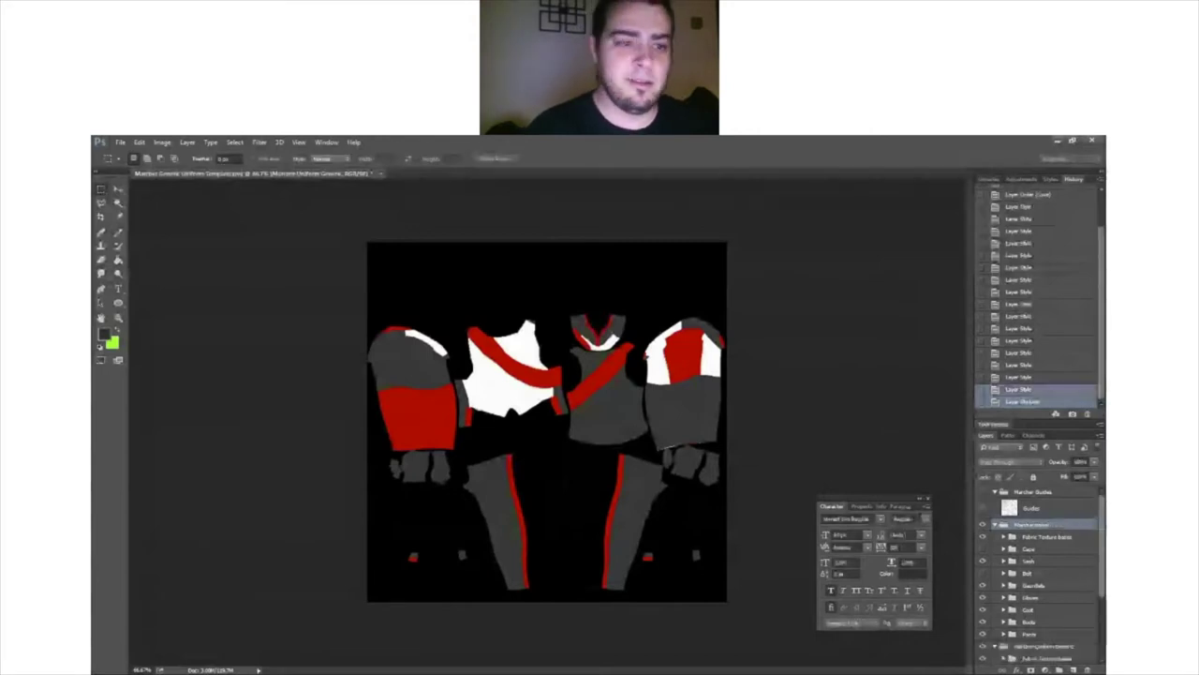
{"action": "left_click", "coordinate": [1019, 531]}
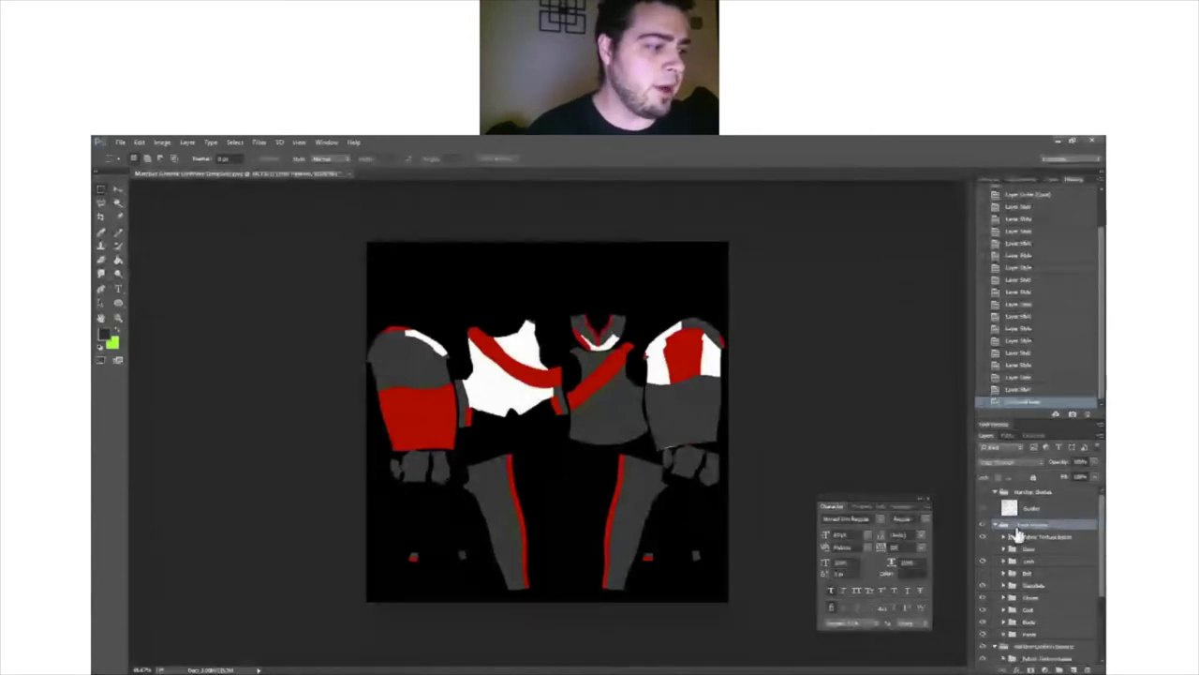
{"action": "left_click", "coordinate": [1019, 531]}
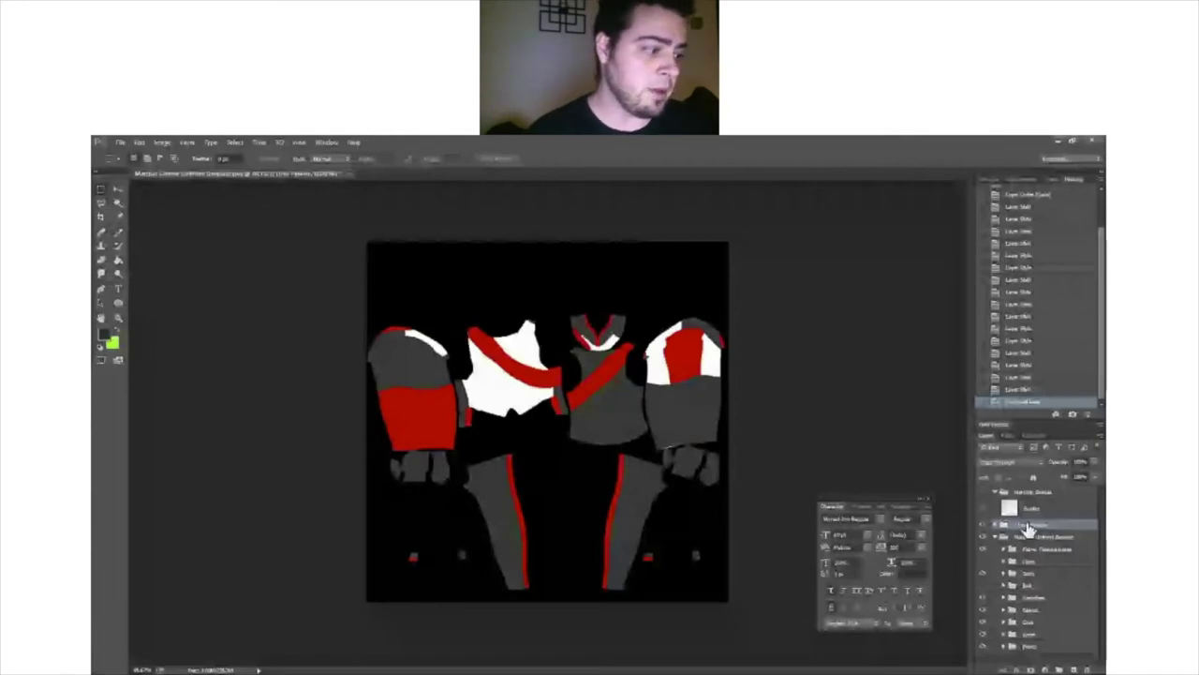
{"action": "key", "text": "ctrl+shift+alt+e"}
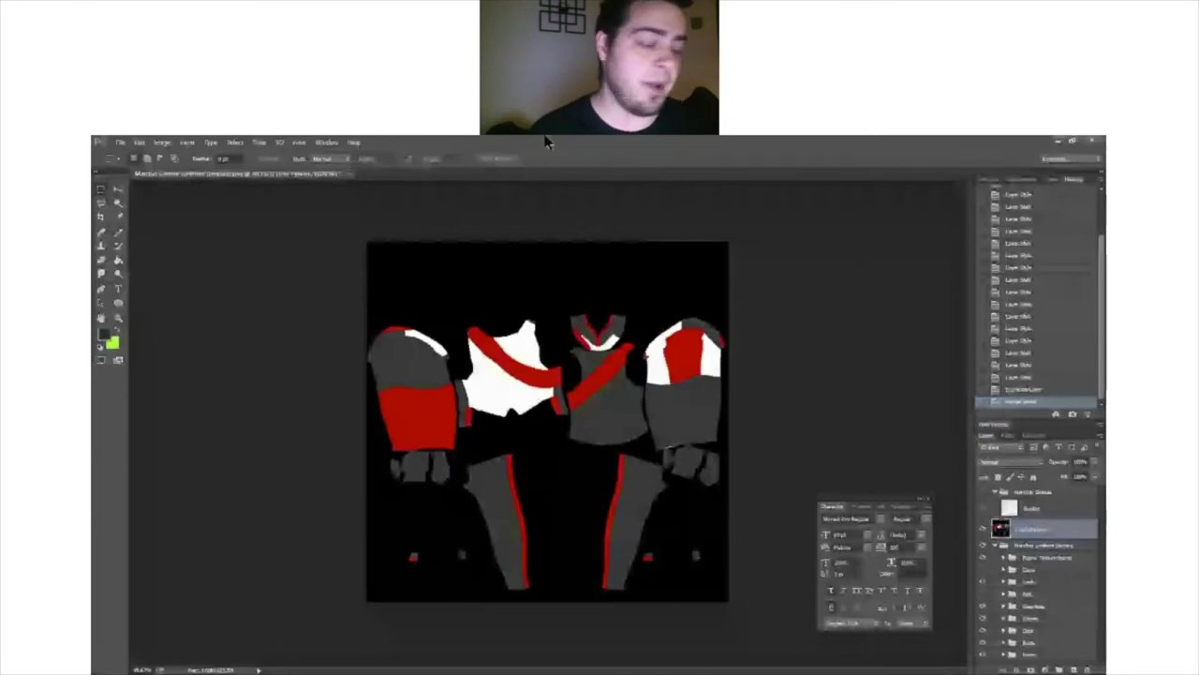
Step: Open the uniform template with ethnicities and paste the merged uniform layer over its whole canvas
{"action": "left_click", "coordinate": [120, 142]}
{"action": "mouse_move", "coordinate": [141, 205]}
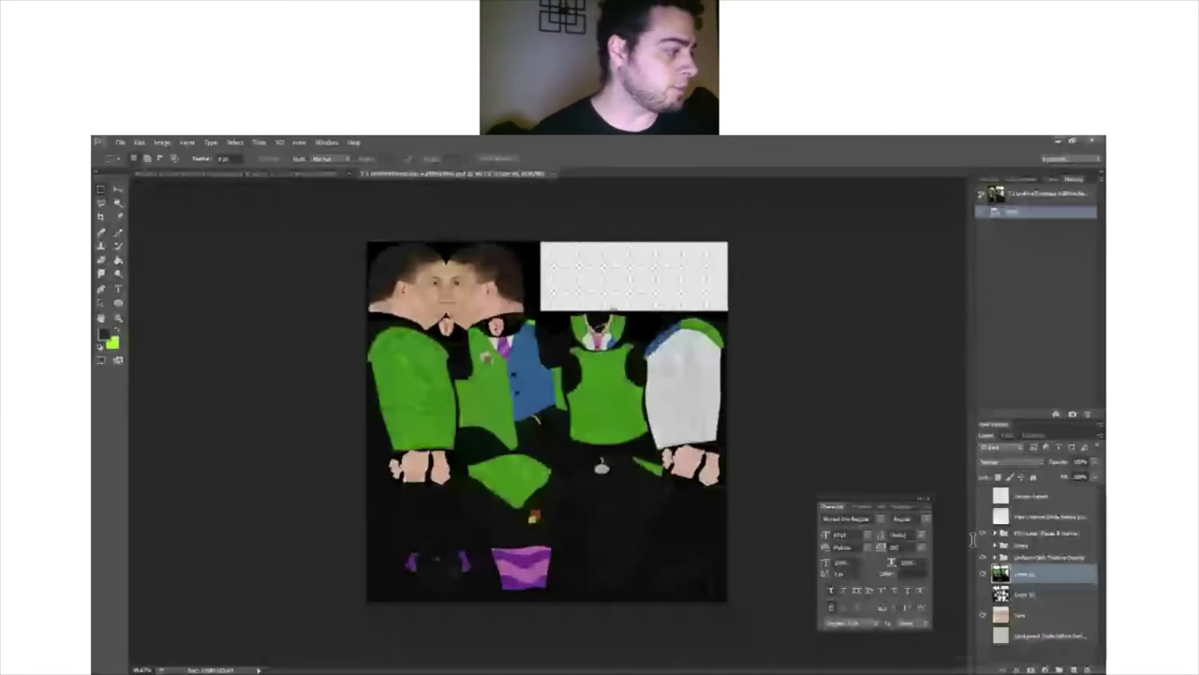
{"action": "left_click", "coordinate": [230, 176]}
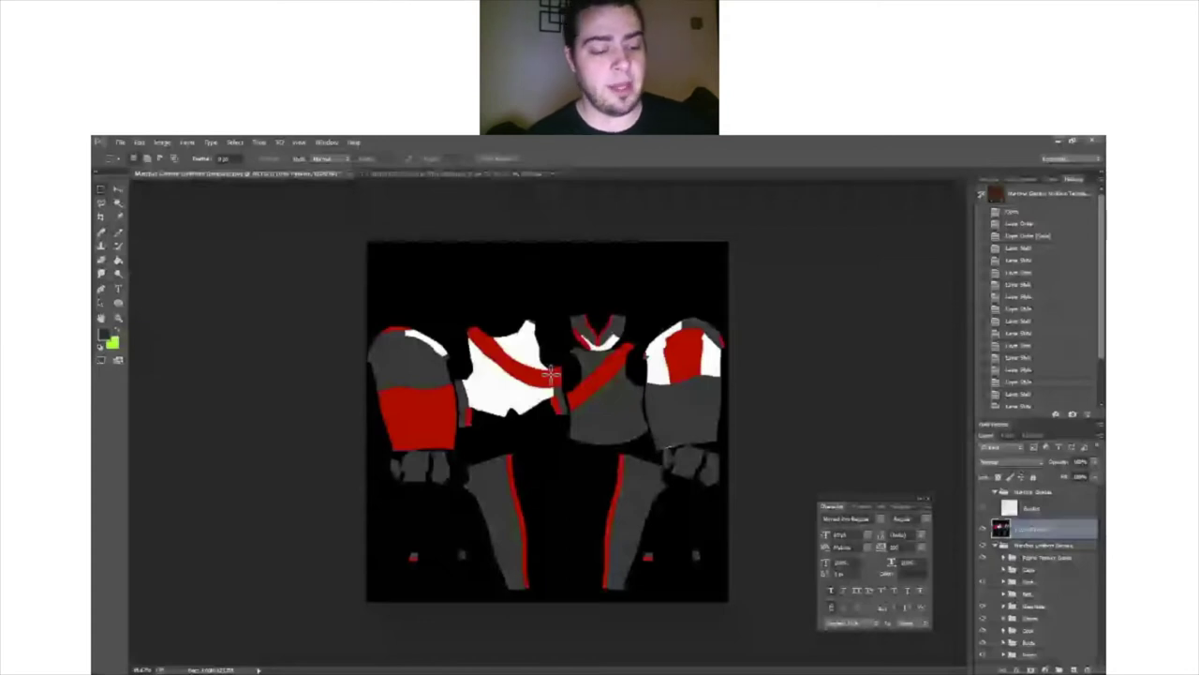
{"action": "key", "text": "ctrl+a"}
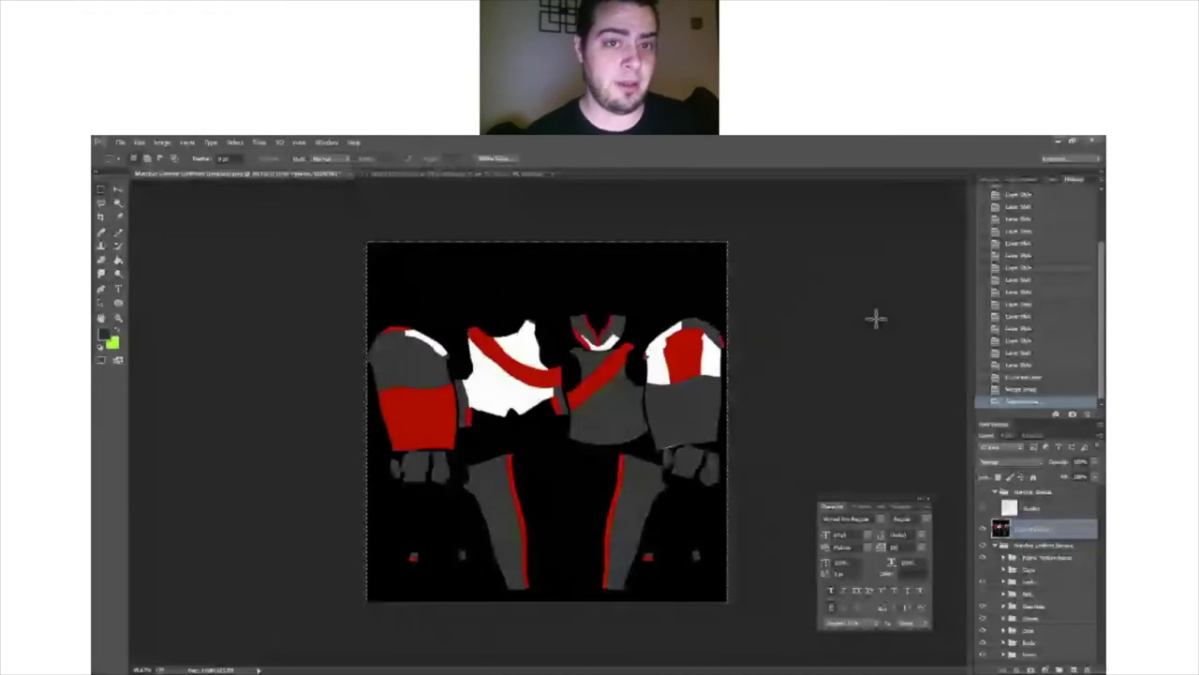
{"action": "key", "text": "ctrl+Tab"}
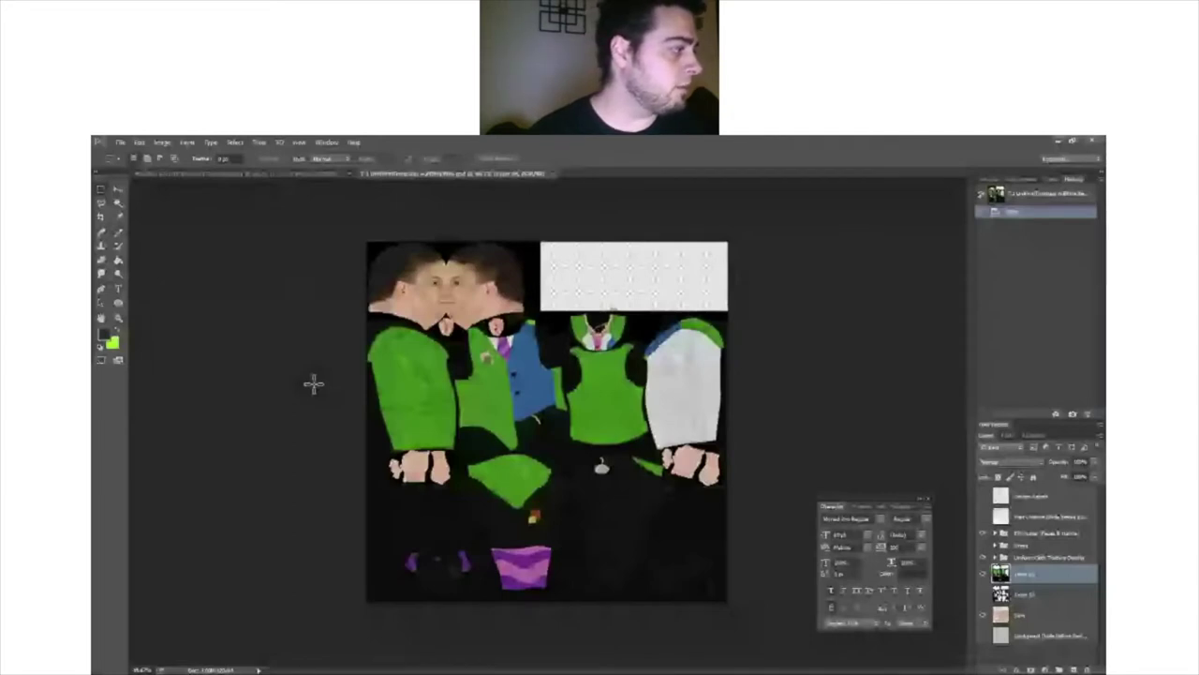
{"action": "key", "text": "ctrl+a"}
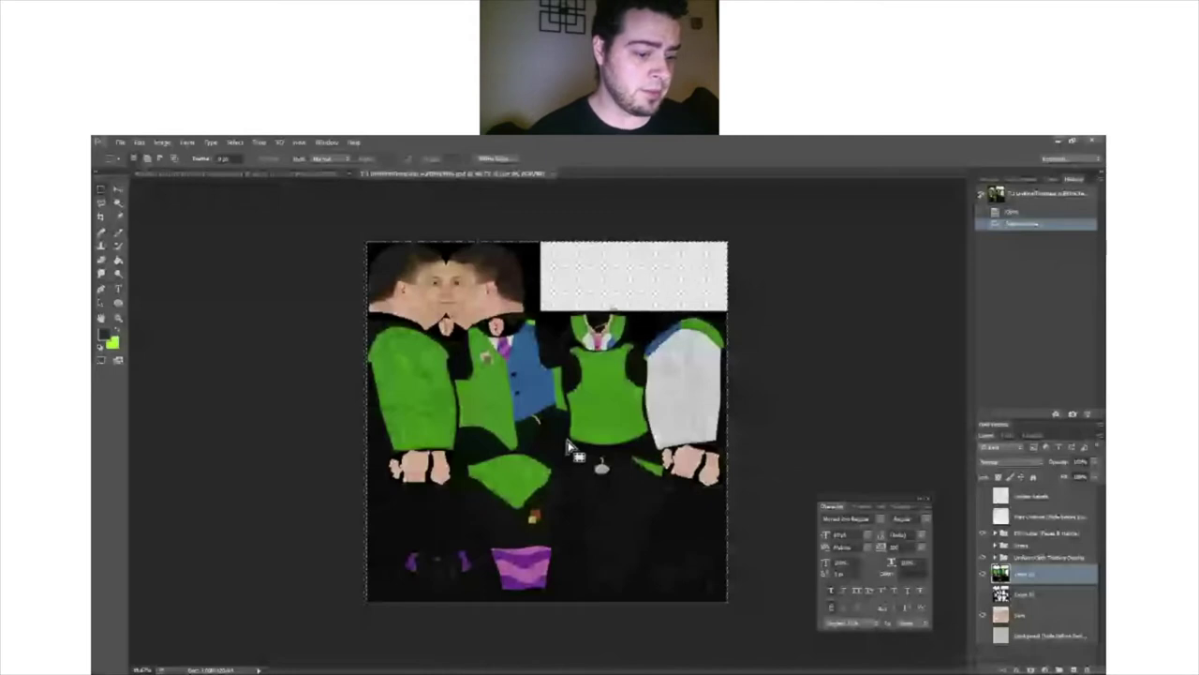
{"action": "key", "text": "ctrl+v"}
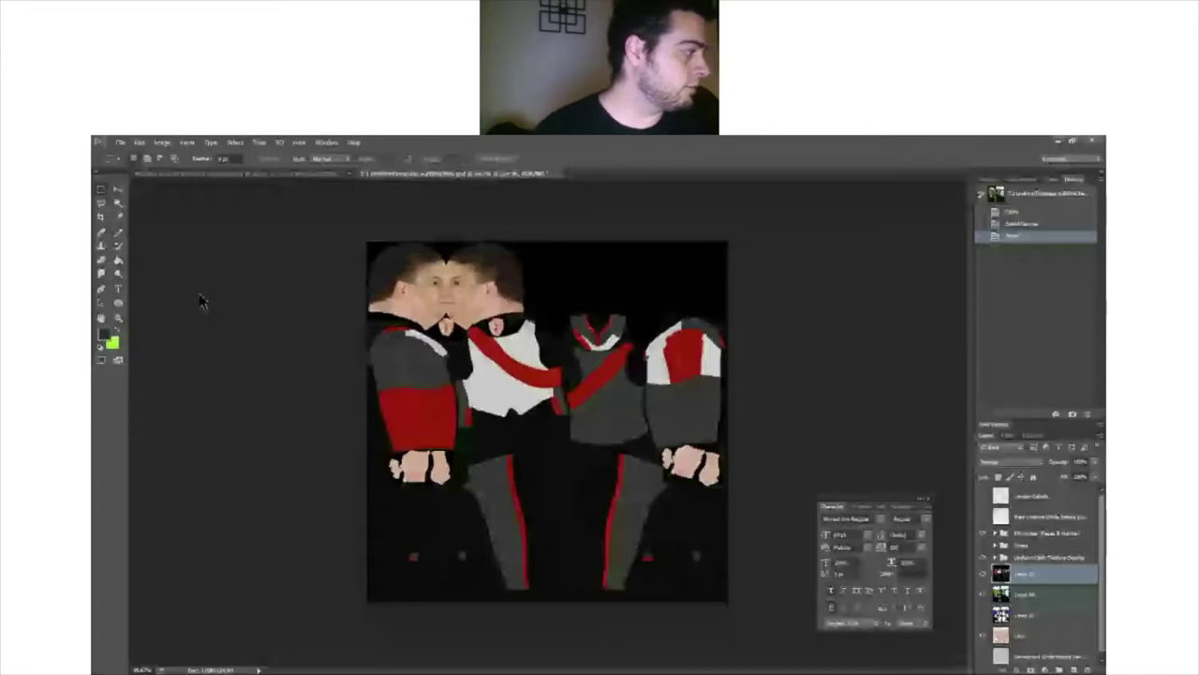
Step: Save the combined uniform in the same folder as a PNG file named I Love Pyware
{"action": "key", "text": "ctrl+shift+s"}
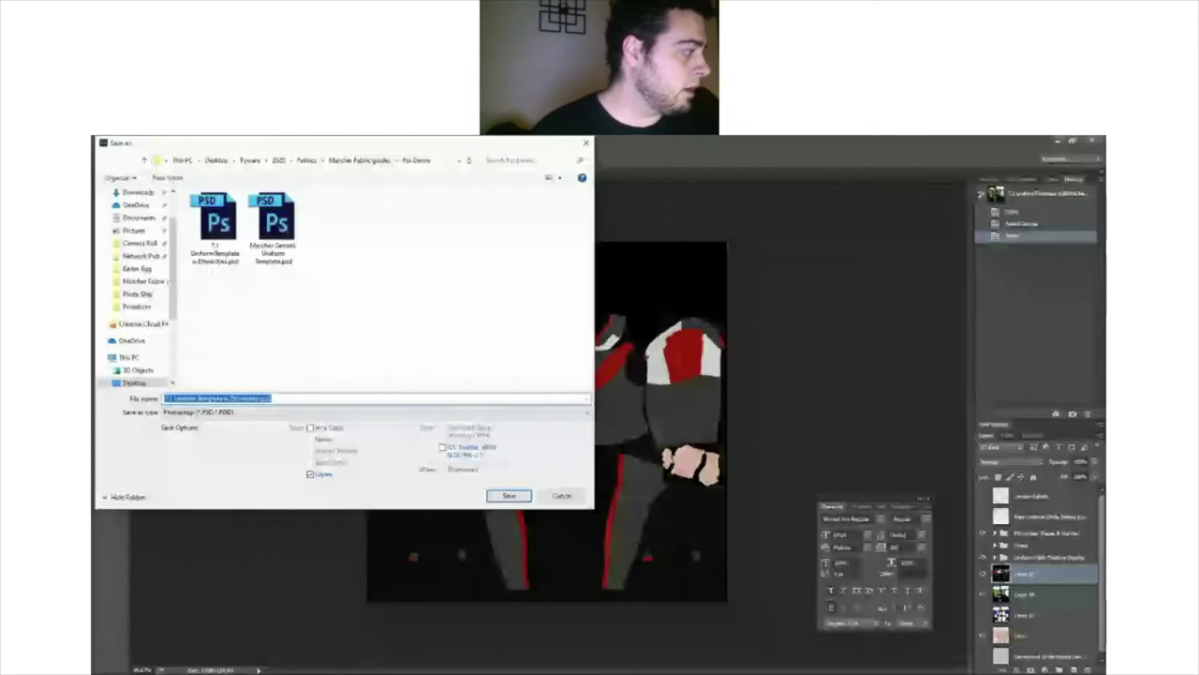
{"action": "left_click", "coordinate": [271, 398]}
{"action": "left_click", "coordinate": [260, 398]}
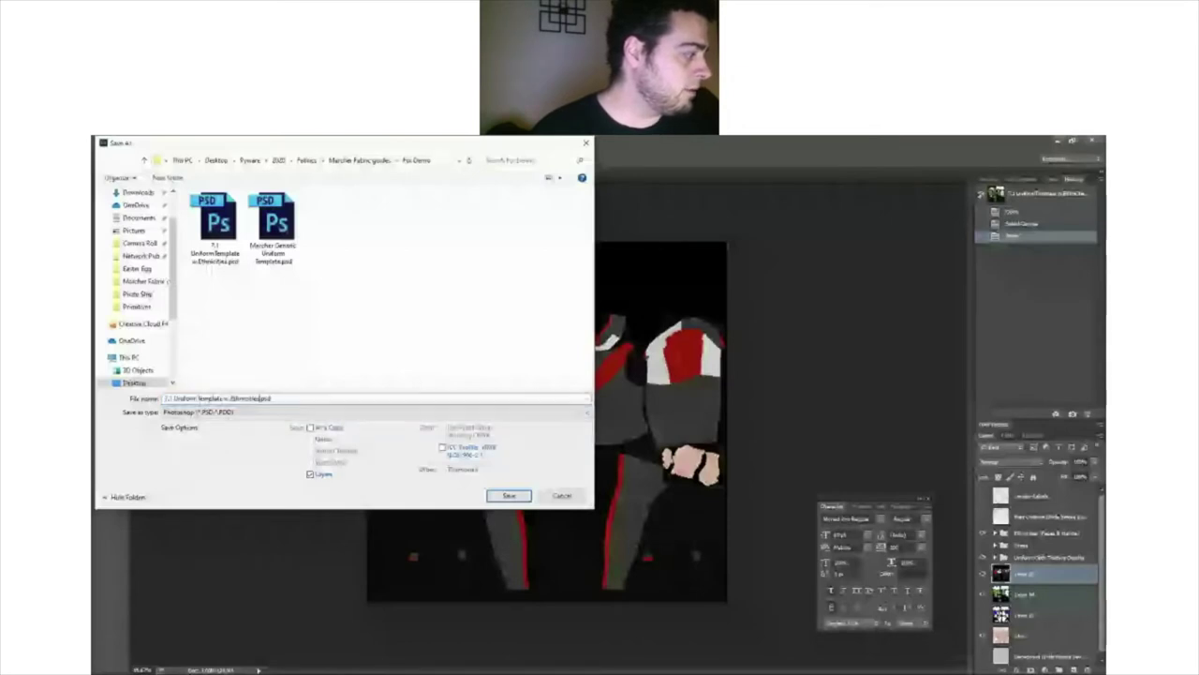
{"action": "key", "text": "shift+Home"}
{"action": "type", "text": "Lions Po"}
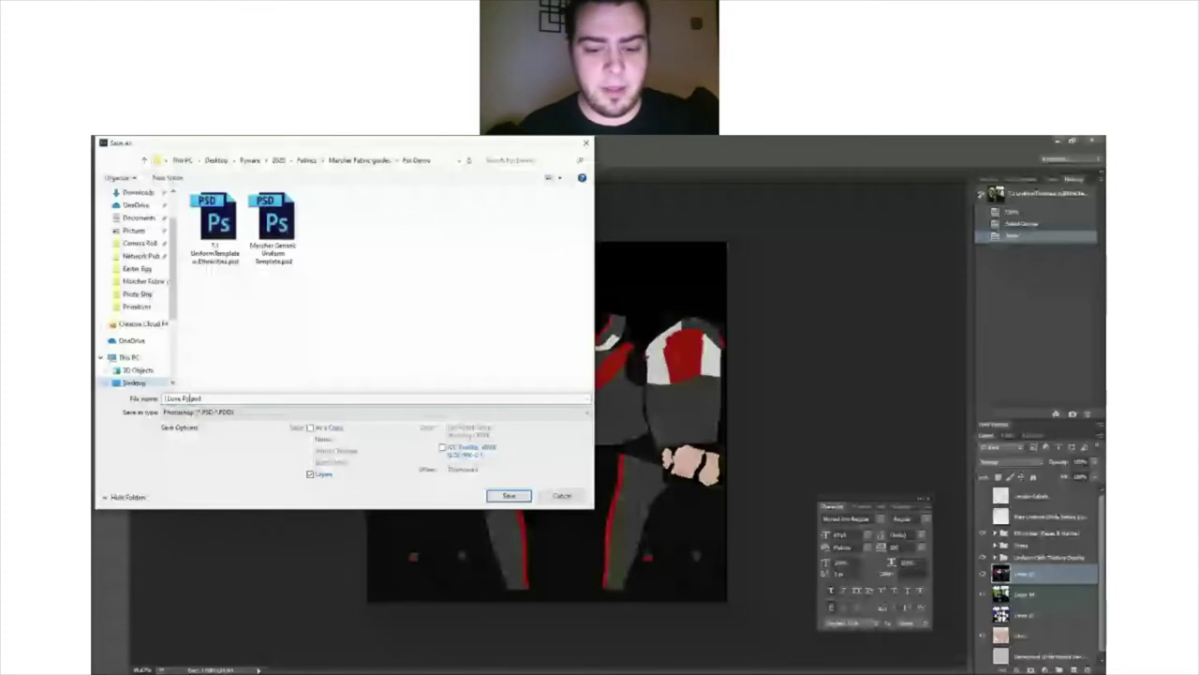
{"action": "type", "text": "ster"}
{"action": "key", "text": "Tab"}
{"action": "key", "text": "alt+Down"}
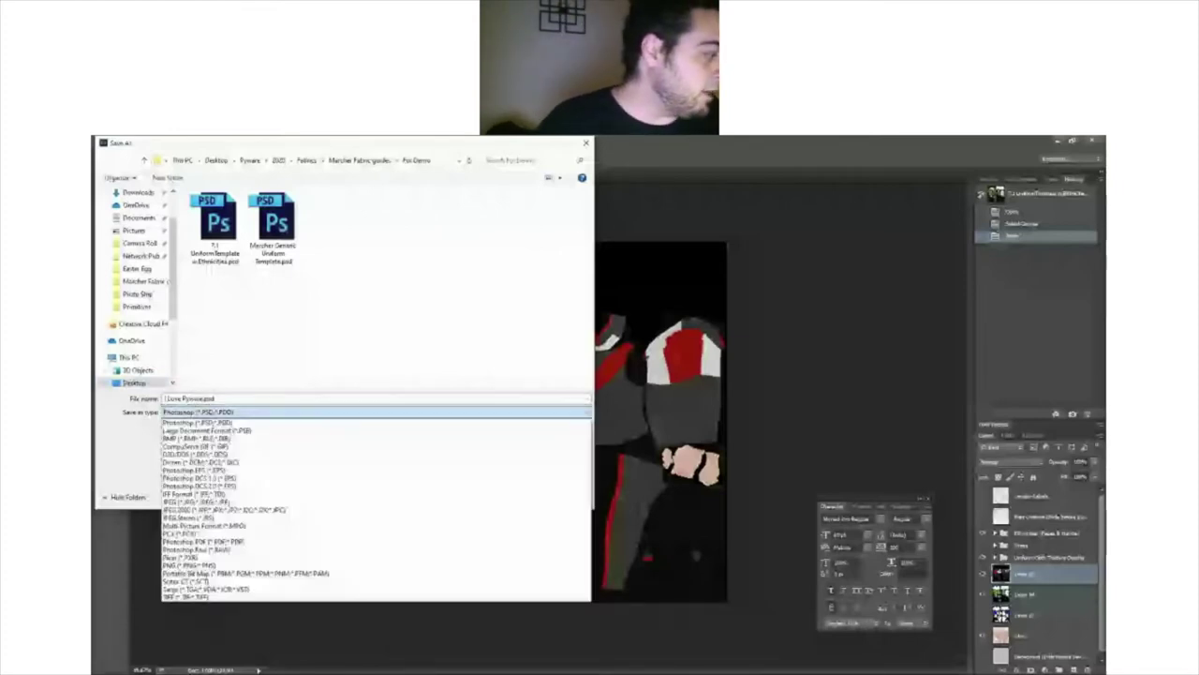
{"action": "type", "text": "png"}
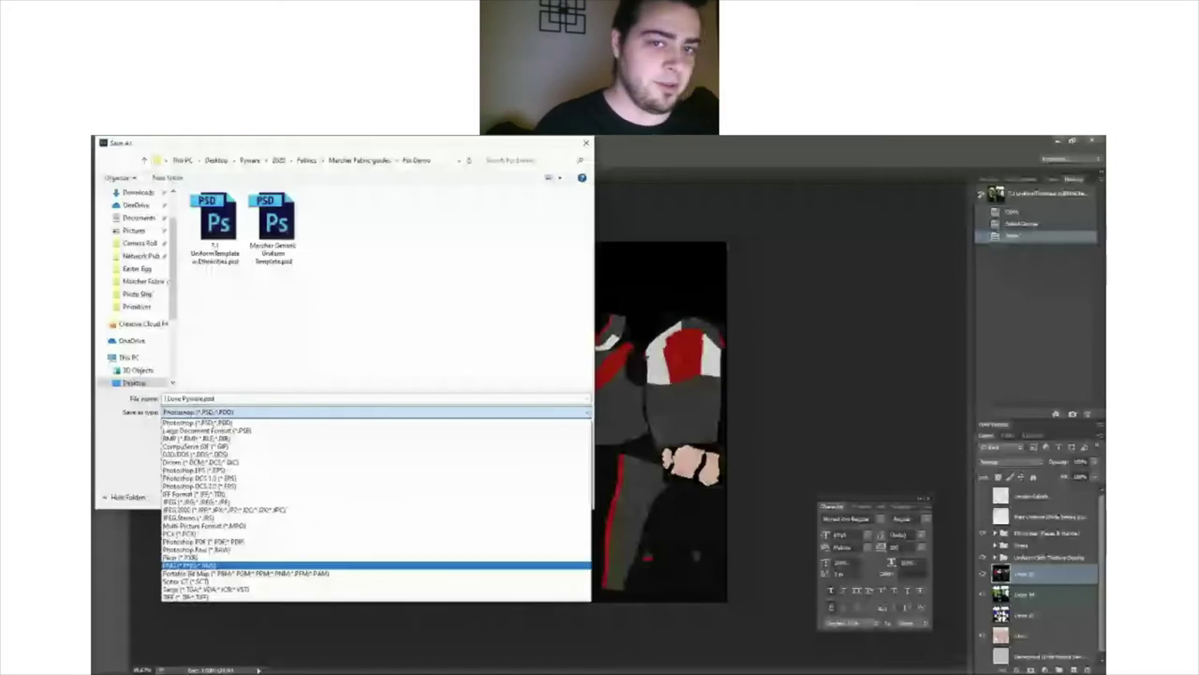
{"action": "key", "text": "Return"}
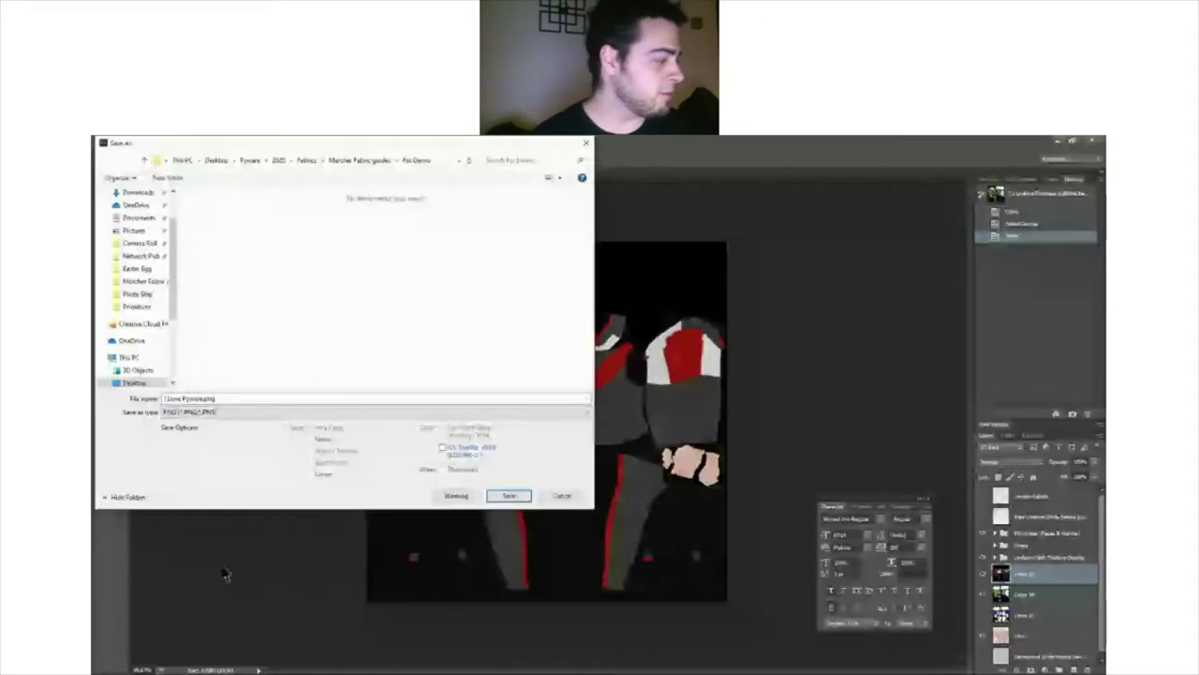
{"action": "key", "text": "Return"}
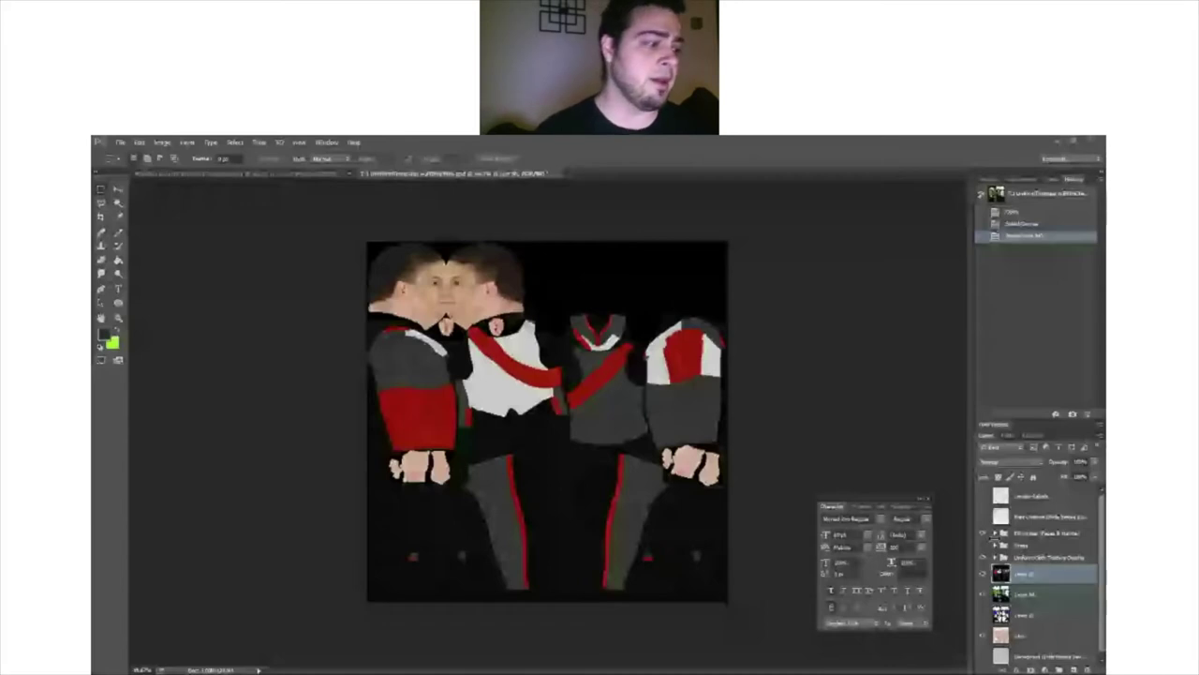
Step: Return to the generic marcher uniform template and delete the merged uniform layer
{"action": "key", "text": "ctrl+Tab"}
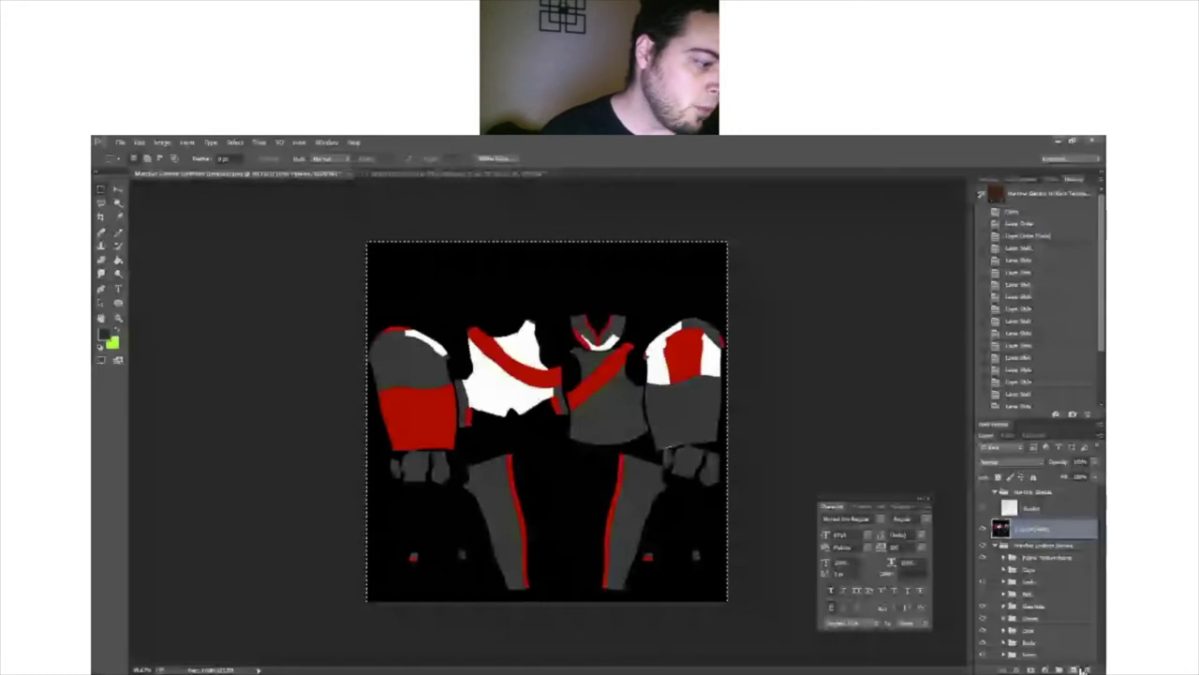
{"action": "left_click", "coordinate": [1088, 670]}
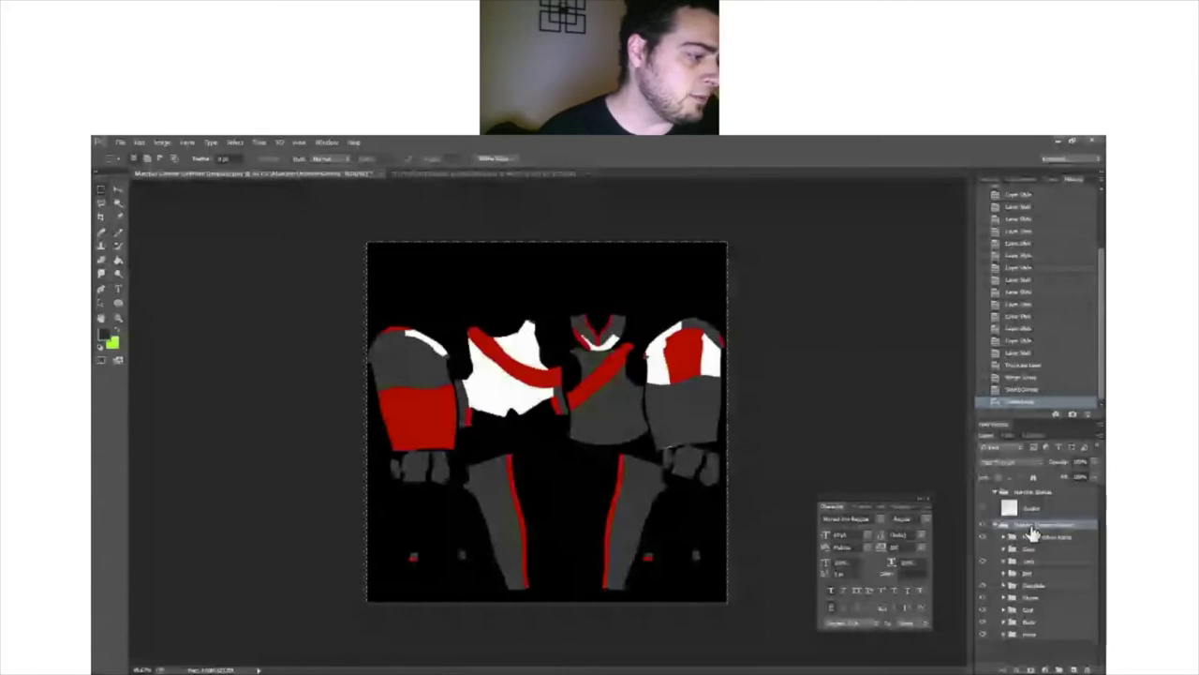
Step: Expand the fabric texture group and preview its plaid layer, then hide the plaid again
{"action": "left_click", "coordinate": [1005, 536]}
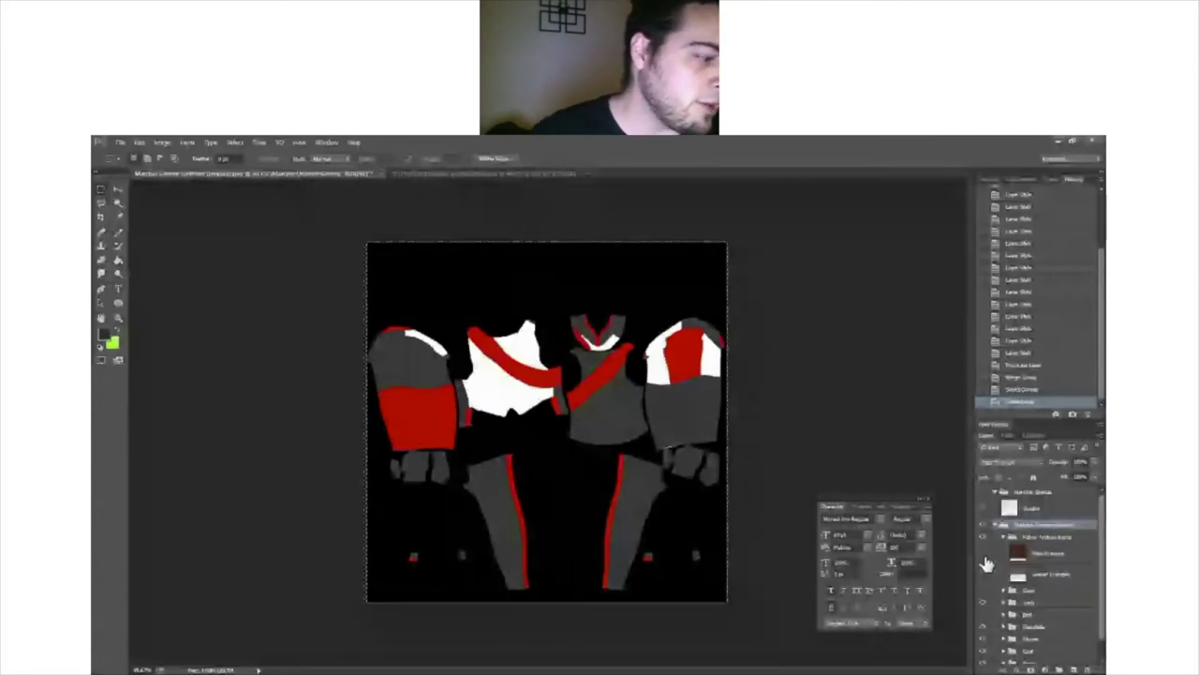
{"action": "left_click", "coordinate": [982, 555]}
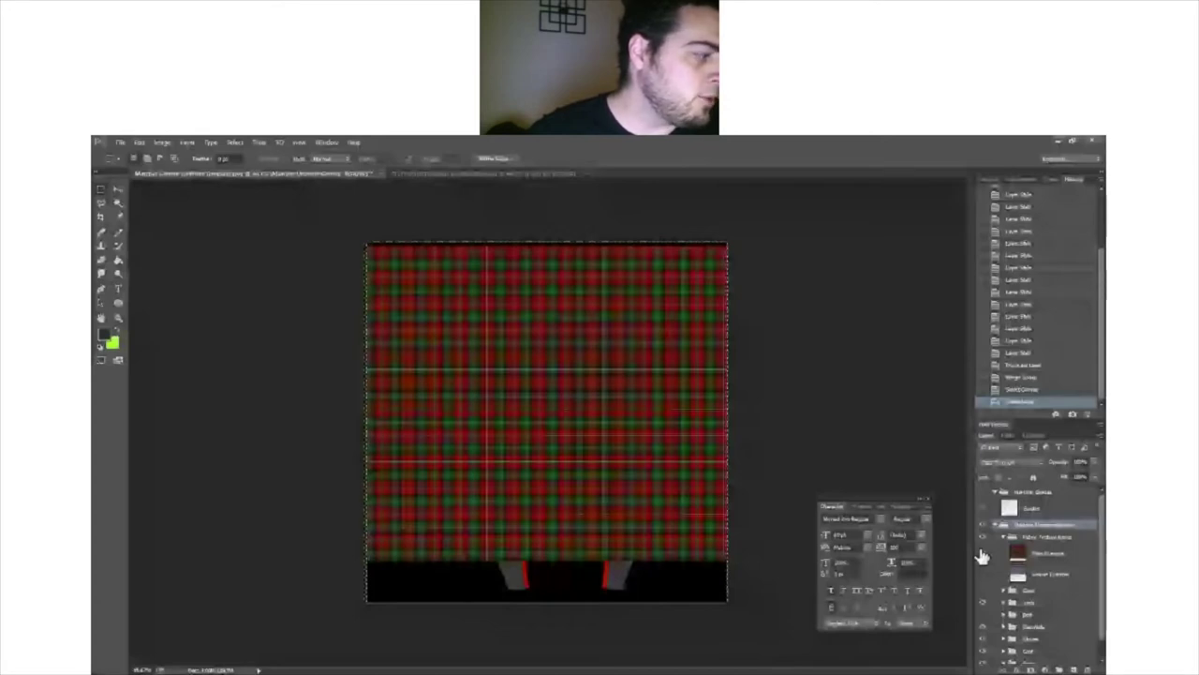
{"action": "left_click", "coordinate": [980, 556]}
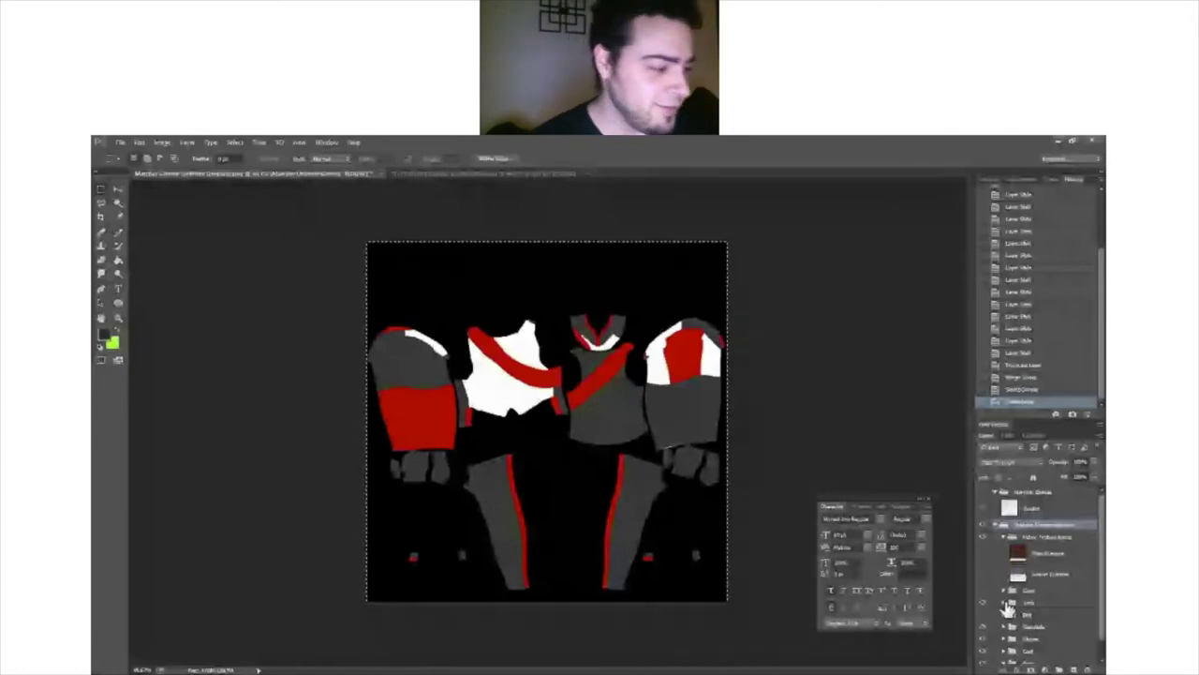
Step: Expand the sash group, select its first layer for the Magic Wand, and clear the whole-canvas selection
{"action": "left_click", "coordinate": [1006, 605]}
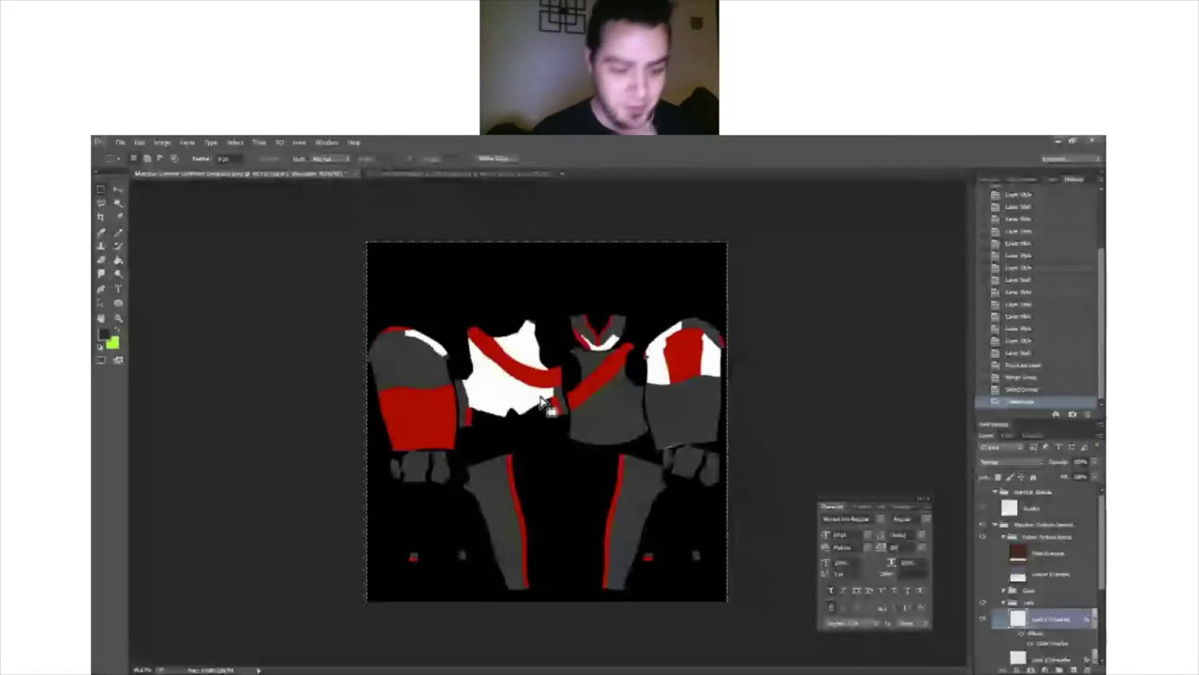
{"action": "key", "text": "w"}
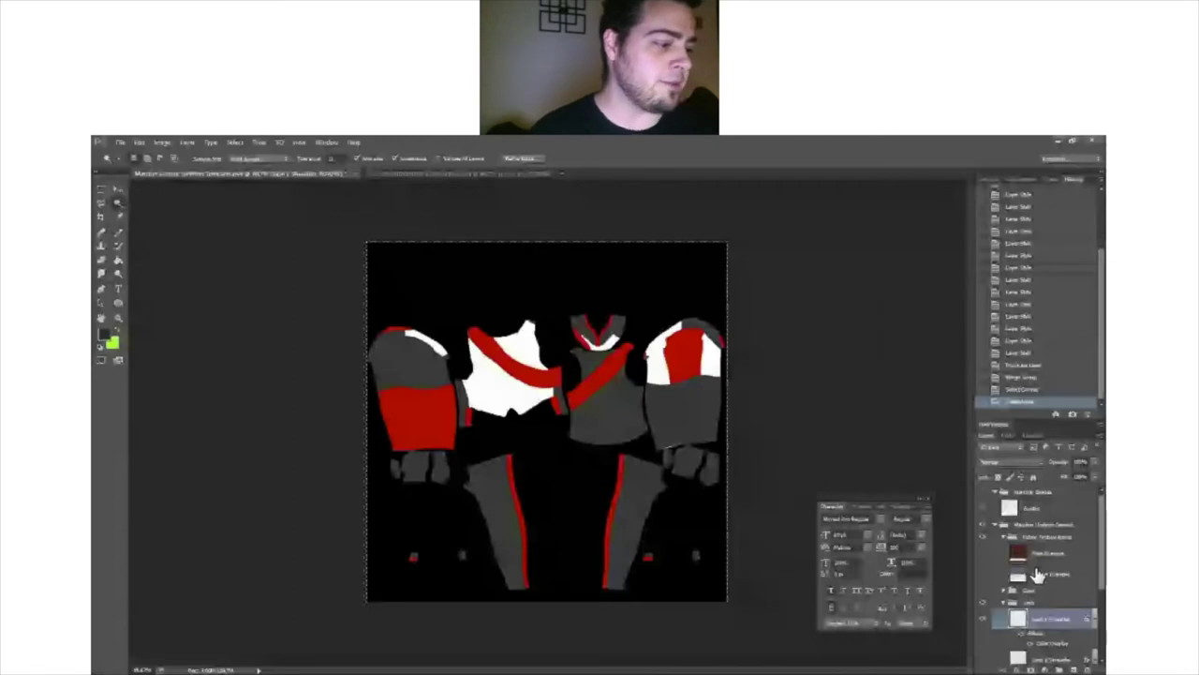
{"action": "left_click", "coordinate": [1039, 601]}
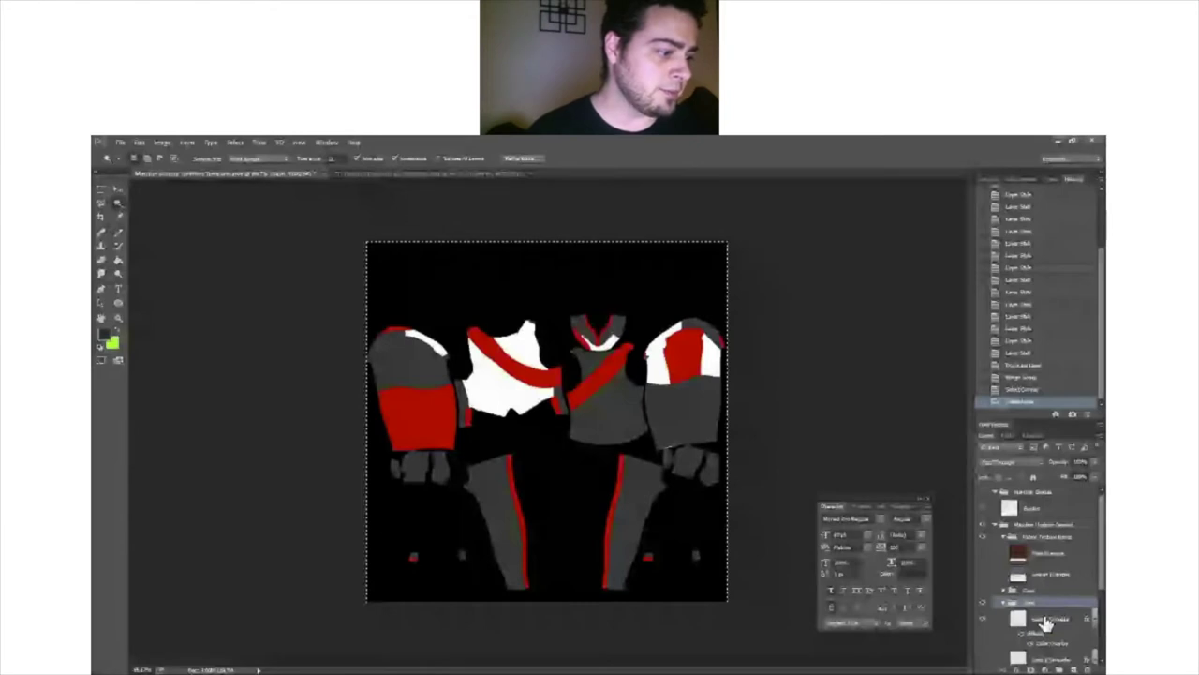
{"action": "left_click", "coordinate": [1047, 620]}
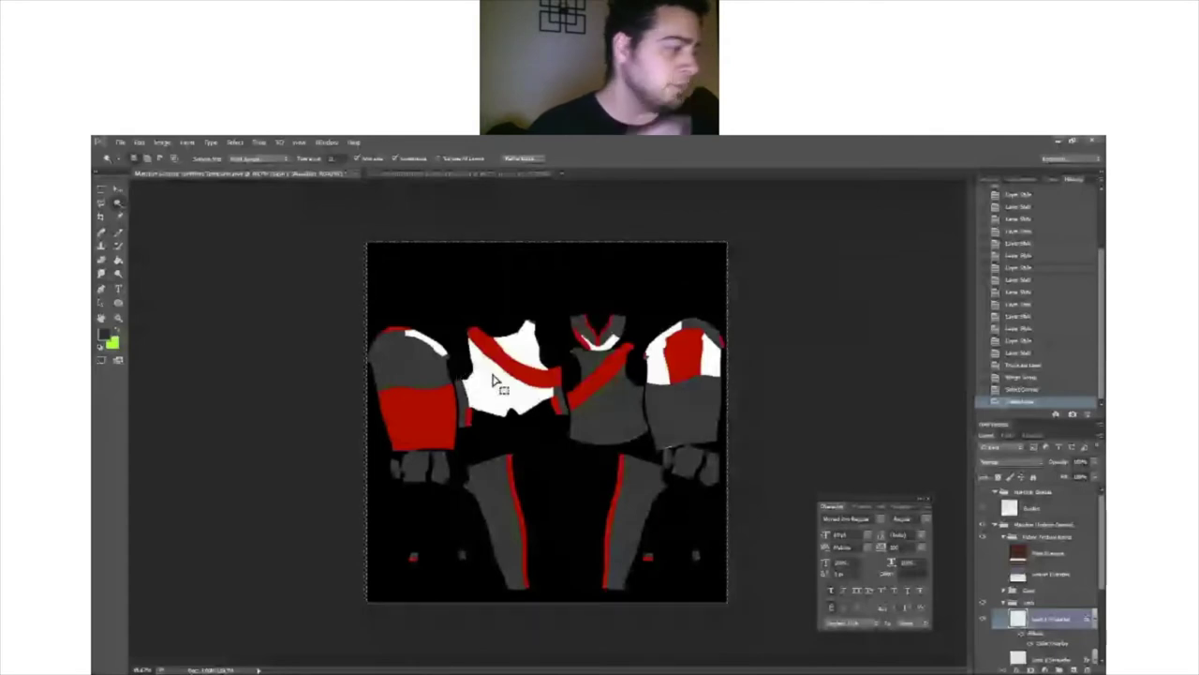
{"action": "key", "text": "ctrl+d"}
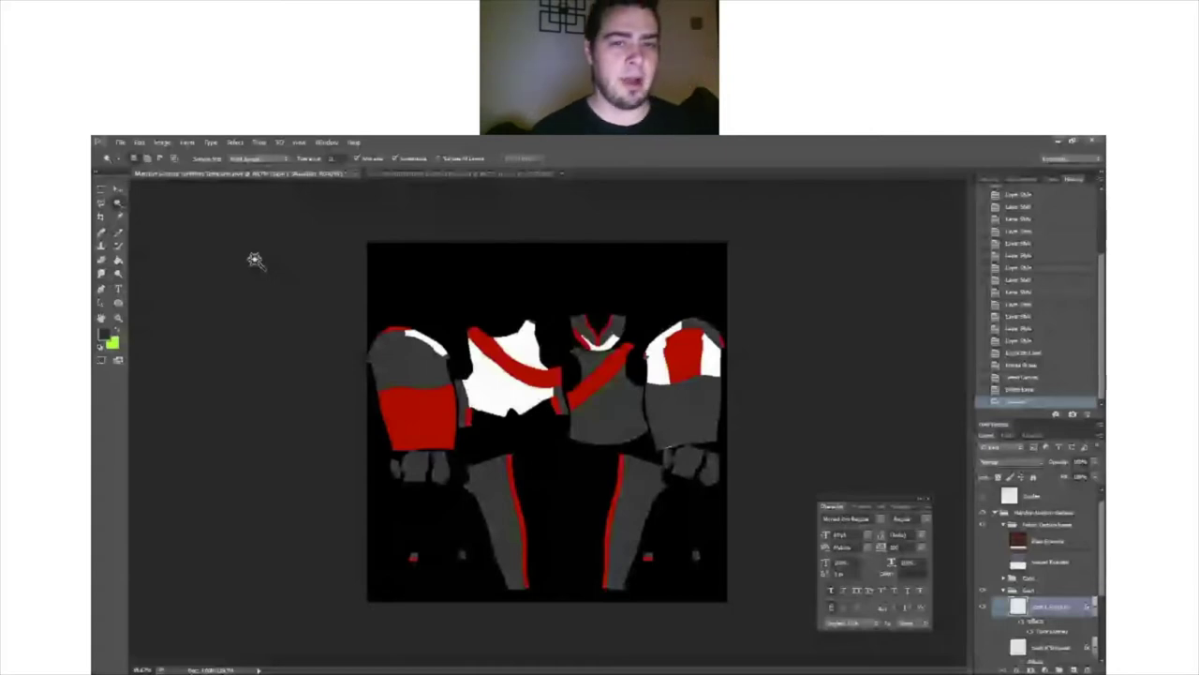
{"action": "left_click", "coordinate": [236, 142]}
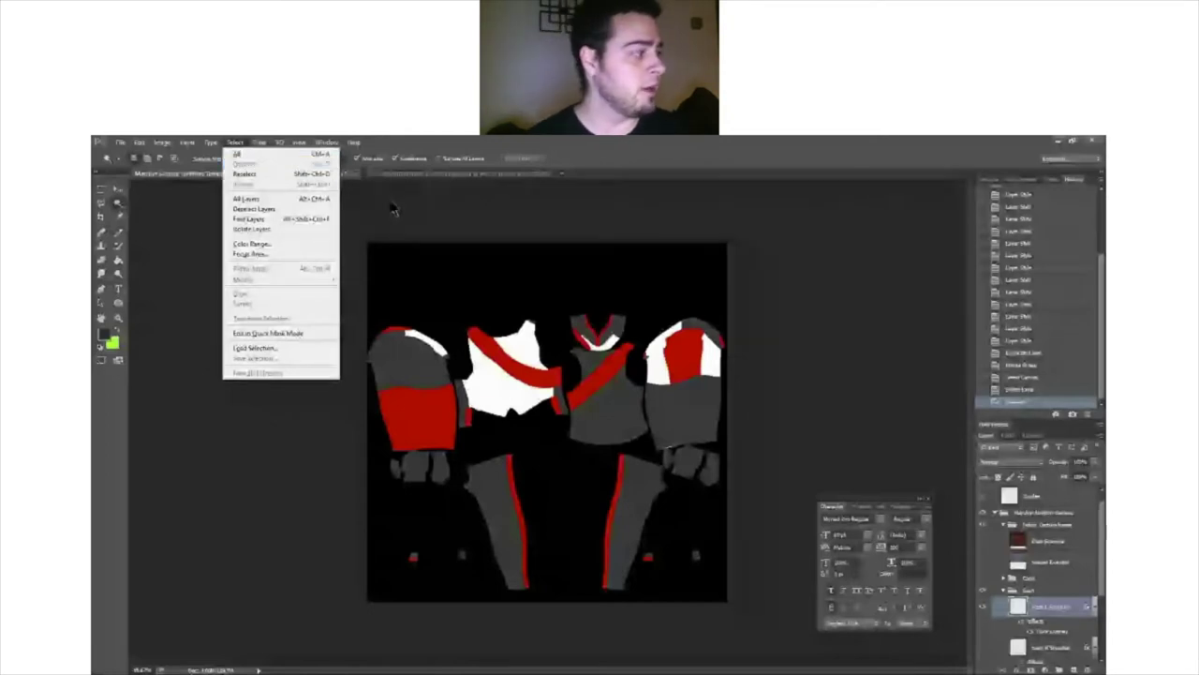
{"action": "left_click", "coordinate": [902, 587]}
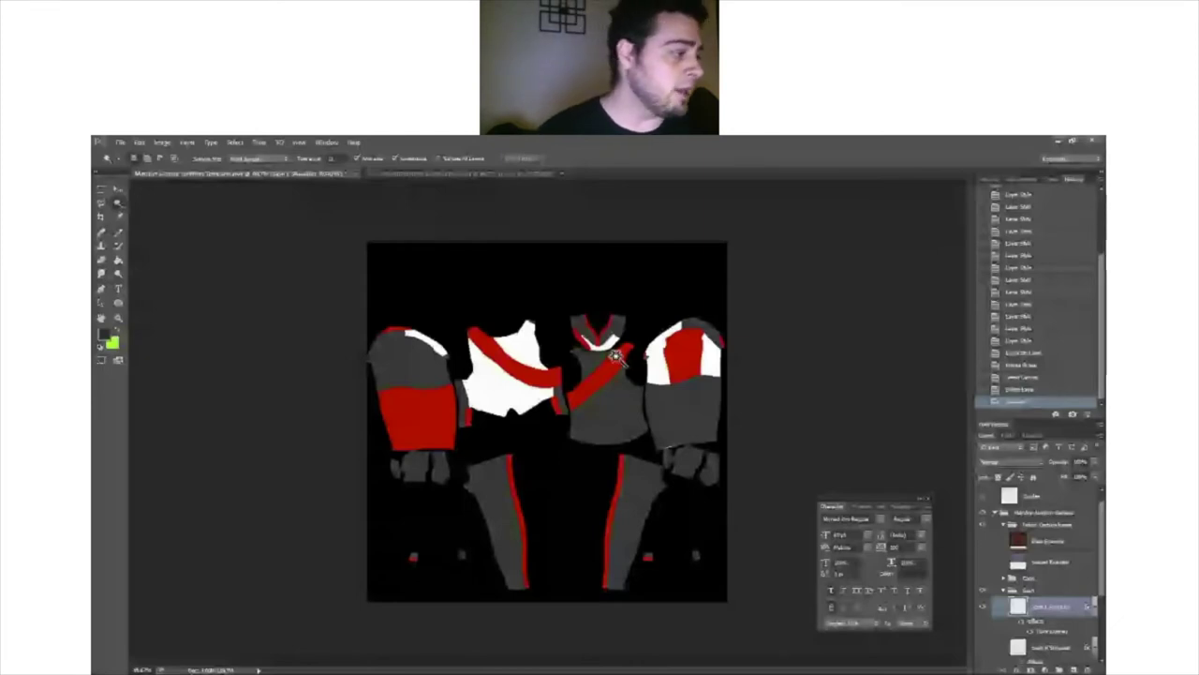
Step: Try selecting the sash layer's separate pieces one by one with the Magic Wand, and clear the selection
{"action": "left_click", "coordinate": [594, 385]}
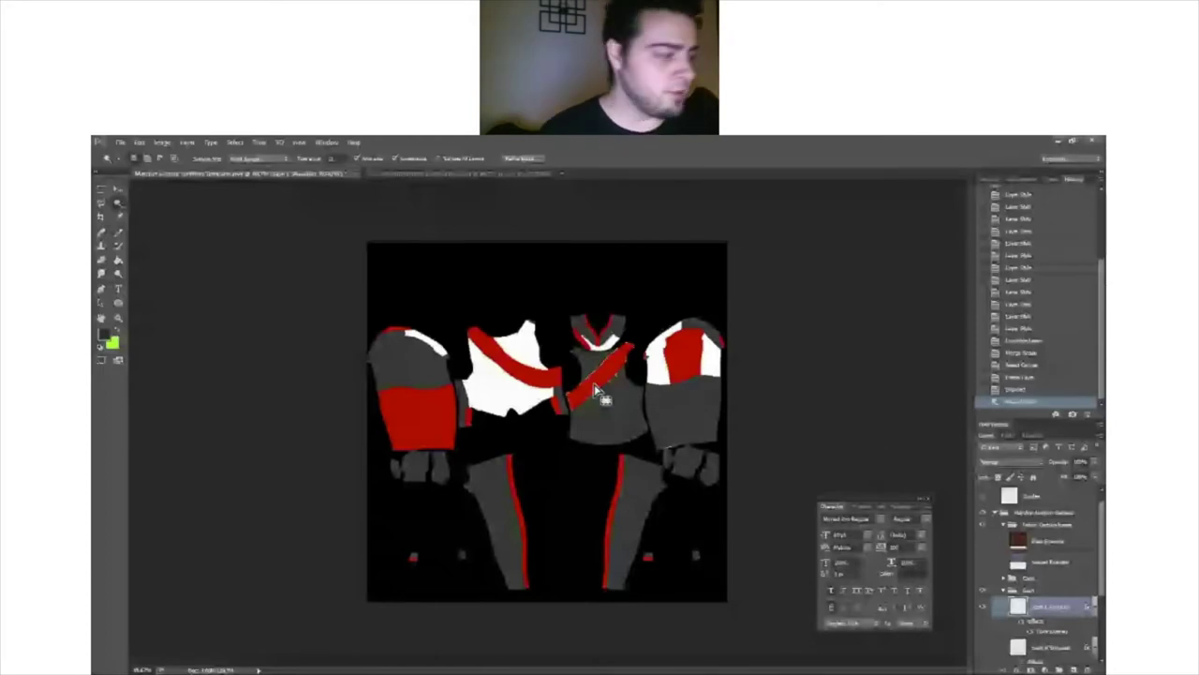
{"action": "left_click", "coordinate": [698, 327]}
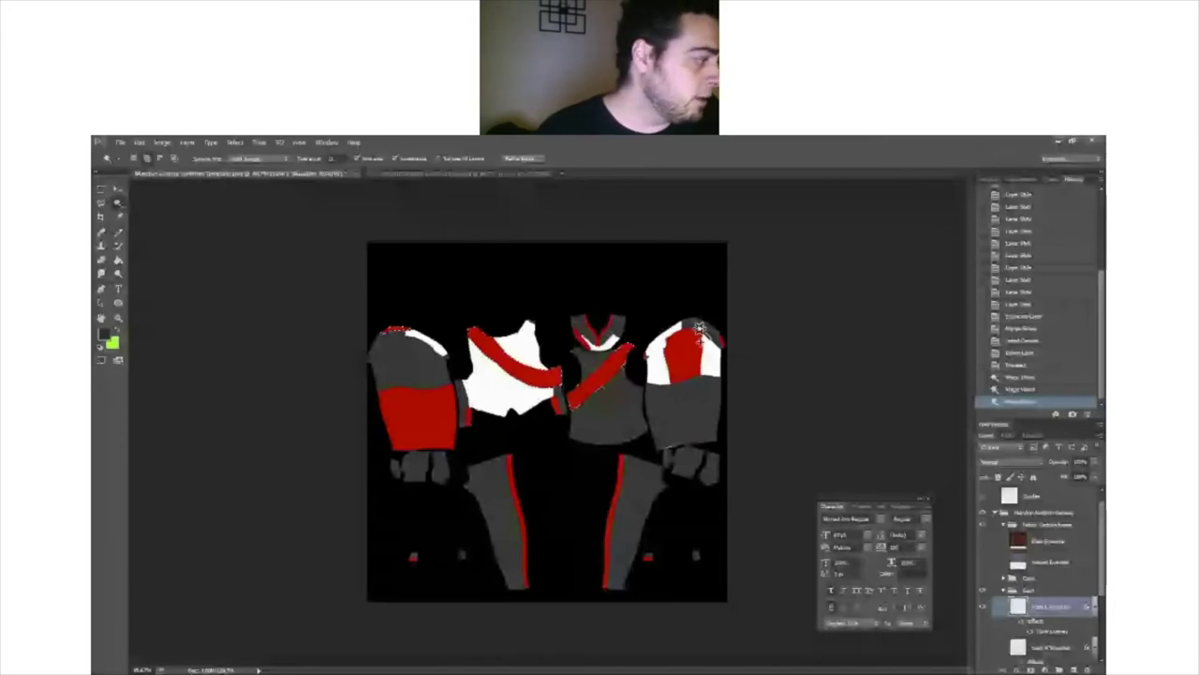
{"action": "left_click", "coordinate": [637, 380]}
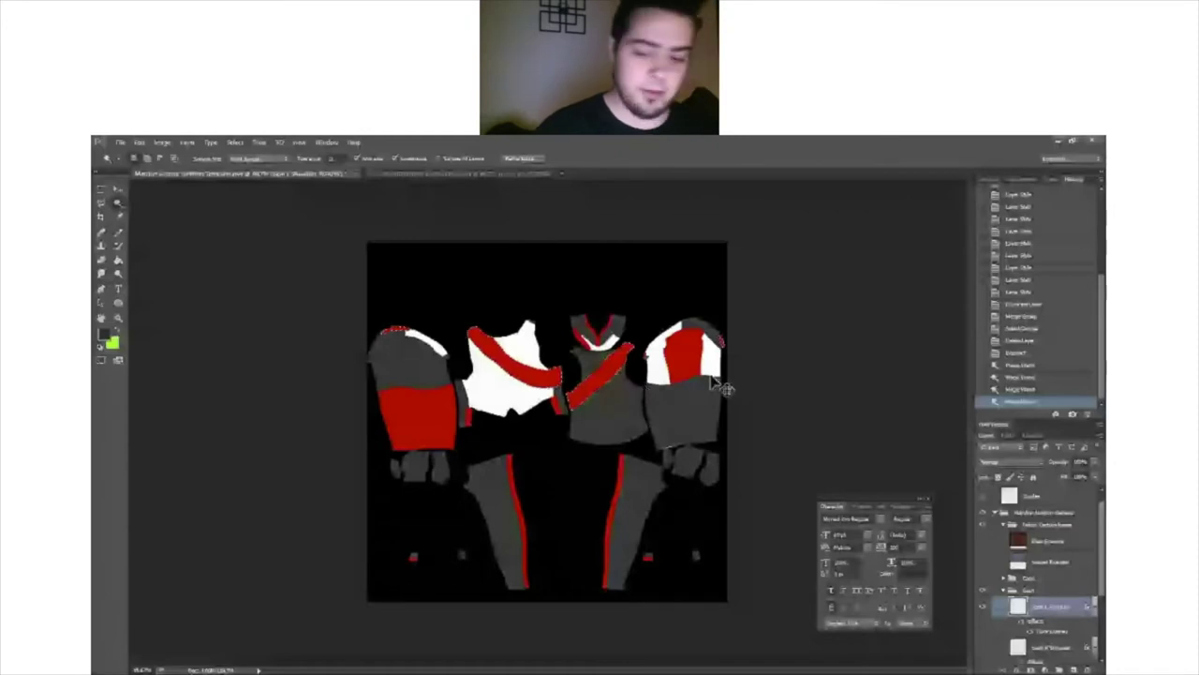
{"action": "key", "text": "ctrl+plus"}
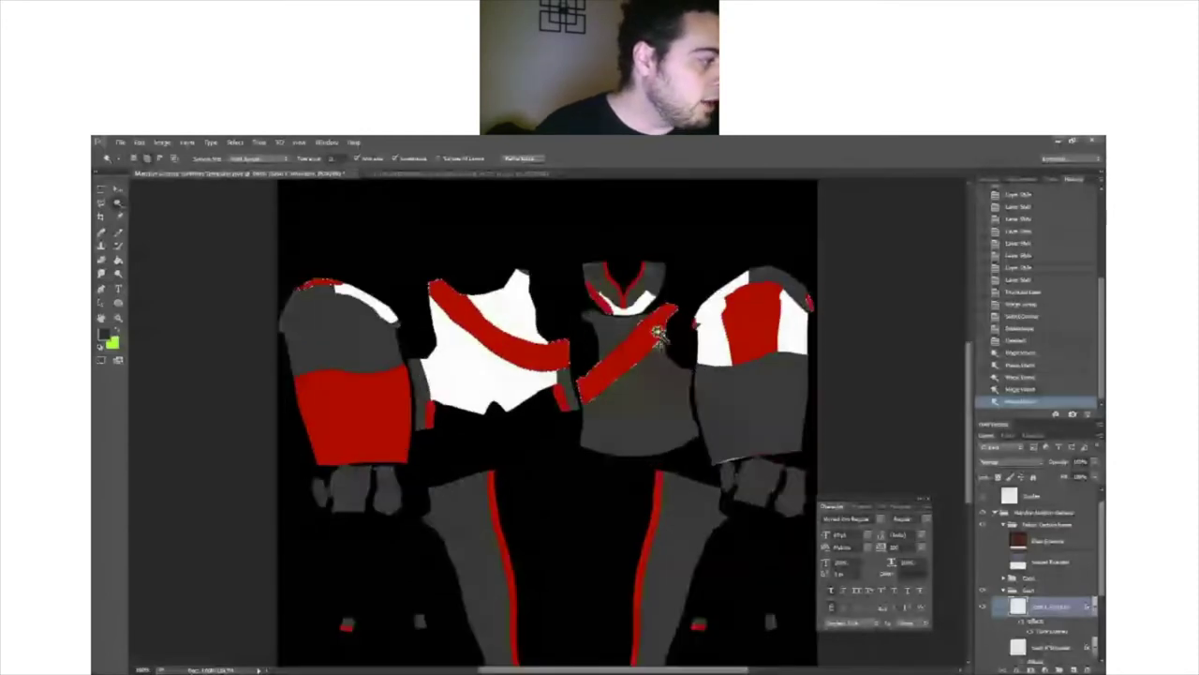
{"action": "left_click", "coordinate": [701, 380]}
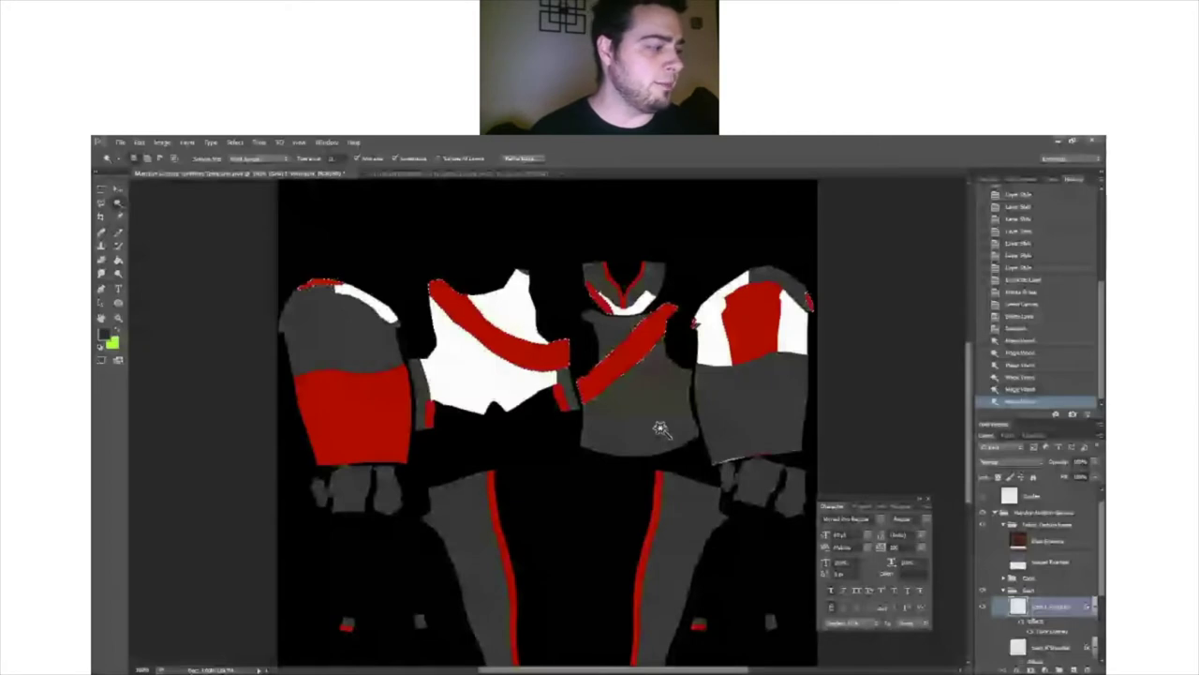
{"action": "key", "text": "ctrl+minus"}
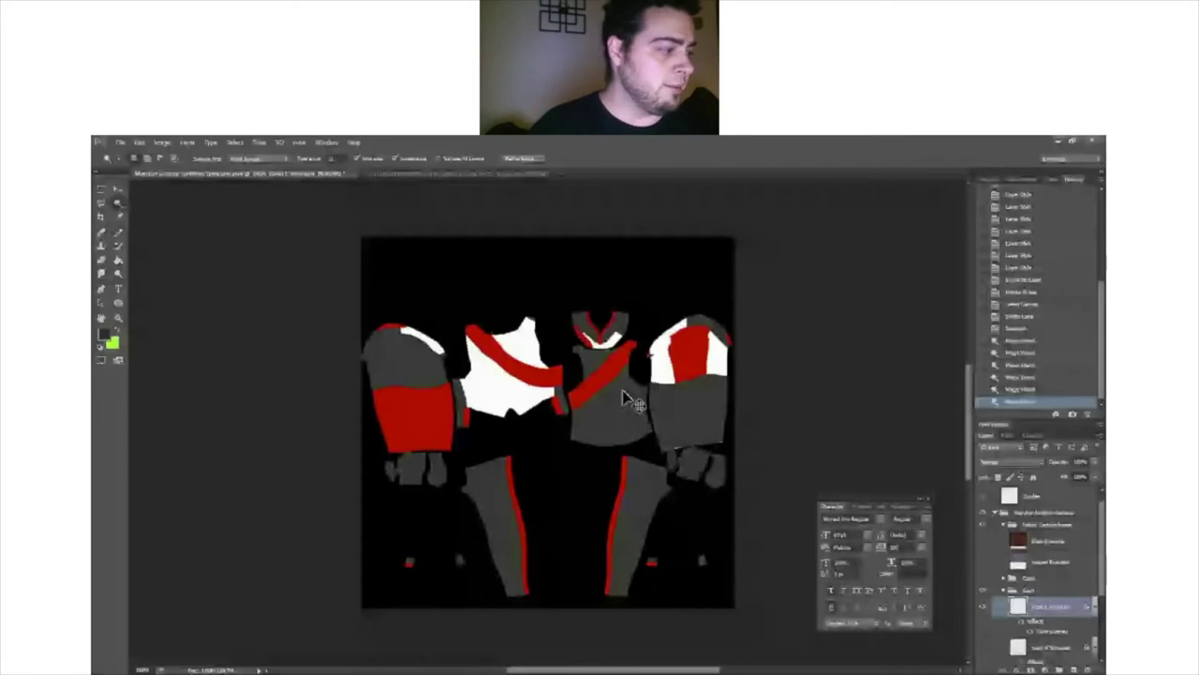
{"action": "key", "text": "ctrl+minus"}
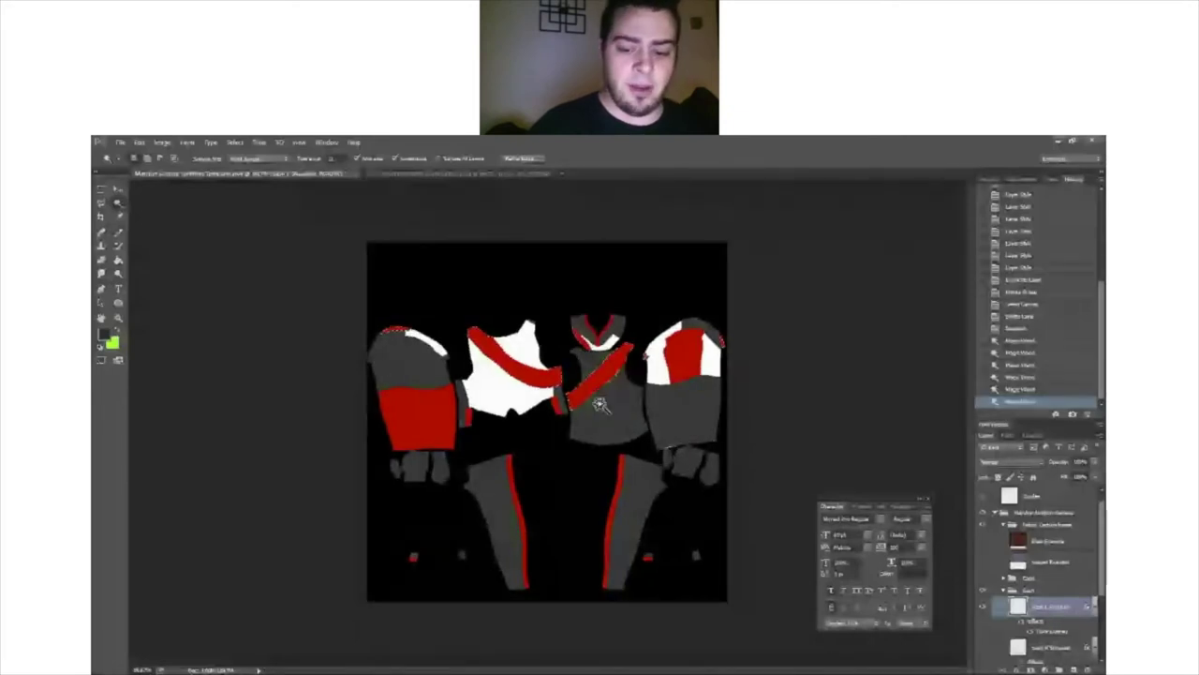
{"action": "key", "text": "ctrl+plus"}
{"action": "key", "text": "ctrl+plus"}
{"action": "key", "text": "ctrl+plus"}
{"action": "key", "text": "ctrl+plus"}
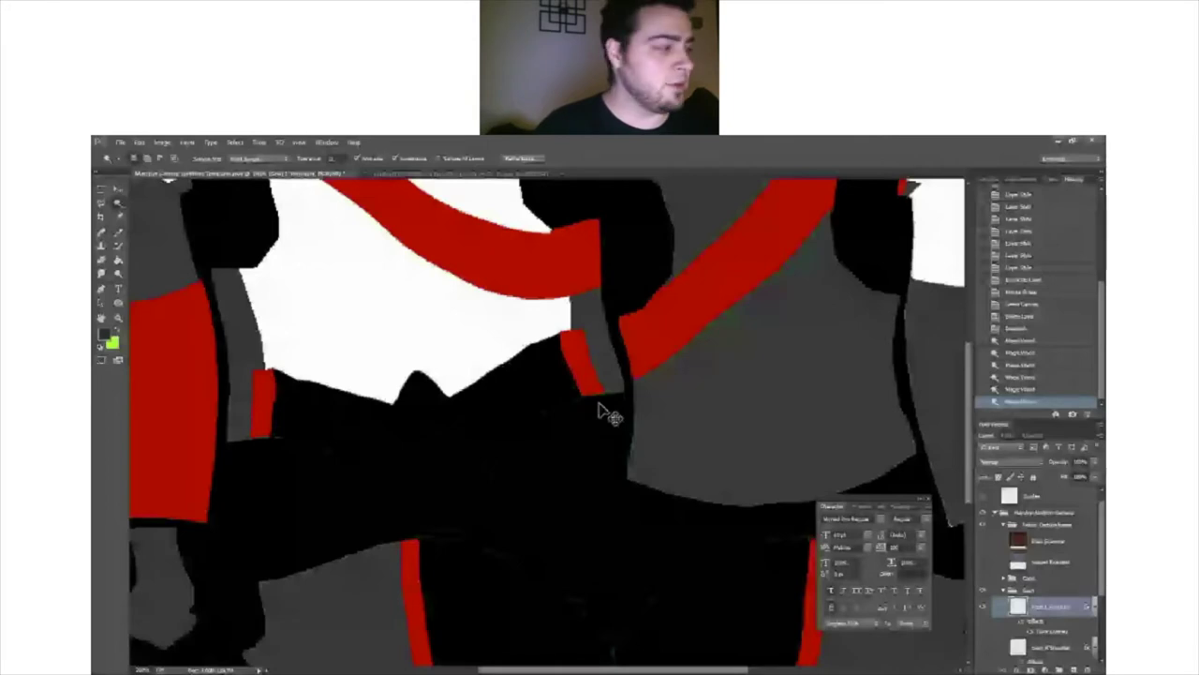
{"action": "key", "text": "ctrl+0"}
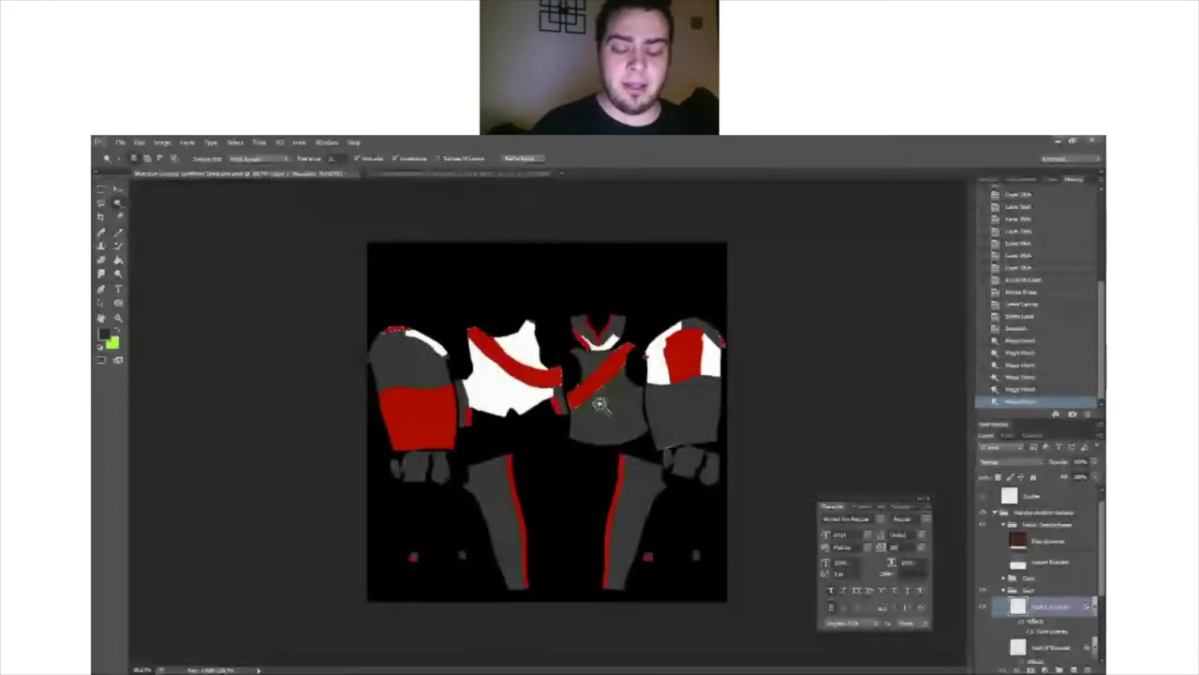
{"action": "left_click", "coordinate": [580, 342]}
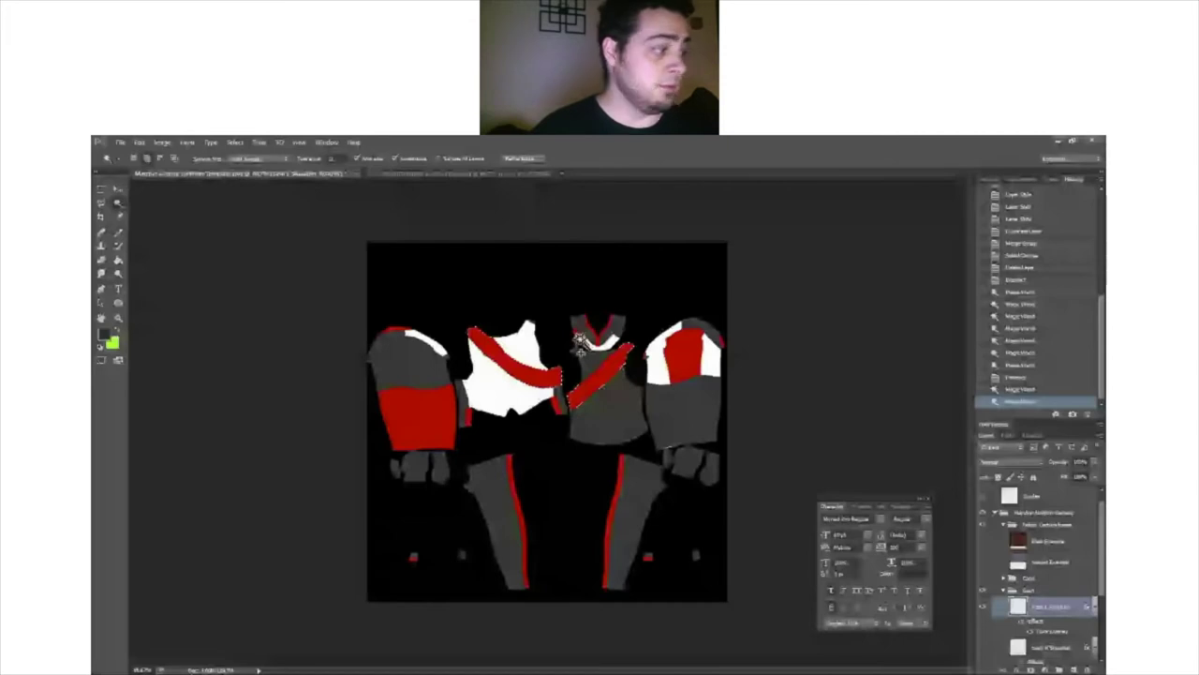
{"action": "key", "text": "ctrl+d"}
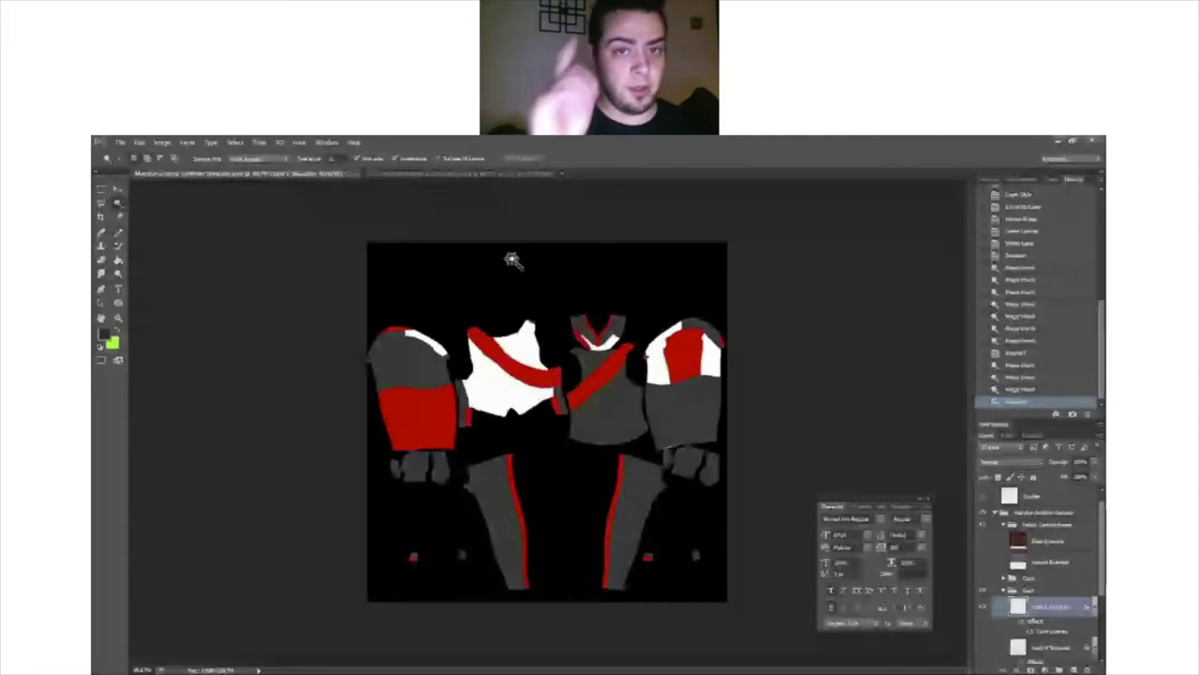
Step: Try selecting the empty area around the sash pieces, invert that selection, and clear it
{"action": "left_click", "coordinate": [512, 260]}
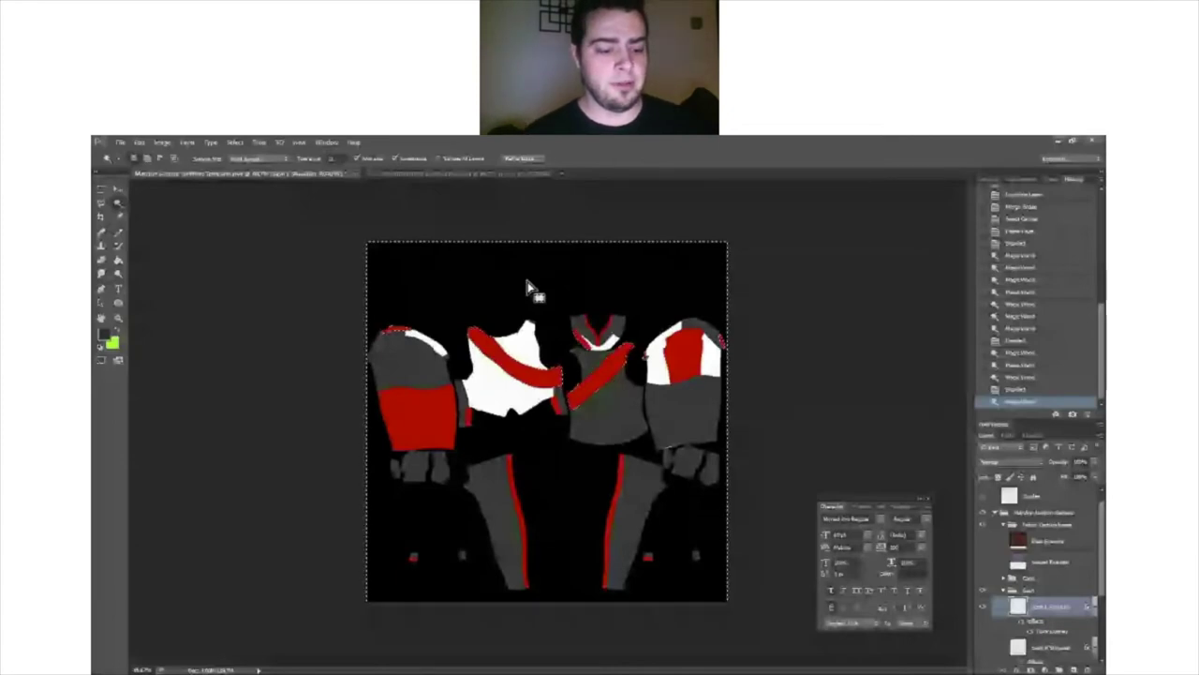
{"action": "key", "text": "h"}
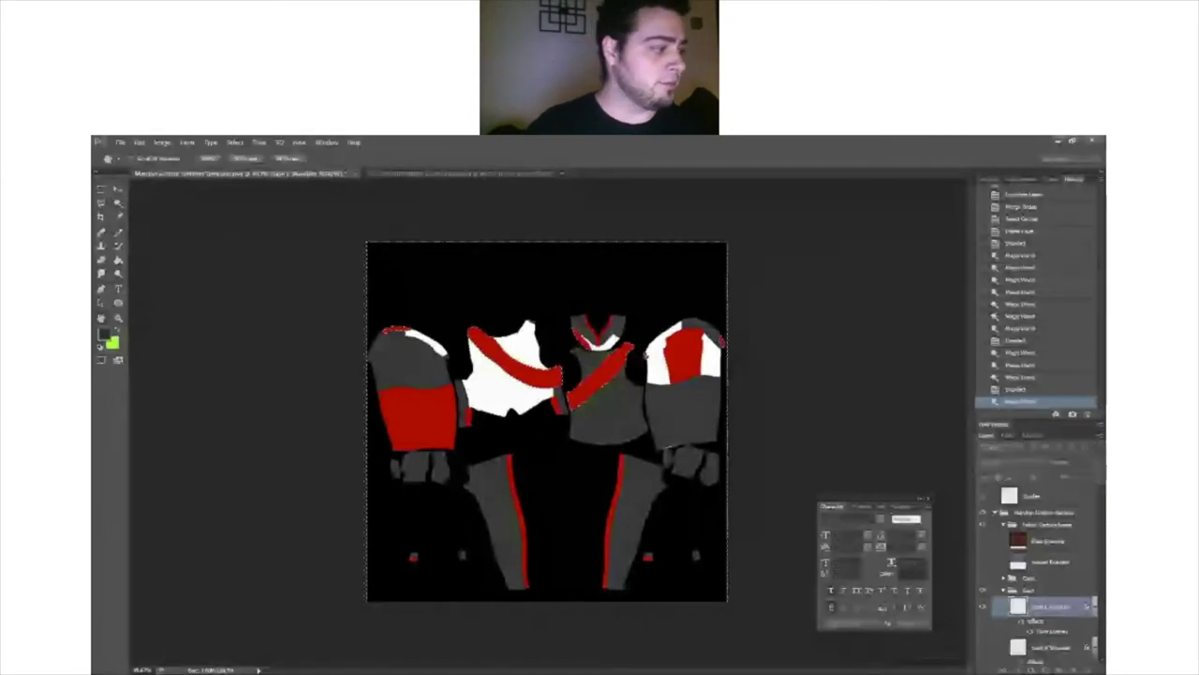
{"action": "key", "text": "w"}
{"action": "key", "text": "ctrl+shift+d"}
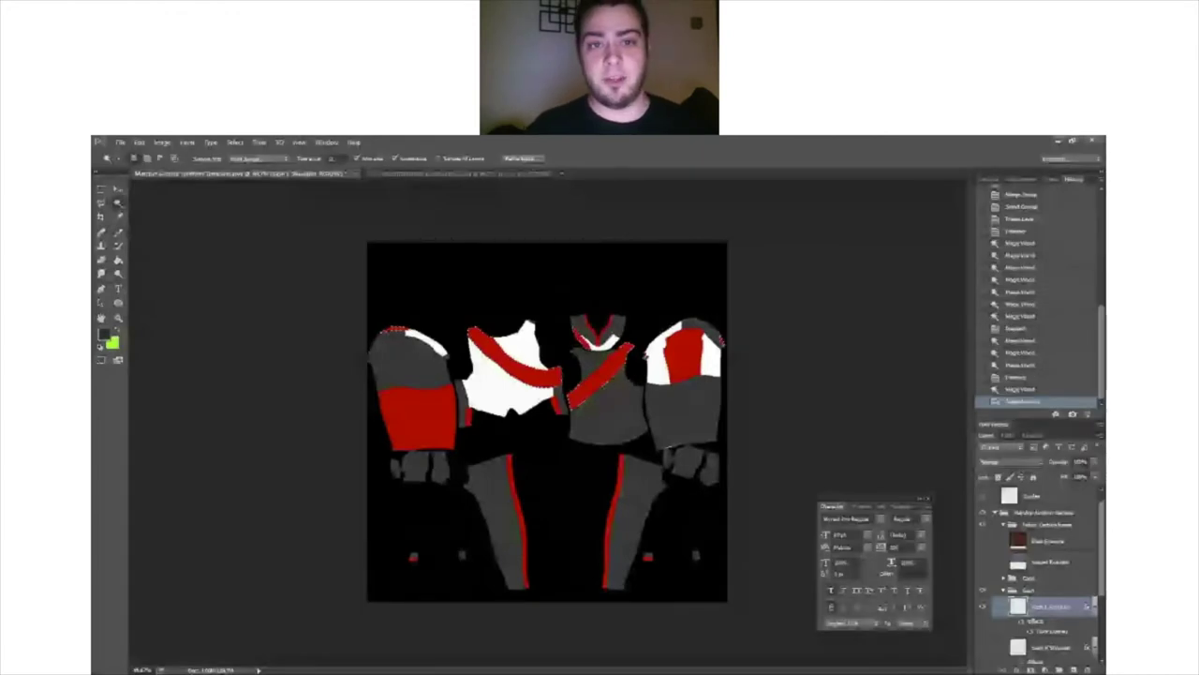
{"action": "key", "text": "ctrl+d"}
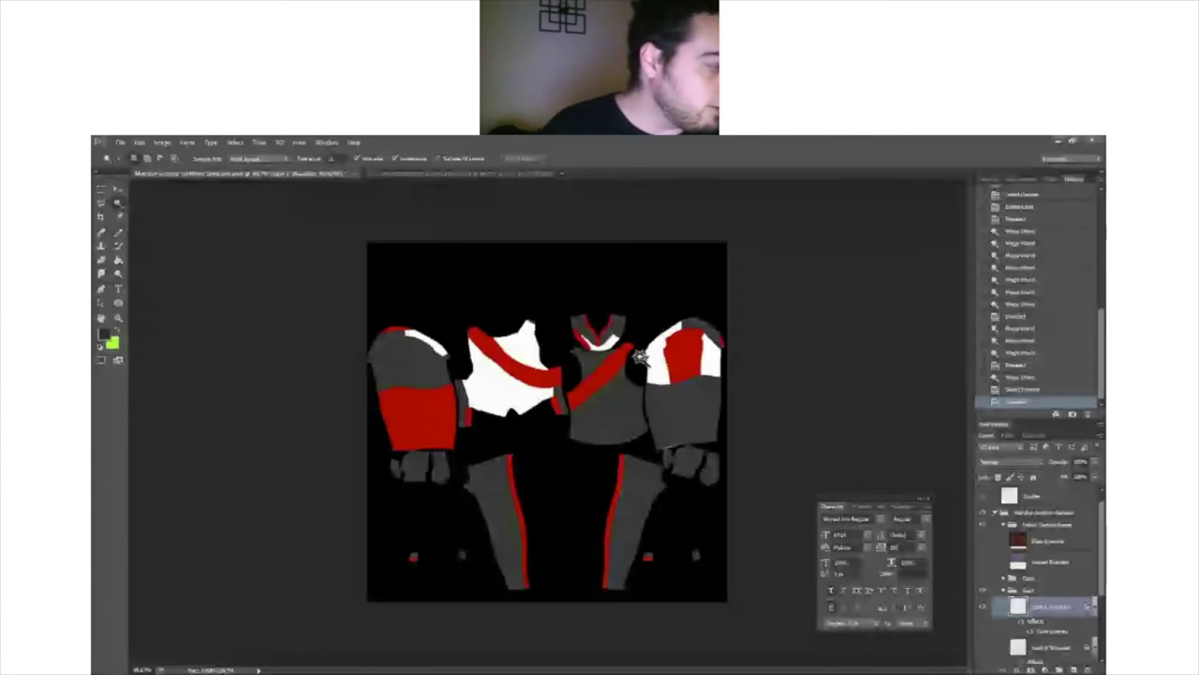
Step: Select all the sash layer's pieces at once by Magic Wand selecting the empty surroundings and inverting the selection
{"action": "left_click", "coordinate": [657, 364]}
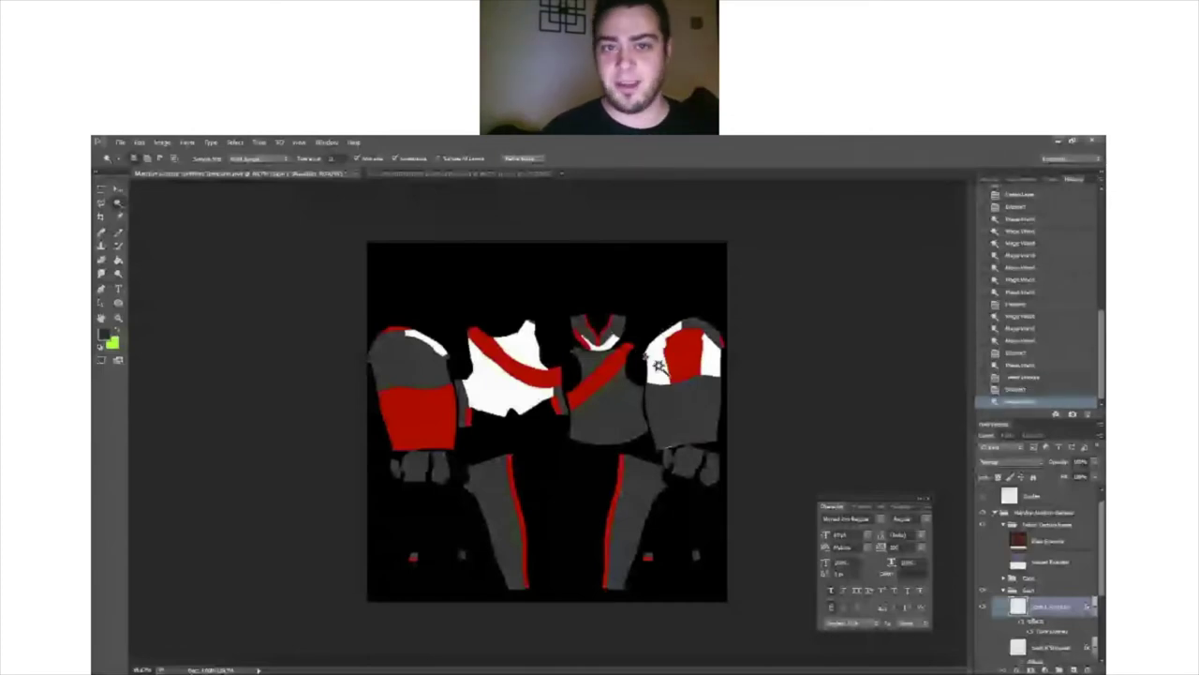
{"action": "key", "text": "ctrl+d"}
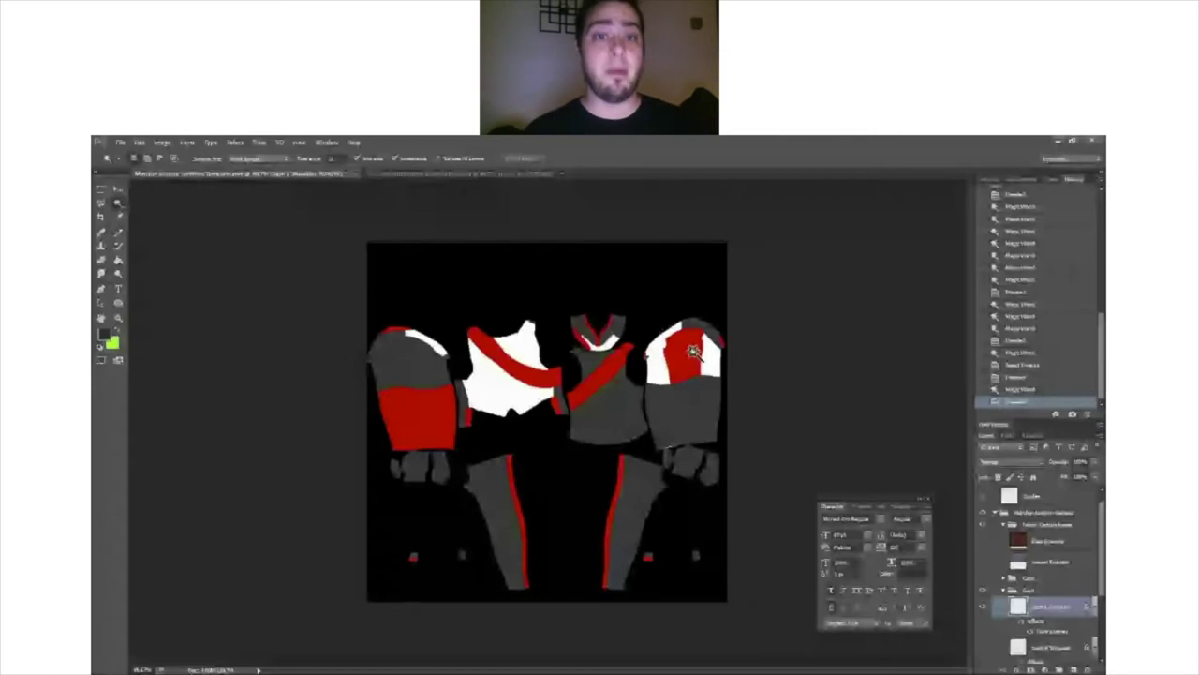
{"action": "left_click", "coordinate": [632, 260]}
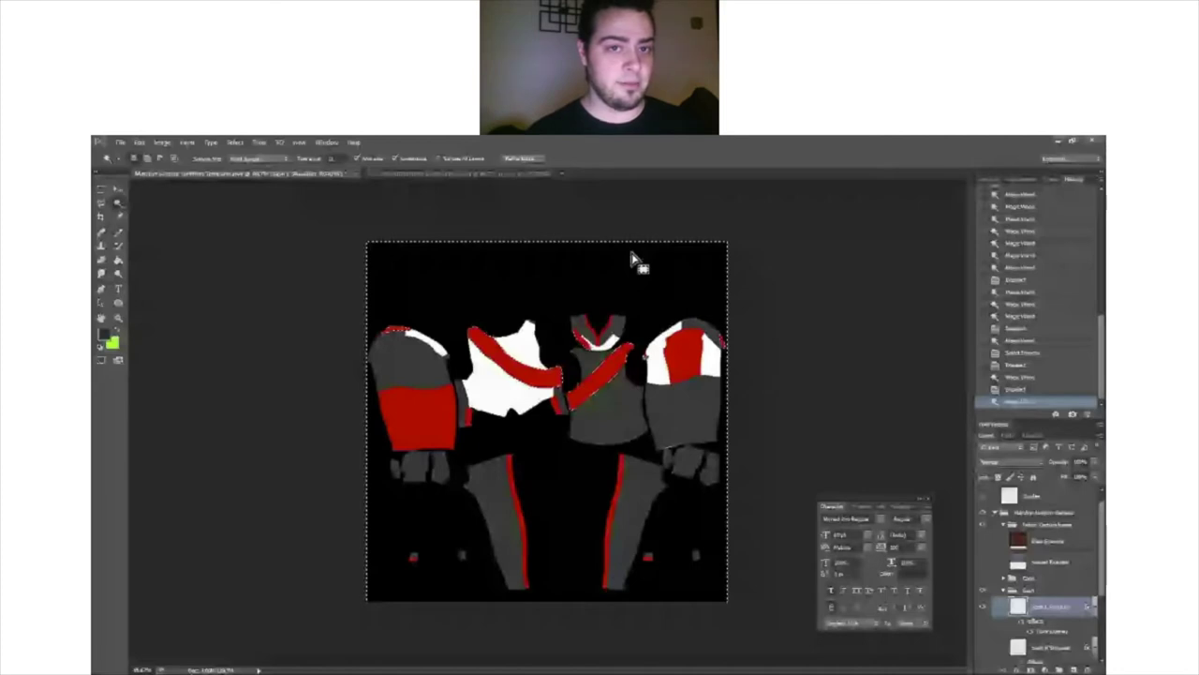
{"action": "key", "text": "ctrl+d"}
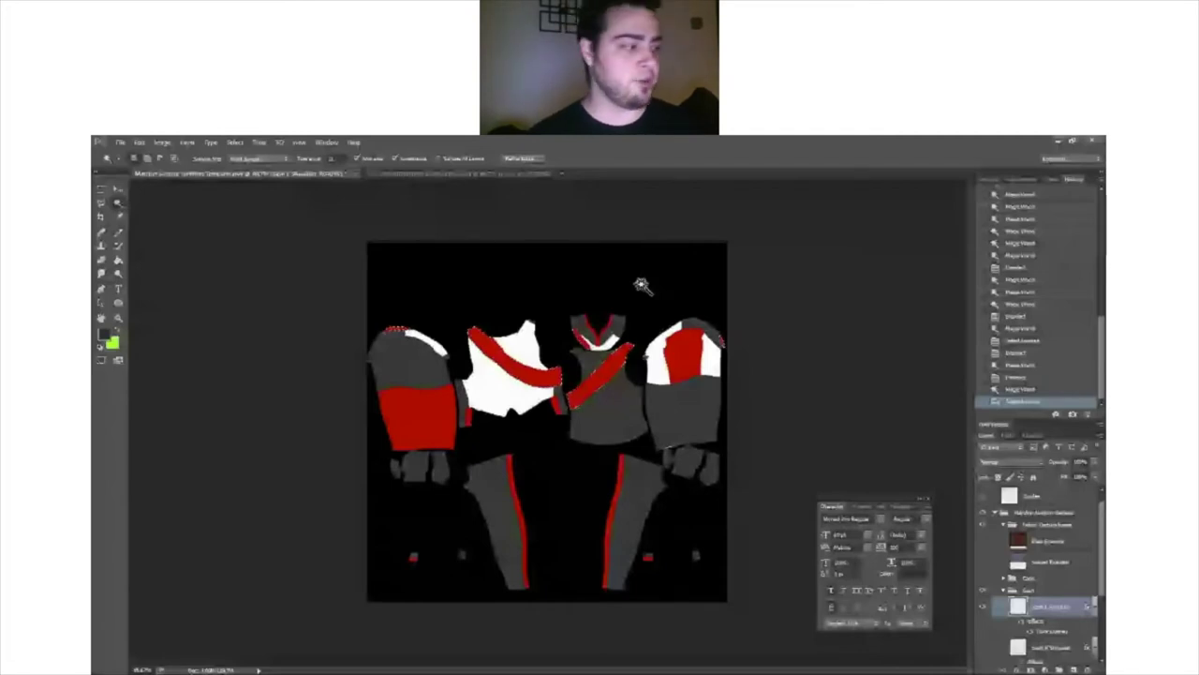
{"action": "left_click", "coordinate": [642, 285]}
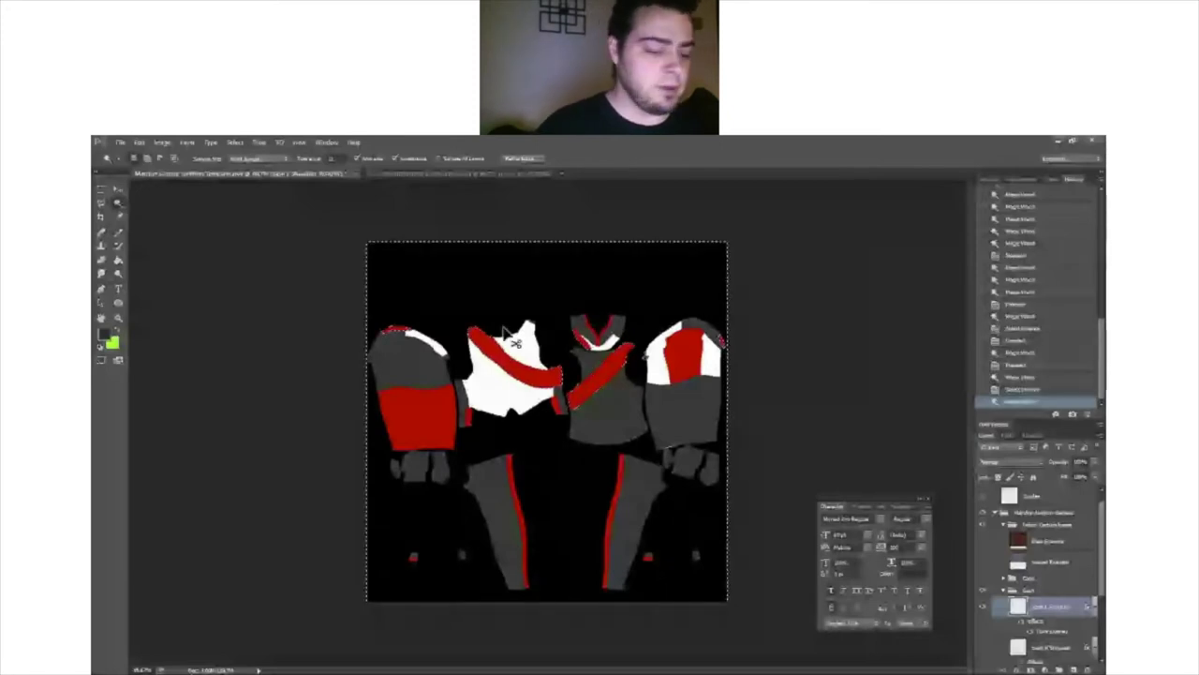
{"action": "left_click", "coordinate": [592, 401]}
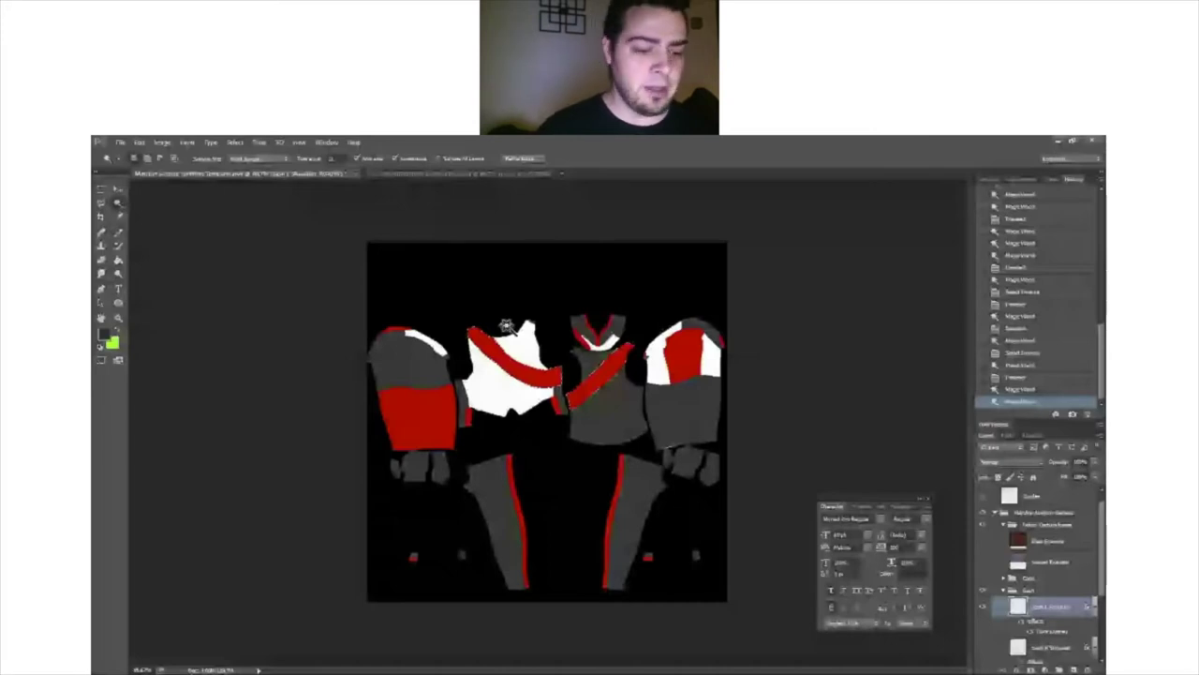
{"action": "left_click", "coordinate": [633, 267]}
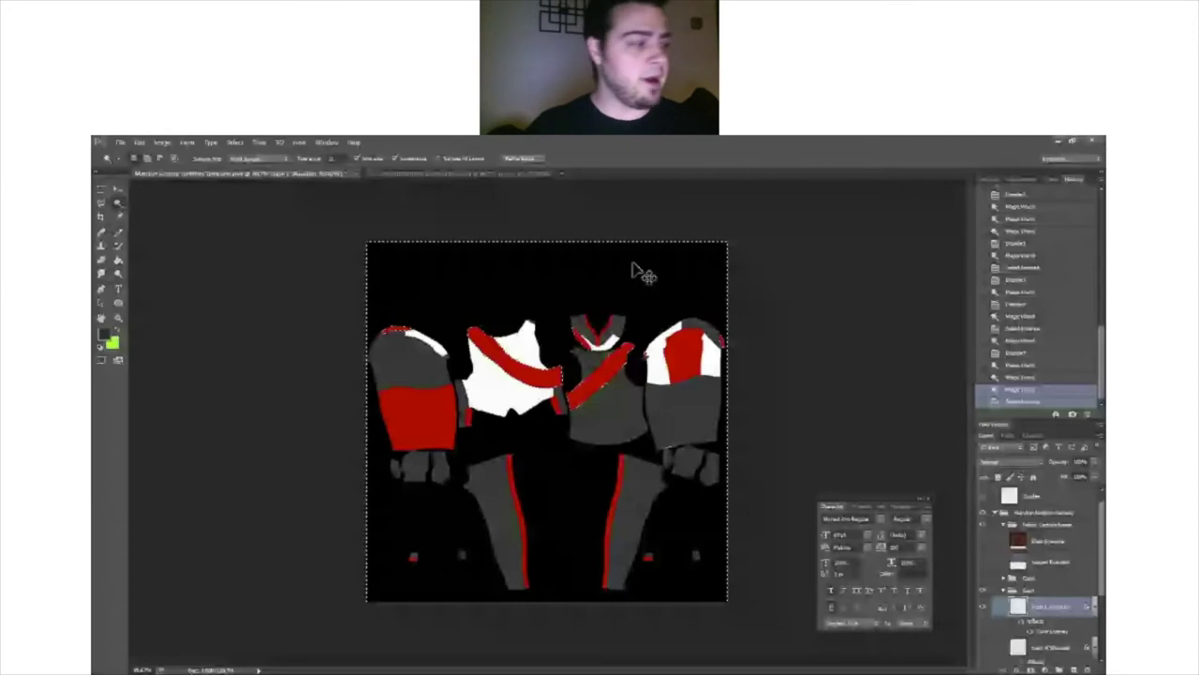
{"action": "key", "text": "ctrl+d"}
Step: Show the sequin example layer and copy its sash-shaped selected area to a new layer
{"action": "left_click", "coordinate": [993, 562]}
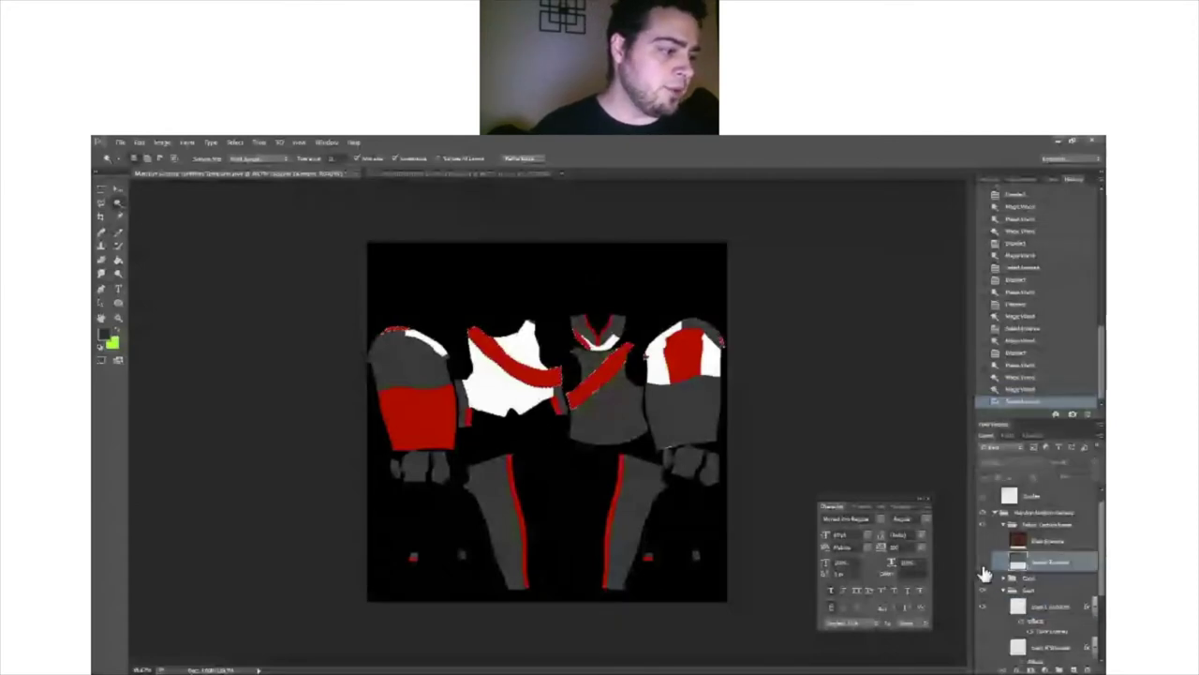
{"action": "left_click", "coordinate": [982, 561]}
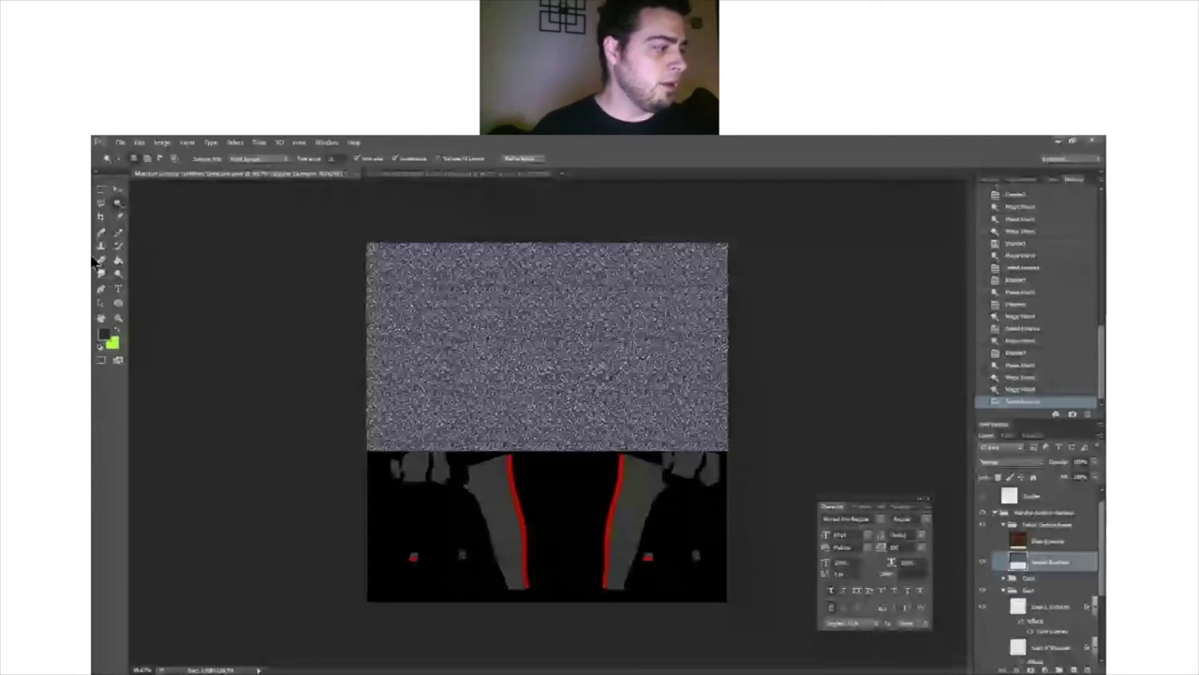
{"action": "key", "text": "ctrl+j"}
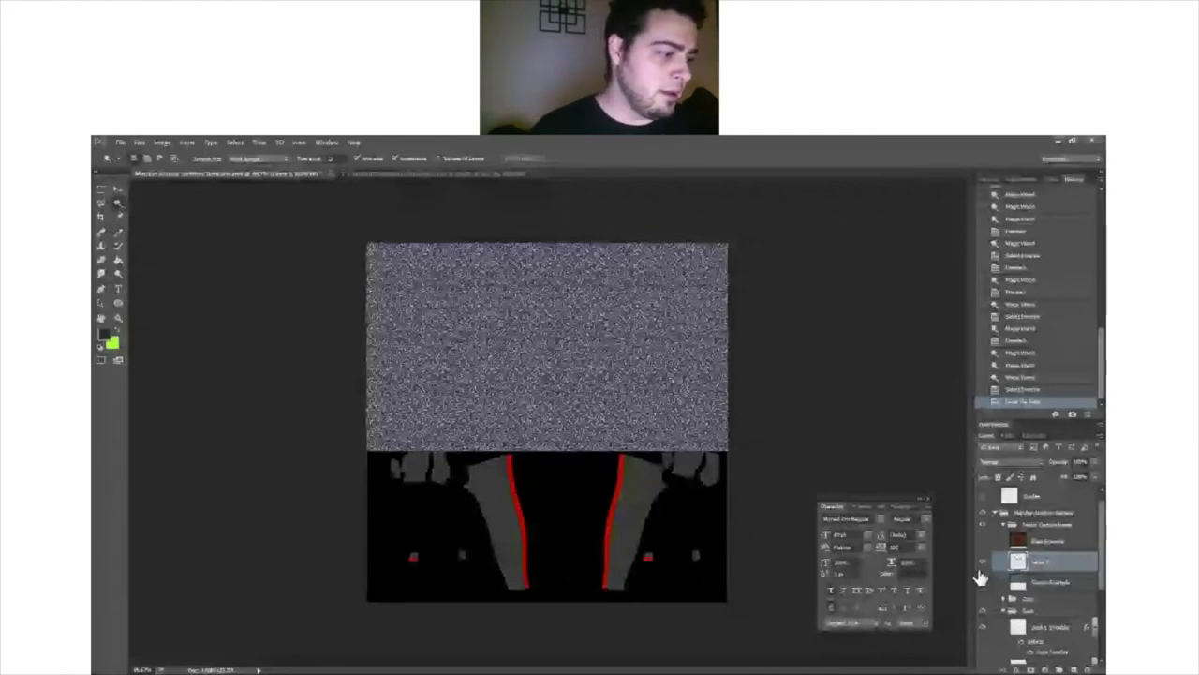
Step: Hide the full sequin example layer, move its sash-shaped copy to the top of the sash group, and start renaming it
{"action": "left_click_drag", "start_coordinate": [980, 578], "coordinate": [1060, 597]}
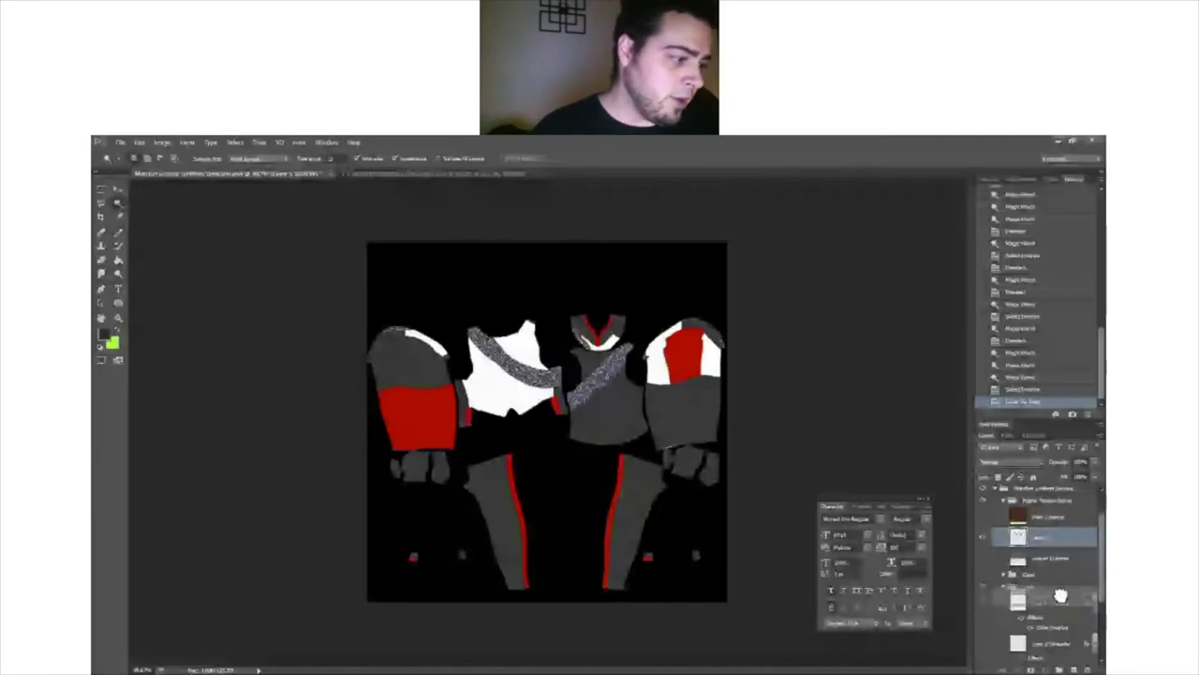
{"action": "left_click_drag", "start_coordinate": [1060, 597], "coordinate": [1054, 583]}
{"action": "double_click", "coordinate": [1040, 582]}
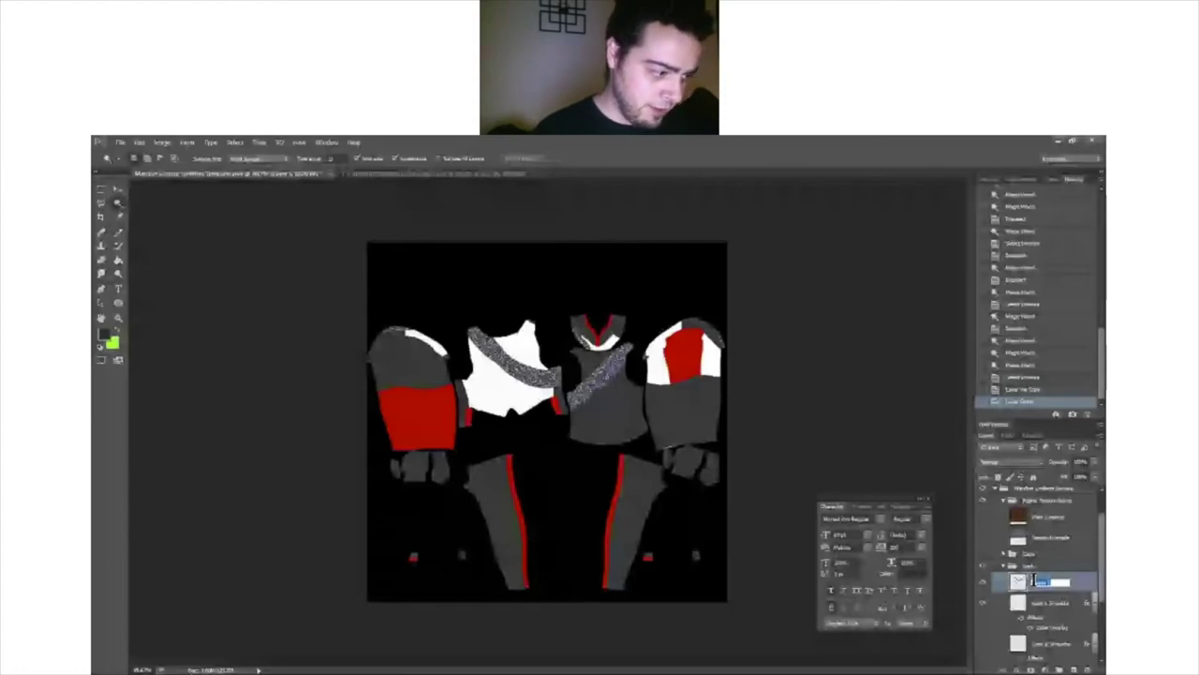
Step: Name the sash-shaped sequin copy "Sash sequin" and set its blend mode to Multiply
{"action": "left_click", "coordinate": [1001, 463]}
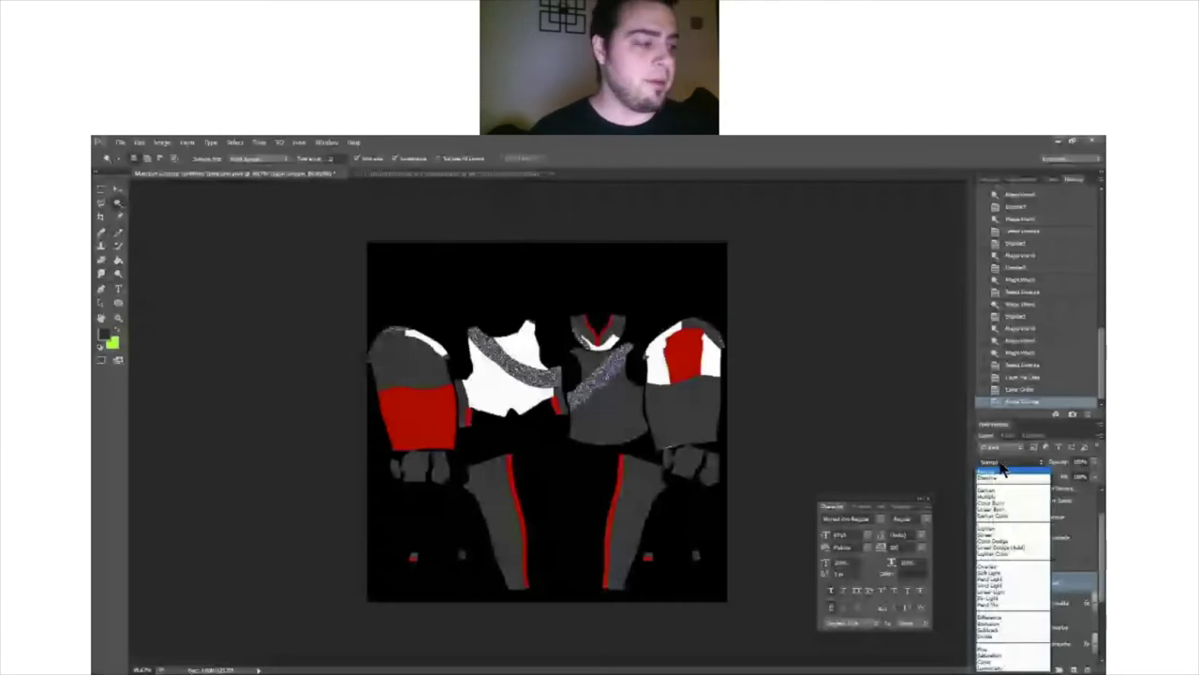
{"action": "left_click", "coordinate": [991, 496]}
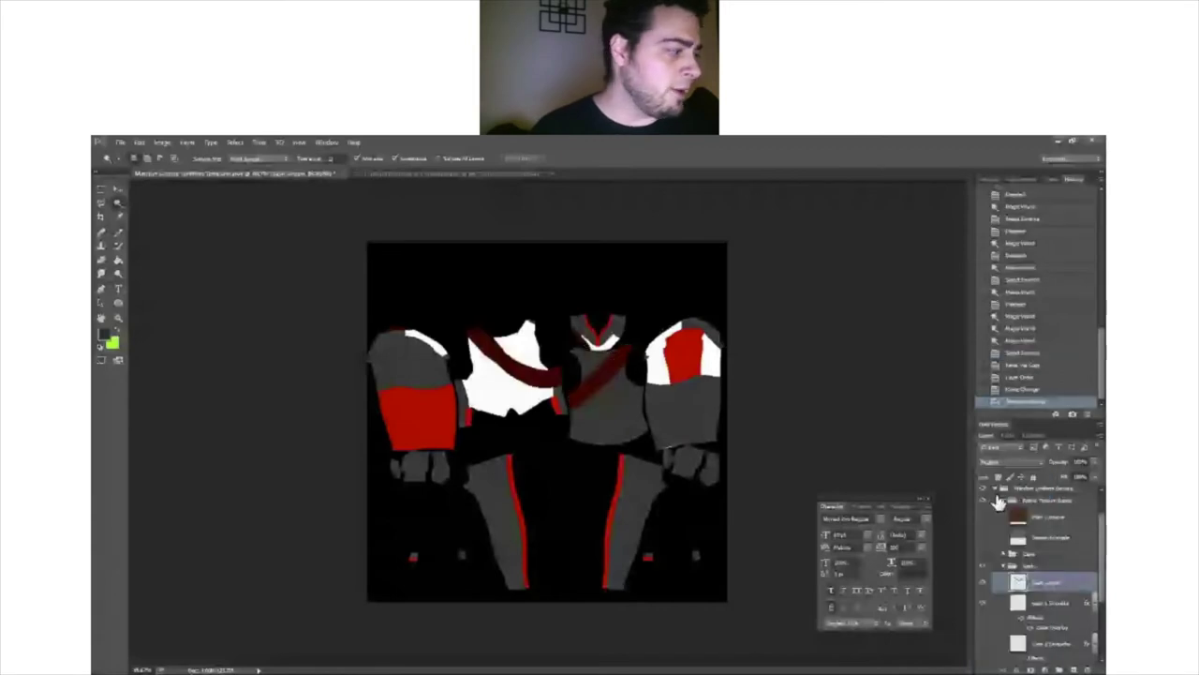
{"action": "key", "text": "ctrl+plus"}
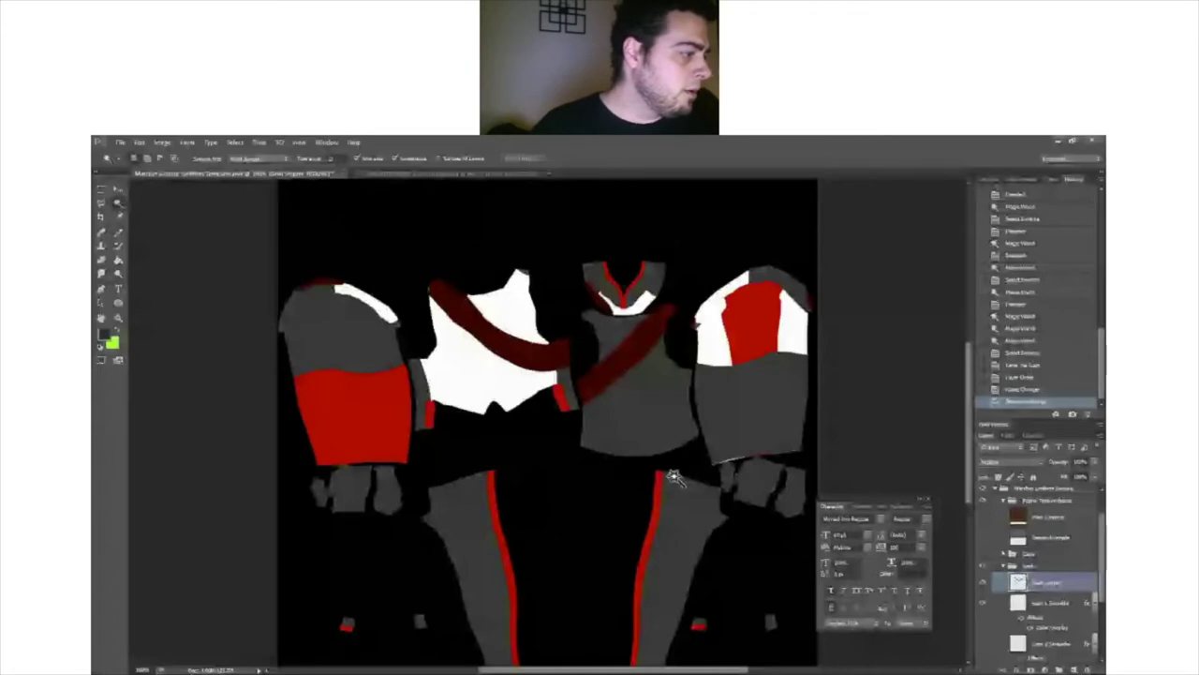
Step: Try the Overlay and Multiply blend modes on the Sash sequin layer and check the sash's texture up close
{"action": "left_click", "coordinate": [984, 568]}
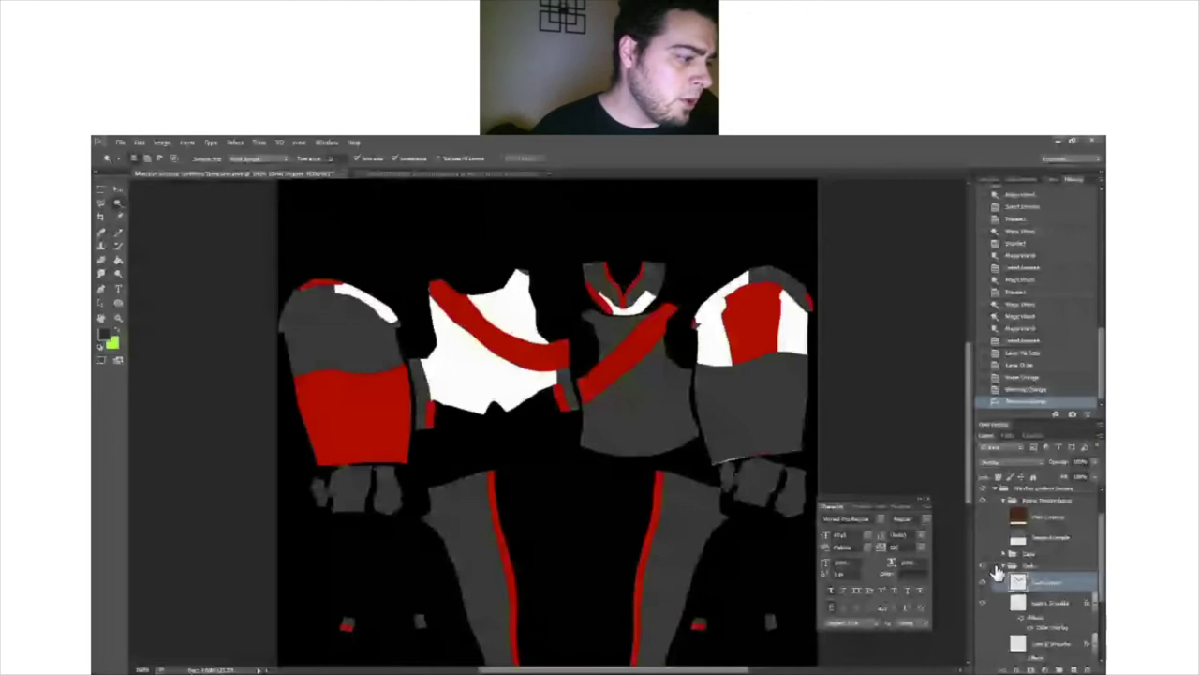
{"action": "scroll", "coordinate": [625, 546], "scroll_direction": "up", "scroll_amount": 2}
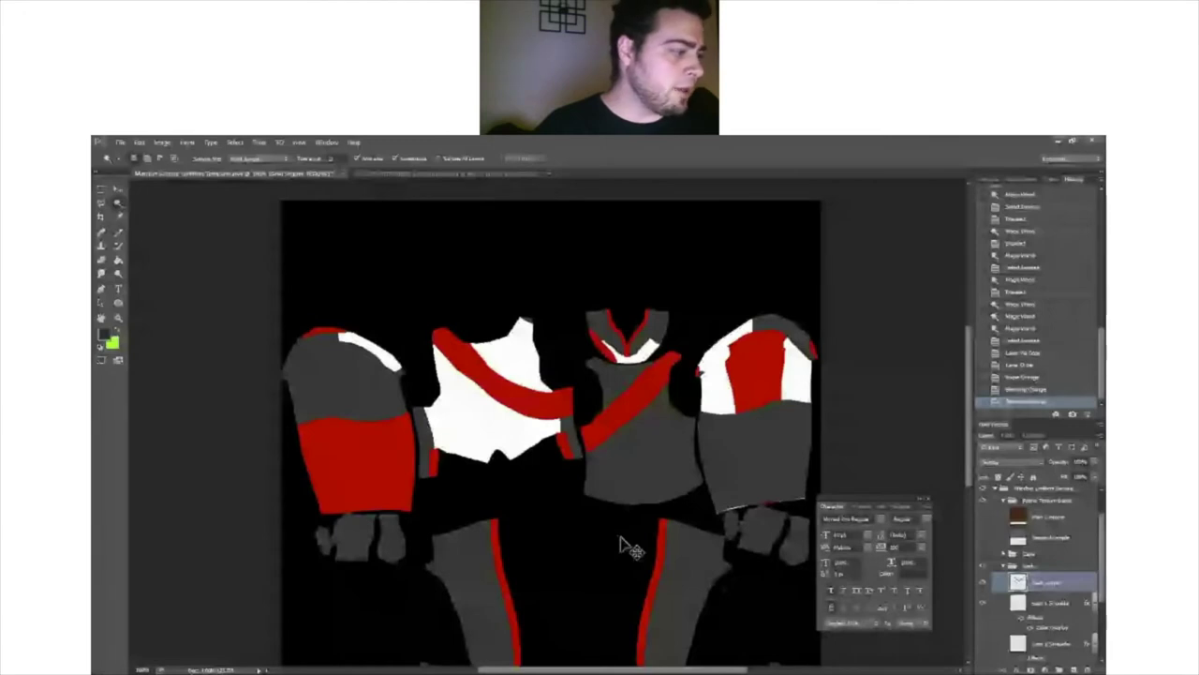
{"action": "left_click", "coordinate": [989, 500]}
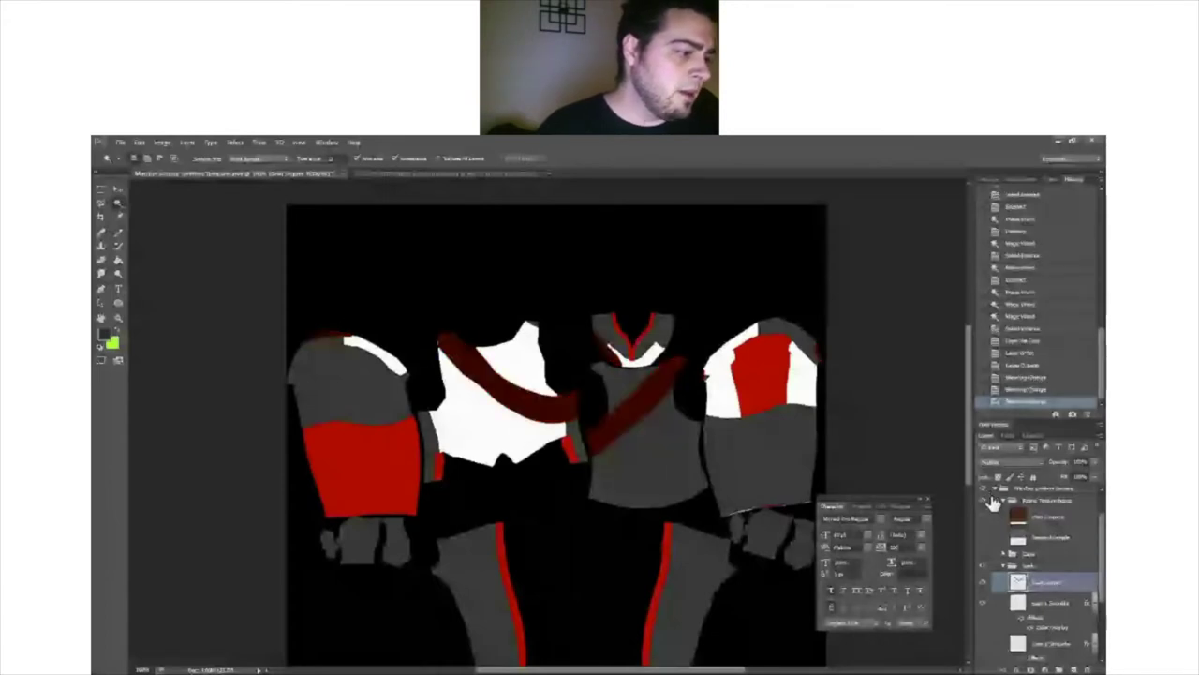
{"action": "left_click", "coordinate": [990, 501]}
{"action": "key", "text": "ctrl+plus"}
{"action": "key", "text": "ctrl+plus"}
{"action": "key", "text": "ctrl+plus"}
{"action": "key", "text": "ctrl+plus"}
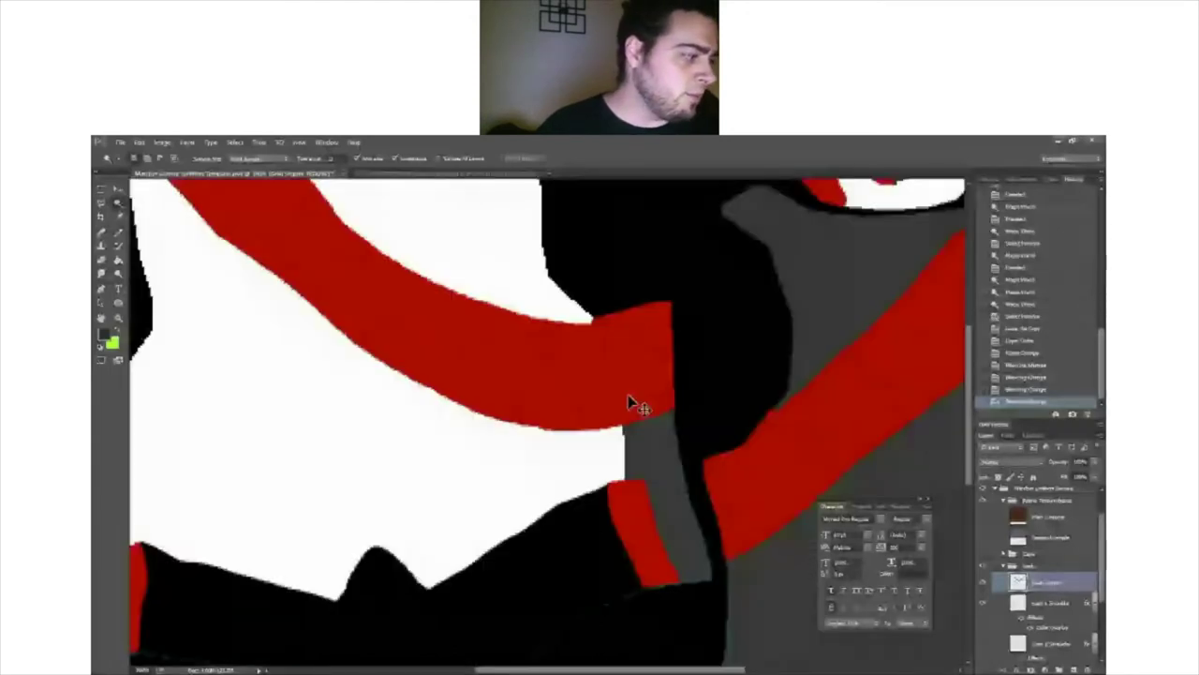
{"action": "key", "text": "ctrl+0"}
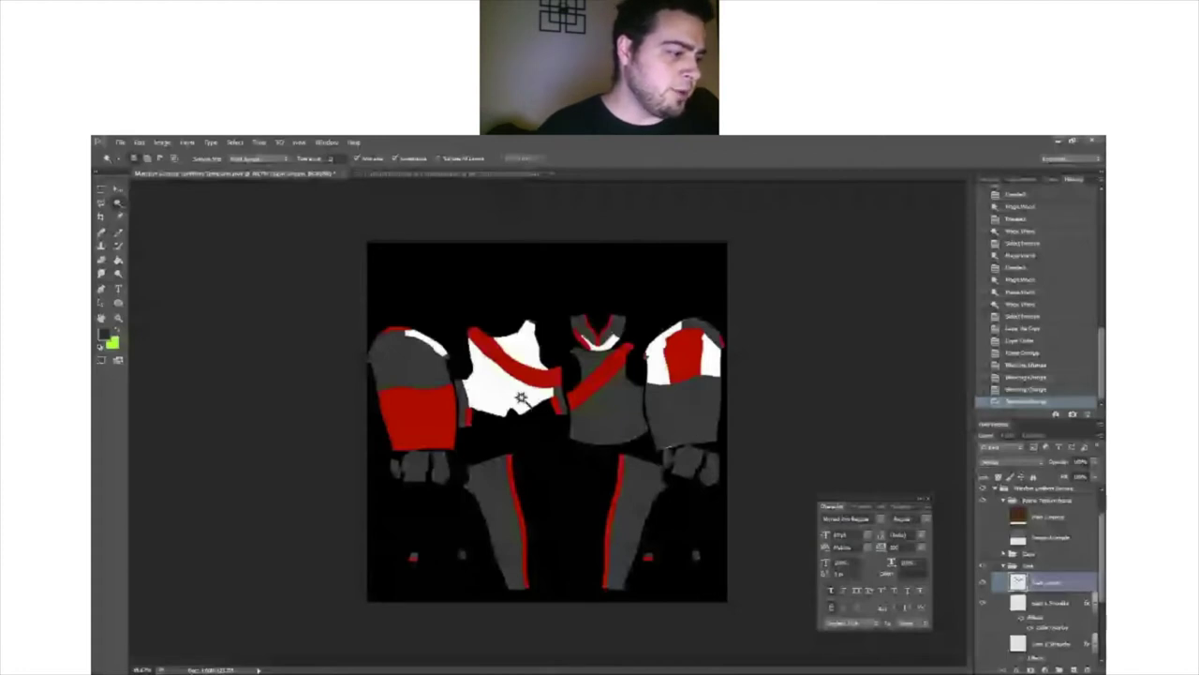
Step: Select all the coat front layer's pieces by Magic Wand selecting the empty surroundings and inverting the selection
{"action": "scroll", "coordinate": [1031, 635], "scroll_direction": "down", "scroll_amount": 3}
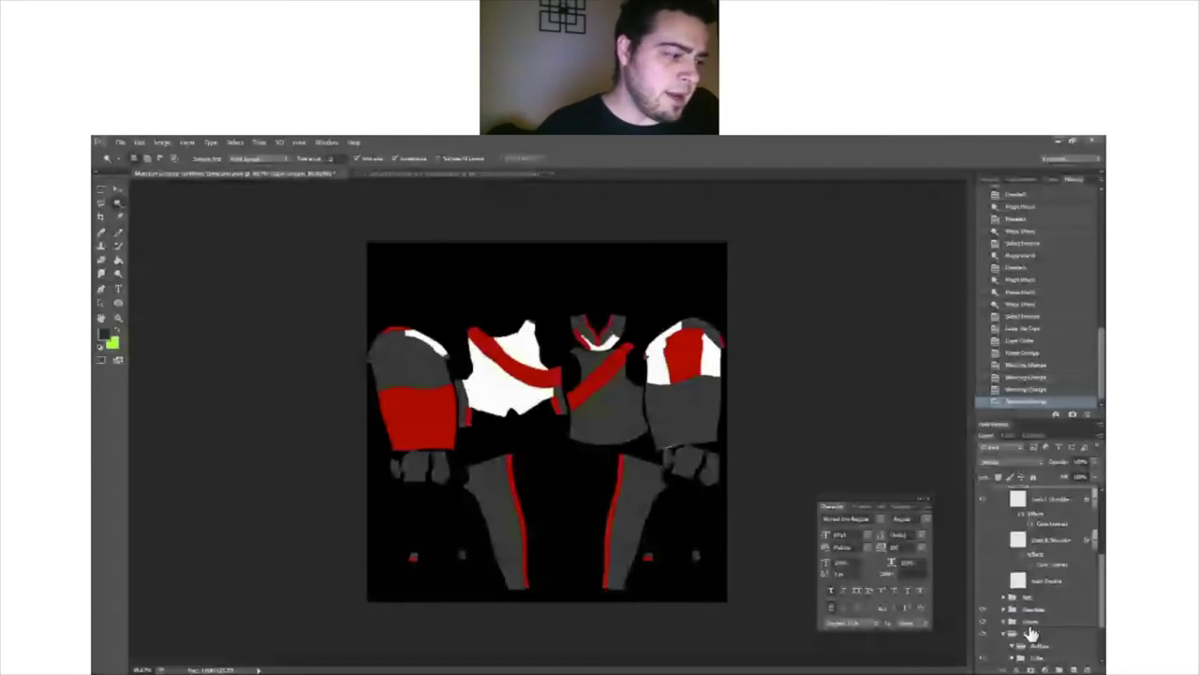
{"action": "scroll", "coordinate": [1031, 635], "scroll_direction": "down", "scroll_amount": 3}
{"action": "left_click", "coordinate": [1055, 602]}
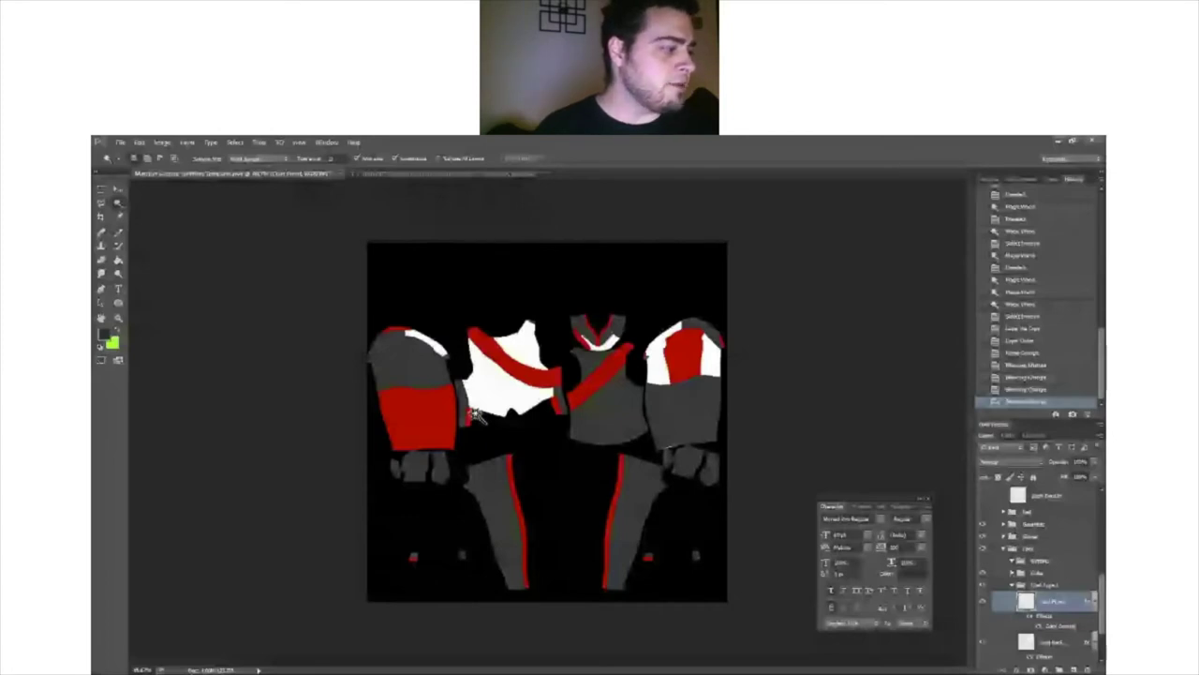
{"action": "left_click", "coordinate": [596, 486]}
{"action": "key", "text": "ctrl+shift+i"}
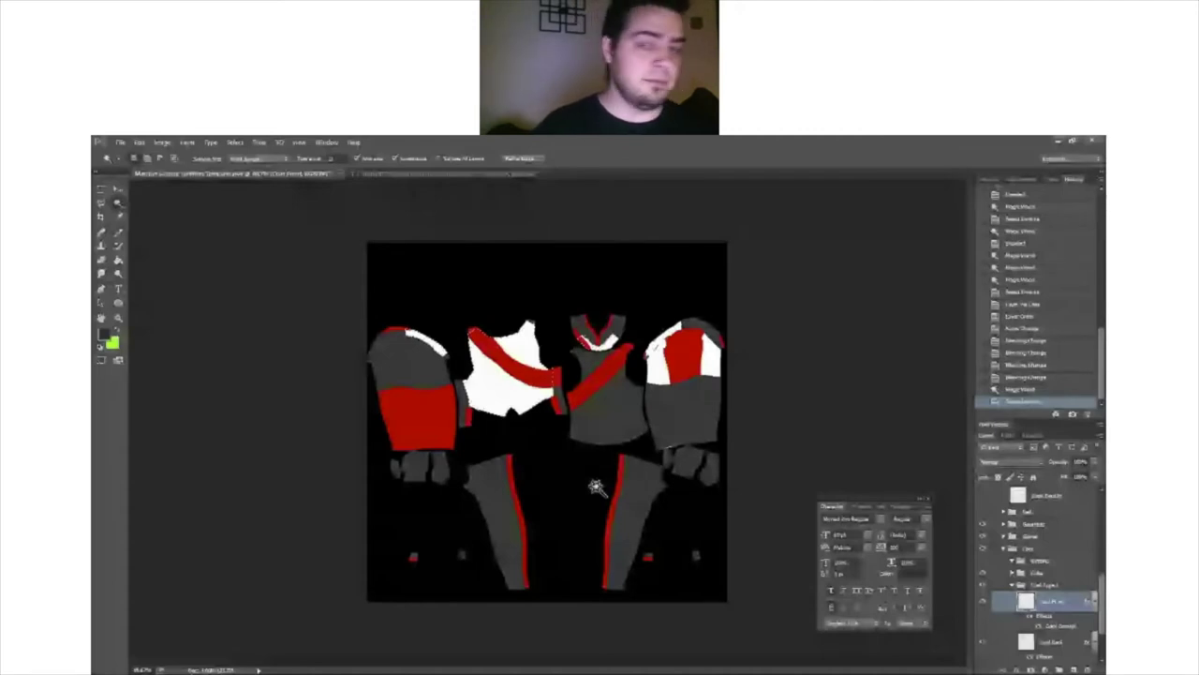
Step: Show the plaid example layer and copy its coat-front-shaped selected area to a new layer
{"action": "scroll", "coordinate": [1060, 562], "scroll_direction": "up", "scroll_amount": 5}
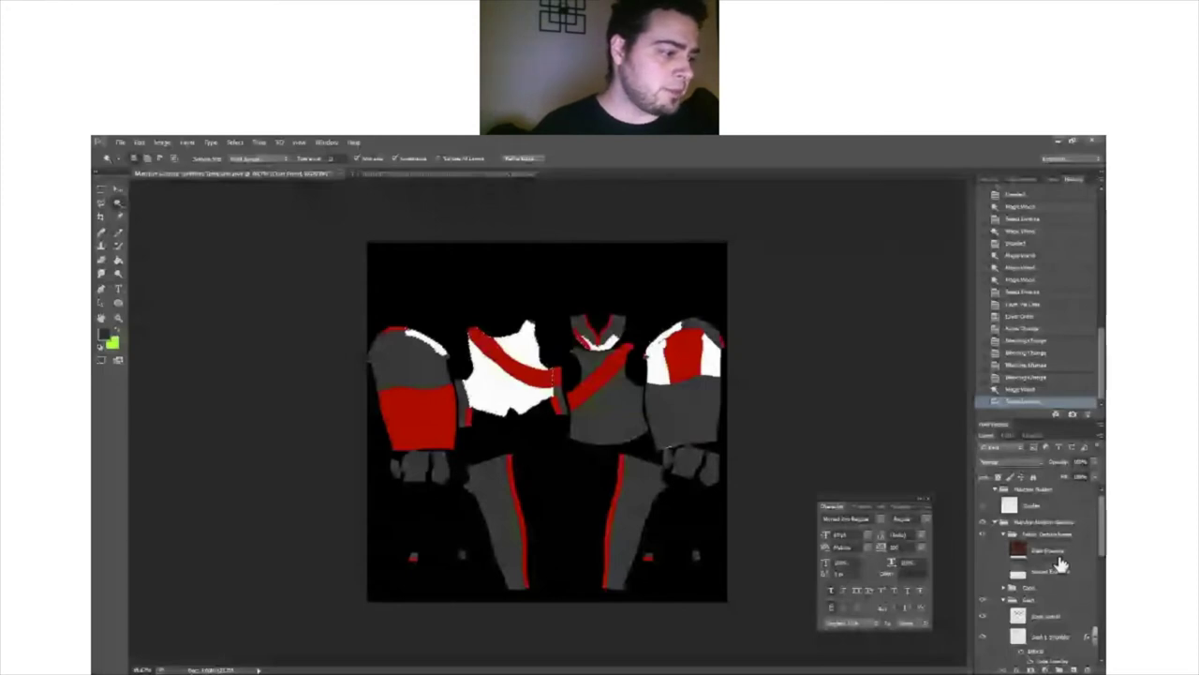
{"action": "left_click", "coordinate": [1053, 546]}
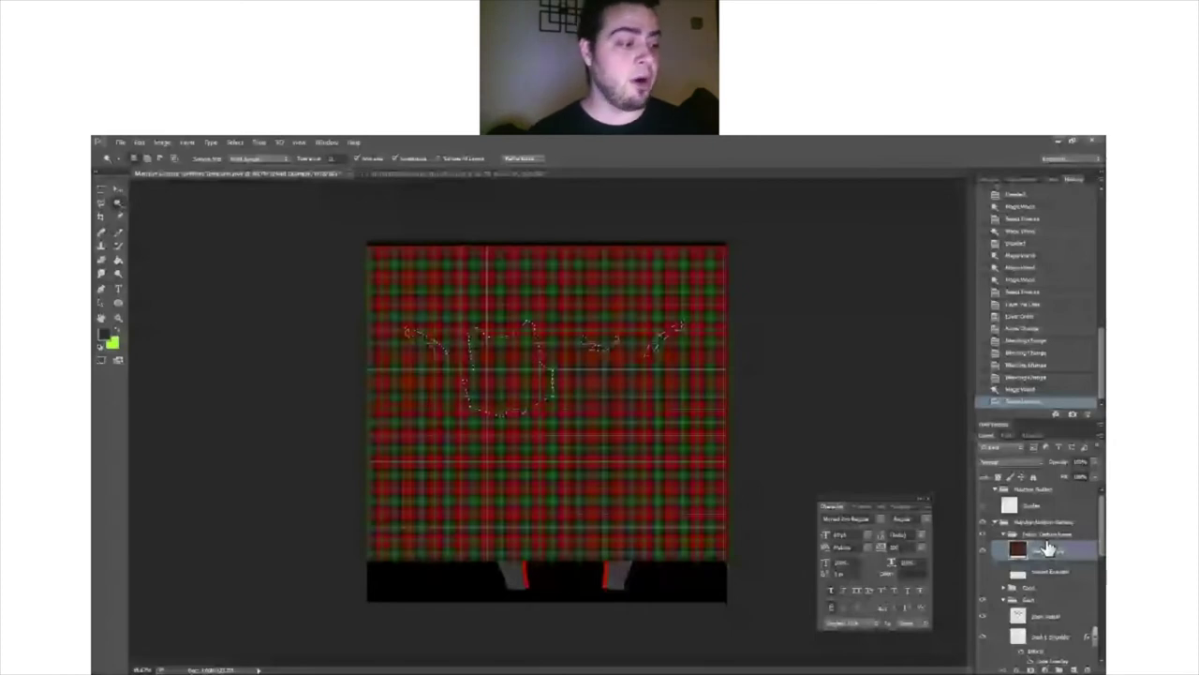
{"action": "key", "text": "ctrl+j"}
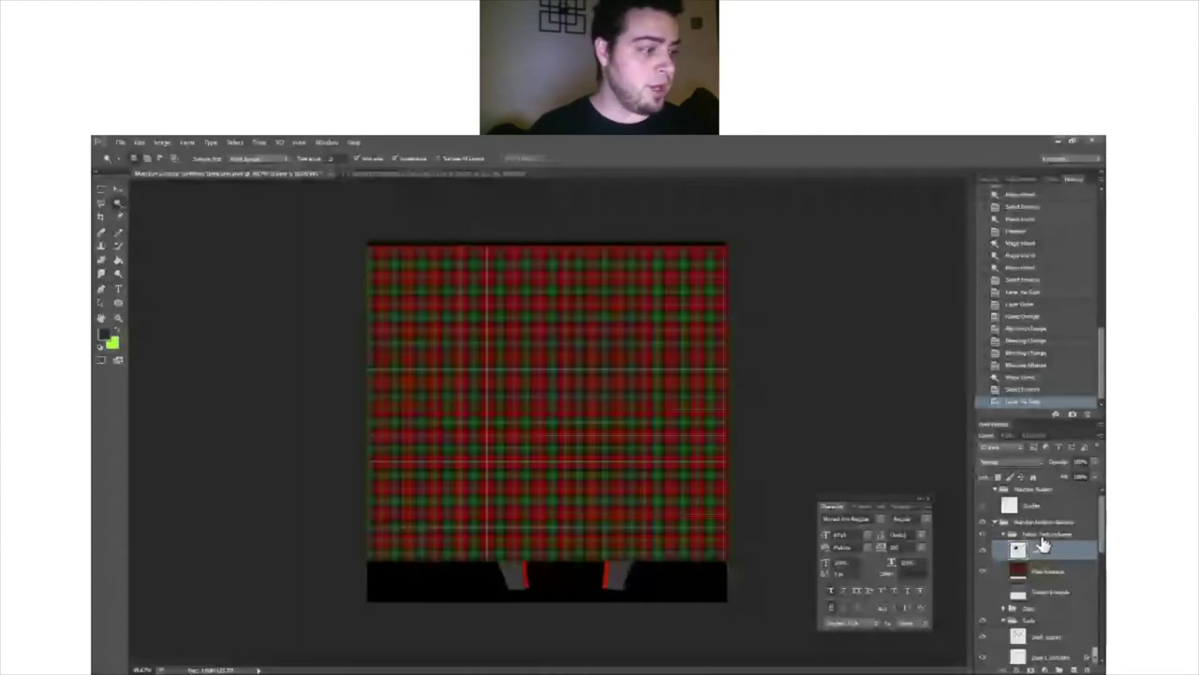
Step: Hide the full plaid example layer and move its coat-shaped copy directly above the coat front layer in the coat group
{"action": "left_click", "coordinate": [1063, 558], "text": "alt"}
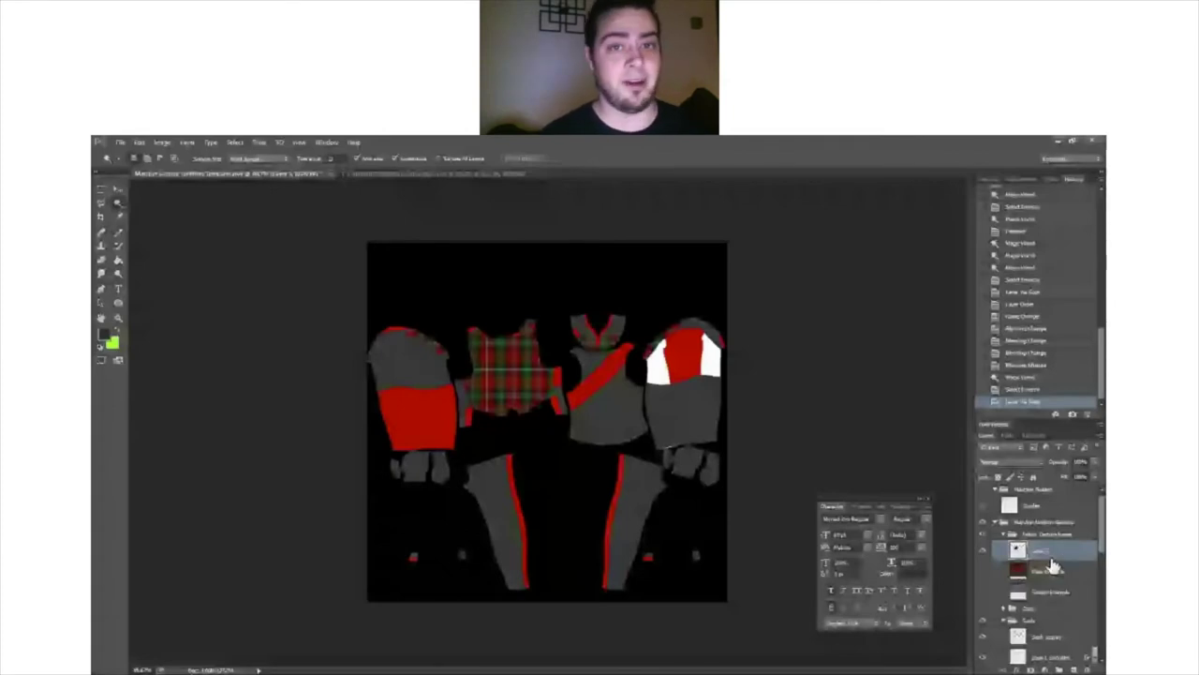
{"action": "left_click_drag", "start_coordinate": [1052, 565], "coordinate": [1037, 637]}
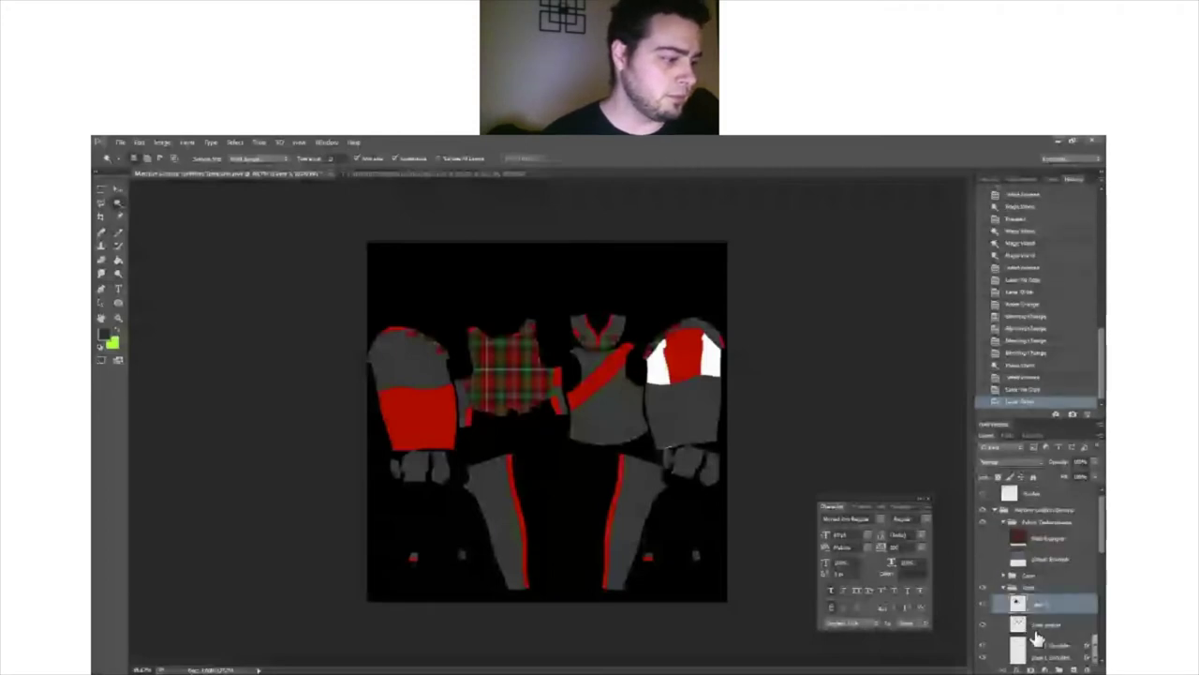
{"action": "scroll", "coordinate": [1040, 640], "scroll_direction": "down", "scroll_amount": 3}
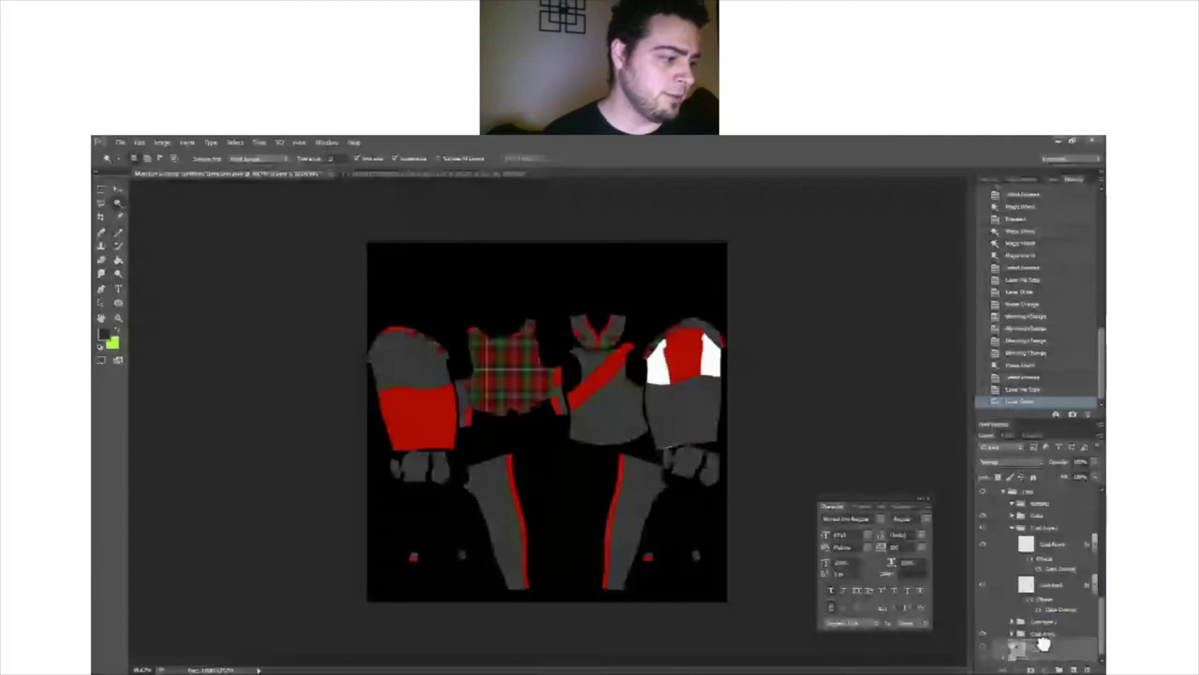
{"action": "key", "text": "ctrl+v"}
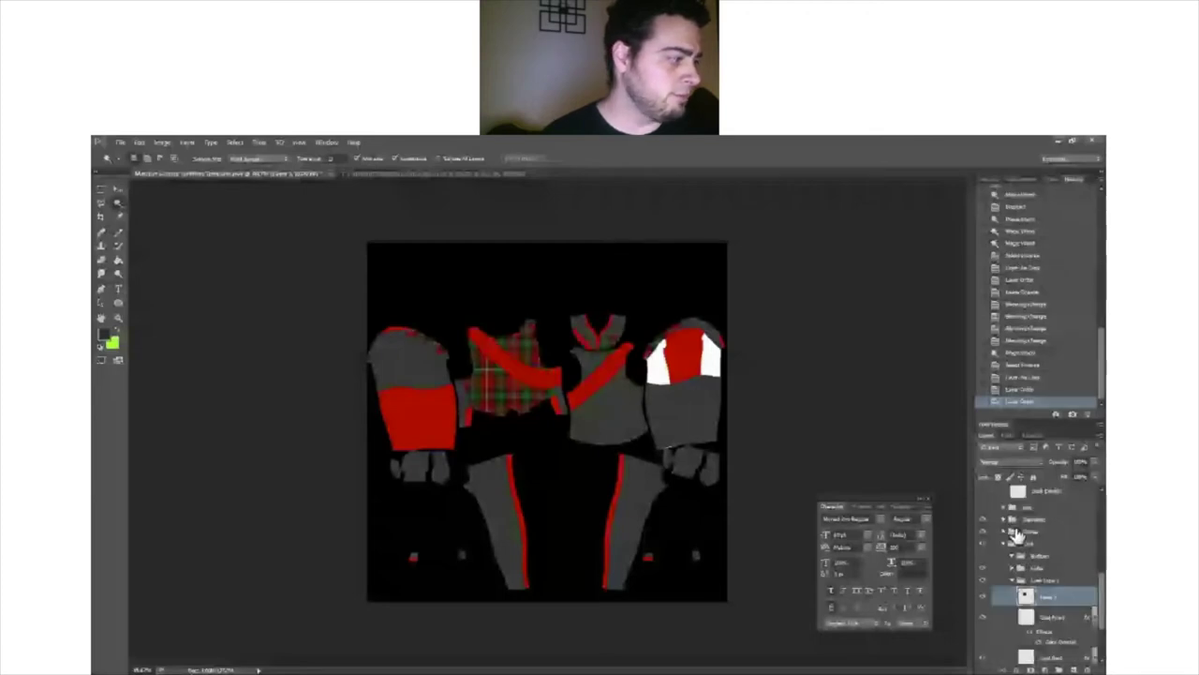
Step: Set the Sash sequin layer's blend mode to Multiply with 75% opacity and check the sash over the plaid coat
{"action": "scroll", "coordinate": [1017, 532], "scroll_direction": "up", "scroll_amount": 3}
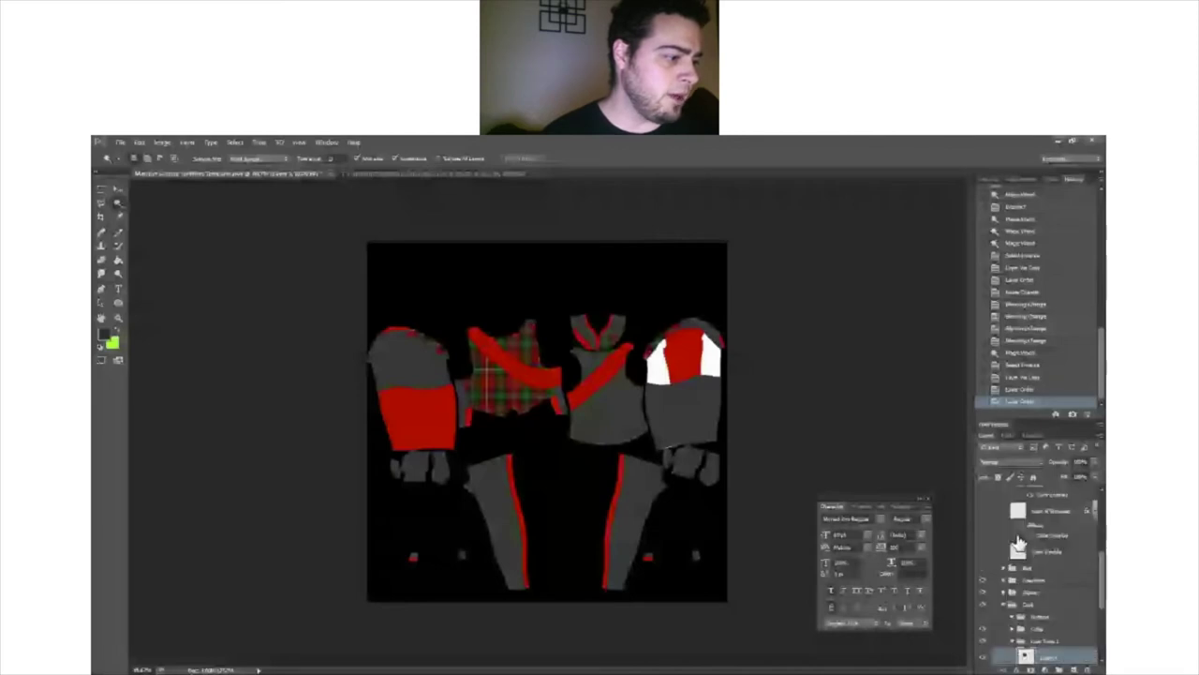
{"action": "scroll", "coordinate": [1030, 539], "scroll_direction": "up", "scroll_amount": 2}
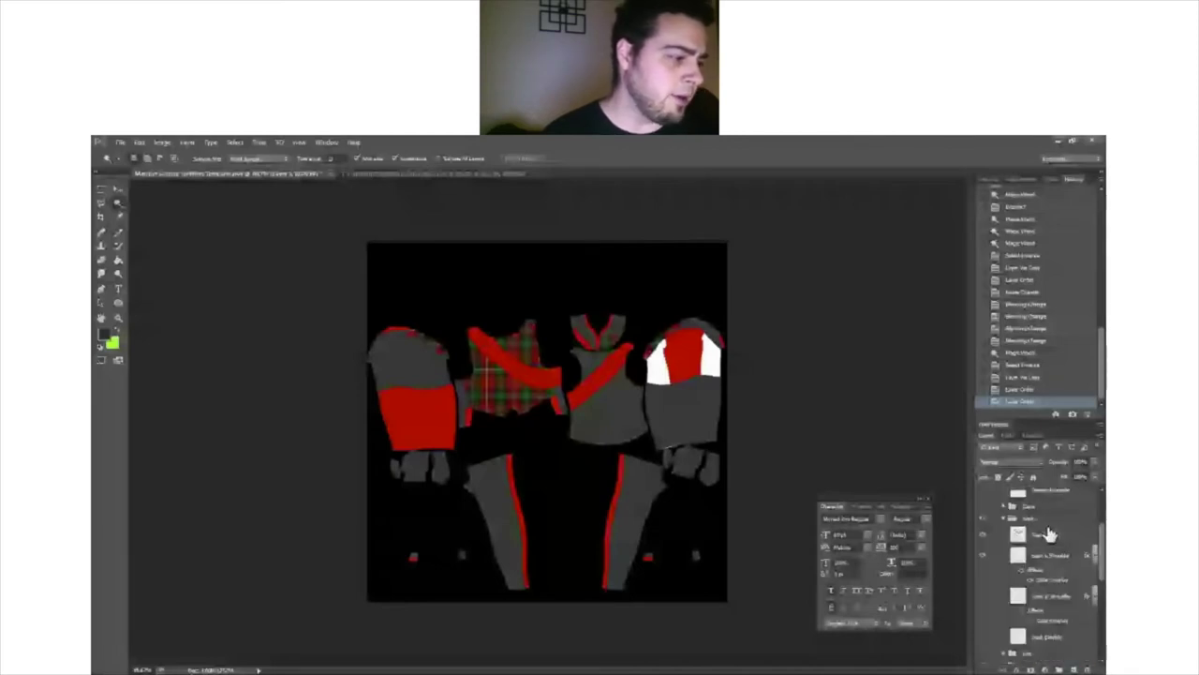
{"action": "left_click", "coordinate": [1047, 534]}
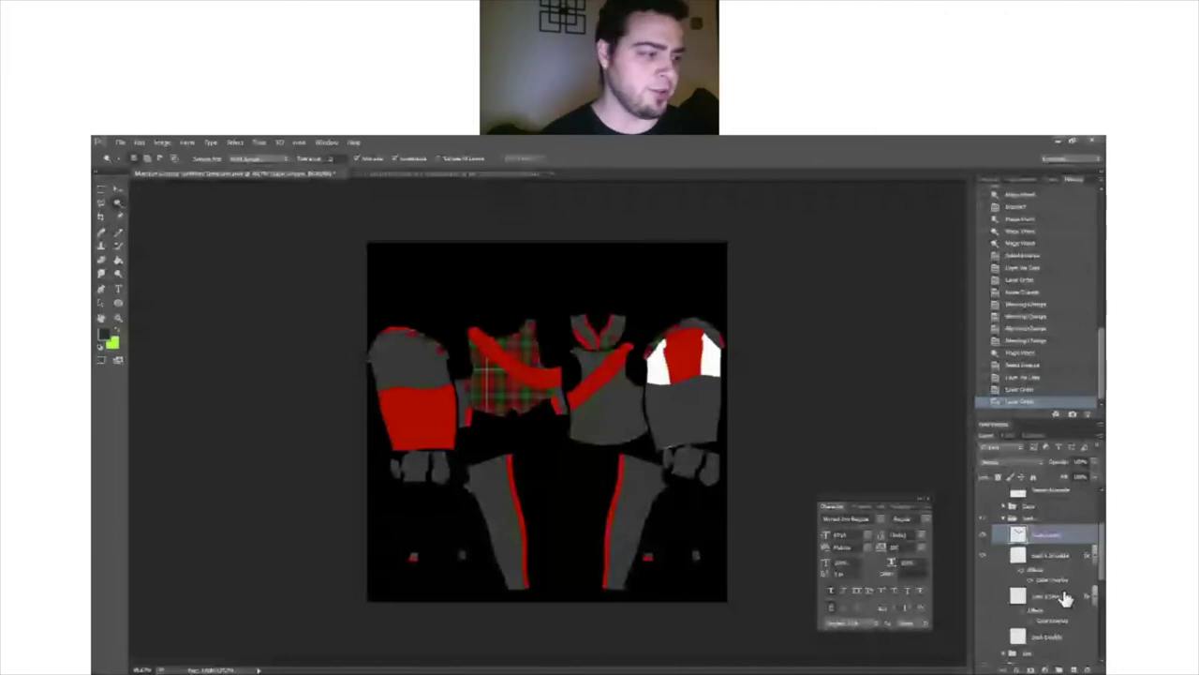
{"action": "key", "text": "5"}
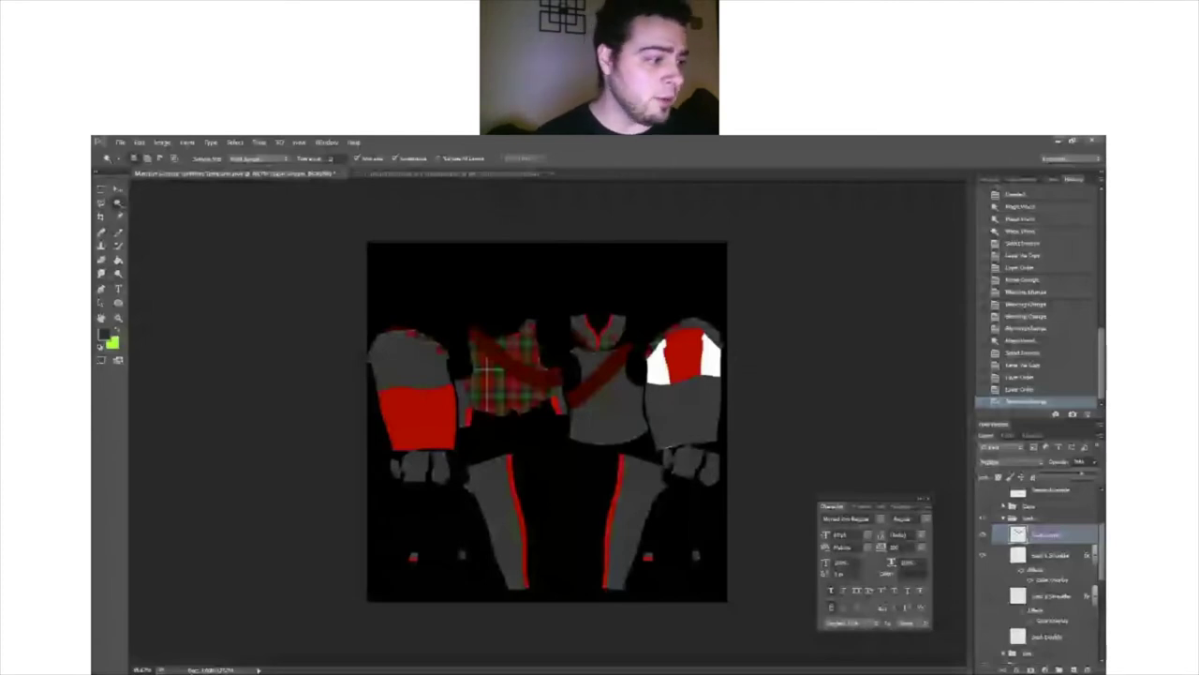
{"action": "key", "text": "0"}
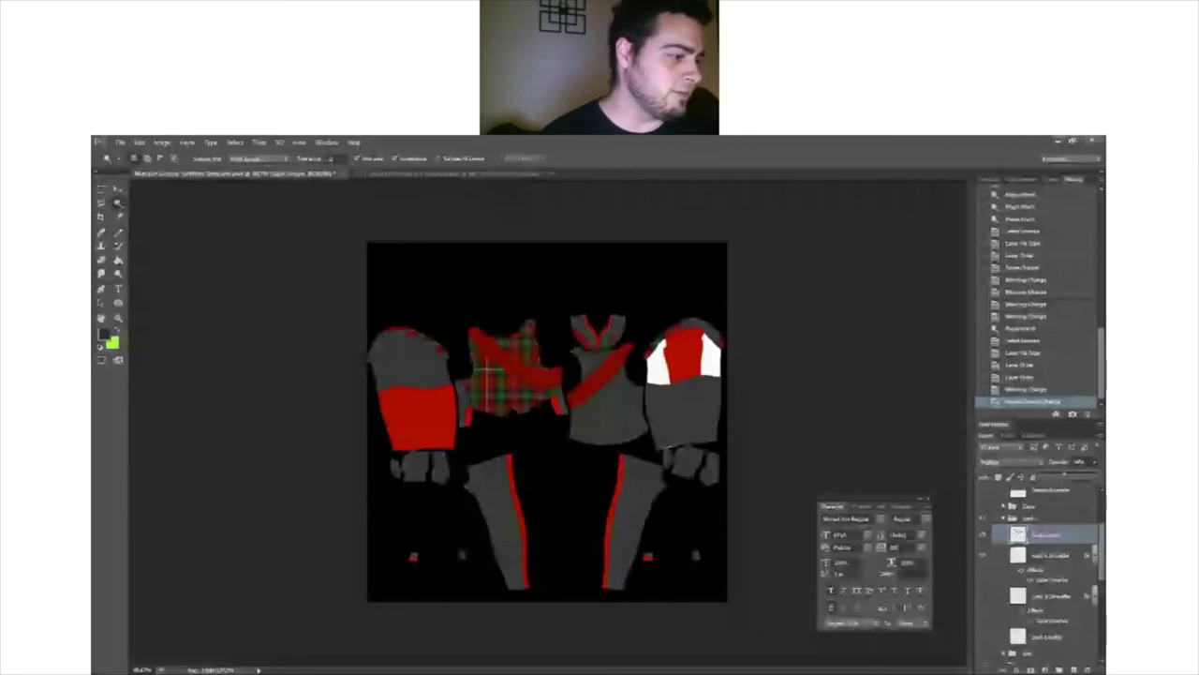
{"action": "scroll", "coordinate": [453, 393], "scroll_direction": "up", "scroll_amount": 5}
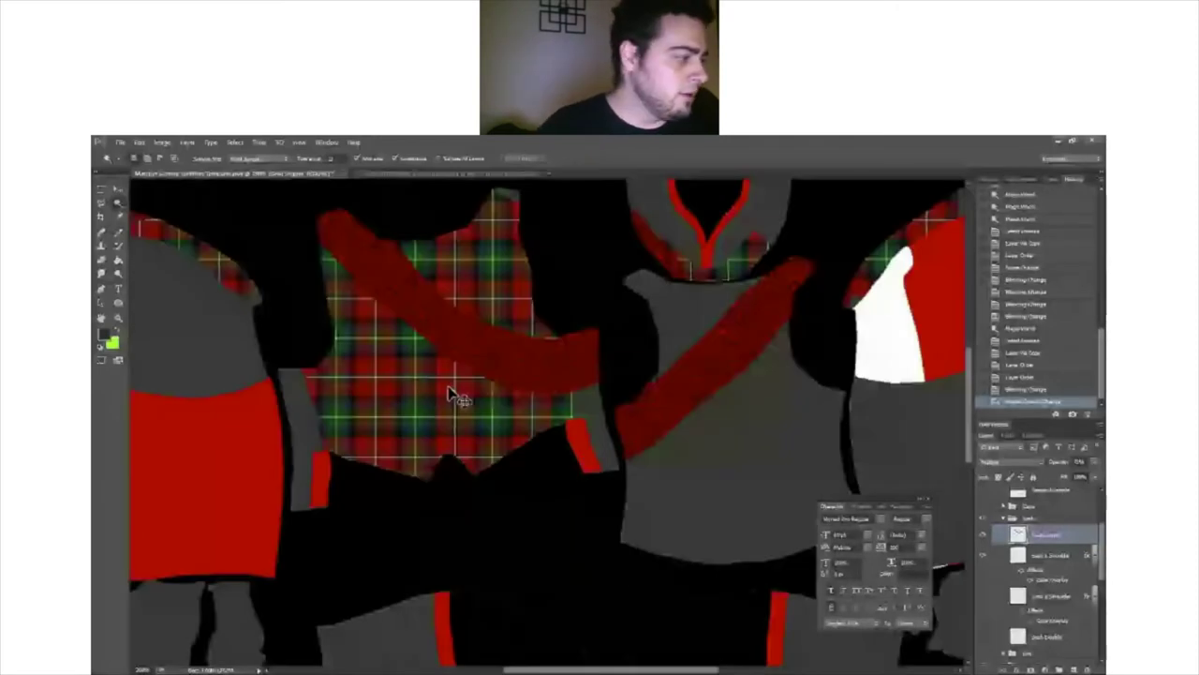
{"action": "scroll", "coordinate": [453, 394], "scroll_direction": "down", "scroll_amount": 5}
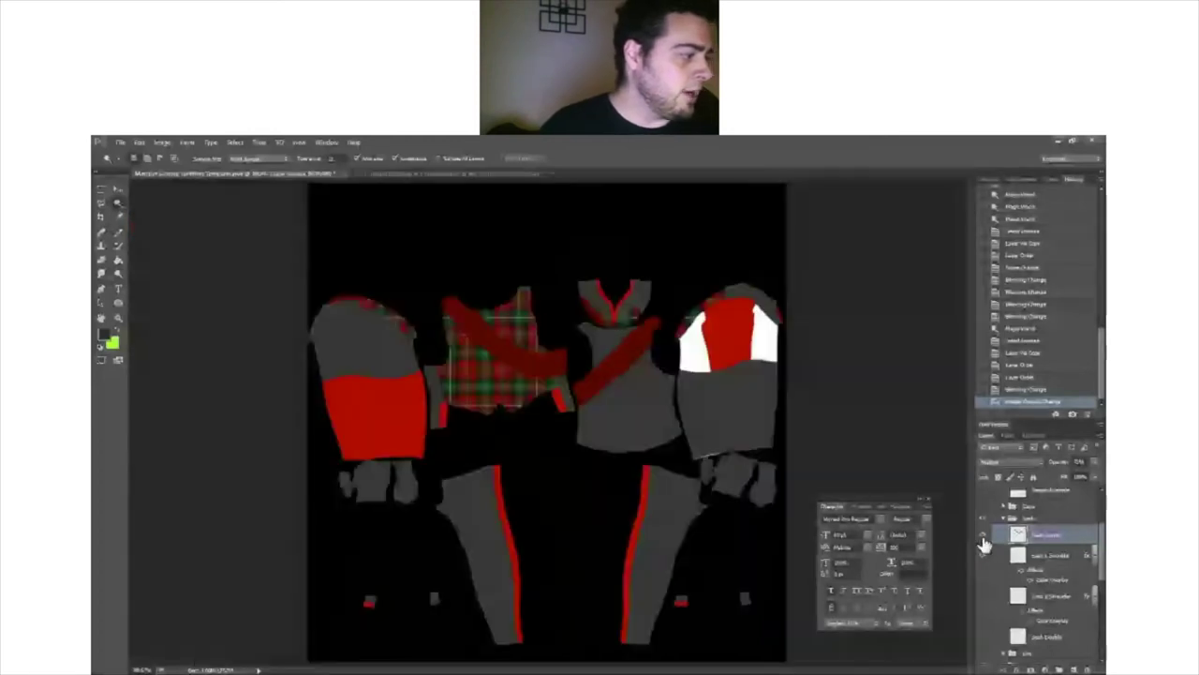
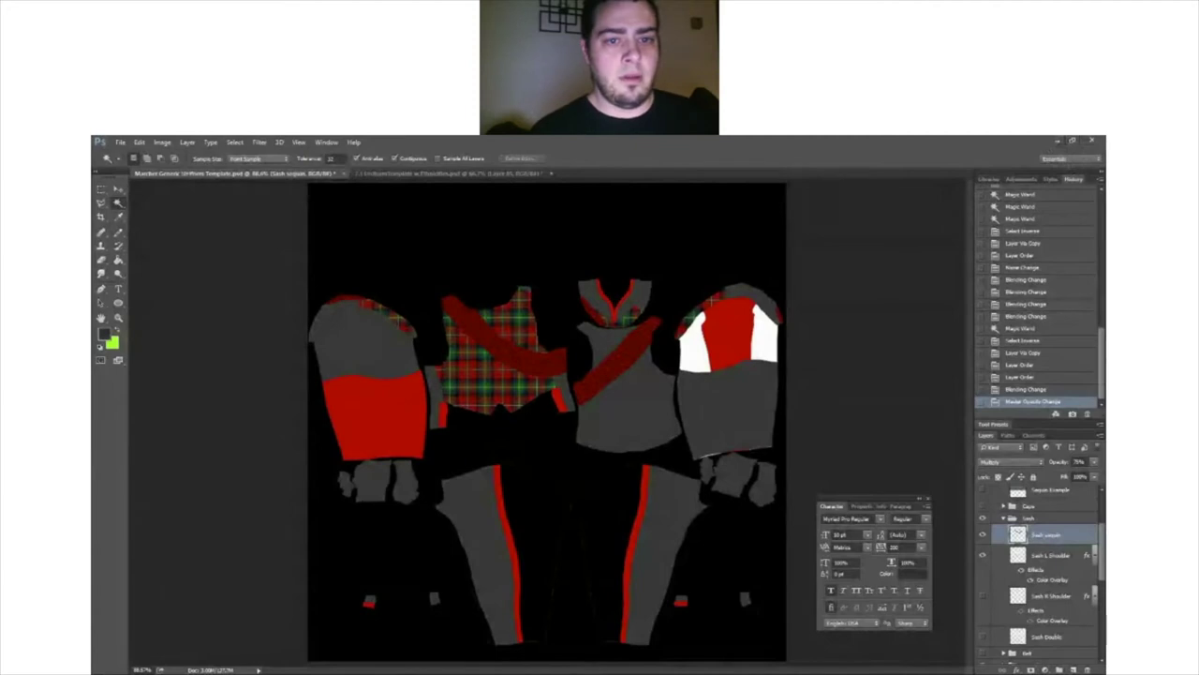
Step: Quit Photoshop without saving the changes to either open uniform template document
{"action": "left_click", "coordinate": [1100, 140]}
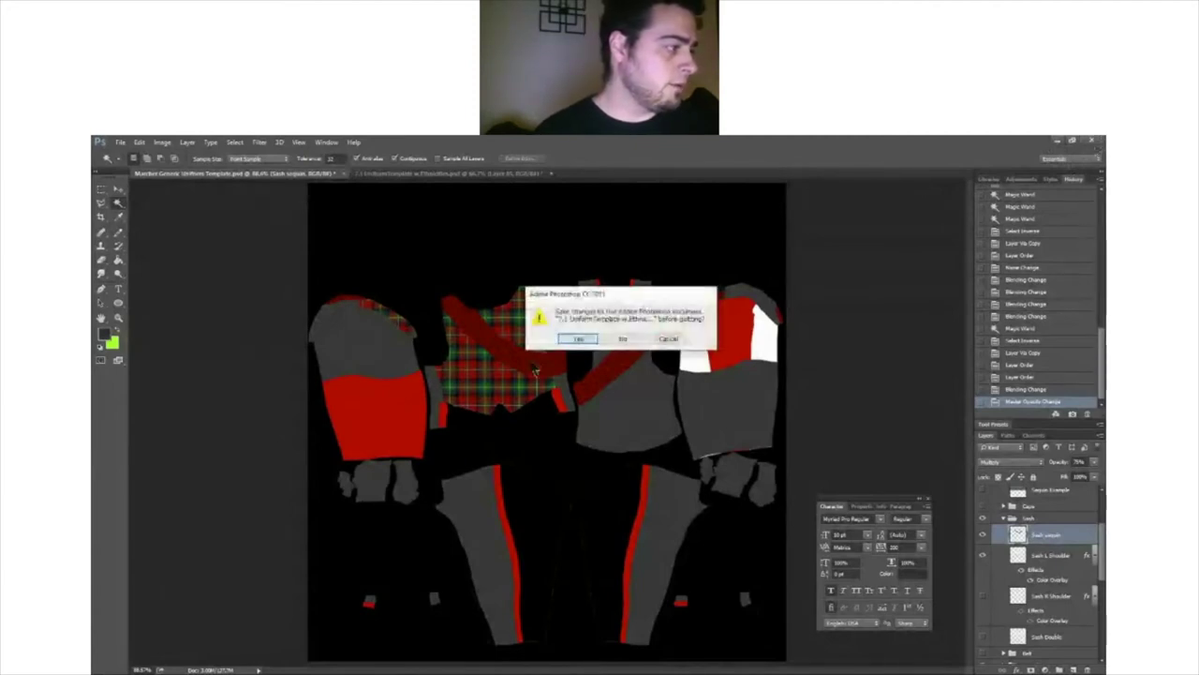
{"action": "left_click", "coordinate": [623, 340]}
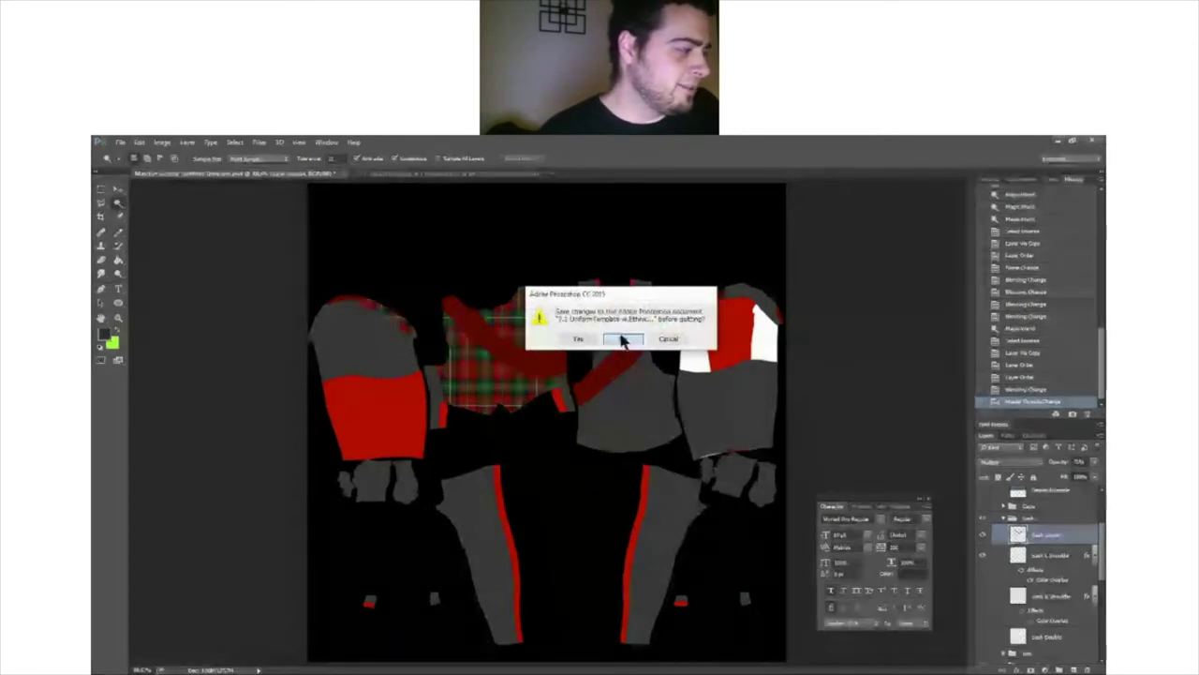
{"action": "left_click", "coordinate": [623, 339]}
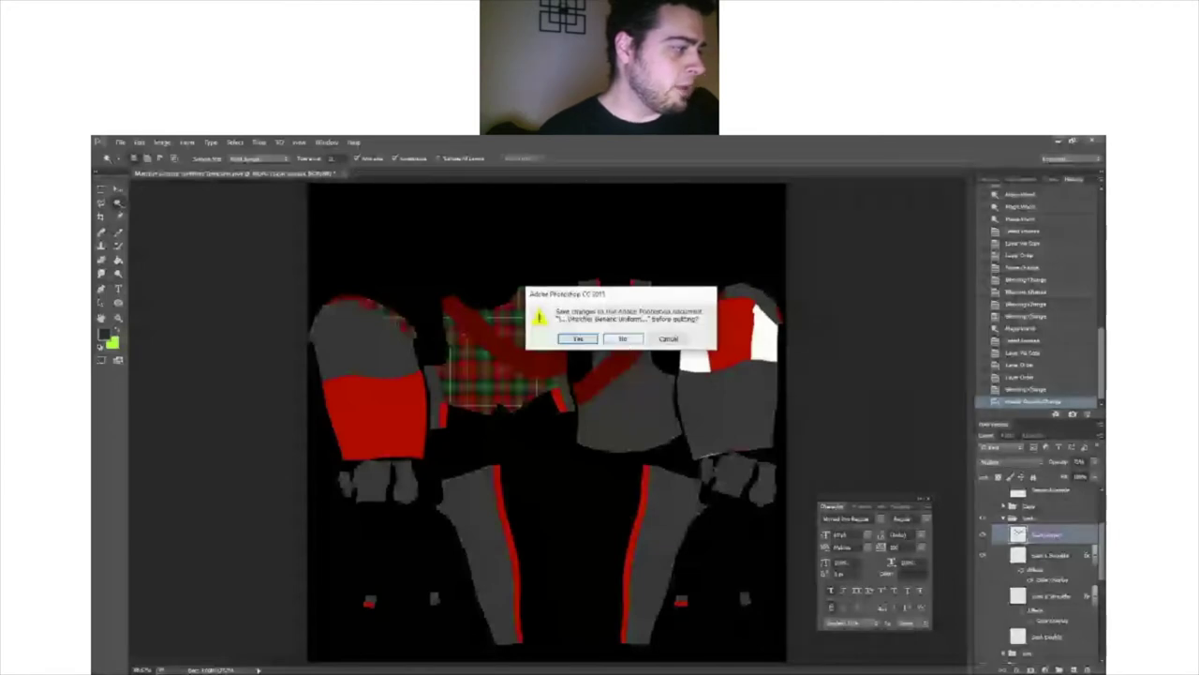
{"action": "left_click", "coordinate": [623, 338]}
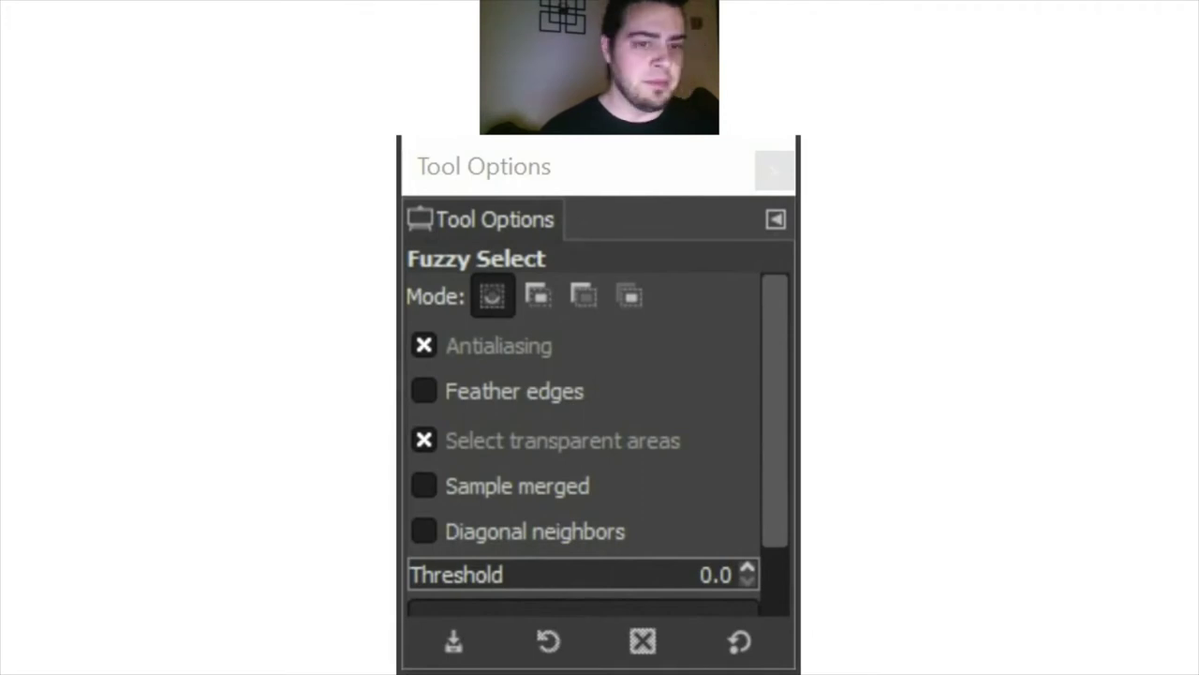
Step: Switch to GIMP, bring the whole uniform template into view, and position the floating Fuzzy Select tool options beside it
{"action": "left_click_drag", "start_coordinate": [565, 179], "coordinate": [624, 179]}
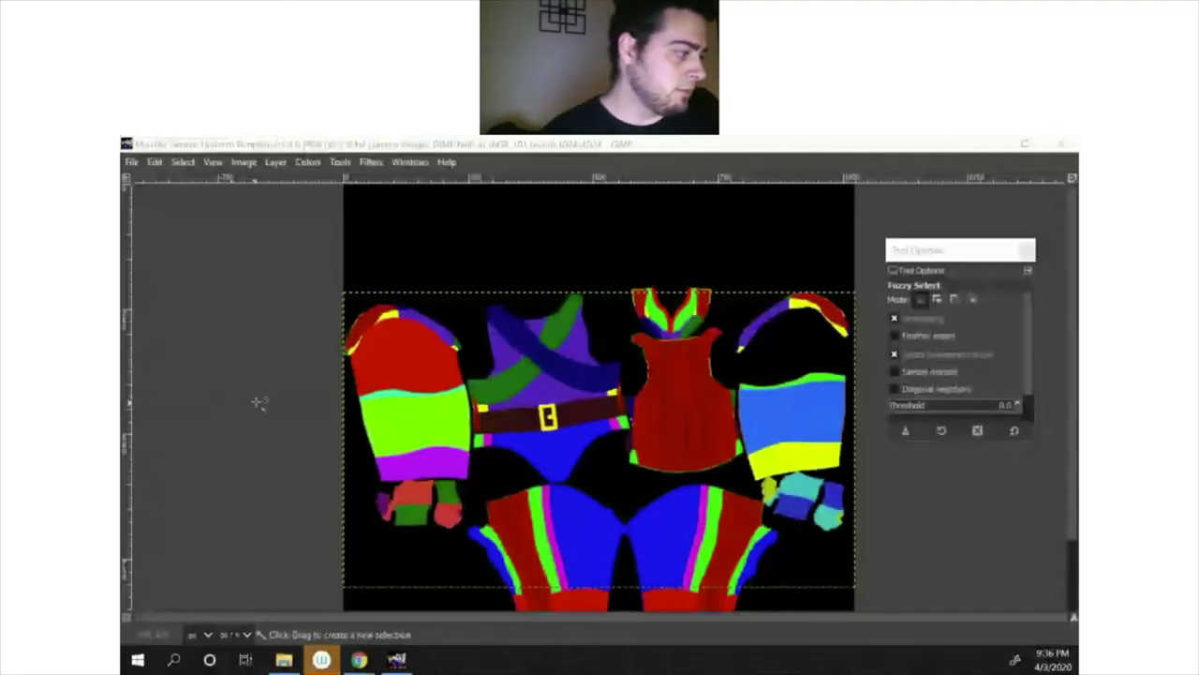
{"action": "scroll", "coordinate": [256, 401], "scroll_direction": "down", "scroll_amount": 3}
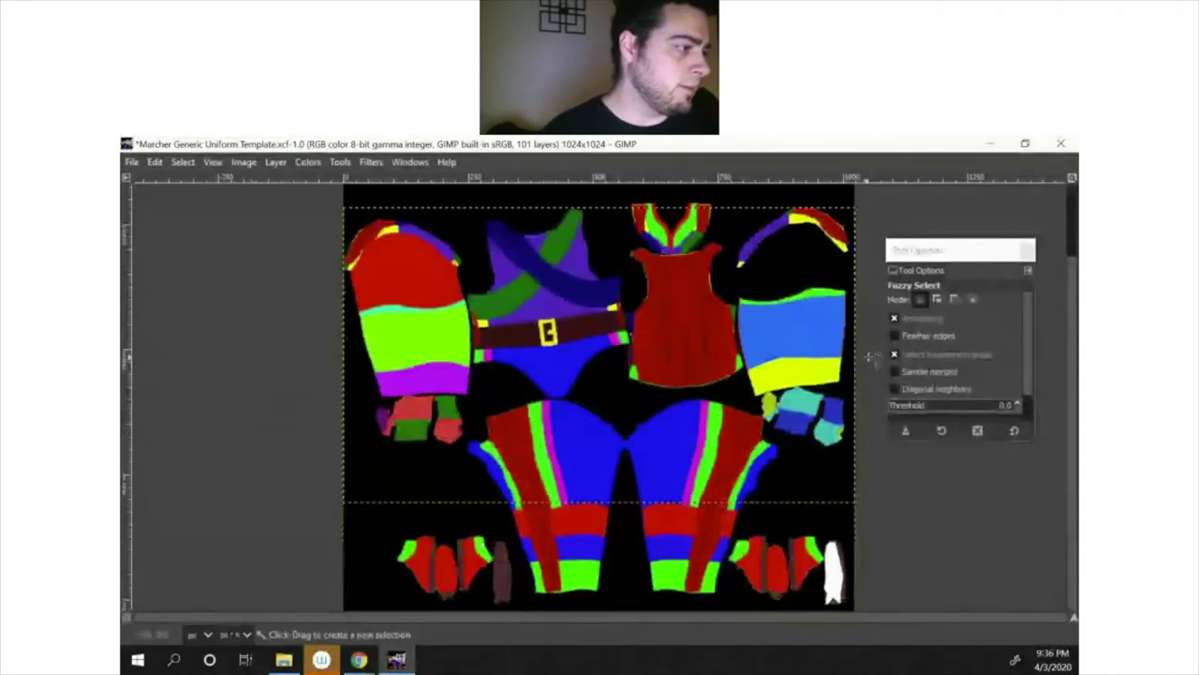
{"action": "left_click_drag", "start_coordinate": [944, 254], "coordinate": [940, 241]}
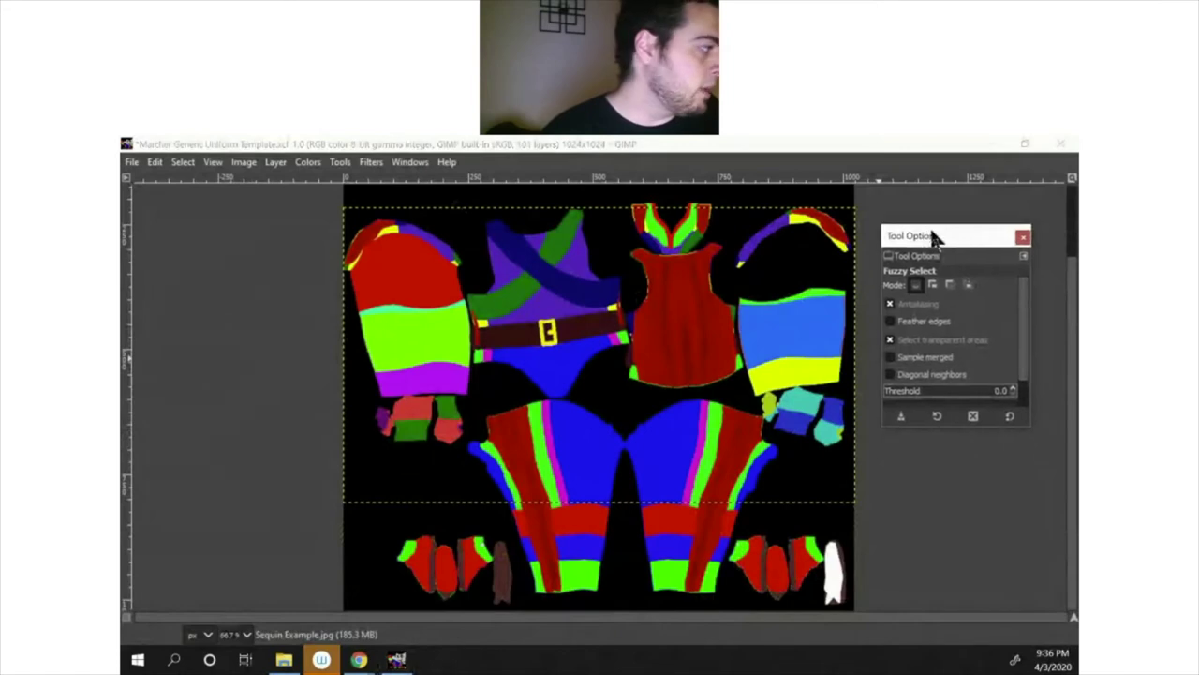
Step: Check which GIMP version is installed, then close the version information
{"action": "left_click", "coordinate": [324, 143]}
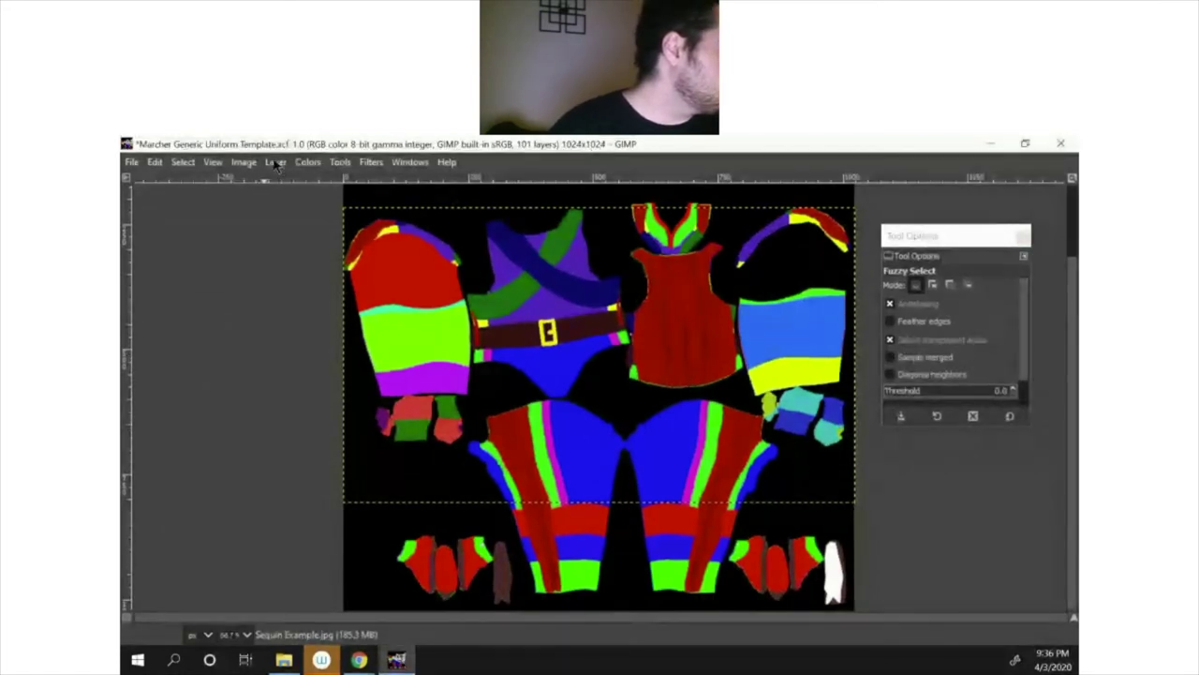
{"action": "left_click", "coordinate": [447, 162]}
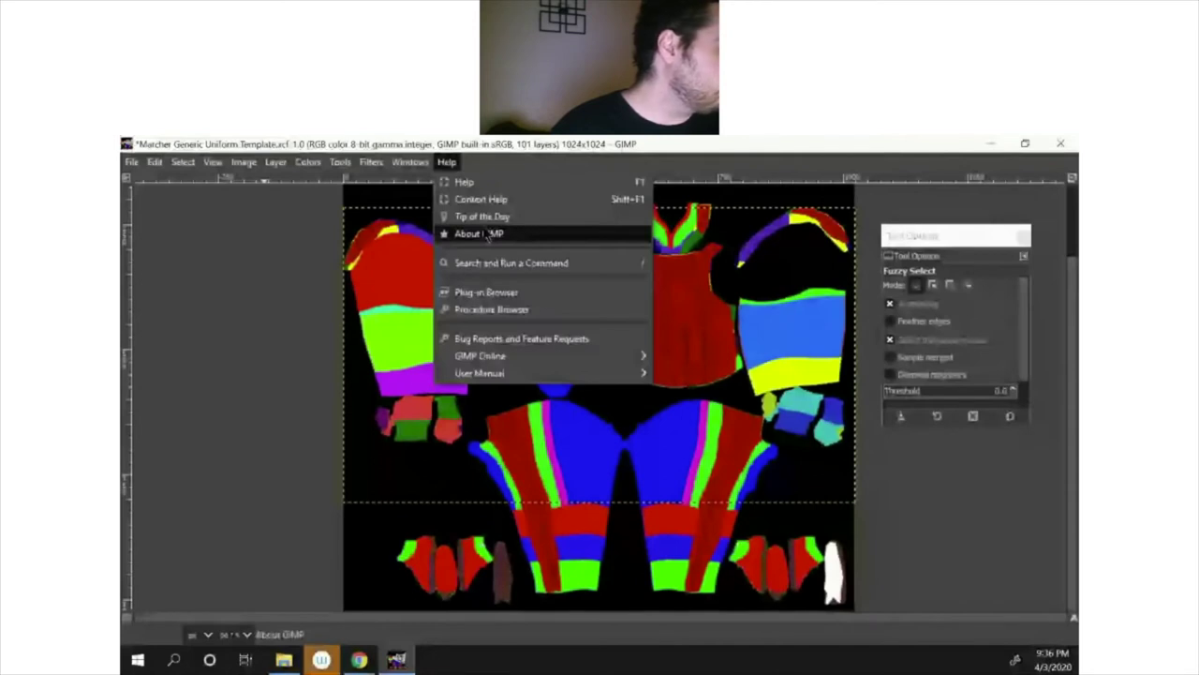
{"action": "left_click", "coordinate": [487, 234]}
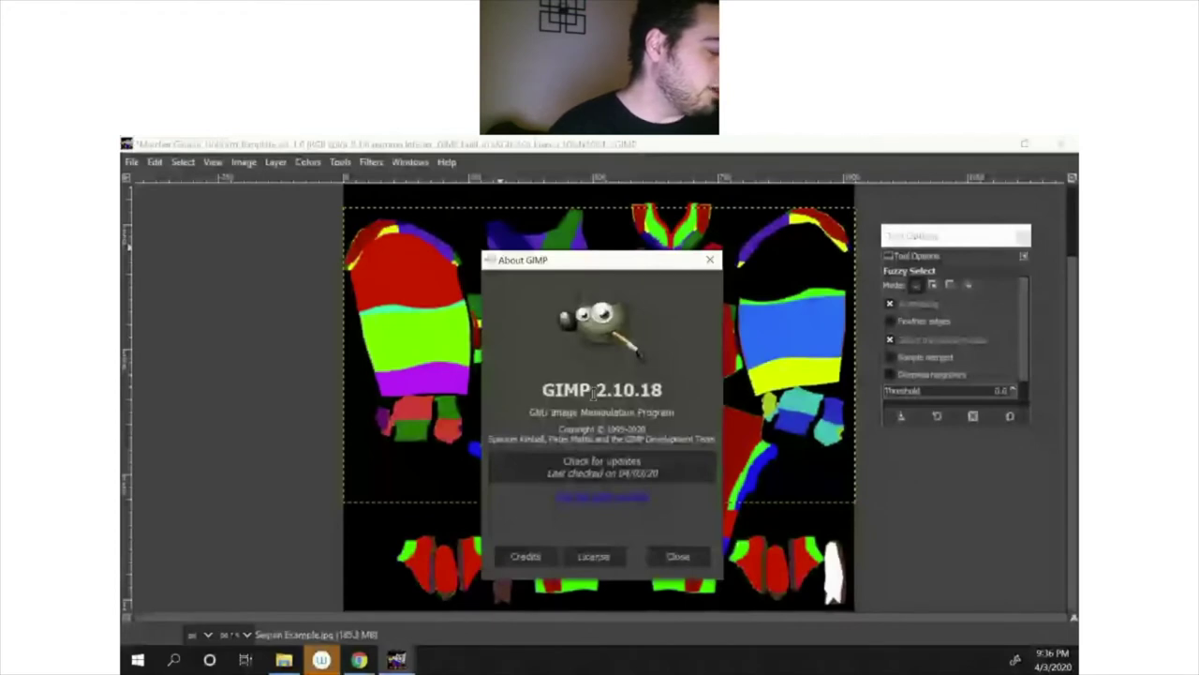
{"action": "left_click", "coordinate": [707, 259]}
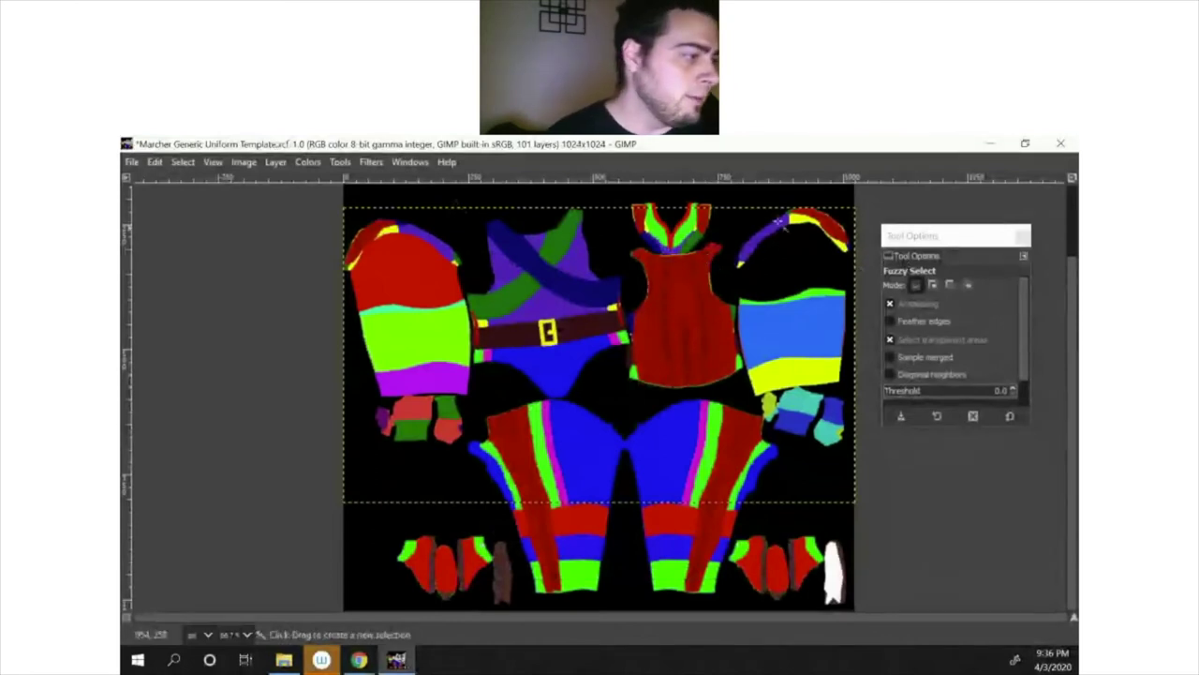
{"action": "left_click", "coordinate": [369, 161]}
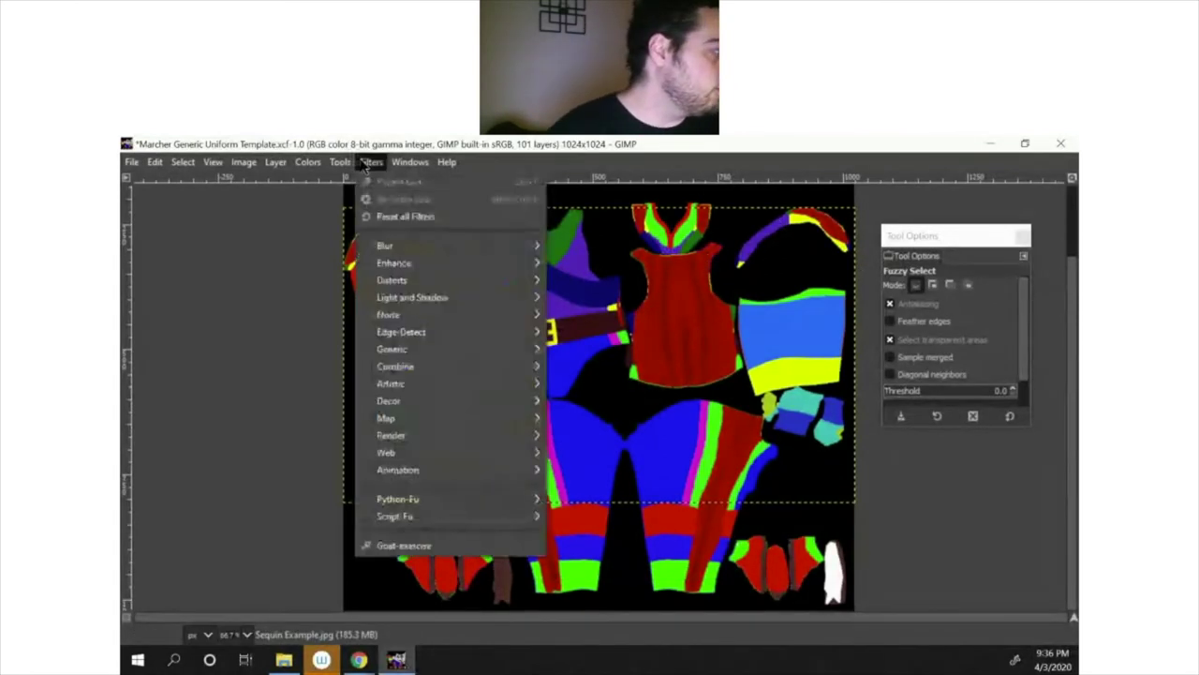
{"action": "mouse_move", "coordinate": [409, 164]}
{"action": "mouse_move", "coordinate": [275, 163]}
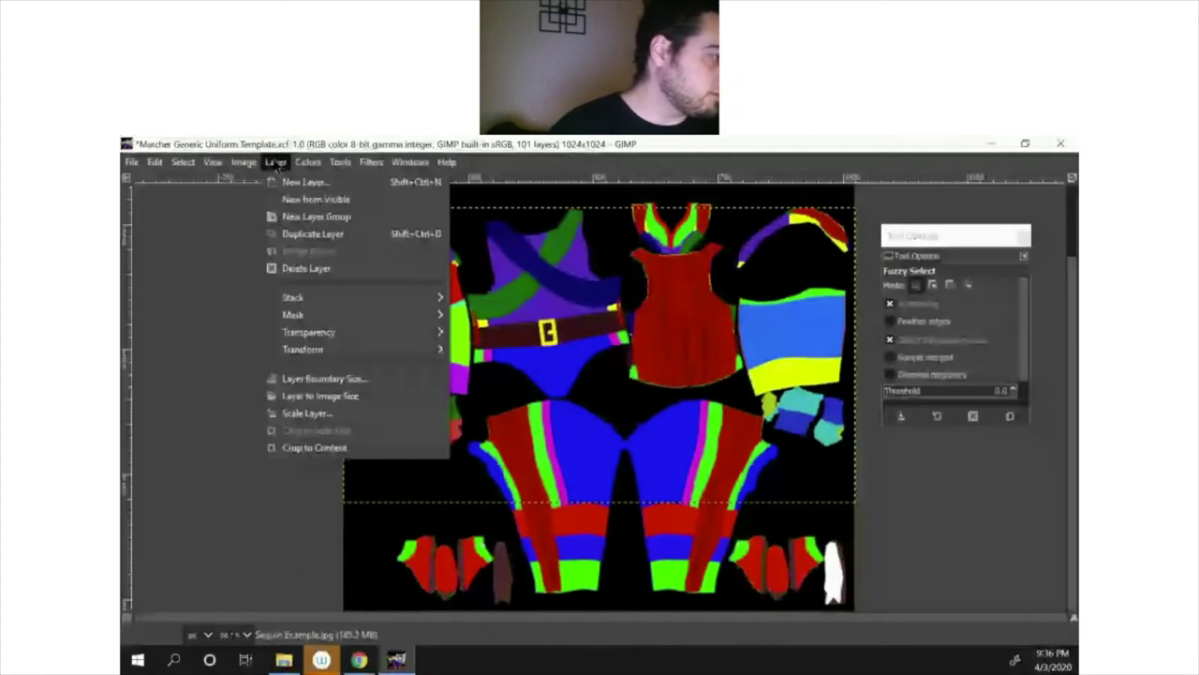
{"action": "left_click", "coordinate": [272, 164]}
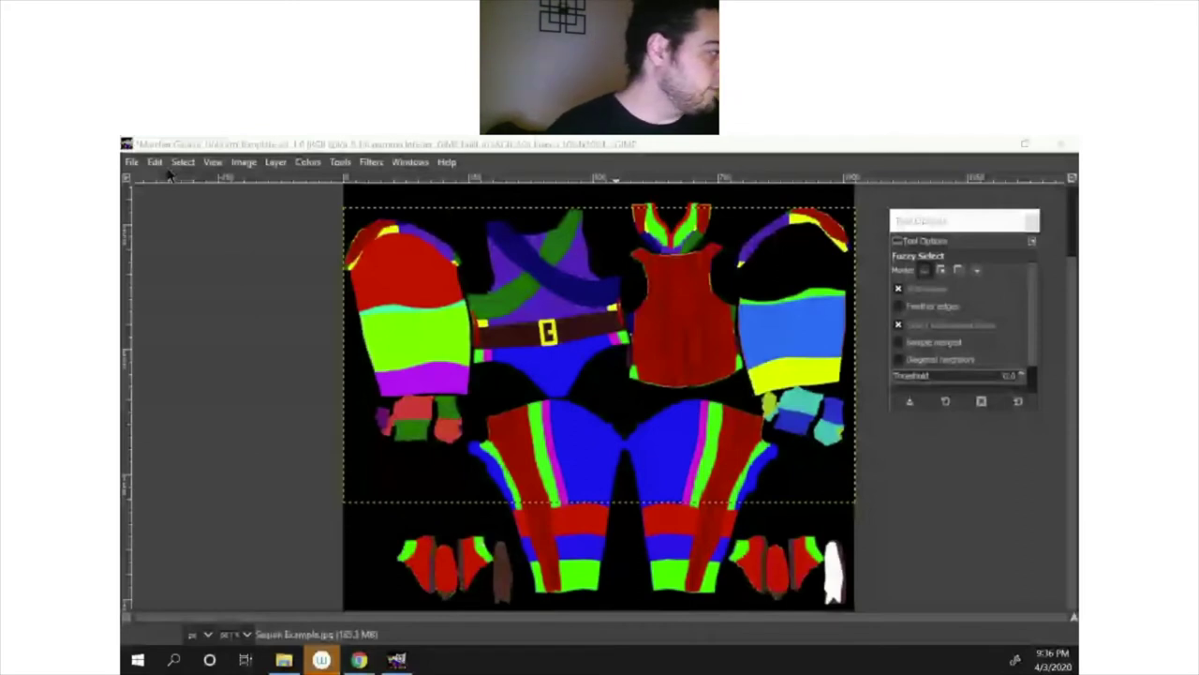
Step: Show the Layers dialog, place it to the right of the uniform, and move the Fuzzy Select tool options to the left
{"action": "left_click", "coordinate": [273, 166]}
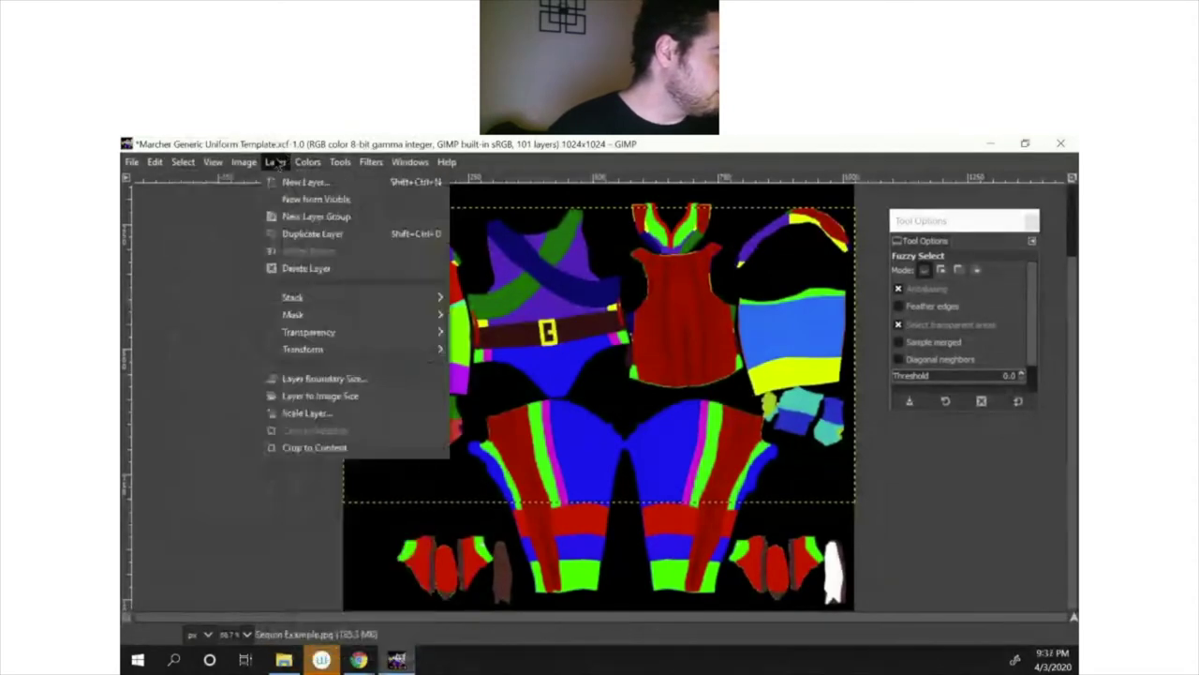
{"action": "mouse_move", "coordinate": [355, 166]}
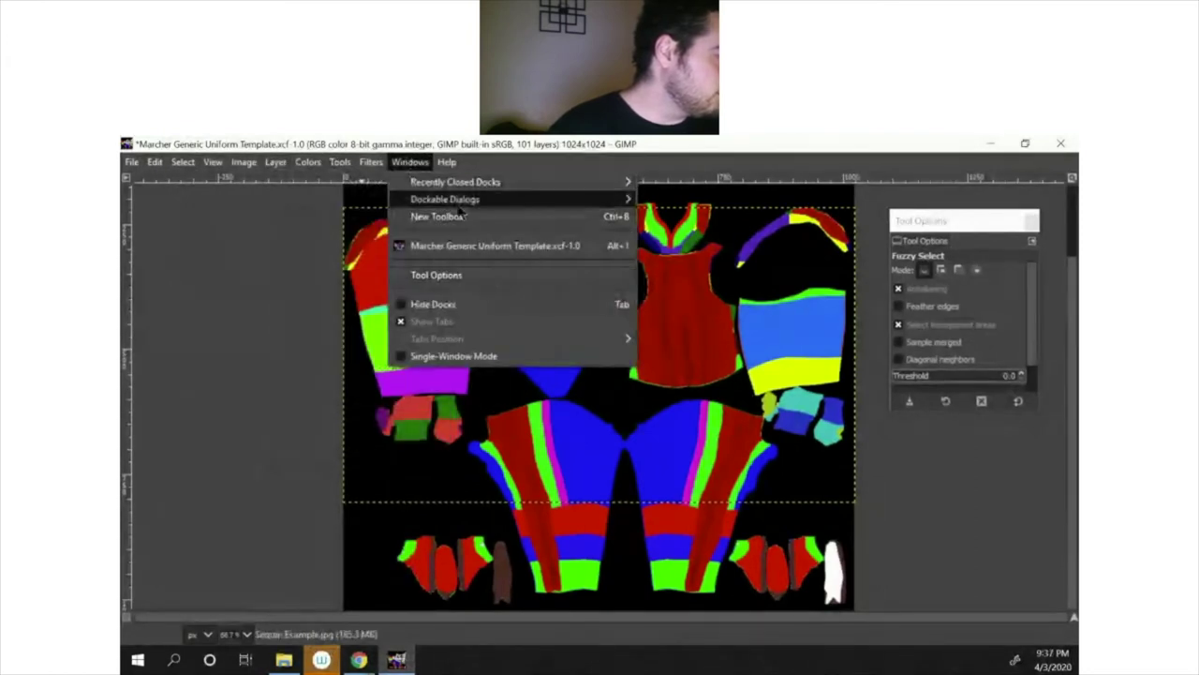
{"action": "mouse_move", "coordinate": [467, 201]}
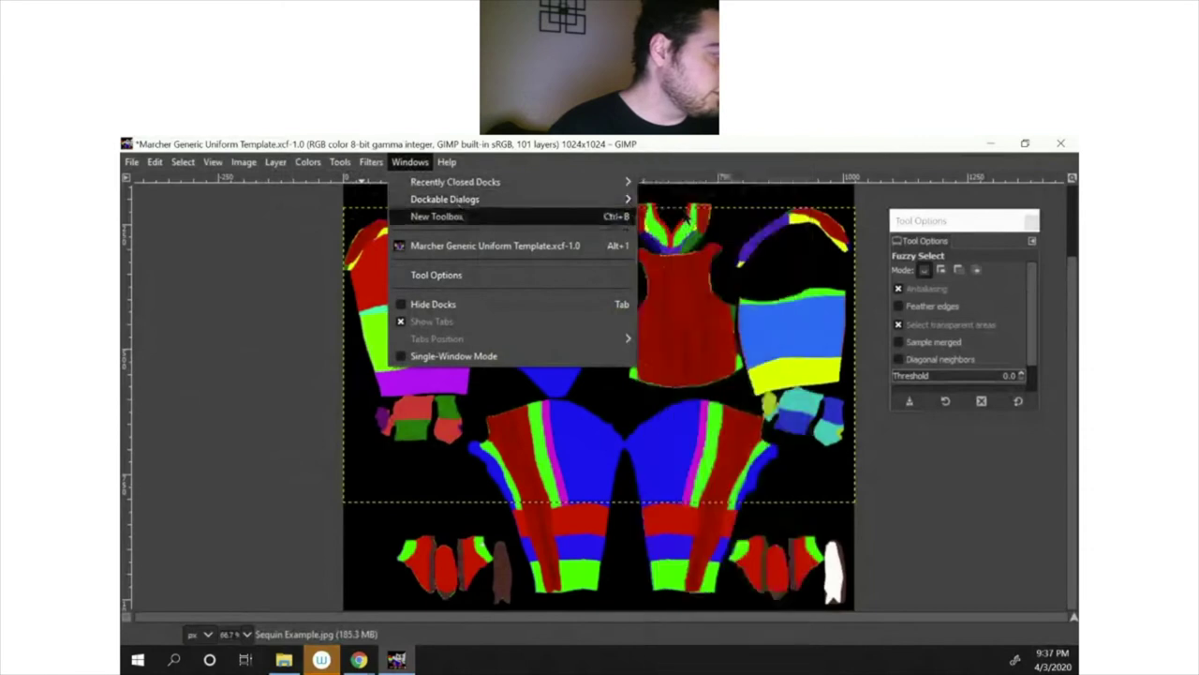
{"action": "left_click", "coordinate": [667, 208]}
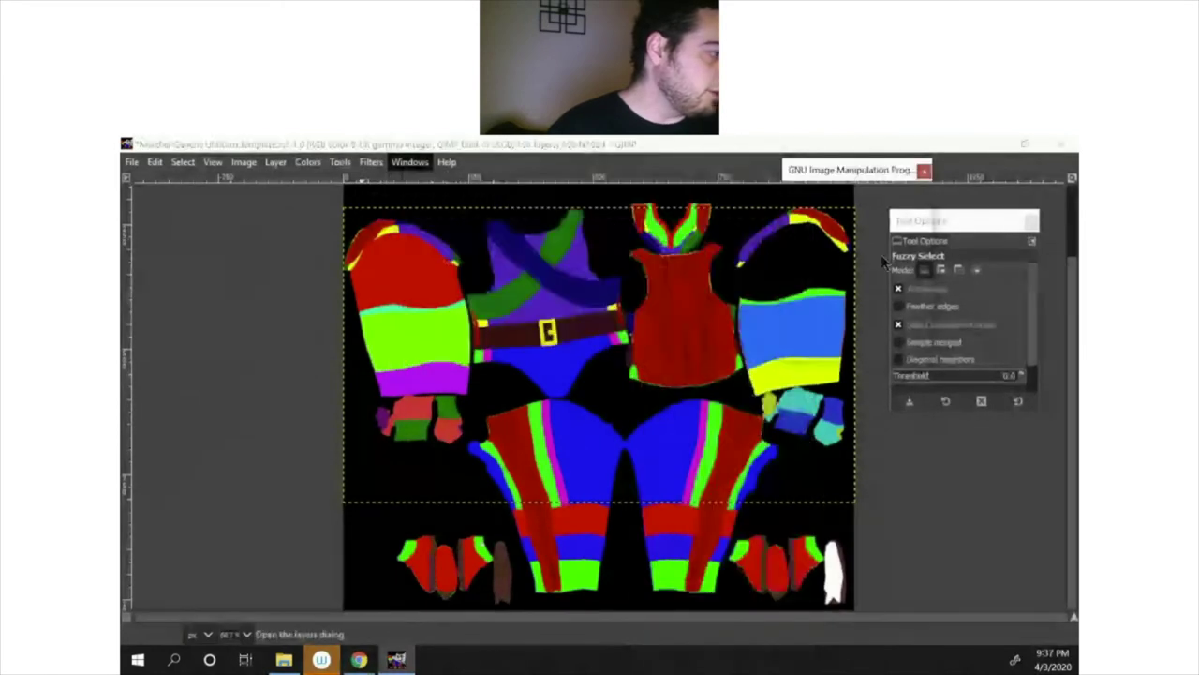
{"action": "left_click_drag", "start_coordinate": [837, 178], "coordinate": [905, 270]}
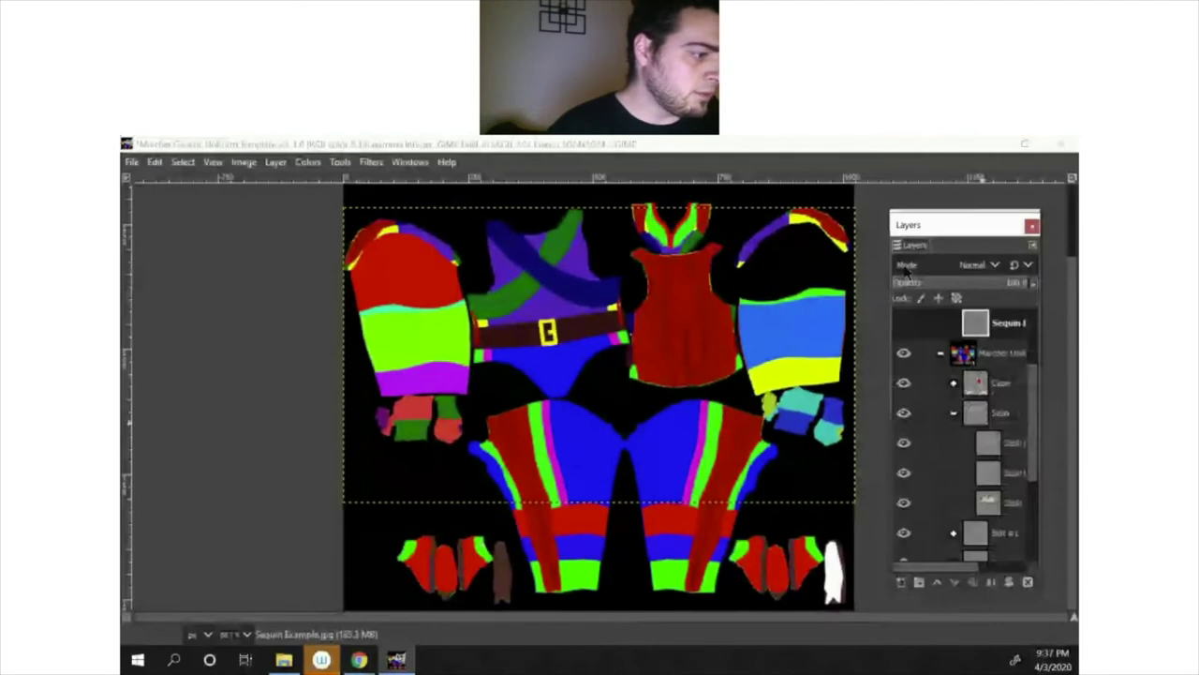
{"action": "left_click_drag", "start_coordinate": [905, 270], "coordinate": [776, 231]}
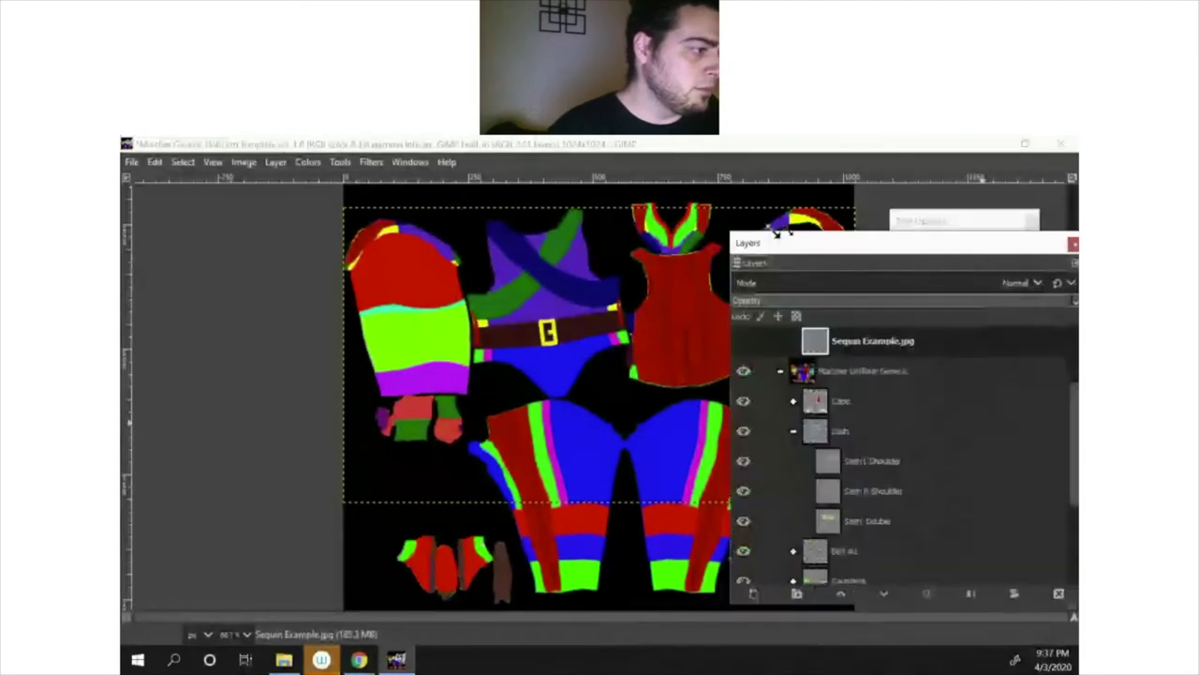
{"action": "left_click_drag", "start_coordinate": [777, 232], "coordinate": [172, 225]}
{"action": "left_click", "coordinate": [930, 219]}
{"action": "left_click_drag", "start_coordinate": [946, 232], "coordinate": [923, 194]}
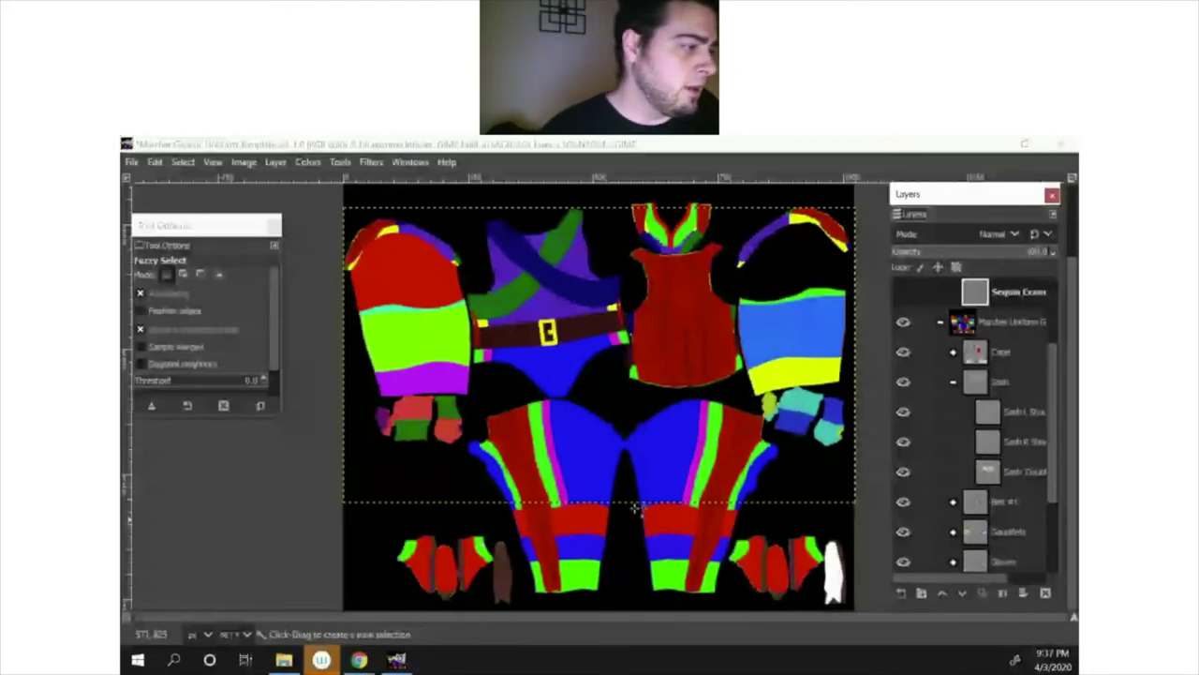
{"action": "left_click", "coordinate": [410, 161]}
{"action": "mouse_move", "coordinate": [480, 200]}
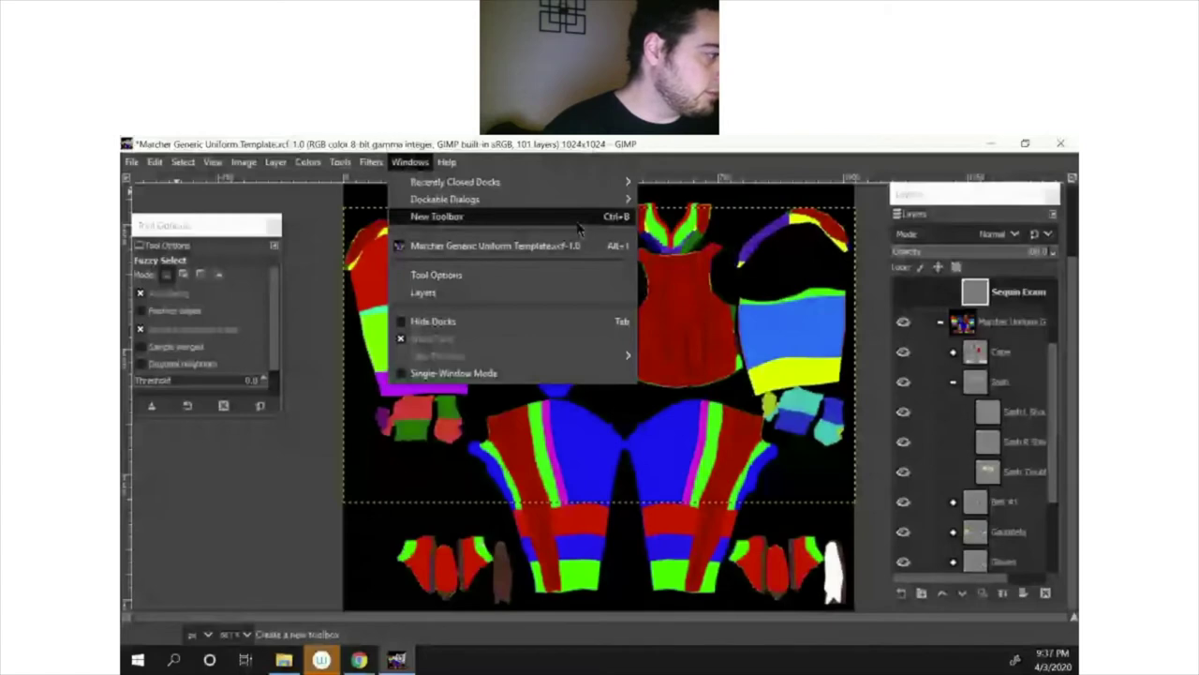
{"action": "mouse_move", "coordinate": [552, 188]}
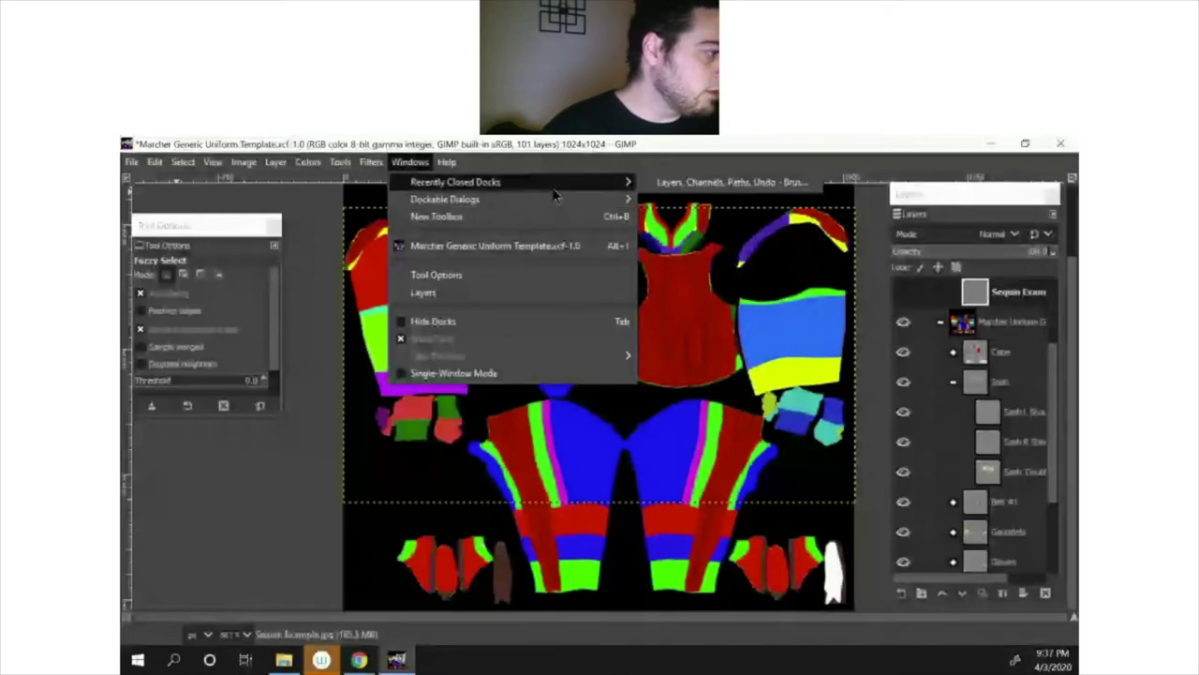
{"action": "left_click", "coordinate": [671, 184]}
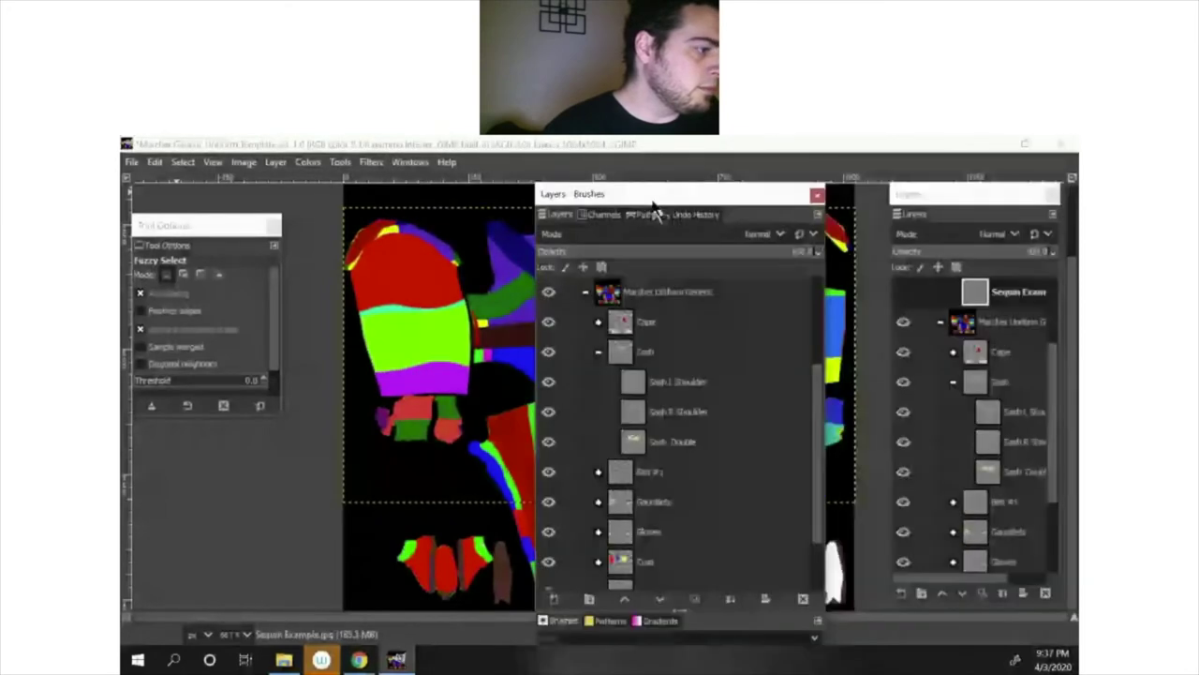
{"action": "left_click", "coordinate": [890, 184]}
{"action": "left_click", "coordinate": [773, 188]}
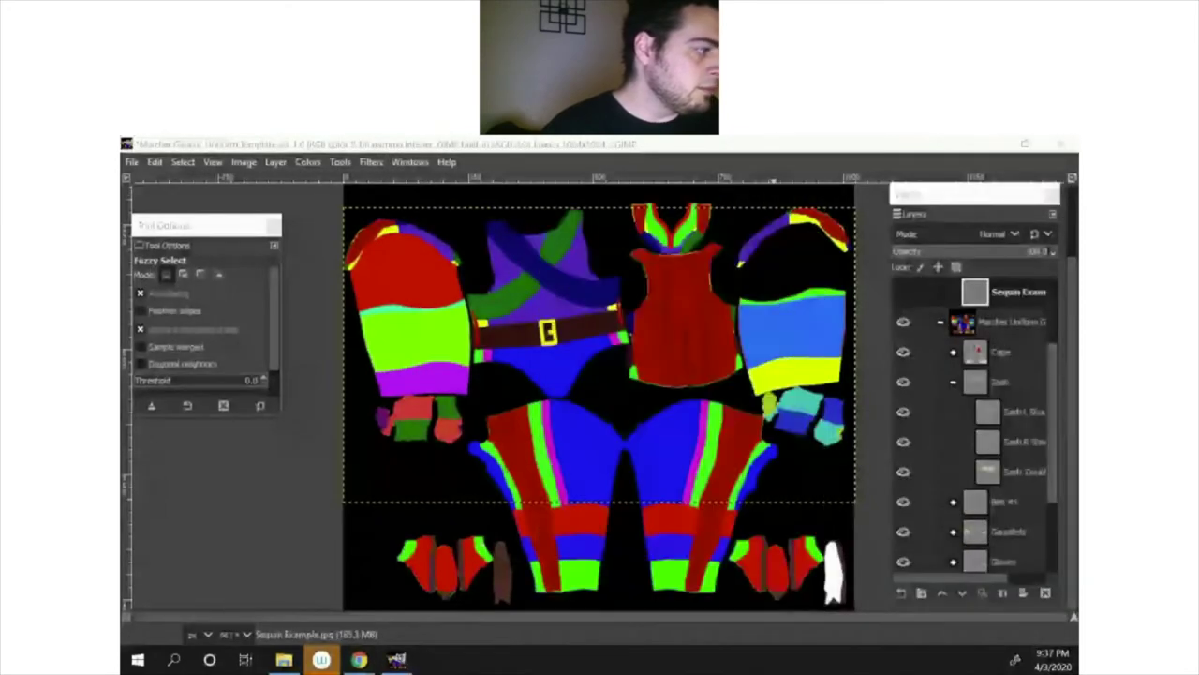
Step: Reposition the Layers dialog beside the uniform and bring the fabric texture example layers into view in its list
{"action": "left_click_drag", "start_coordinate": [974, 194], "coordinate": [956, 186]}
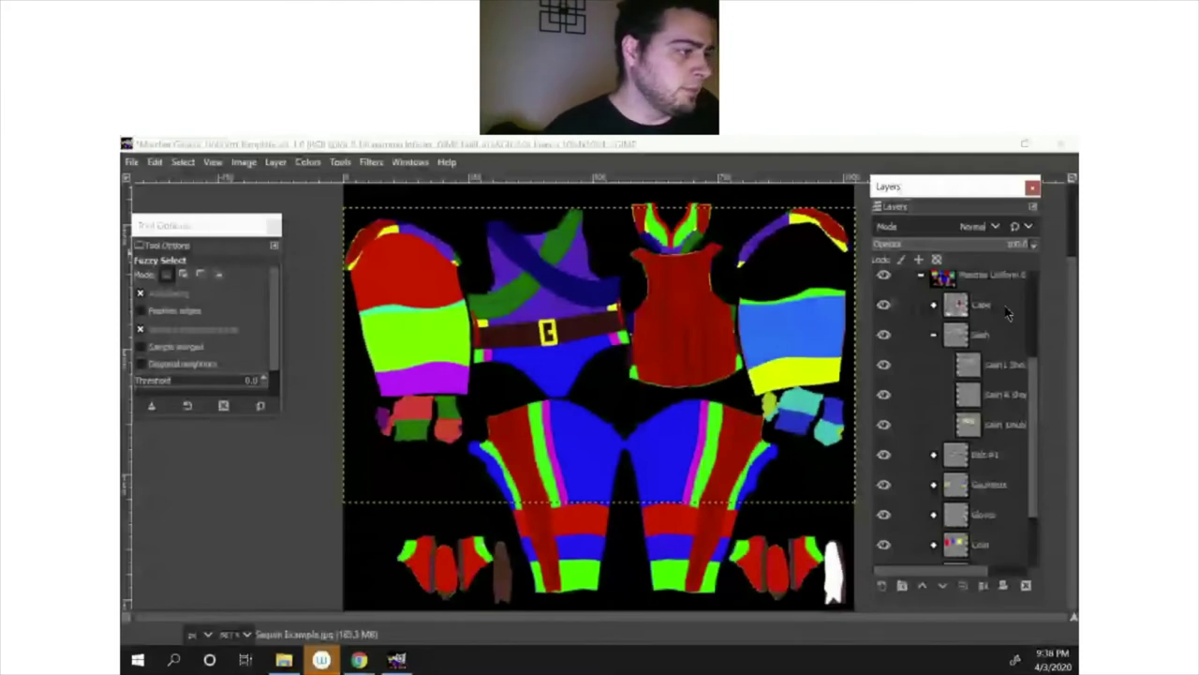
{"action": "left_click", "coordinate": [410, 161]}
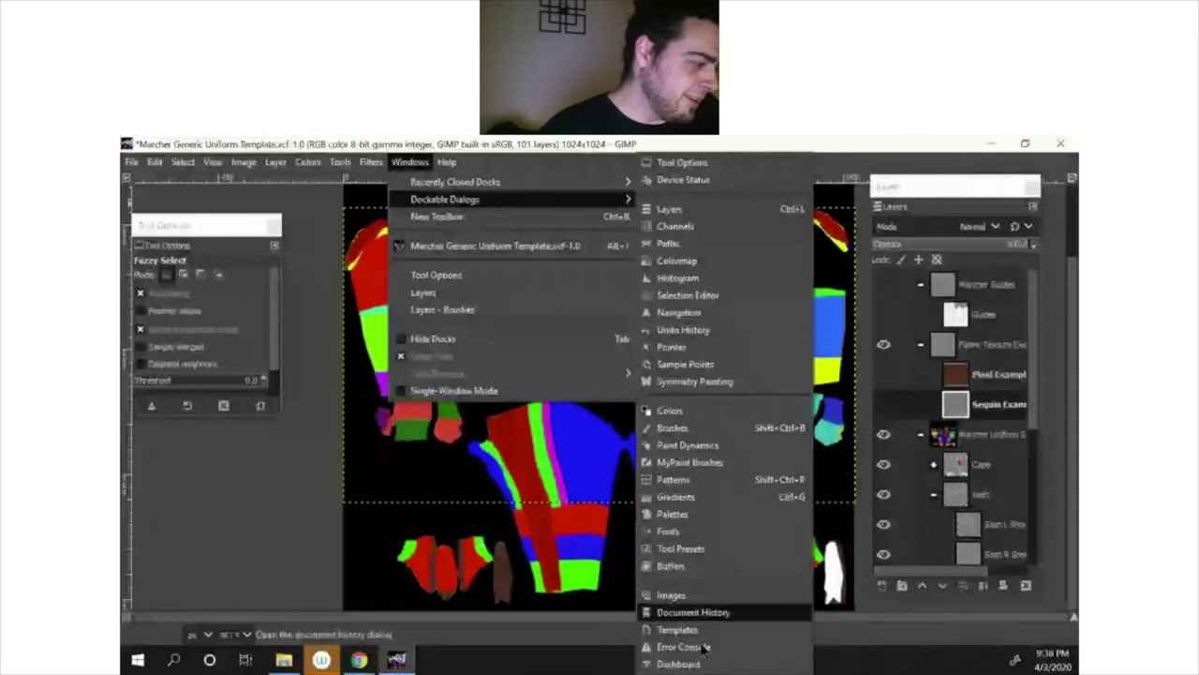
{"action": "key", "text": "Escape"}
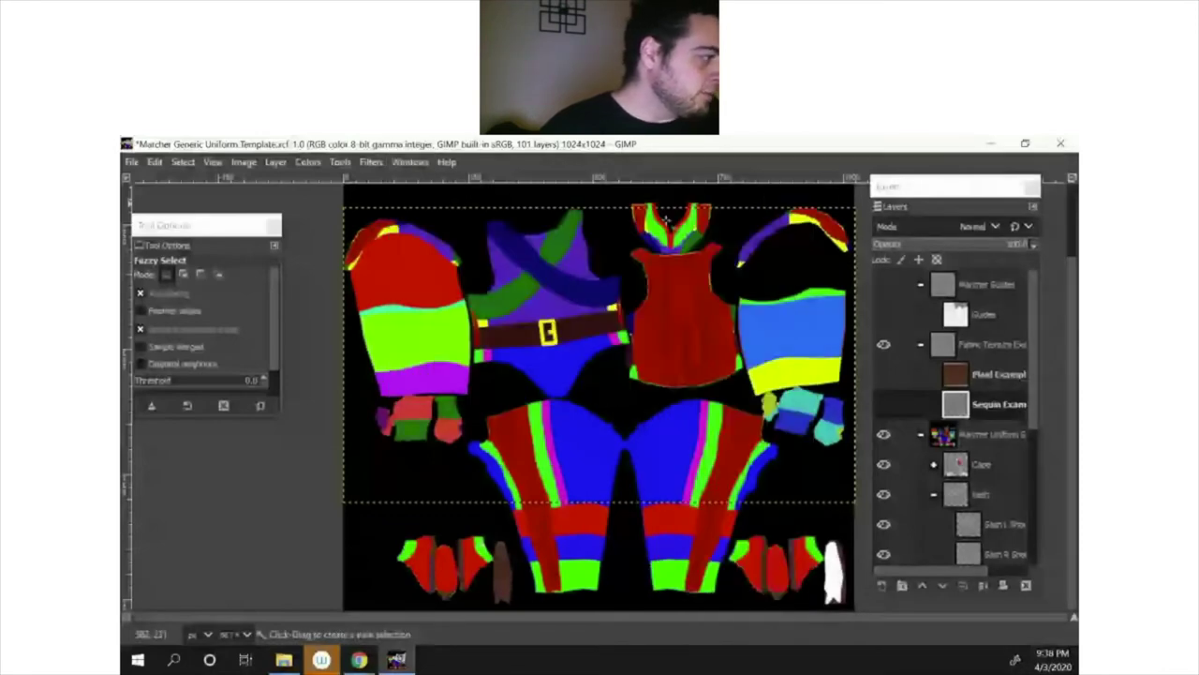
{"action": "left_click", "coordinate": [970, 373]}
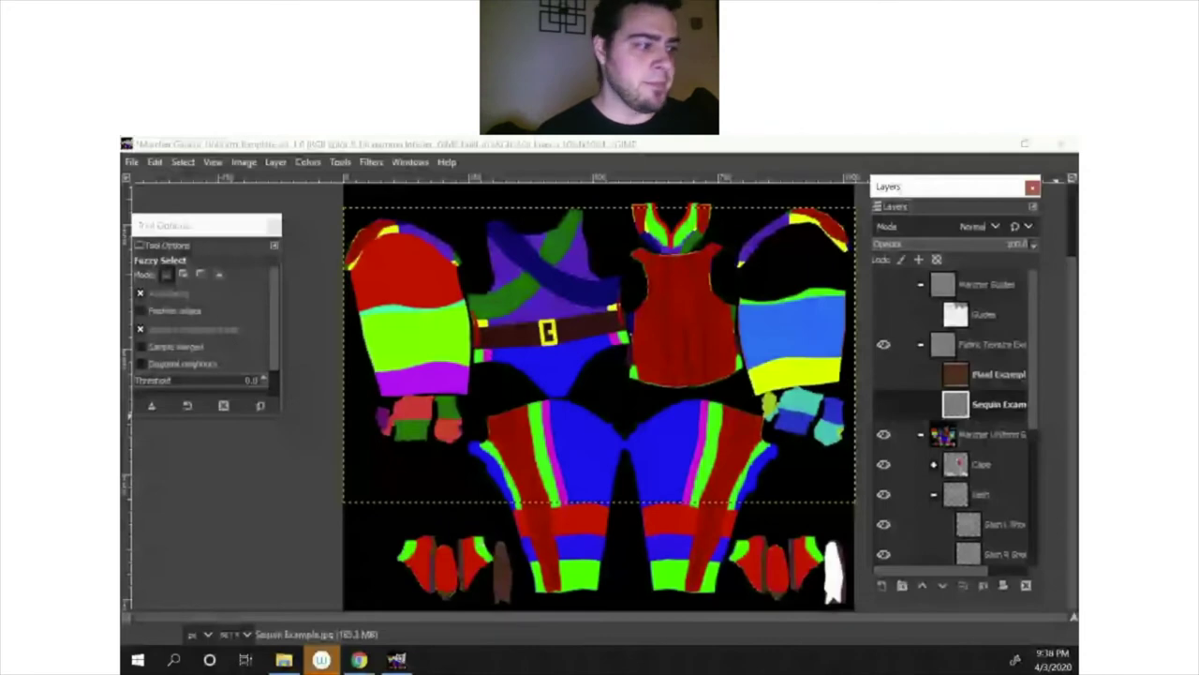
{"action": "left_click_drag", "start_coordinate": [921, 195], "coordinate": [916, 179]}
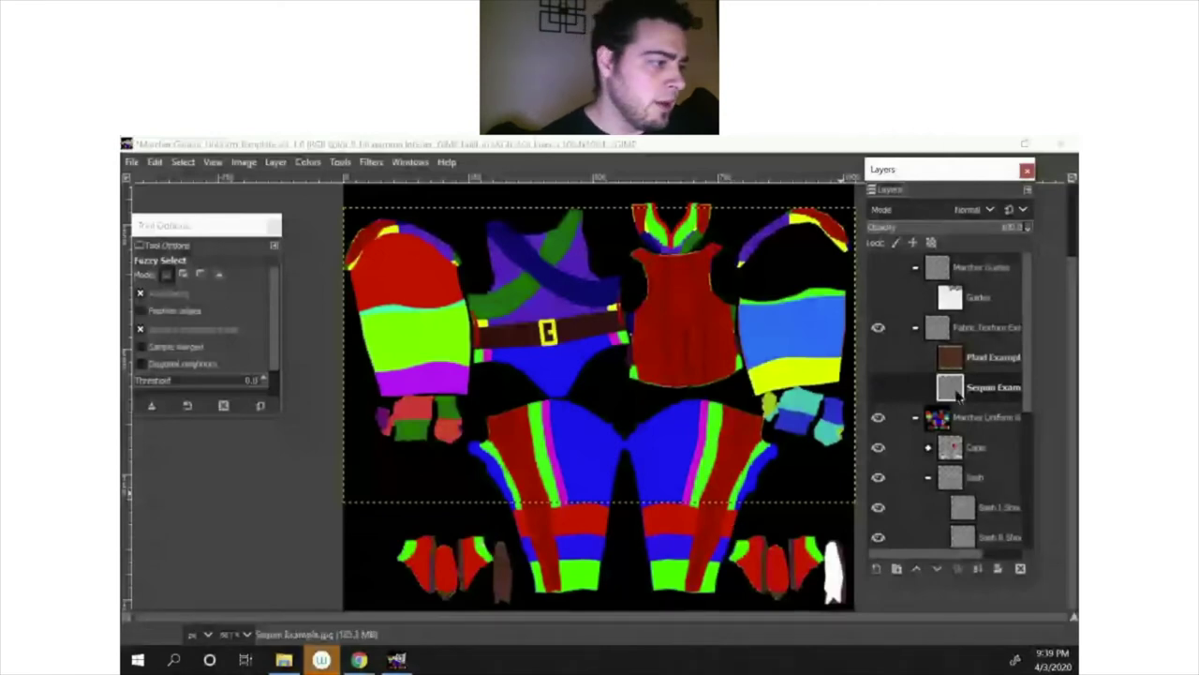
Step: Expand the Cape group and its Cape Full subgroup, widen the Layers dialog, and select the Cape Full Color layer
{"action": "left_click", "coordinate": [927, 446]}
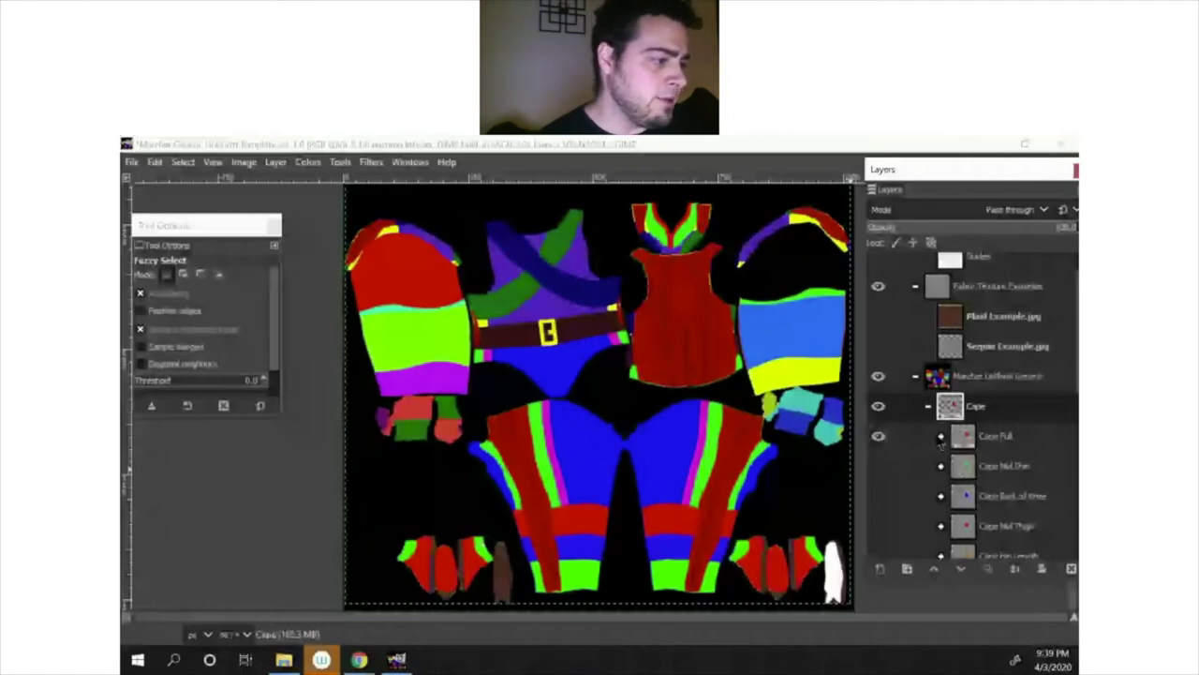
{"action": "left_click", "coordinate": [941, 438]}
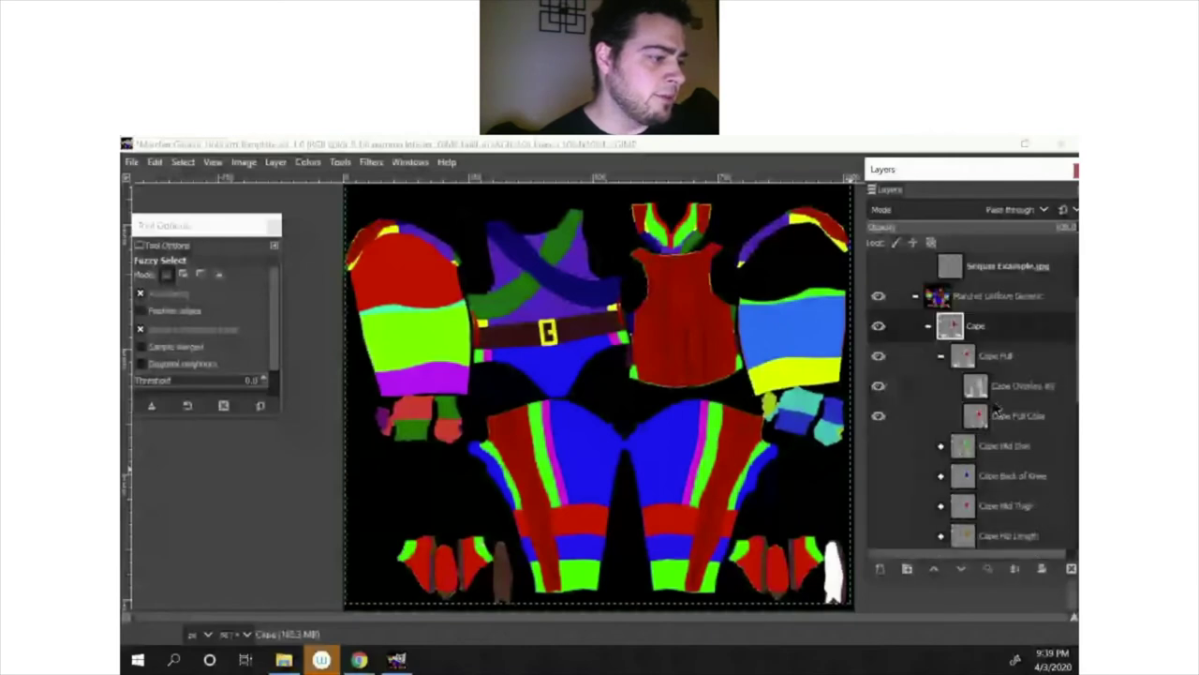
{"action": "left_click", "coordinate": [996, 412]}
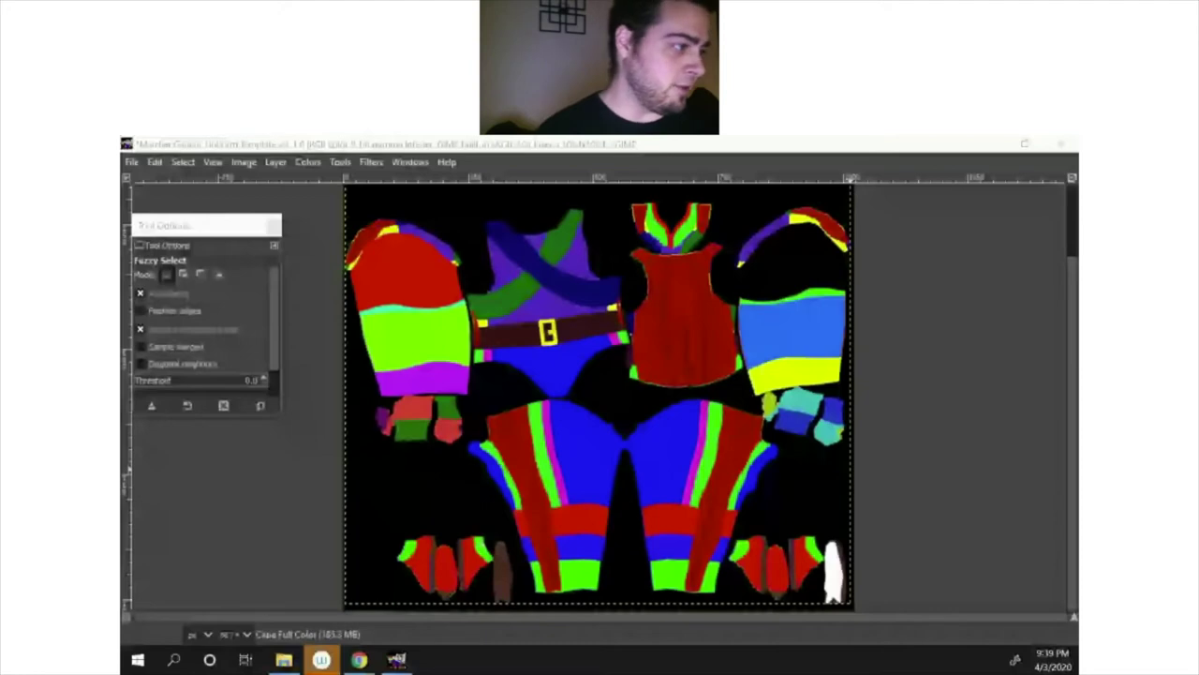
{"action": "left_click_drag", "start_coordinate": [923, 144], "coordinate": [924, 167]}
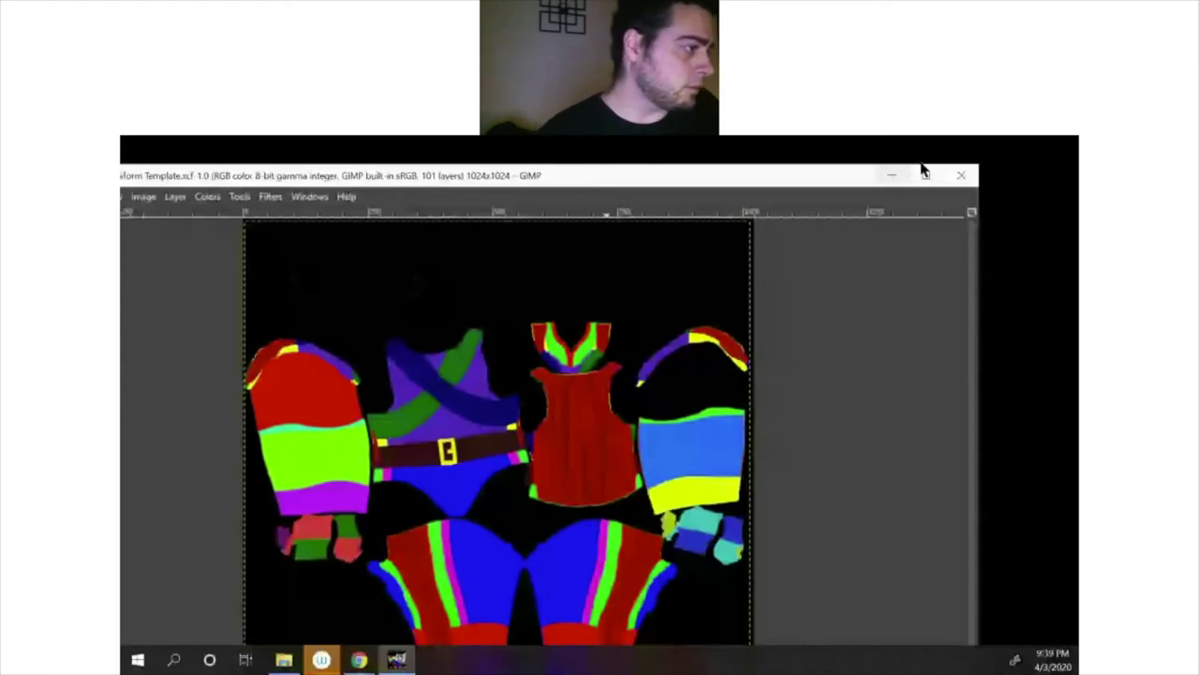
{"action": "left_click", "coordinate": [925, 175]}
{"action": "left_click", "coordinate": [339, 161]}
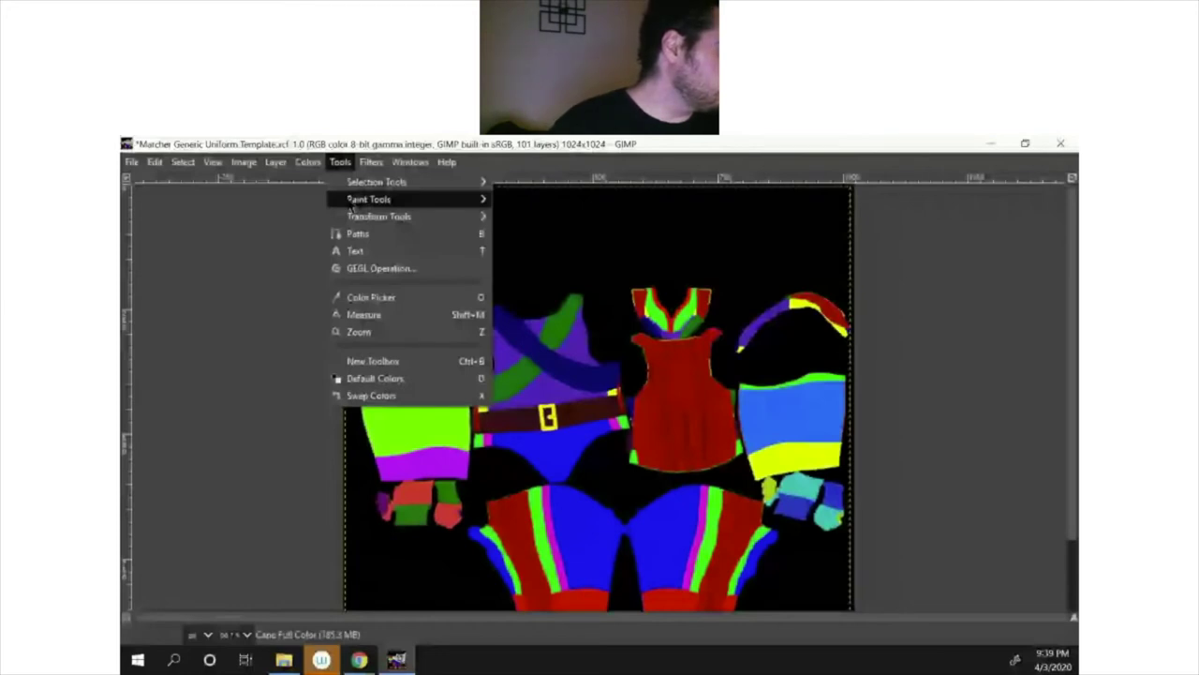
{"action": "key", "text": "Escape"}
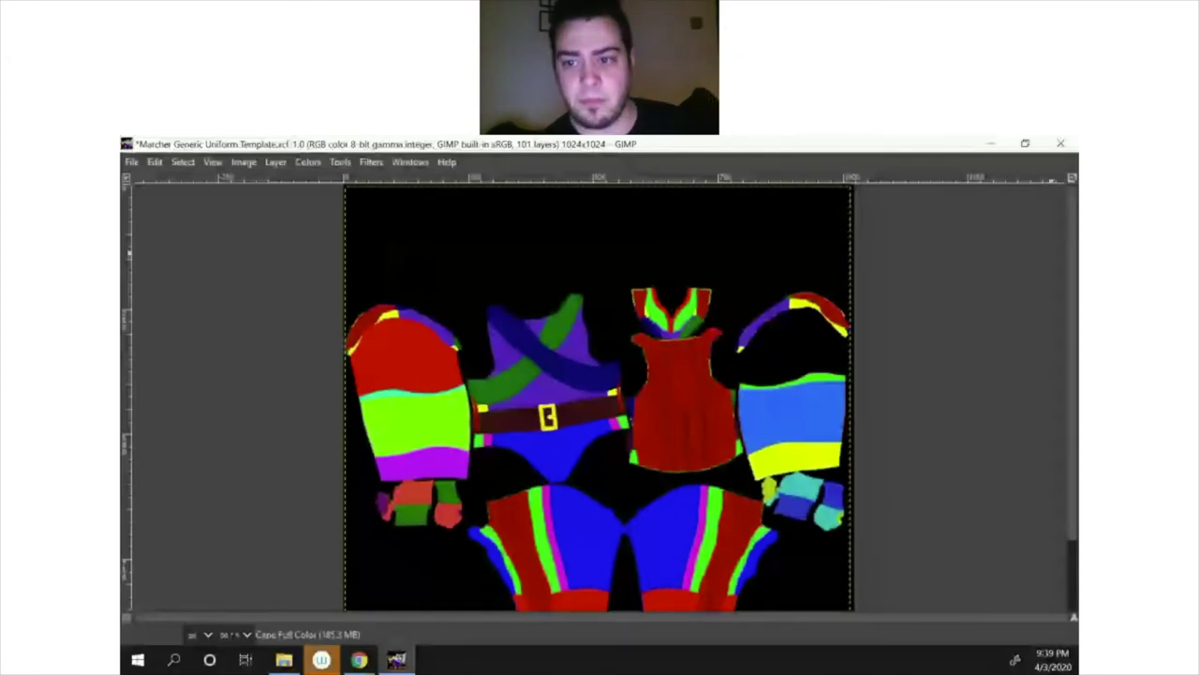
Step: Show the foreground/background Colors dialog and place it to the right of the uniform template
{"action": "left_click", "coordinate": [408, 162]}
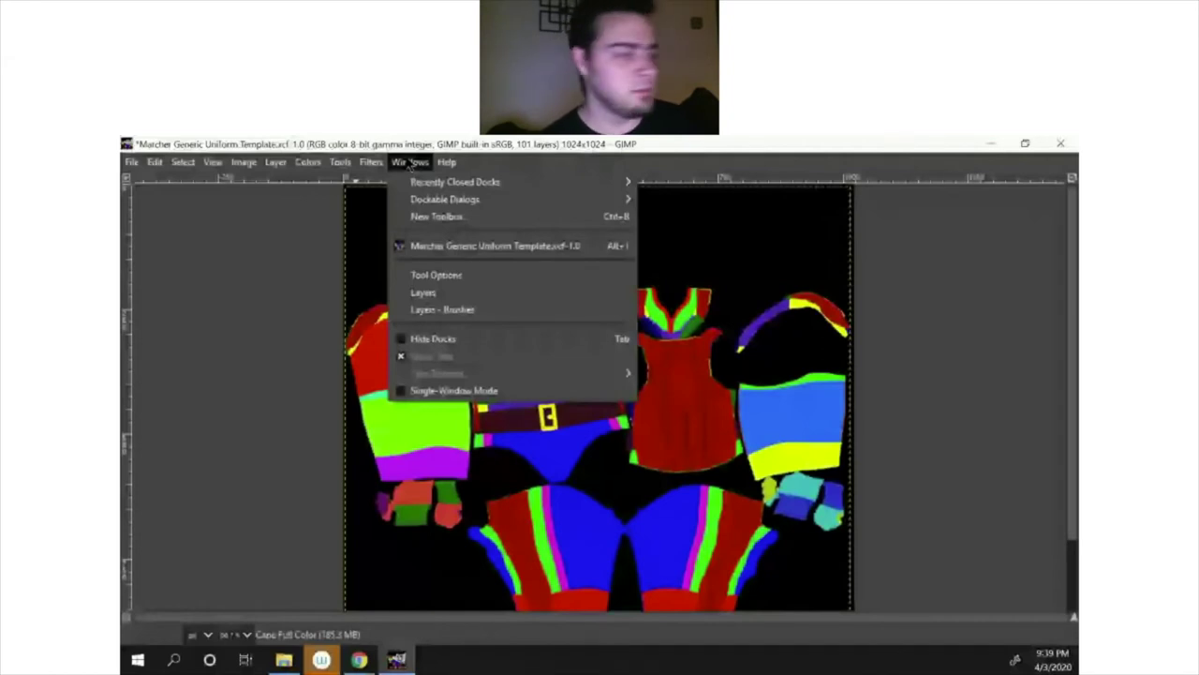
{"action": "mouse_move", "coordinate": [372, 163]}
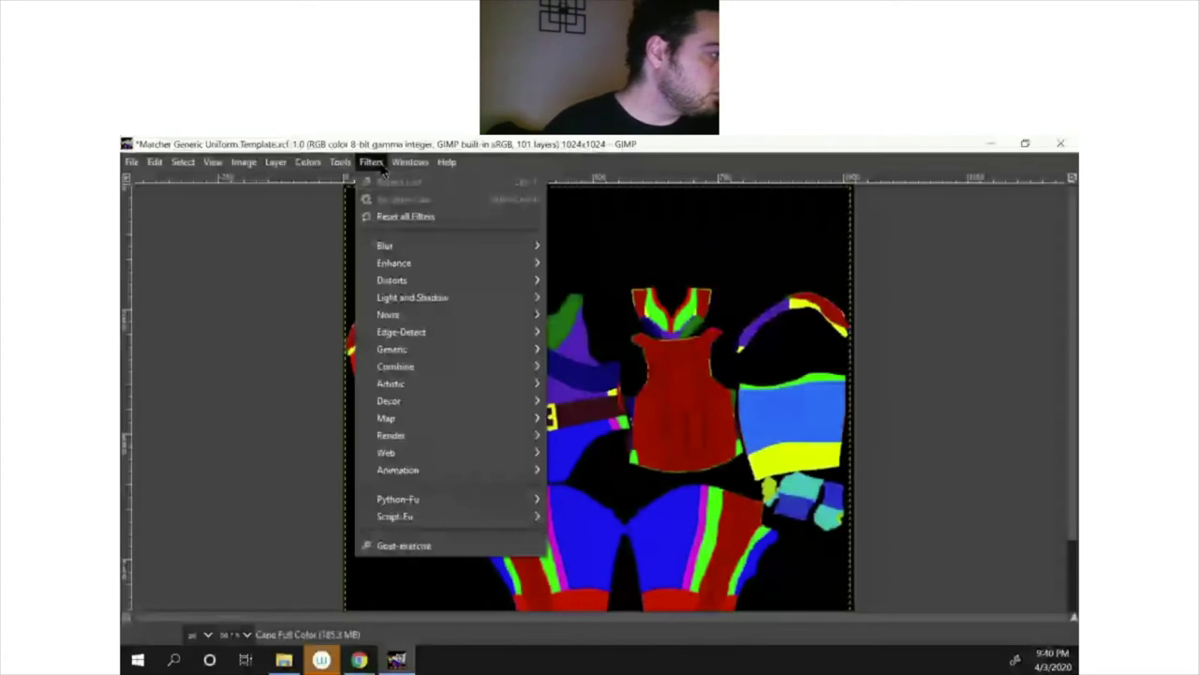
{"action": "mouse_move", "coordinate": [417, 165]}
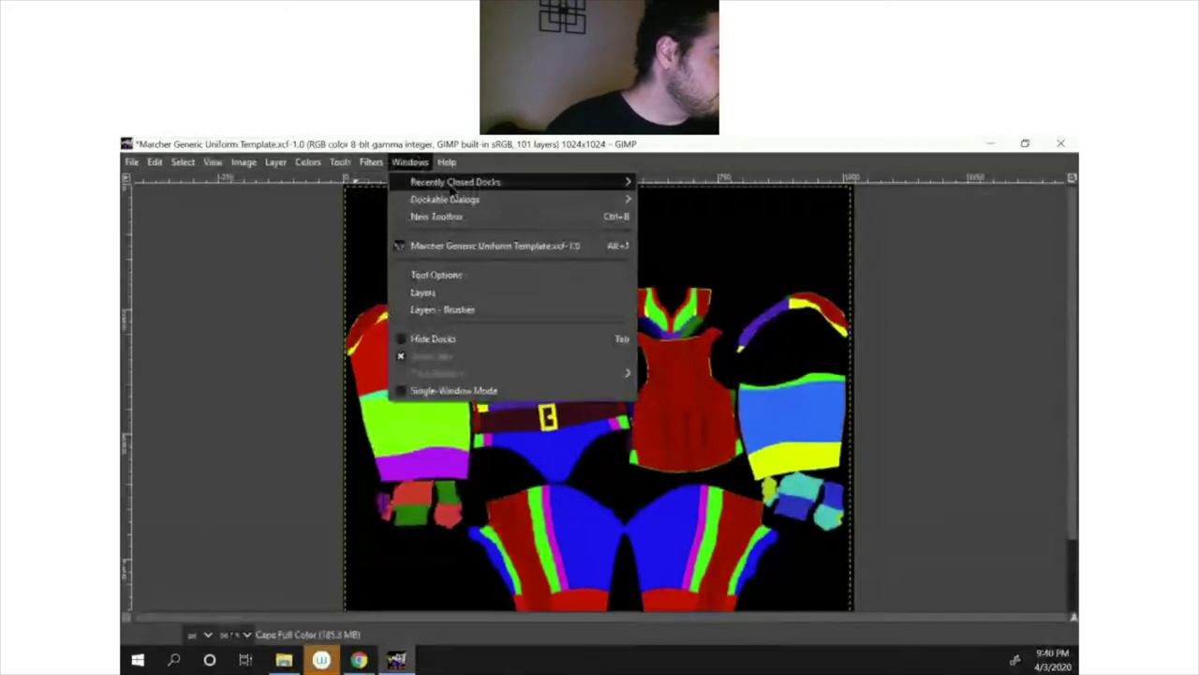
{"action": "mouse_move", "coordinate": [465, 206]}
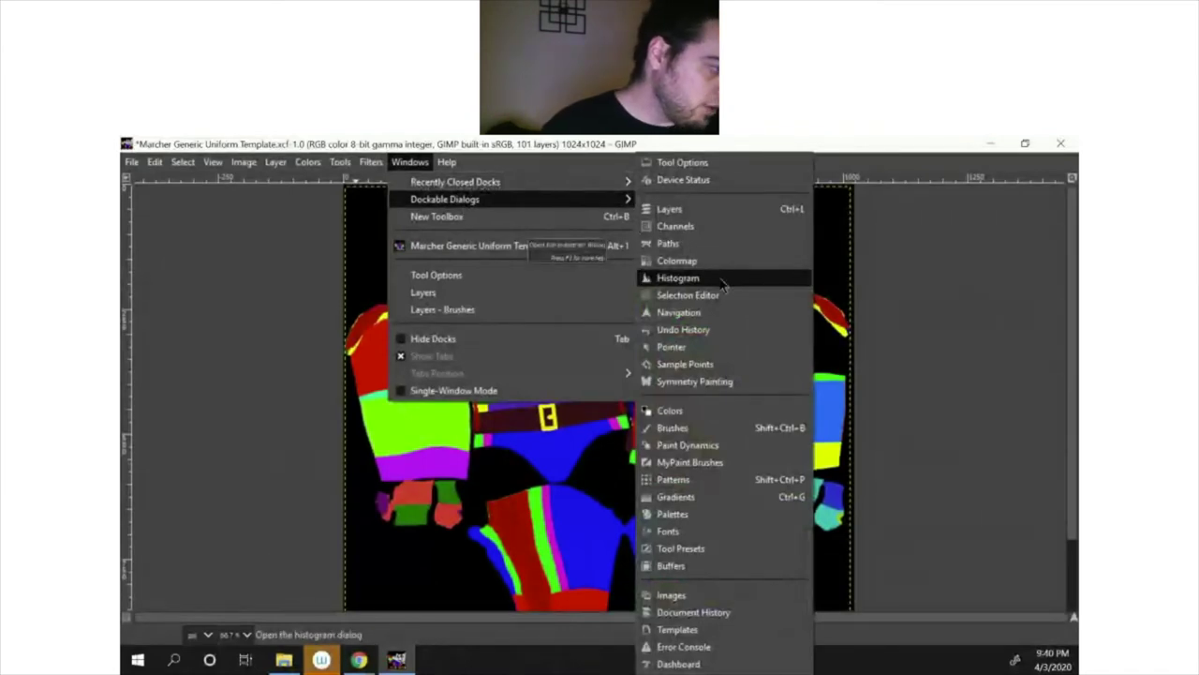
{"action": "left_click", "coordinate": [694, 422]}
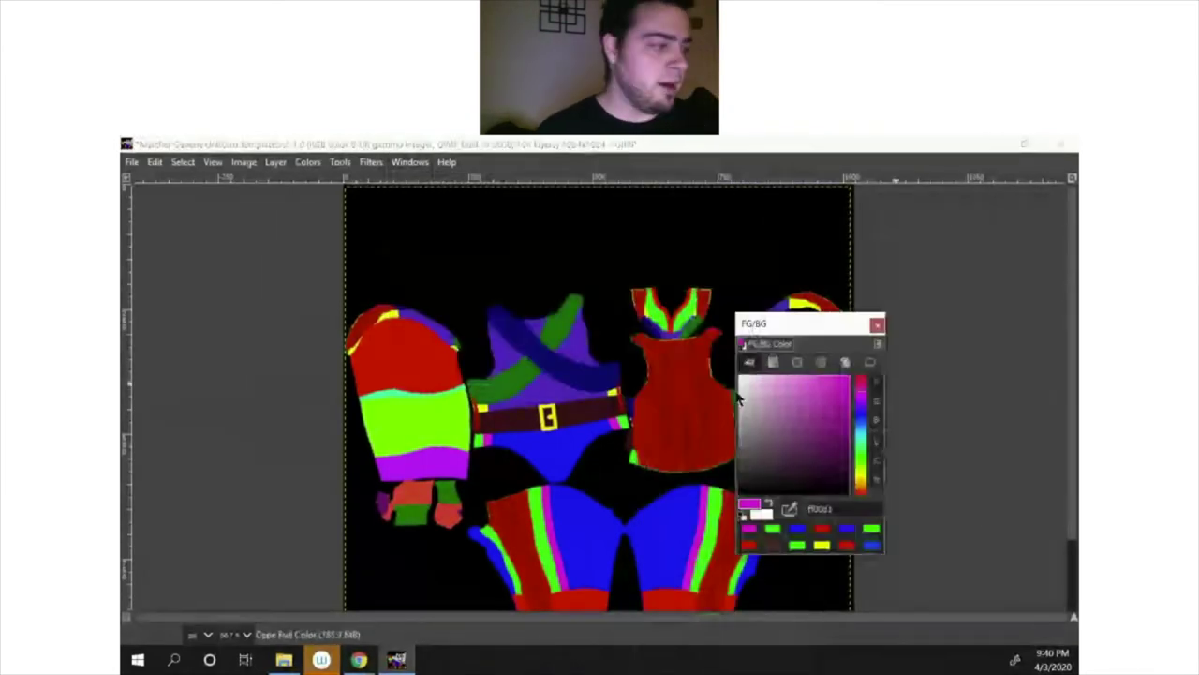
{"action": "left_click_drag", "start_coordinate": [806, 315], "coordinate": [955, 286]}
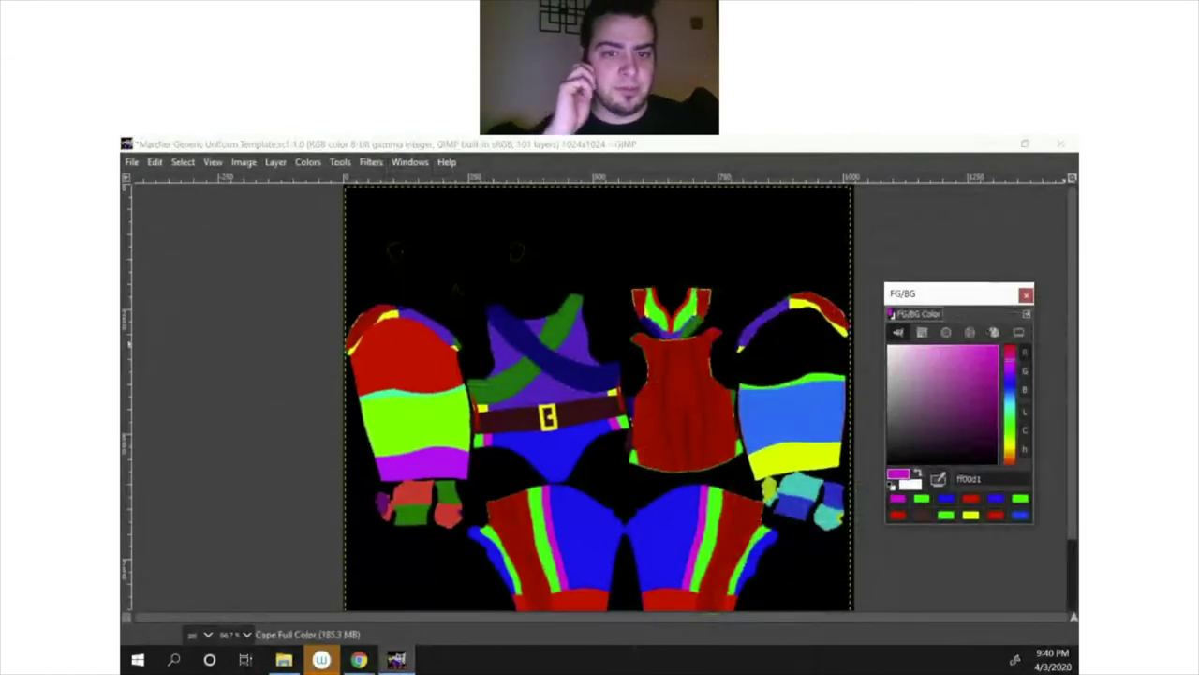
Step: Arrange the Bucket Fill options and Colors dialogs to the right of the uniform and the Layers dialog to the left
{"action": "left_click_drag", "start_coordinate": [998, 405], "coordinate": [262, 335]}
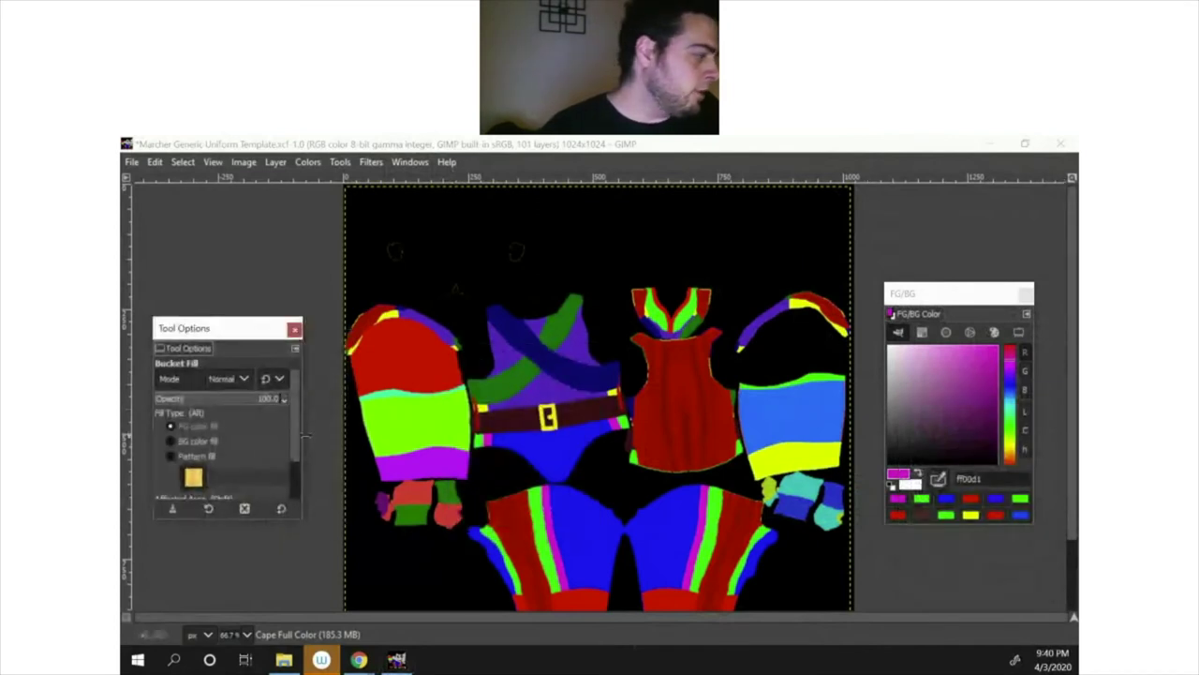
{"action": "scroll", "coordinate": [222, 419], "scroll_direction": "down", "scroll_amount": 1}
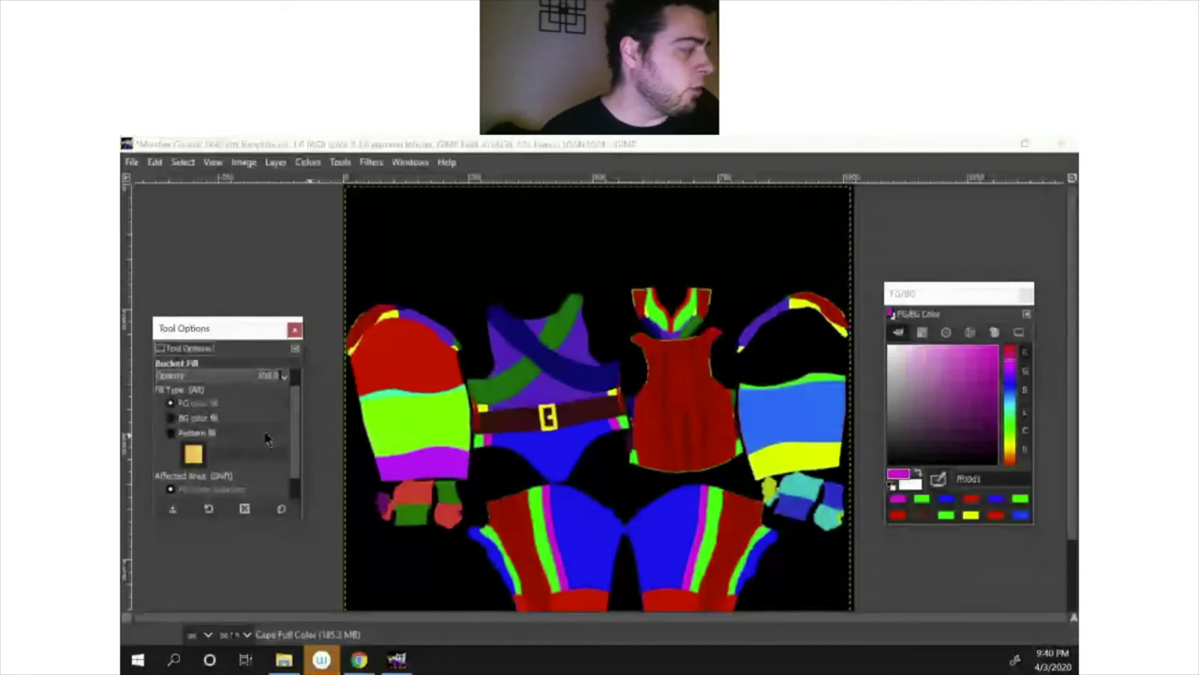
{"action": "scroll", "coordinate": [265, 429], "scroll_direction": "down", "scroll_amount": 1}
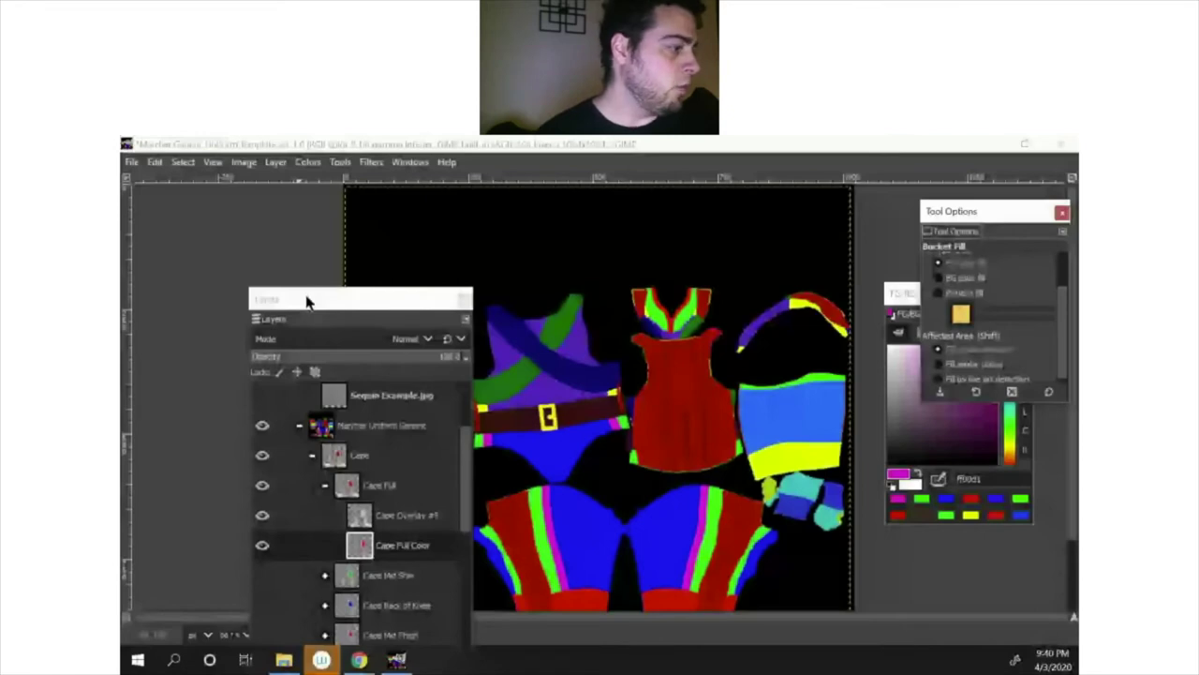
{"action": "left_click", "coordinate": [308, 300]}
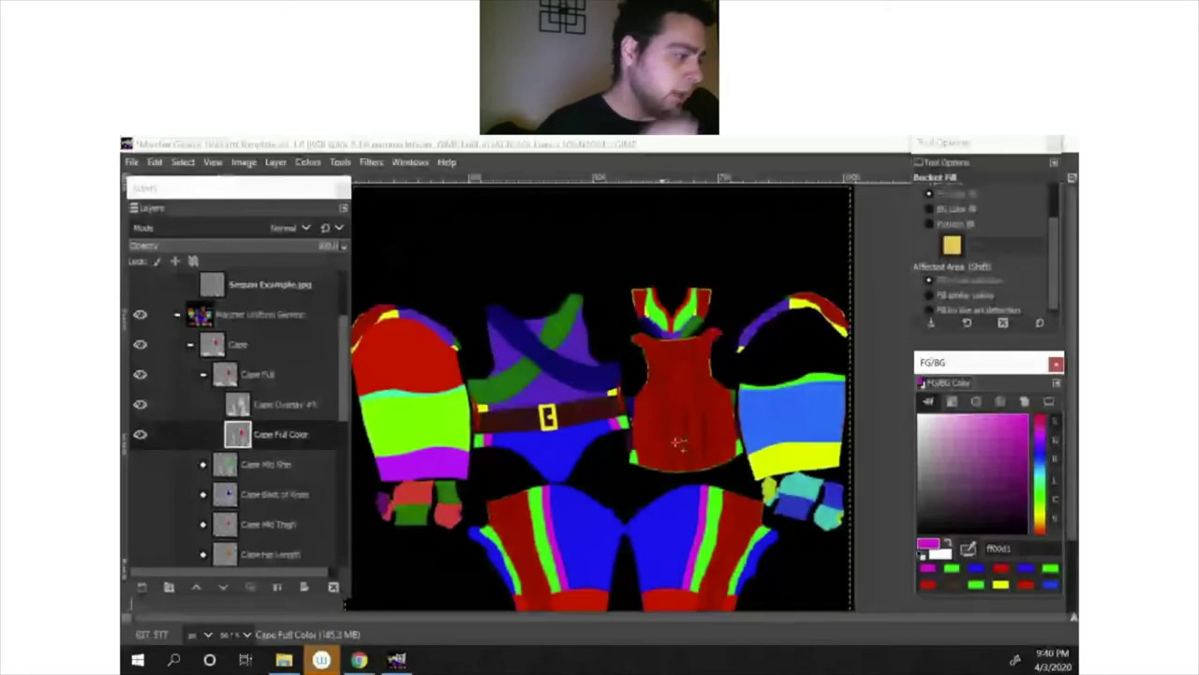
Step: Toggle the Cape Overlay #5 layer off and on to compare the cape's shading, and reselect the Cape Full Color layer
{"action": "left_click", "coordinate": [140, 404]}
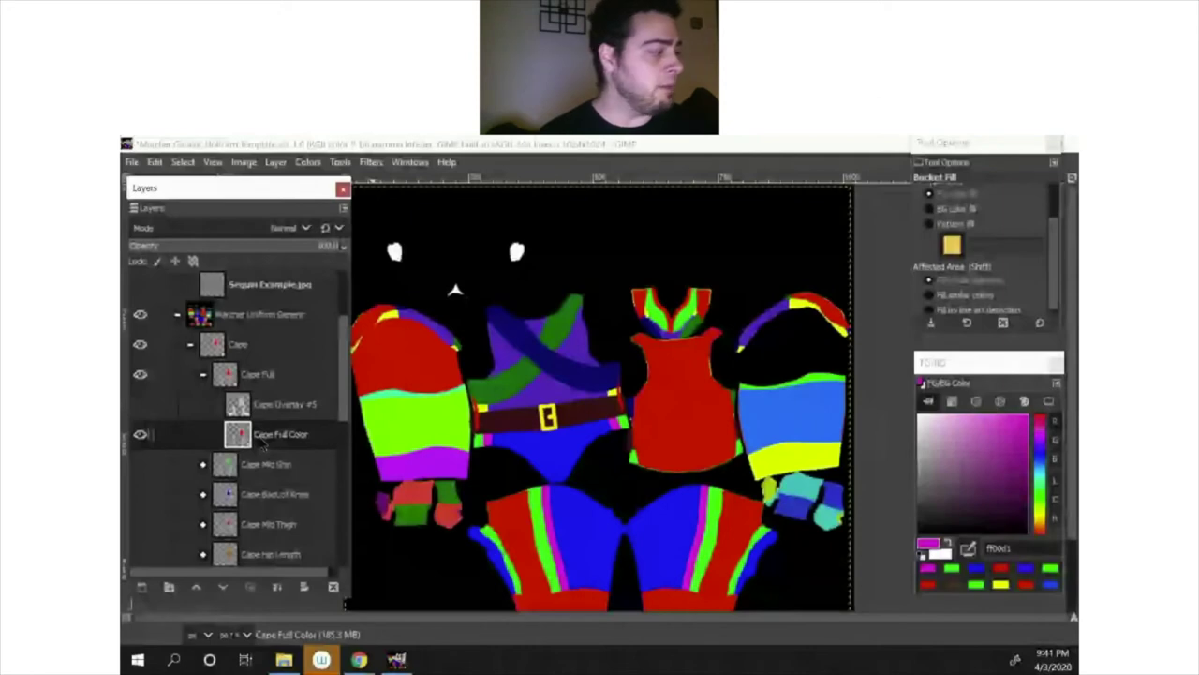
{"action": "left_click", "coordinate": [298, 405]}
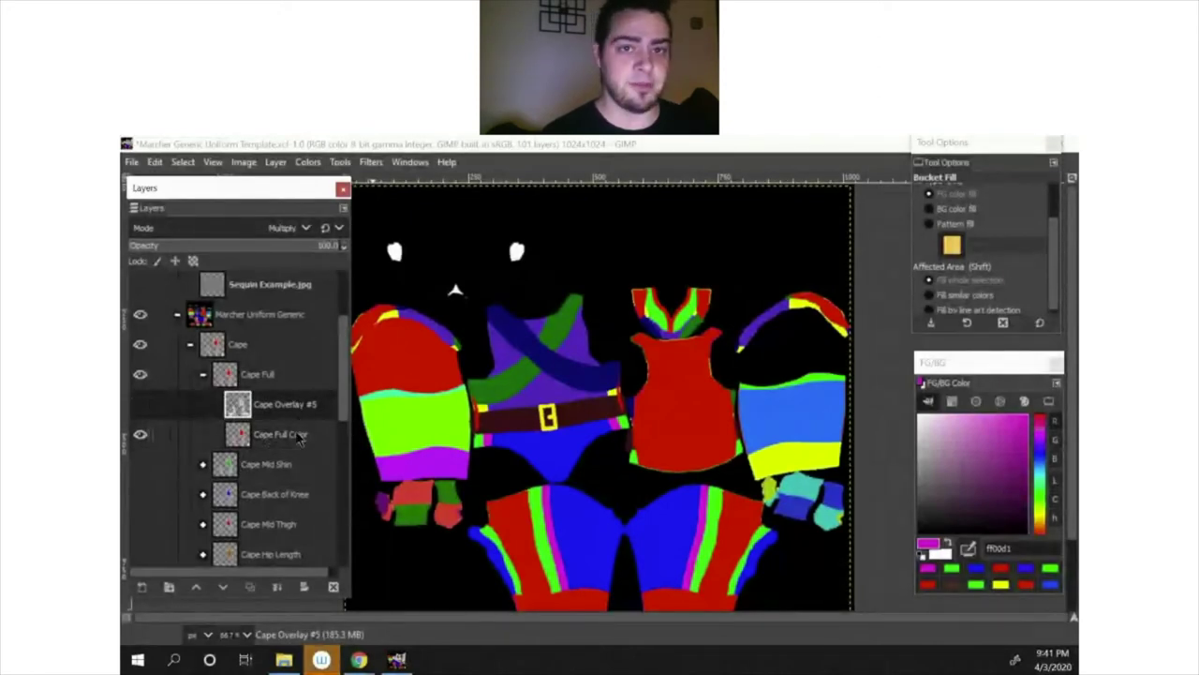
{"action": "left_click", "coordinate": [298, 437]}
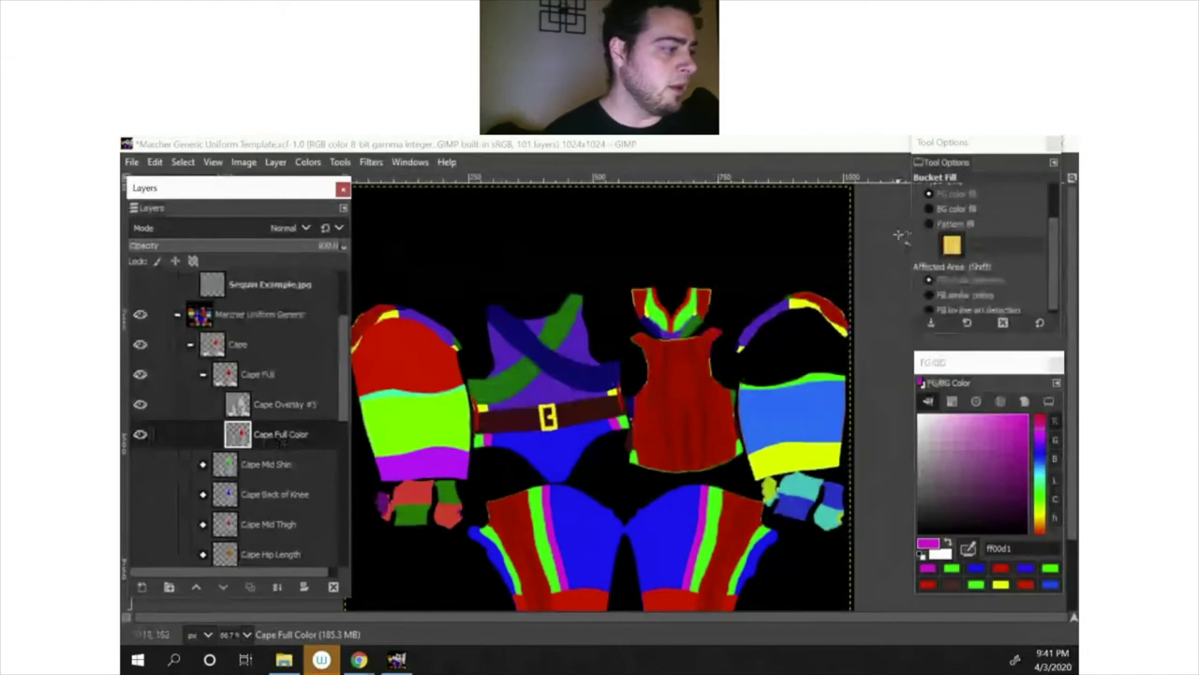
Step: Bucket-fill the red cape areas on the back panel and both upper legs with the magenta foreground colour, using similar-color filling
{"action": "left_click", "coordinate": [687, 420]}
{"action": "scroll", "coordinate": [721, 478], "scroll_direction": "down", "scroll_amount": 2}
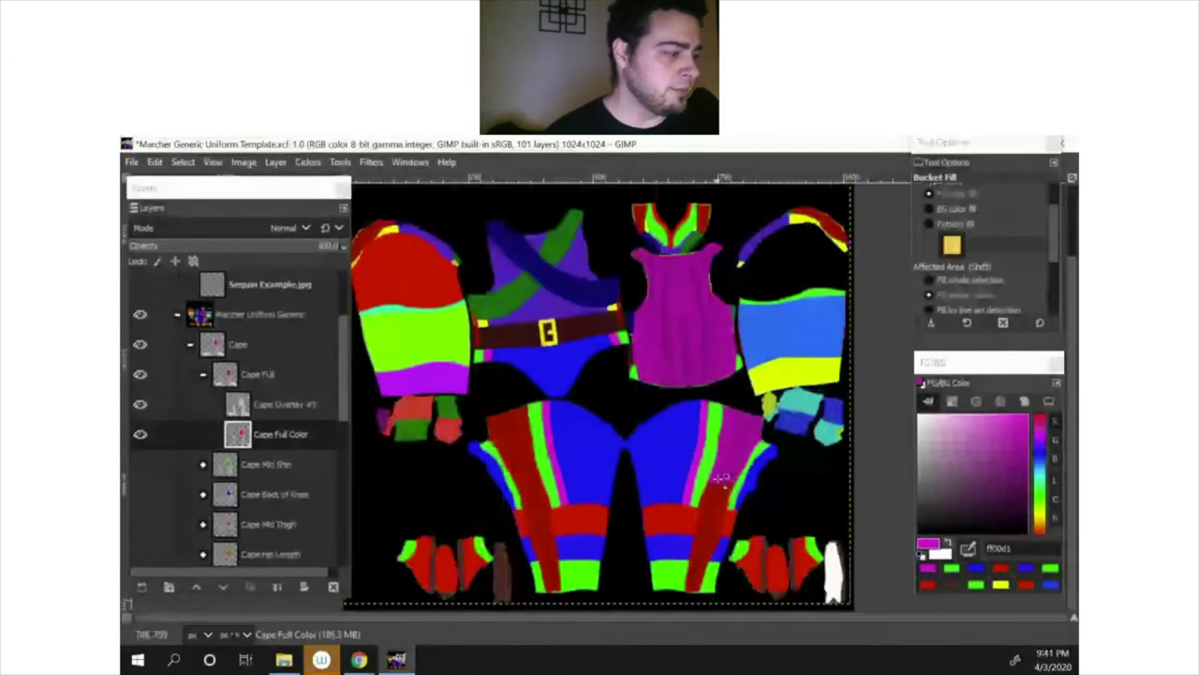
{"action": "left_click", "coordinate": [720, 478]}
{"action": "left_click", "coordinate": [525, 478]}
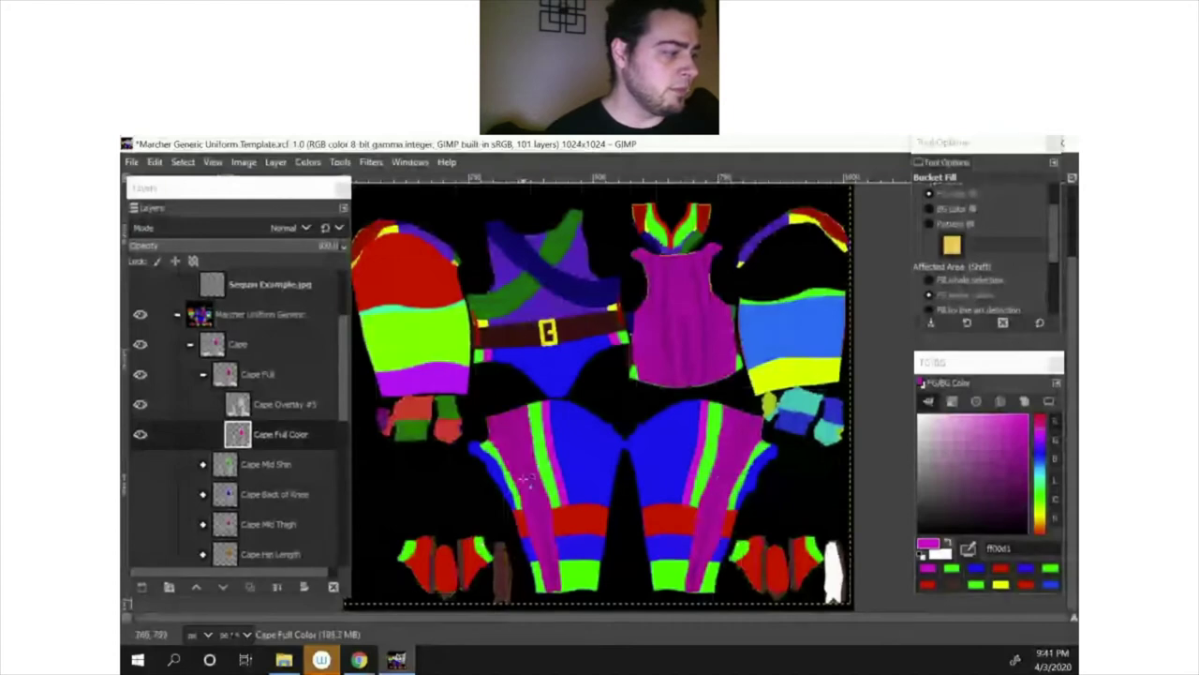
{"action": "key", "text": "shift"}
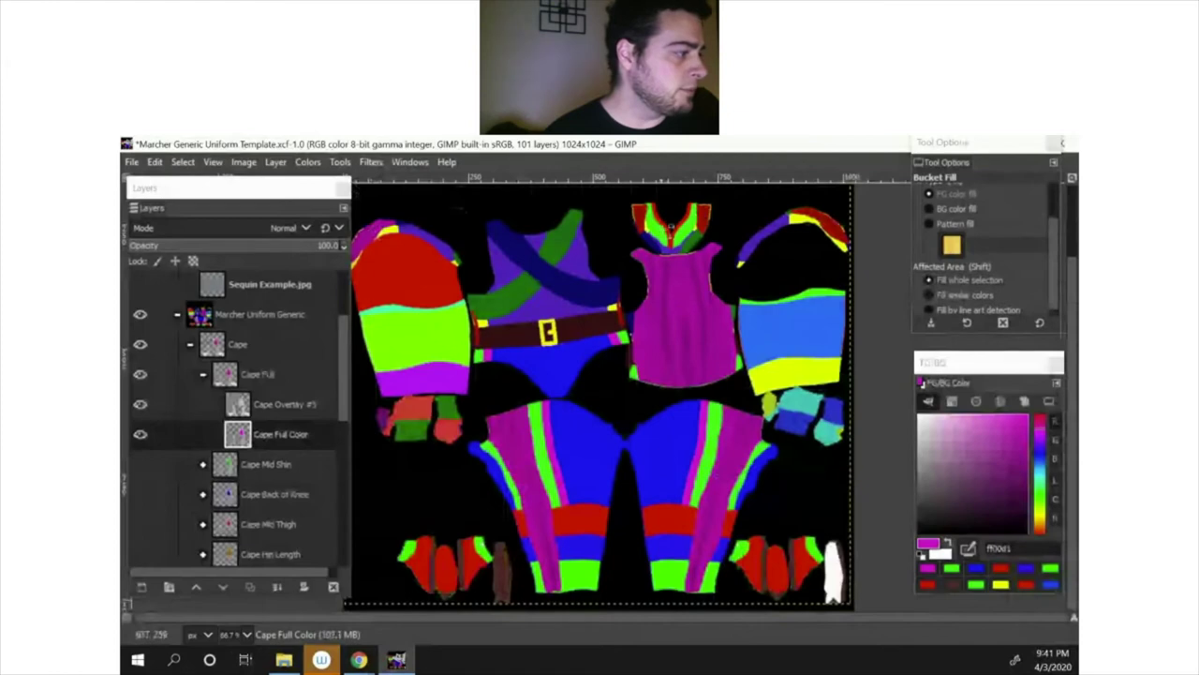
Step: Fill the remaining cape areas at the collar and the shoulder with magenta ff00d1
{"action": "left_click", "coordinate": [642, 217]}
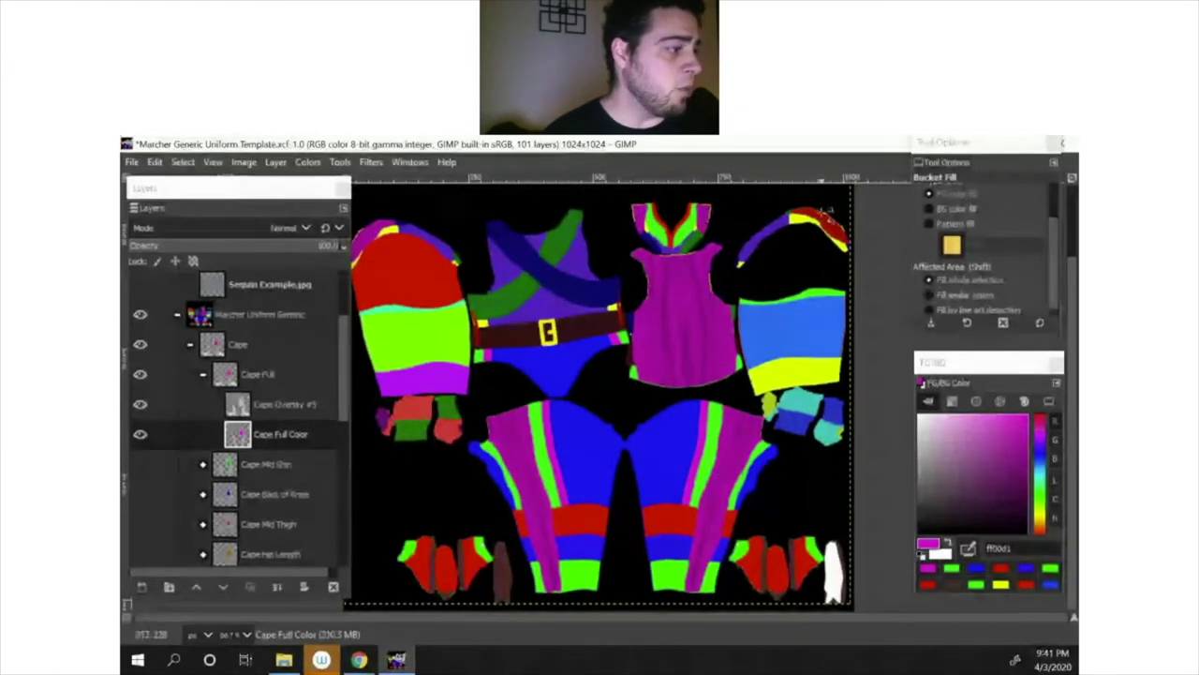
{"action": "left_click", "coordinate": [824, 212]}
{"action": "left_click", "coordinate": [826, 212], "text": "shift"}
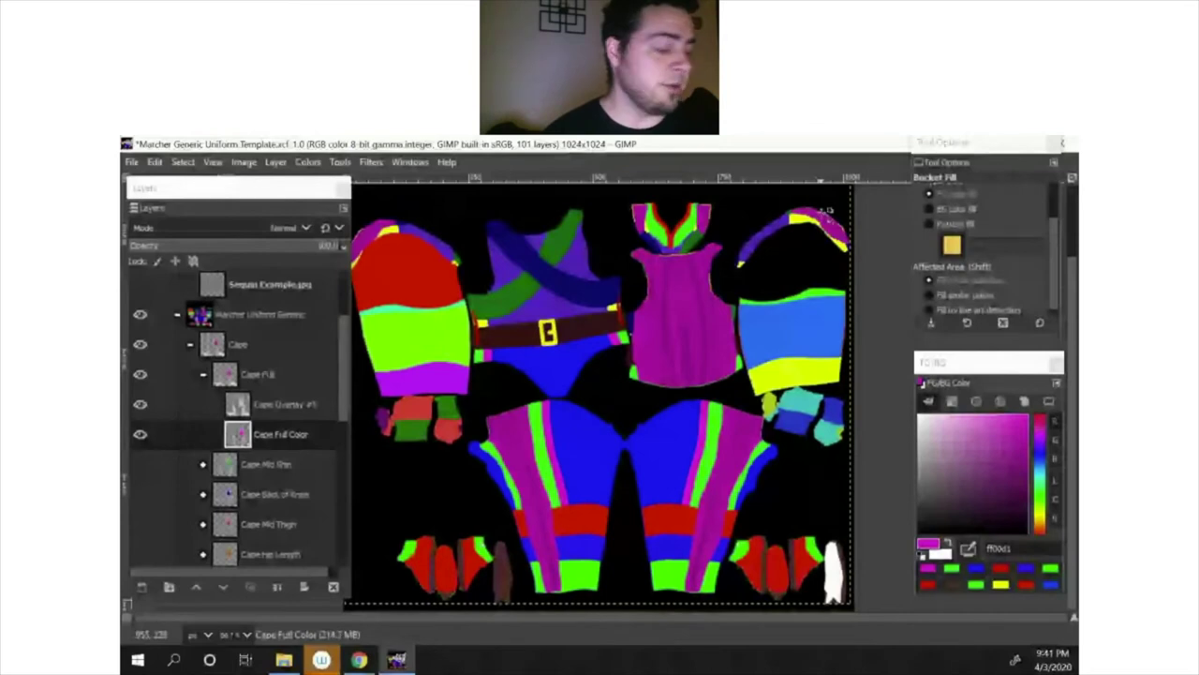
Step: Recolor the cape's back, leg, collar and shoulder areas with blue 0600ff on the Cape Full Color layer
{"action": "left_click", "coordinate": [976, 568]}
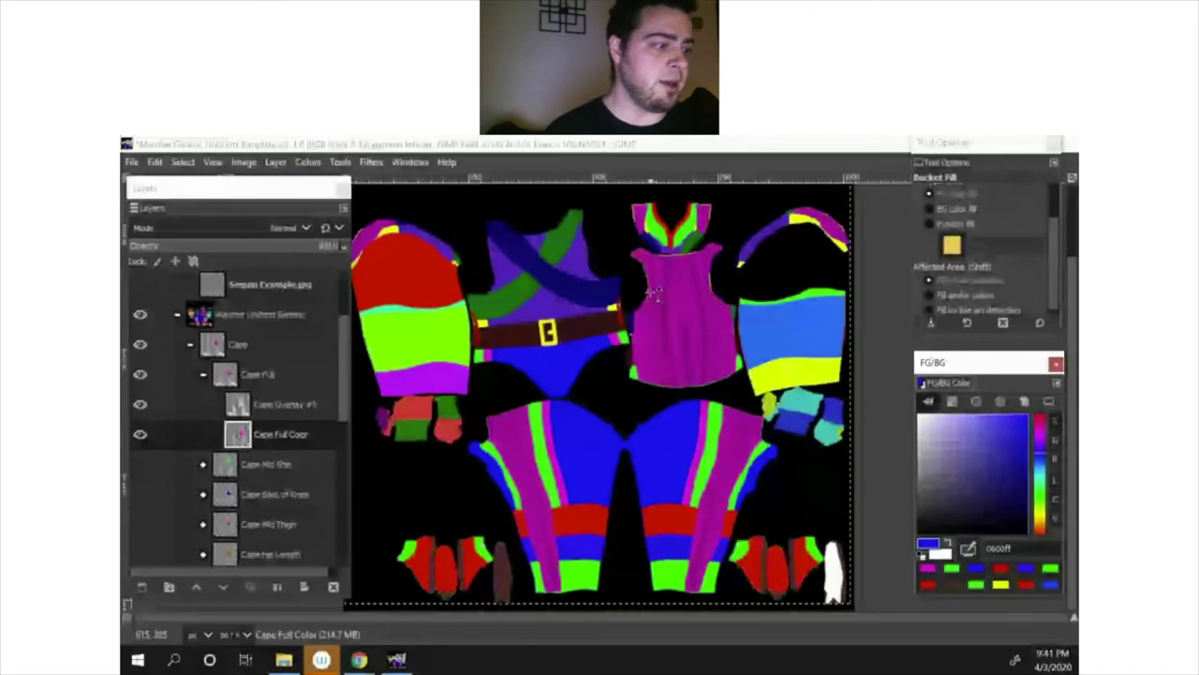
{"action": "left_click", "coordinate": [607, 300]}
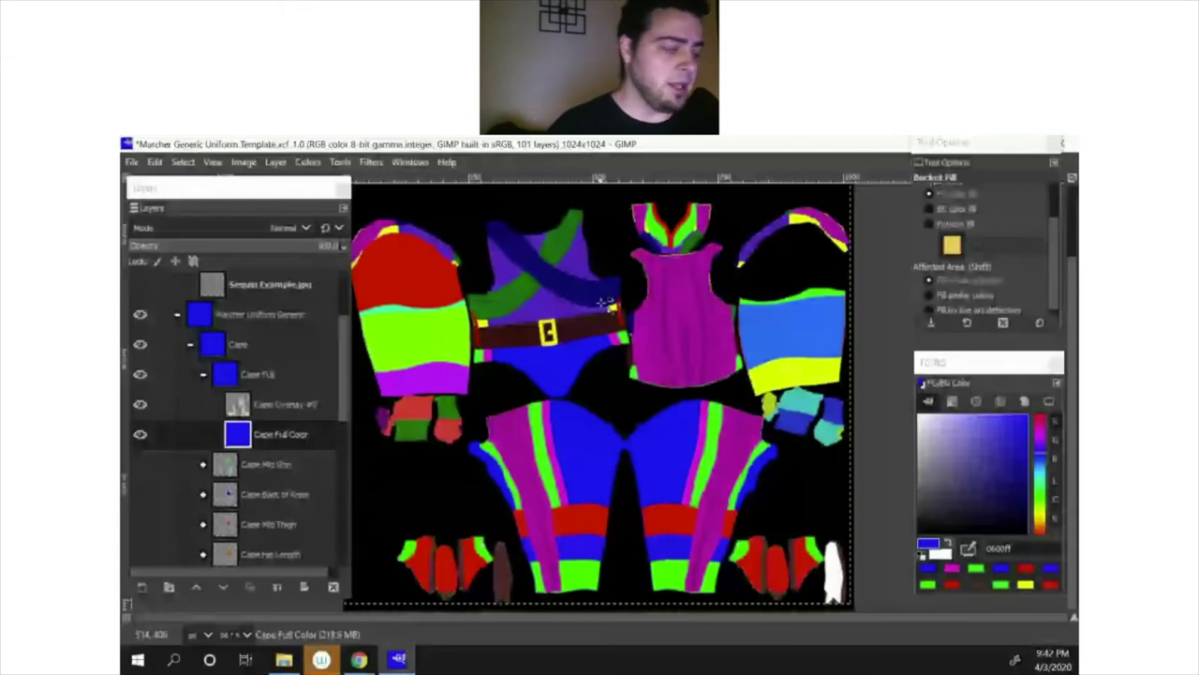
{"action": "left_click", "coordinate": [679, 328]}
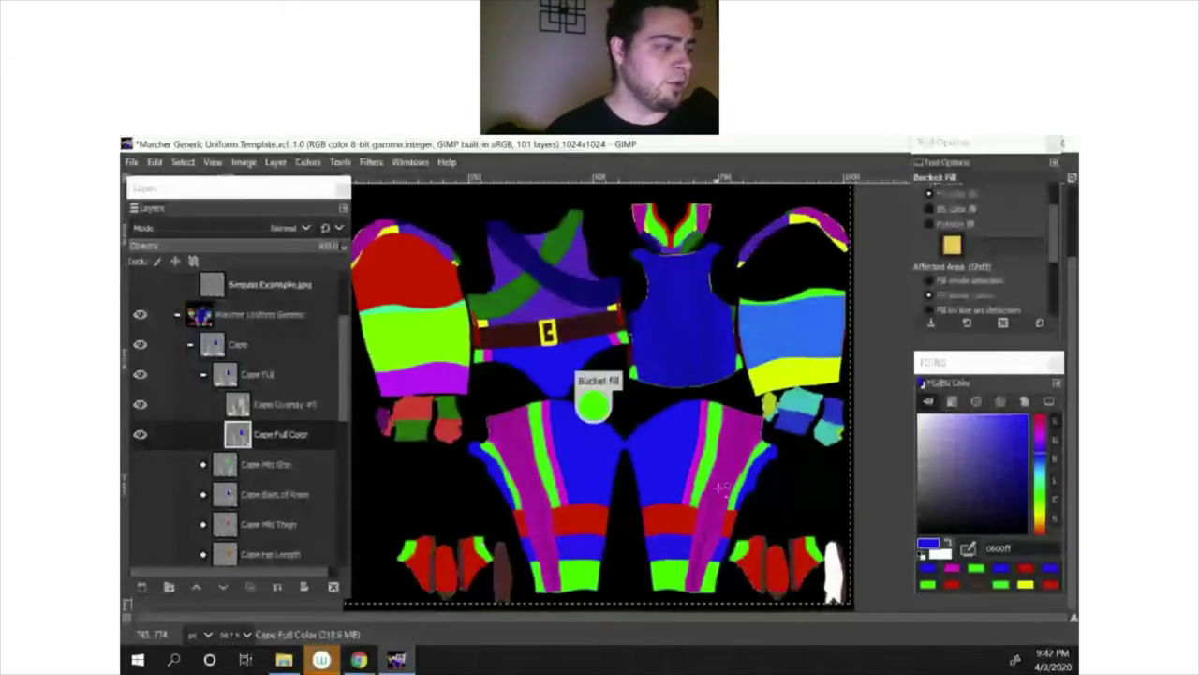
{"action": "left_click", "coordinate": [494, 413]}
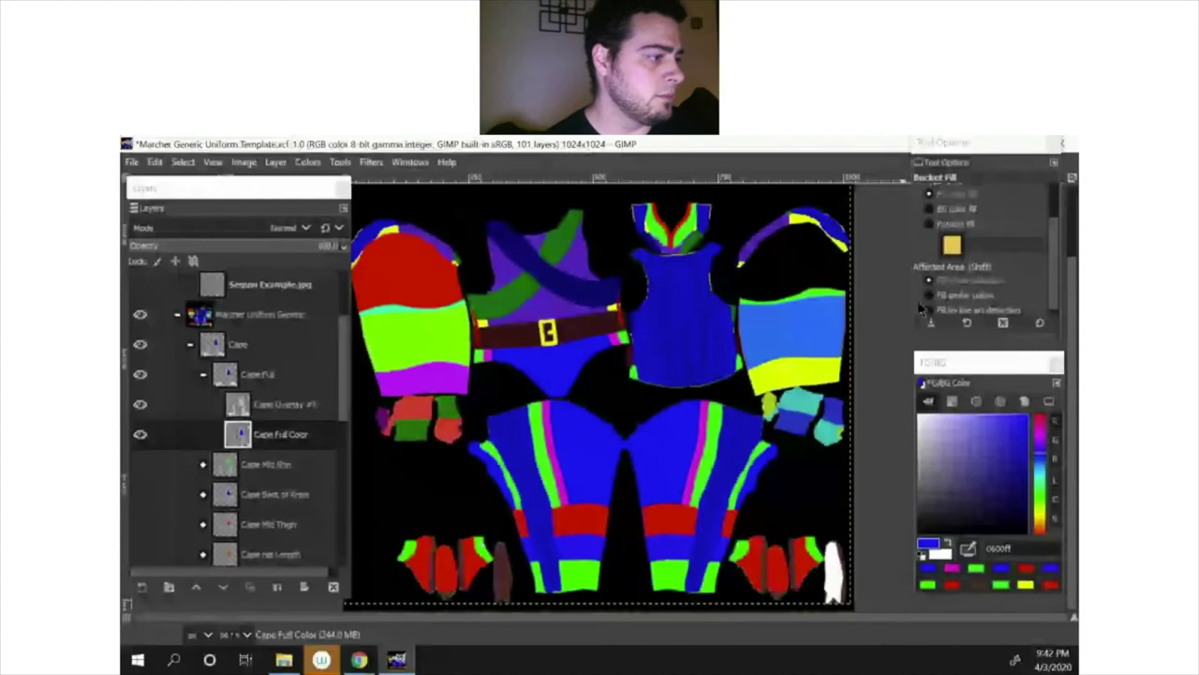
Step: Refill the cape's back, leg, collar and shoulder areas with light blue 00cbff, affecting only similar colors
{"action": "left_click", "coordinate": [970, 297]}
{"action": "left_click", "coordinate": [1042, 476]}
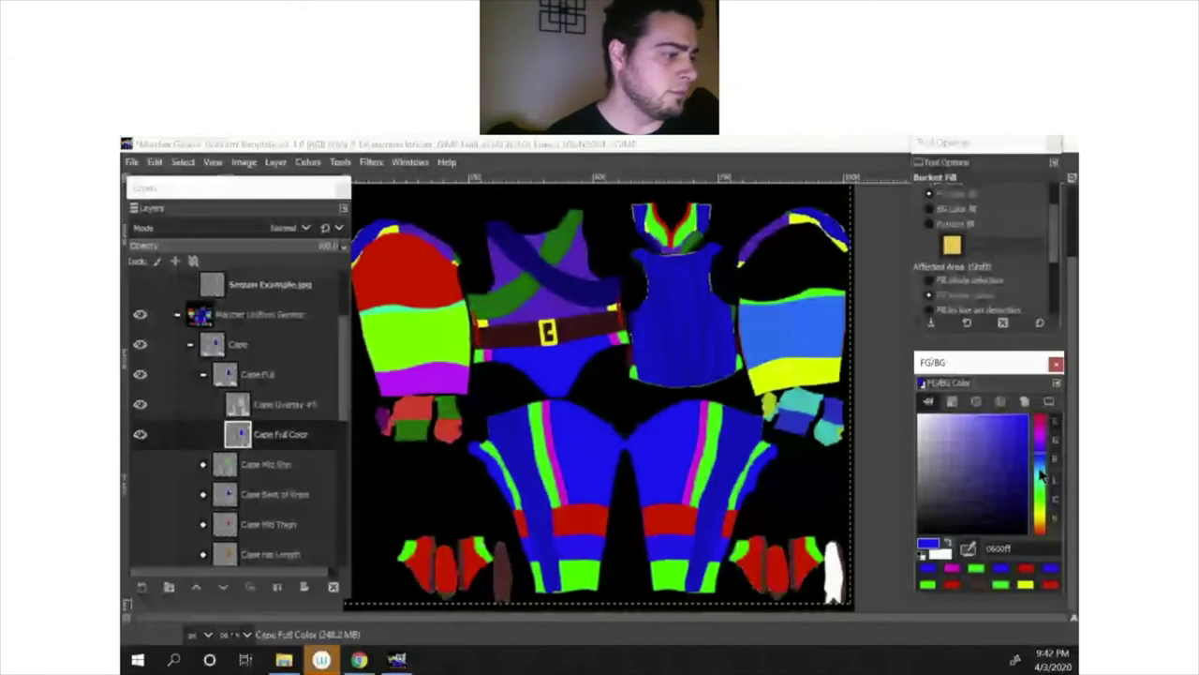
{"action": "left_click_drag", "start_coordinate": [1042, 476], "coordinate": [1040, 448]}
{"action": "left_click", "coordinate": [527, 497]}
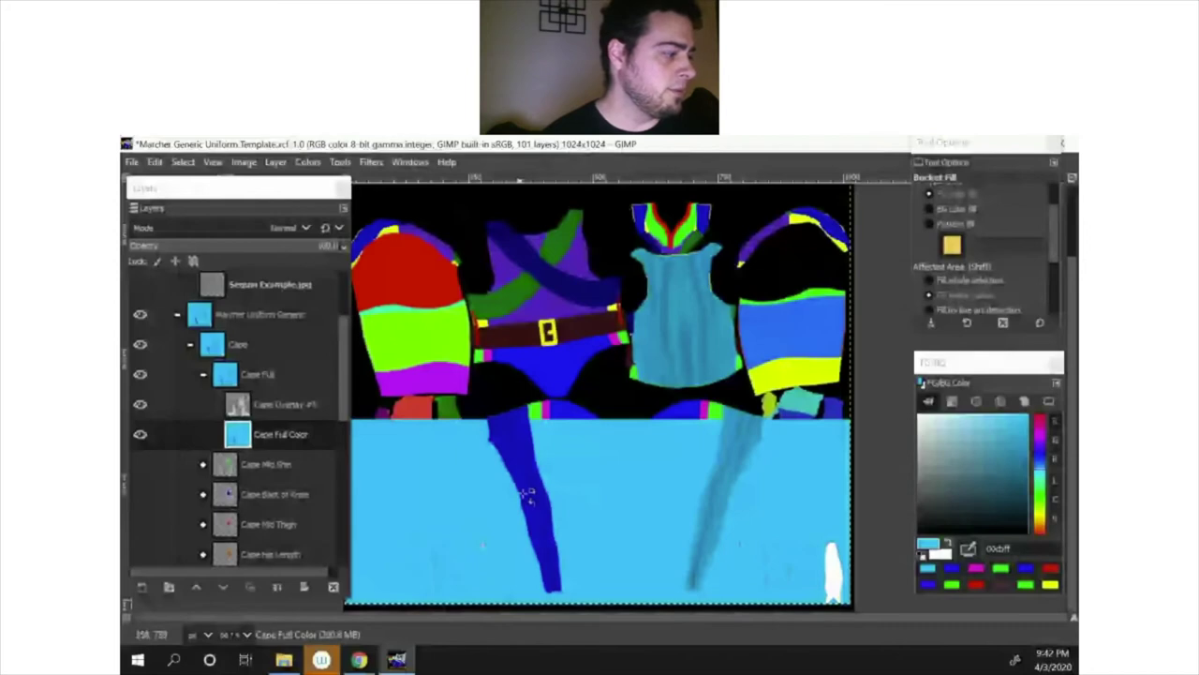
{"action": "key", "text": "ctrl+z"}
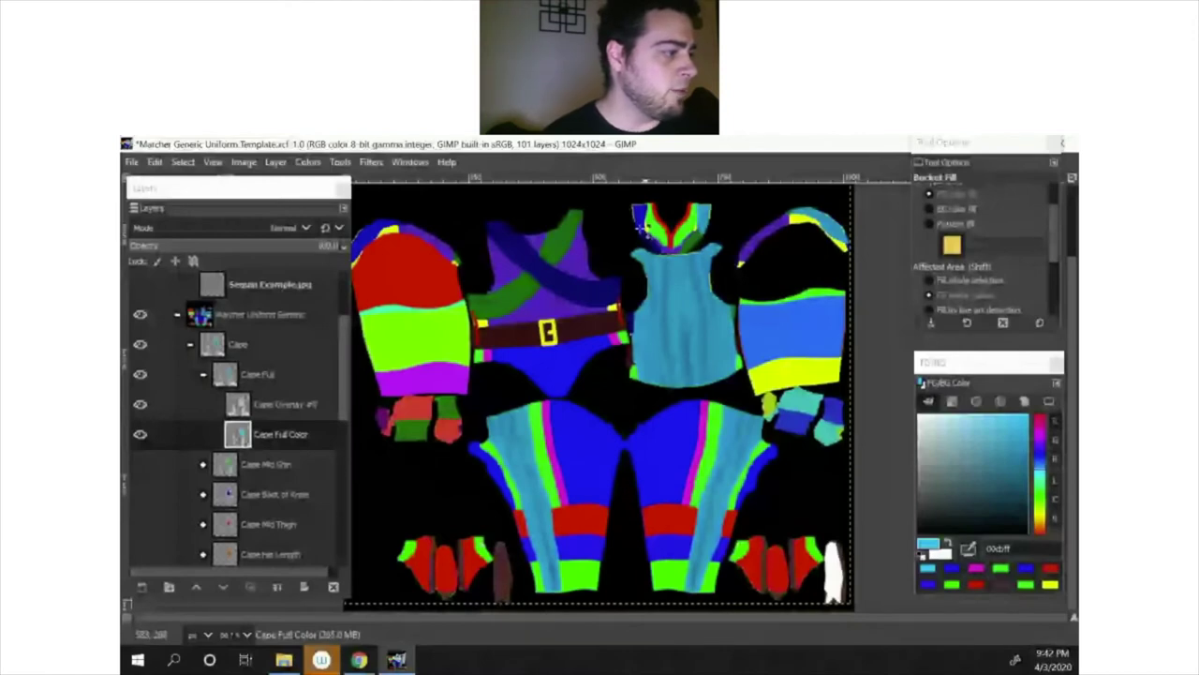
{"action": "left_click", "coordinate": [640, 221]}
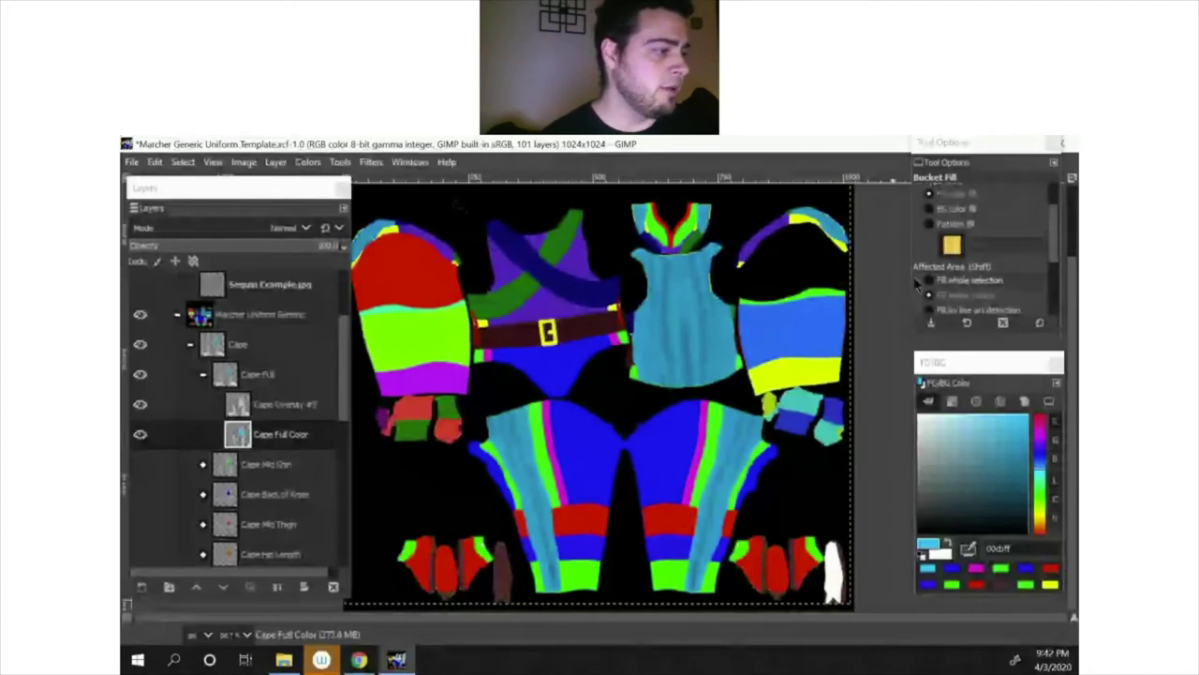
Step: Recolor the cape's leg, back, collar and shoulder areas with blue 0029ff
{"action": "left_click", "coordinate": [740, 433], "text": "ctrl"}
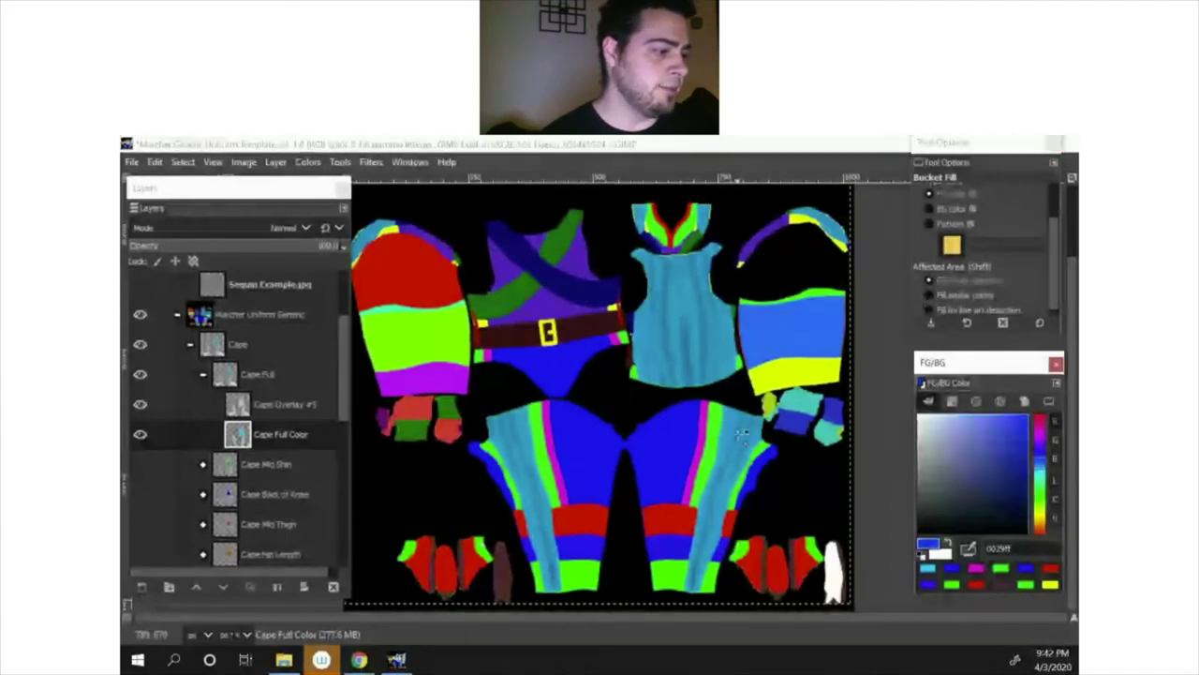
{"action": "left_click", "coordinate": [743, 447]}
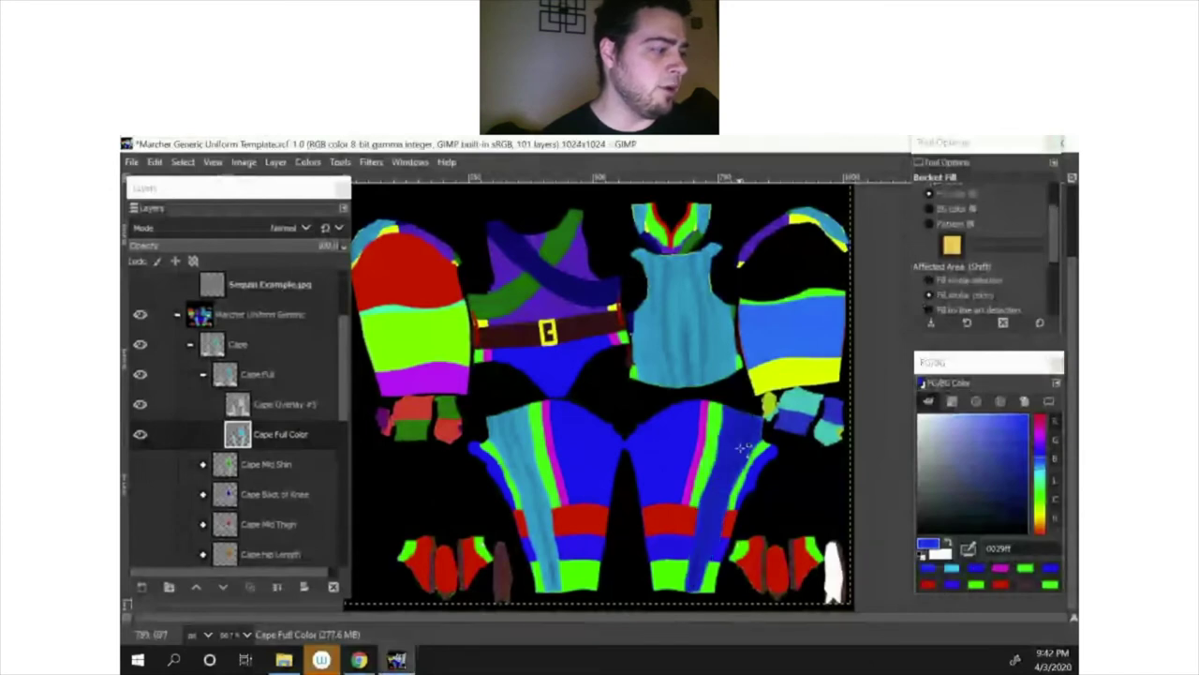
{"action": "left_click", "coordinate": [525, 440]}
{"action": "left_click", "coordinate": [672, 321]}
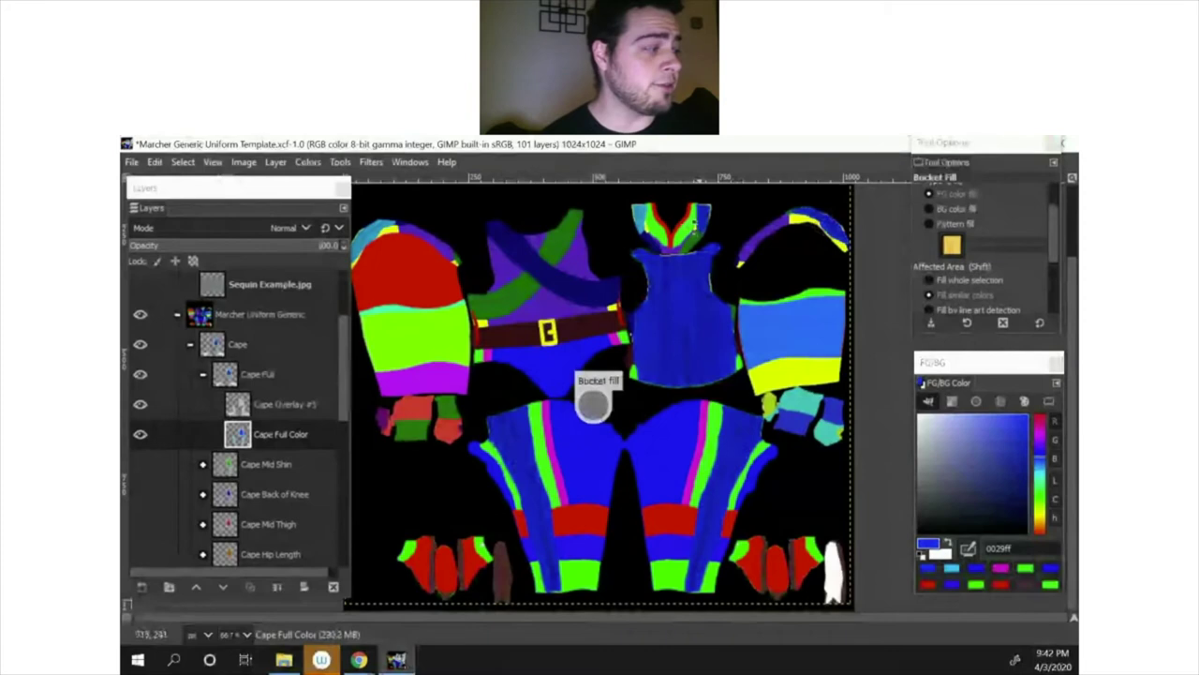
{"action": "left_click", "coordinate": [512, 213]}
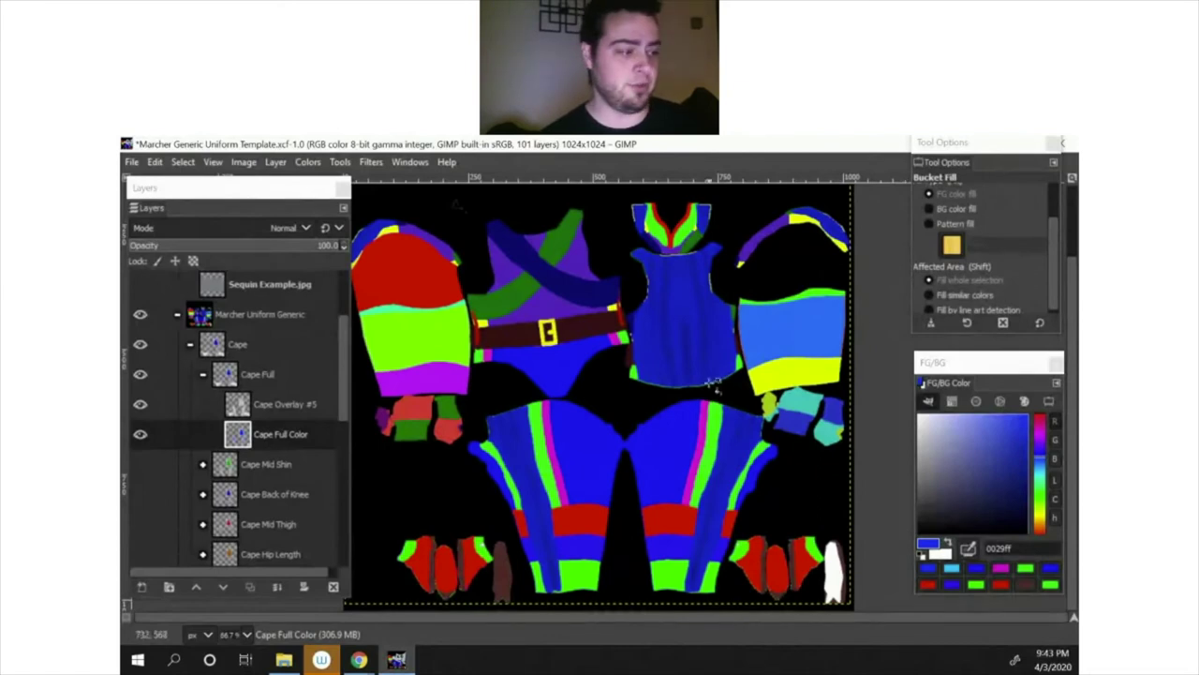
Step: Fill both leg areas and the back of the cape with magenta fd00ff, undoing any stray fill
{"action": "left_click", "coordinate": [1038, 442]}
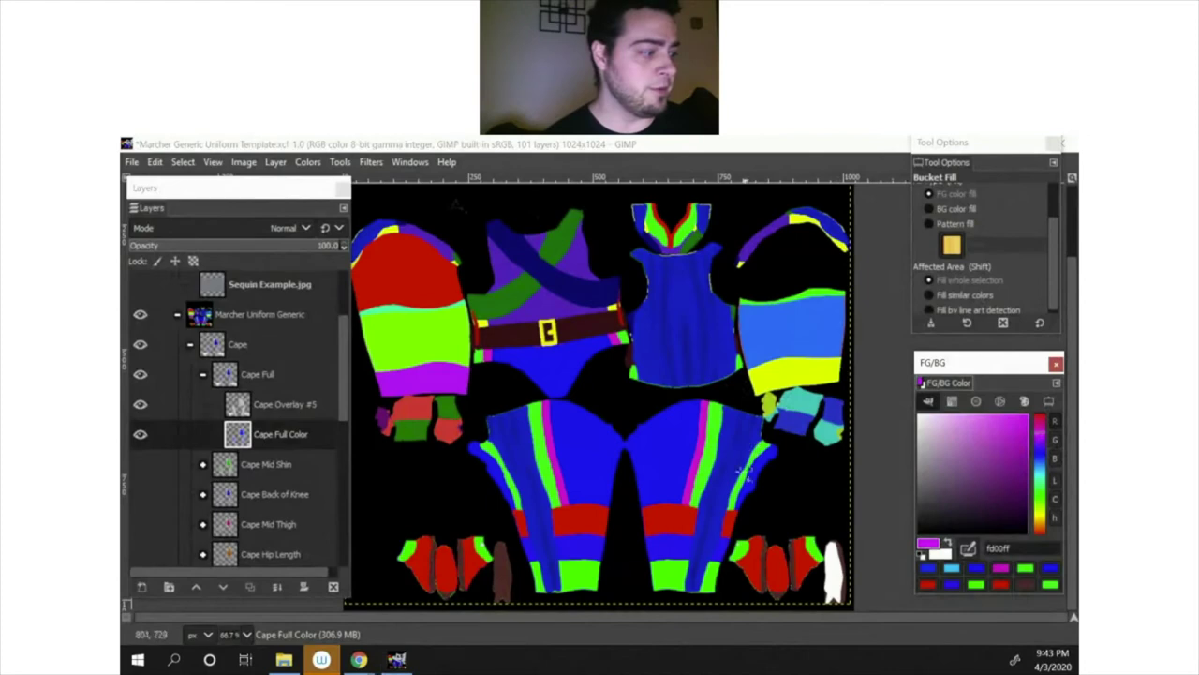
{"action": "left_click", "coordinate": [720, 504]}
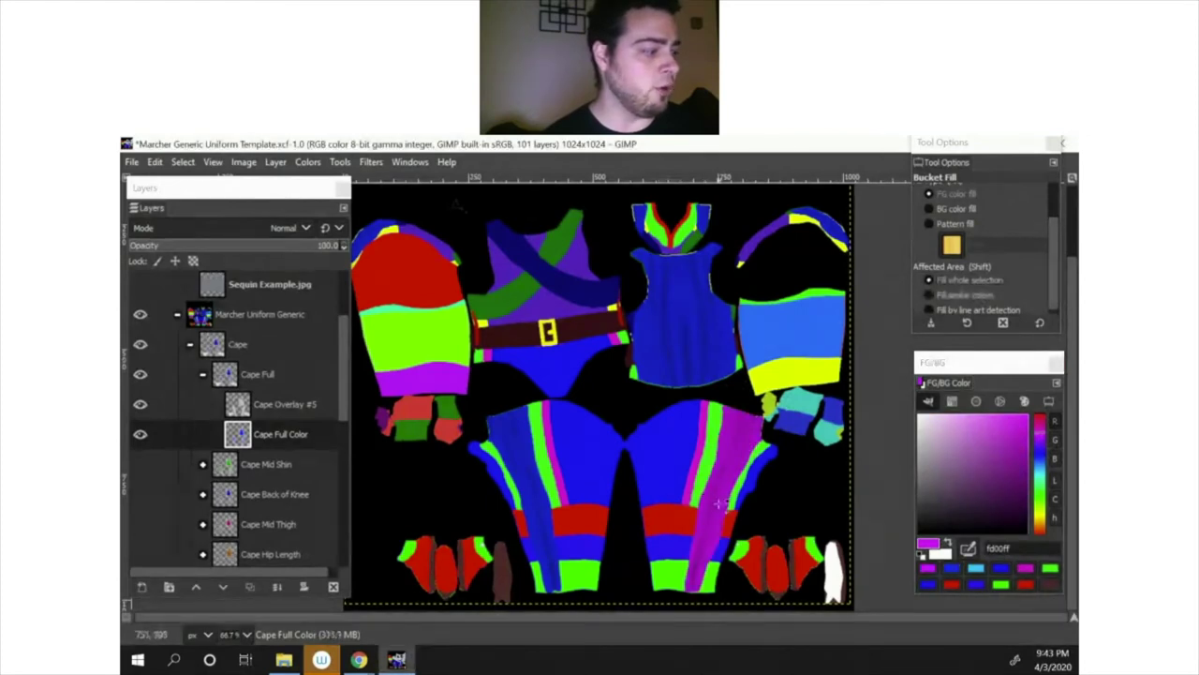
{"action": "left_click", "coordinate": [533, 512]}
{"action": "left_click", "coordinate": [706, 352]}
{"action": "left_click", "coordinate": [706, 352], "text": "shift"}
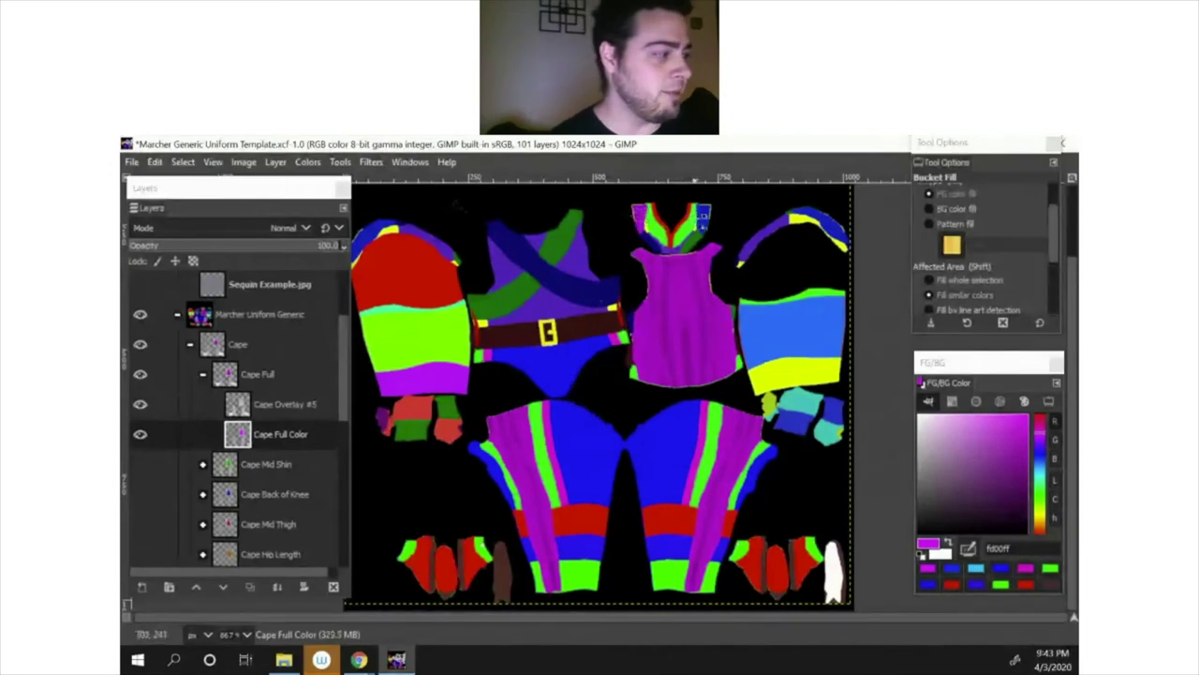
{"action": "left_click", "coordinate": [825, 225], "text": "shift"}
{"action": "key", "text": "ctrl+z"}
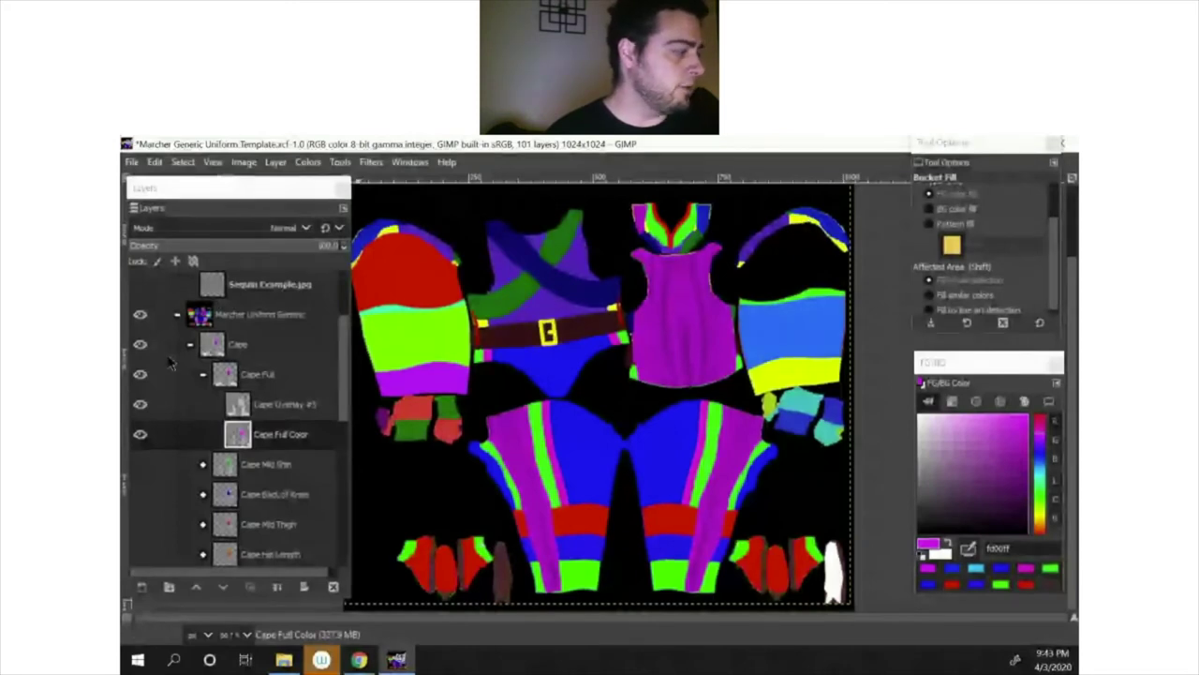
Step: Hide and collapse the Cape group, and hide the Sash R Shoulder and Sash Double layers
{"action": "left_click", "coordinate": [140, 345]}
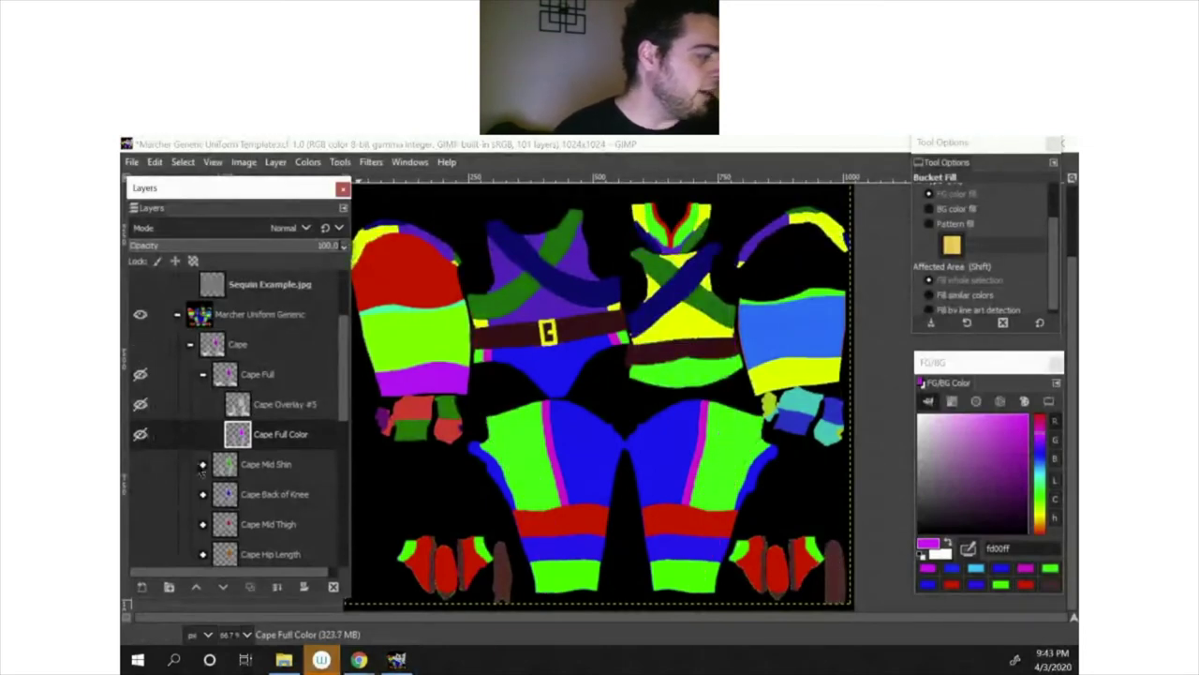
{"action": "scroll", "coordinate": [150, 463], "scroll_direction": "down", "scroll_amount": 1}
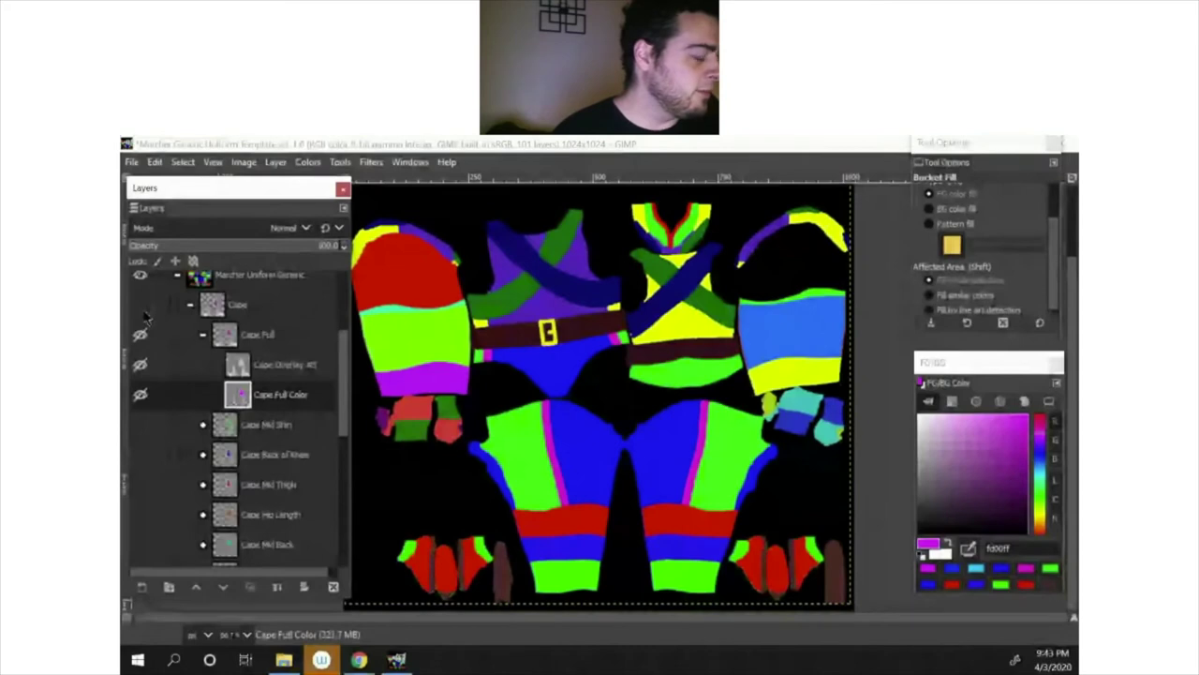
{"action": "left_click", "coordinate": [191, 306]}
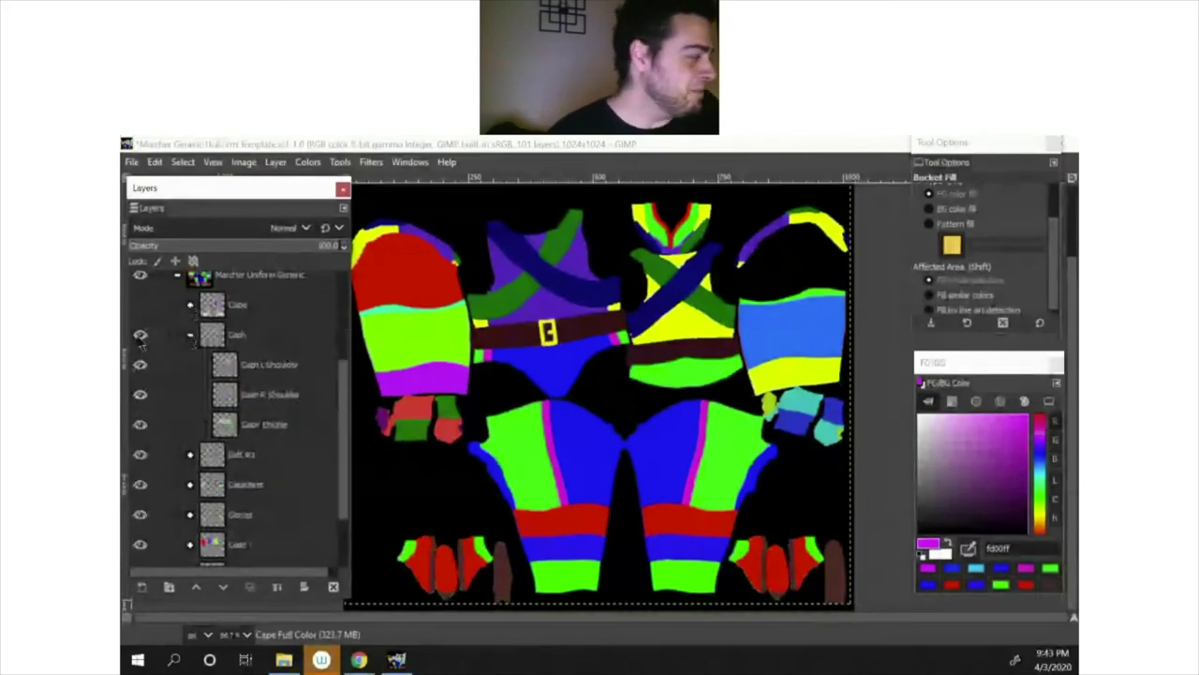
{"action": "left_click", "coordinate": [141, 393]}
{"action": "left_click", "coordinate": [141, 425]}
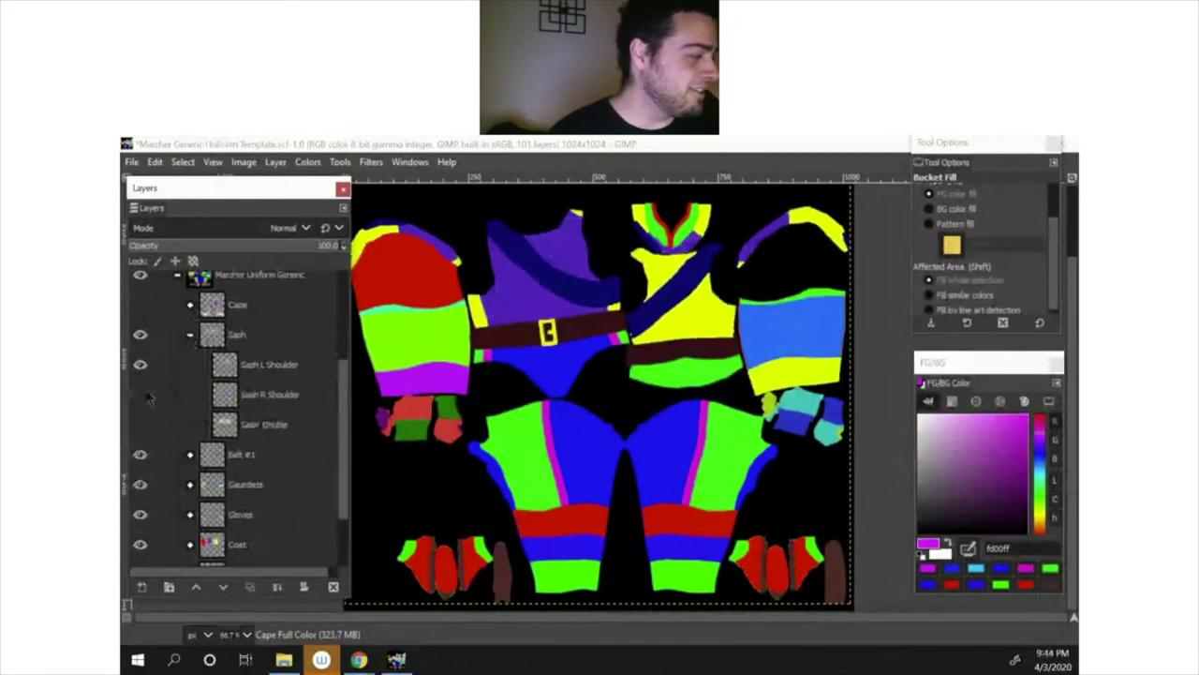
Step: In the Belt #1 group, toggle the Belt Buckle layer off and on, and hide the Belt 1 subgroup
{"action": "left_click", "coordinate": [190, 455]}
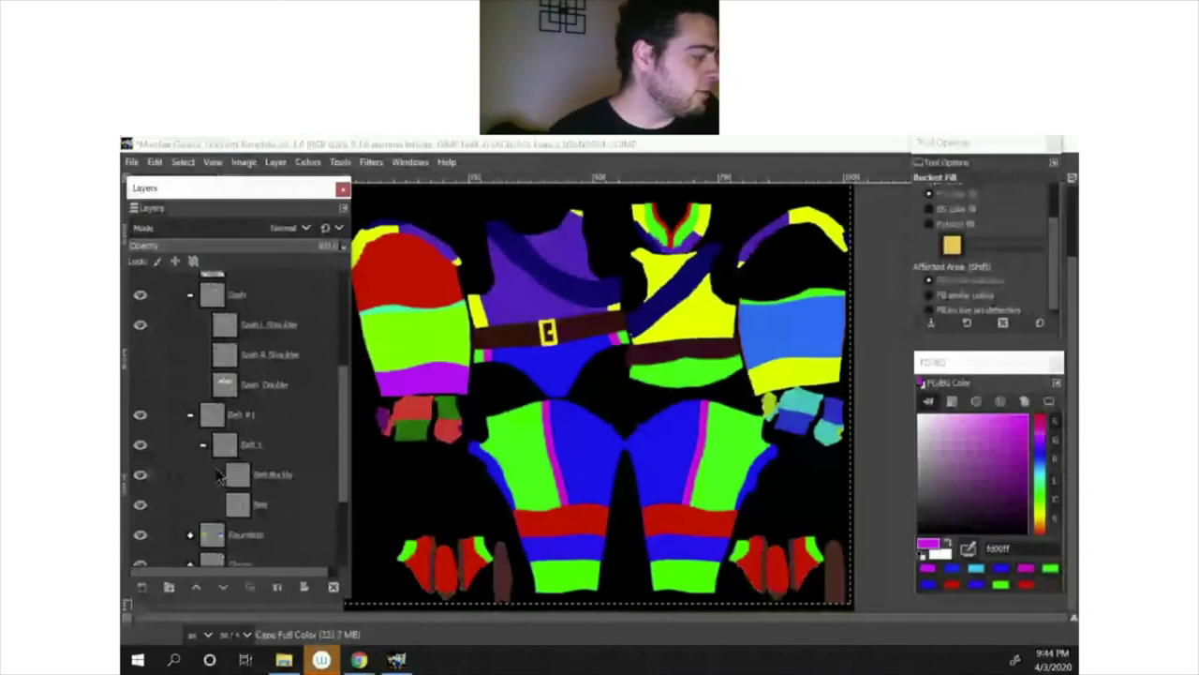
{"action": "left_click", "coordinate": [141, 477]}
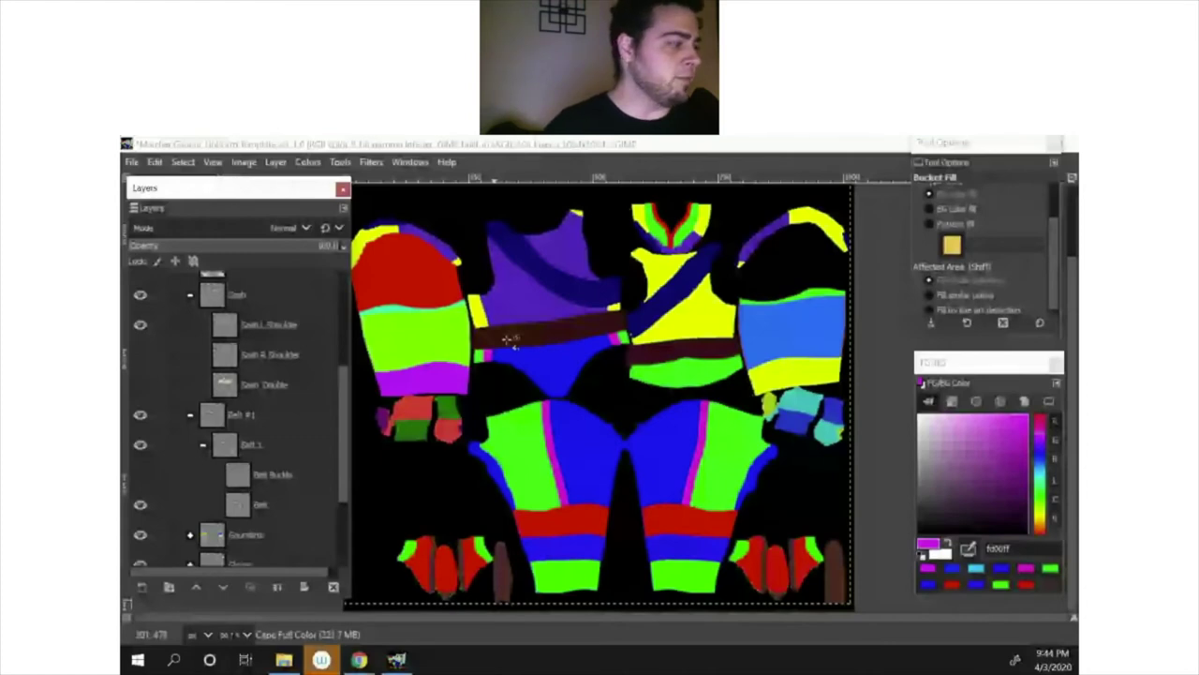
{"action": "left_click", "coordinate": [139, 475]}
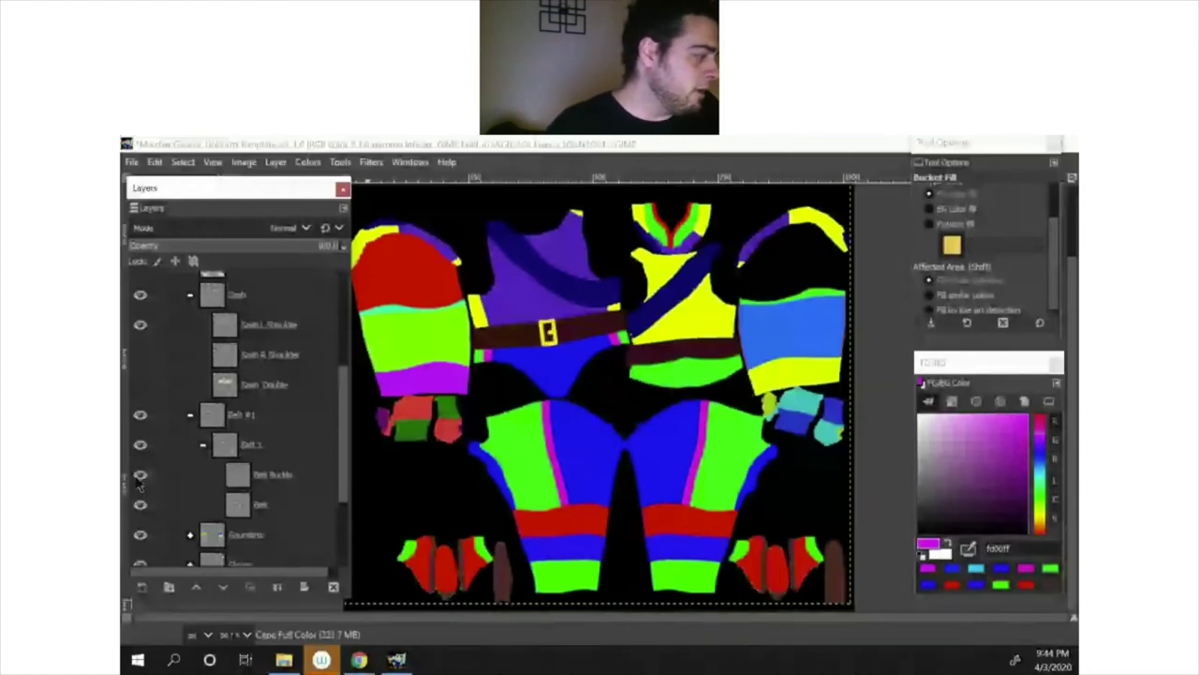
{"action": "left_click_drag", "start_coordinate": [139, 475], "coordinate": [140, 505]}
Step: Expand the Gauntlets group and its left-hand and right-hand subgroups to view their layers
{"action": "scroll", "coordinate": [188, 482], "scroll_direction": "down", "scroll_amount": 2}
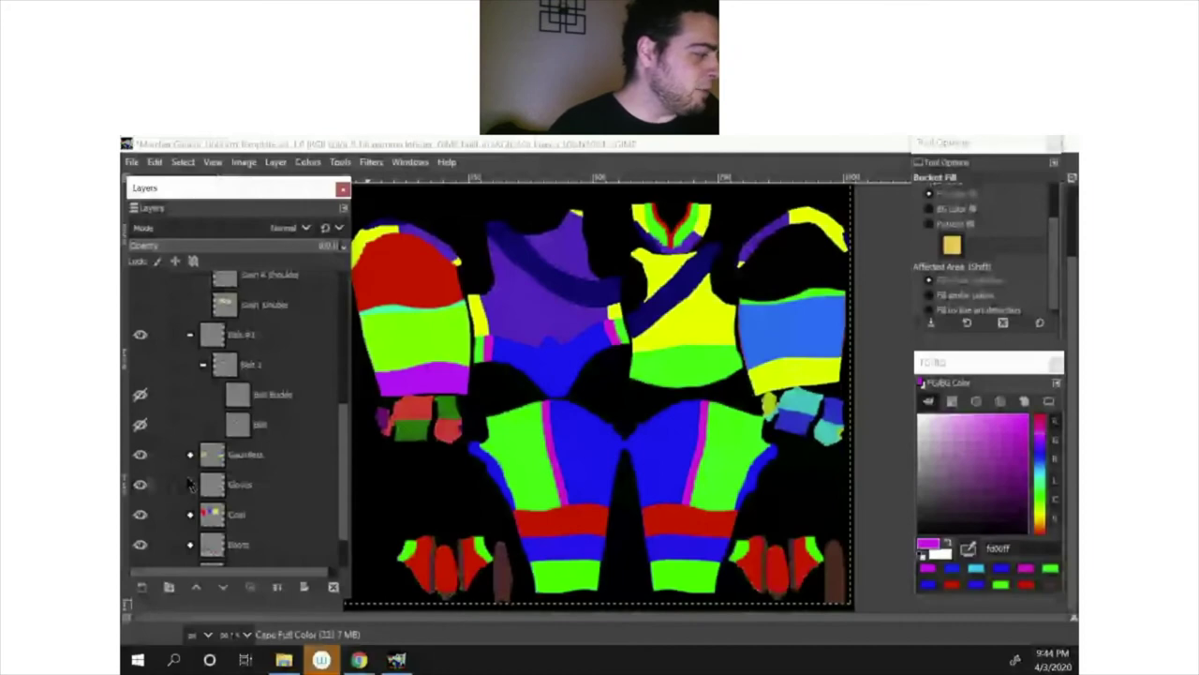
{"action": "left_click", "coordinate": [190, 454]}
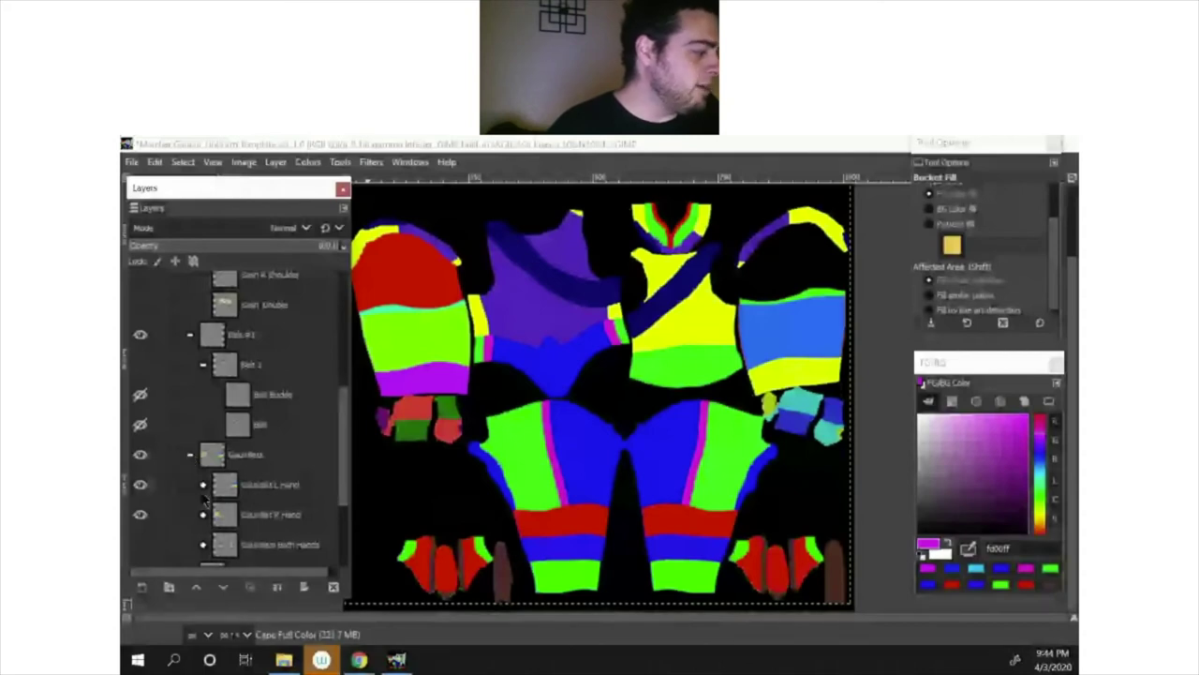
{"action": "scroll", "coordinate": [200, 450], "scroll_direction": "down", "scroll_amount": 1}
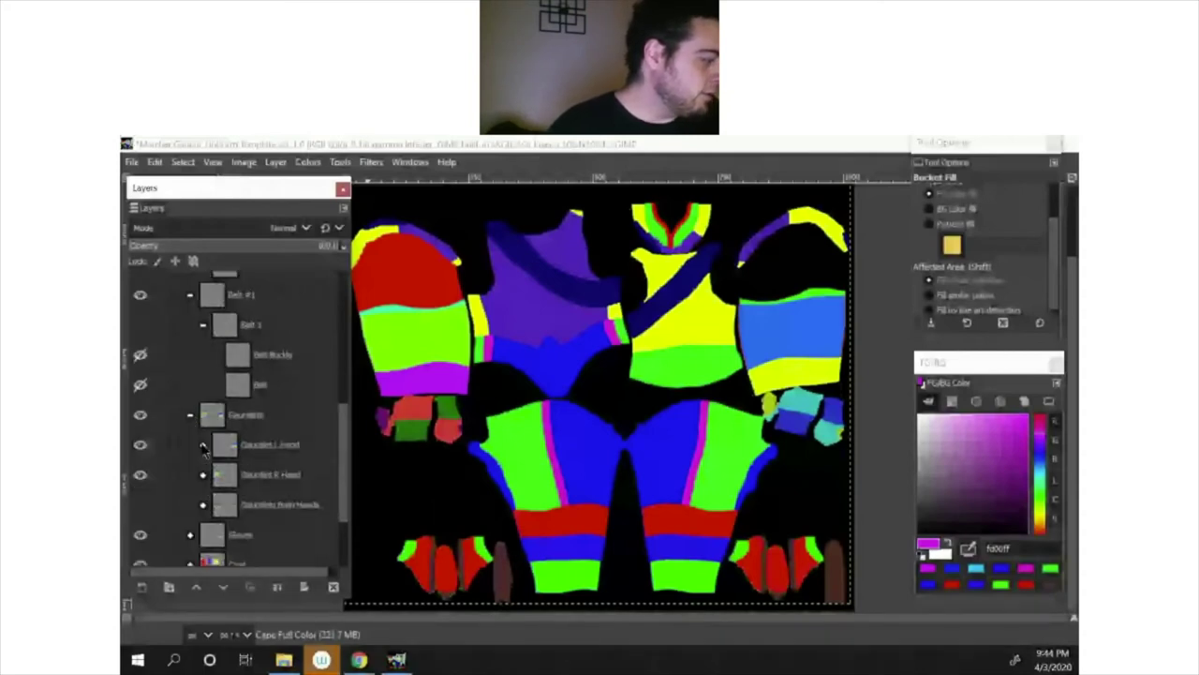
{"action": "left_click", "coordinate": [202, 446]}
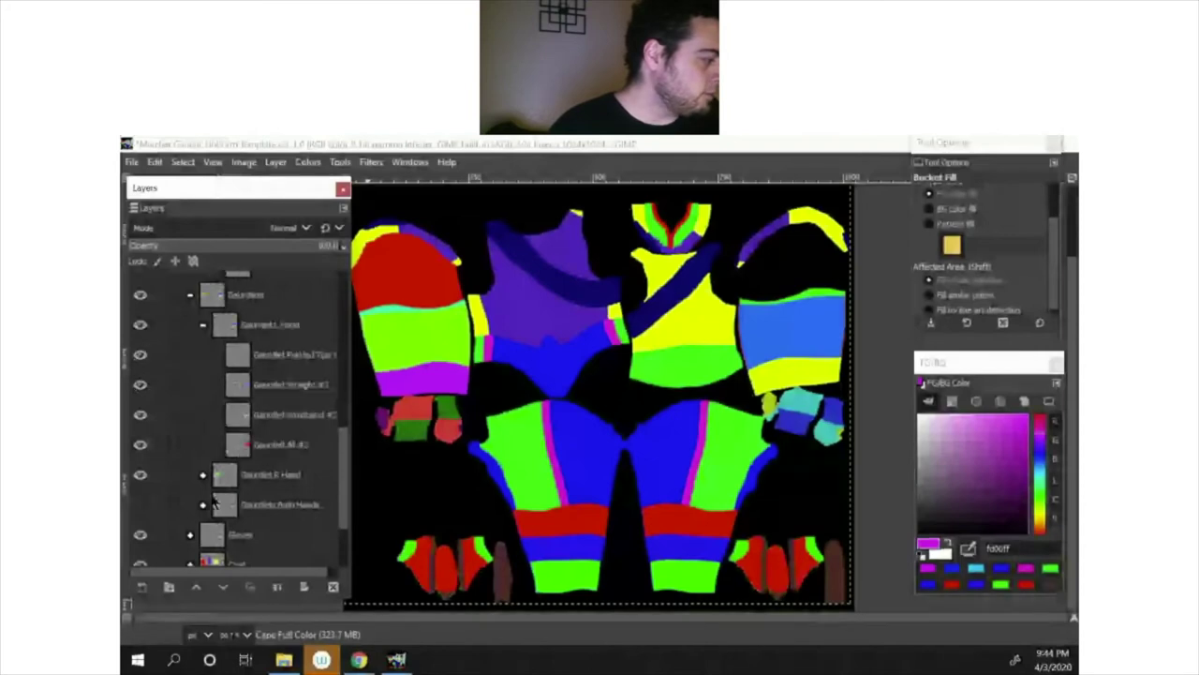
{"action": "left_click", "coordinate": [202, 475]}
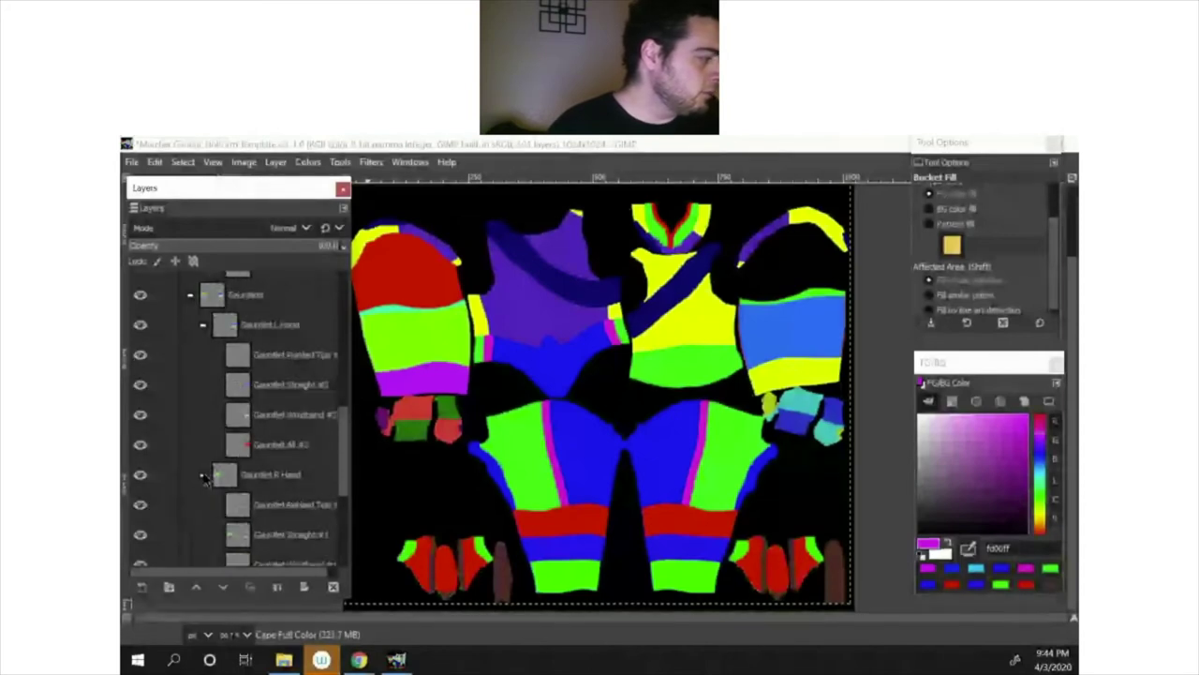
Step: Fill the sash on the Sash L Shoulder layer with red ff0000
{"action": "scroll", "coordinate": [214, 431], "scroll_direction": "up", "scroll_amount": 5}
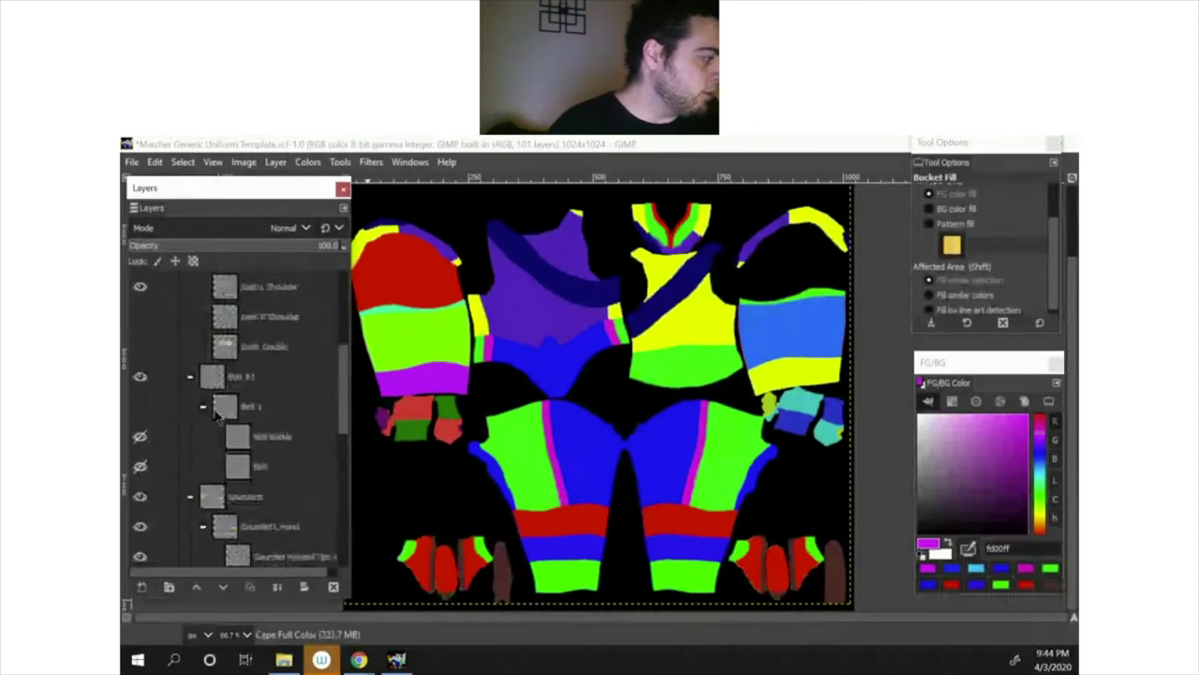
{"action": "scroll", "coordinate": [216, 419], "scroll_direction": "up", "scroll_amount": 5}
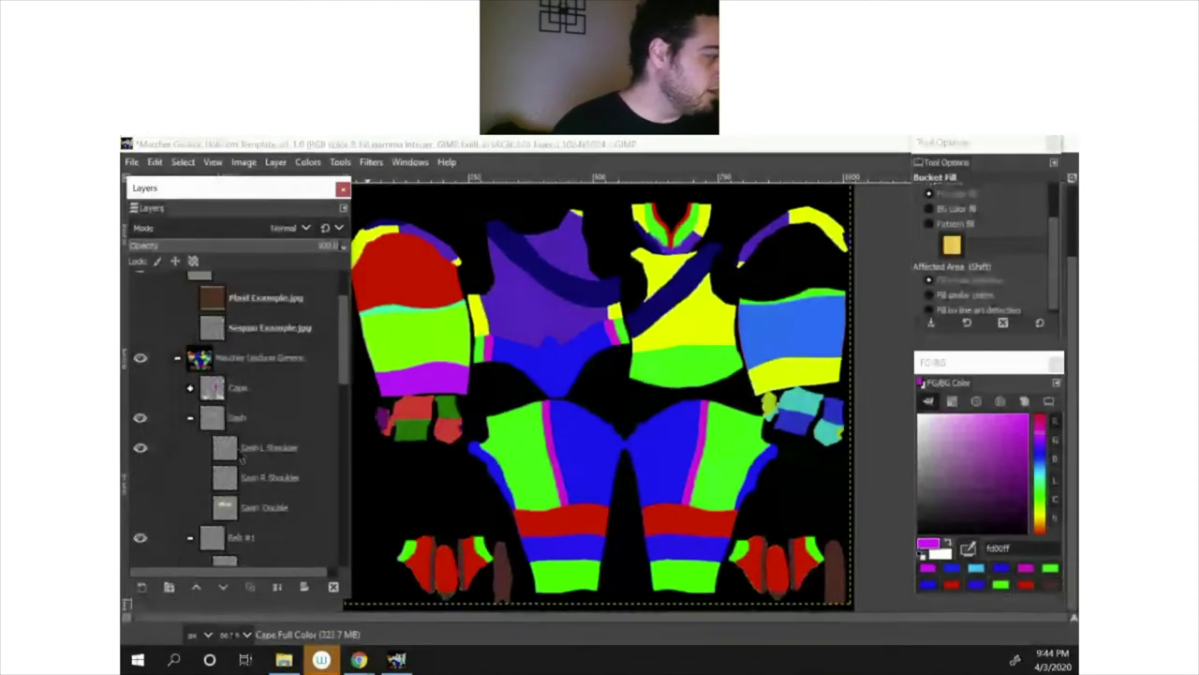
{"action": "left_click", "coordinate": [248, 451]}
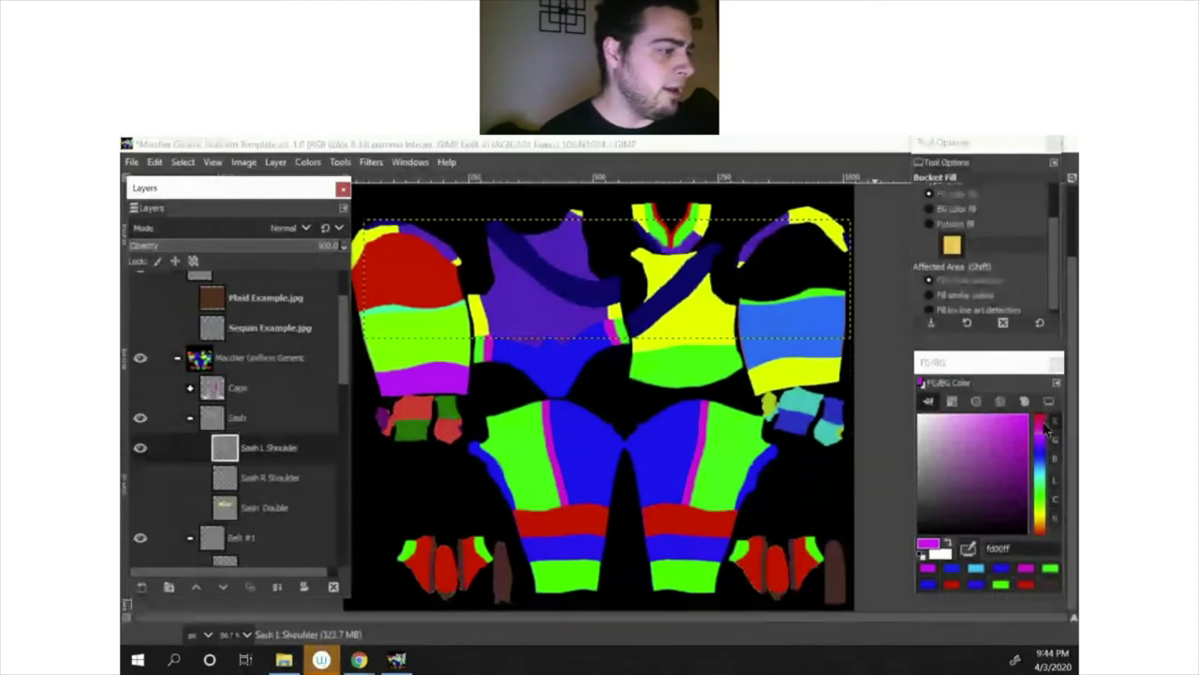
{"action": "left_click_drag", "start_coordinate": [1043, 424], "coordinate": [1048, 413]}
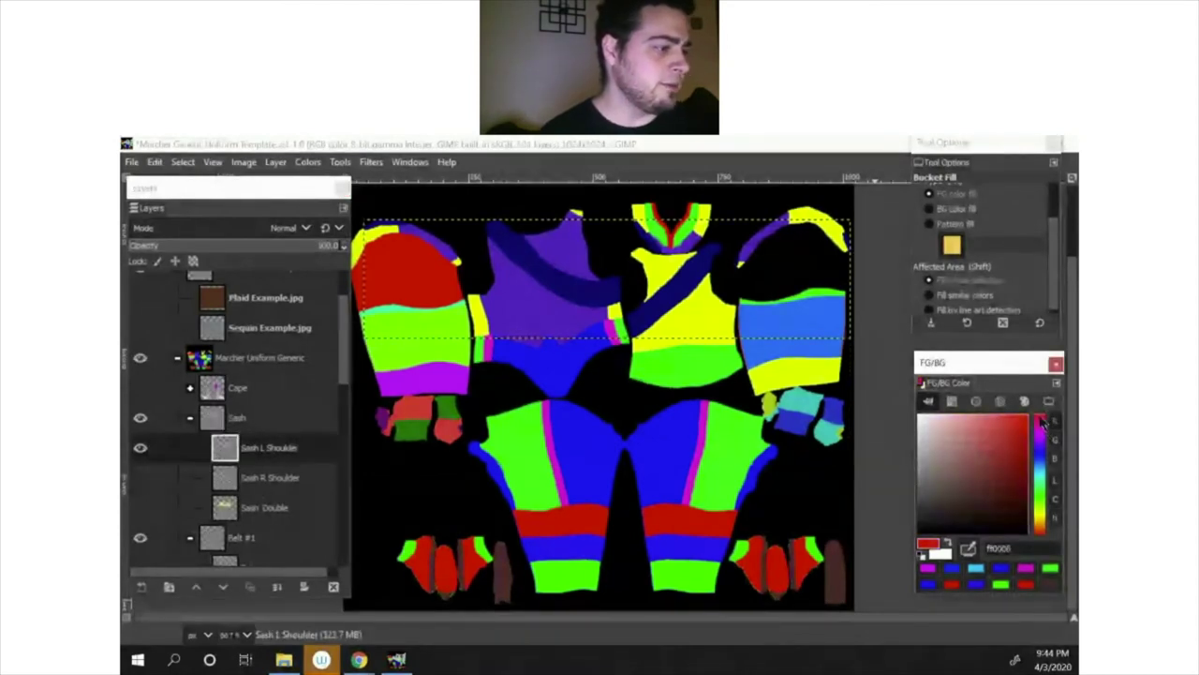
{"action": "left_click", "coordinate": [547, 272]}
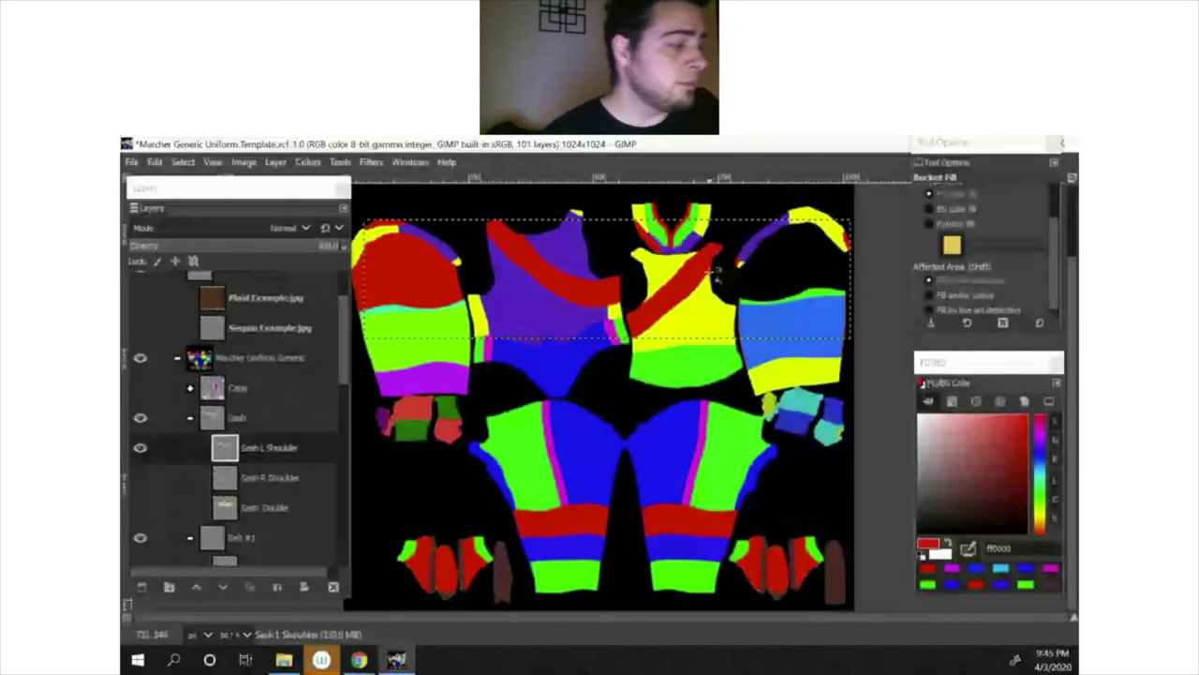
Step: Expand the Cape group, look through its Cape Full, Cape Mid Shin and Cape Back of Knee subgroups, and collapse Cape Full
{"action": "left_click_drag", "start_coordinate": [342, 351], "coordinate": [341, 328]}
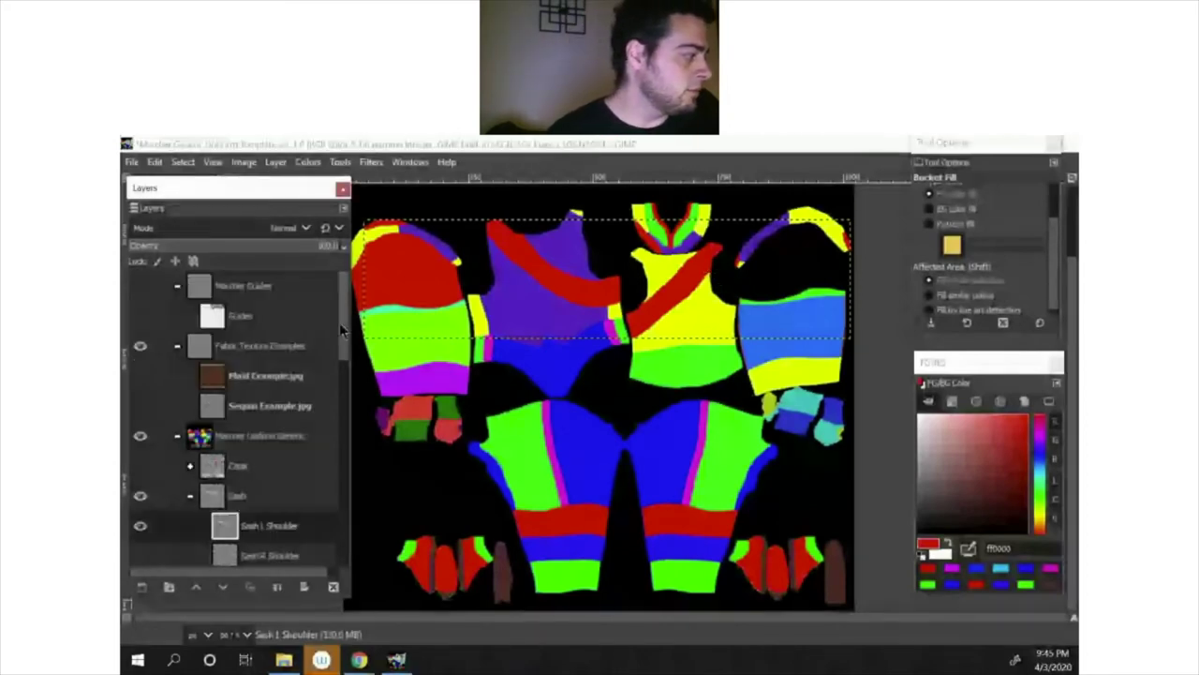
{"action": "left_click", "coordinate": [190, 465]}
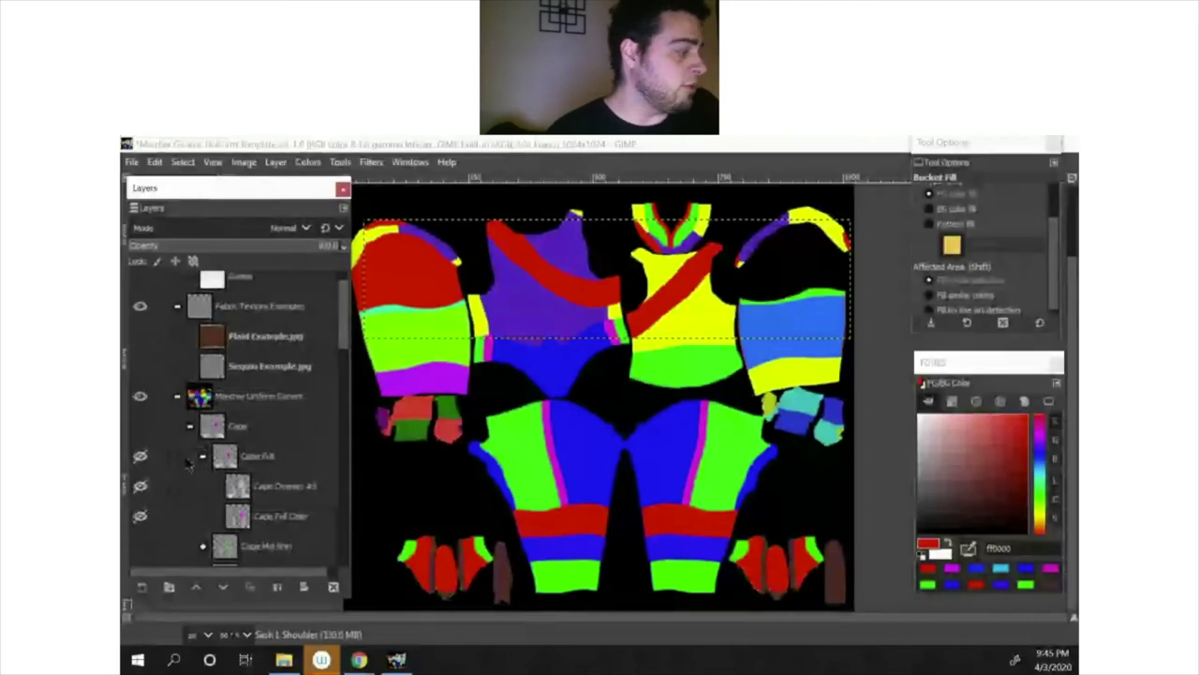
{"action": "left_click", "coordinate": [247, 457]}
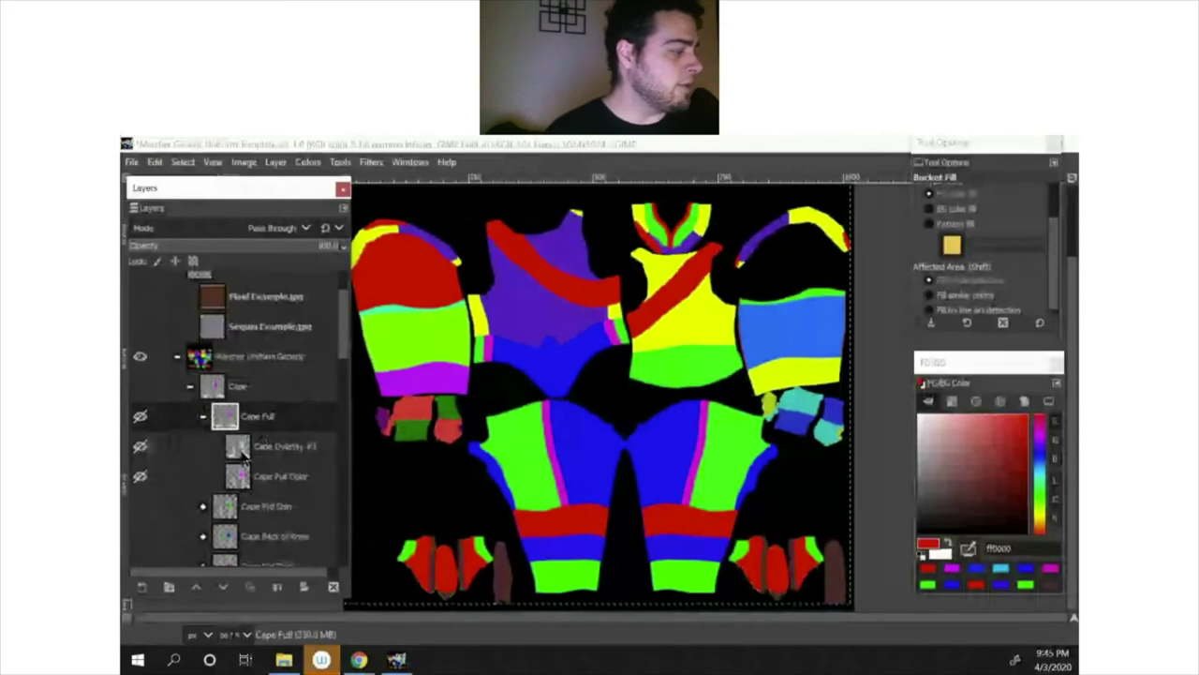
{"action": "left_click", "coordinate": [255, 508]}
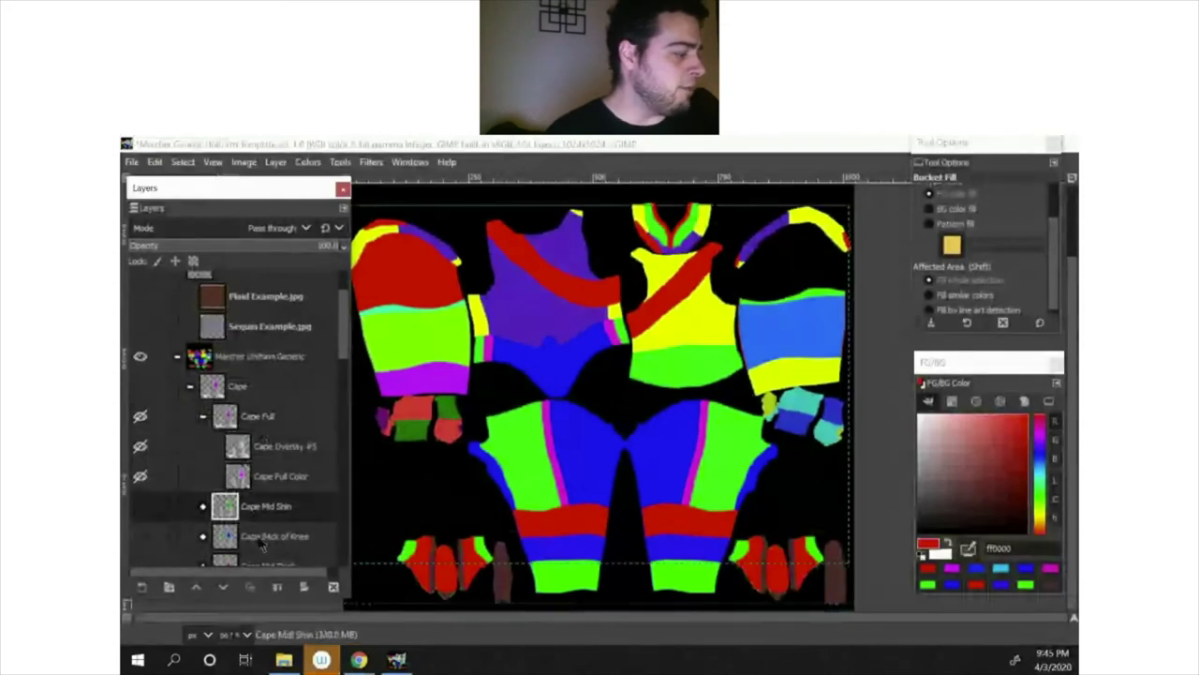
{"action": "left_click", "coordinate": [260, 540]}
{"action": "left_click", "coordinate": [251, 420]}
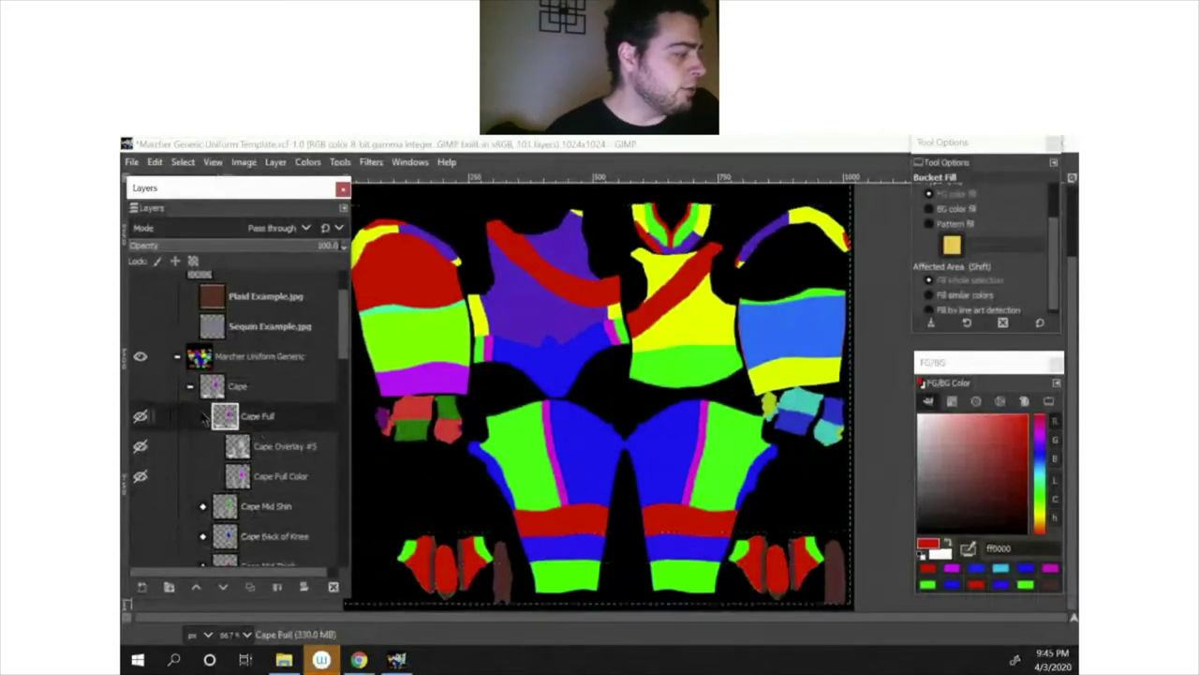
{"action": "left_click", "coordinate": [240, 448]}
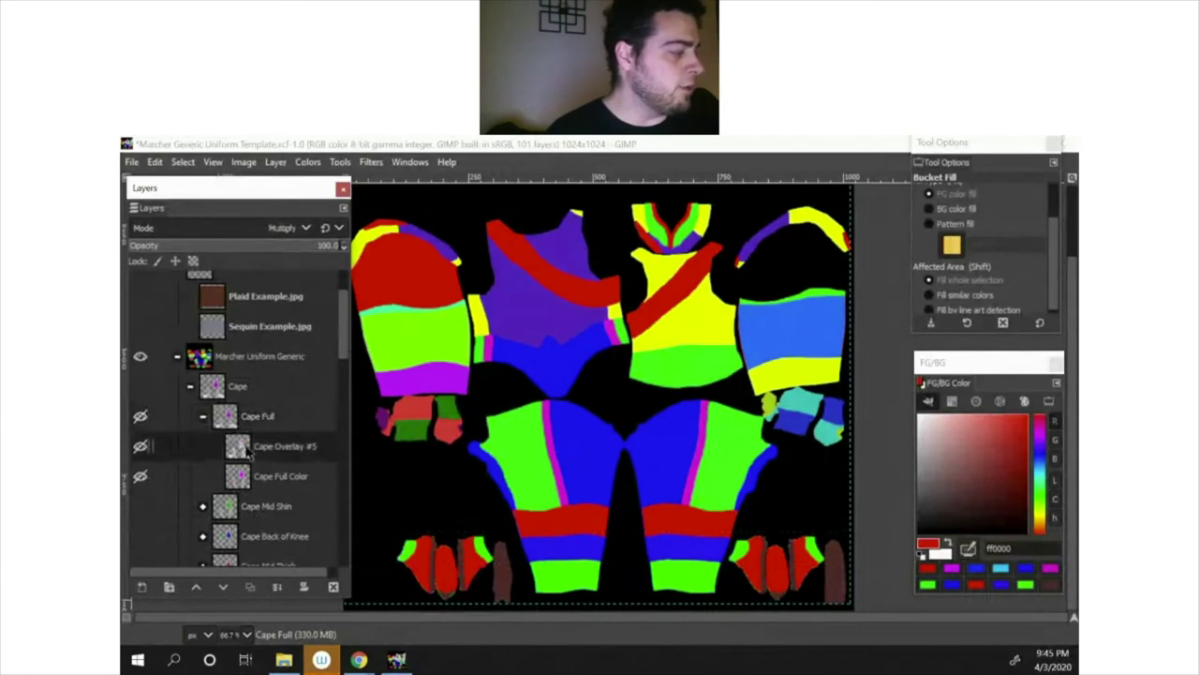
{"action": "left_click", "coordinate": [243, 477]}
{"action": "left_click", "coordinate": [203, 416]}
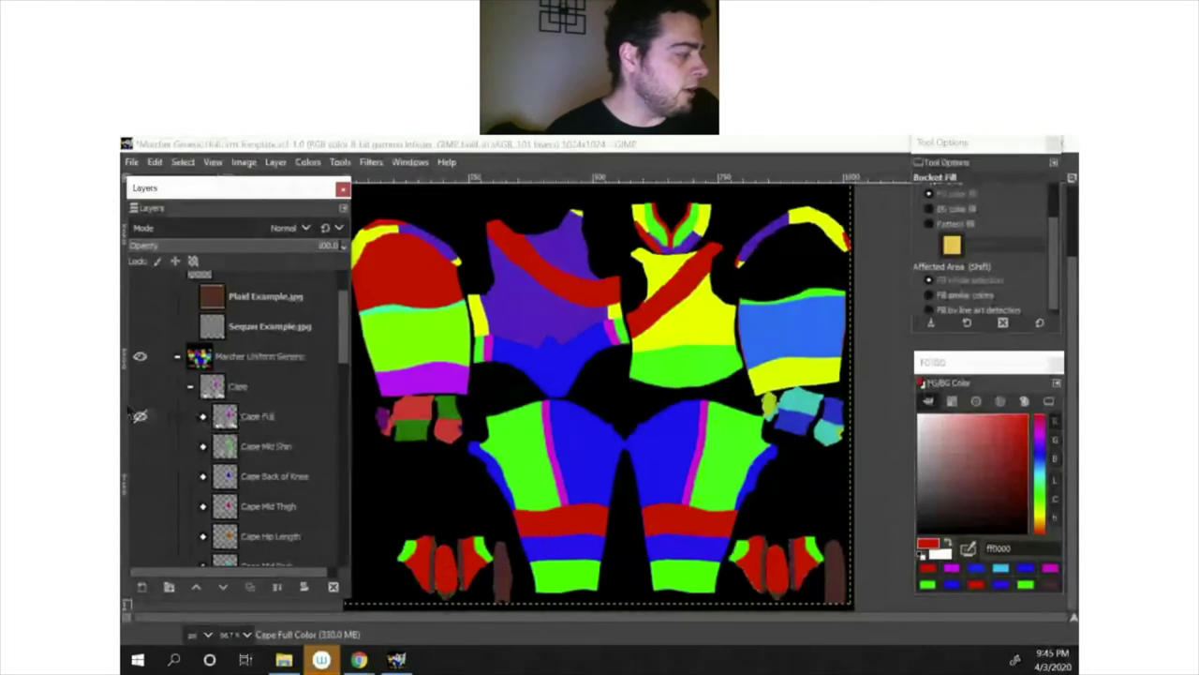
Step: Show the Cape group on the uniform, hide it again, and collapse the group
{"action": "left_click", "coordinate": [140, 386]}
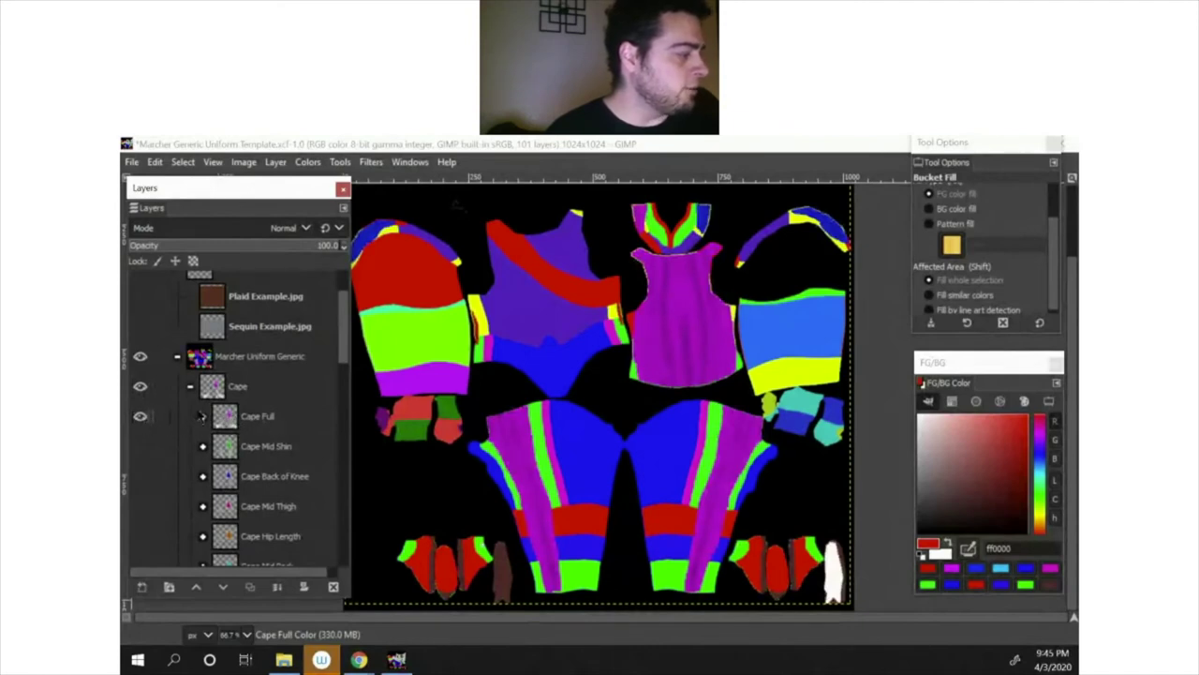
{"action": "left_click", "coordinate": [139, 416]}
{"action": "left_click", "coordinate": [189, 387]}
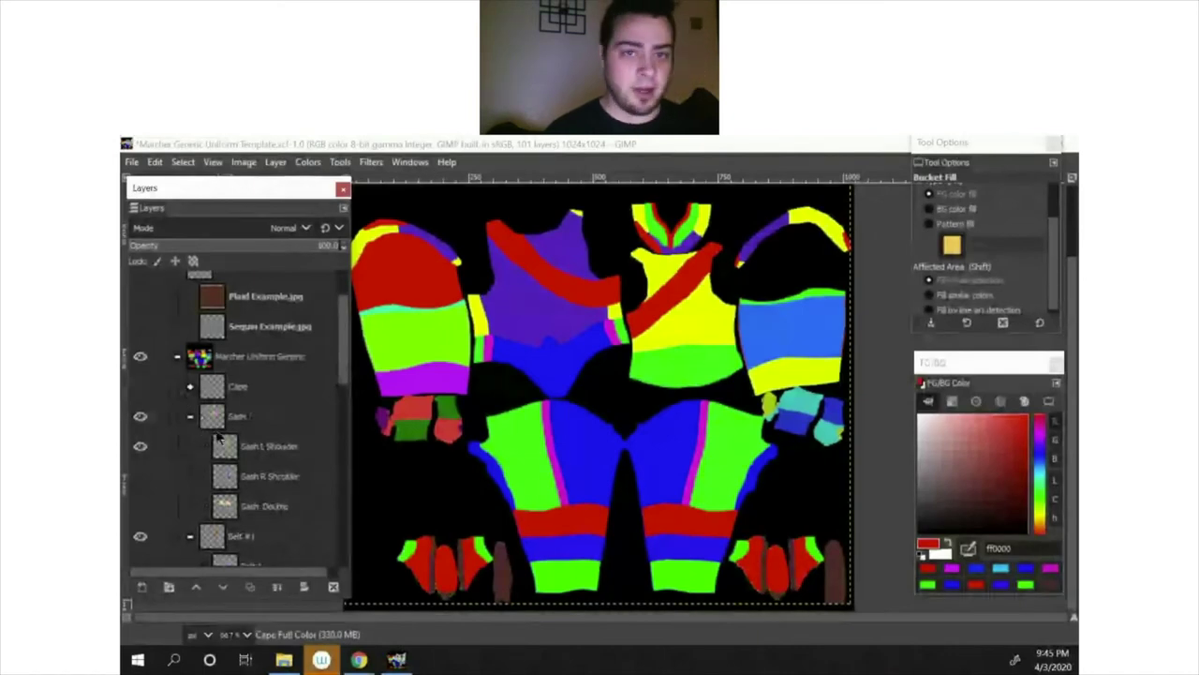
Step: Try to bucket-fill the canvas below the torso while the Sash group itself is selected
{"action": "scroll", "coordinate": [234, 461], "scroll_direction": "down", "scroll_amount": 4}
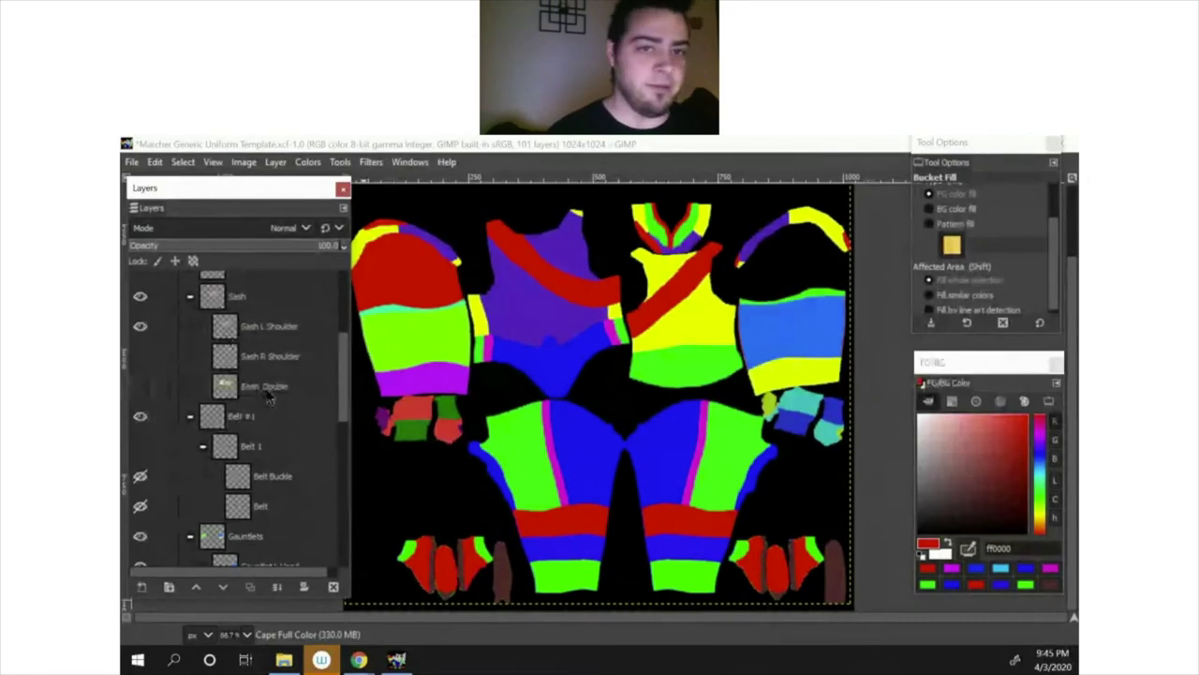
{"action": "scroll", "coordinate": [288, 432], "scroll_direction": "down", "scroll_amount": 3}
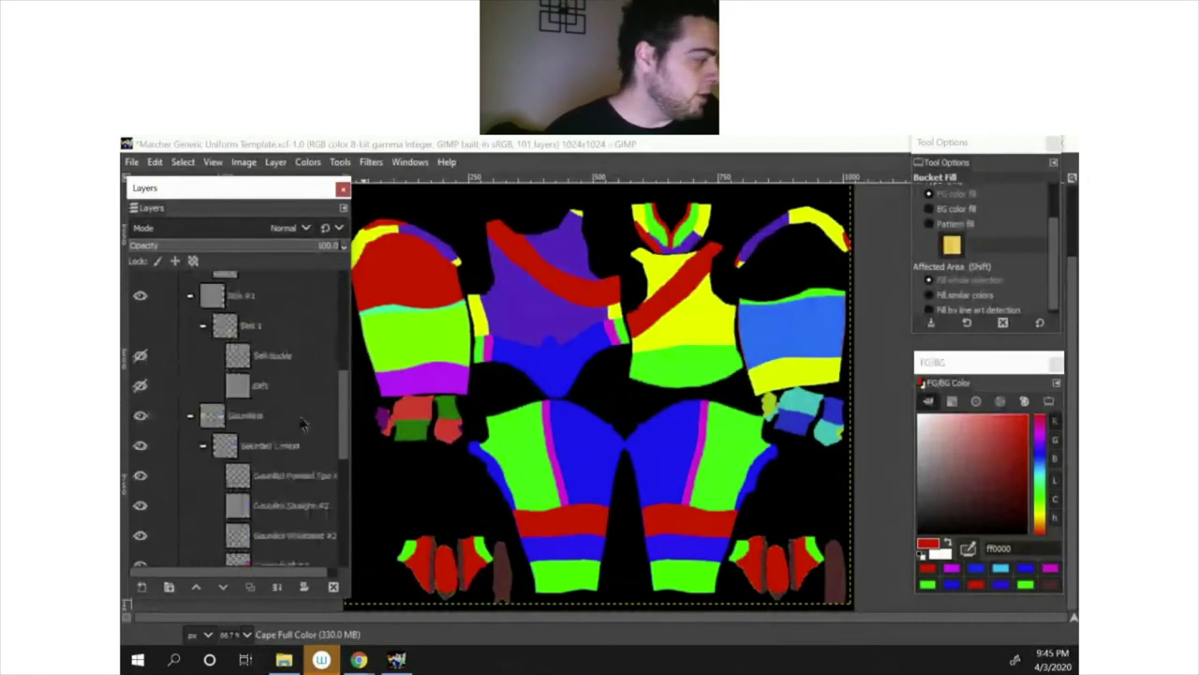
{"action": "scroll", "coordinate": [272, 384], "scroll_direction": "up", "scroll_amount": 6}
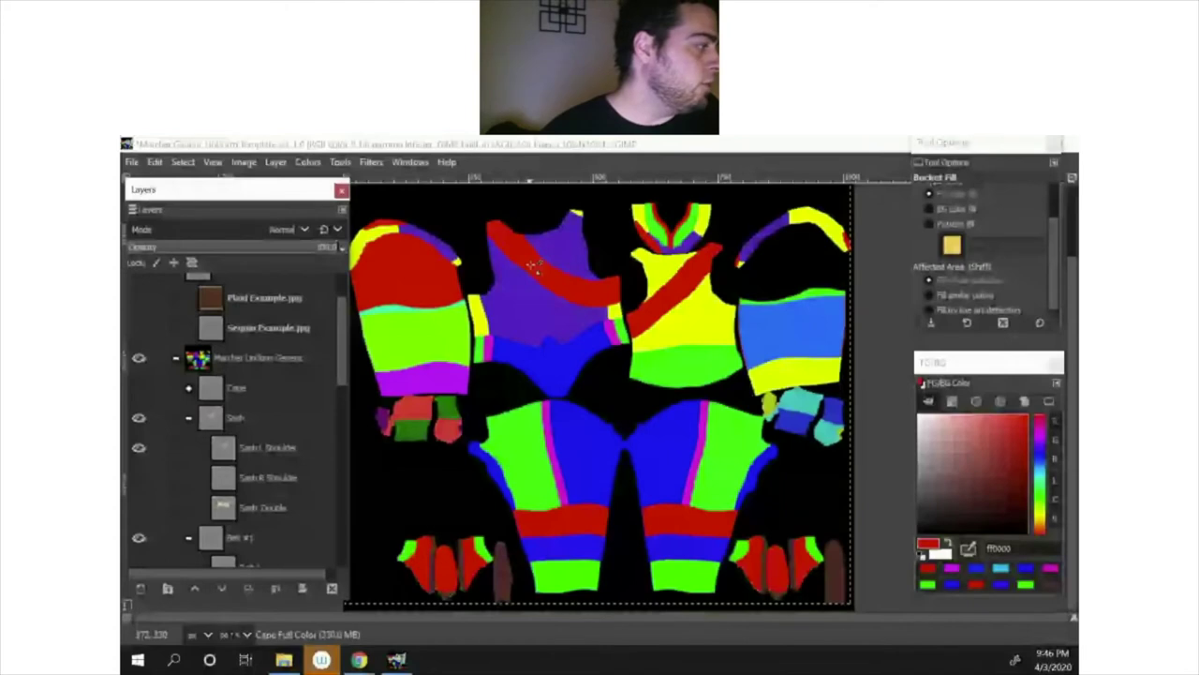
{"action": "left_click", "coordinate": [252, 451]}
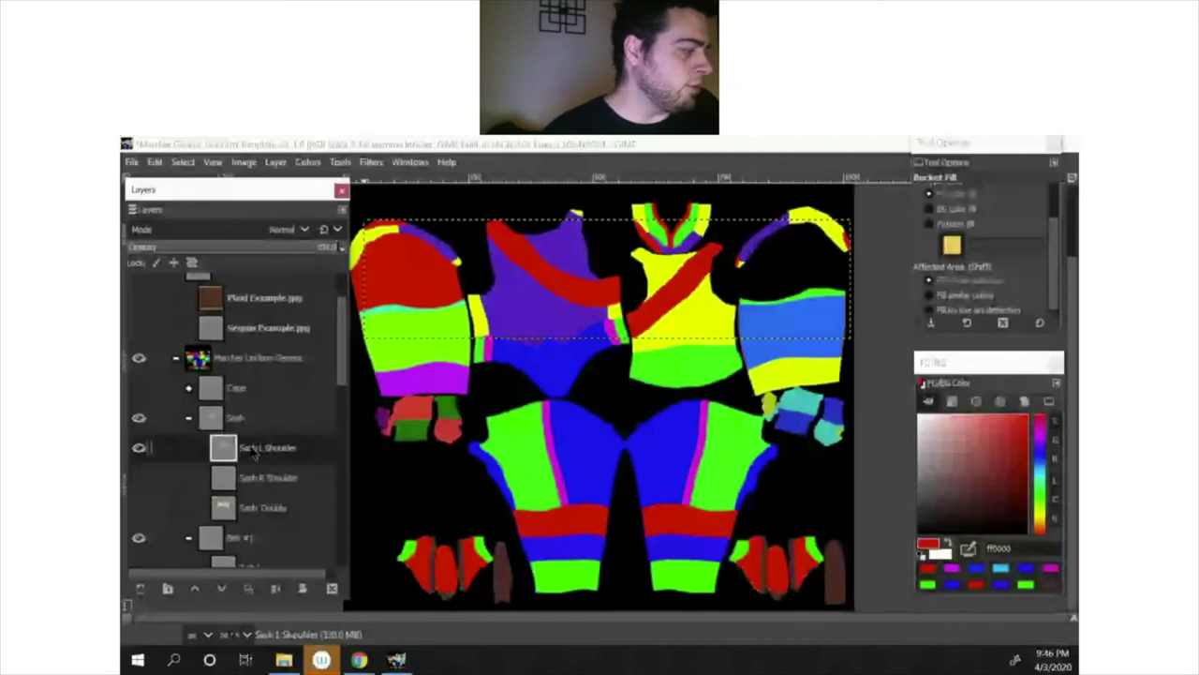
{"action": "left_click", "coordinate": [246, 421]}
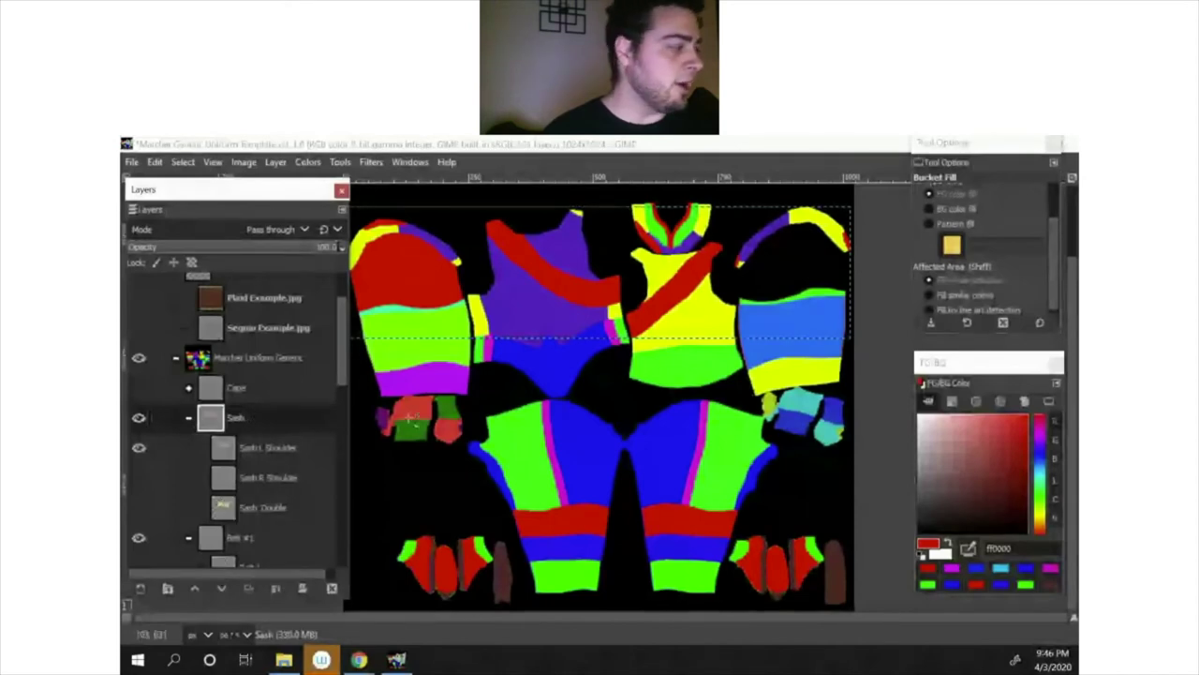
{"action": "left_click", "coordinate": [507, 395]}
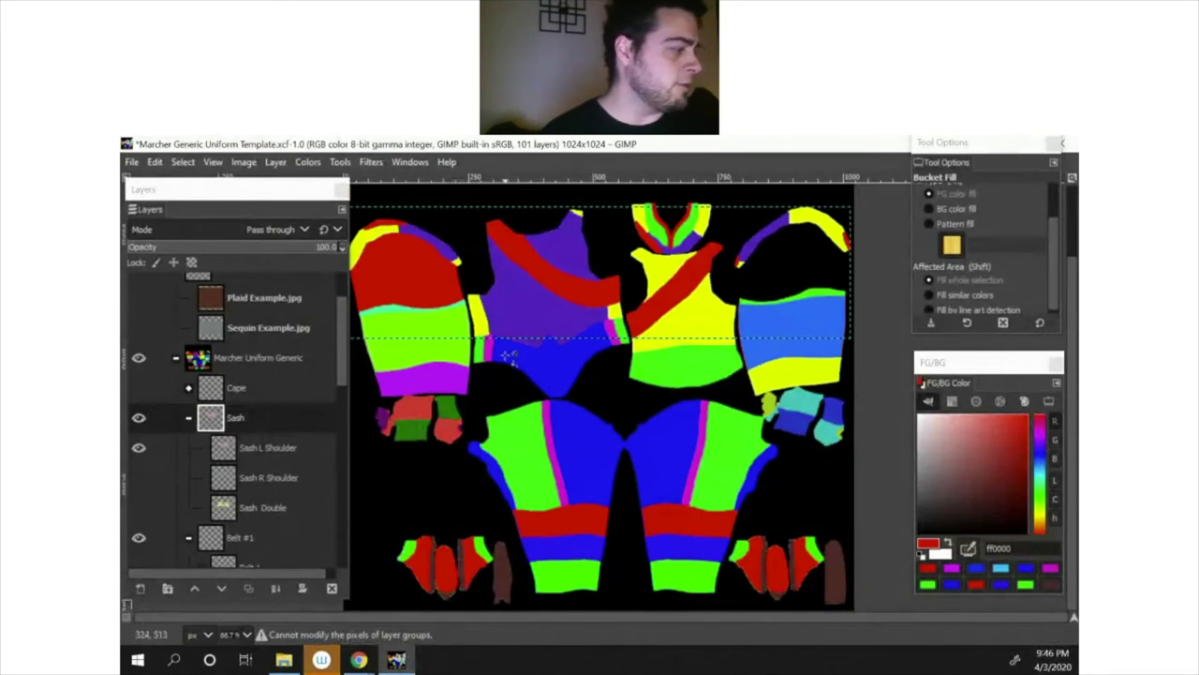
{"action": "left_click", "coordinate": [511, 382]}
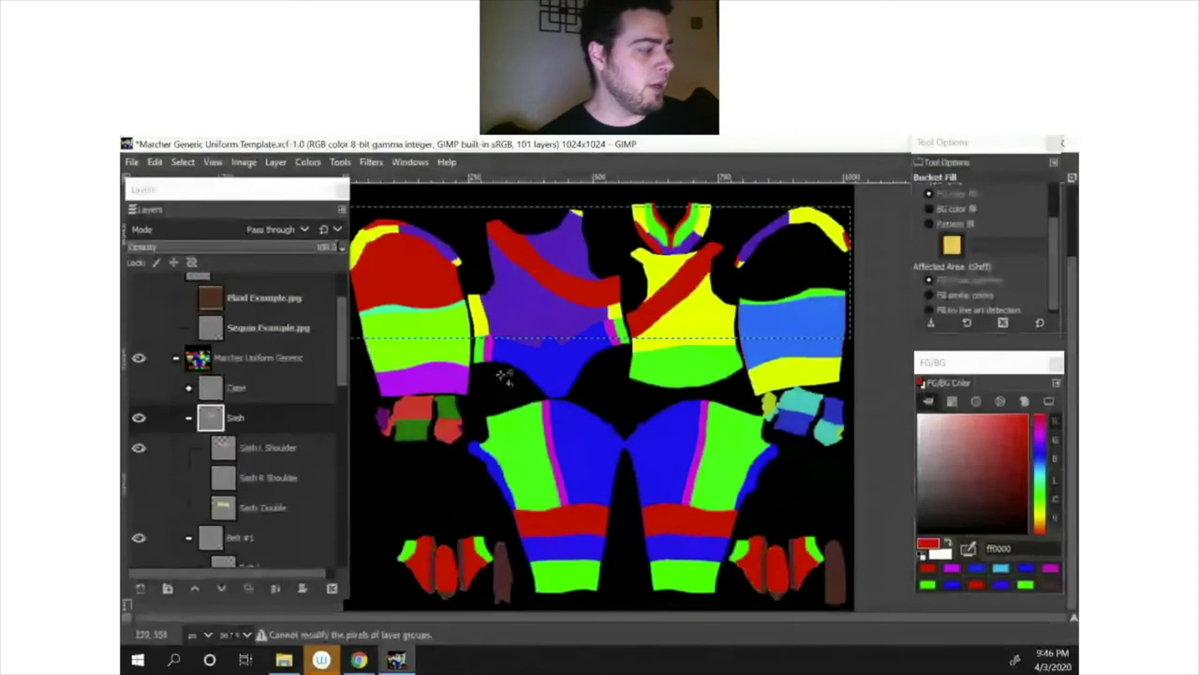
Step: Fill the whole Sash L Shoulder layer with red ff0000, then undo, redo and undo that fill
{"action": "left_click", "coordinate": [253, 454]}
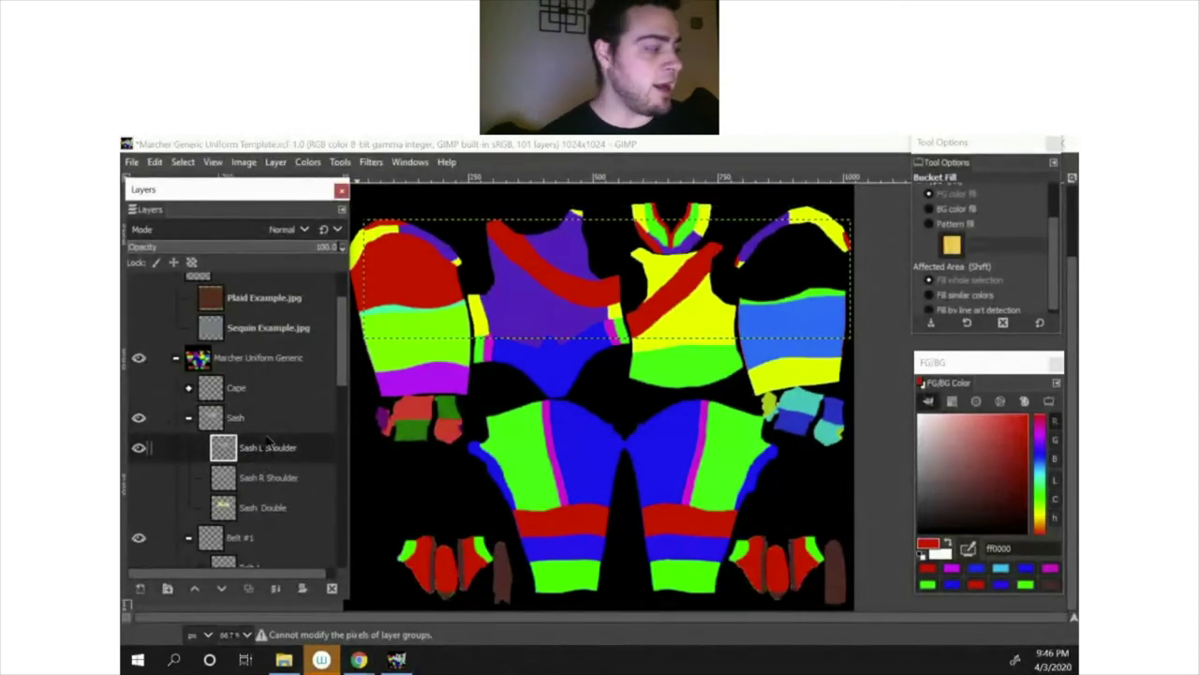
{"action": "left_click", "coordinate": [570, 290]}
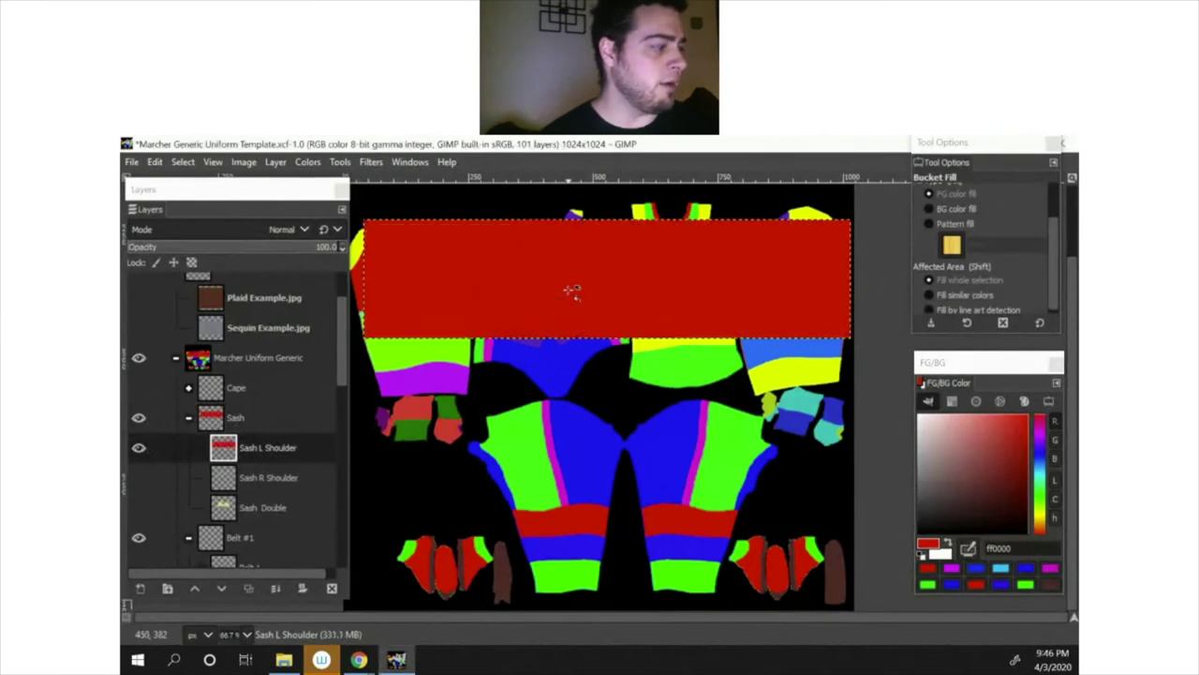
{"action": "key", "text": "ctrl+z"}
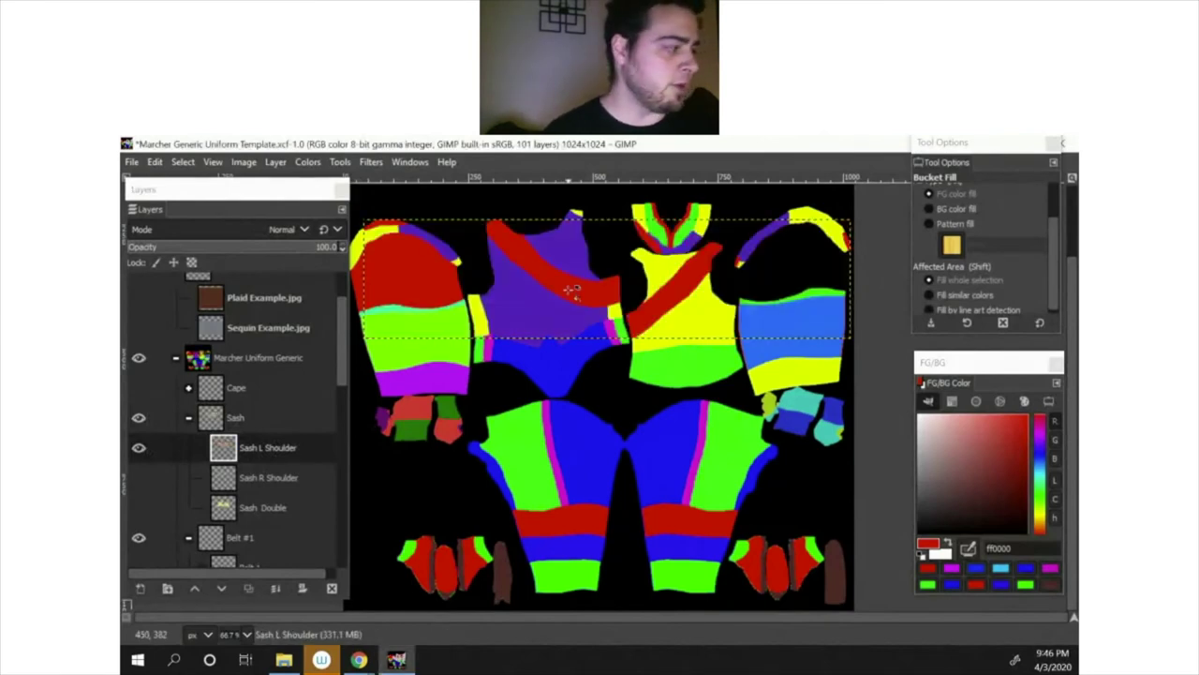
{"action": "key", "text": "ctrl+y"}
{"action": "key", "text": "ctrl+z"}
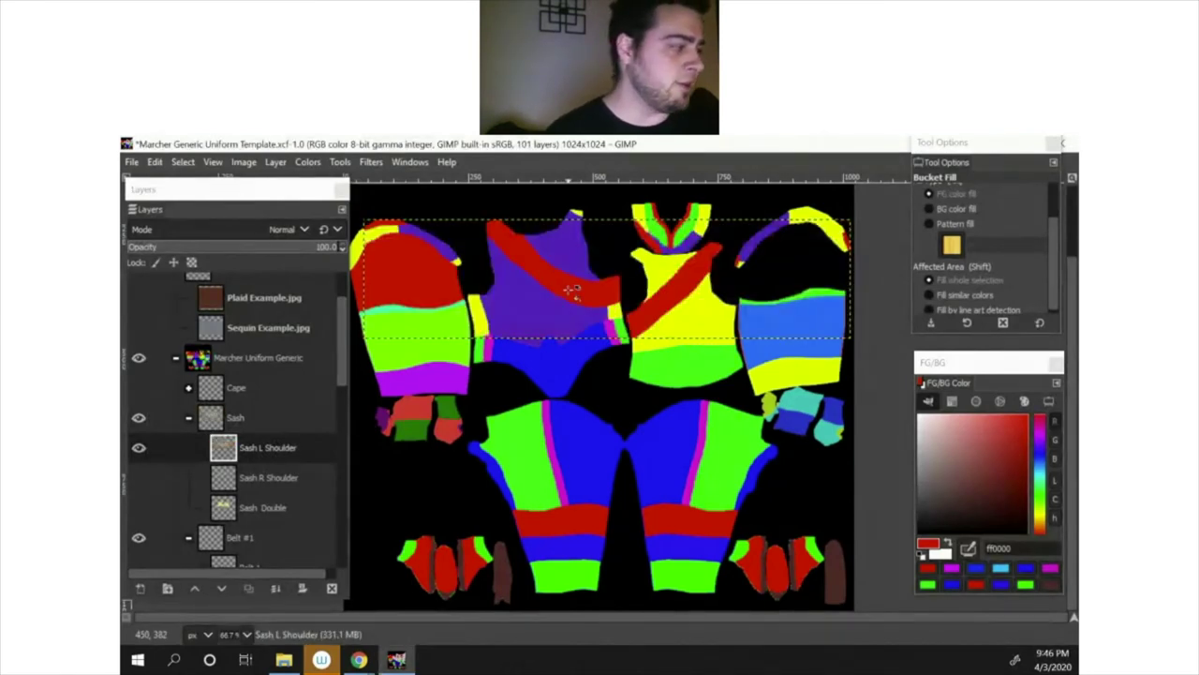
Step: Set the foreground color to blue 0046ff, try a similar-colors fill on the Sash L Shoulder layer, and undo the fill
{"action": "key", "text": "shift"}
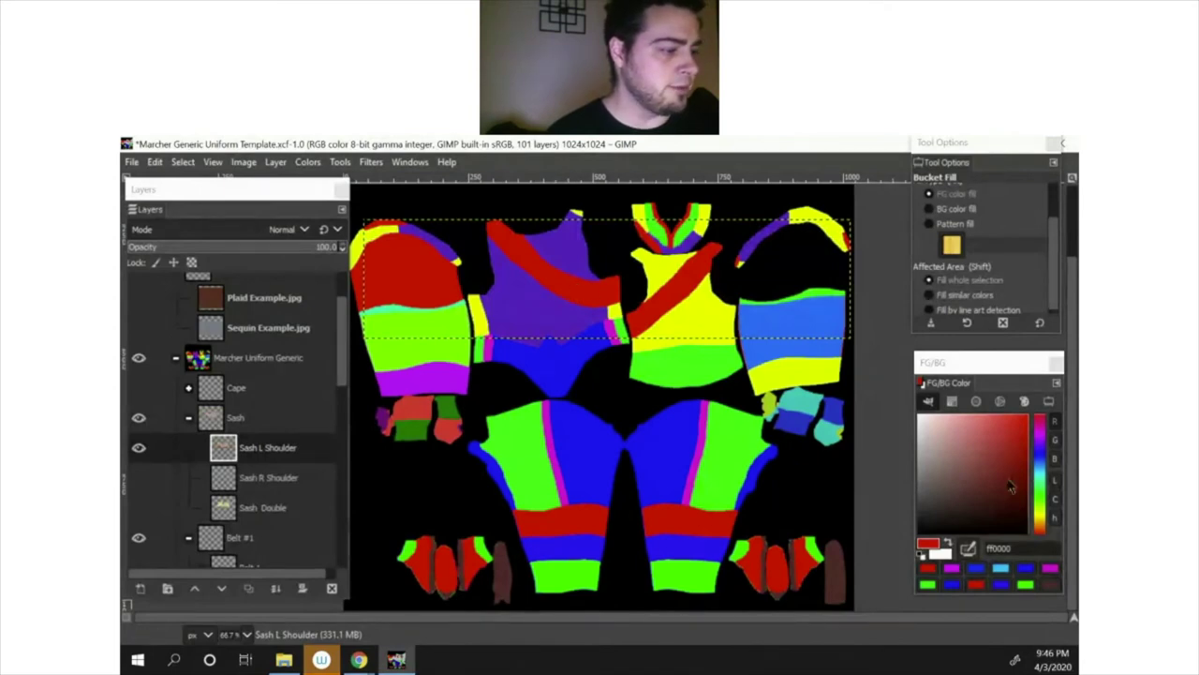
{"action": "left_click", "coordinate": [1040, 464]}
{"action": "left_click", "coordinate": [559, 271]}
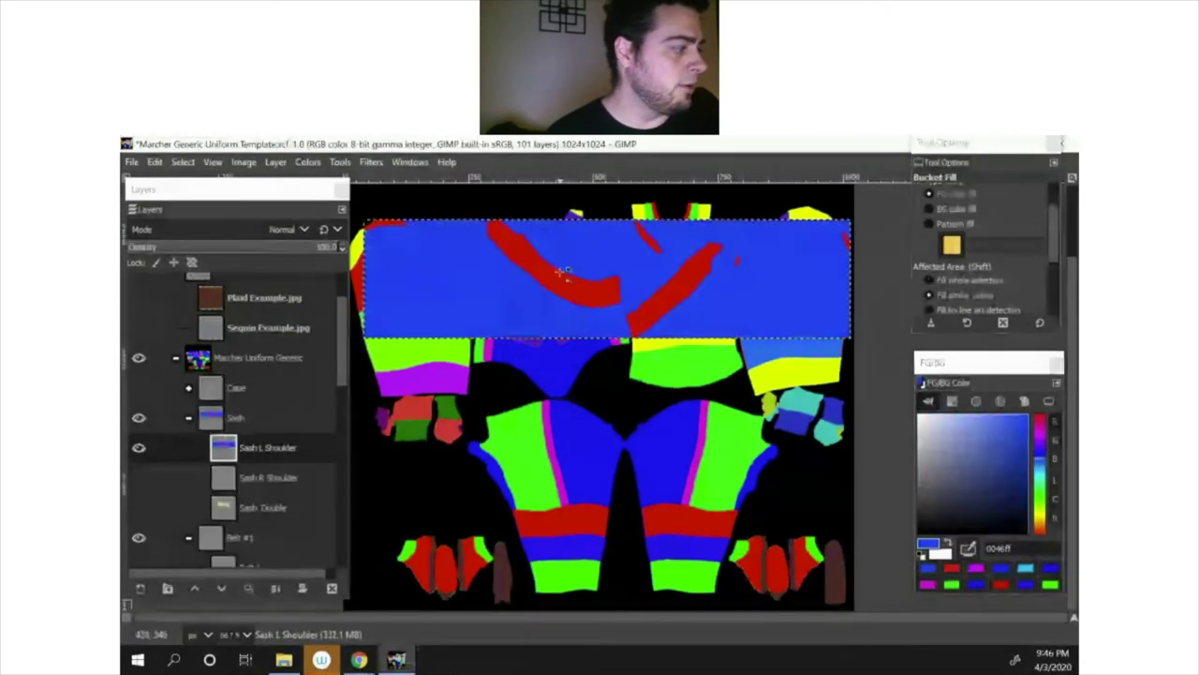
{"action": "key", "text": "ctrl+z"}
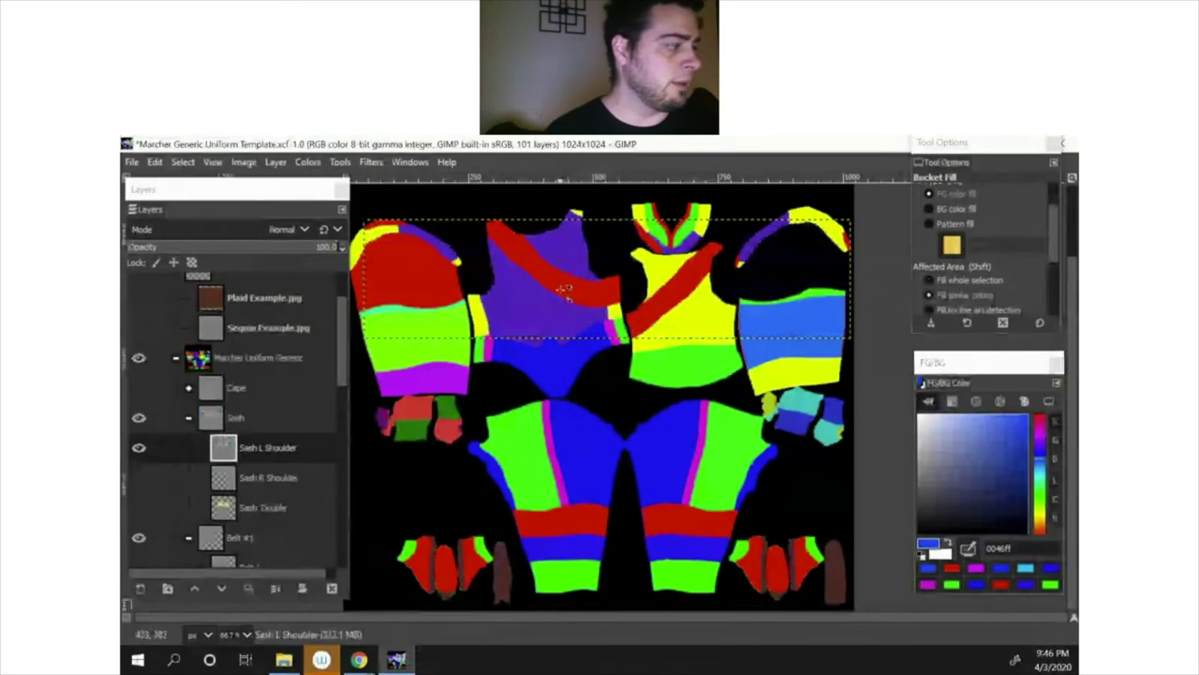
{"action": "key", "text": "shift"}
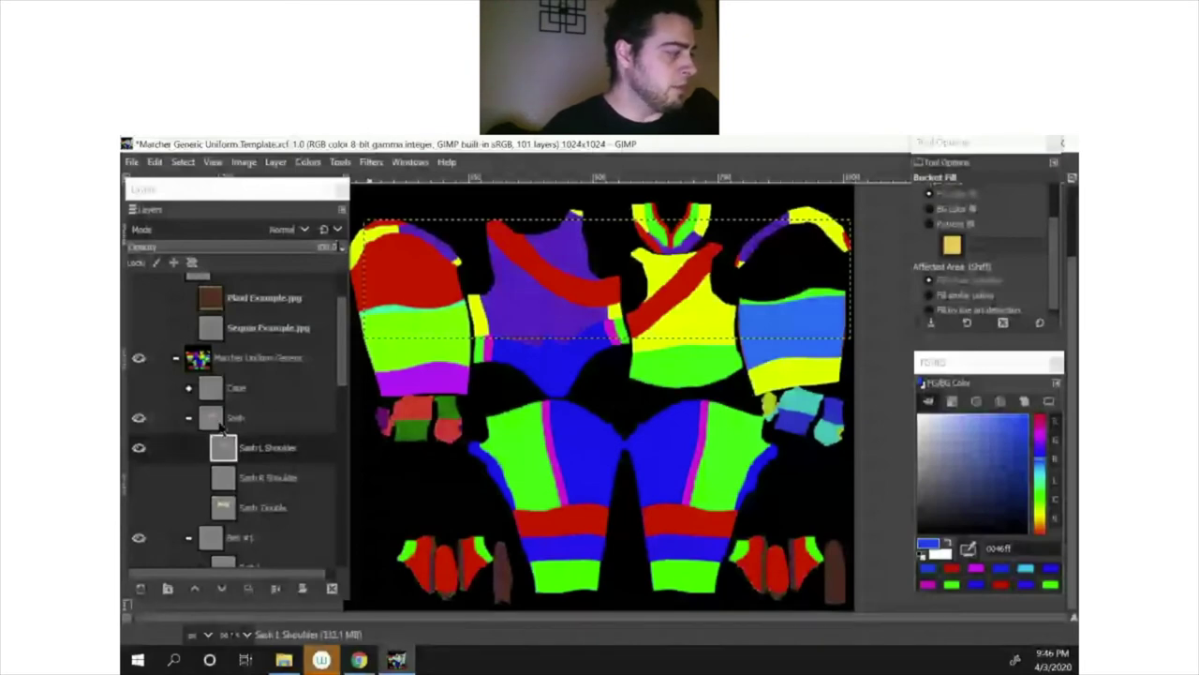
Step: Collapse the Sash and Belt #1 groups to bring the Gauntlet L Hand layers into view
{"action": "left_click", "coordinate": [189, 417]}
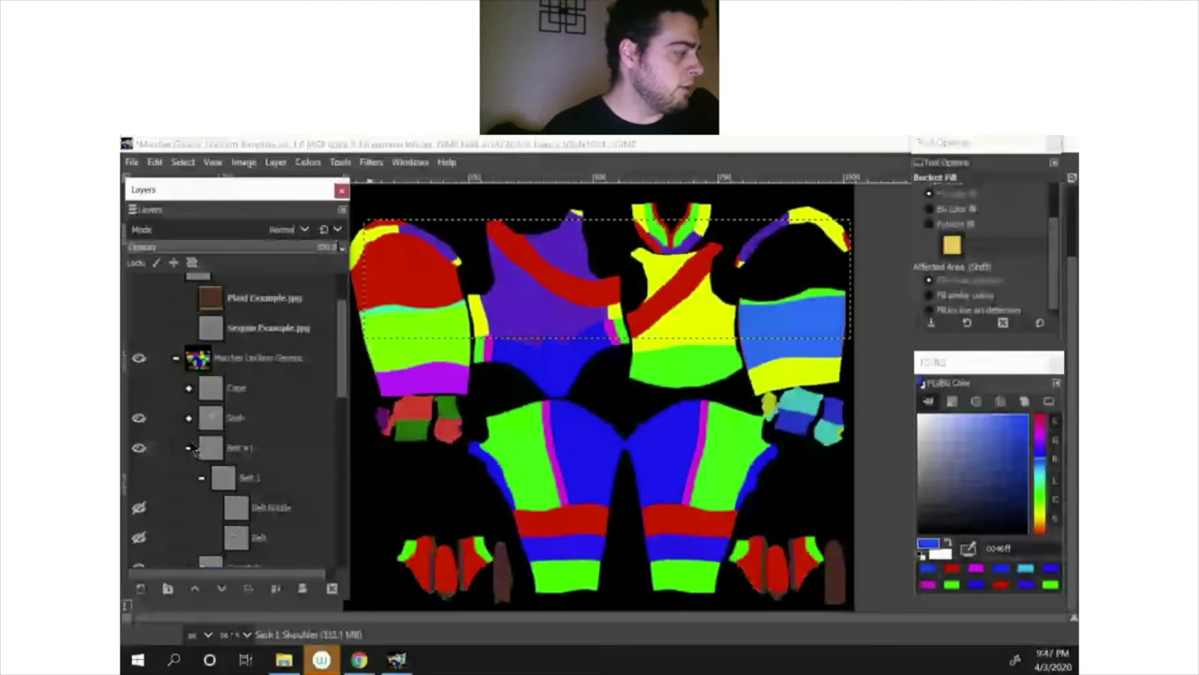
{"action": "left_click", "coordinate": [191, 447]}
{"action": "scroll", "coordinate": [266, 429], "scroll_direction": "down", "scroll_amount": 1}
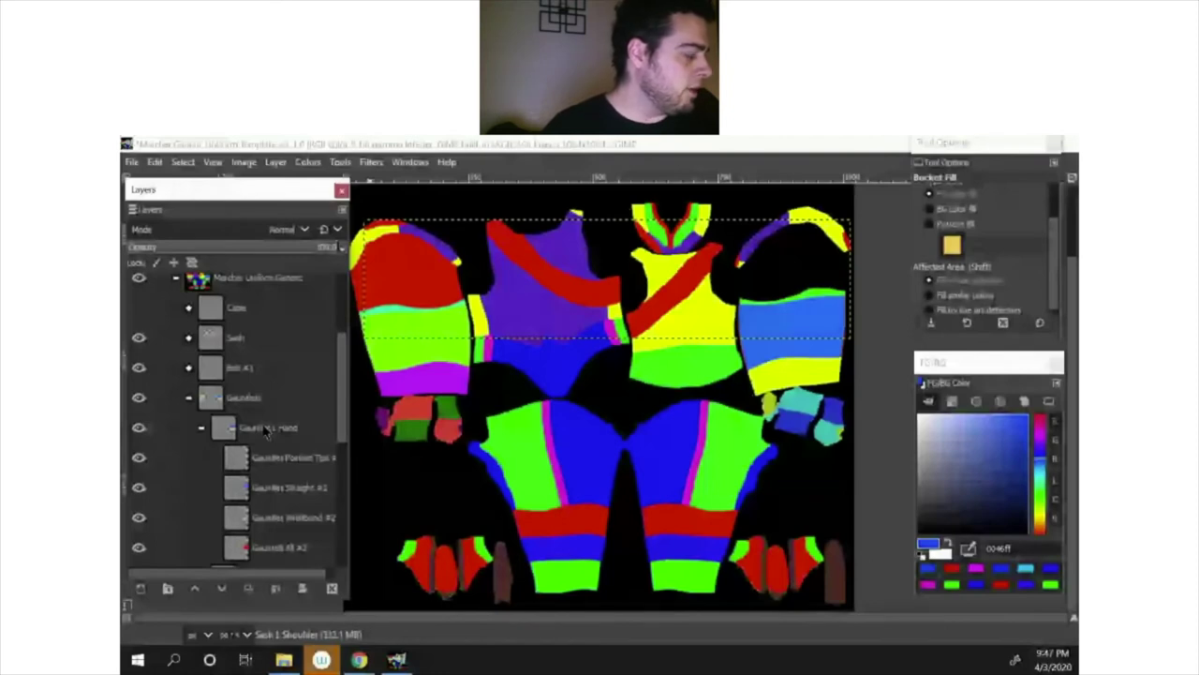
{"action": "scroll", "coordinate": [272, 428], "scroll_direction": "down", "scroll_amount": 1}
{"action": "scroll", "coordinate": [281, 428], "scroll_direction": "up", "scroll_amount": 1}
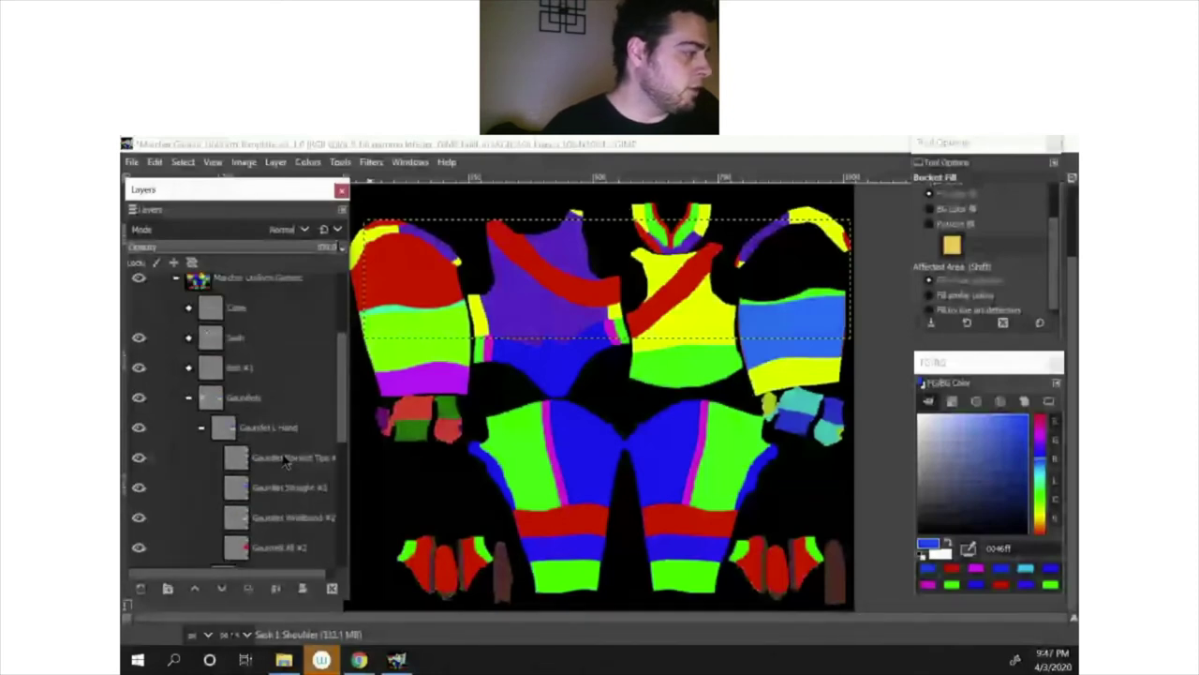
Step: Toggle the Gauntlet Pointed Tips #2 layer off and on, and fill its strip with blue 0046ff
{"action": "left_click", "coordinate": [141, 459]}
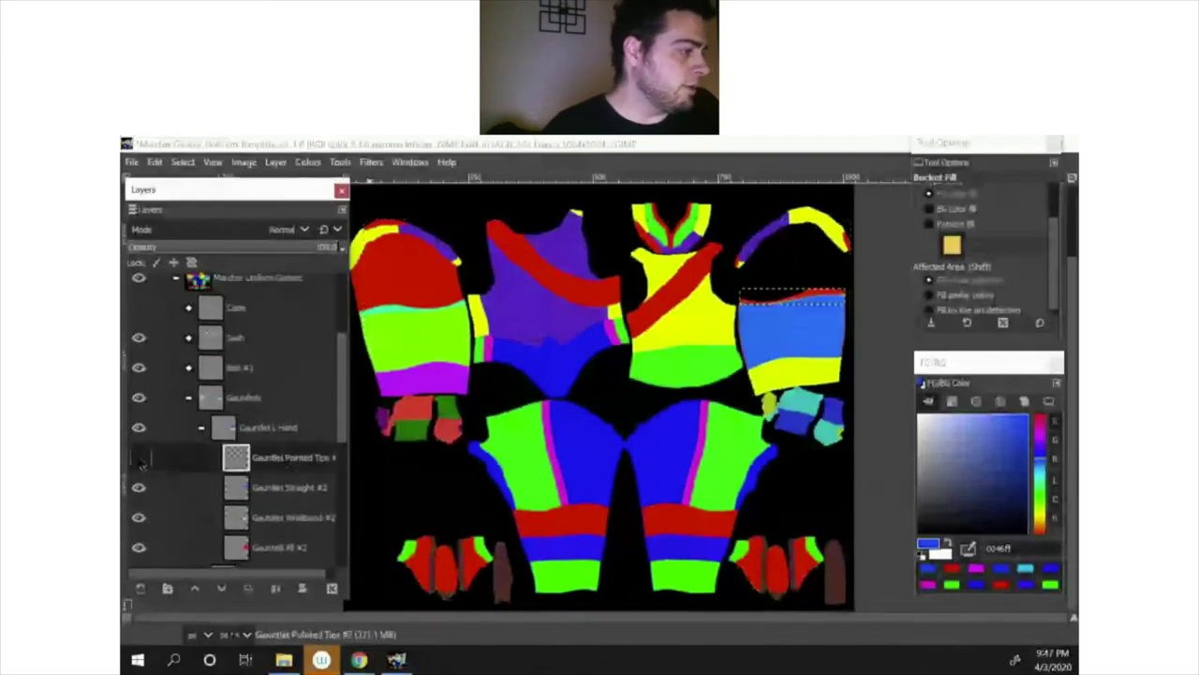
{"action": "left_click", "coordinate": [141, 459]}
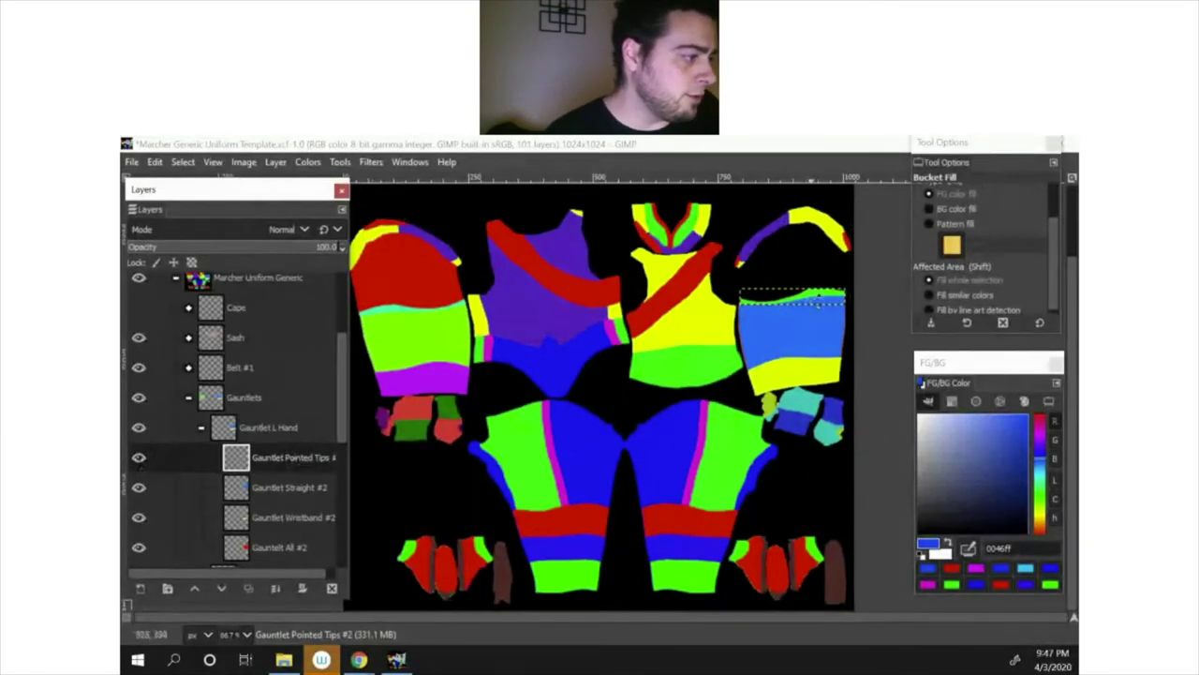
{"action": "left_click", "coordinate": [812, 297]}
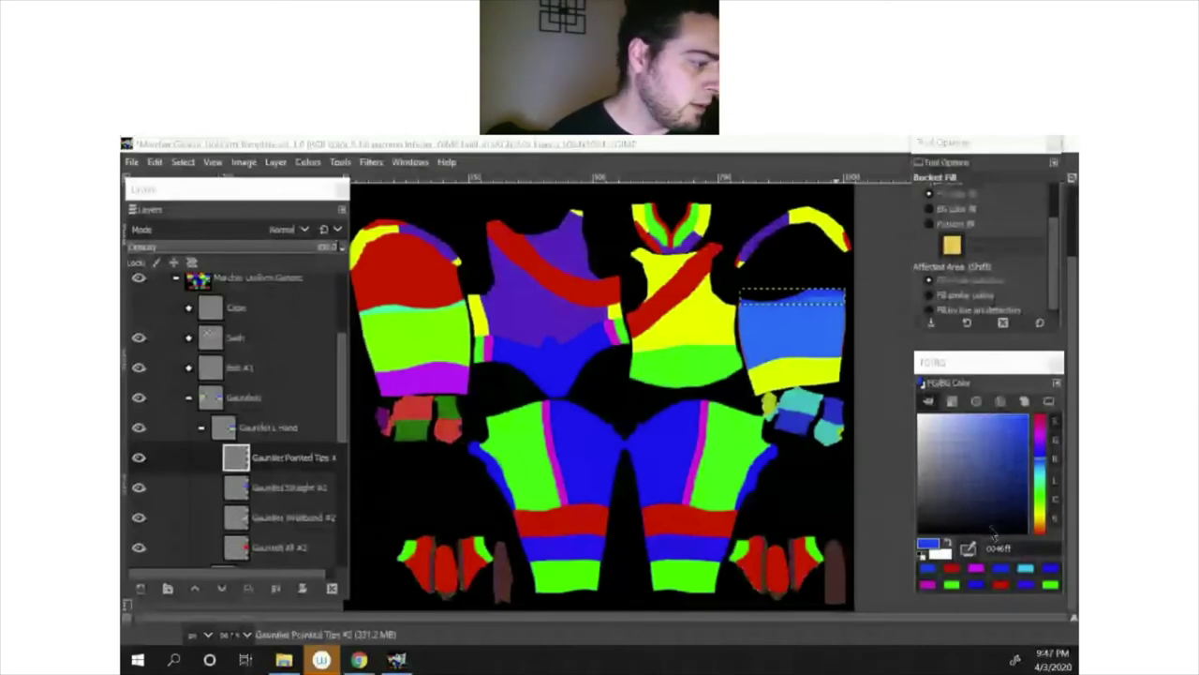
Step: Reset the foreground color to black 000000 and select the Sash group
{"action": "key", "text": "d"}
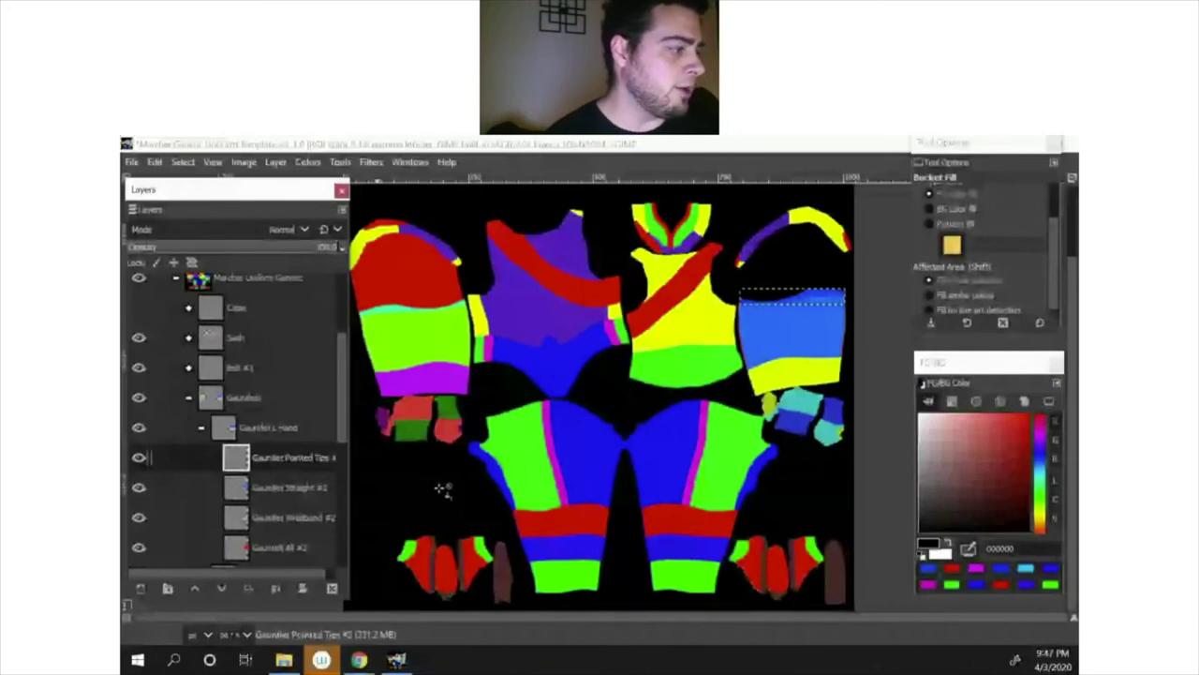
{"action": "left_click", "coordinate": [931, 551]}
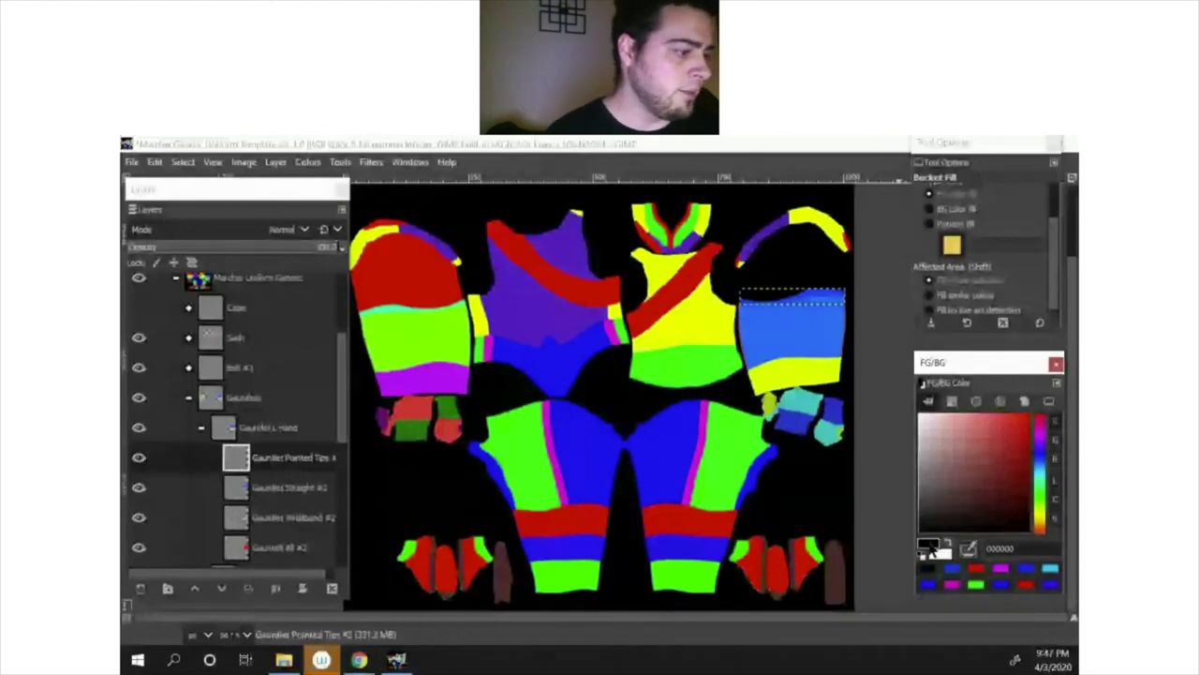
{"action": "left_click_drag", "start_coordinate": [962, 483], "coordinate": [1009, 473]}
{"action": "key", "text": "d"}
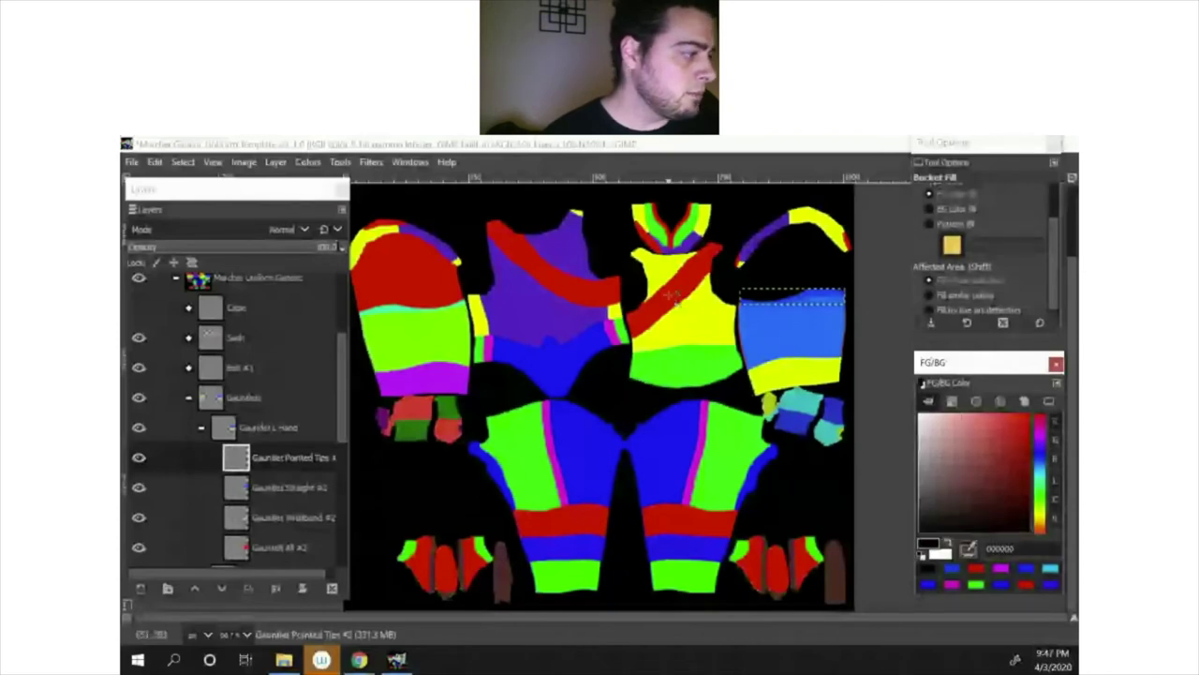
{"action": "left_click", "coordinate": [250, 343]}
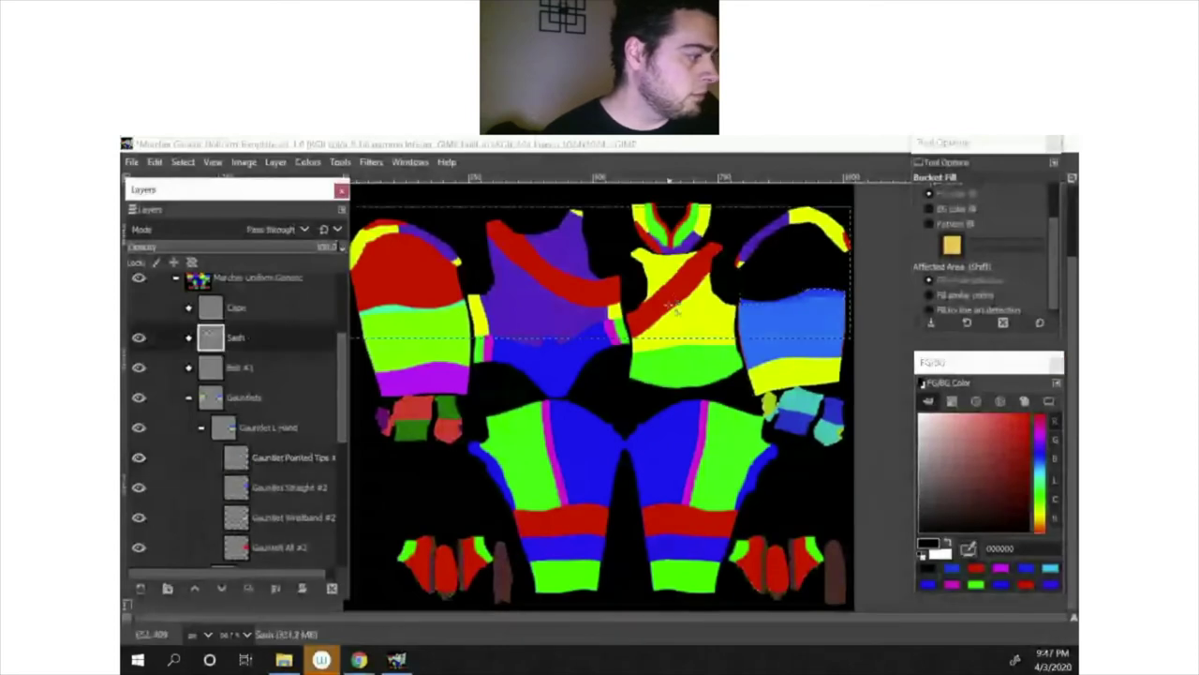
{"action": "left_click", "coordinate": [918, 482]}
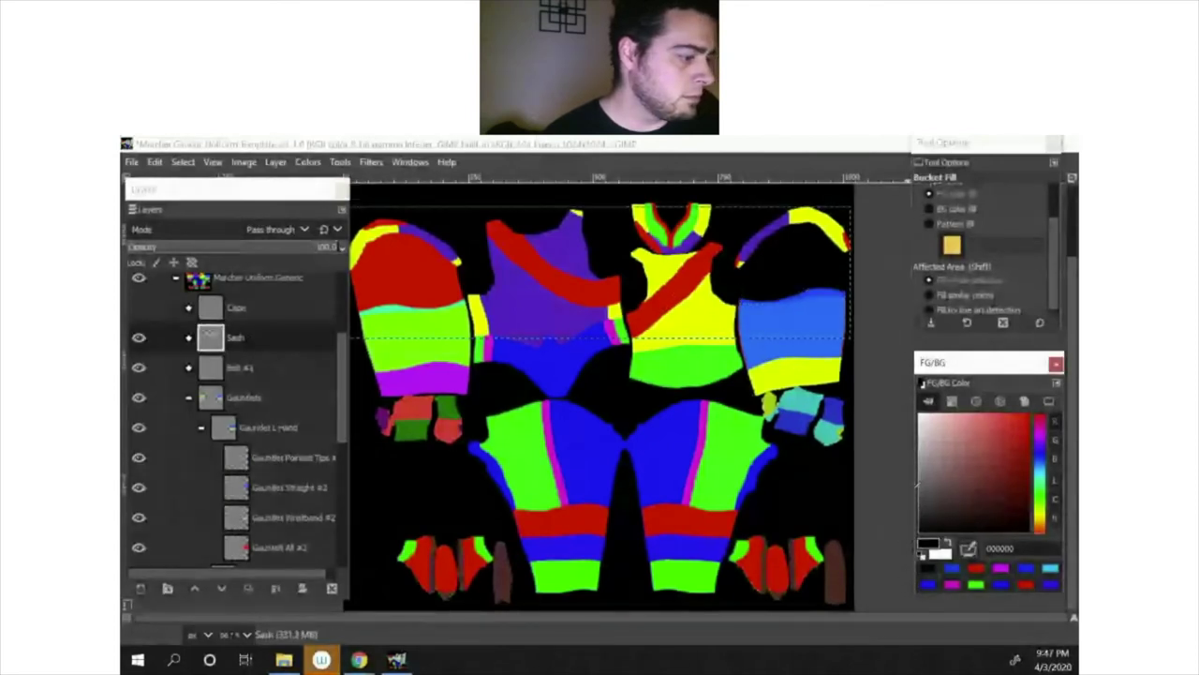
Step: Try to bucket-fill the sash with the Sash group selected, and set the foreground color to red dc0c0c
{"action": "left_click", "coordinate": [656, 333]}
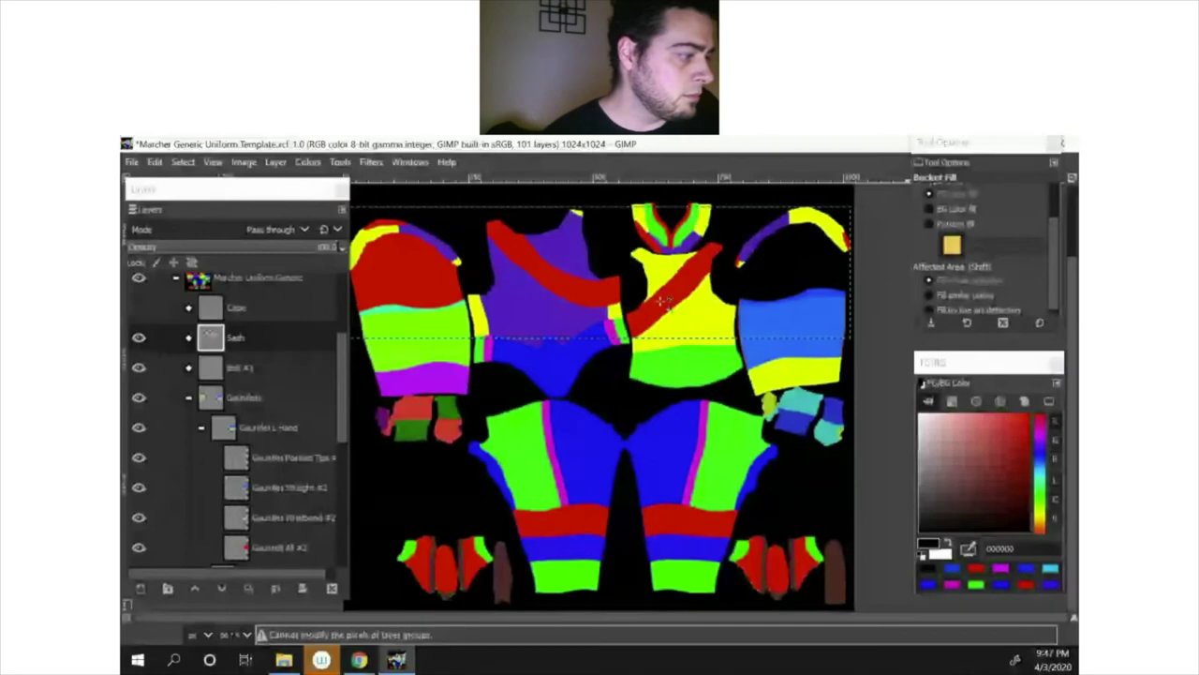
{"action": "left_click", "coordinate": [1027, 424]}
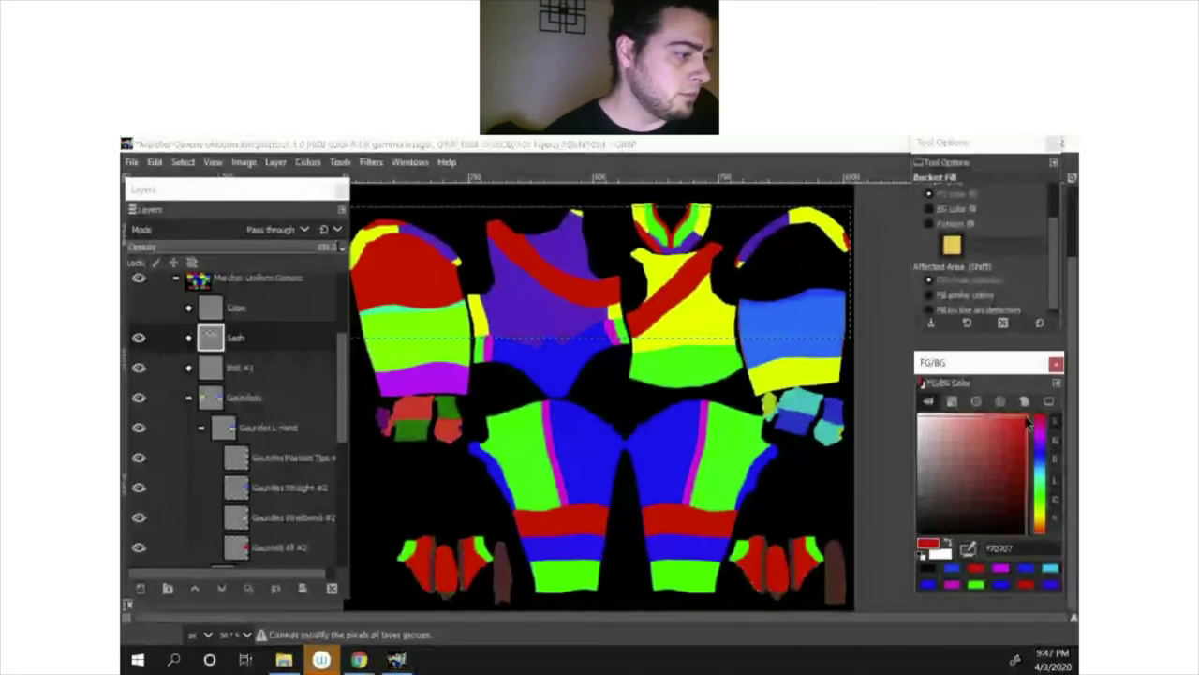
{"action": "left_click_drag", "start_coordinate": [1027, 424], "coordinate": [1024, 429]}
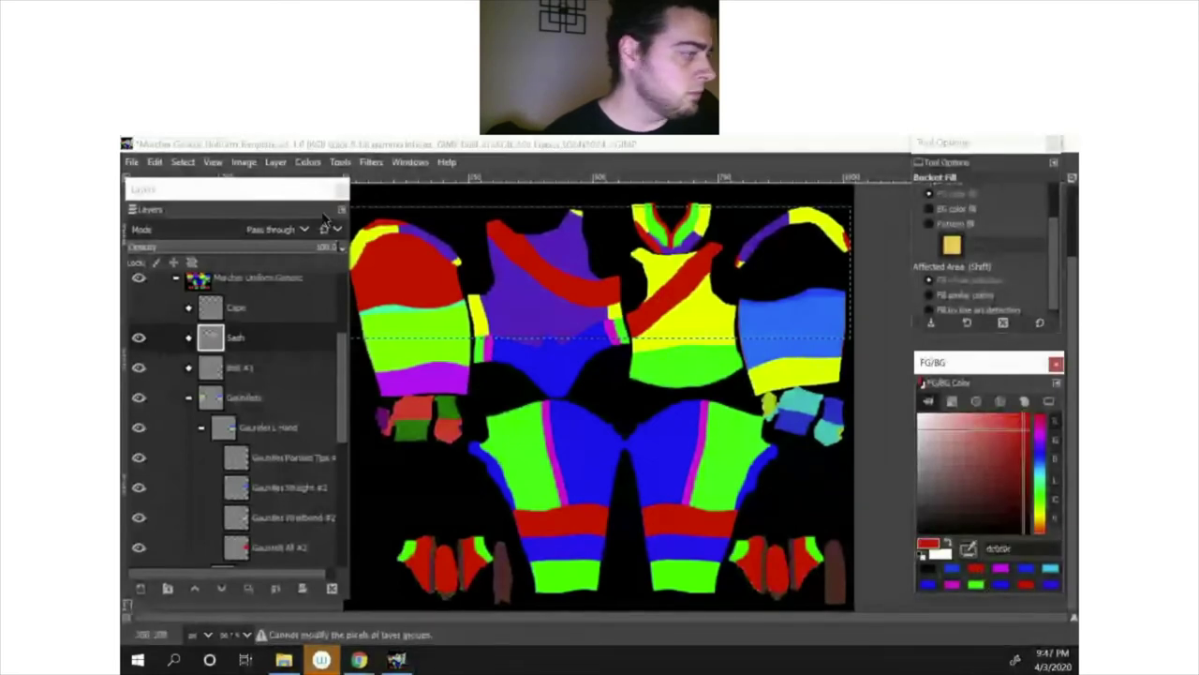
{"action": "mouse_move", "coordinate": [240, 197]}
{"action": "left_mouse_down"}
{"action": "mouse_move", "coordinate": [235, 265]}
{"action": "mouse_move", "coordinate": [225, 206]}
{"action": "left_mouse_up"}
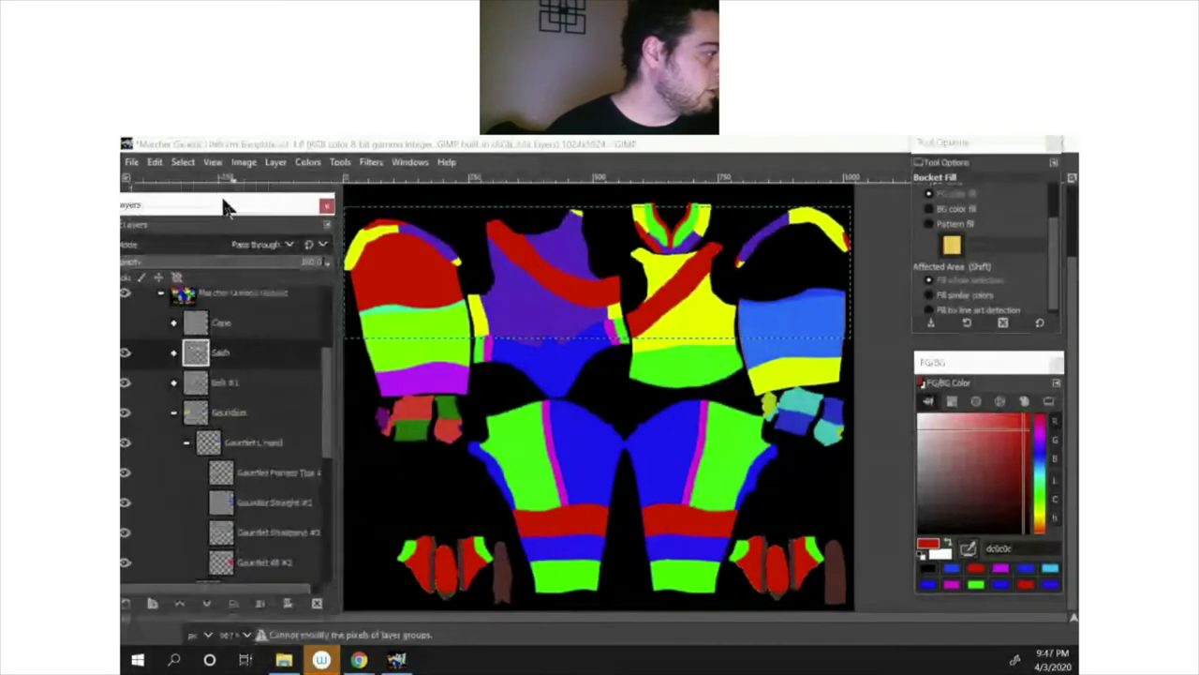
Step: Look through the dockable dialogs, image commands, and paint and selection tools for a way to reach the missing tools
{"action": "left_click", "coordinate": [411, 163]}
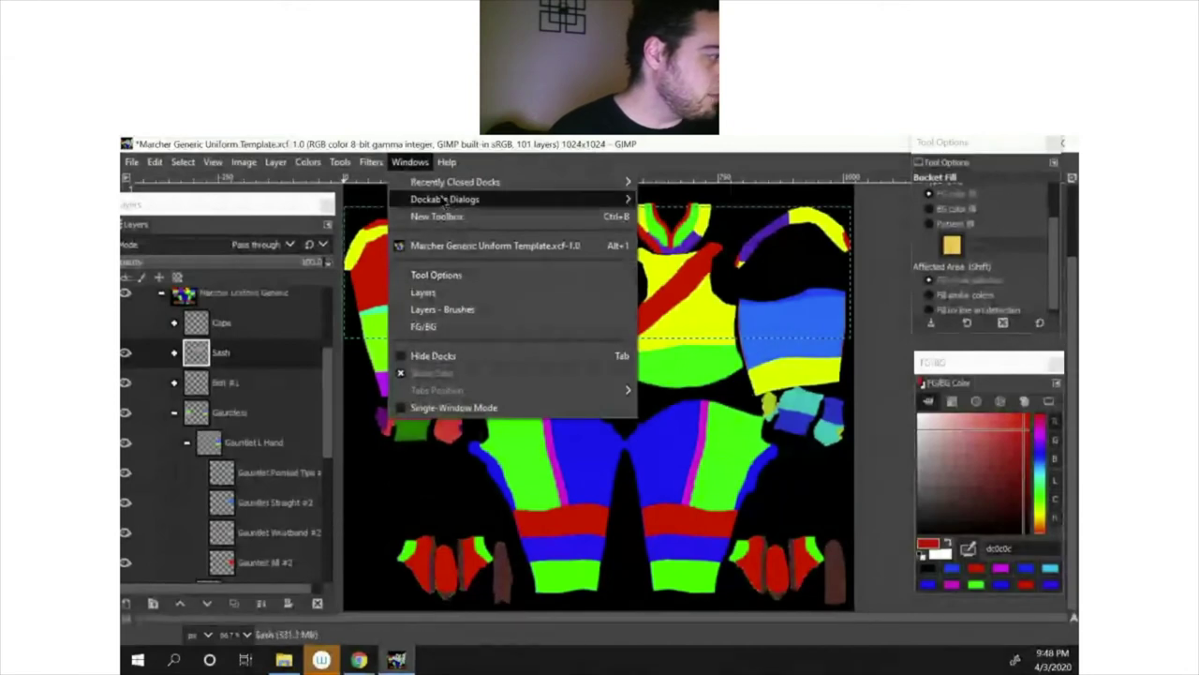
{"action": "mouse_move", "coordinate": [446, 187]}
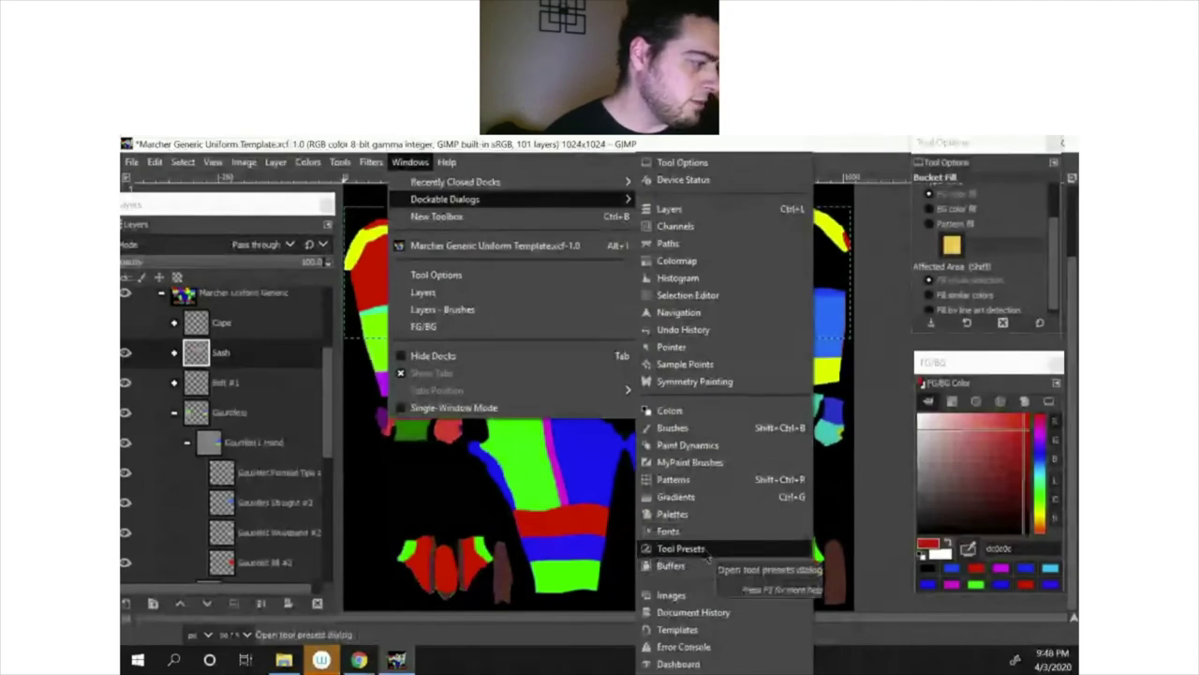
{"action": "left_click", "coordinate": [702, 480]}
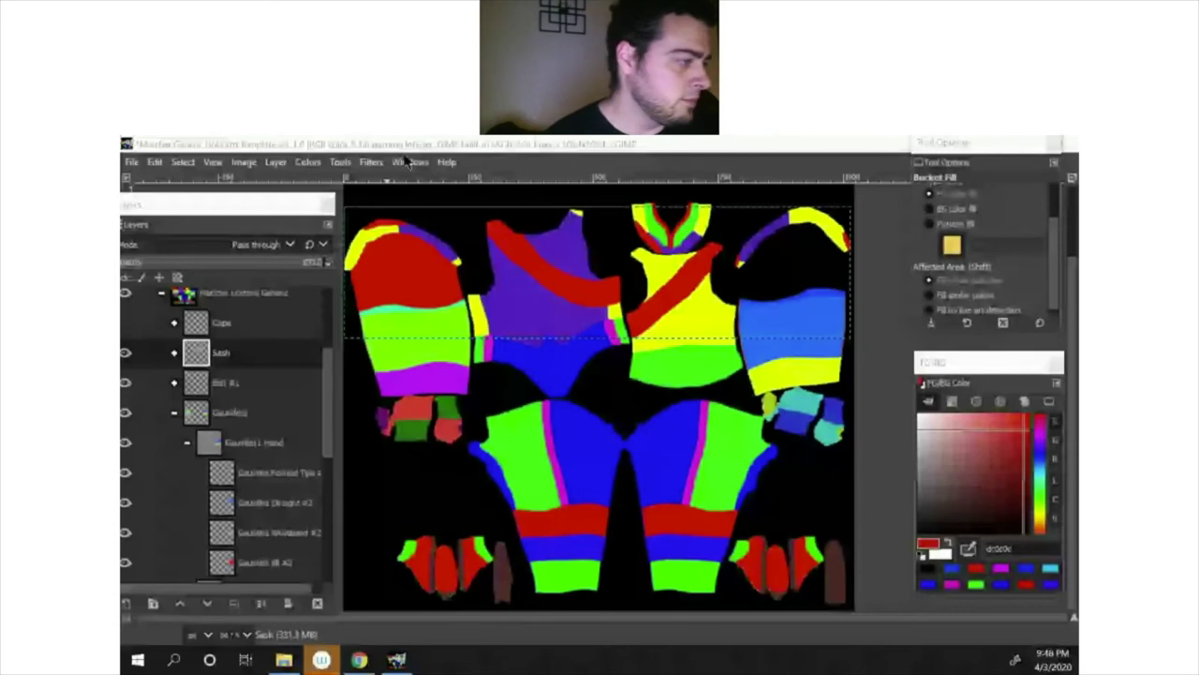
{"action": "left_click", "coordinate": [339, 162]}
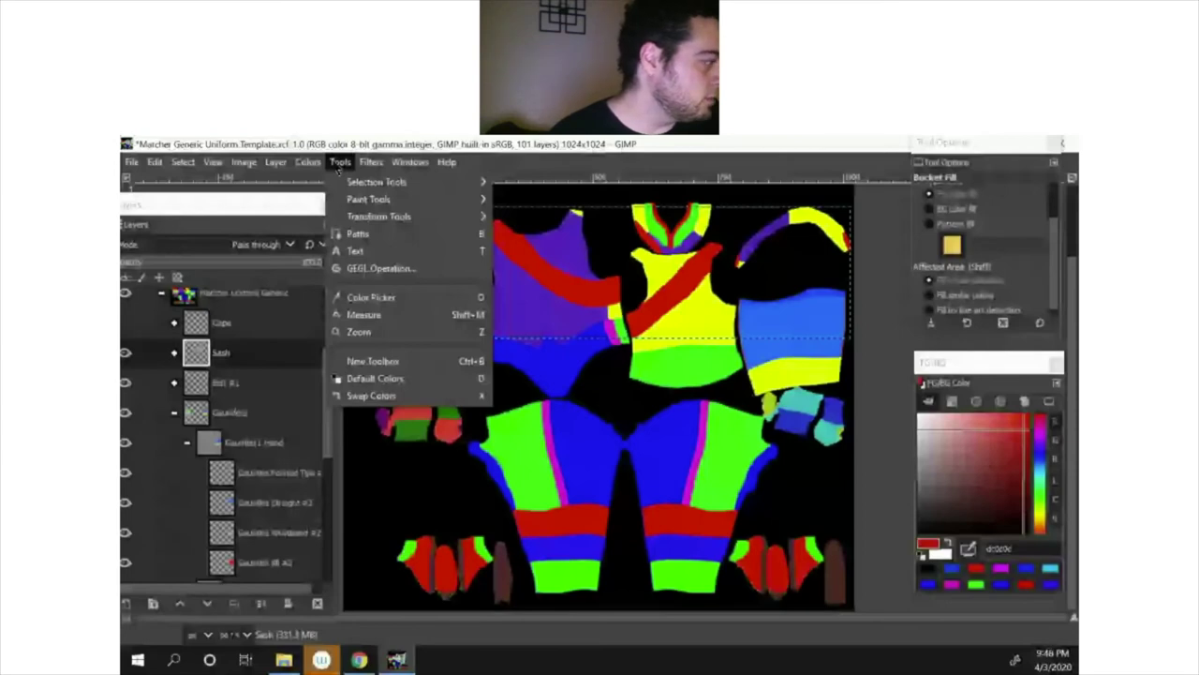
{"action": "mouse_move", "coordinate": [247, 166]}
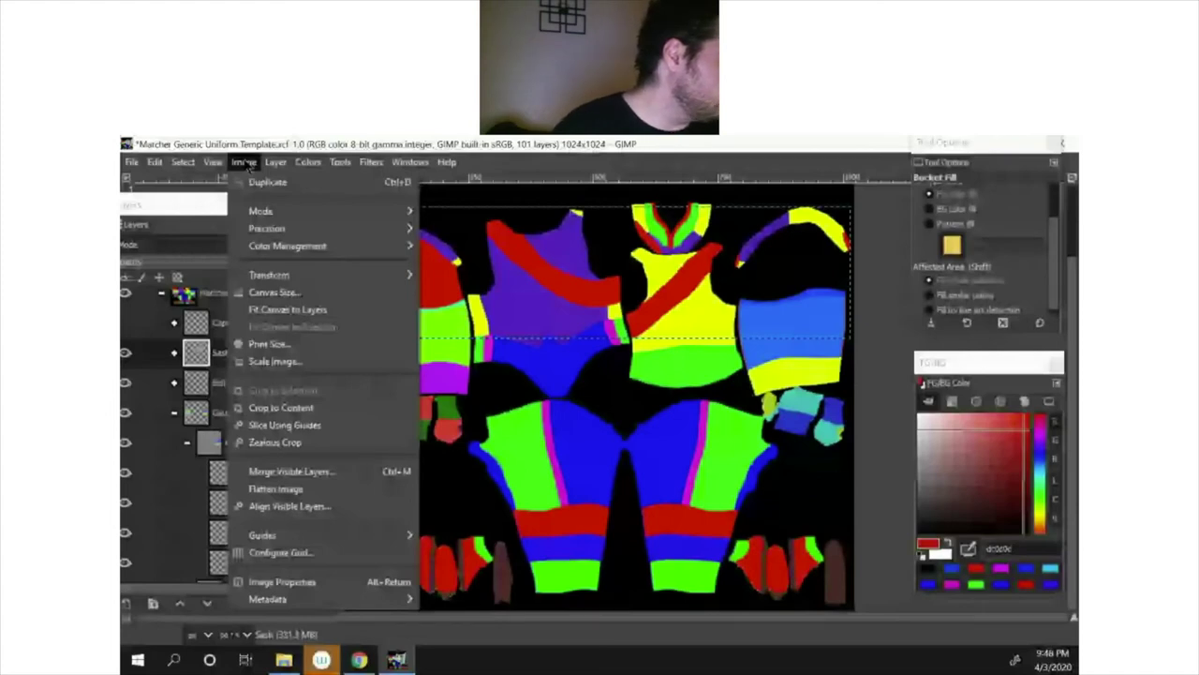
{"action": "left_click", "coordinate": [244, 164]}
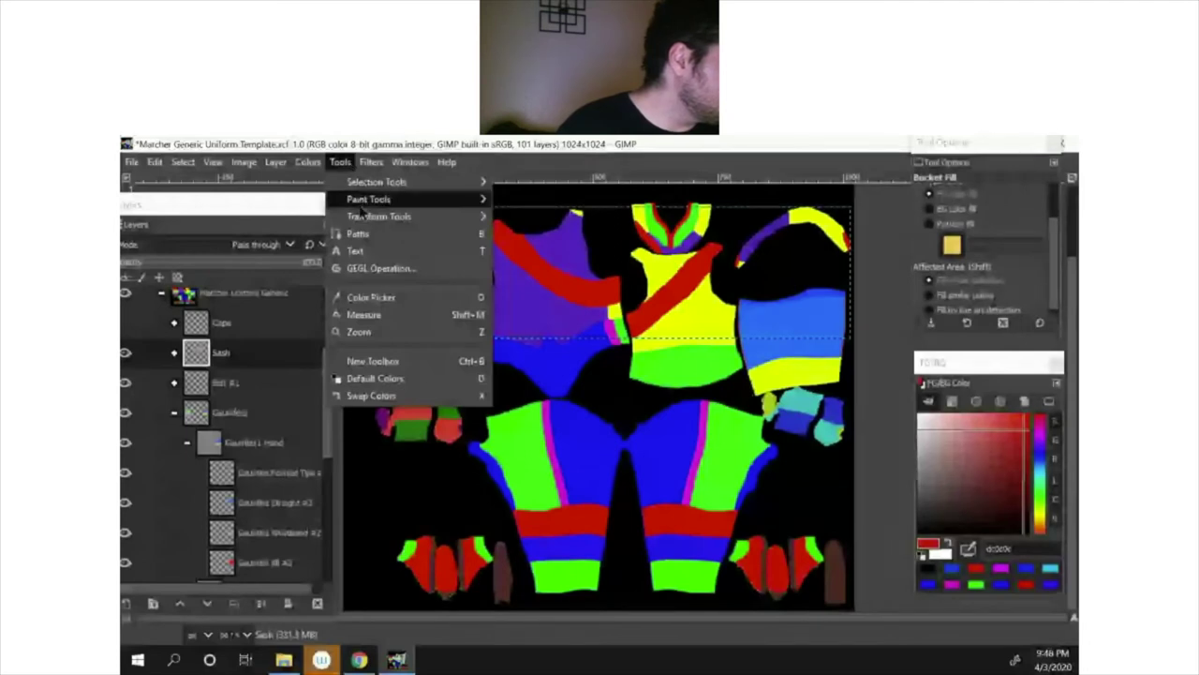
{"action": "mouse_move", "coordinate": [362, 214]}
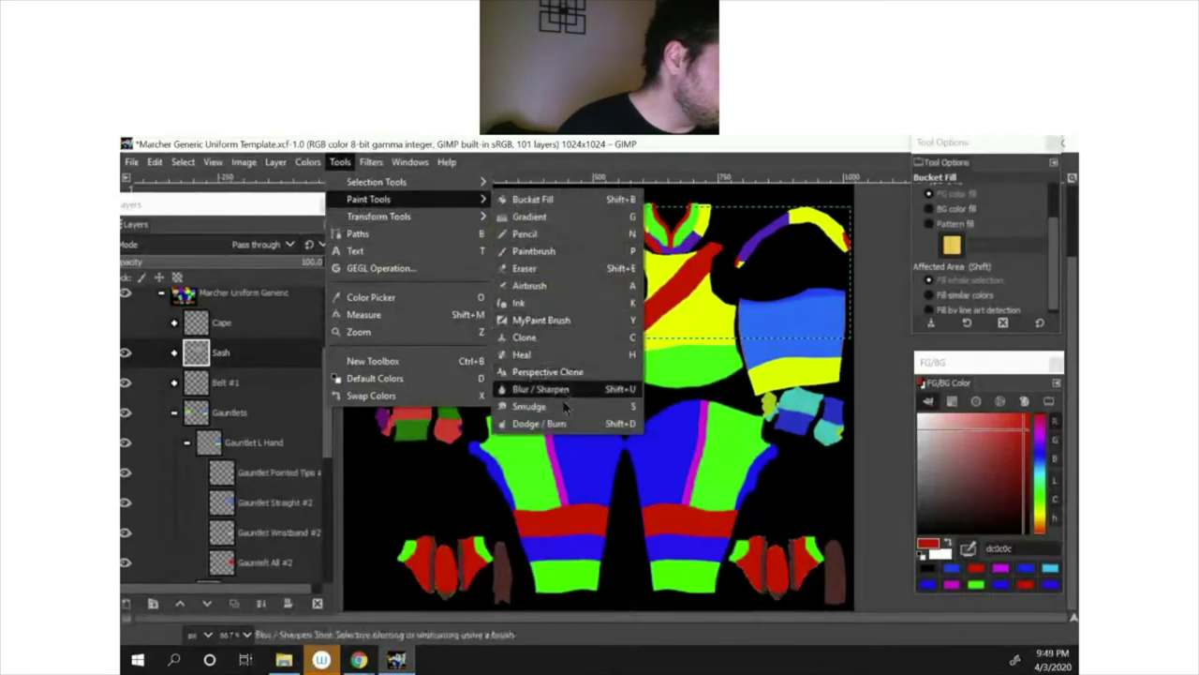
{"action": "mouse_move", "coordinate": [394, 185]}
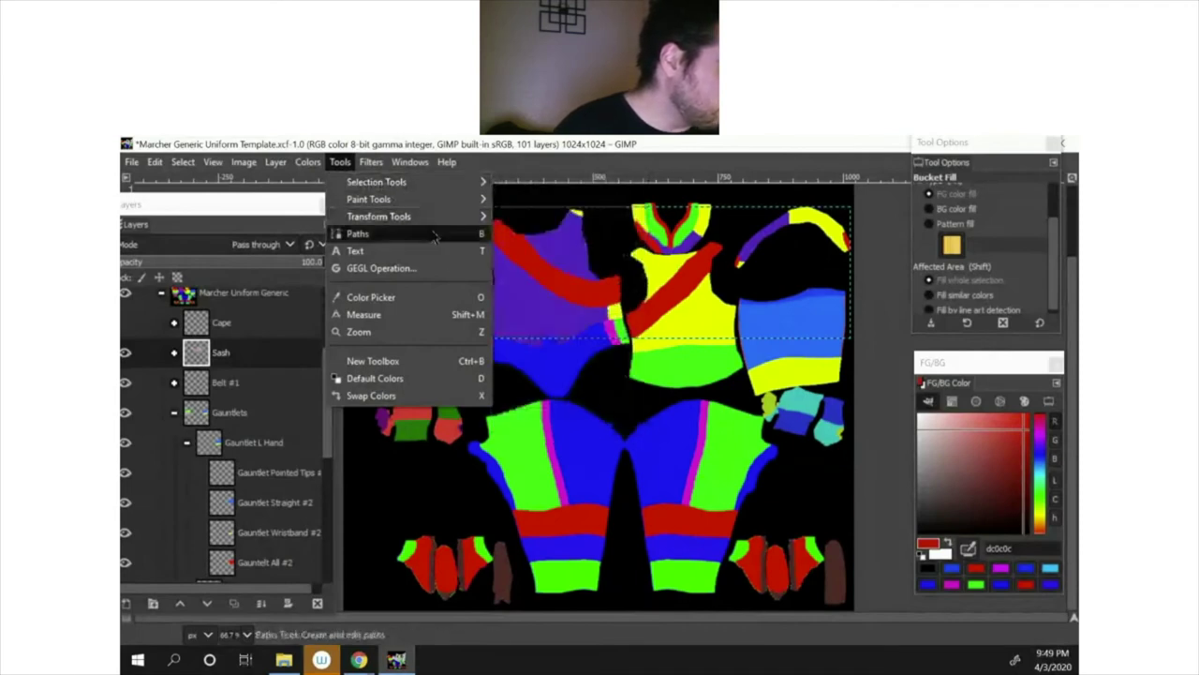
{"action": "left_click", "coordinate": [537, 170]}
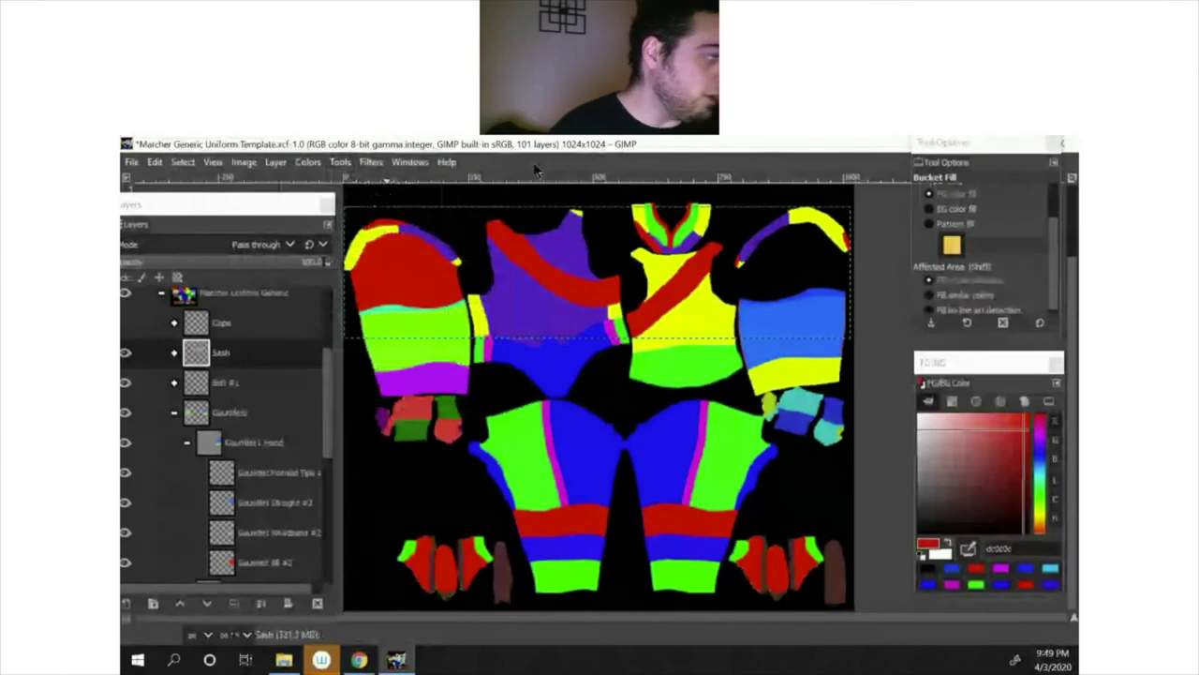
Step: Open a new toolbox and restore the image window from its maximized size
{"action": "key", "text": "ctrl"}
{"action": "key", "text": "ctrl+b"}
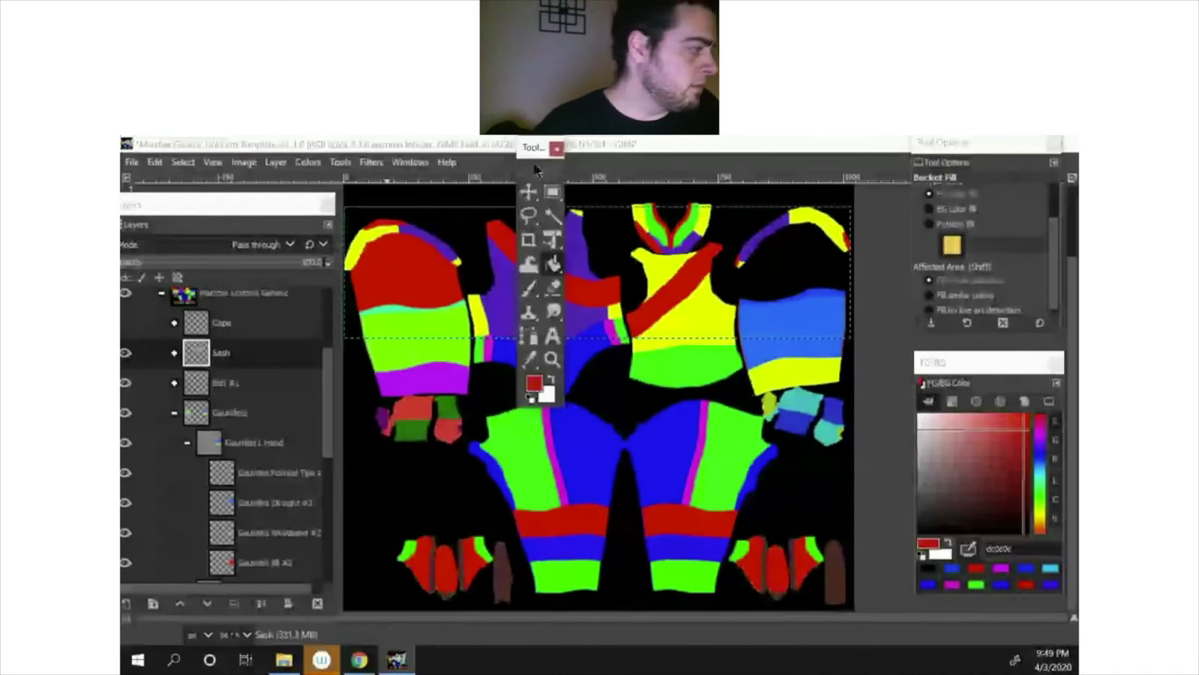
{"action": "double_click", "coordinate": [183, 143]}
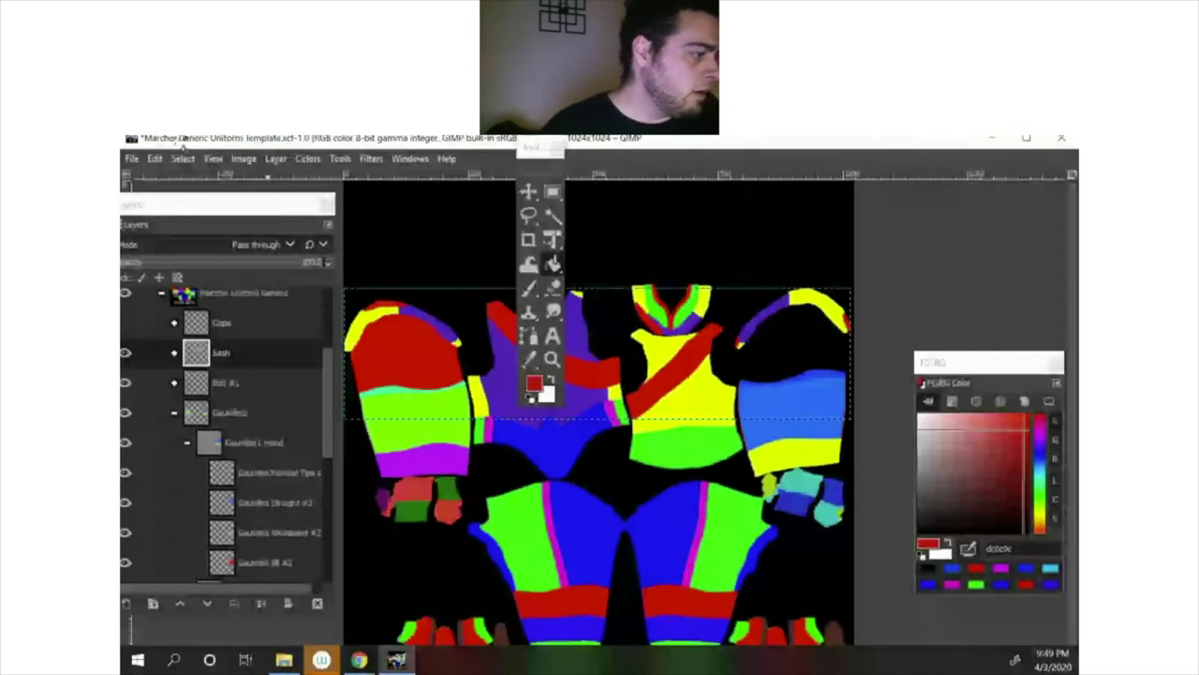
{"action": "key", "text": "super+d"}
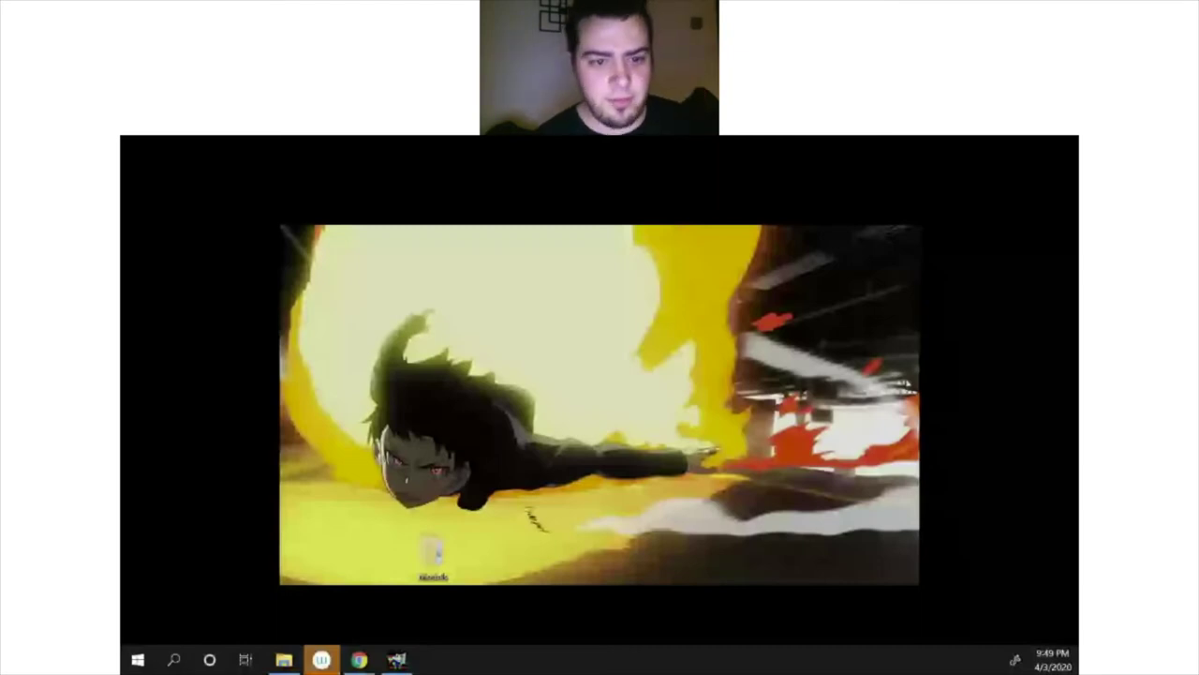
{"action": "key", "text": "super+d"}
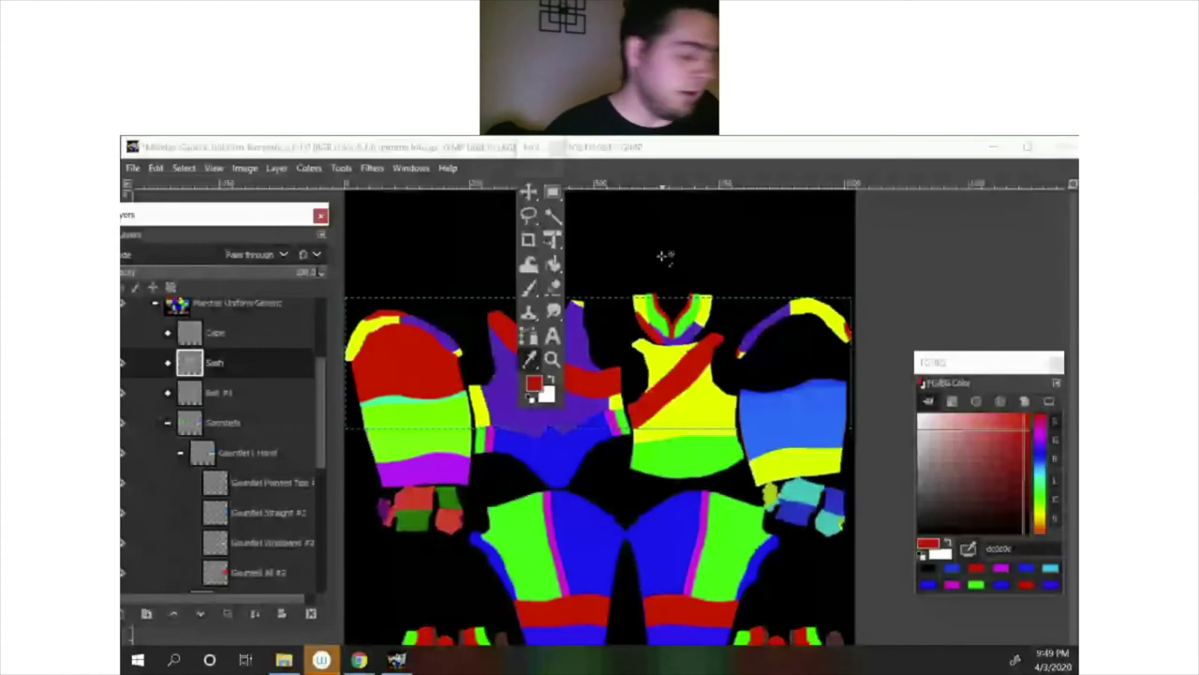
Step: Sample red ff0000 from the sash with the Color Picker, and try sampling the blue gauntlet strip from the Sash group
{"action": "left_click", "coordinate": [687, 367]}
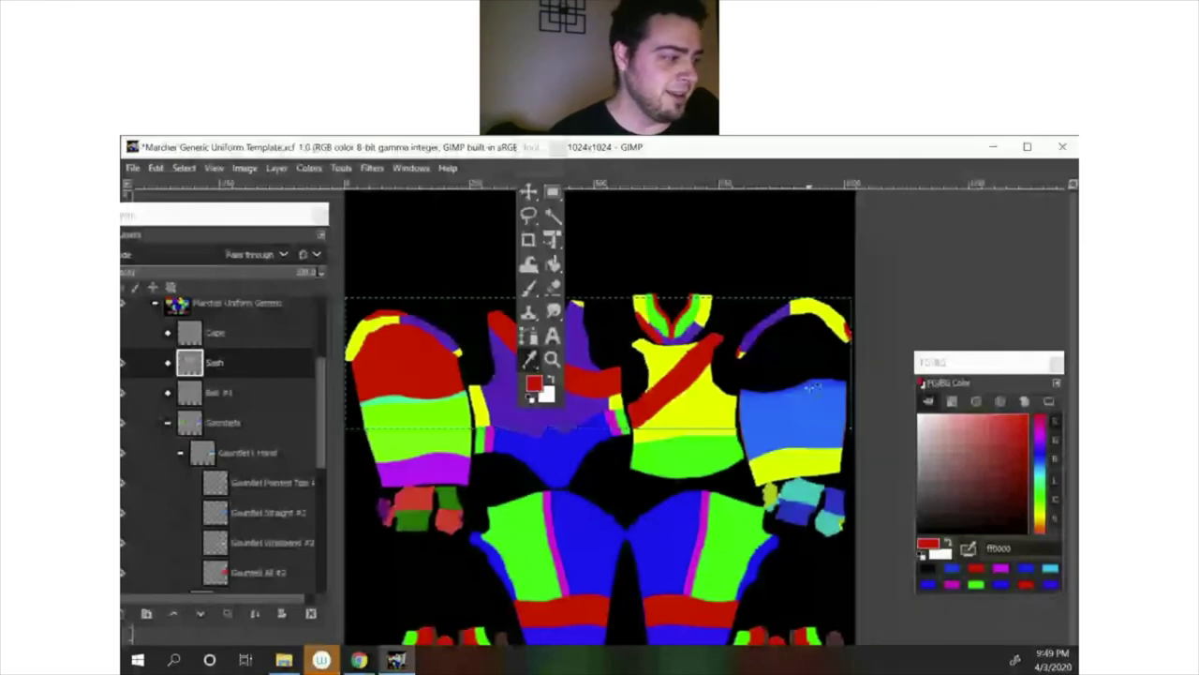
{"action": "left_click", "coordinate": [811, 386]}
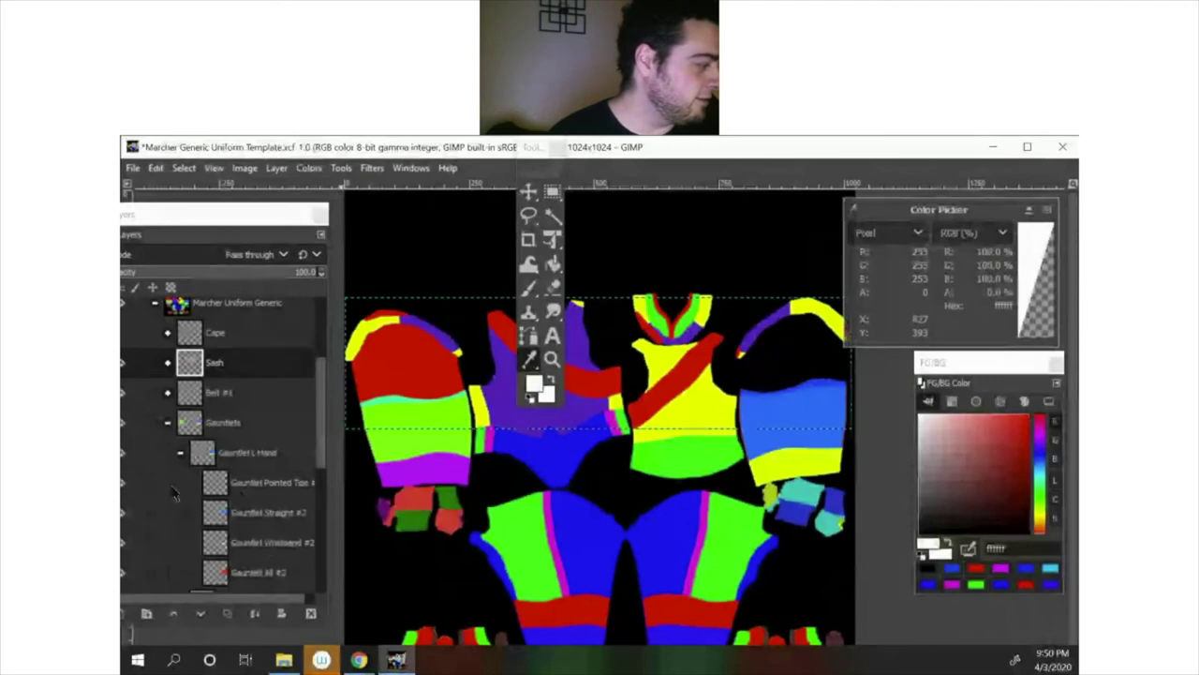
Step: Select the Gauntlet Pointed Tips #2 layer, toggle the Gauntlet L Hand group off and on, and sample the strip's blue 0046ff
{"action": "left_click", "coordinate": [273, 487]}
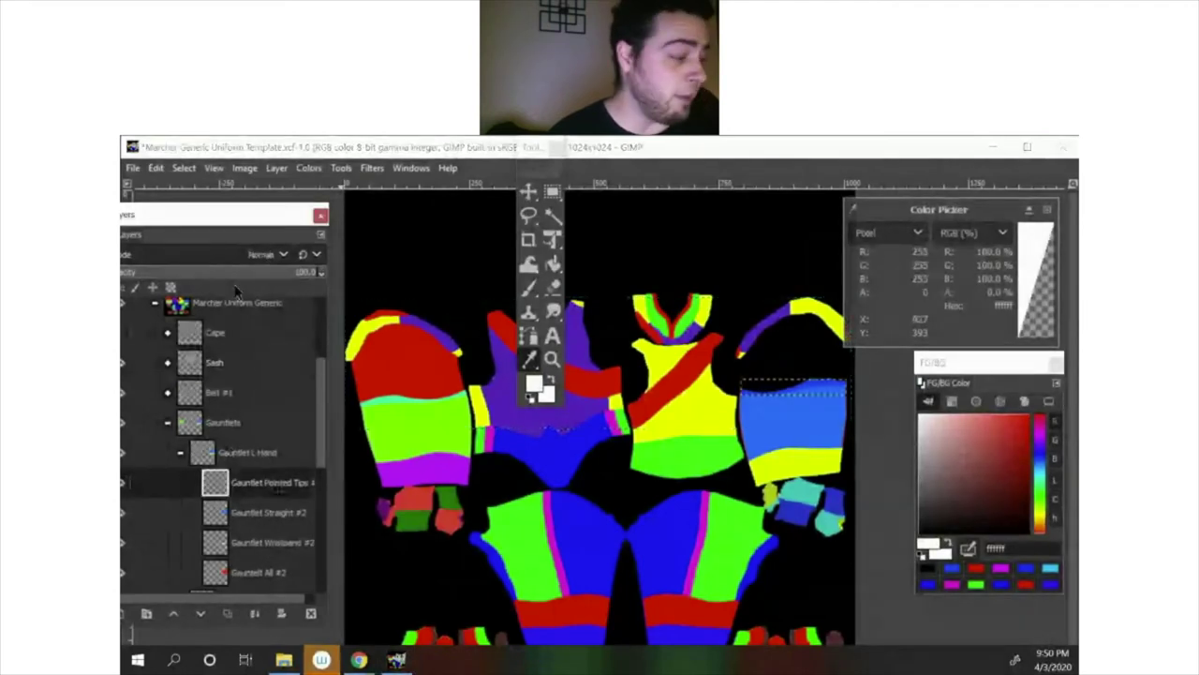
{"action": "scroll", "coordinate": [290, 506], "scroll_direction": "down", "scroll_amount": 1}
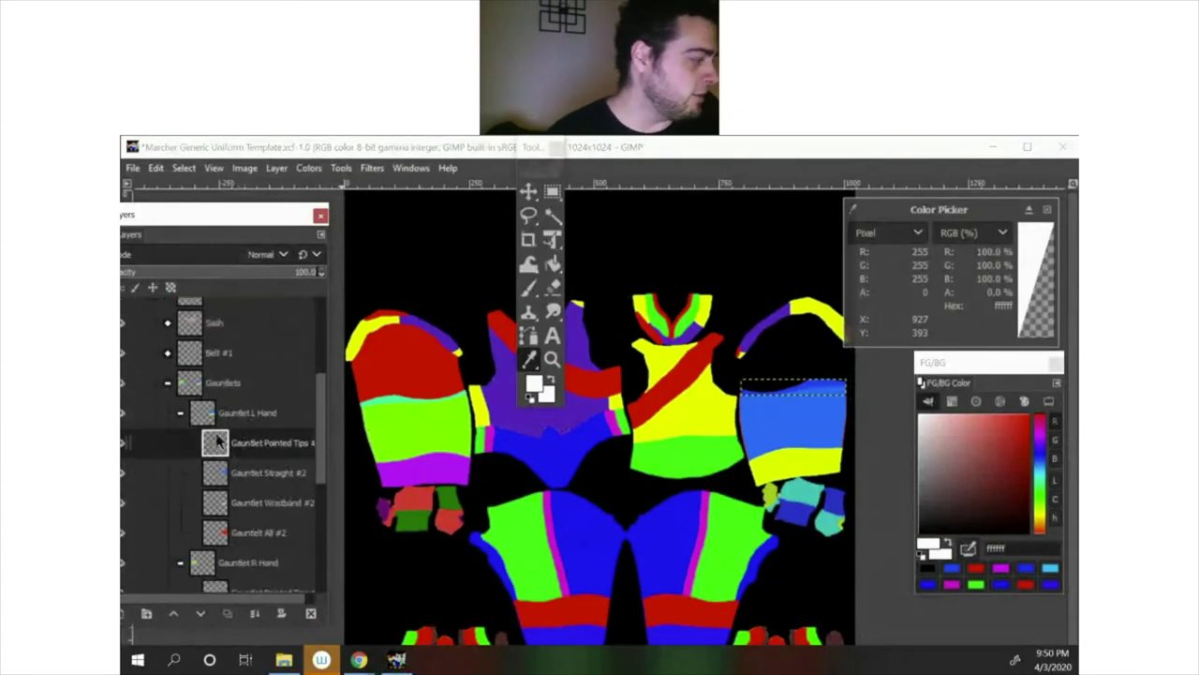
{"action": "left_click_drag", "start_coordinate": [223, 221], "coordinate": [262, 215]}
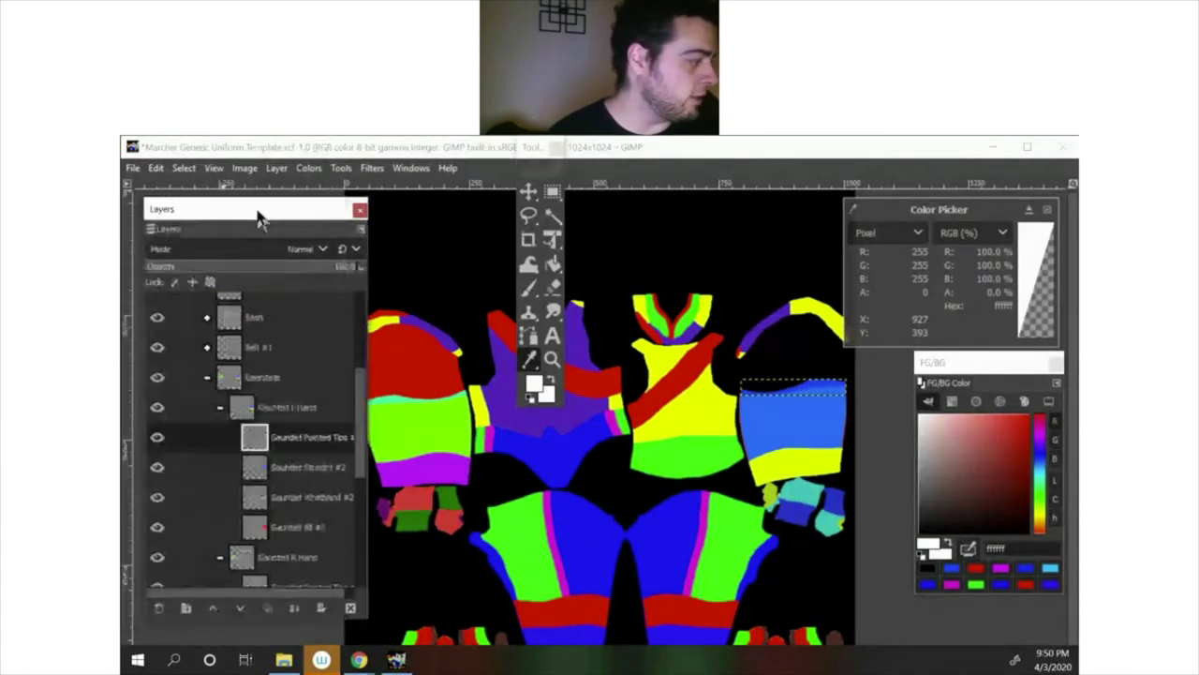
{"action": "left_click", "coordinate": [159, 407]}
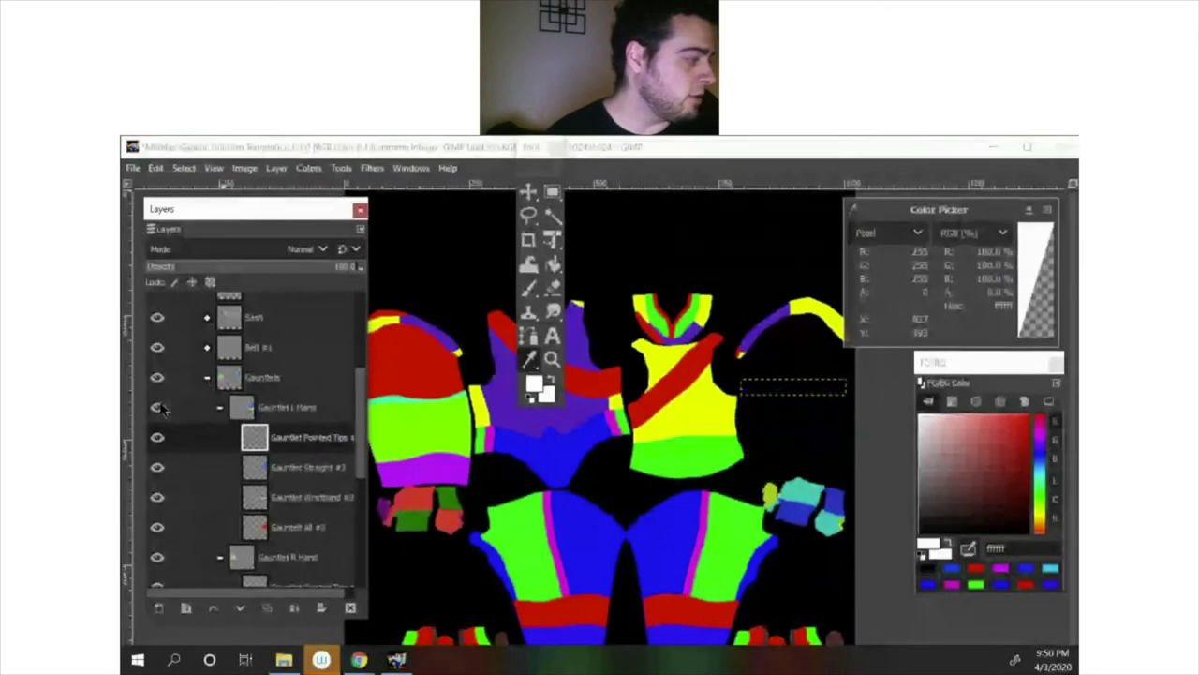
{"action": "left_click", "coordinate": [159, 407]}
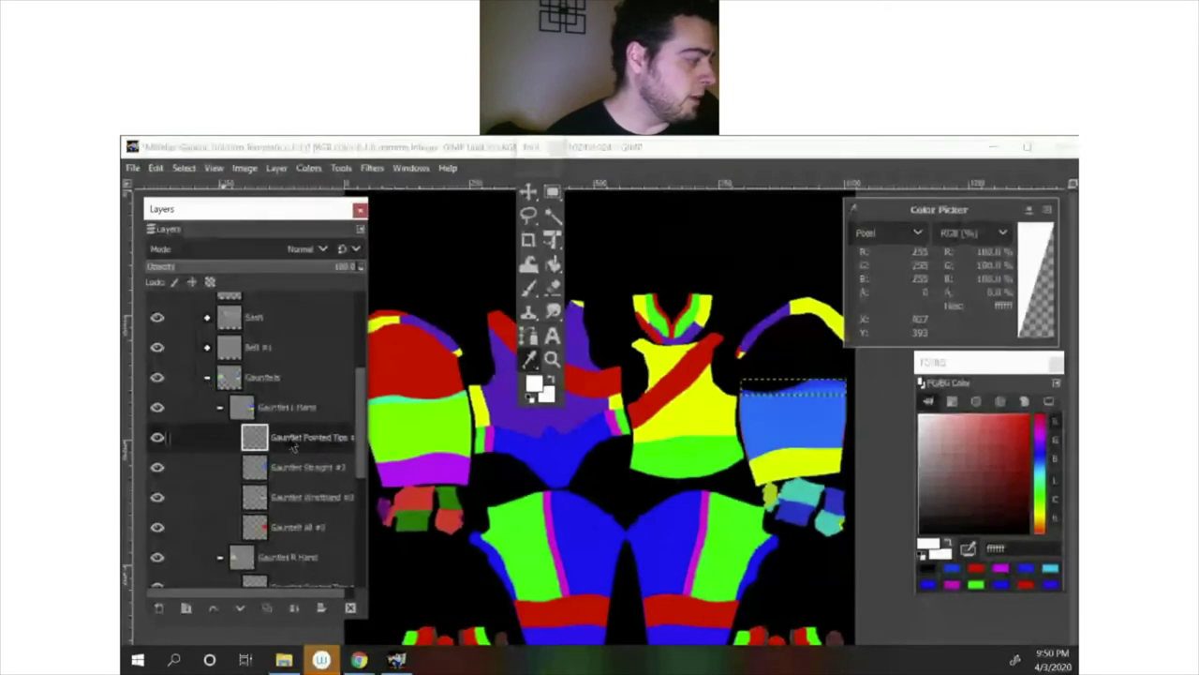
{"action": "left_click", "coordinate": [815, 382]}
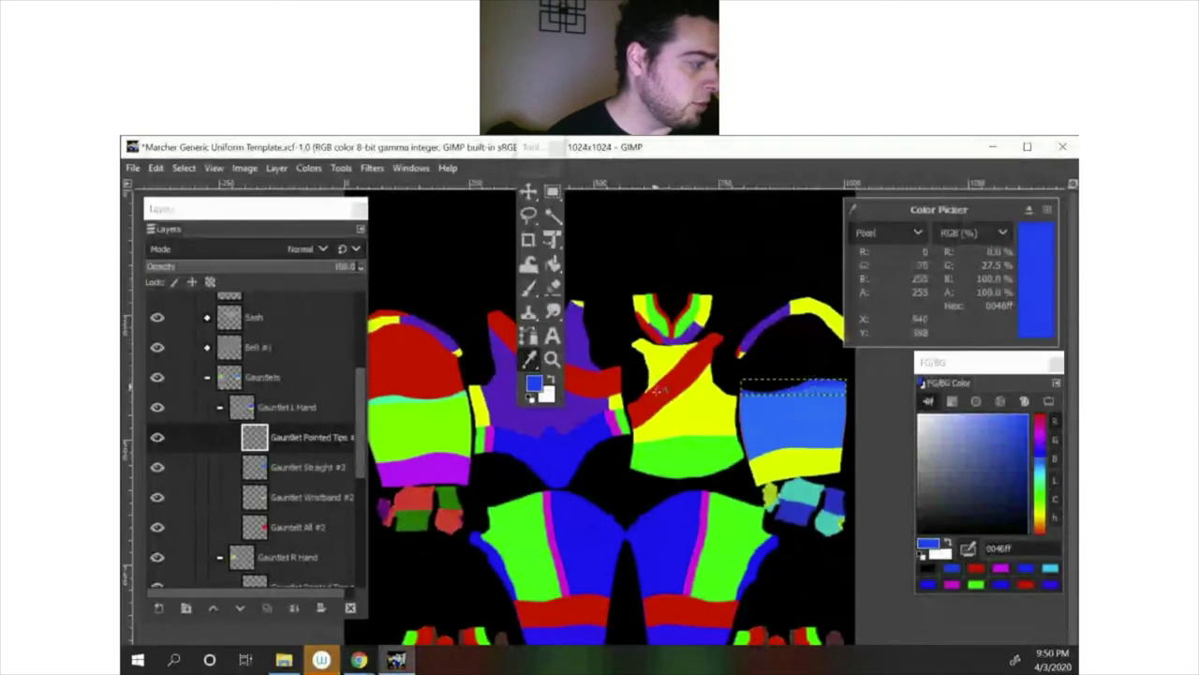
{"action": "key", "text": "Escape"}
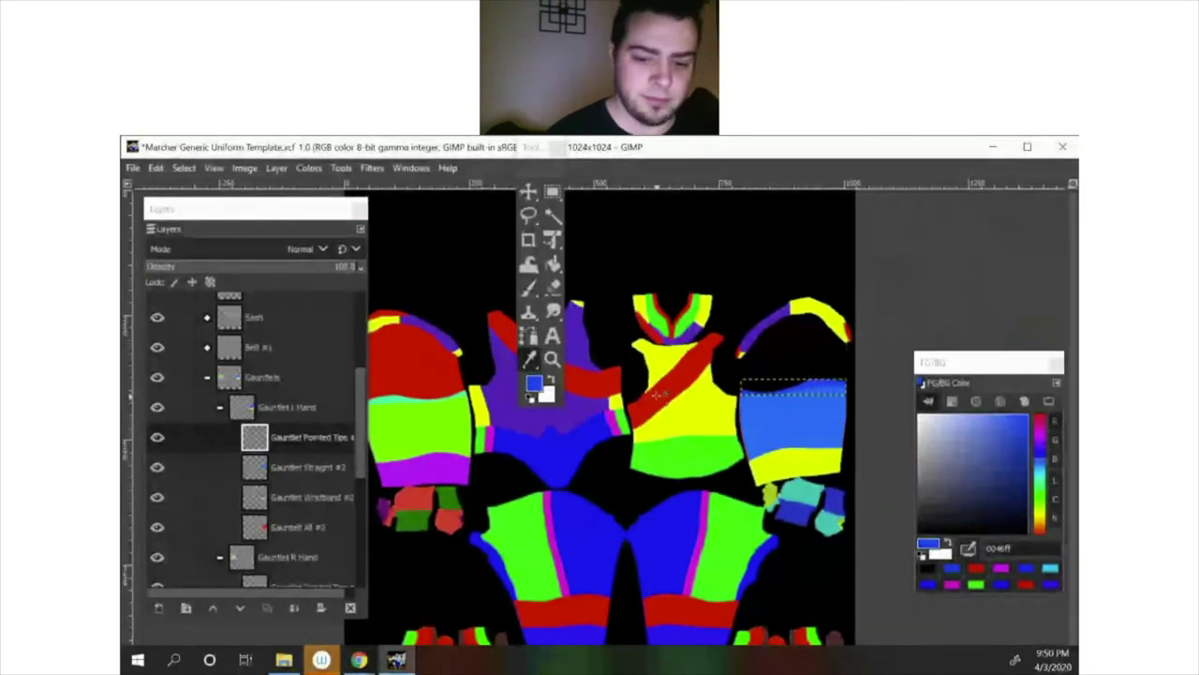
Step: Sample red ff0000 from the sash and bucket-fill the Gauntlet Pointed Tips #2 and Gauntlet Wristband #2 layers with it
{"action": "left_click", "coordinate": [659, 396]}
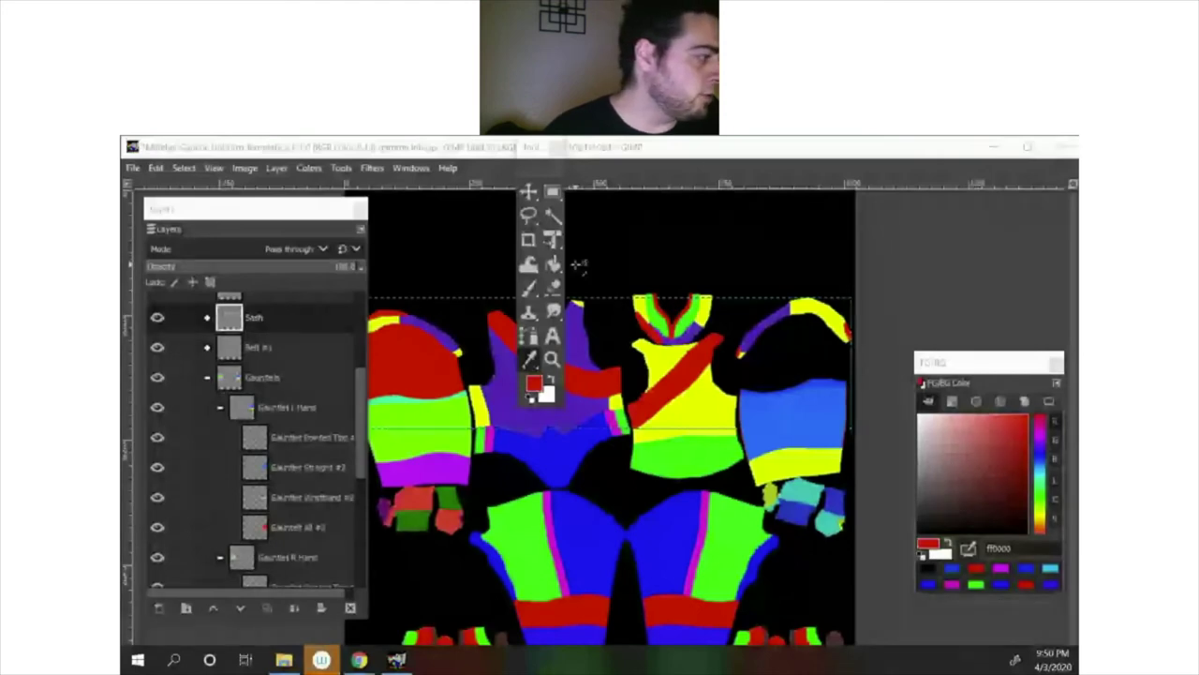
{"action": "left_click_drag", "start_coordinate": [532, 148], "coordinate": [873, 197]}
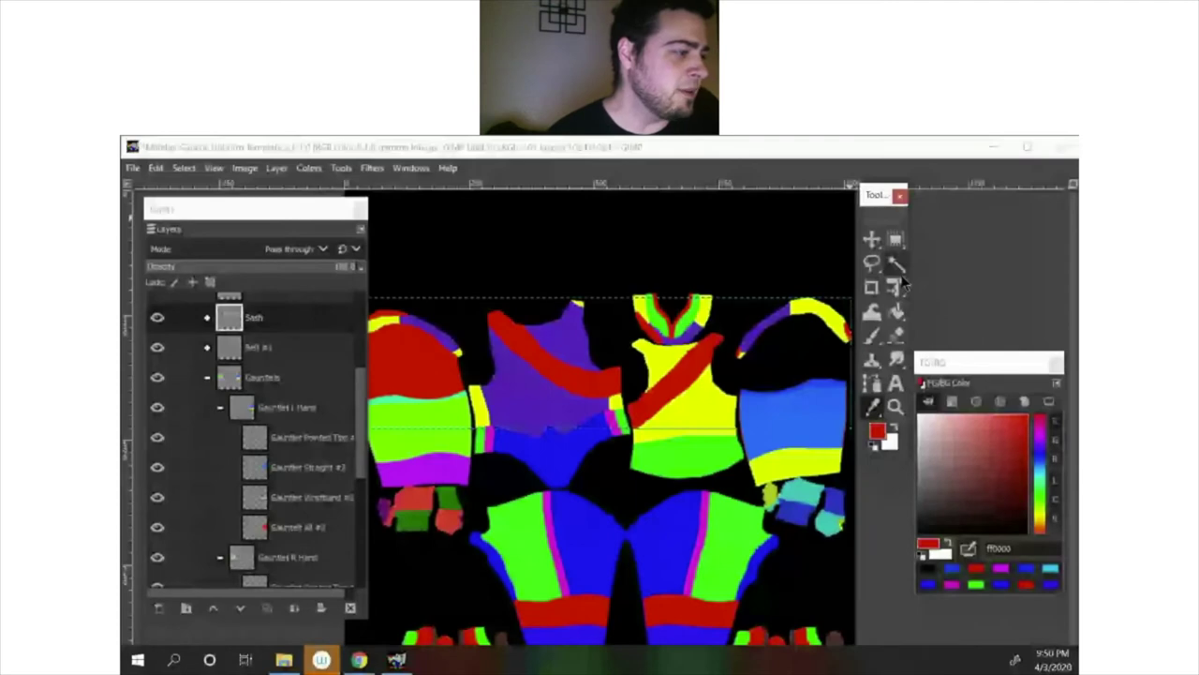
{"action": "left_click", "coordinate": [896, 312]}
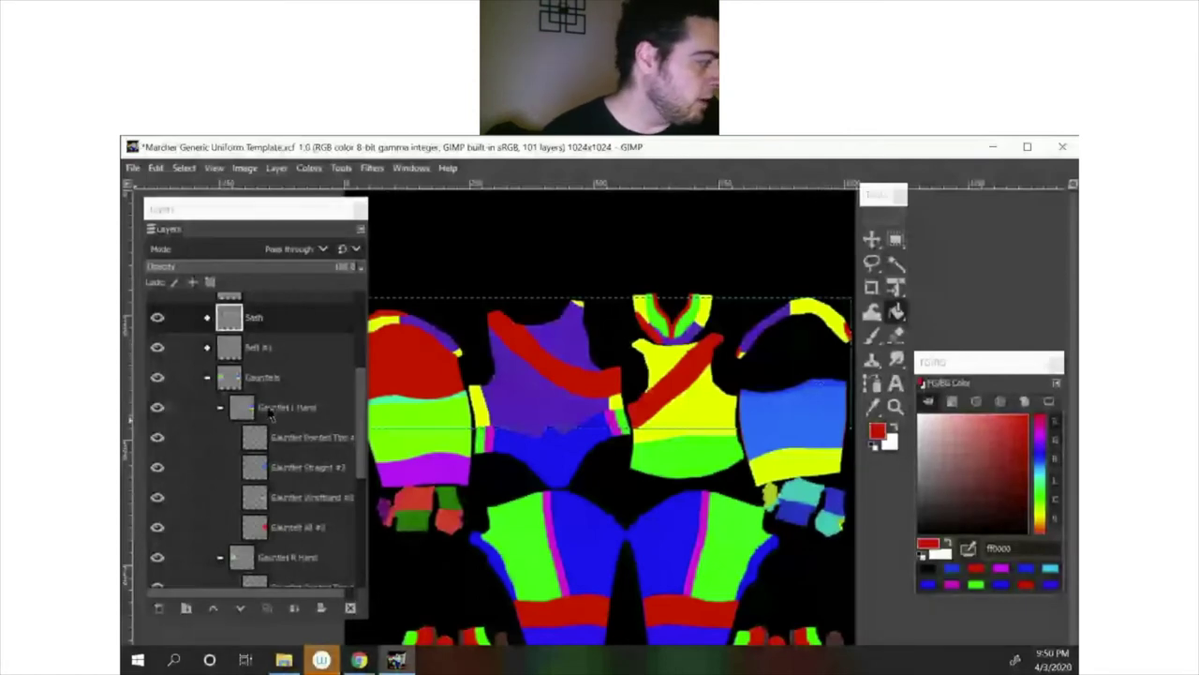
{"action": "left_click", "coordinate": [278, 437]}
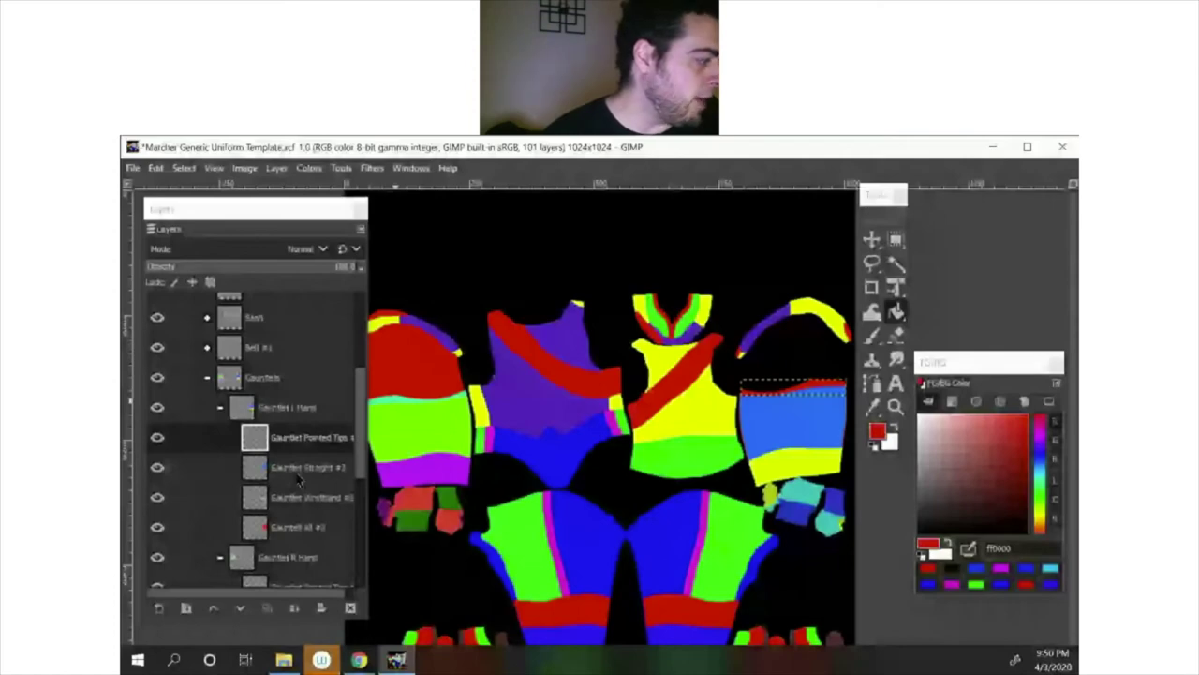
{"action": "left_click", "coordinate": [298, 476]}
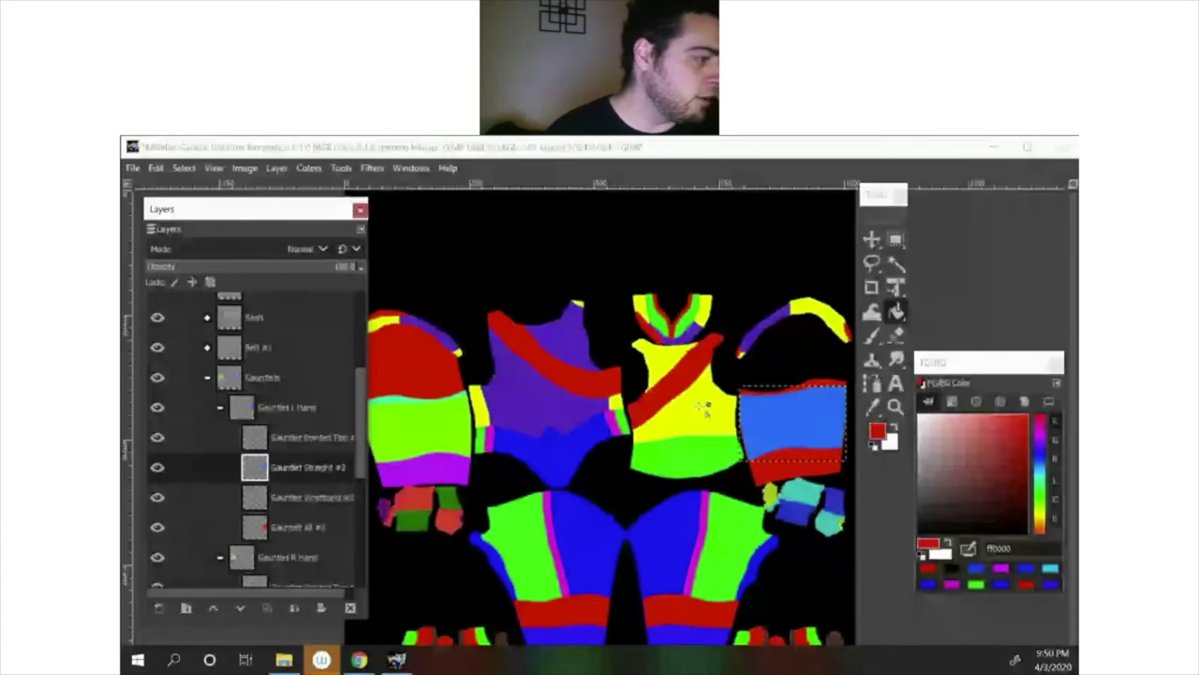
Step: Fill the Gauntlet Straight #2 layer with dark gray 3e3e3e and collapse the Gauntlet L Hand group
{"action": "left_click", "coordinate": [917, 481]}
{"action": "left_click", "coordinate": [915, 483]}
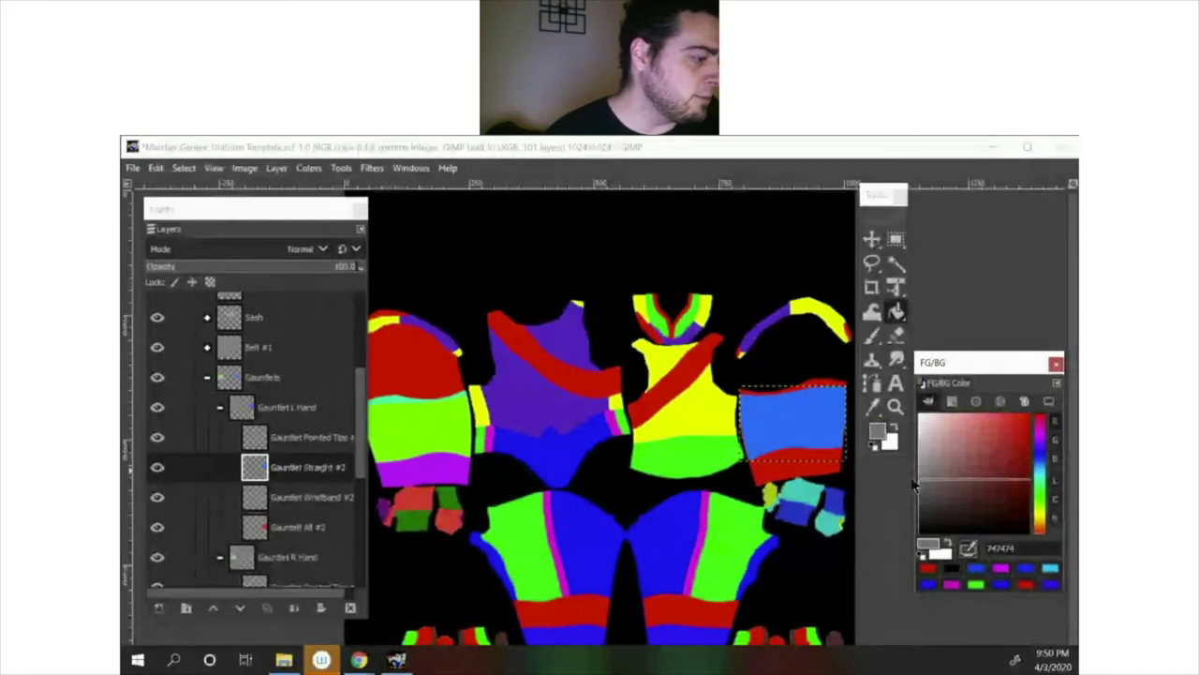
{"action": "left_click_drag", "start_coordinate": [916, 483], "coordinate": [909, 510]}
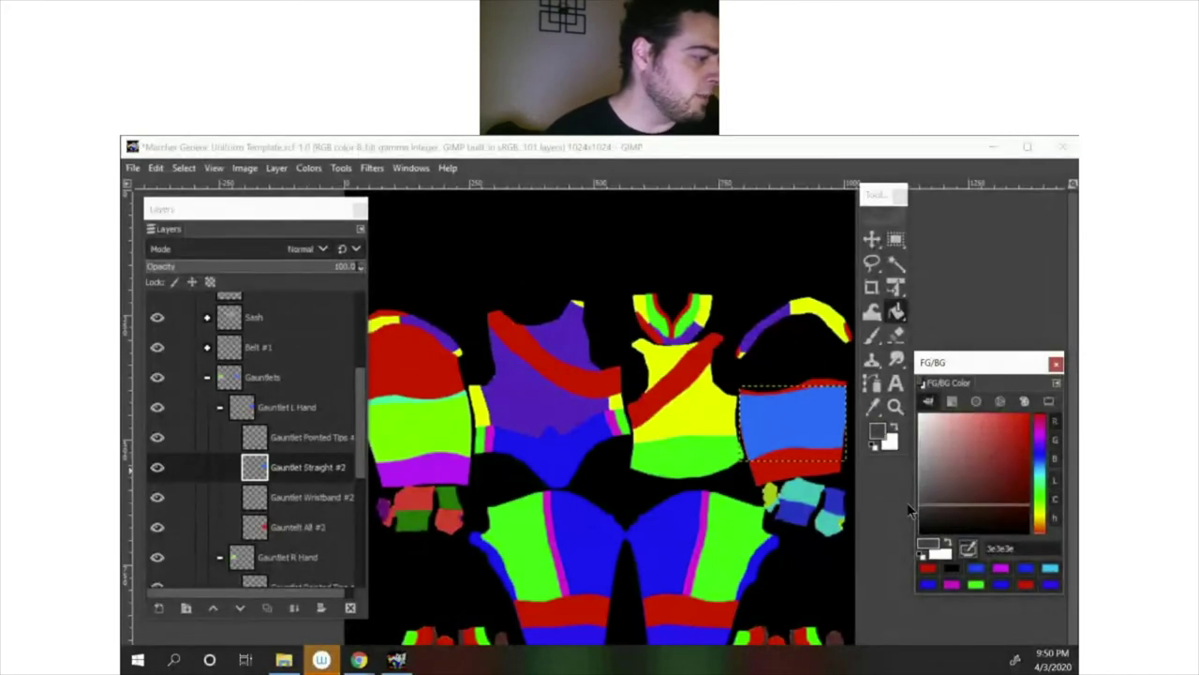
{"action": "left_click", "coordinate": [771, 424]}
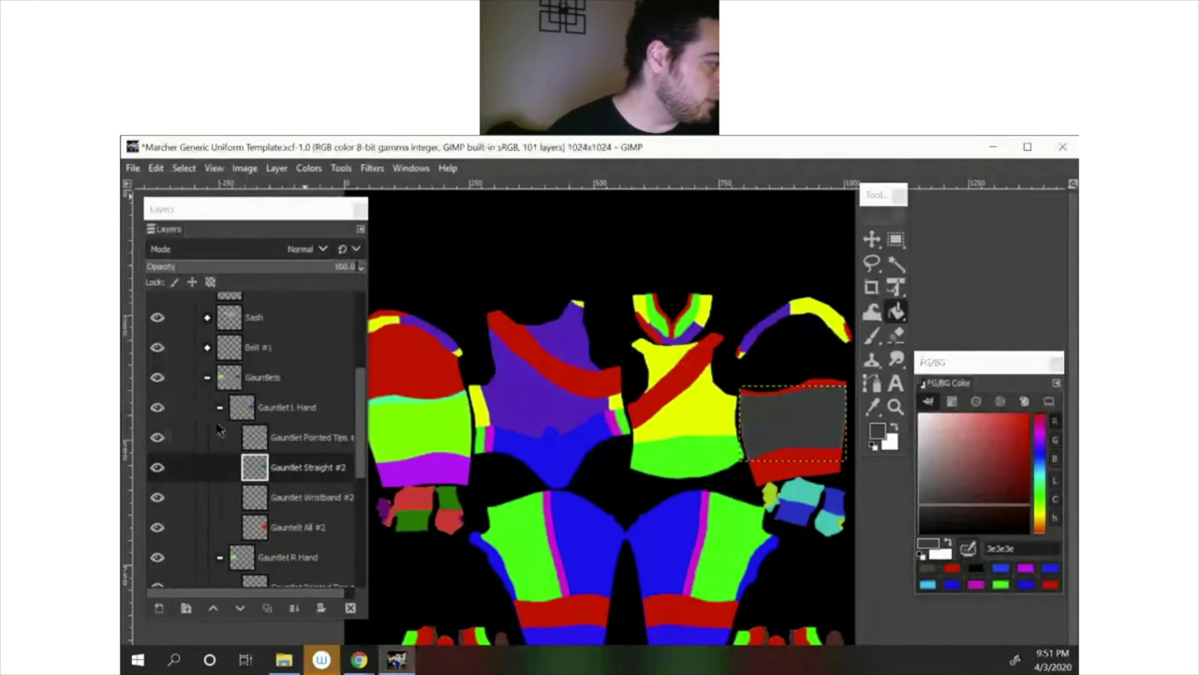
{"action": "left_click", "coordinate": [222, 408]}
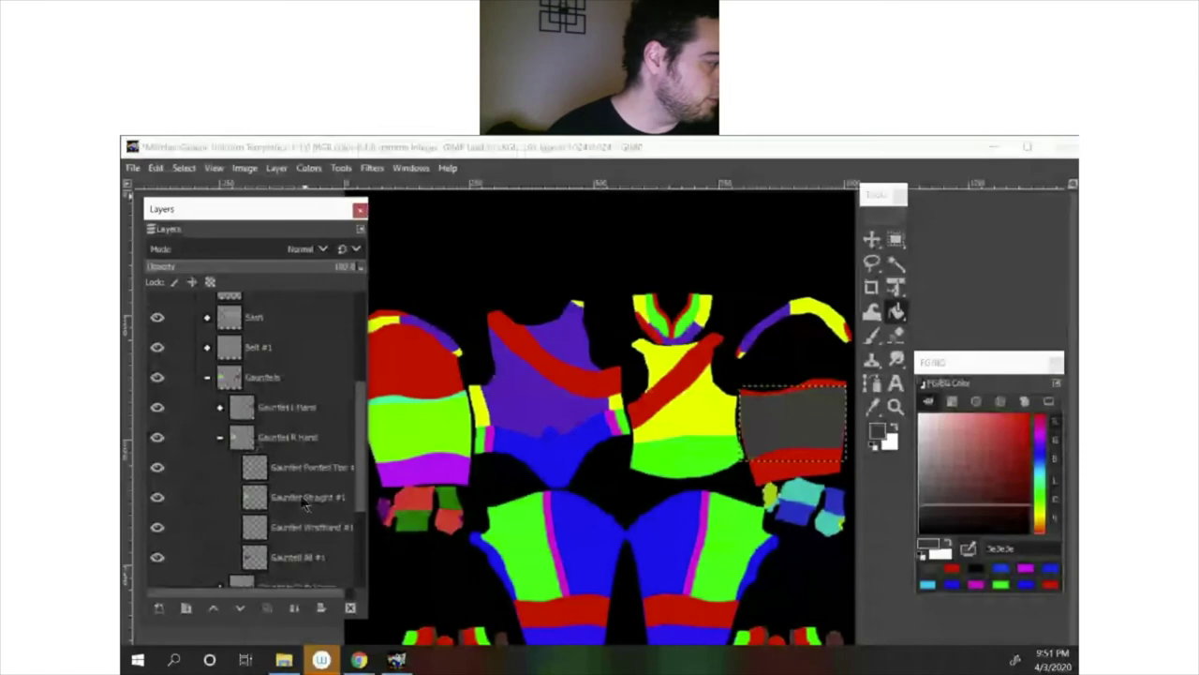
Step: Move the Layers dialog clear of the right-hand gauntlet and bucket-fill the Gauntlet Straight #1 layer with dark gray 3e3e3e
{"action": "left_click_drag", "start_coordinate": [193, 213], "coordinate": [565, 216]}
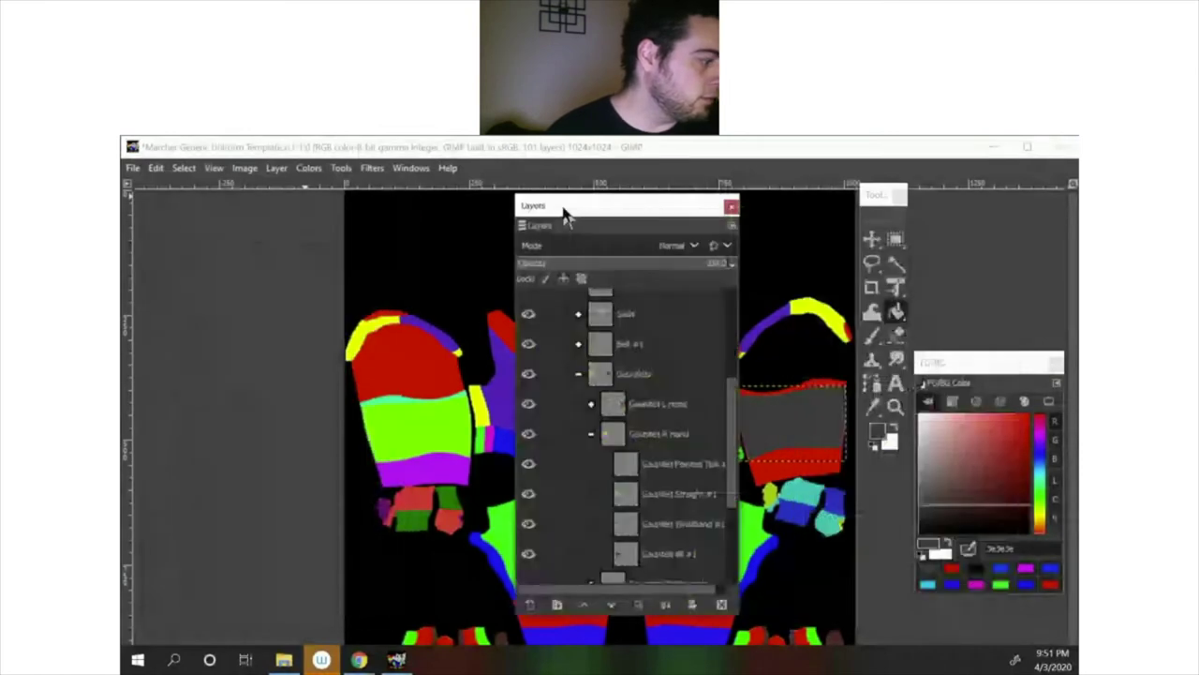
{"action": "left_click", "coordinate": [661, 494]}
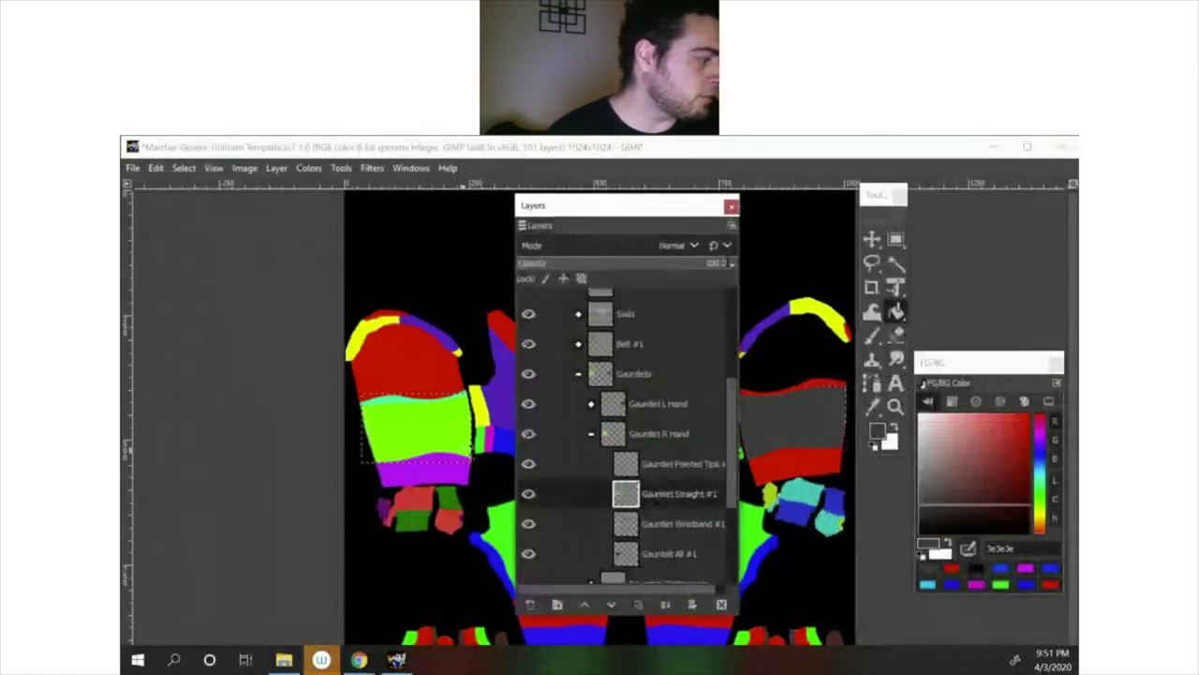
{"action": "left_click", "coordinate": [392, 433]}
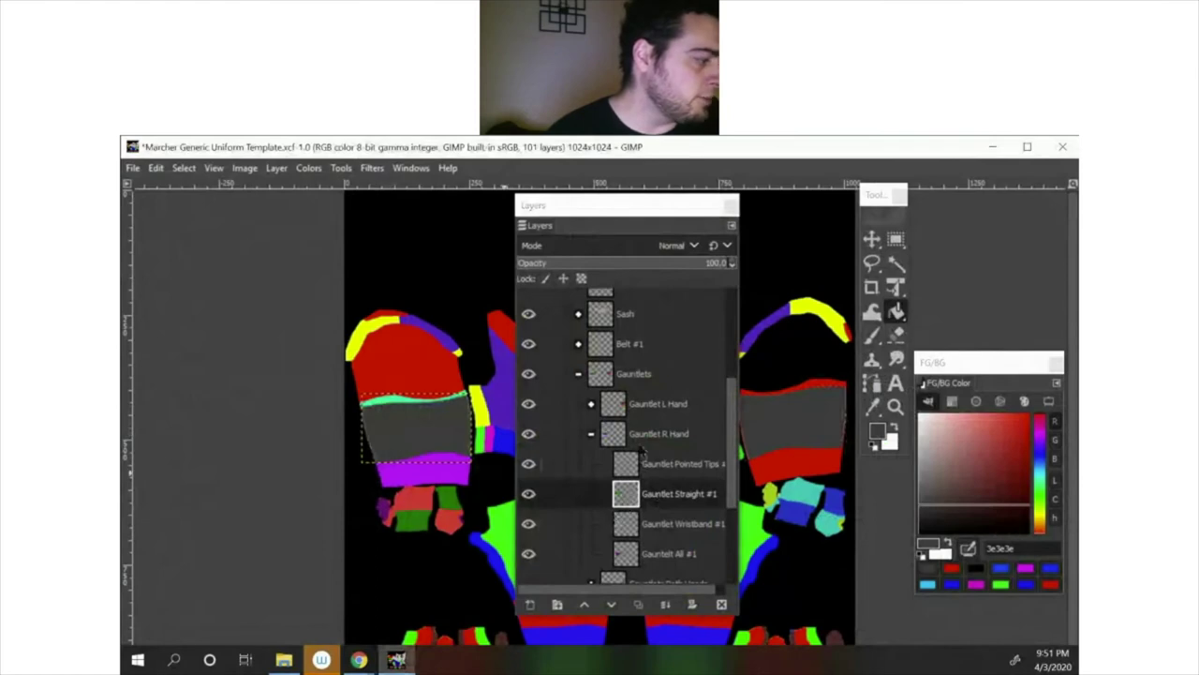
Step: Sample red ff0000 from the Gauntlet L Hand group and bucket-fill the Gauntlet Pointed Tips #1 layer with it
{"action": "left_click", "coordinate": [657, 412]}
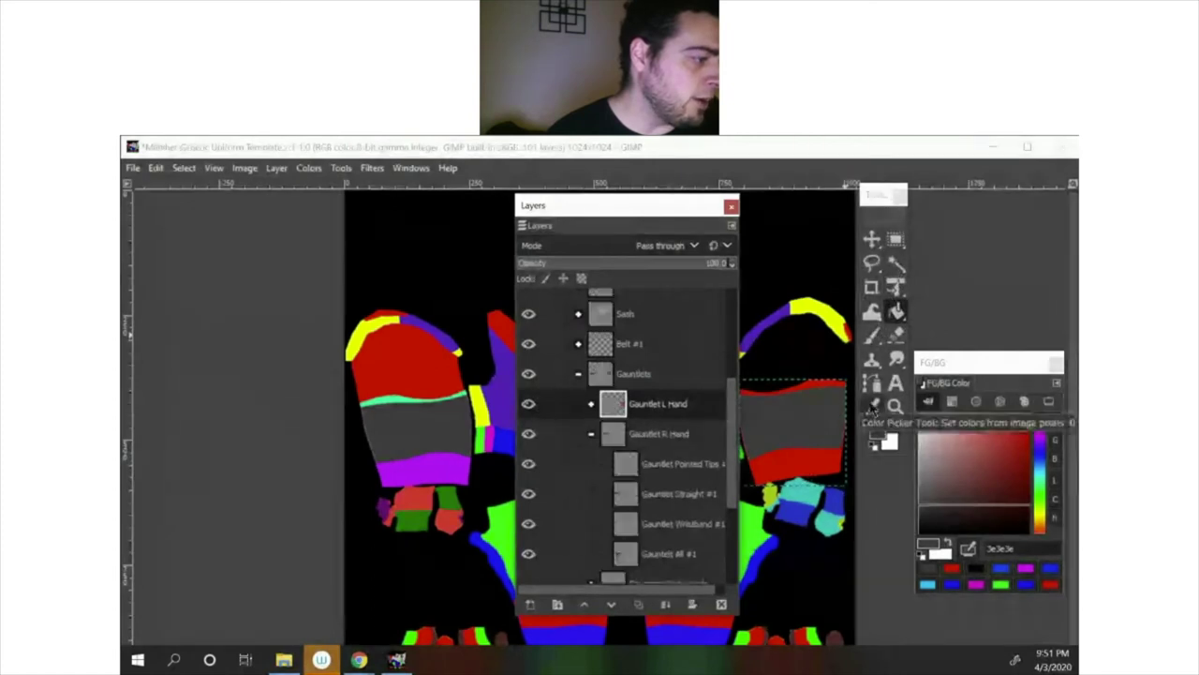
{"action": "left_click", "coordinate": [873, 408]}
{"action": "left_click", "coordinate": [803, 464]}
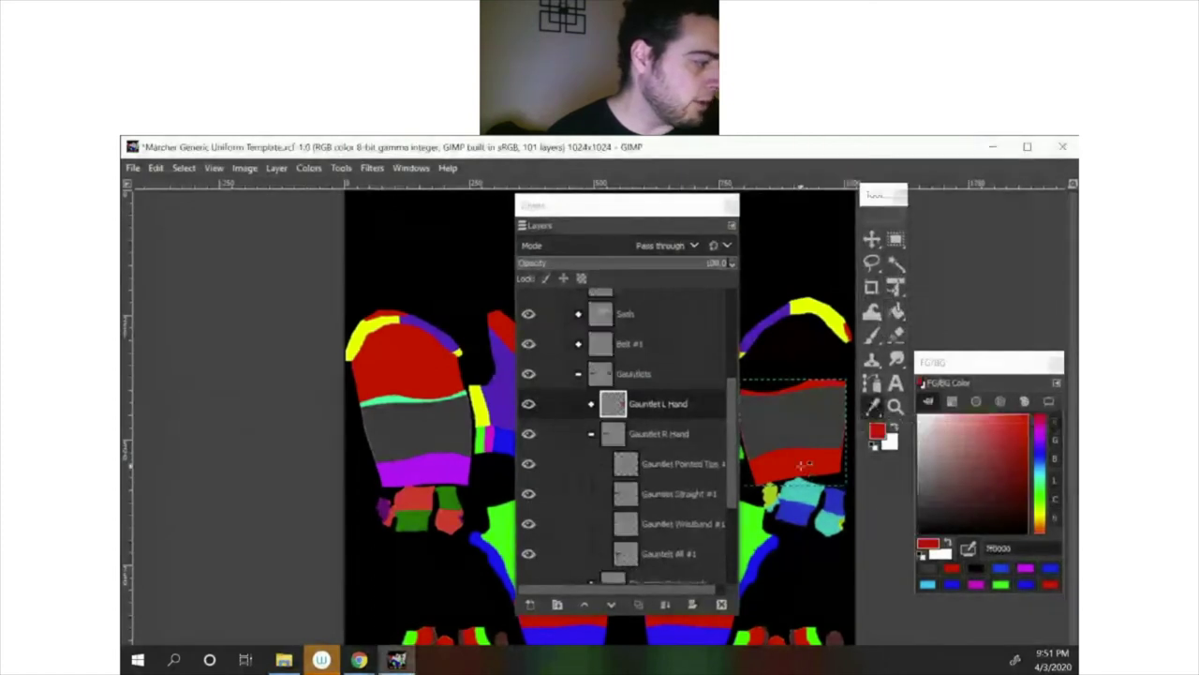
{"action": "left_click", "coordinate": [894, 313]}
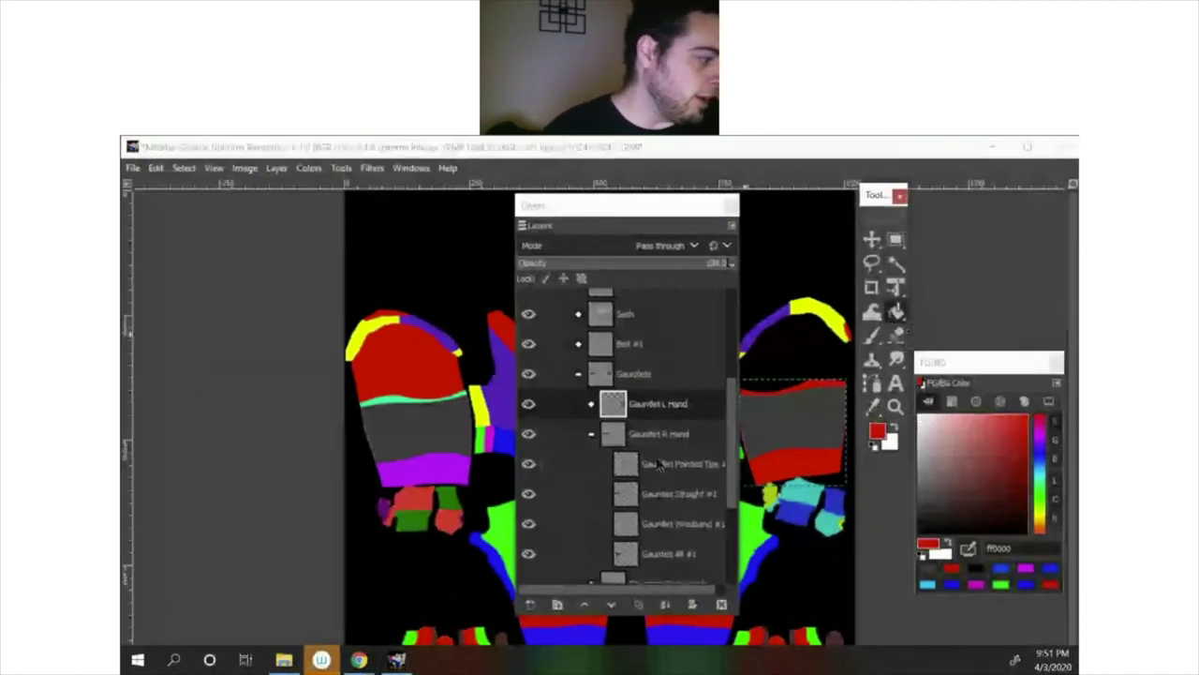
{"action": "left_click", "coordinate": [659, 468]}
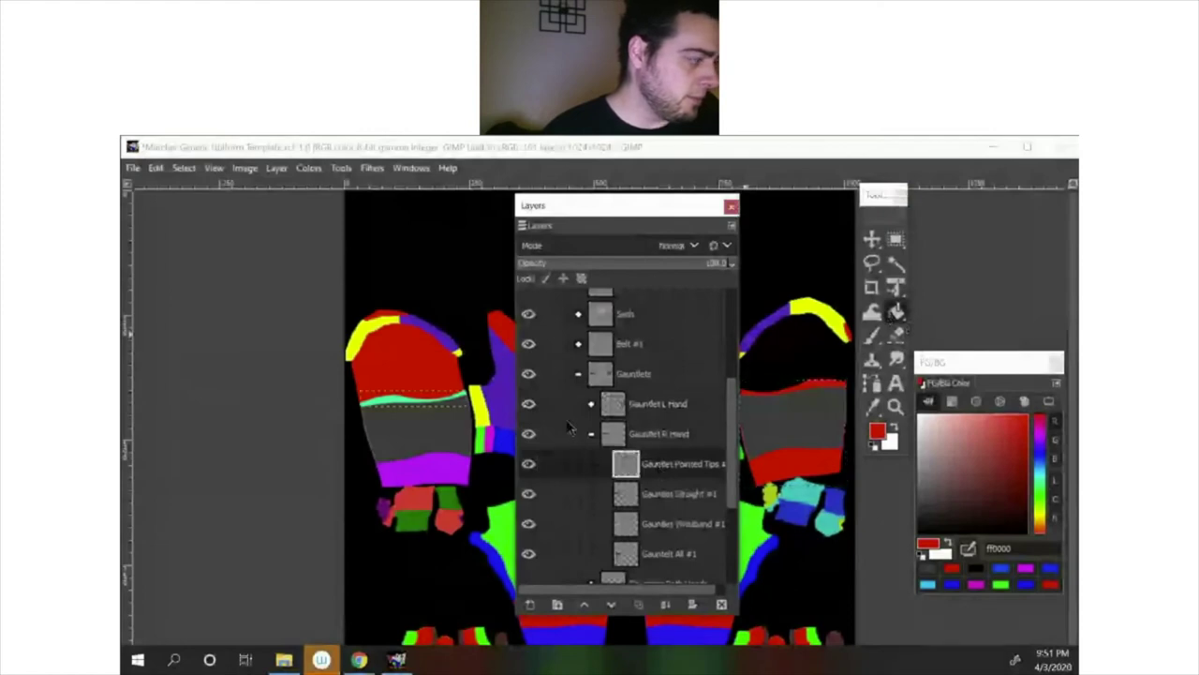
{"action": "left_click", "coordinate": [384, 398]}
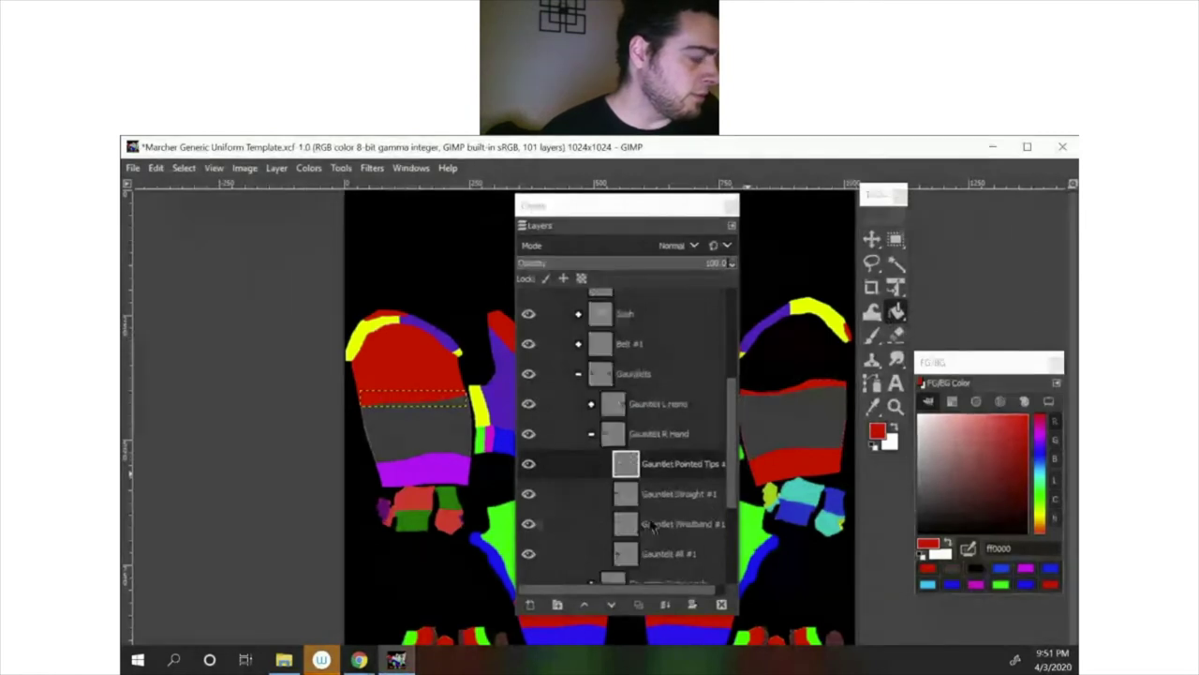
Step: Swap the foreground and background colors and back, and bucket-fill the Gauntlet Wristband #1 layer with red ff0000
{"action": "key", "text": "x"}
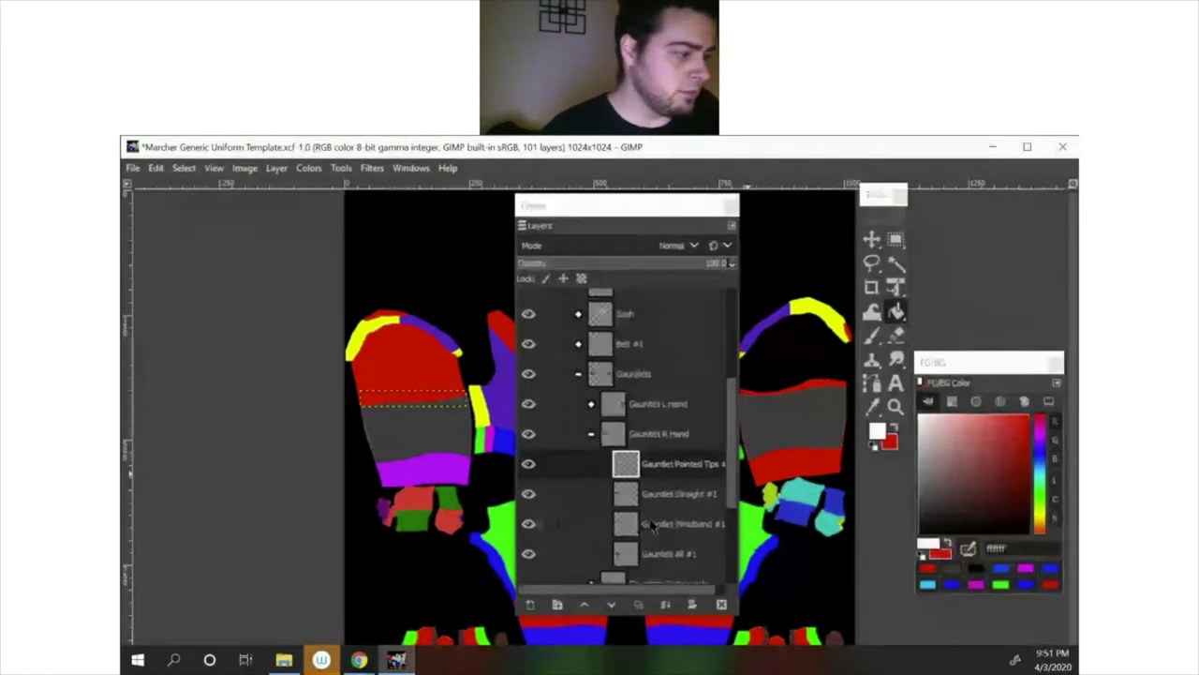
{"action": "key", "text": "x"}
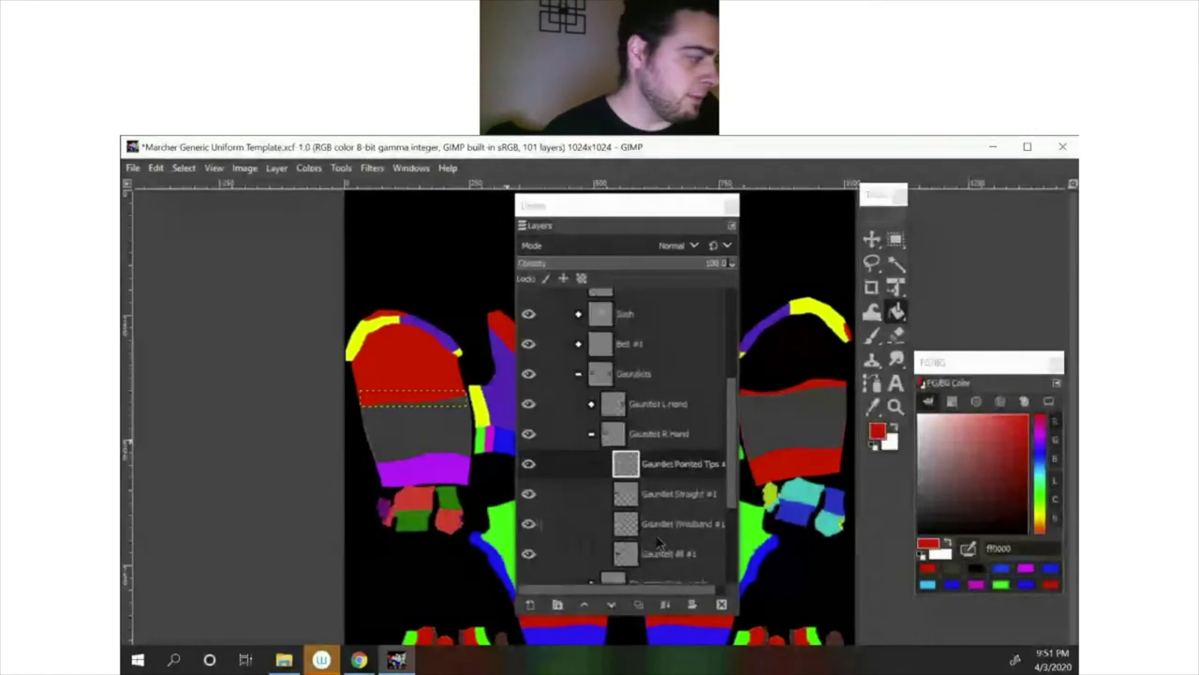
{"action": "left_click", "coordinate": [656, 523]}
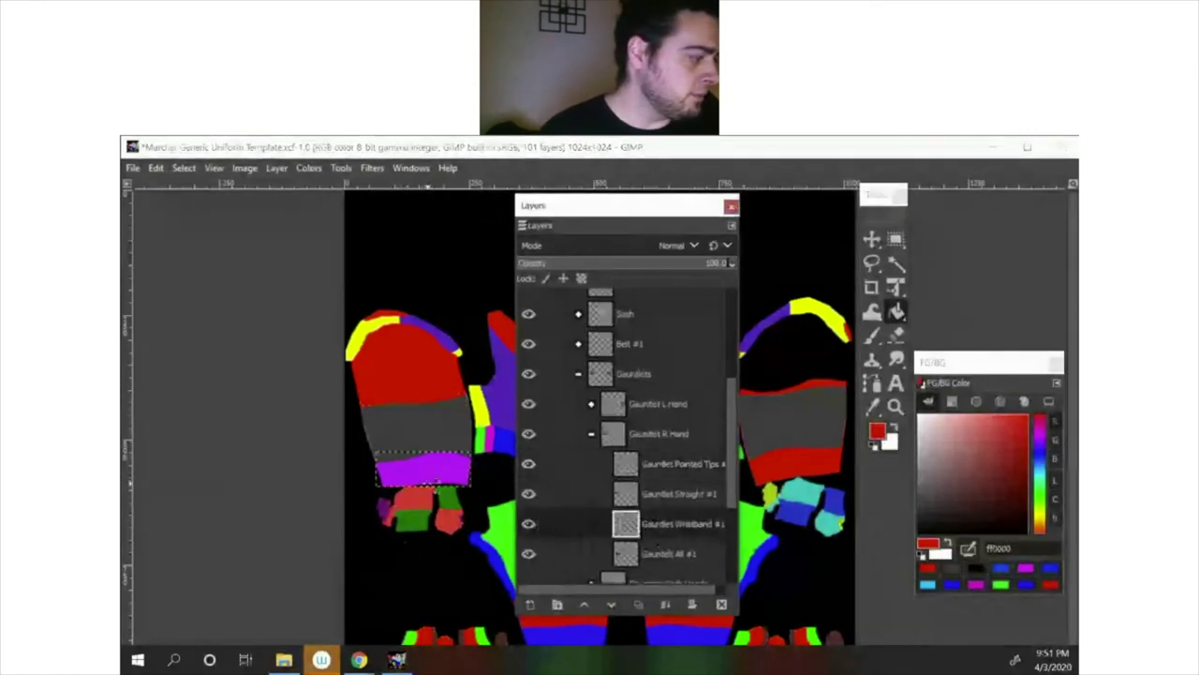
{"action": "left_click", "coordinate": [427, 474]}
Step: Swap the foreground to white, try sampling the gray strip from the wristband layer, and sample 3e3e3e from Gauntlet Straight #1
{"action": "key", "text": "x"}
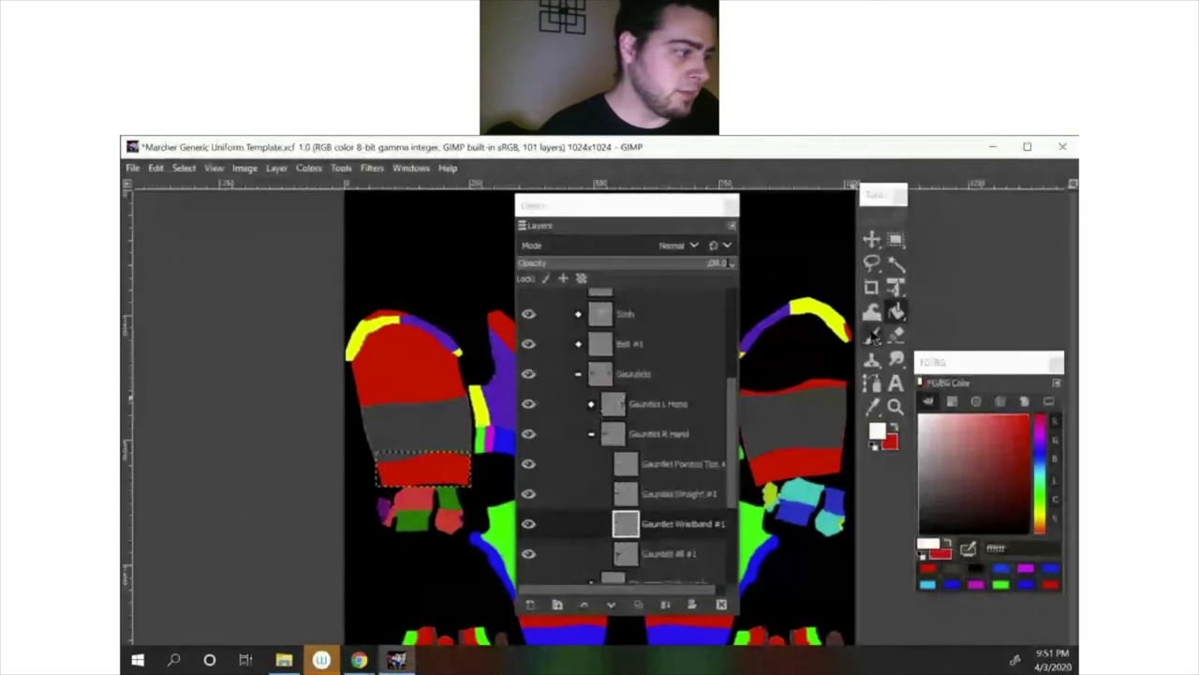
{"action": "left_click", "coordinate": [872, 406]}
{"action": "left_click", "coordinate": [437, 422]}
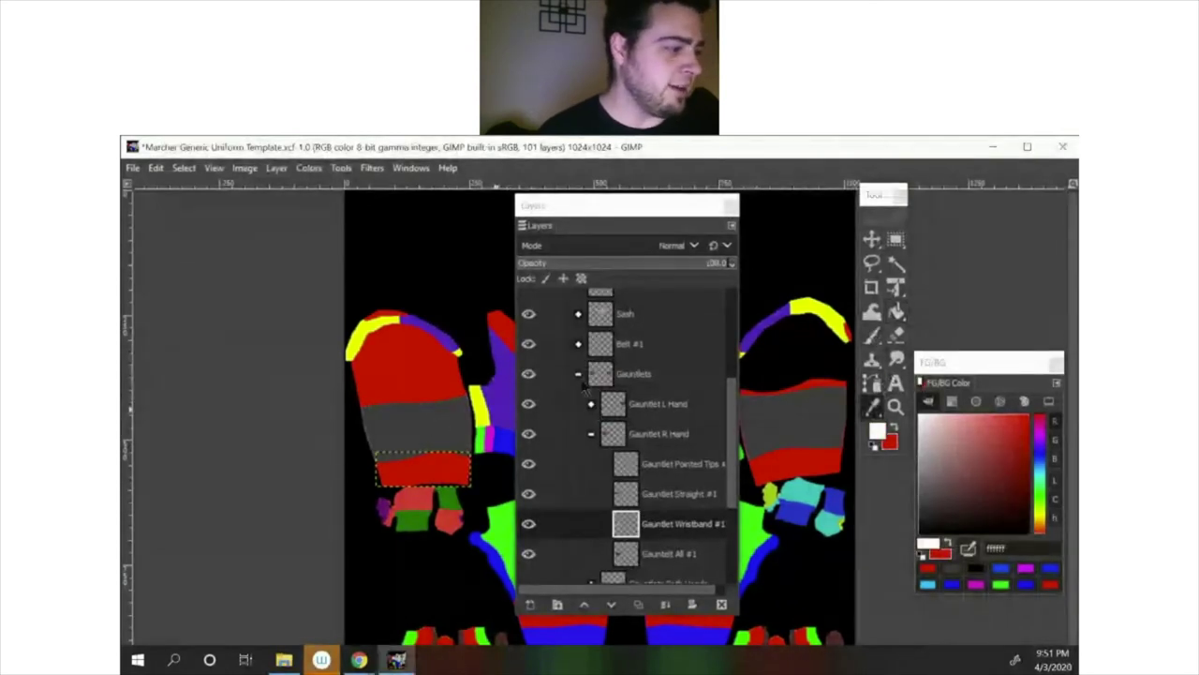
{"action": "left_click", "coordinate": [665, 492], "text": "alt"}
{"action": "left_click", "coordinate": [417, 433]}
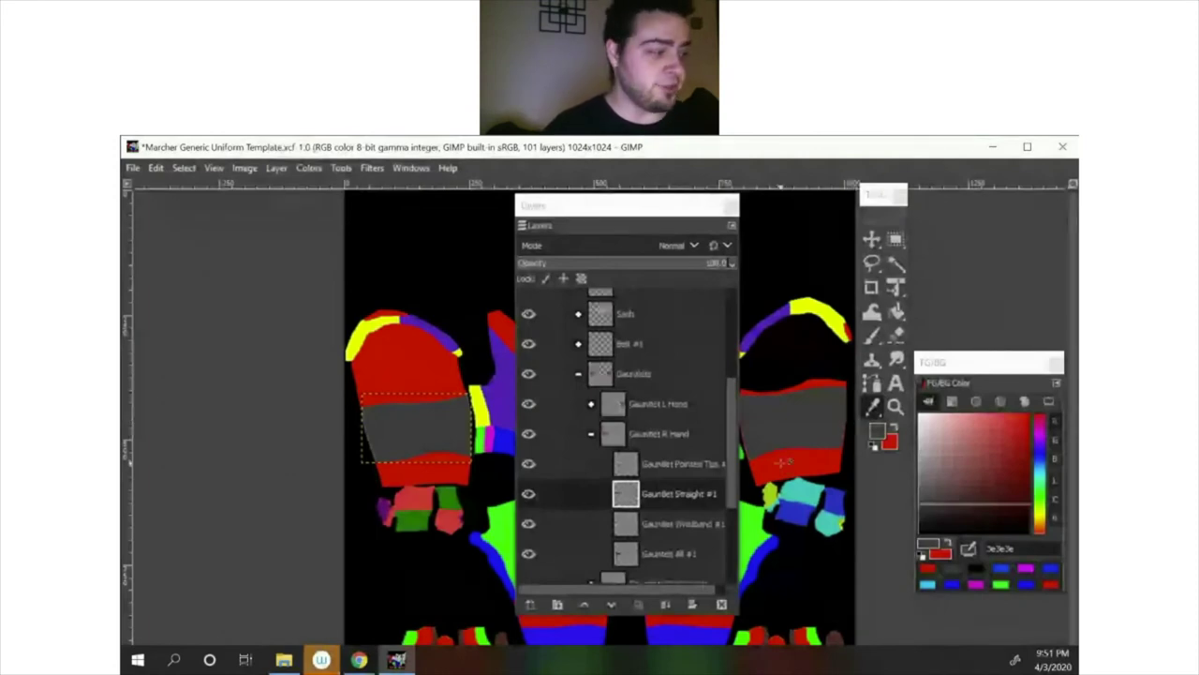
Step: Swap the foreground to red, try sampling gray with Gauntlet Pointed Tips #1 active, and sample 3e3e3e with Gauntlet Straight #1 active
{"action": "left_click", "coordinate": [618, 501]}
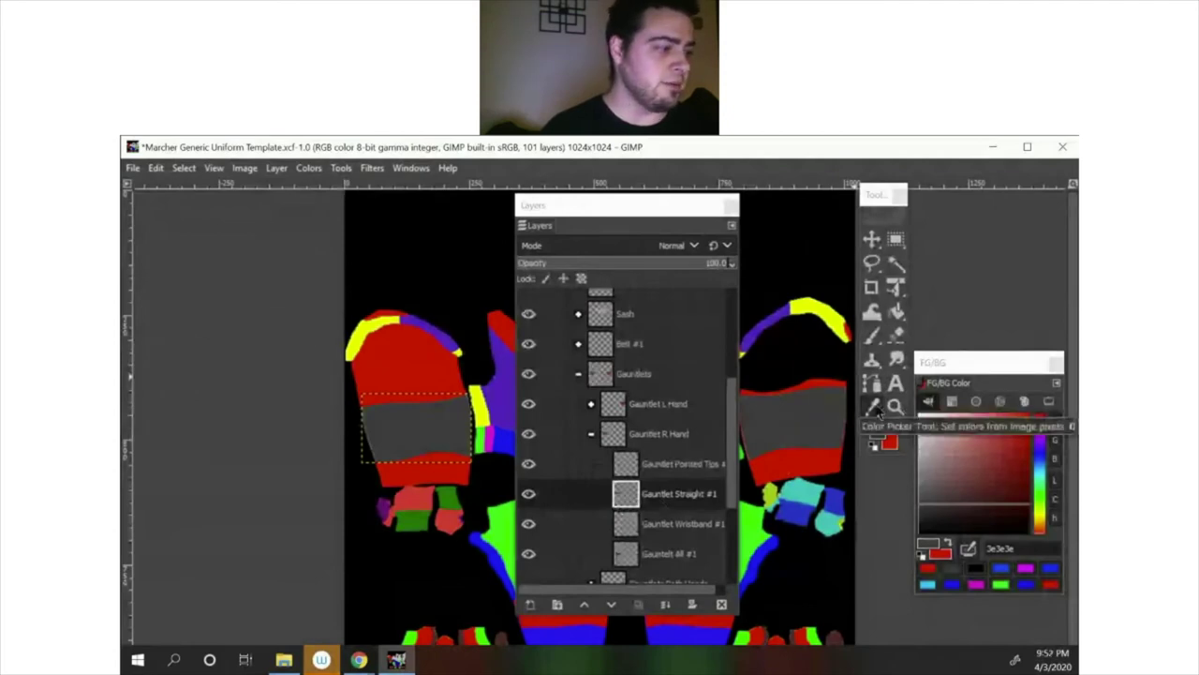
{"action": "left_click", "coordinate": [873, 406]}
{"action": "key", "text": "Up"}
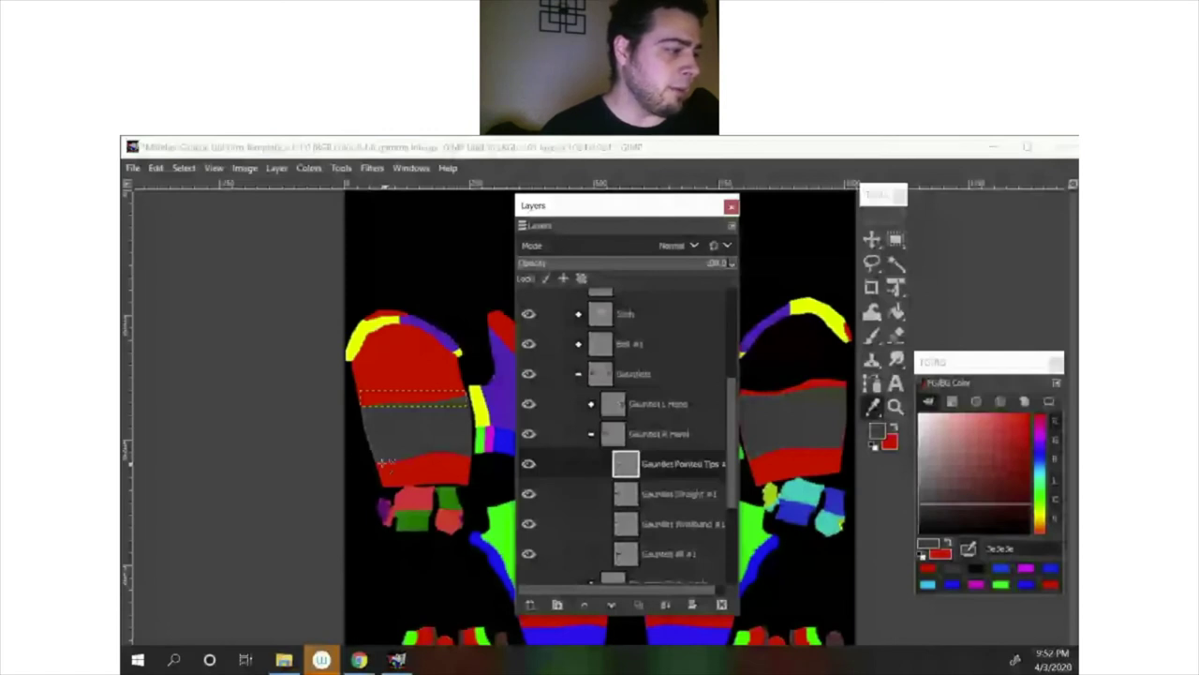
{"action": "left_click", "coordinate": [892, 425]}
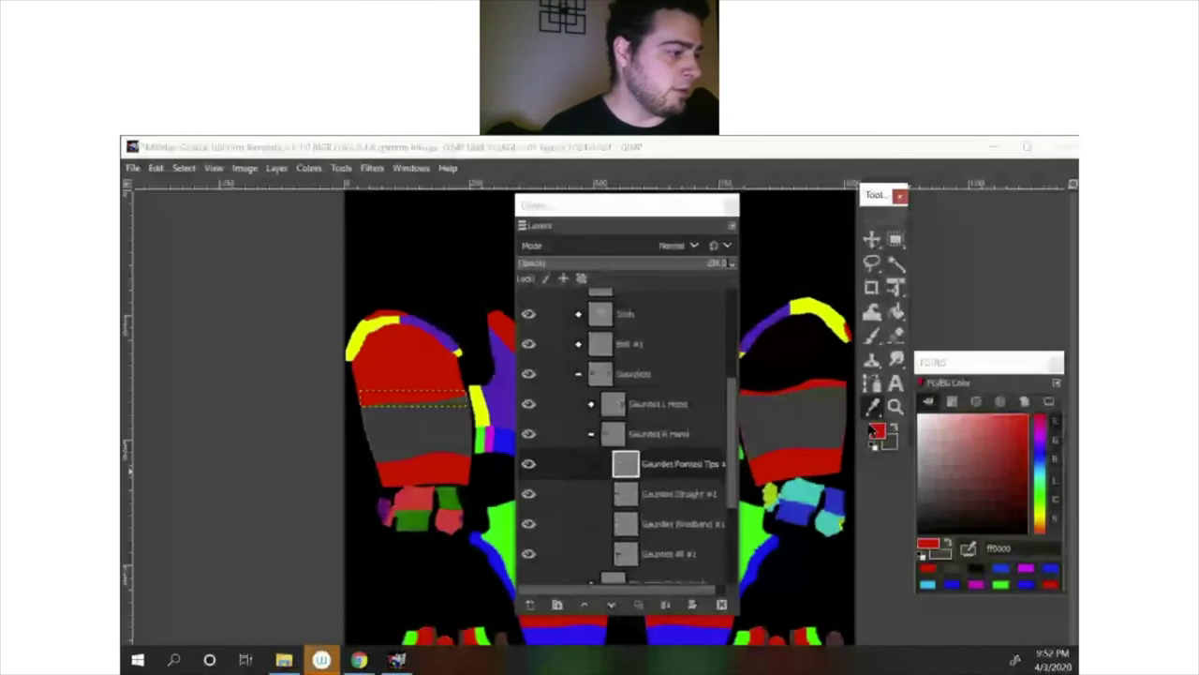
{"action": "left_click", "coordinate": [441, 419]}
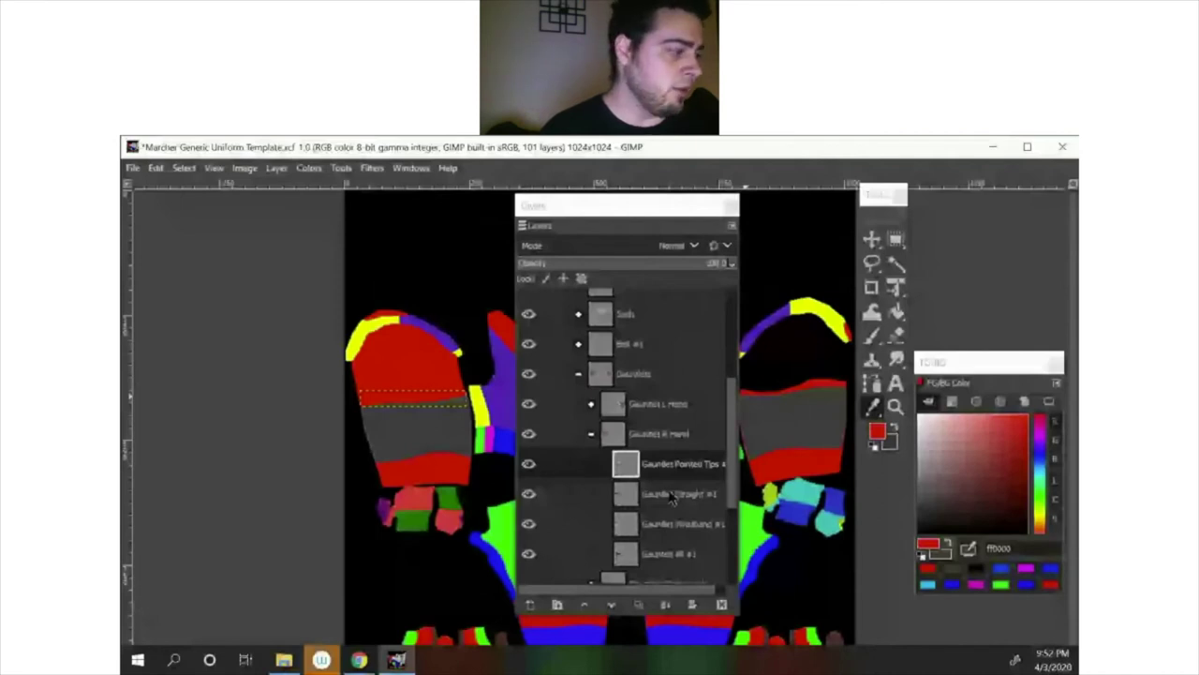
{"action": "left_click", "coordinate": [671, 497], "text": "alt"}
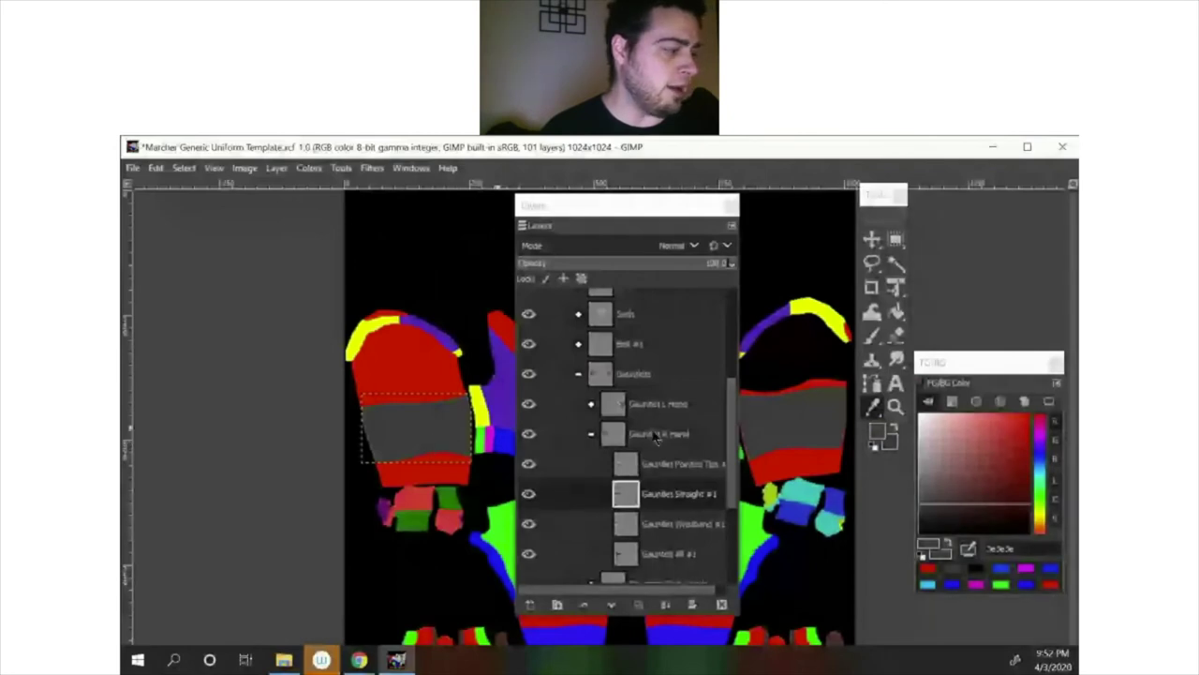
Step: Select the Gauntlet R Hand group and sample its red ff0000 and dark gray 3e3e3e areas, ending on red
{"action": "left_click", "coordinate": [656, 433], "text": "alt"}
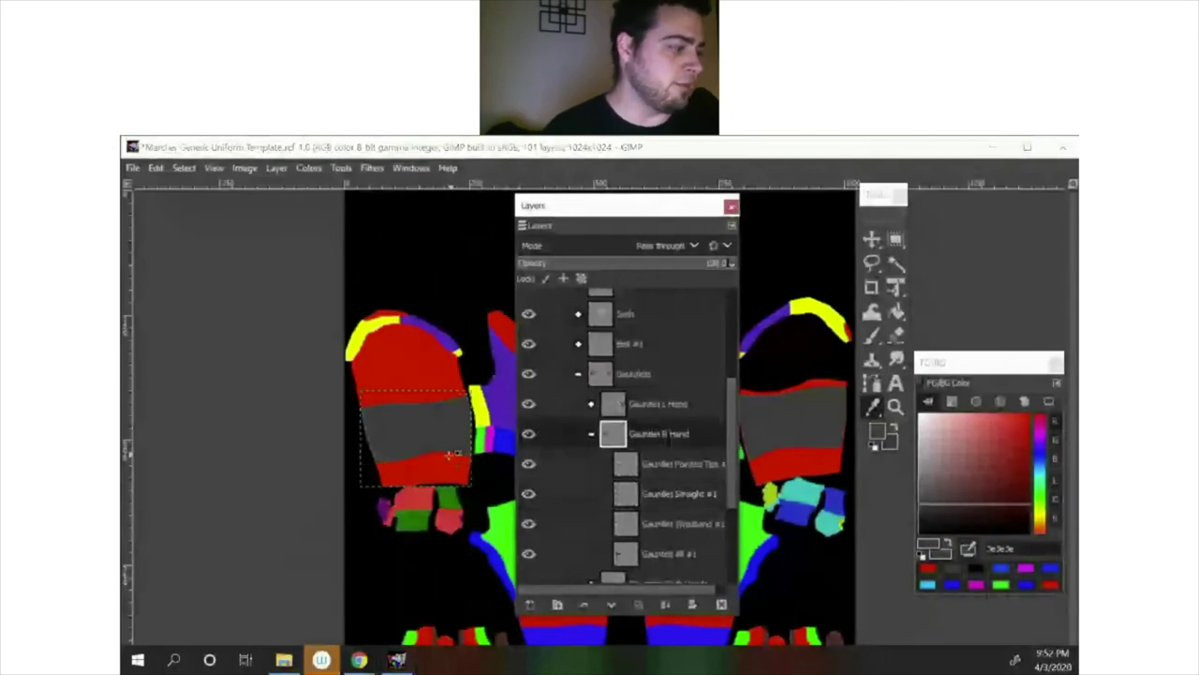
{"action": "left_click", "coordinate": [450, 454]}
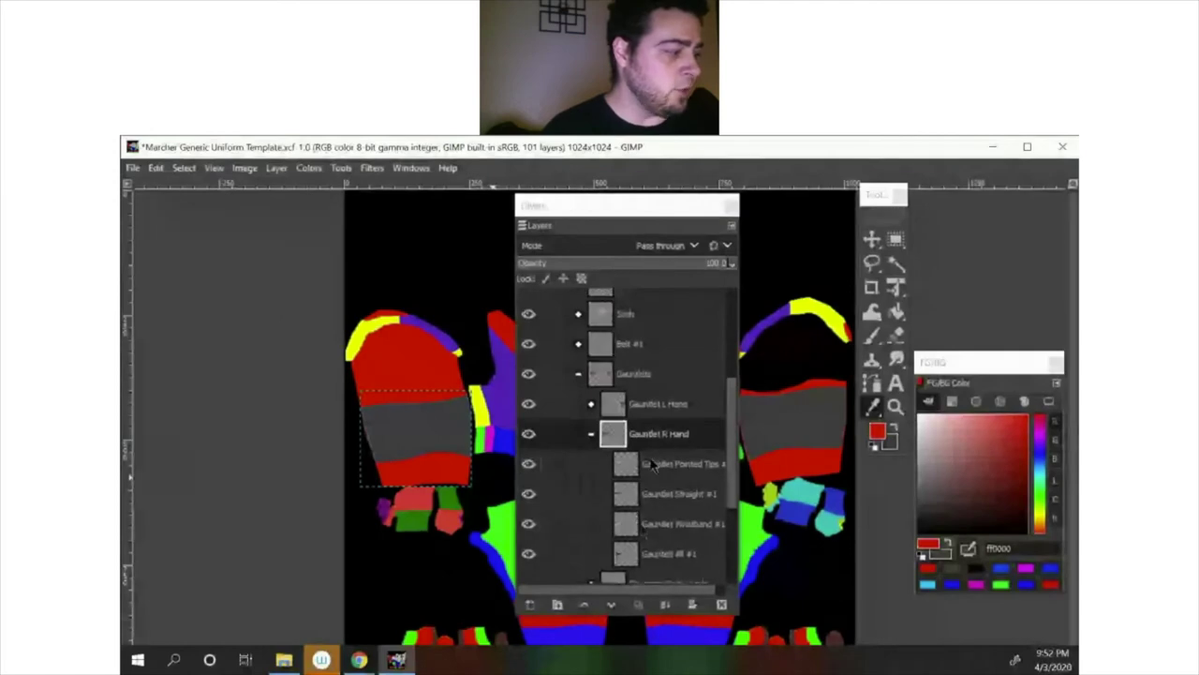
{"action": "left_click", "coordinate": [426, 398]}
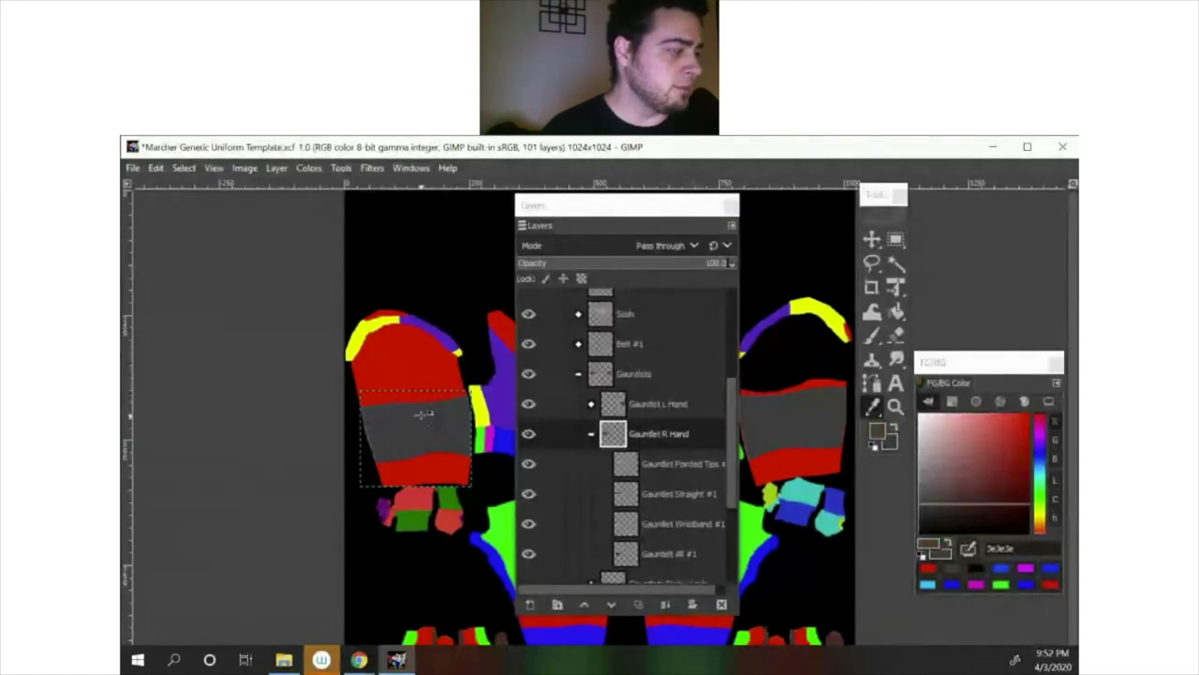
{"action": "left_click", "coordinate": [423, 396]}
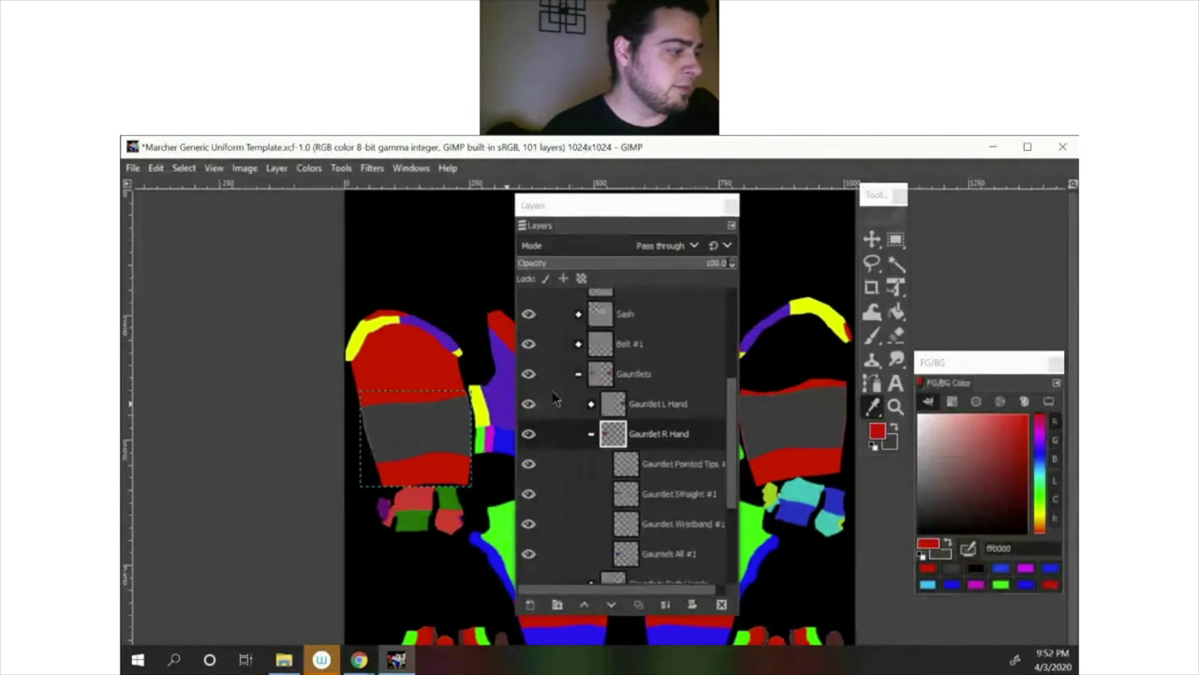
Step: Select Gauntlet Pointed Tips #1, return to the Gauntlet R Hand group, and collapse it and the parent Gauntlets group
{"action": "left_click", "coordinate": [592, 435]}
{"action": "left_click", "coordinate": [592, 435]}
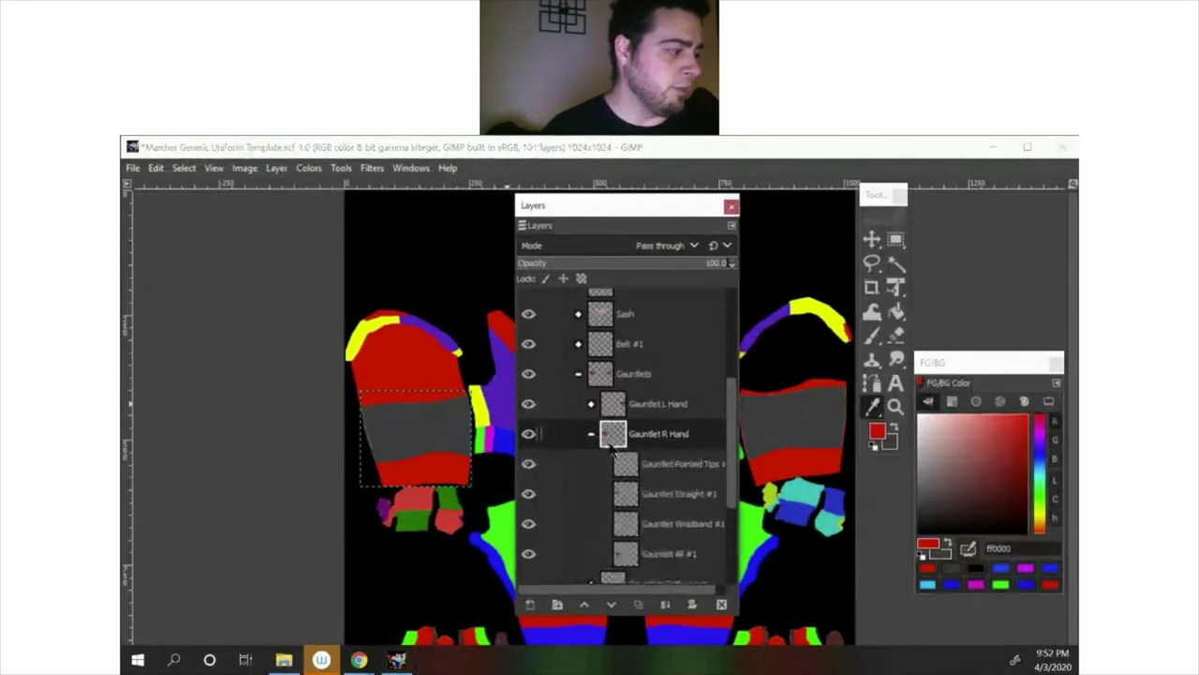
{"action": "left_click", "coordinate": [663, 474]}
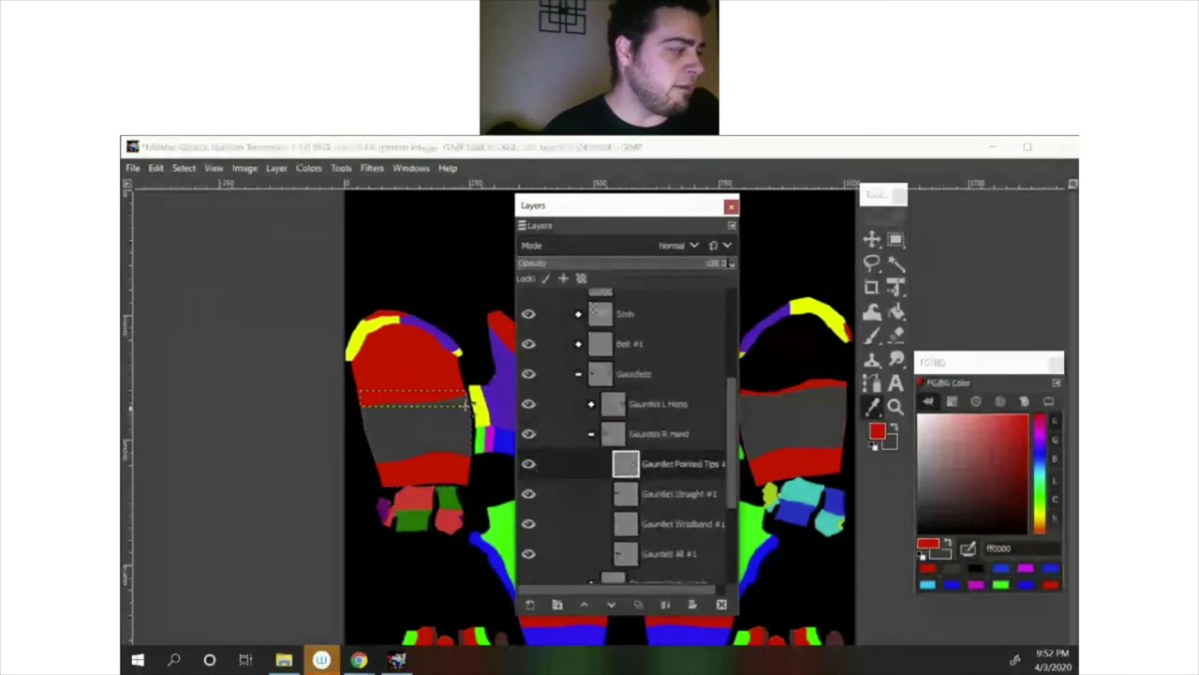
{"action": "left_click", "coordinate": [679, 445]}
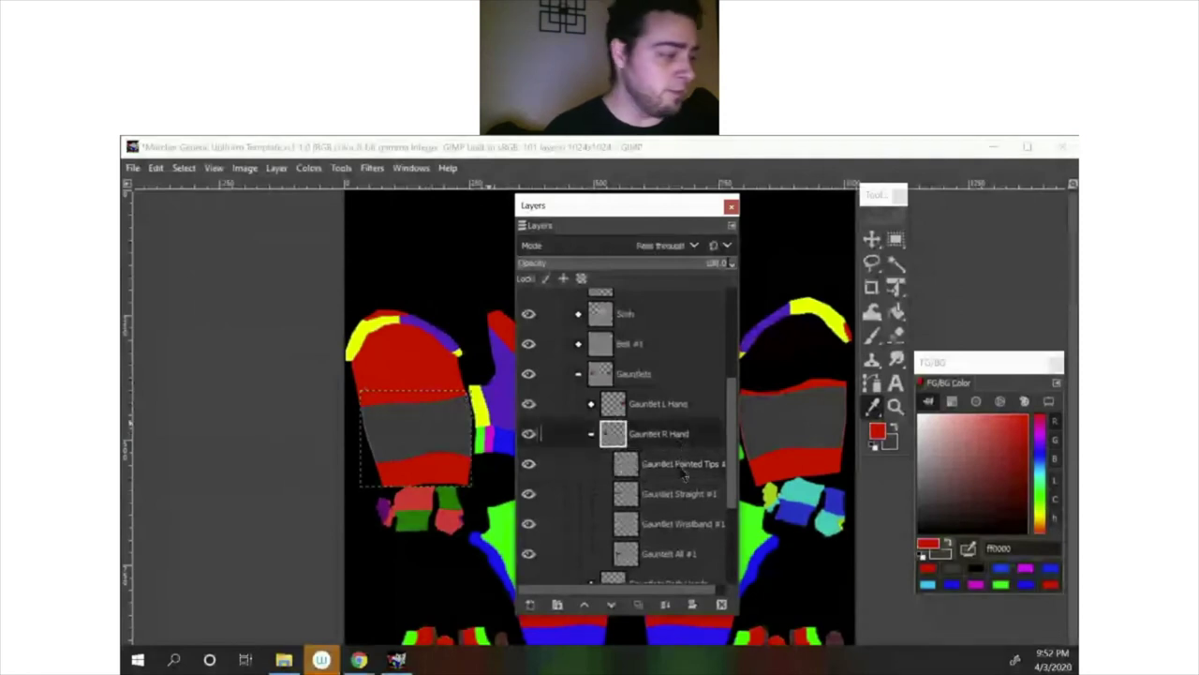
{"action": "left_click", "coordinate": [591, 434]}
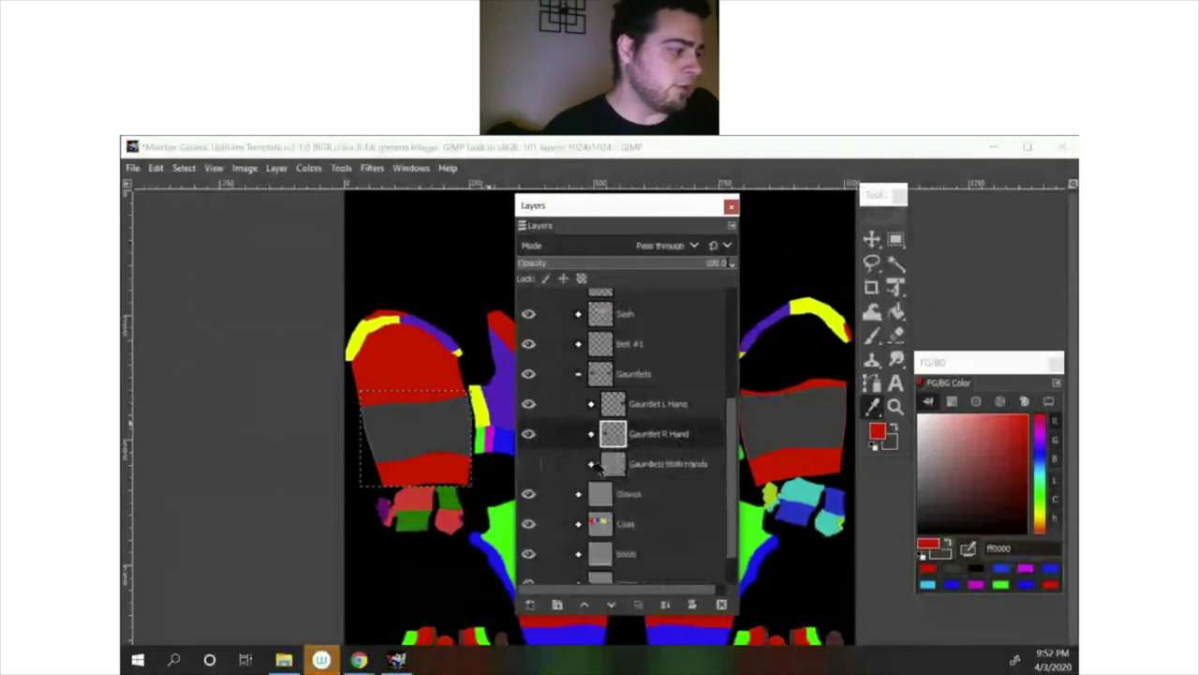
{"action": "scroll", "coordinate": [602, 516], "scroll_direction": "up", "scroll_amount": 3}
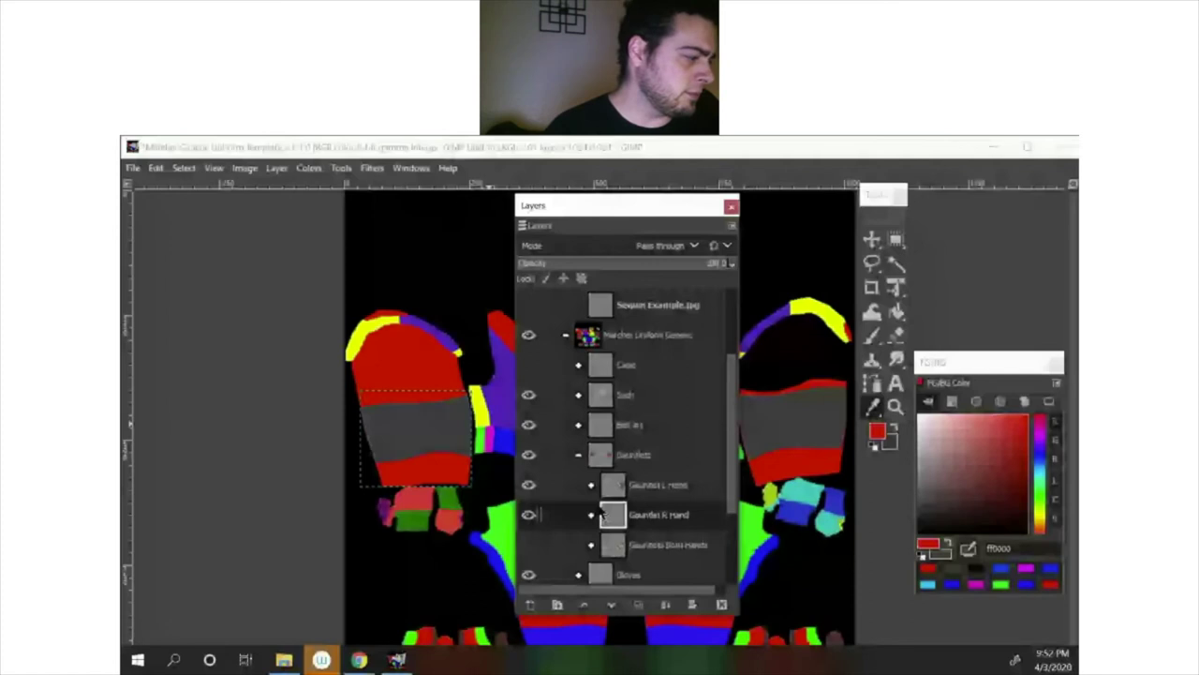
{"action": "left_click", "coordinate": [578, 456]}
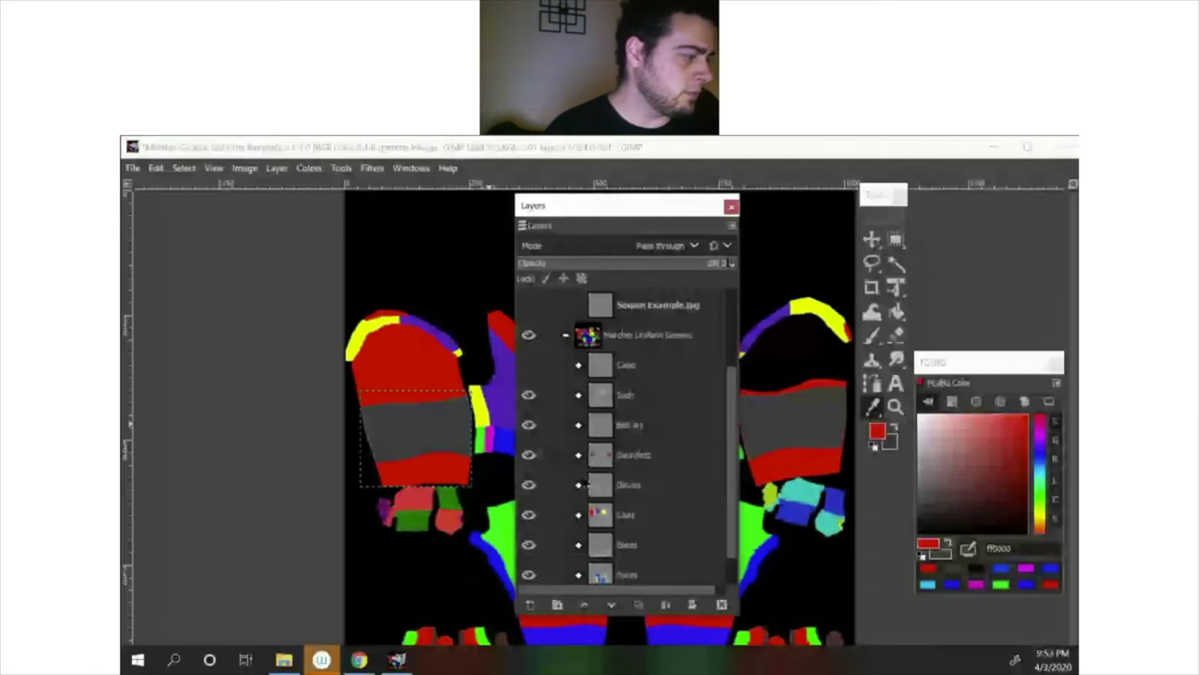
Step: Expand the Gloves group and hide Glove L Hand, Glove R Hand, Gloves Hands, Gloves Fingers and Gloves Thumbs
{"action": "left_click", "coordinate": [578, 484]}
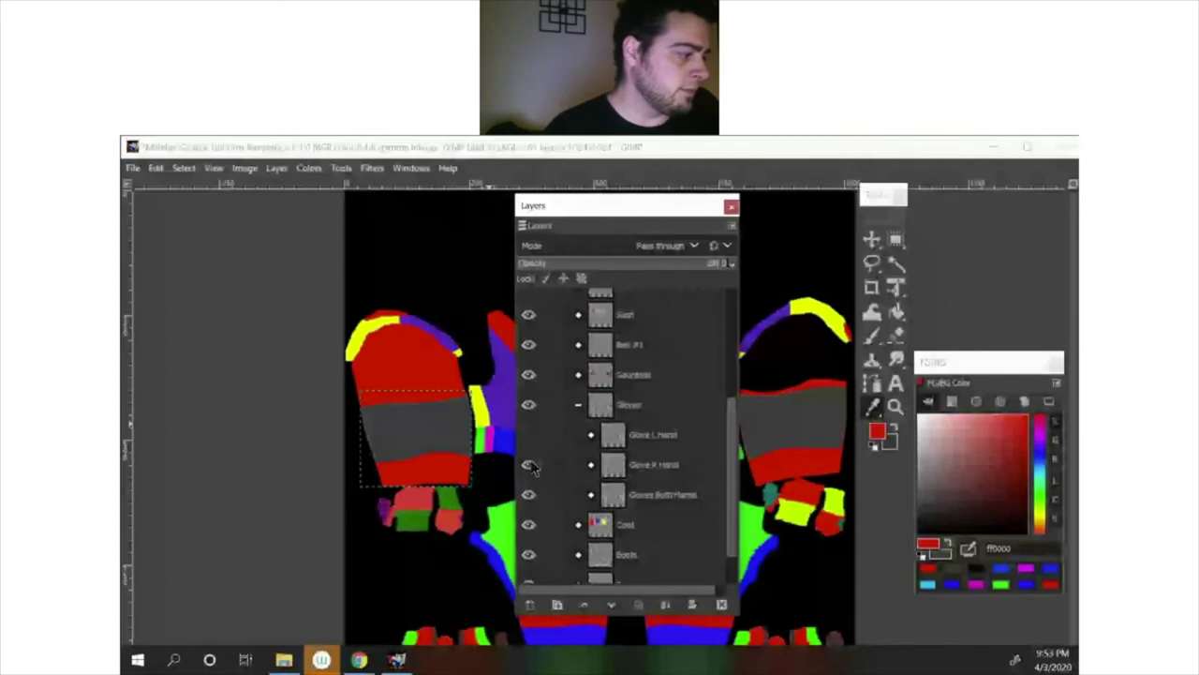
{"action": "left_click", "coordinate": [530, 465]}
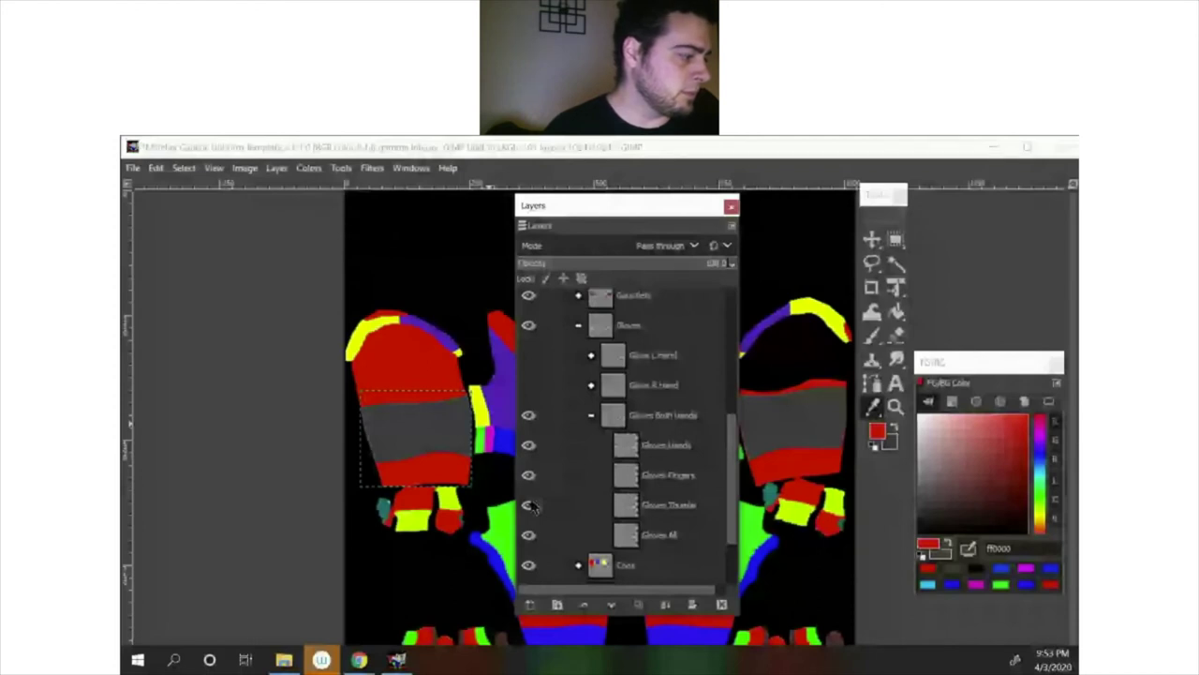
{"action": "left_click", "coordinate": [529, 505]}
{"action": "left_click", "coordinate": [529, 475]}
{"action": "left_click", "coordinate": [529, 445]}
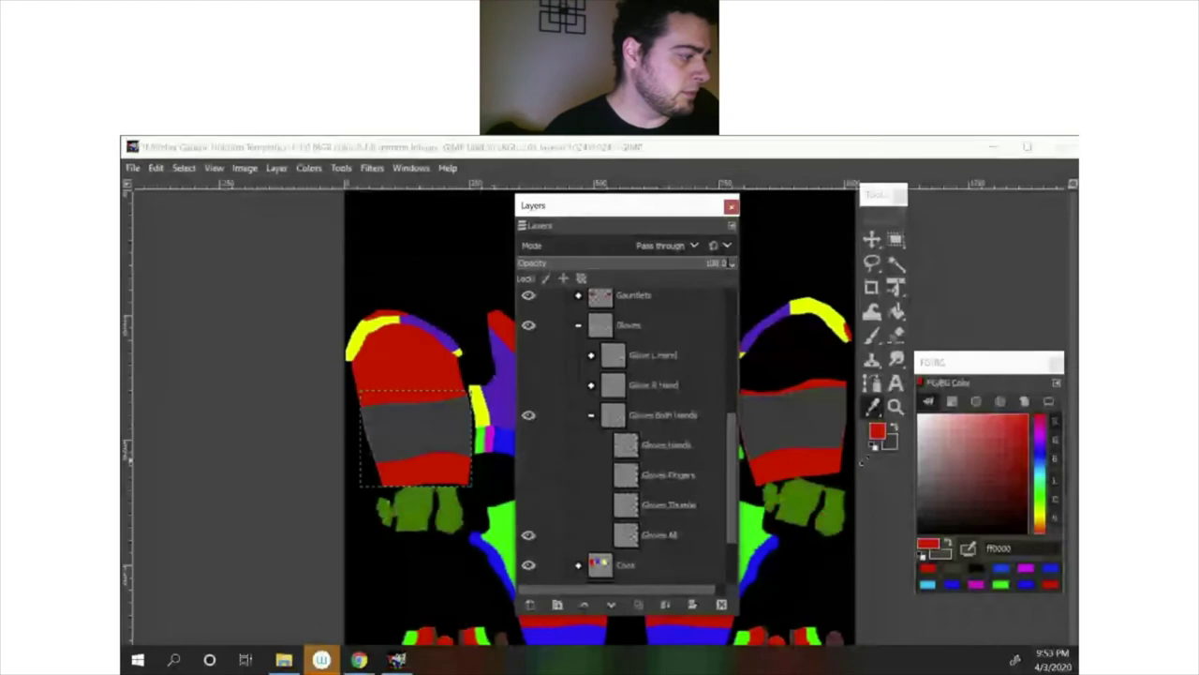
Step: Set the foreground to white ffffff and bucket-fill all glove pieces on both hands in the Gloves All layer
{"action": "mouse_move", "coordinate": [965, 489]}
{"action": "left_mouse_down"}
{"action": "mouse_move", "coordinate": [913, 506]}
{"action": "mouse_move", "coordinate": [917, 421]}
{"action": "left_mouse_up"}
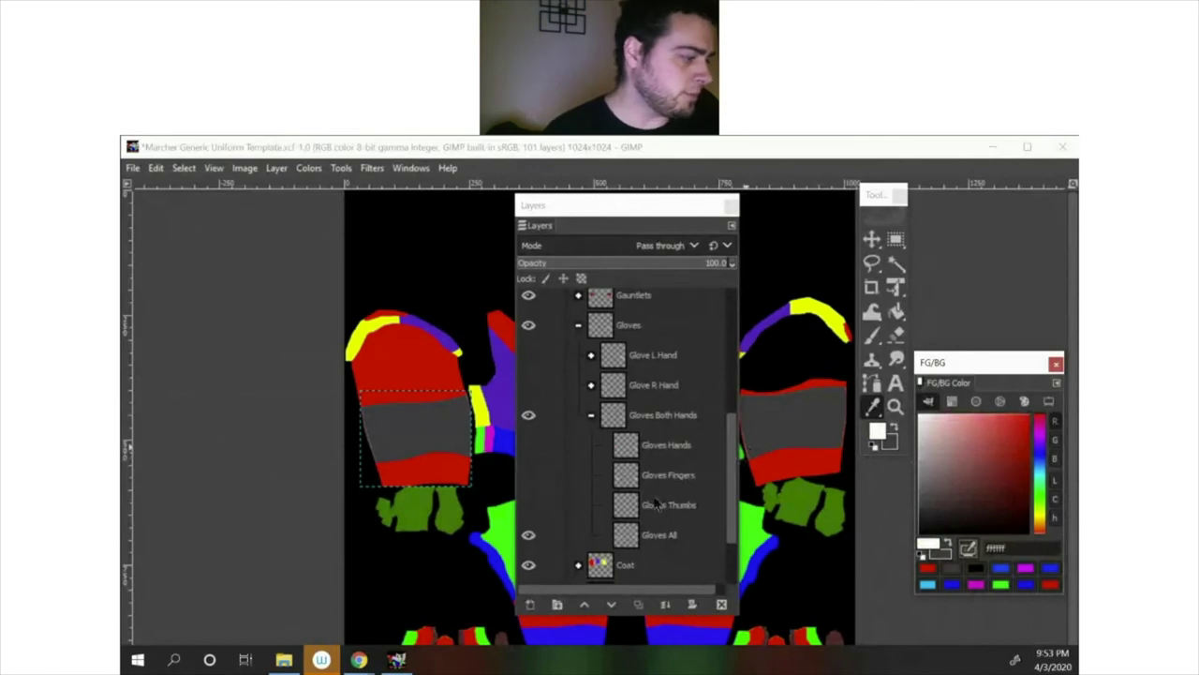
{"action": "left_click", "coordinate": [653, 532], "text": "alt"}
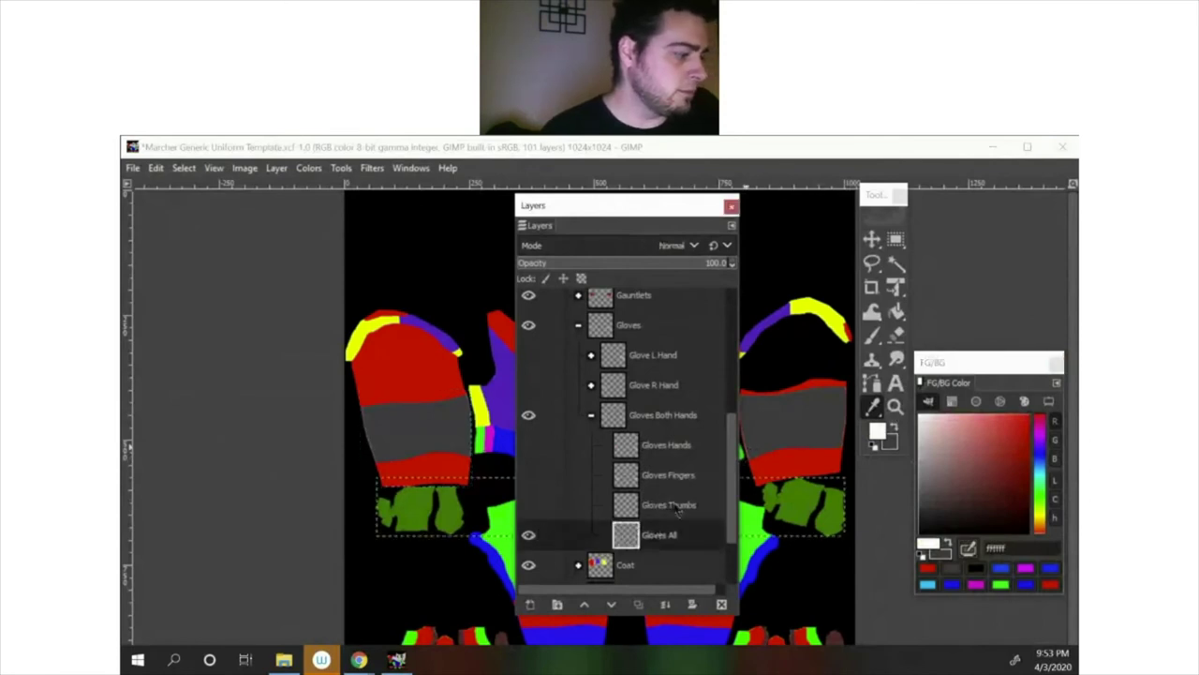
{"action": "left_click", "coordinate": [801, 502]}
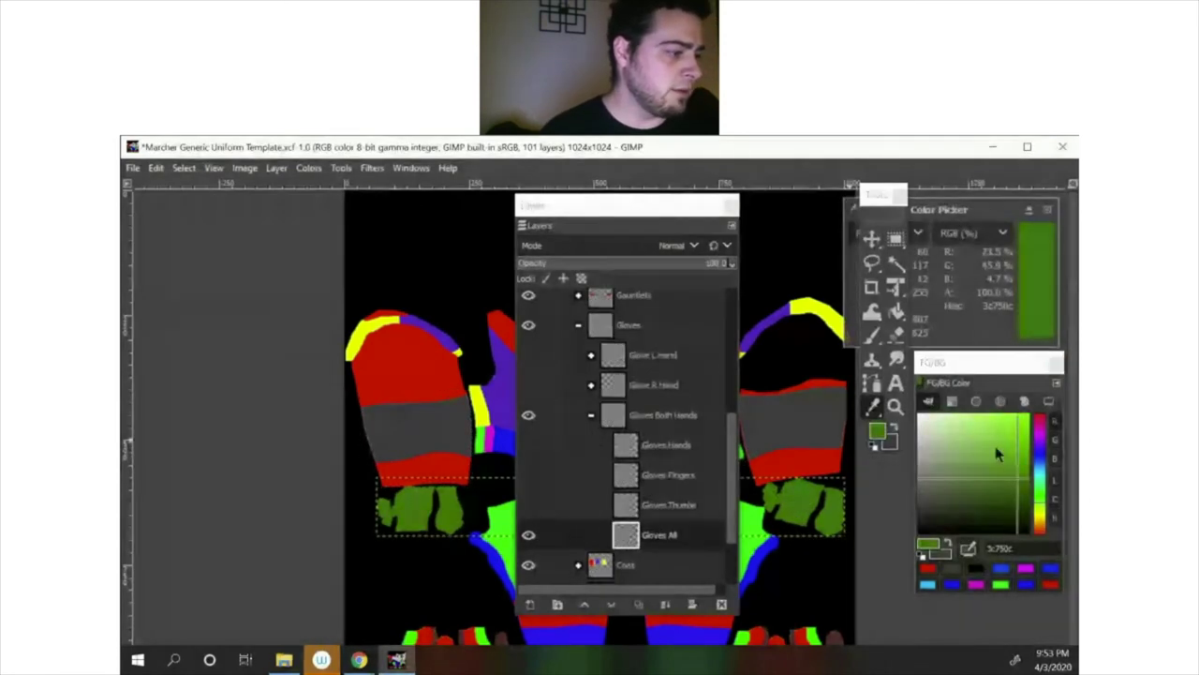
{"action": "left_click", "coordinate": [919, 417]}
{"action": "left_click", "coordinate": [895, 311]}
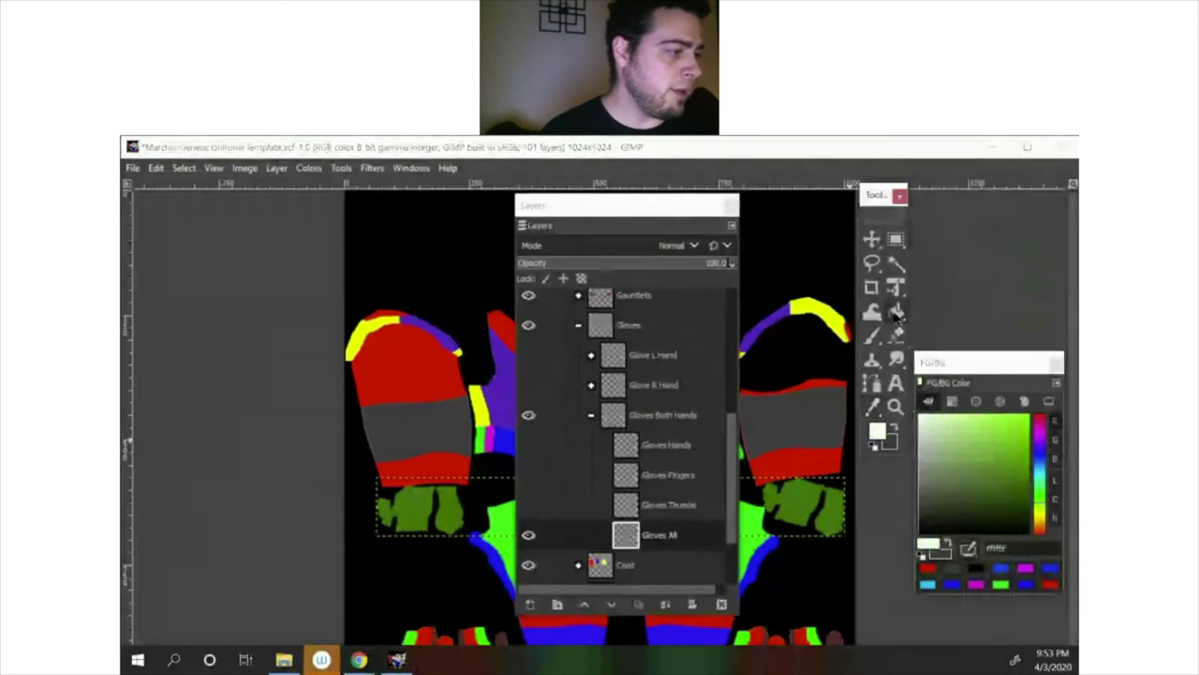
{"action": "left_click", "coordinate": [823, 517]}
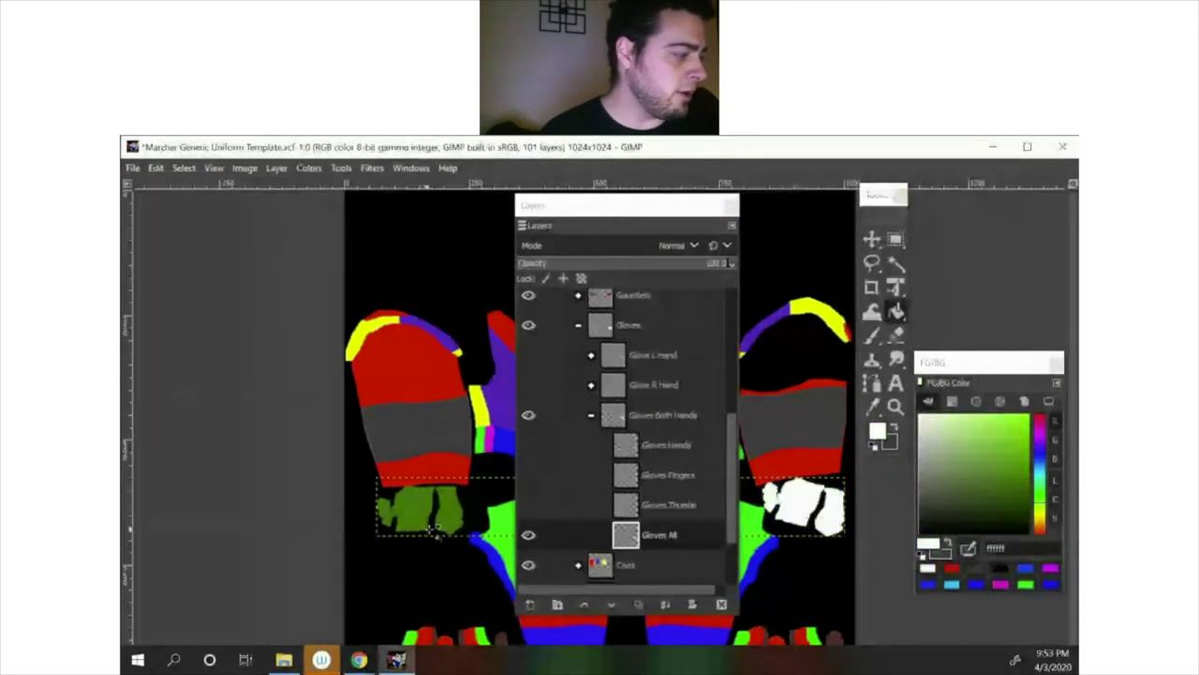
{"action": "left_click", "coordinate": [431, 524]}
{"action": "left_click", "coordinate": [455, 514]}
Step: Move the Layers dialog clear of the uniform artwork and collapse the Gloves Both Hands and Gloves groups
{"action": "left_click_drag", "start_coordinate": [600, 208], "coordinate": [209, 235]}
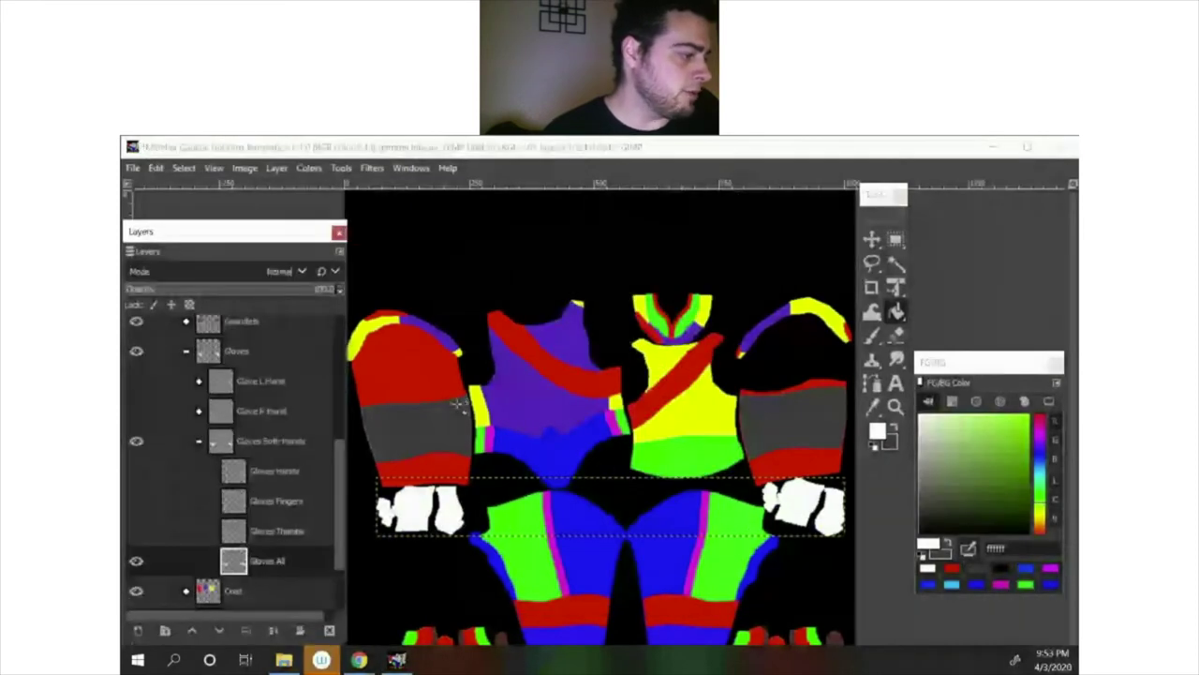
{"action": "left_click", "coordinate": [199, 442]}
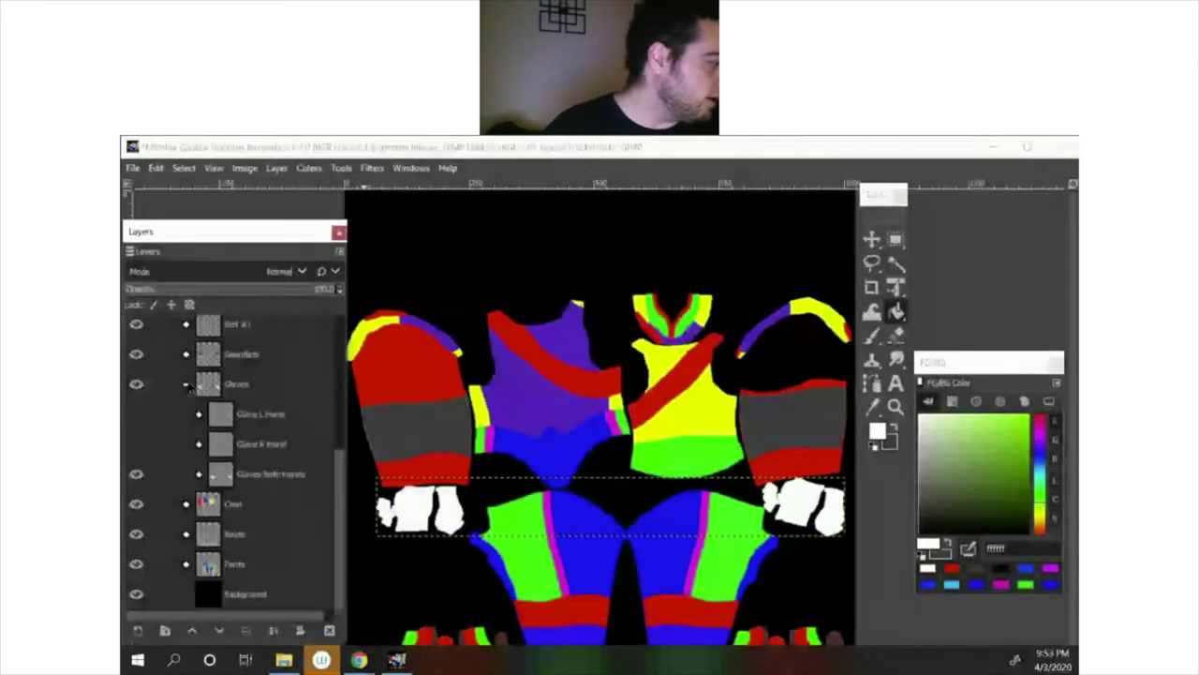
{"action": "left_click", "coordinate": [187, 385]}
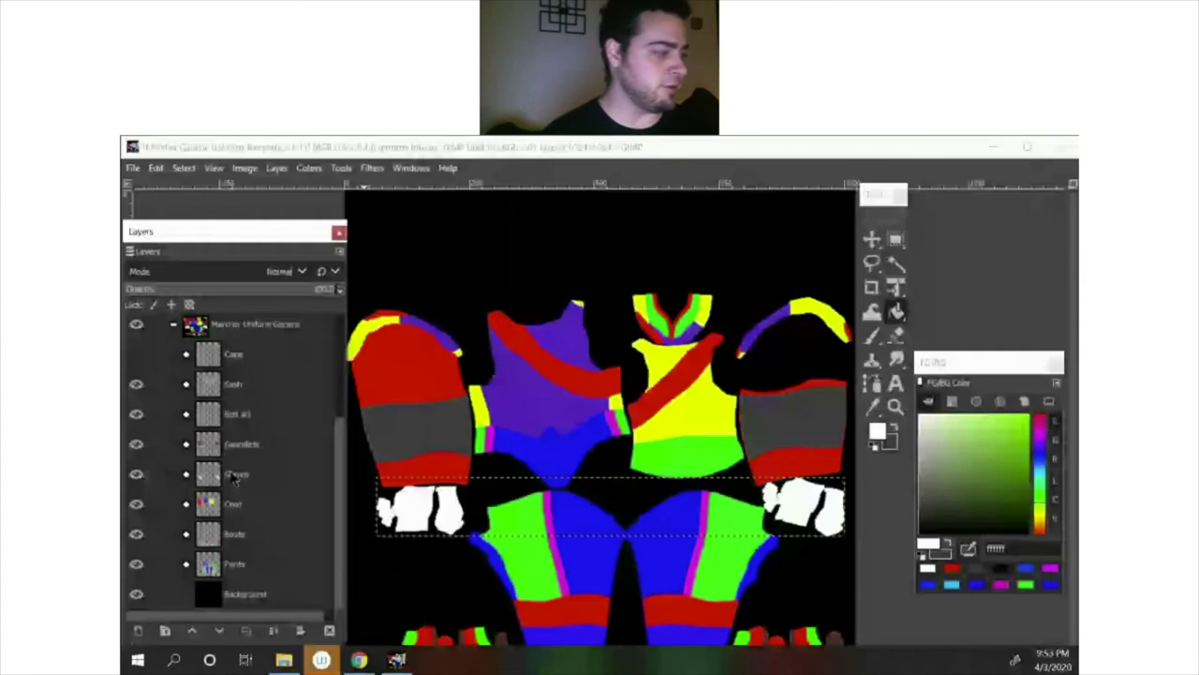
Step: Expand the Coat group and compare Coat Type 1 with Coat type 2 by hiding and reshowing Coat Type 1
{"action": "left_click", "coordinate": [186, 503]}
{"action": "left_click", "coordinate": [199, 543]}
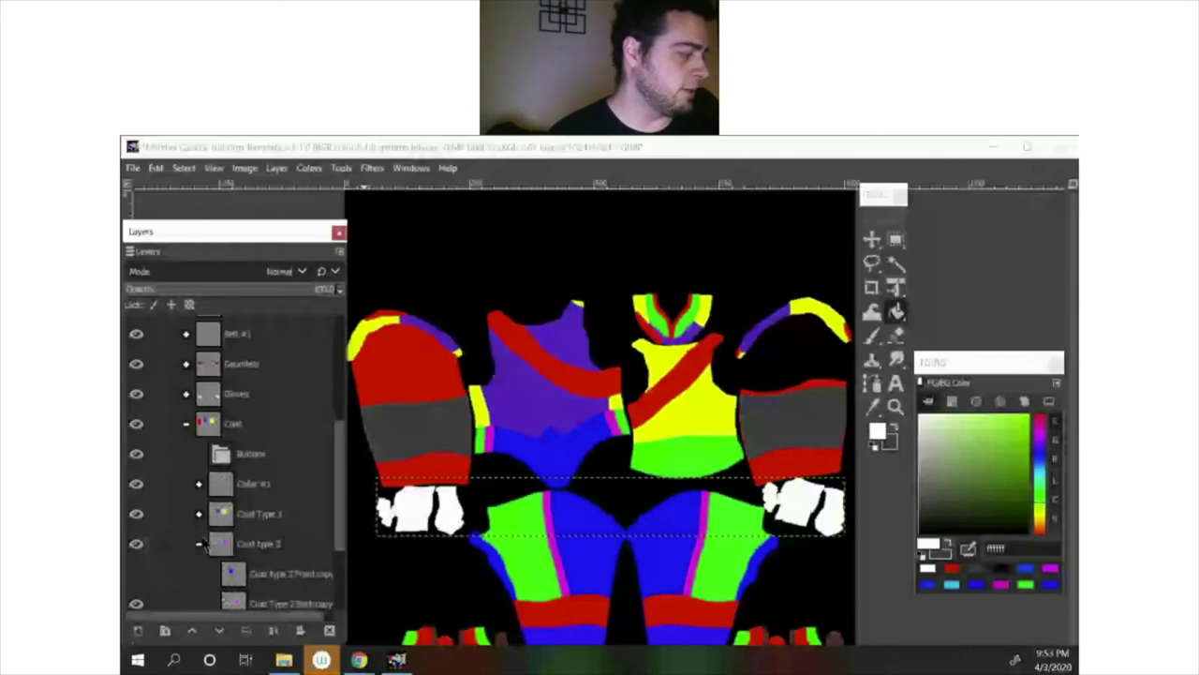
{"action": "left_click", "coordinate": [200, 543]}
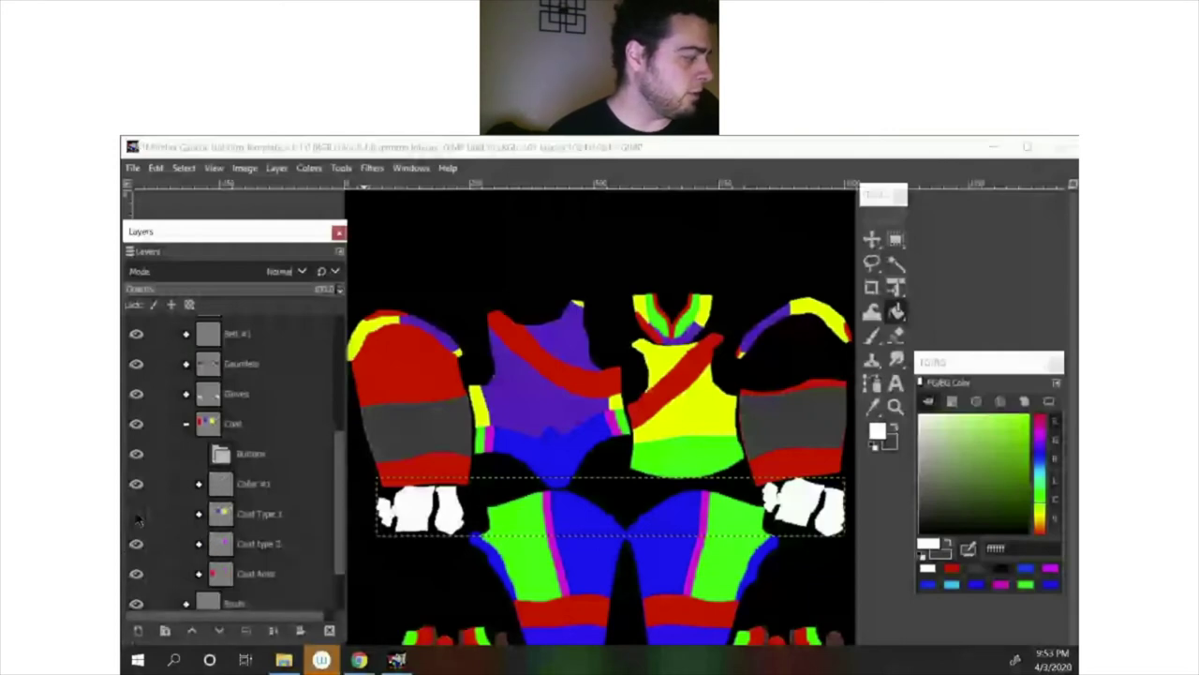
{"action": "left_click", "coordinate": [136, 513]}
{"action": "left_click", "coordinate": [196, 546]}
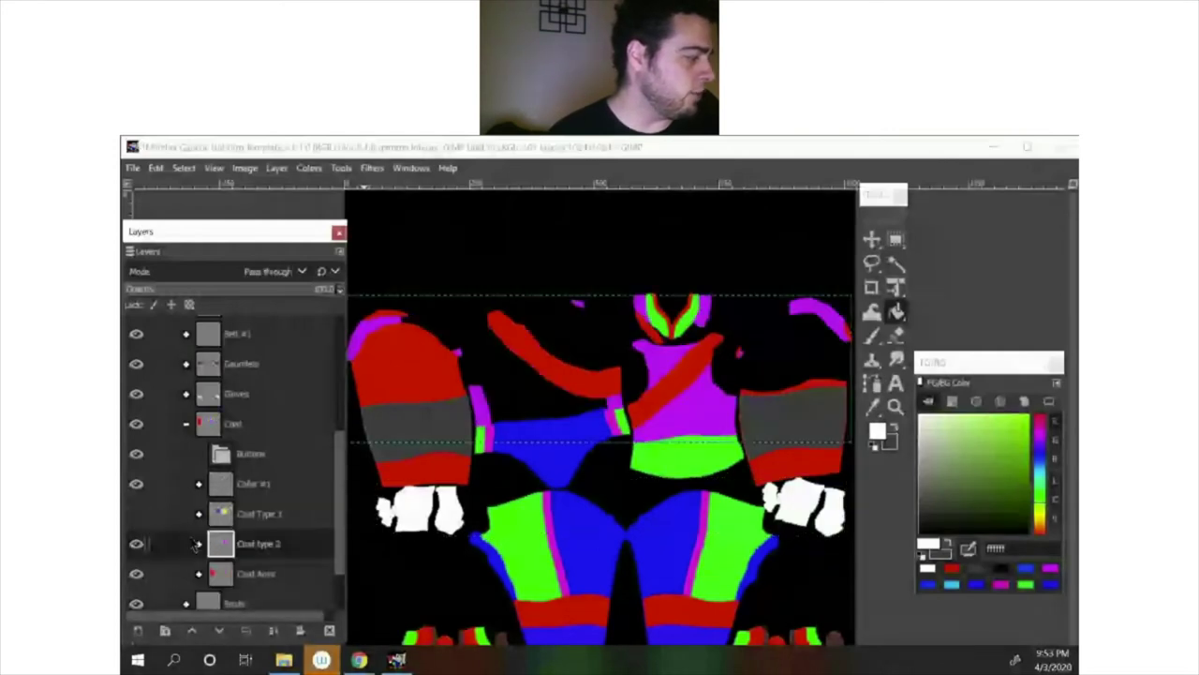
{"action": "left_click", "coordinate": [136, 516]}
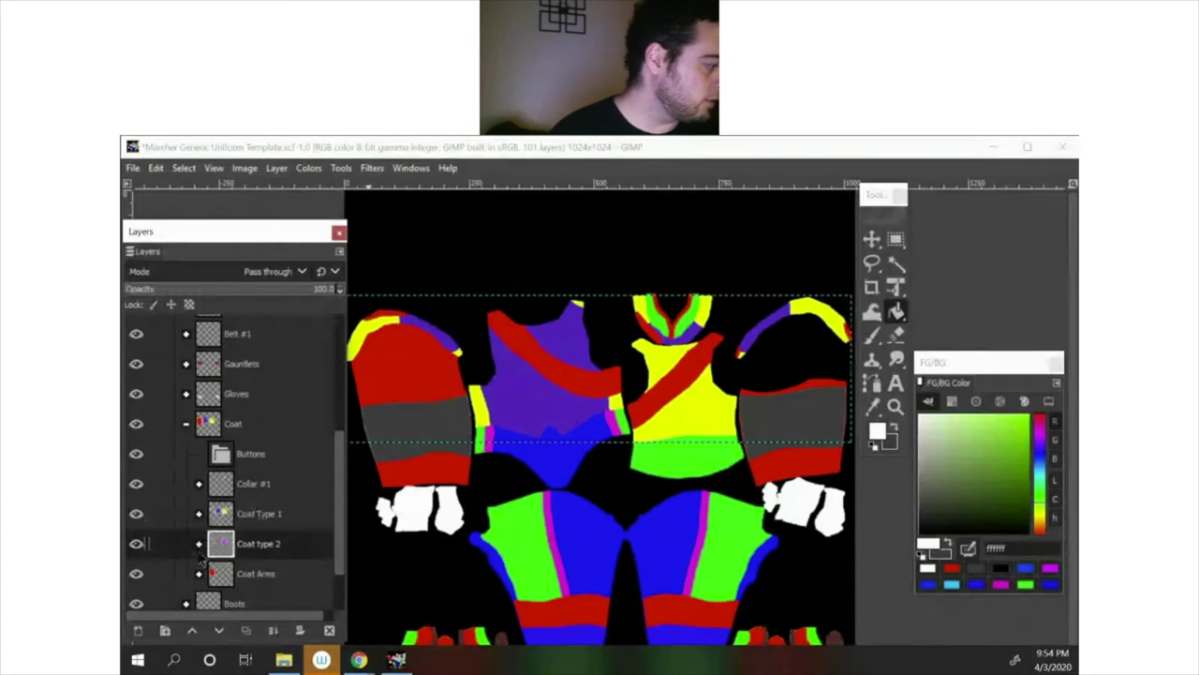
Step: Expand the Coat type 2 group, hide Coat Type 1 and make the Coat type 2 Front copy layer visible
{"action": "left_click", "coordinate": [199, 545]}
{"action": "scroll", "coordinate": [143, 475], "scroll_direction": "down", "scroll_amount": 1}
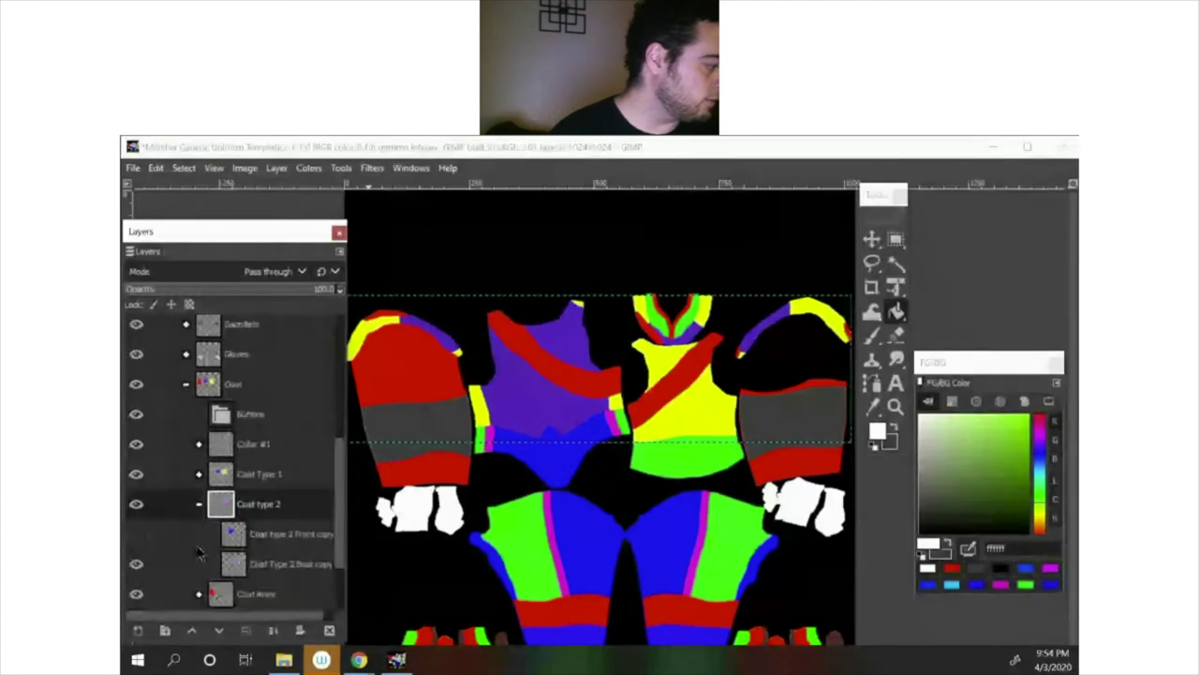
{"action": "left_click", "coordinate": [137, 474]}
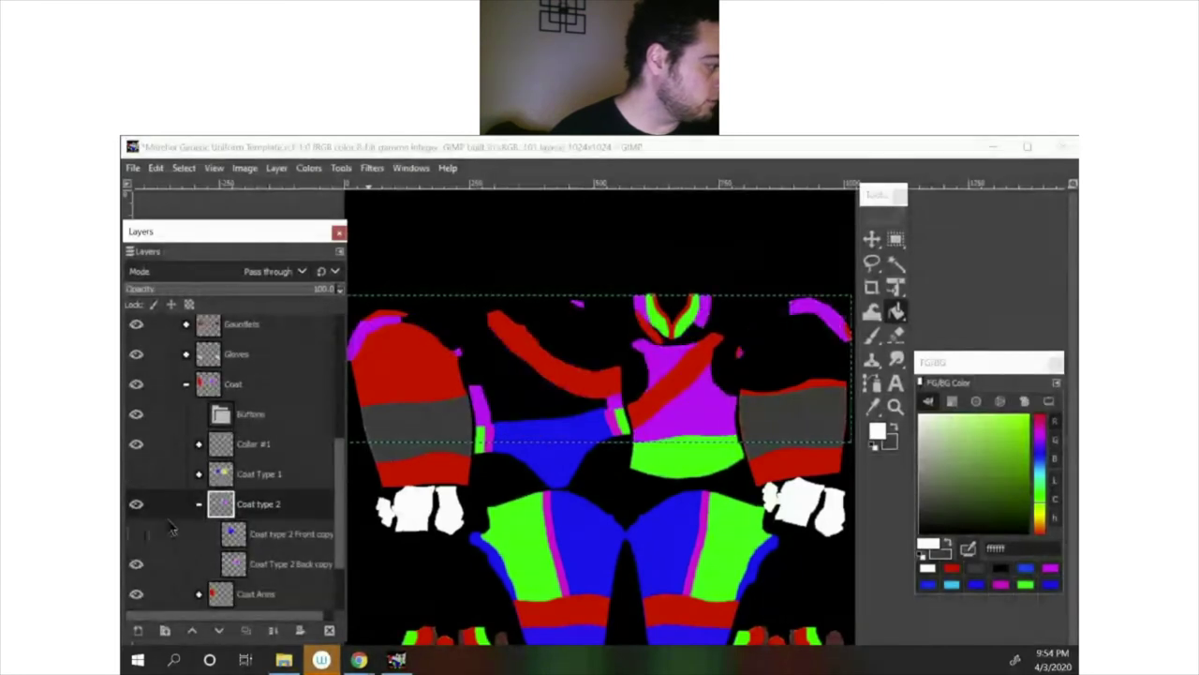
{"action": "left_click", "coordinate": [137, 533]}
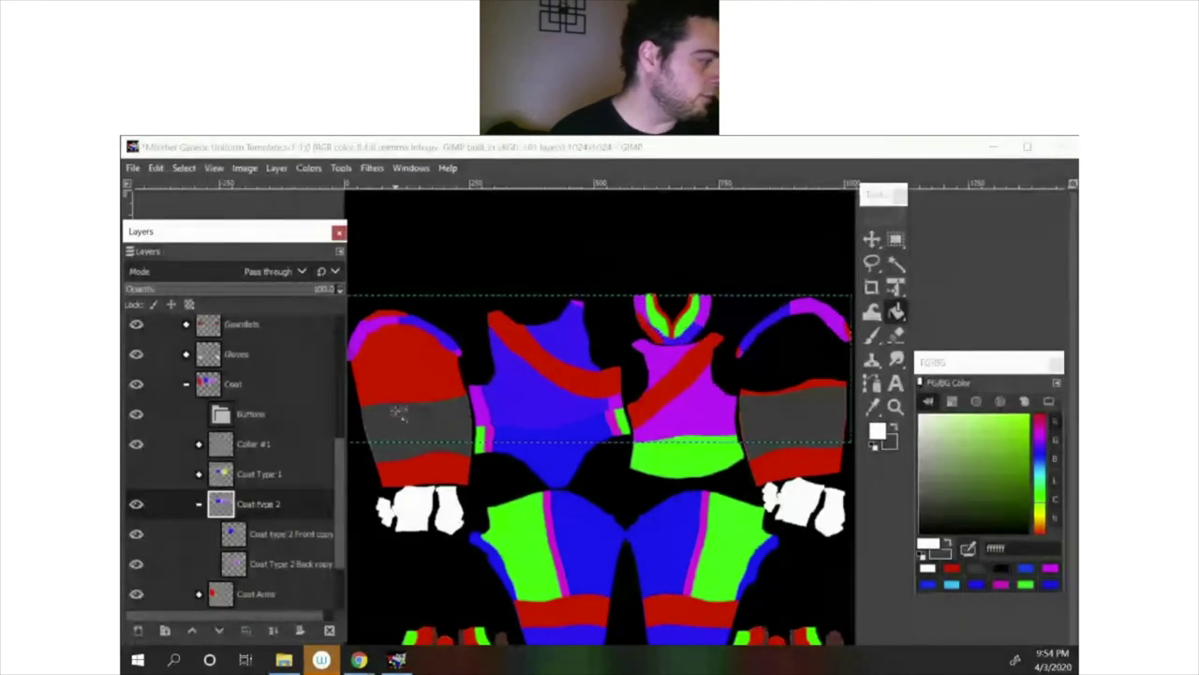
Step: Try to bucket-fill the blue coat front with the Coat type 2 group active instead of one of its layers
{"action": "left_click", "coordinate": [532, 408]}
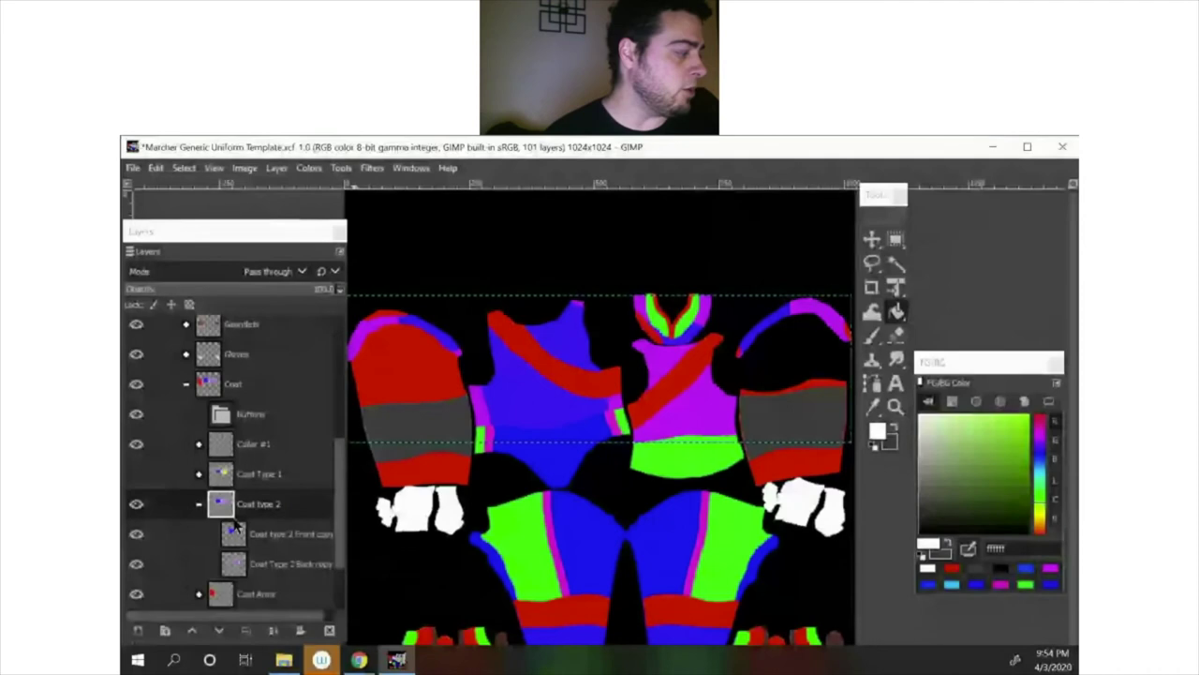
{"action": "left_click", "coordinate": [270, 559]}
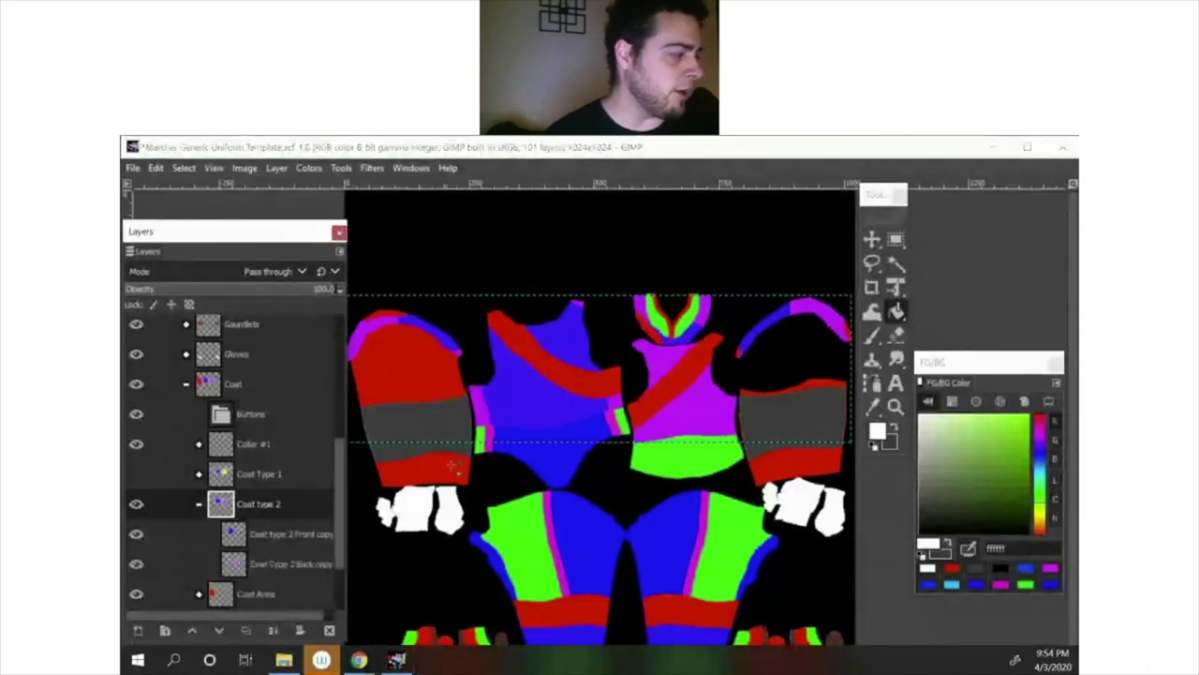
{"action": "left_click", "coordinate": [531, 387]}
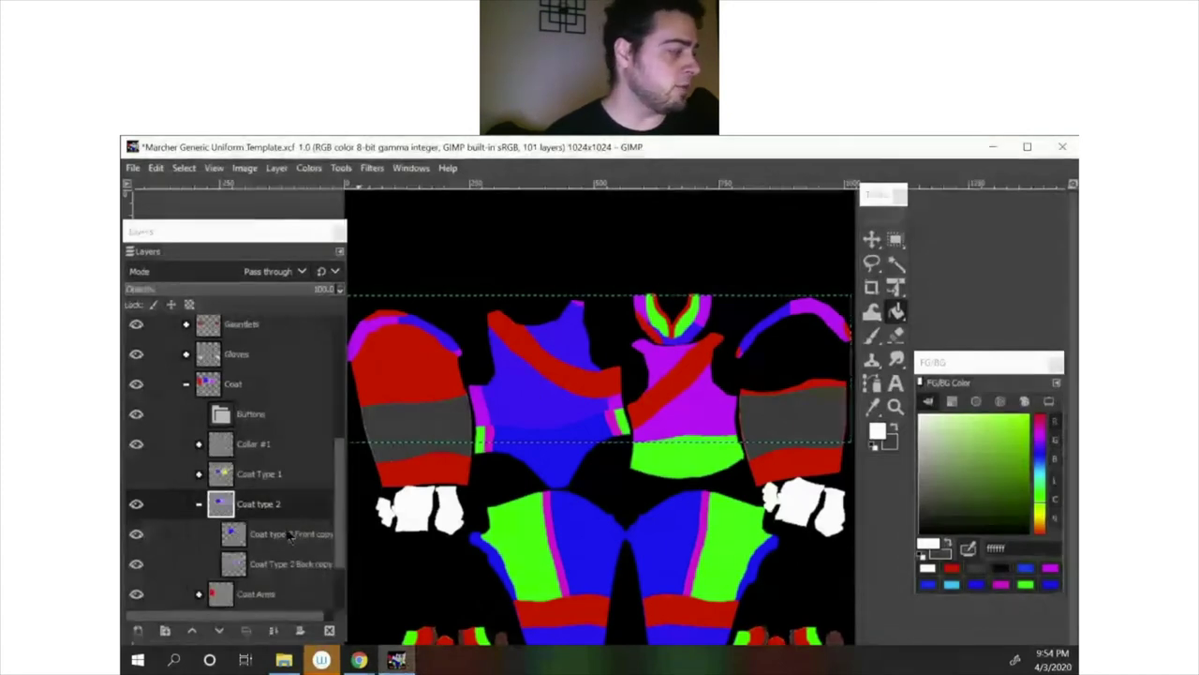
{"action": "left_click", "coordinate": [204, 534]}
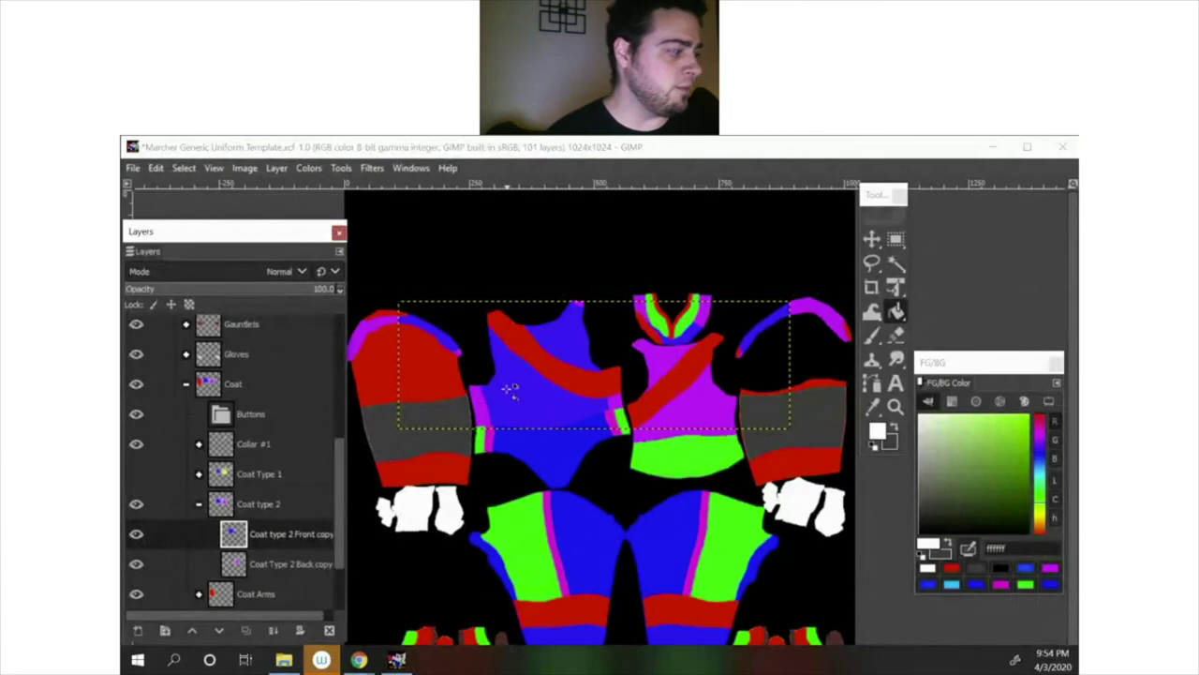
{"action": "left_click", "coordinate": [258, 507]}
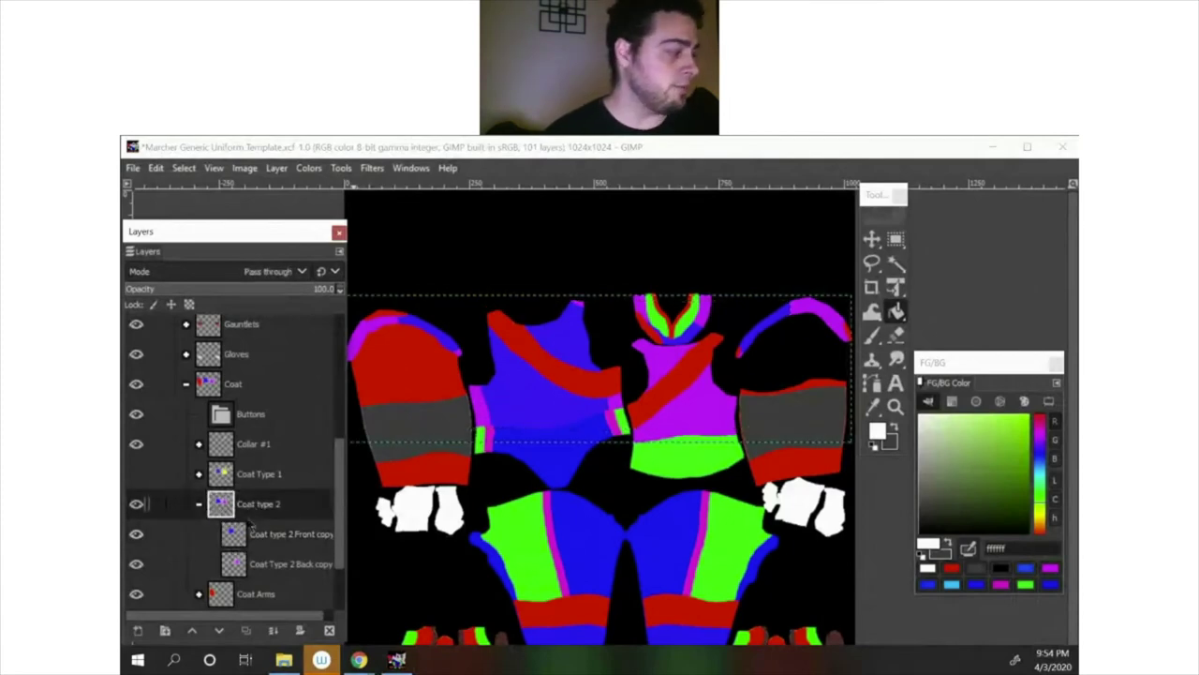
Step: Select the Coat type 2 Front copy layer and fill the coat front and both blue shoulder strips with white
{"action": "left_click", "coordinate": [281, 534]}
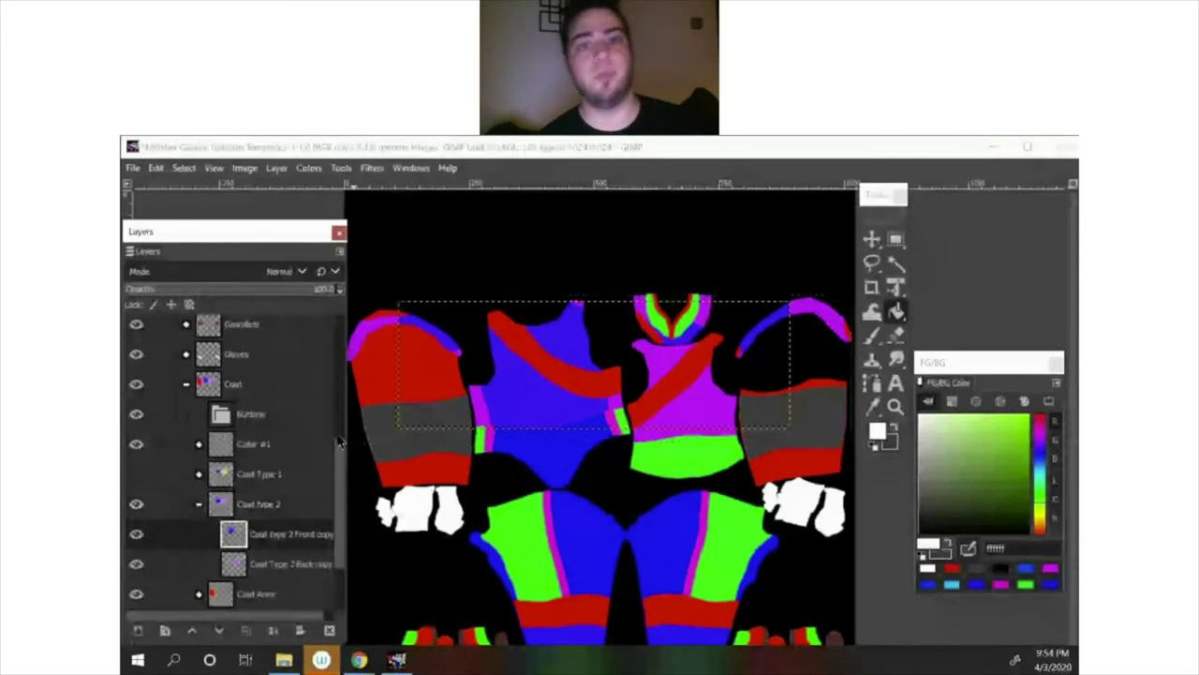
{"action": "left_click", "coordinate": [509, 415]}
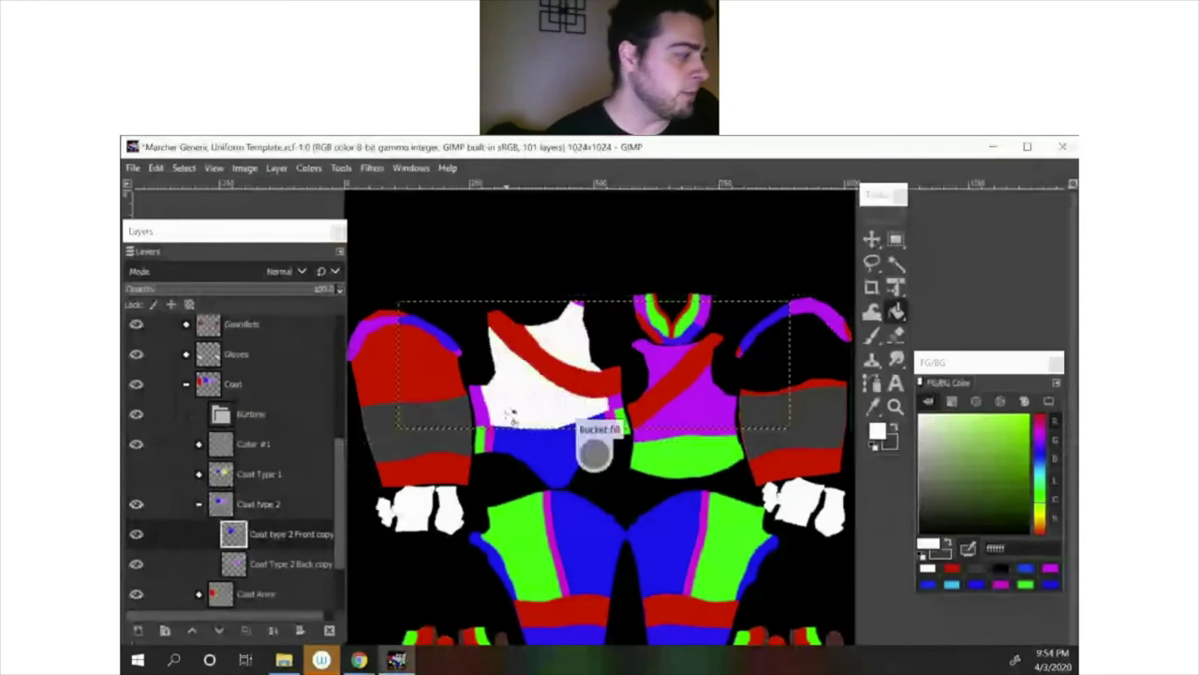
{"action": "left_click", "coordinate": [764, 330]}
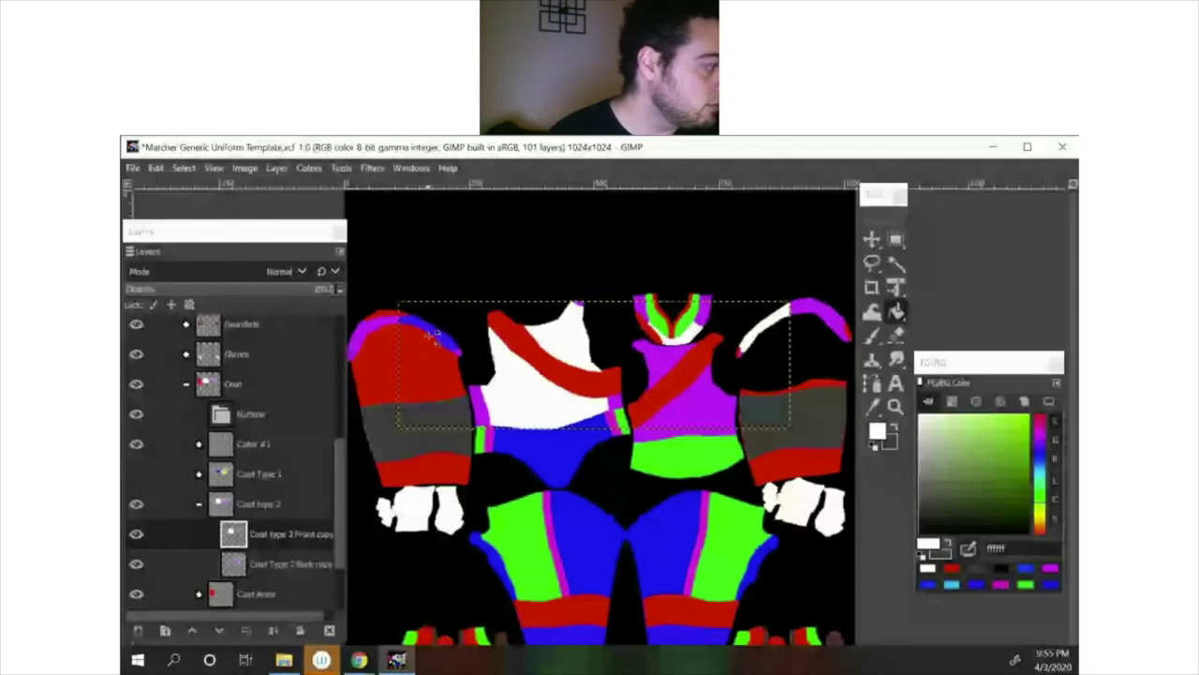
{"action": "left_click", "coordinate": [433, 333]}
Step: Sample dark gray 3e3e3e and fill the coat back, both collar edges and one shoulder strip in Coat Type 2 Back copy
{"action": "left_click", "coordinate": [272, 563]}
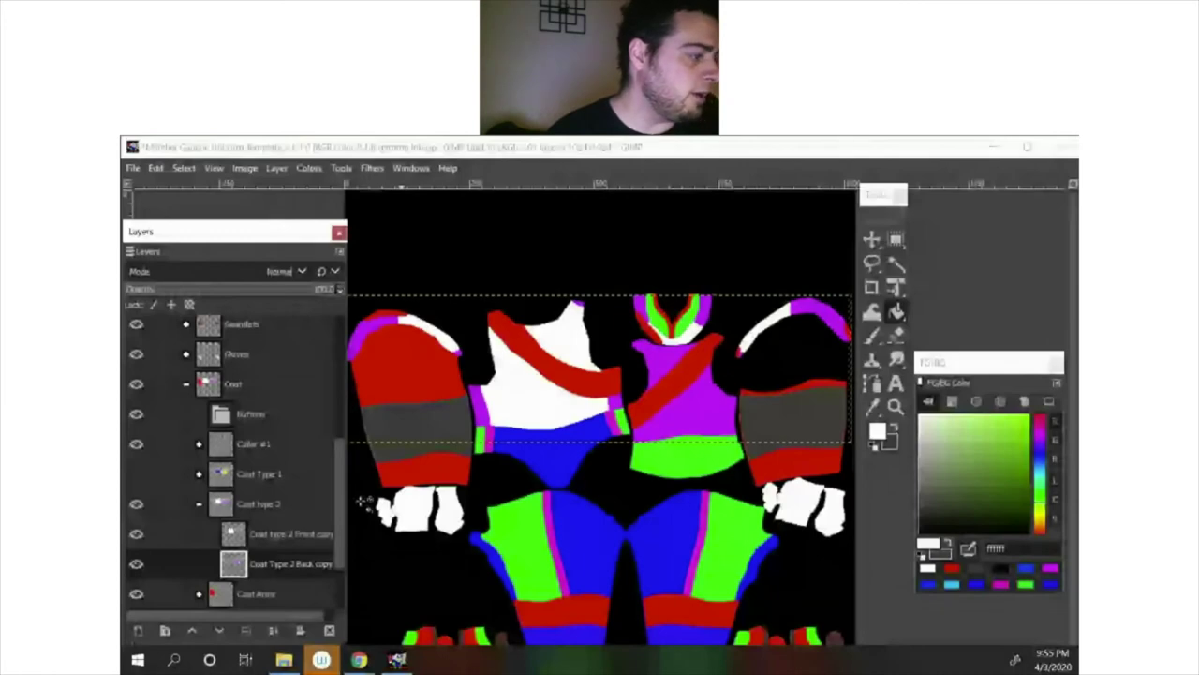
{"action": "left_click", "coordinate": [807, 455], "text": "ctrl"}
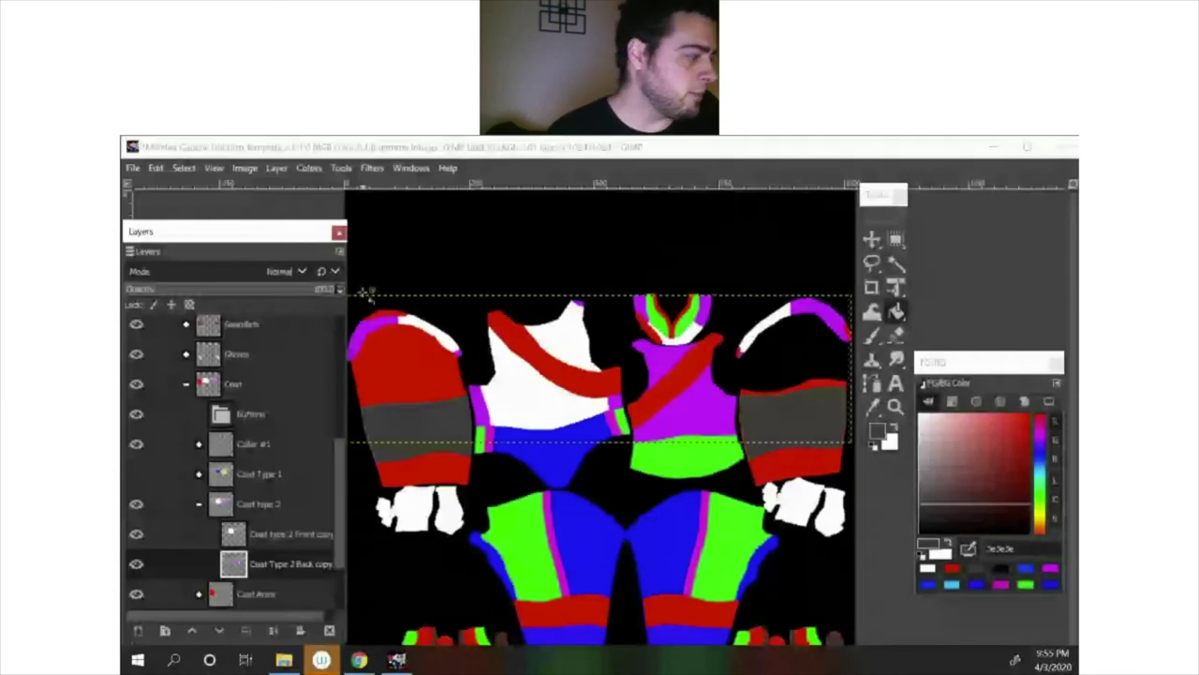
{"action": "left_click", "coordinate": [678, 413]}
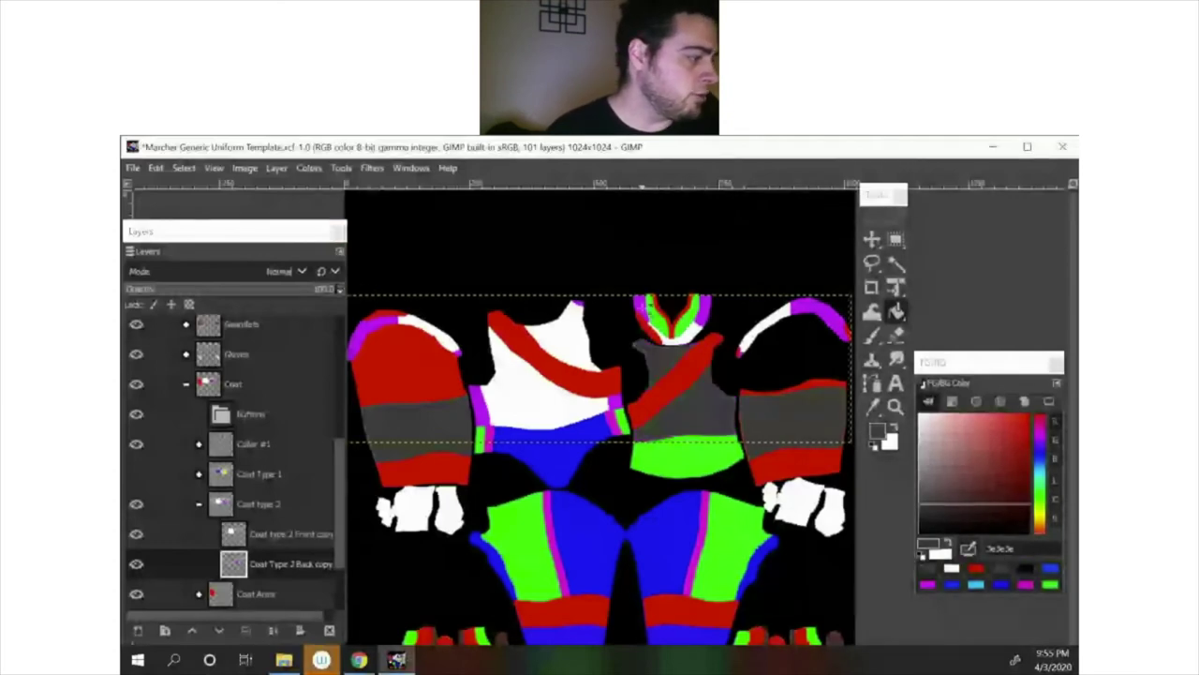
{"action": "left_click", "coordinate": [641, 309]}
{"action": "left_click", "coordinate": [708, 309]}
{"action": "left_click", "coordinate": [820, 323]}
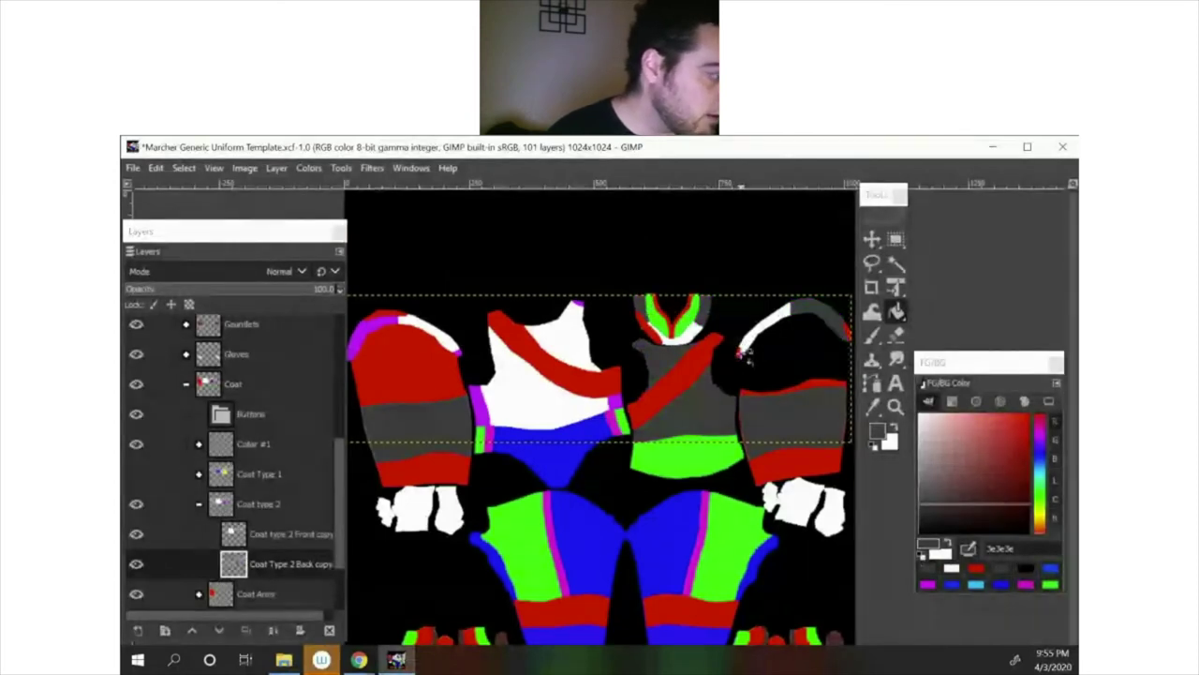
Step: Fill the remaining magenta shoulder tip, side areas and other shoulder strip of Coat Type 2 Back copy with 3e3e3e
{"action": "left_click", "coordinate": [579, 304]}
{"action": "left_click", "coordinate": [616, 402]}
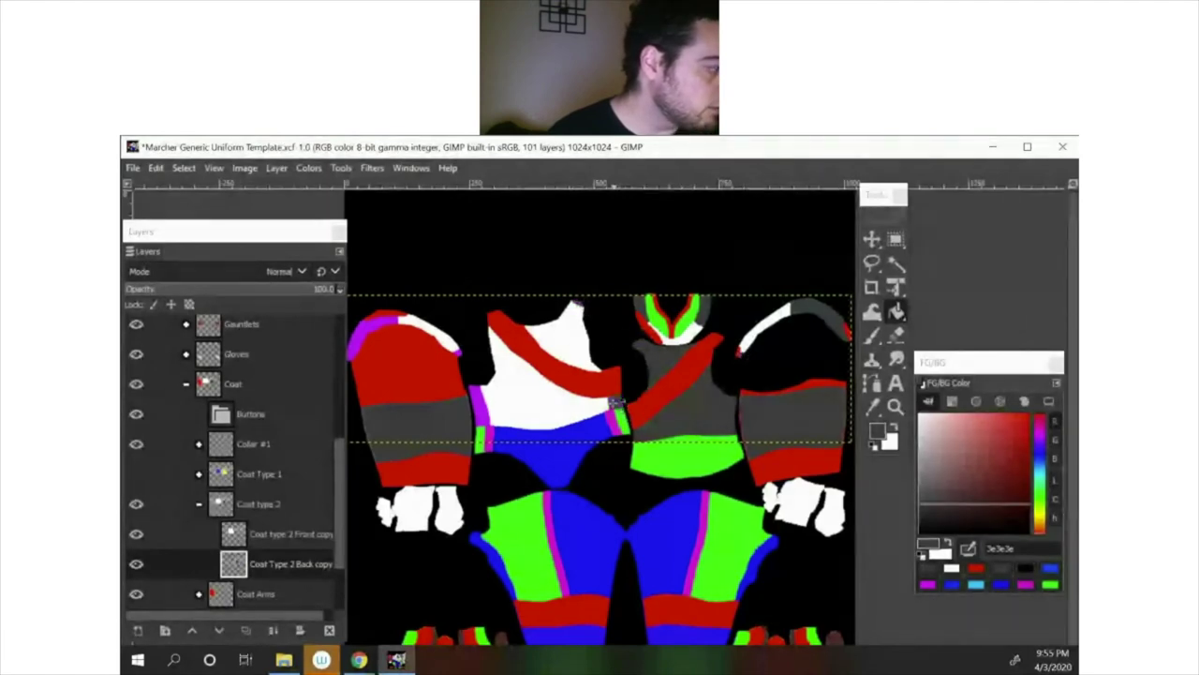
{"action": "left_click", "coordinate": [480, 412]}
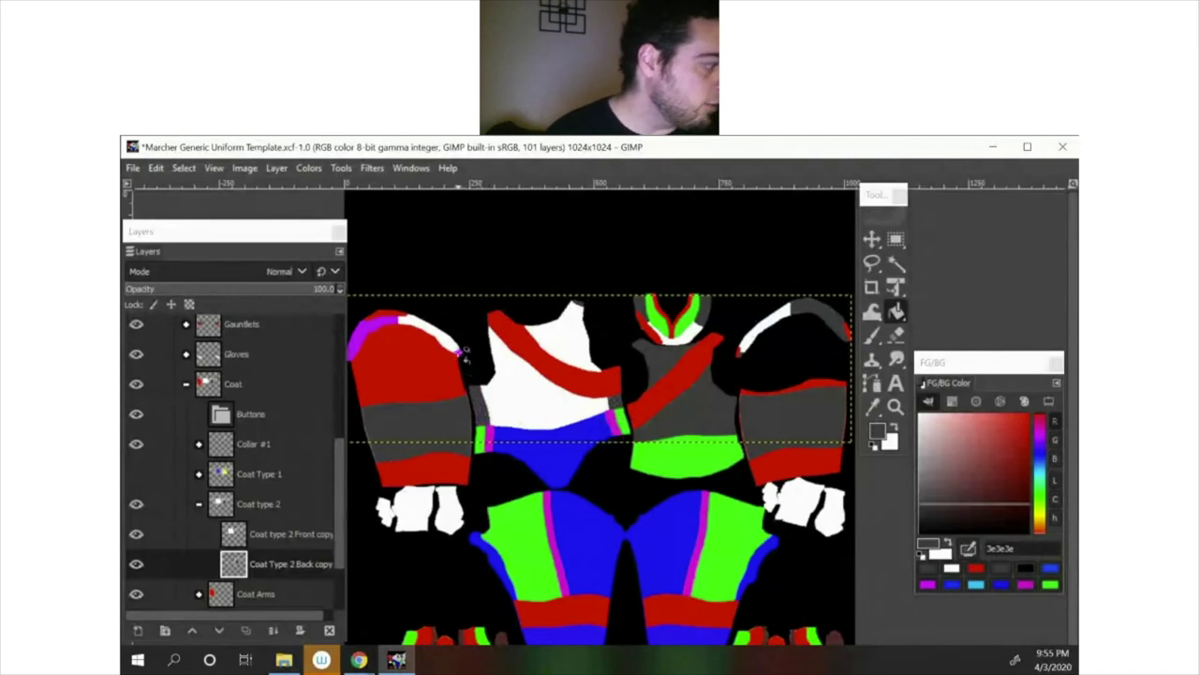
{"action": "left_click", "coordinate": [372, 323]}
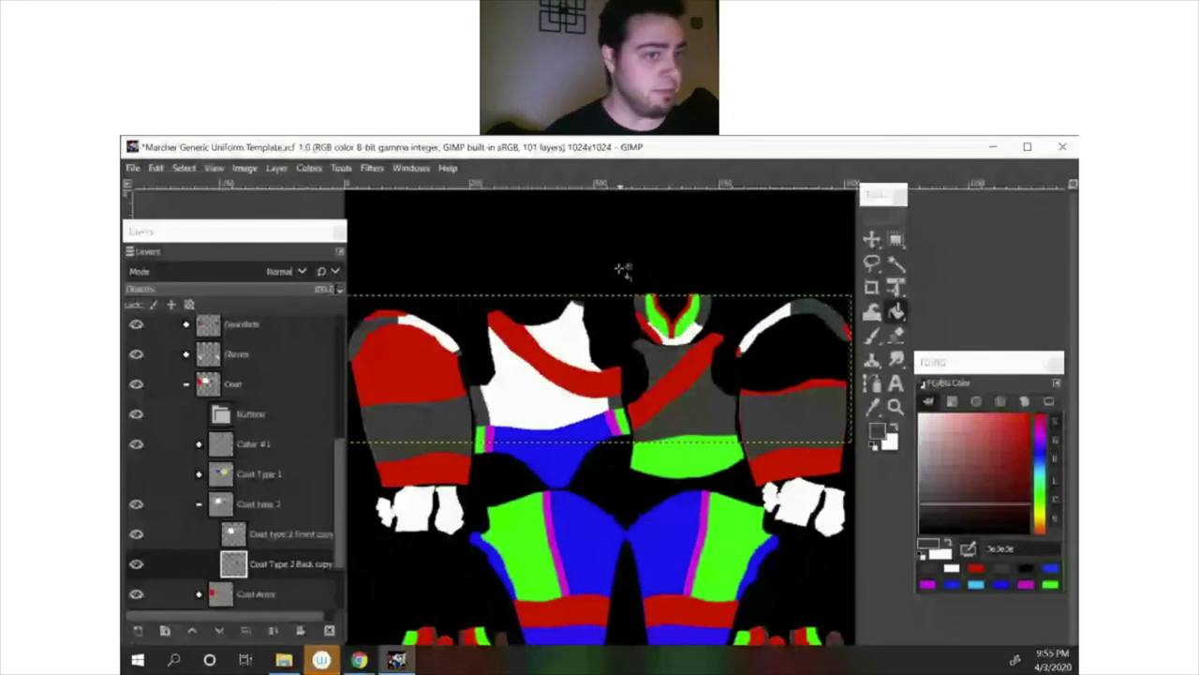
Step: Check which areas the Coat Arms group covers by hiding and reshowing it, and expand the group
{"action": "scroll", "coordinate": [164, 553], "scroll_direction": "down", "scroll_amount": 3}
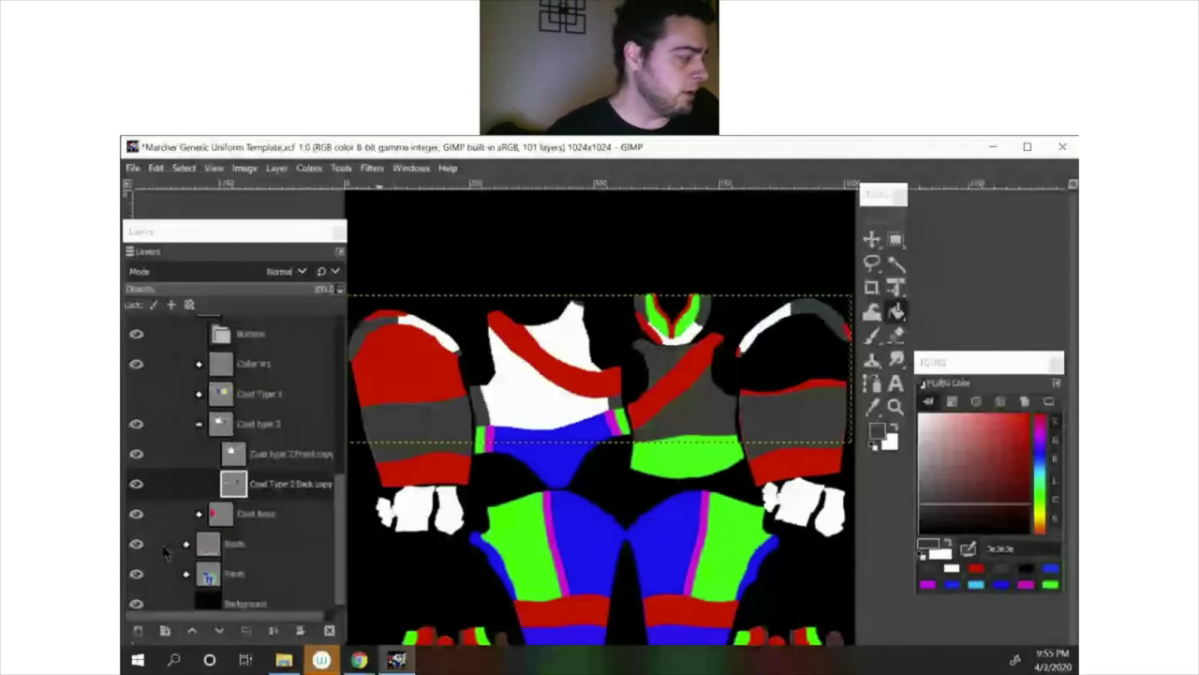
{"action": "left_click", "coordinate": [137, 514]}
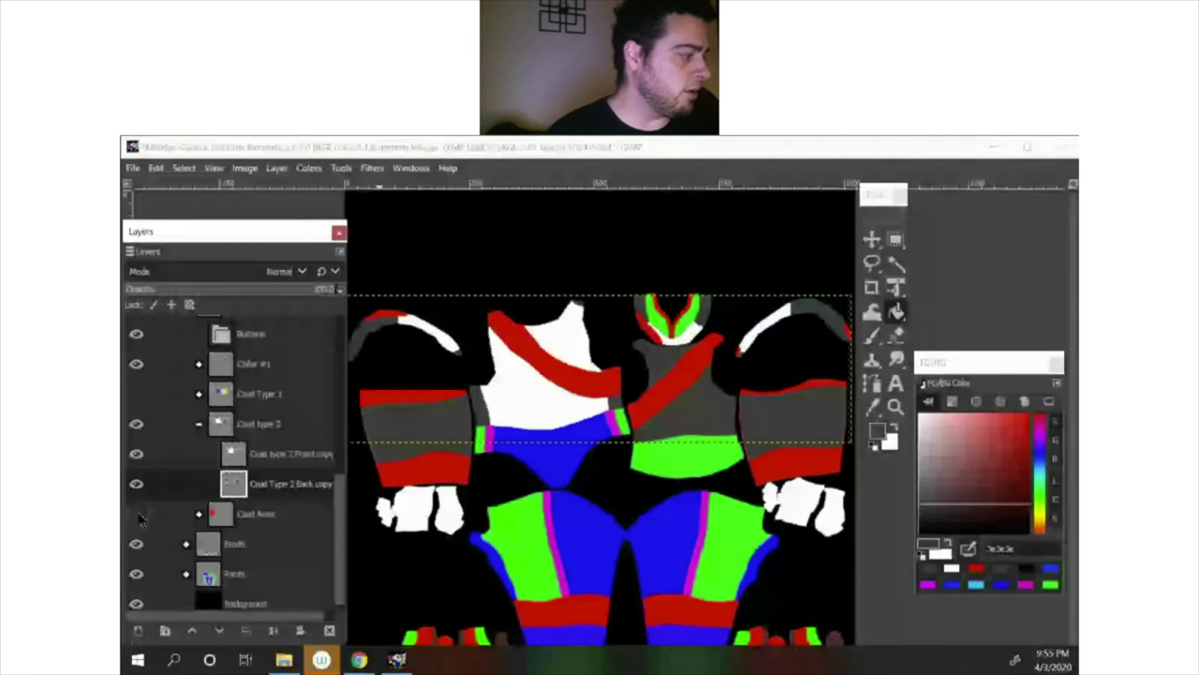
{"action": "left_click", "coordinate": [137, 515]}
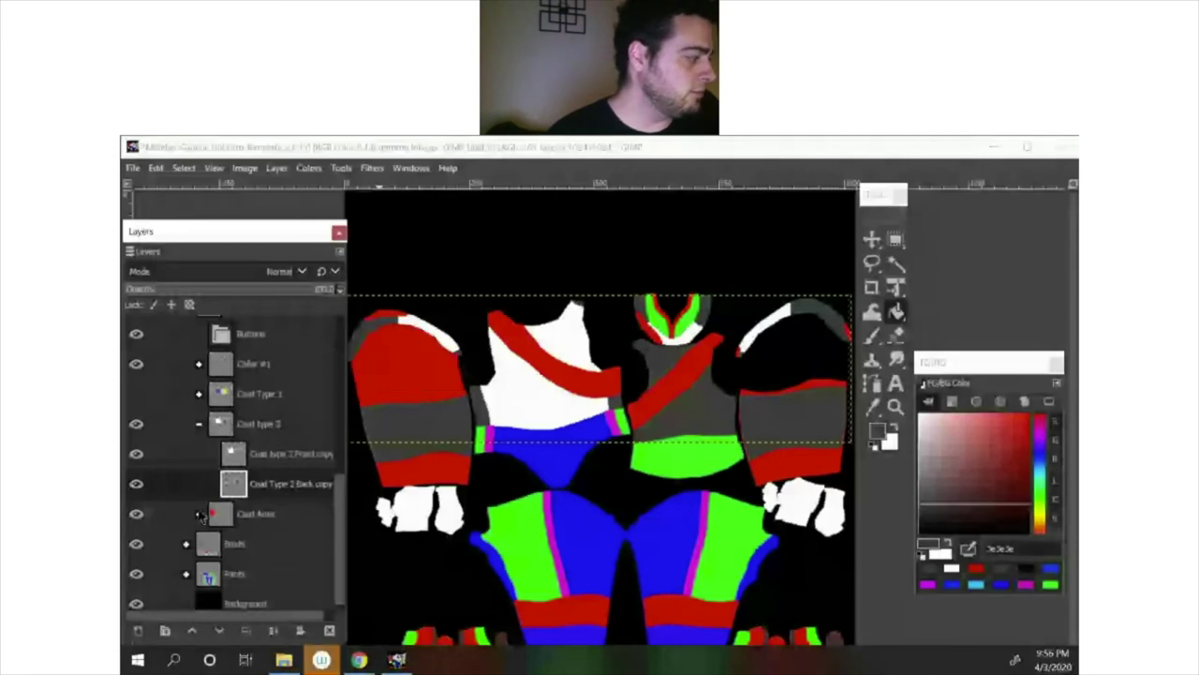
{"action": "left_click", "coordinate": [199, 515]}
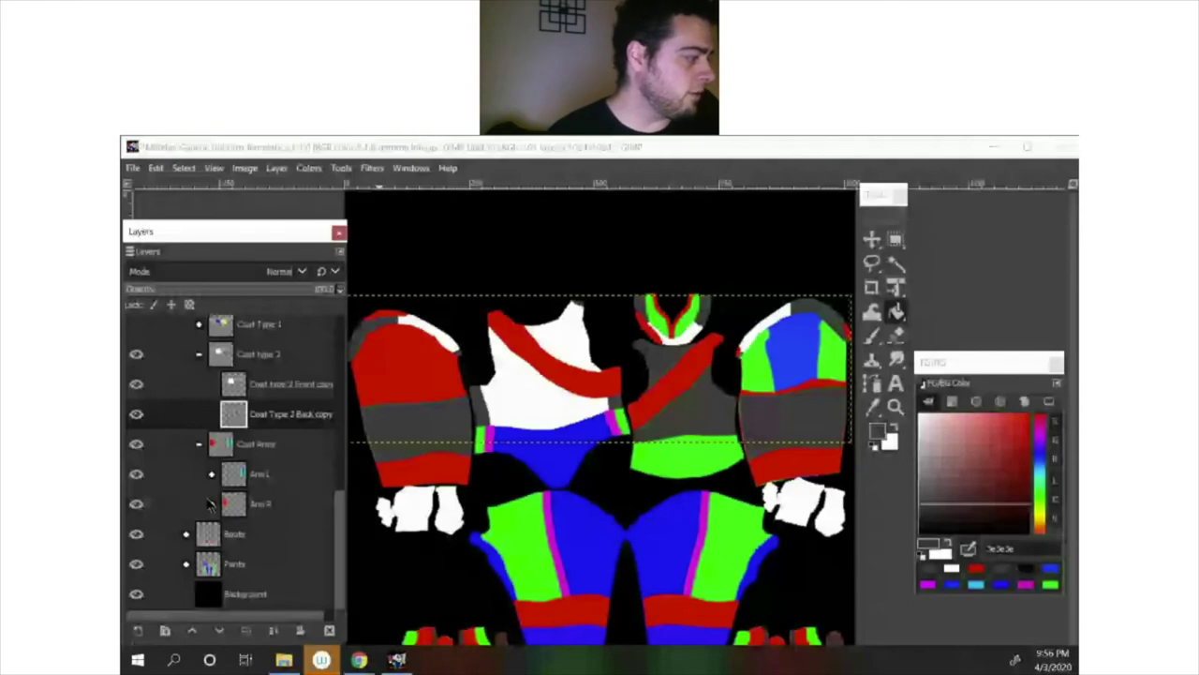
Step: Expand Arm R, check its coverage by toggling its visibility, and fill the red upper sleeve on its Arm R All layer with white
{"action": "left_click", "coordinate": [210, 504]}
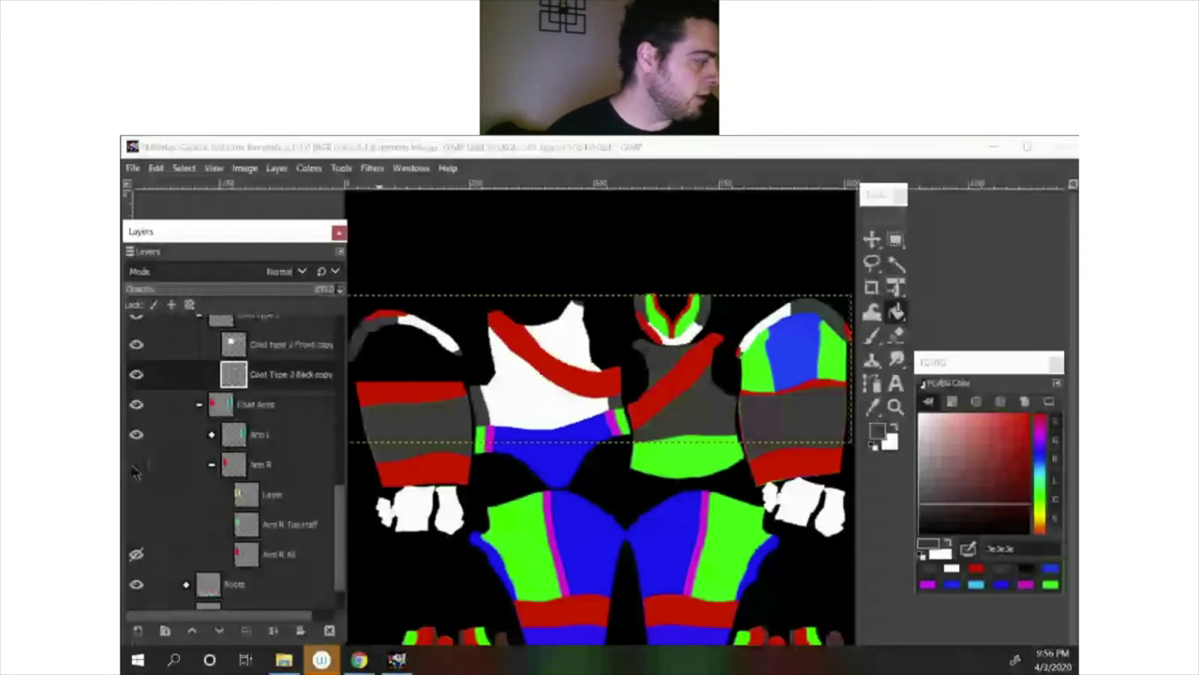
{"action": "left_click", "coordinate": [137, 465]}
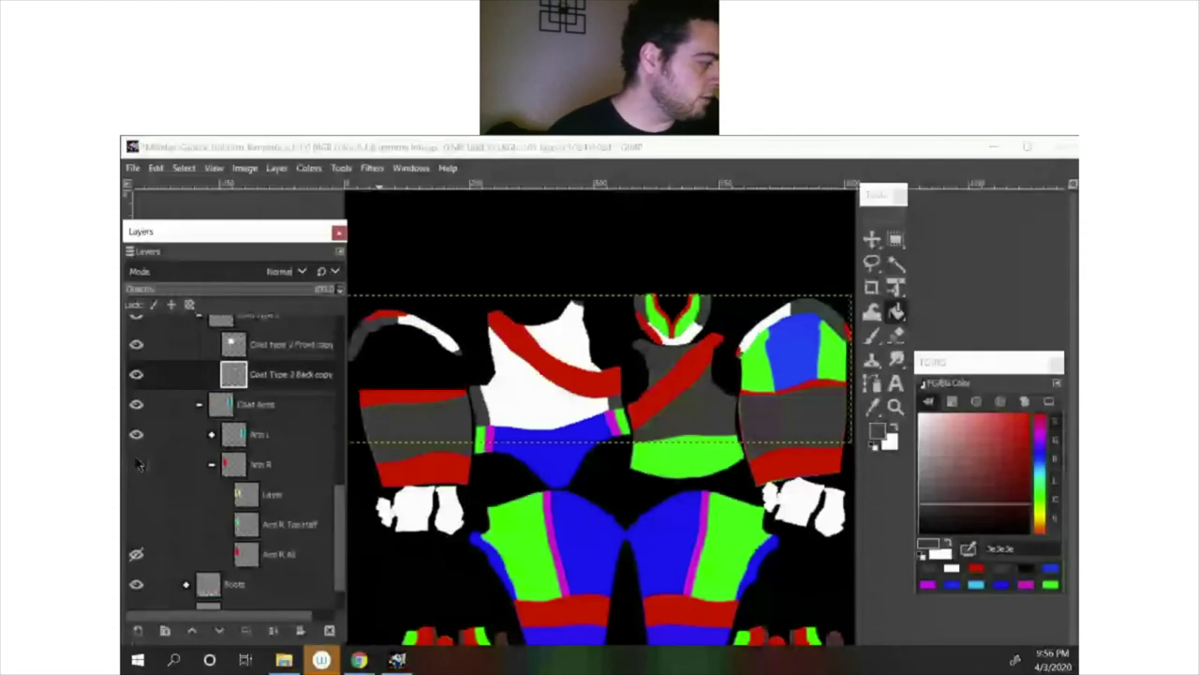
{"action": "left_click", "coordinate": [137, 465]}
{"action": "left_click", "coordinate": [272, 553]}
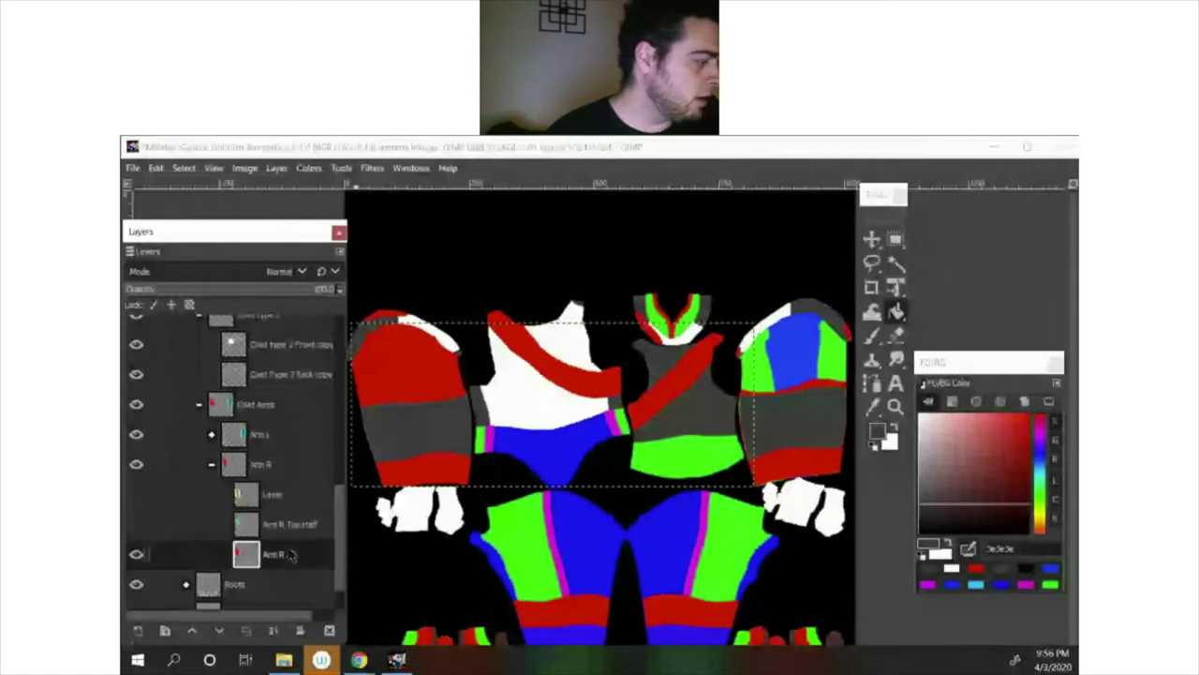
{"action": "key", "text": "x"}
{"action": "left_click", "coordinate": [390, 378]}
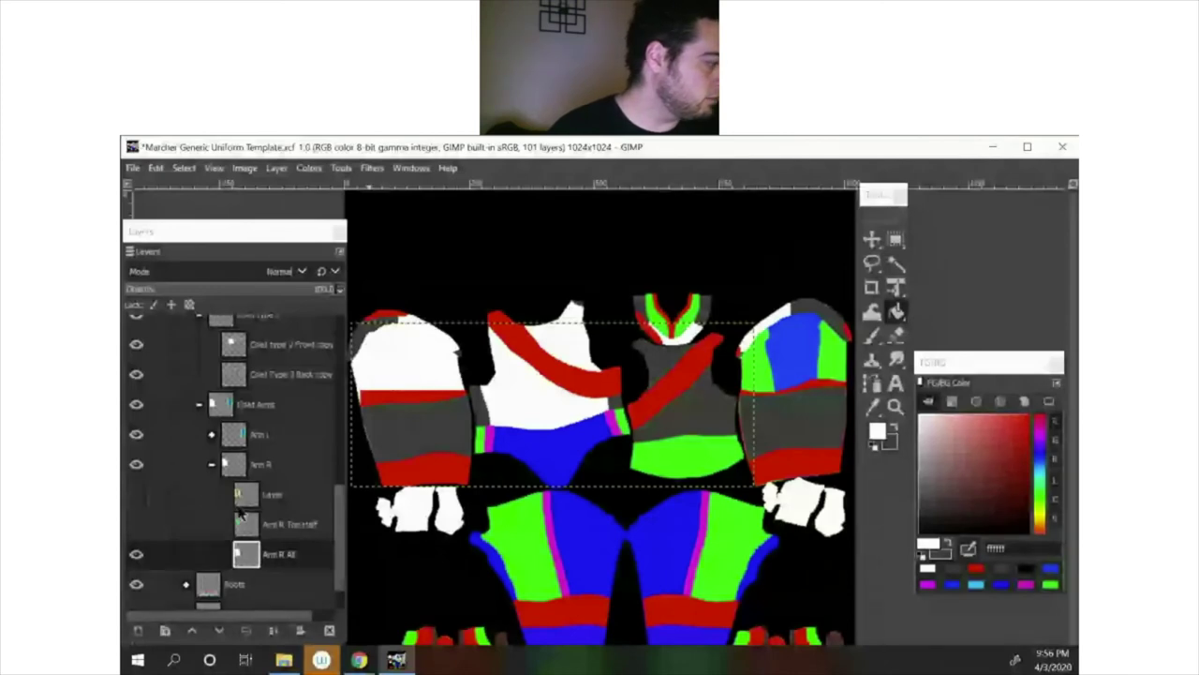
Step: Hide the bottom half and top half layers of Arm L, leaving Arm L All shown, and collapse both arm groups
{"action": "left_click", "coordinate": [137, 572]}
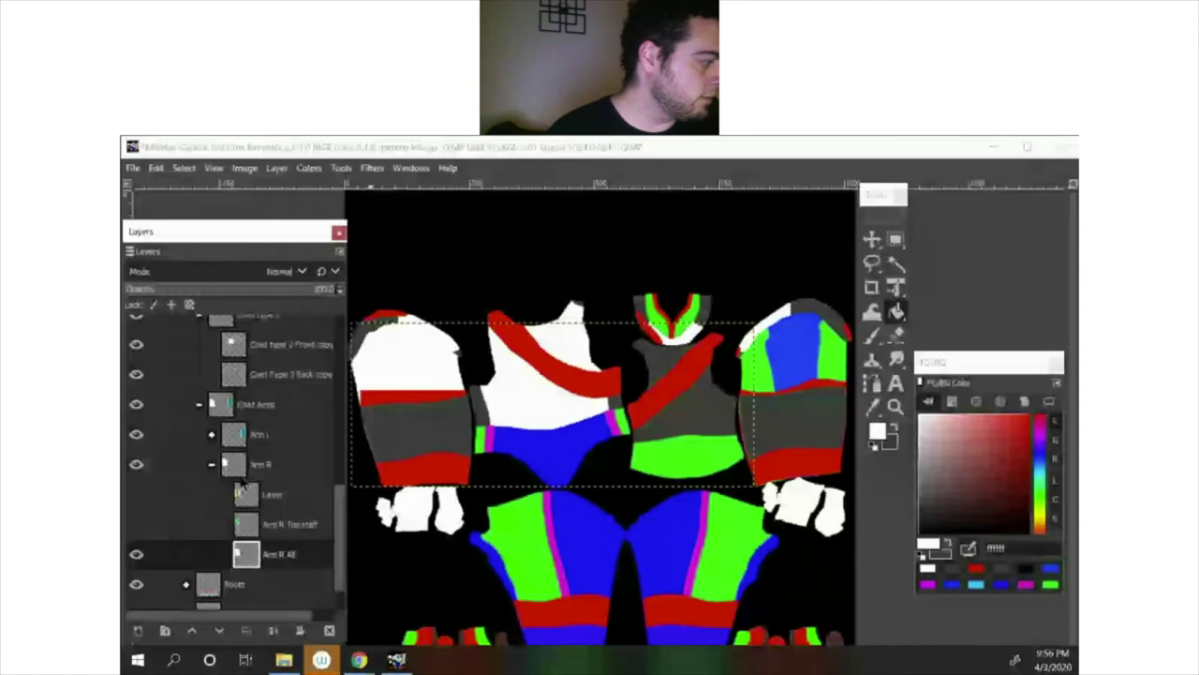
{"action": "key", "text": "ctrl+z"}
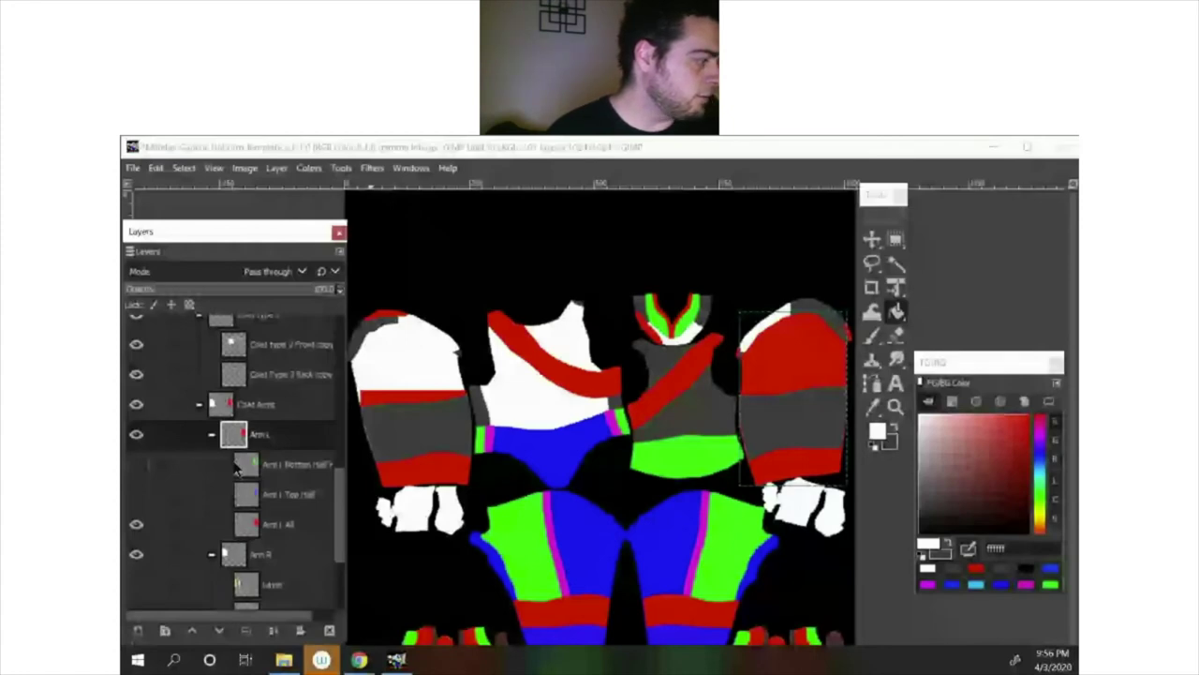
{"action": "left_click", "coordinate": [212, 434], "text": "shift"}
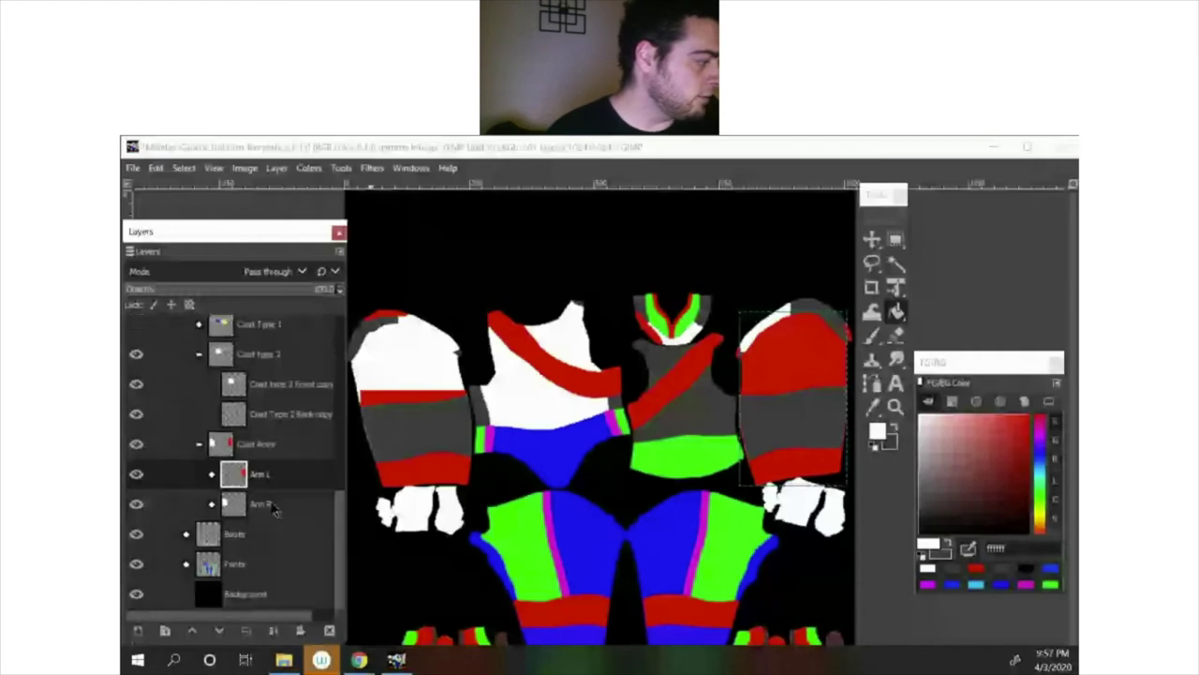
Step: Expand the Boots group and examine the boot, pants and arm areas of the template, toggling the Arm L group's visibility
{"action": "left_click", "coordinate": [187, 533]}
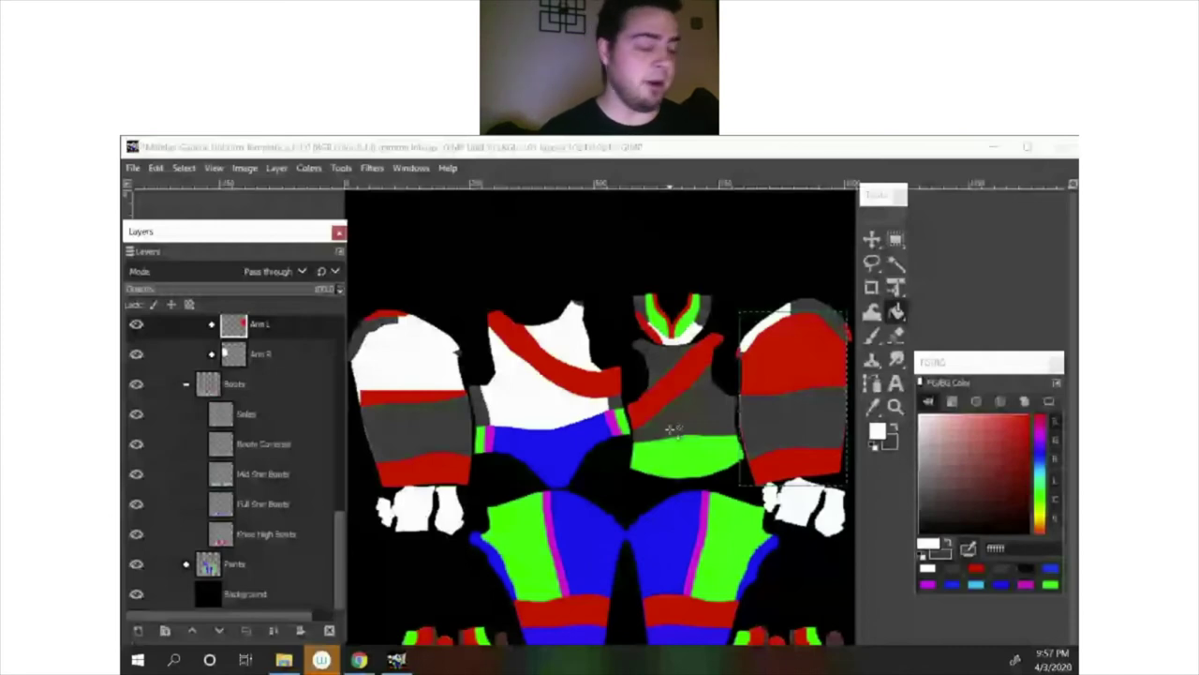
{"action": "scroll", "coordinate": [671, 429], "scroll_direction": "down", "scroll_amount": 3}
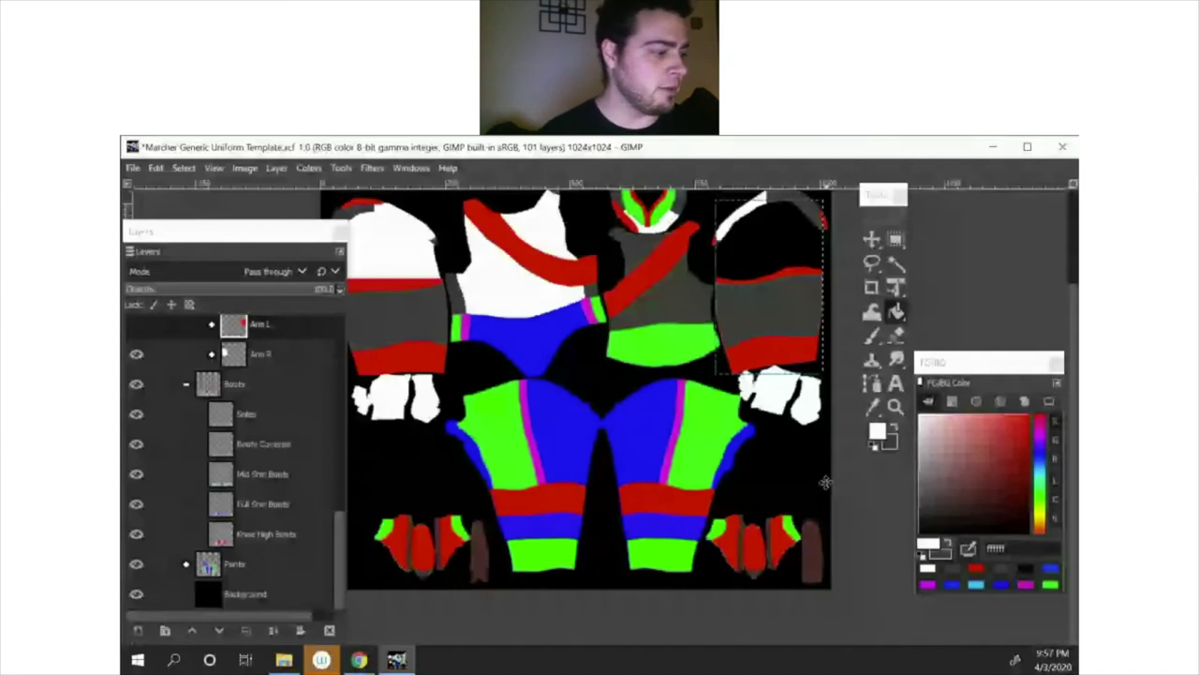
{"action": "left_click", "coordinate": [136, 323]}
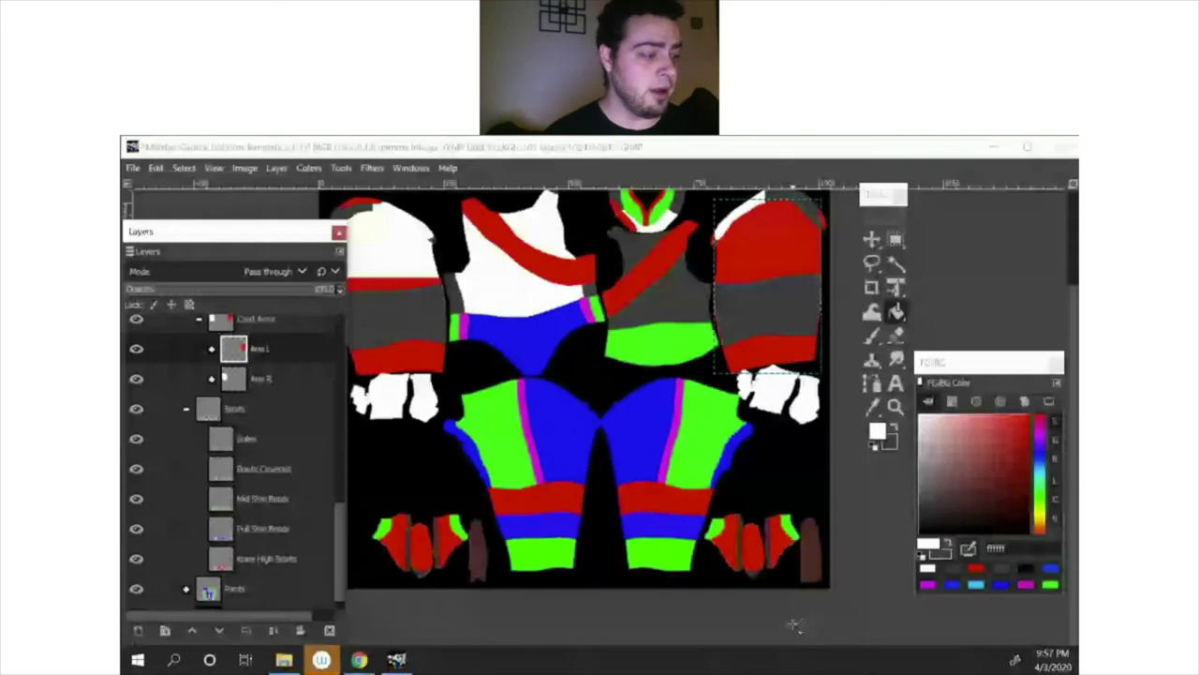
{"action": "left_click", "coordinate": [135, 348]}
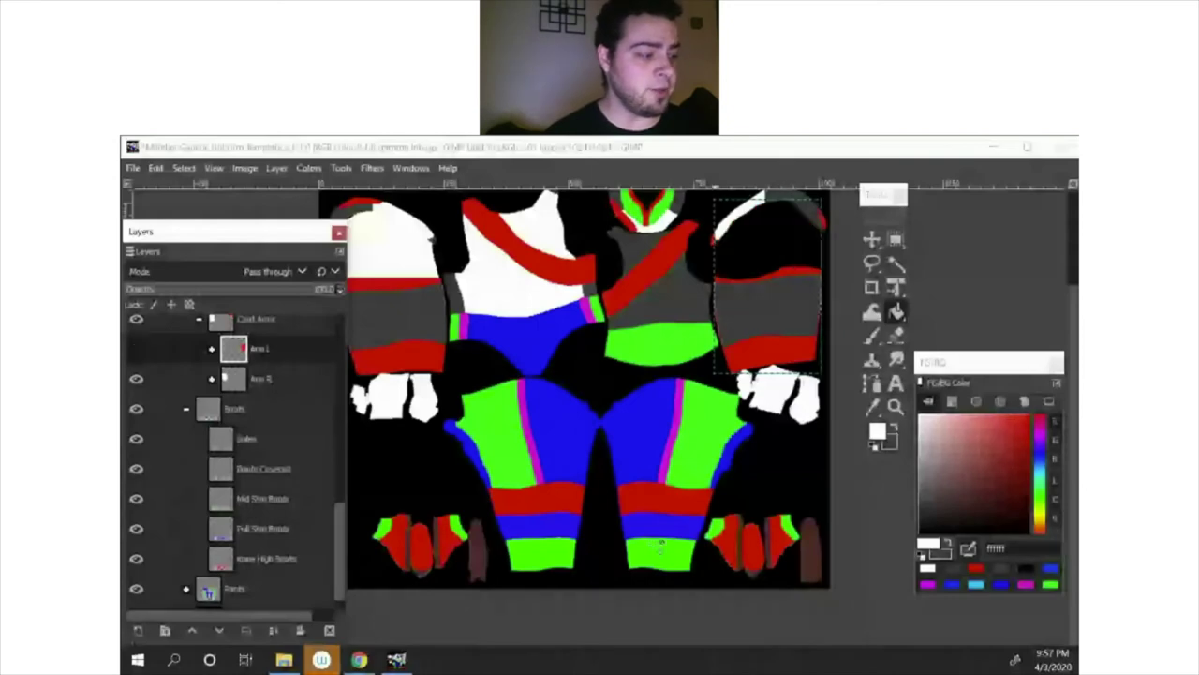
{"action": "left_click", "coordinate": [136, 347]}
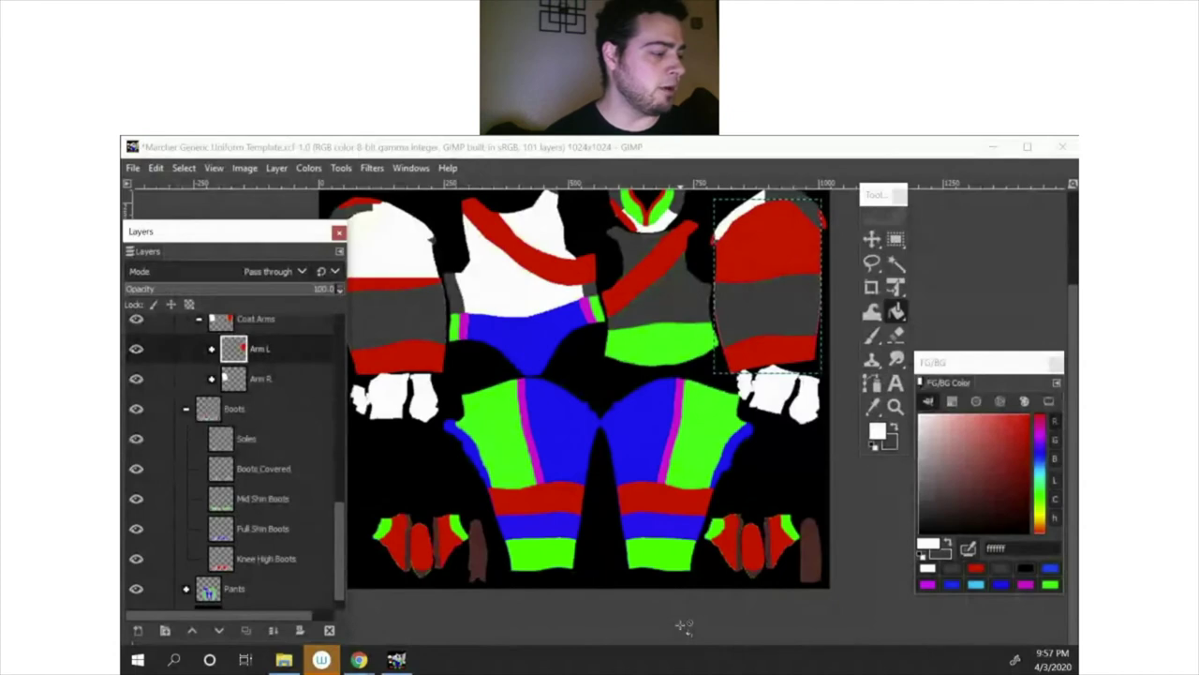
{"action": "left_click", "coordinate": [682, 626]}
{"action": "key", "text": "ctrl+z"}
{"action": "scroll", "coordinate": [656, 623], "scroll_direction": "up", "scroll_amount": 1}
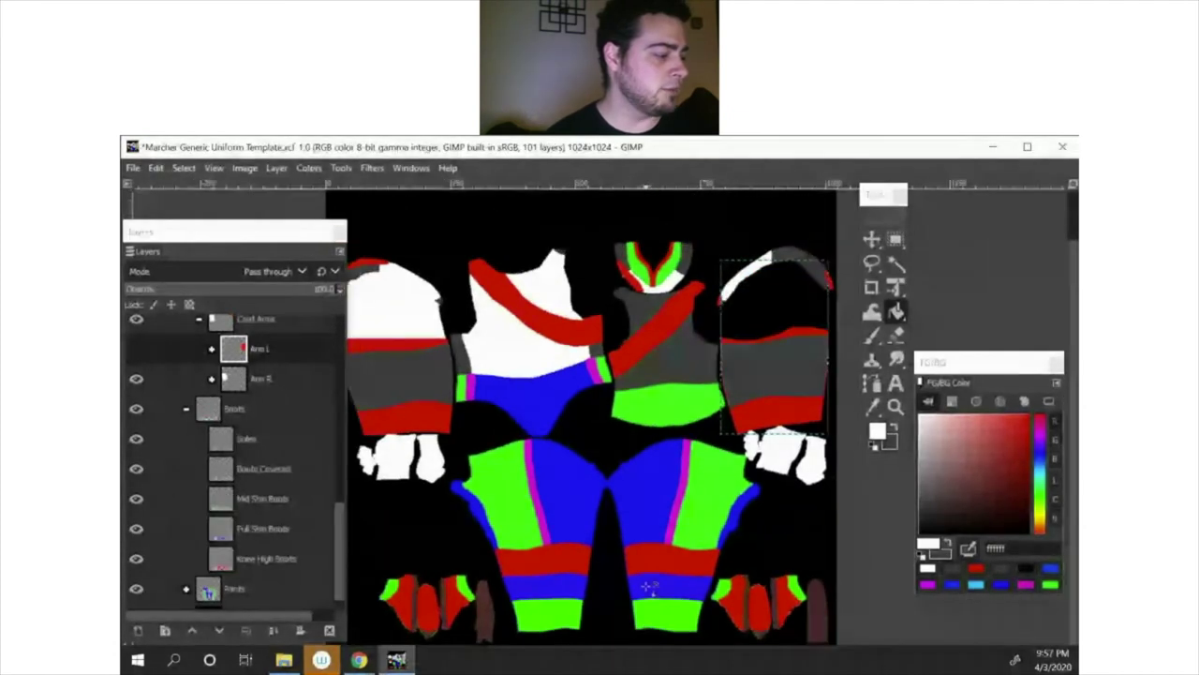
{"action": "scroll", "coordinate": [648, 518], "scroll_direction": "down", "scroll_amount": 1}
{"action": "scroll", "coordinate": [649, 518], "scroll_direction": "up", "scroll_amount": 1}
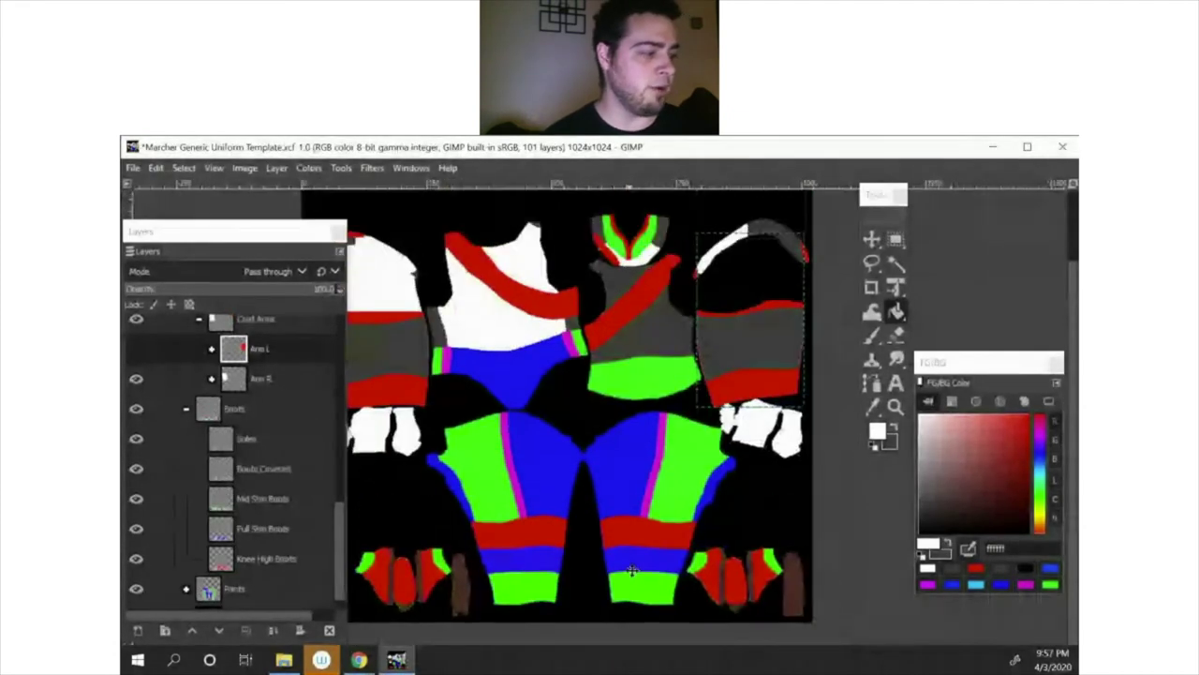
{"action": "scroll", "coordinate": [632, 571], "scroll_direction": "down", "scroll_amount": 1}
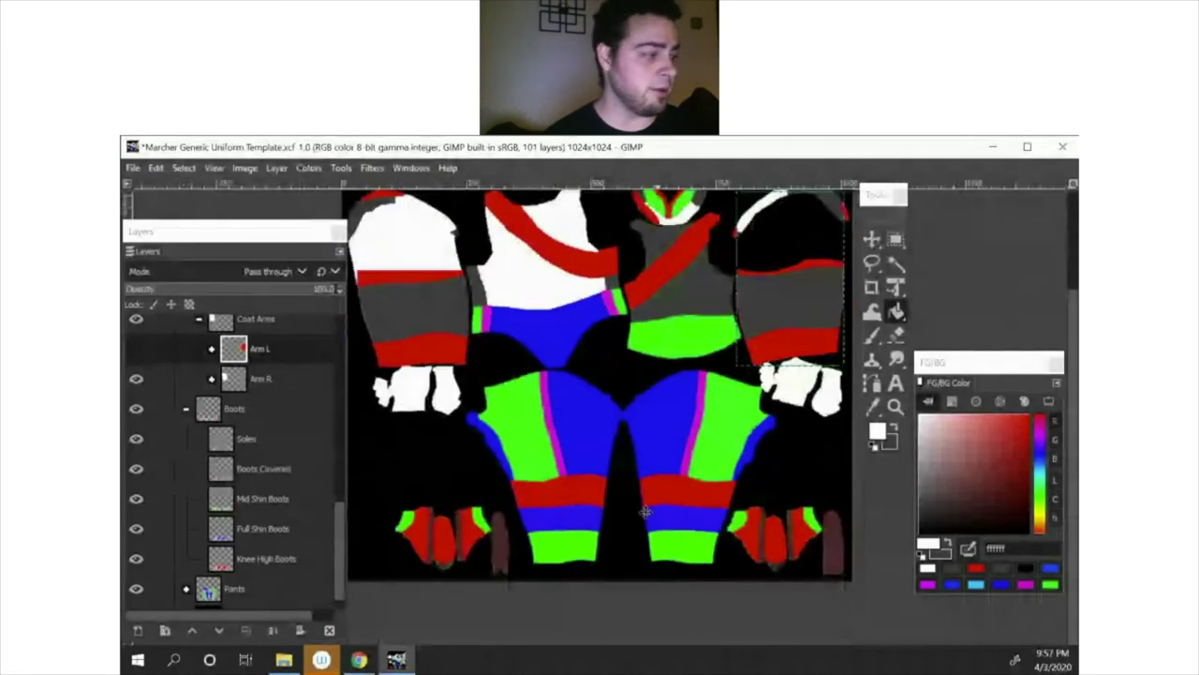
{"action": "left_click_drag", "start_coordinate": [645, 511], "coordinate": [606, 476]}
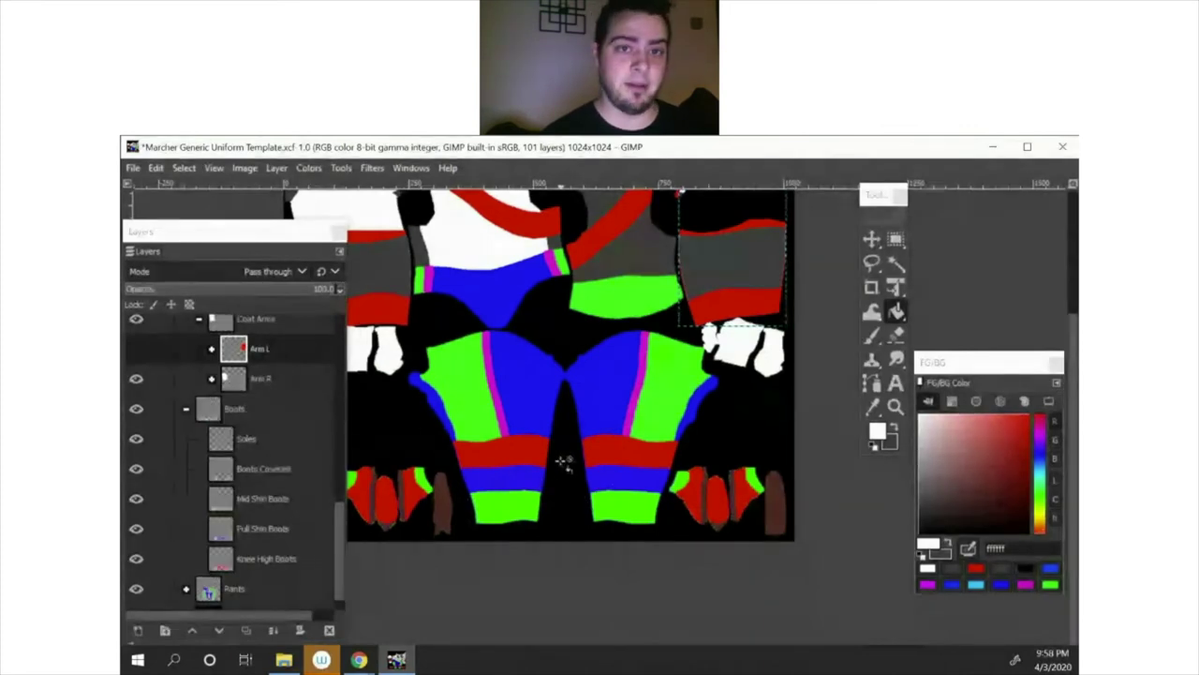
{"action": "left_click", "coordinate": [136, 350]}
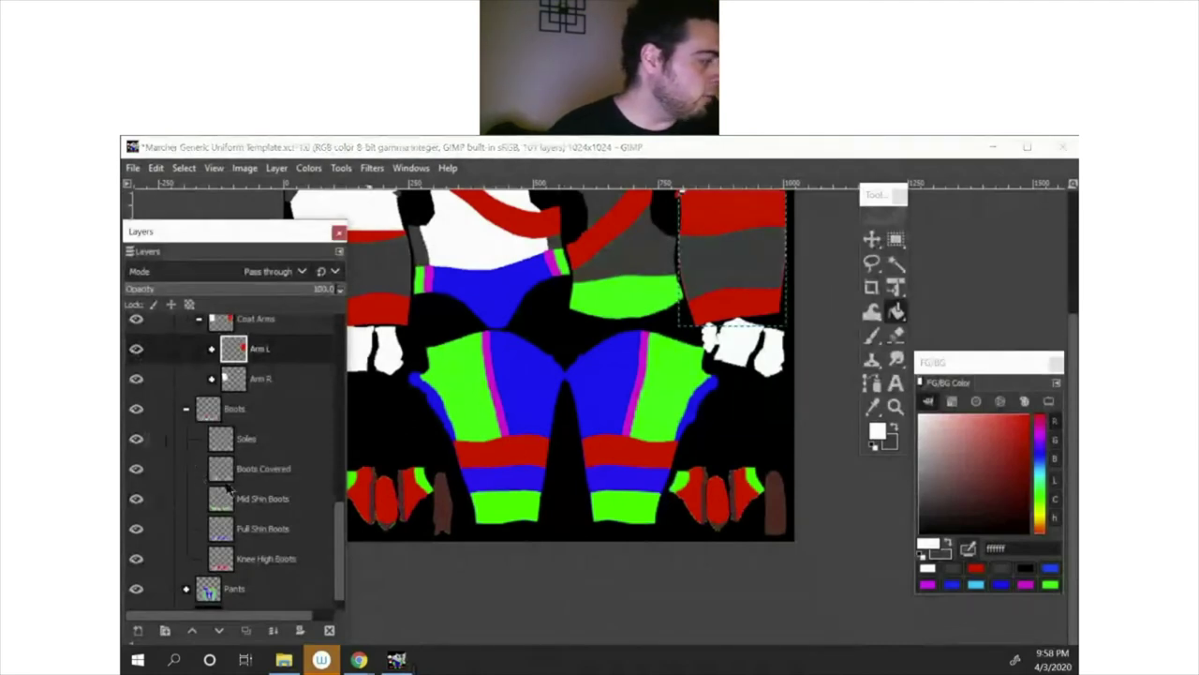
Step: Hide the Full Shin, Mid Shin and Boots Covered layers and fill the sole pieces on the Soles layer with black 000000
{"action": "left_click_drag", "start_coordinate": [136, 528], "coordinate": [145, 473]}
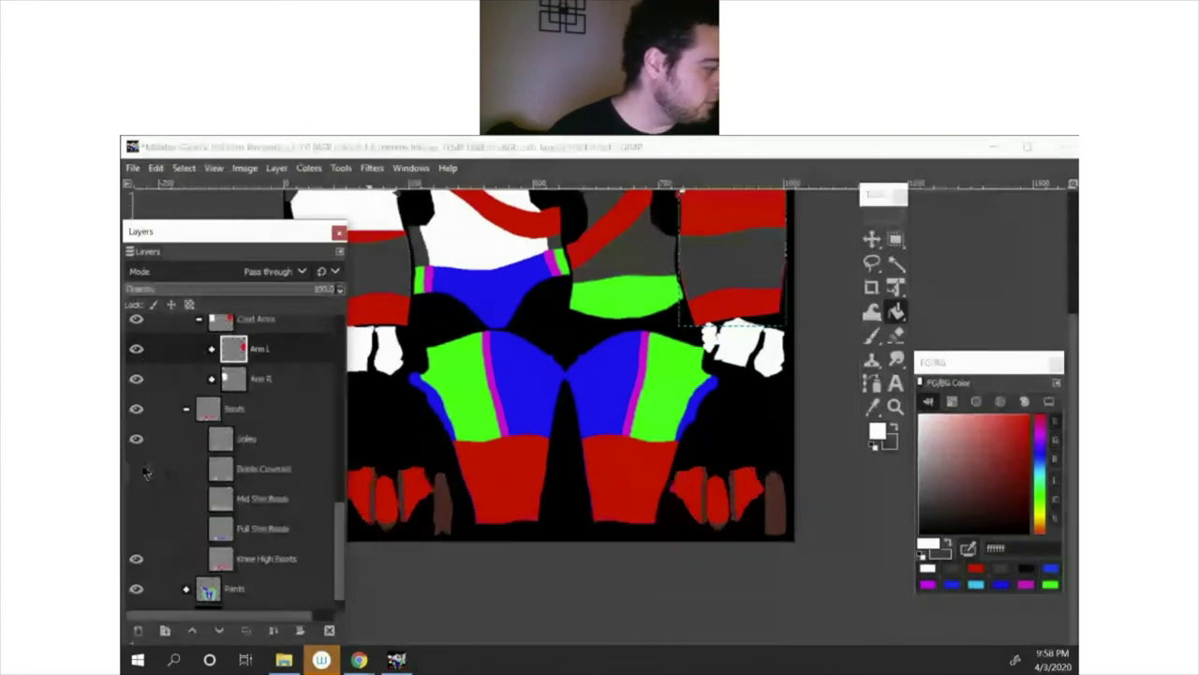
{"action": "left_click", "coordinate": [245, 439]}
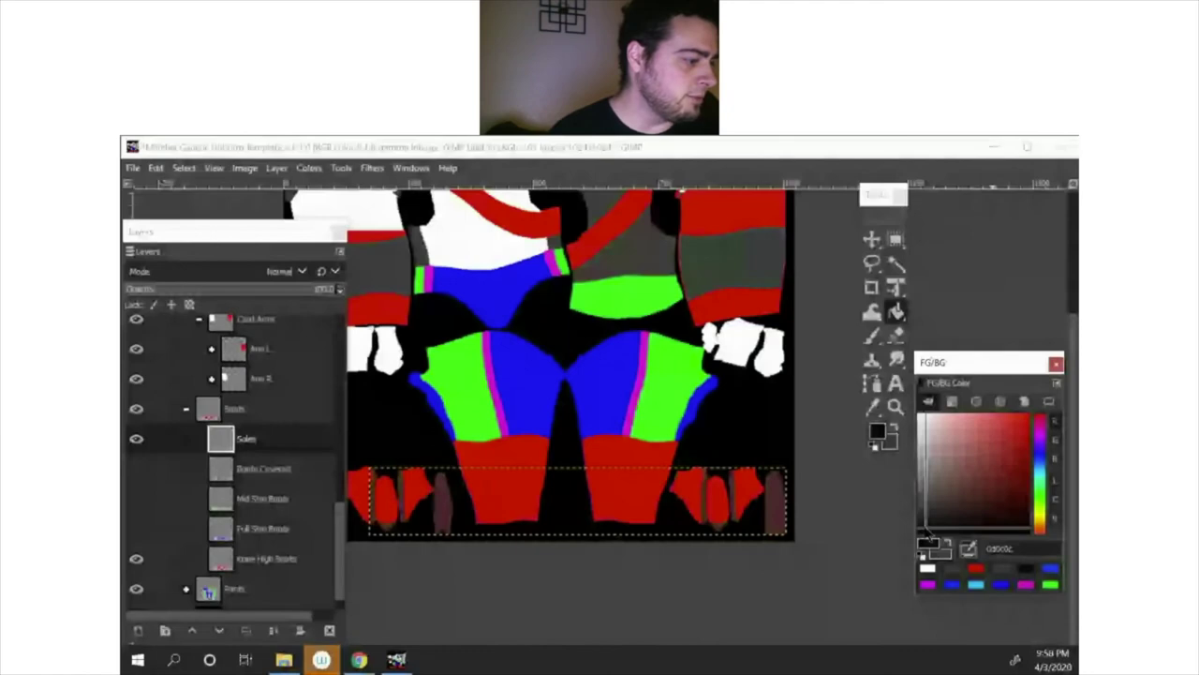
{"action": "left_click", "coordinate": [927, 532]}
{"action": "left_click", "coordinate": [774, 525]}
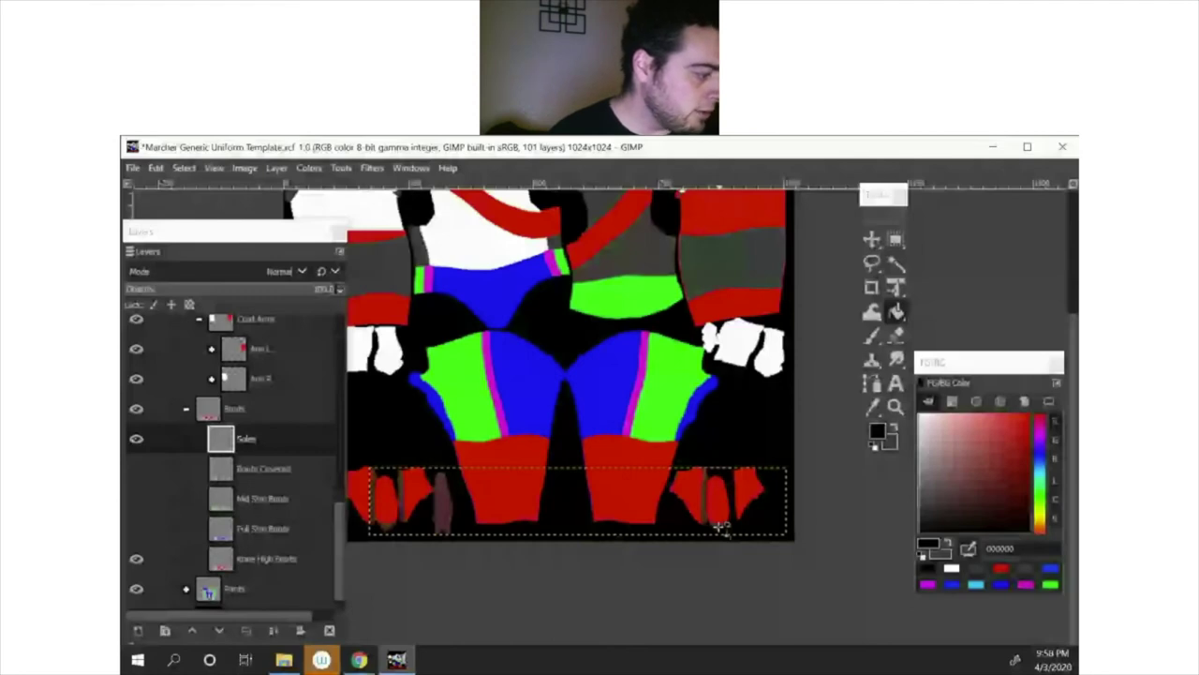
{"action": "left_click", "coordinate": [712, 506]}
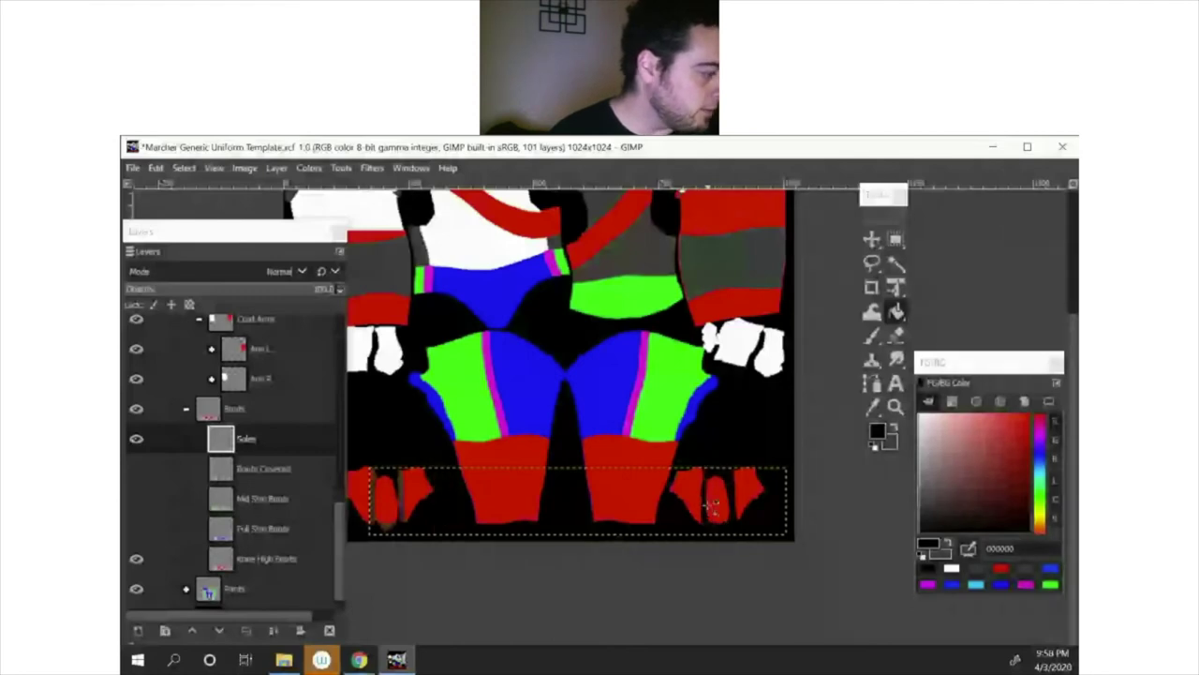
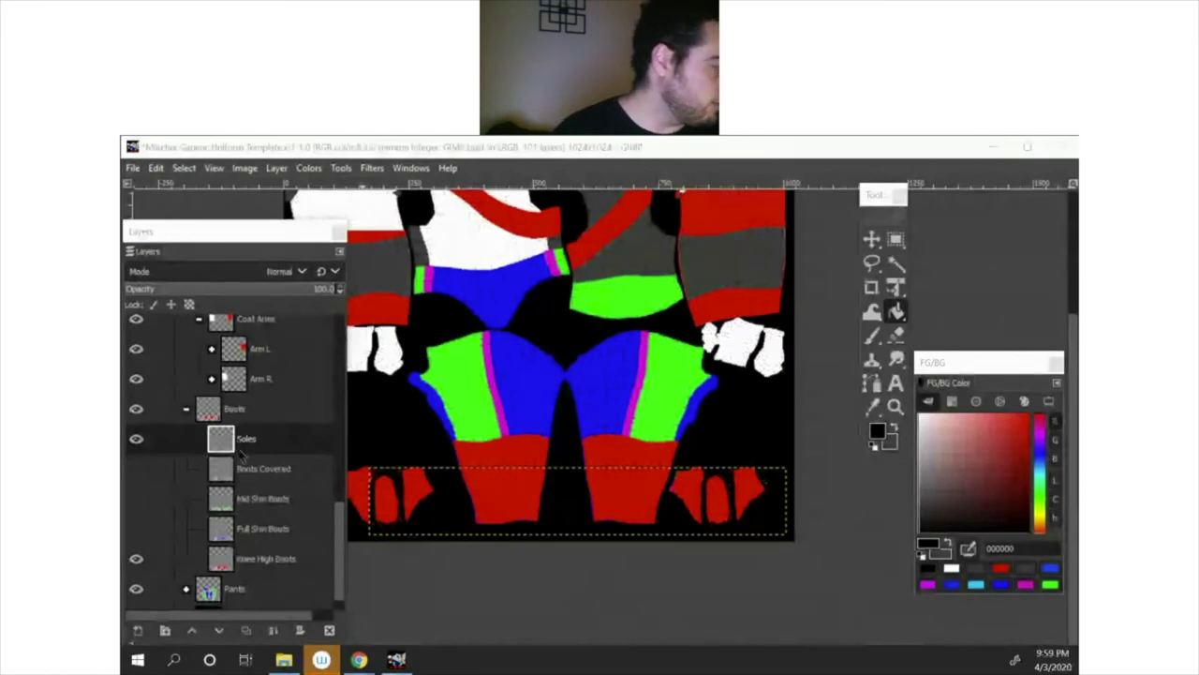
Step: Fill all red leg and foot pieces of the Knee High Boots layer with dark gray 3e3e3e
{"action": "left_click", "coordinate": [292, 559]}
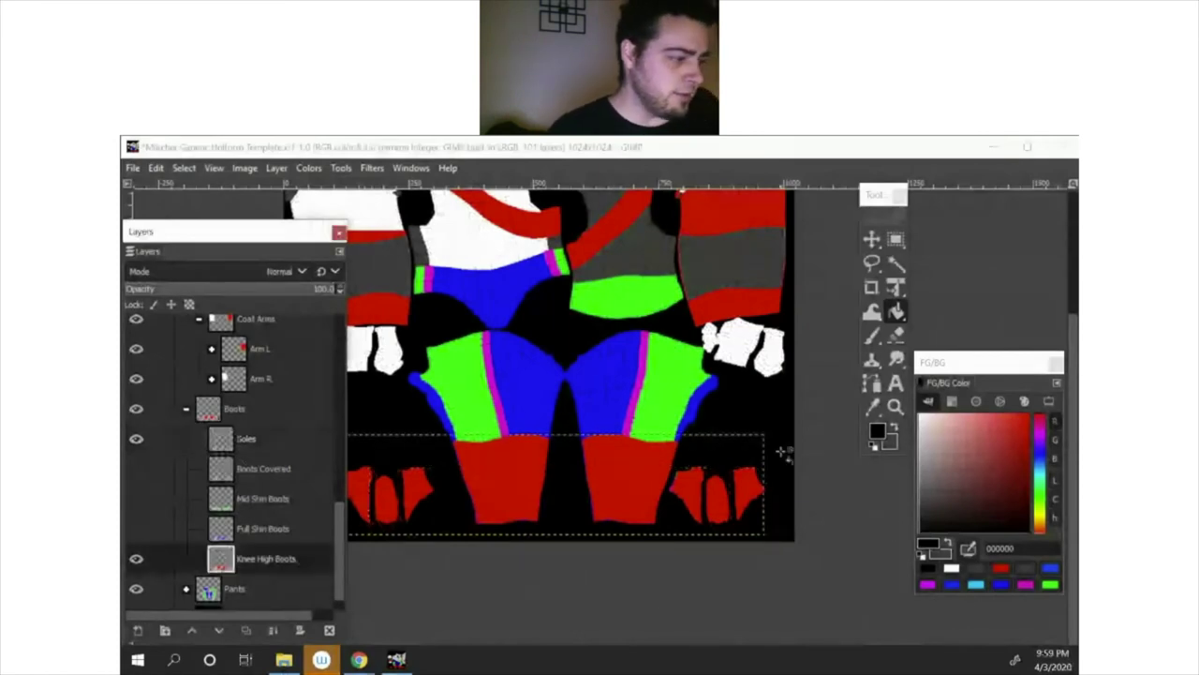
{"action": "left_click", "coordinate": [876, 442]}
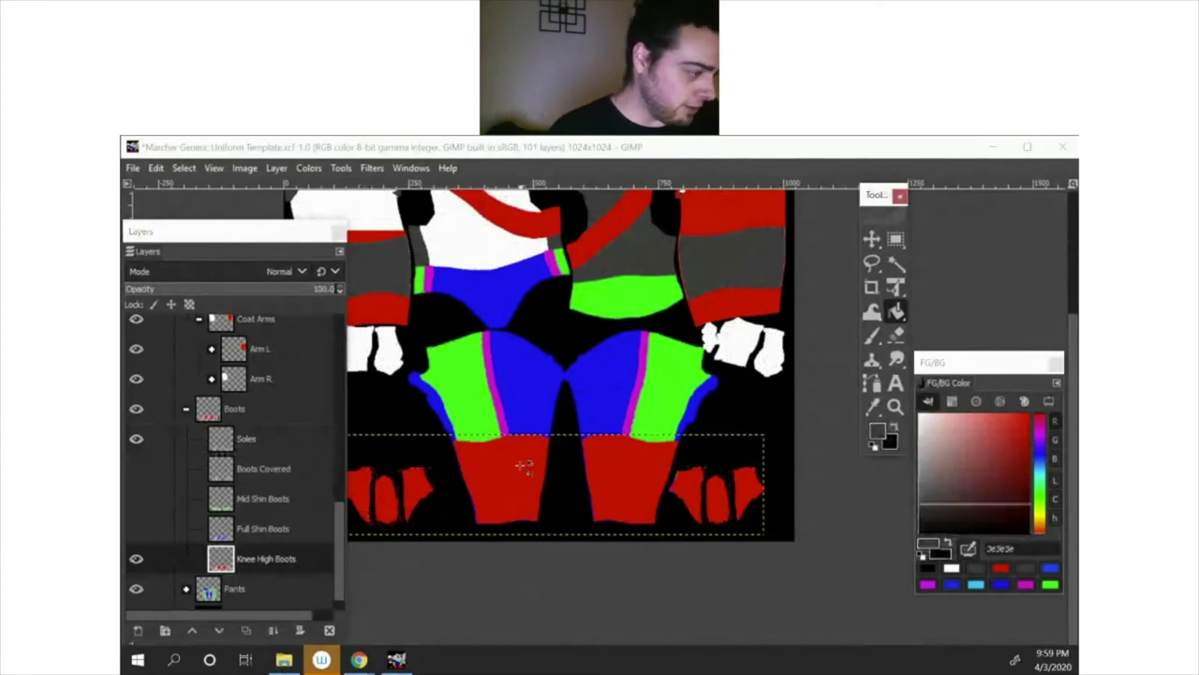
{"action": "left_click_drag", "start_coordinate": [525, 469], "coordinate": [730, 494]}
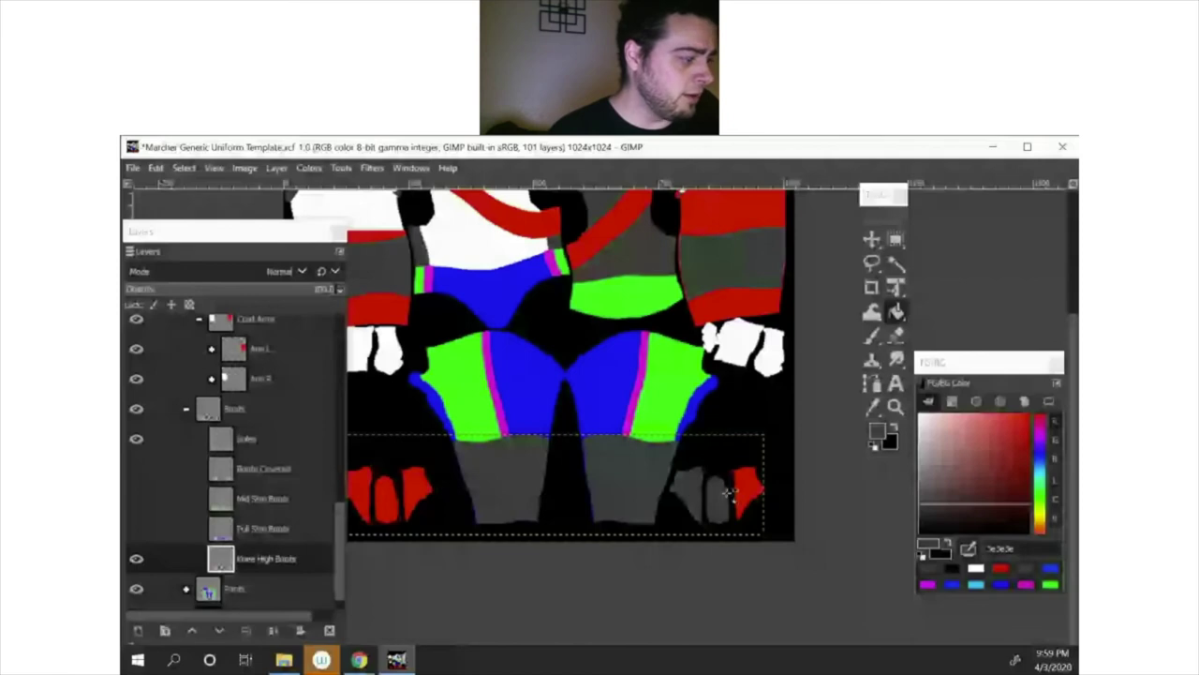
{"action": "left_click", "coordinate": [729, 494]}
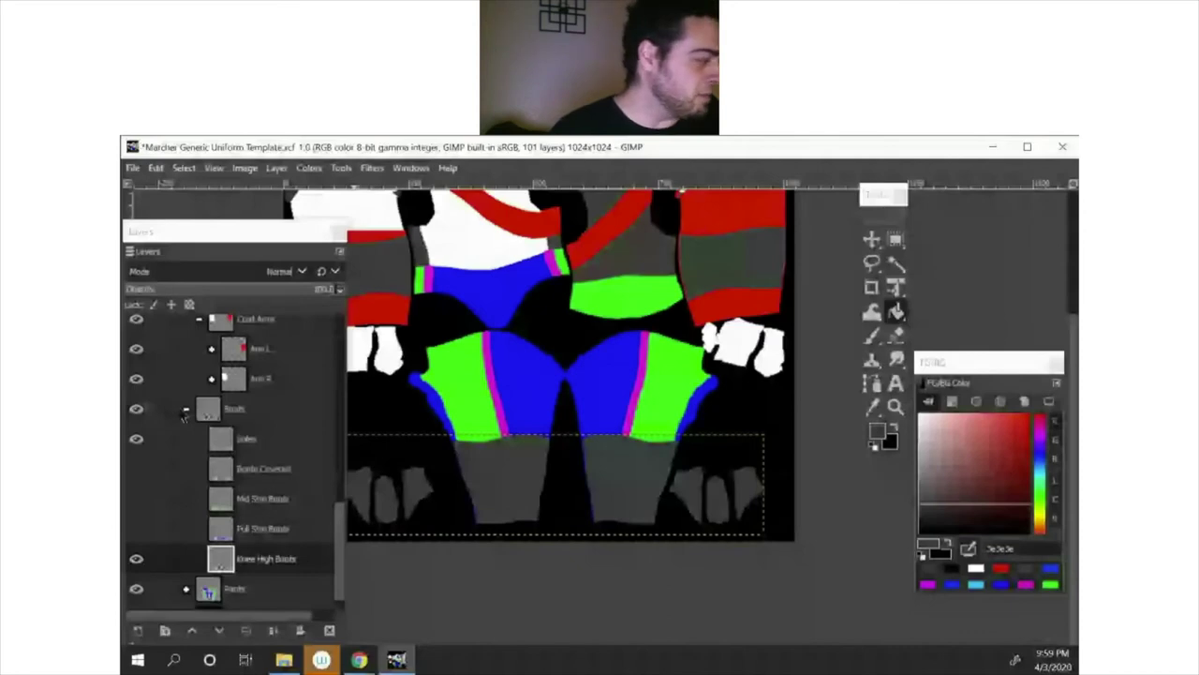
Step: In the Pants group, hide the front, back and side stripe layers and fill the pants on Pants all with black 000000
{"action": "left_click", "coordinate": [185, 408]}
{"action": "left_click", "coordinate": [185, 444]}
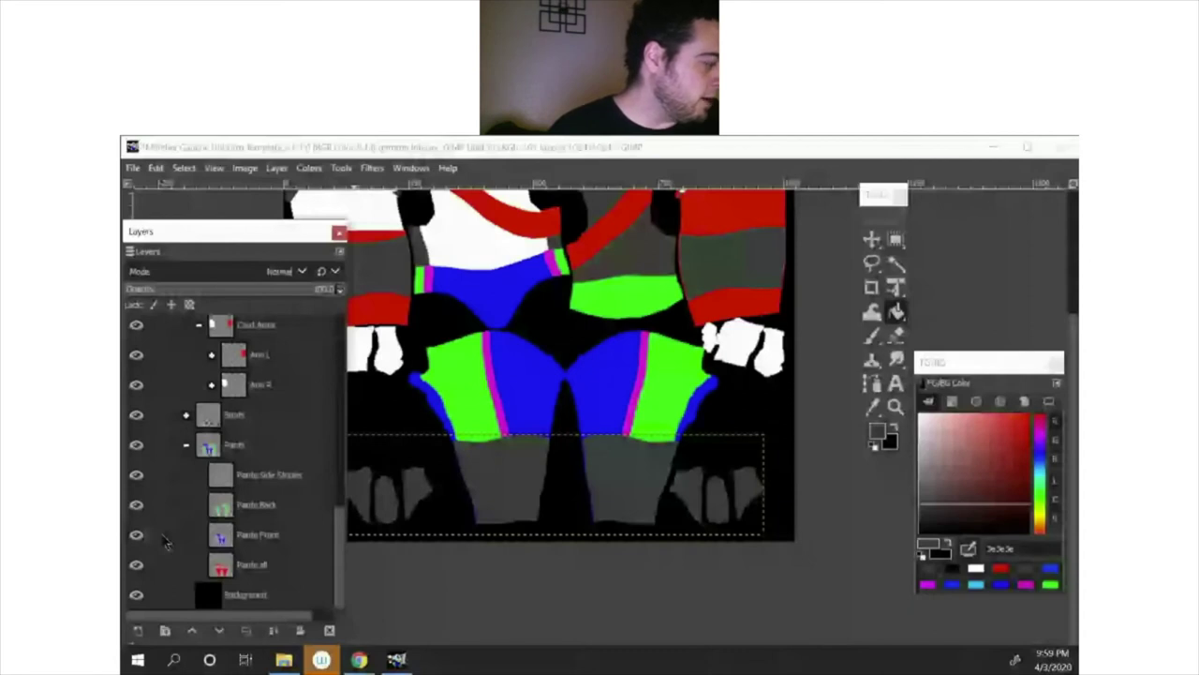
{"action": "left_click_drag", "start_coordinate": [136, 534], "coordinate": [136, 474]}
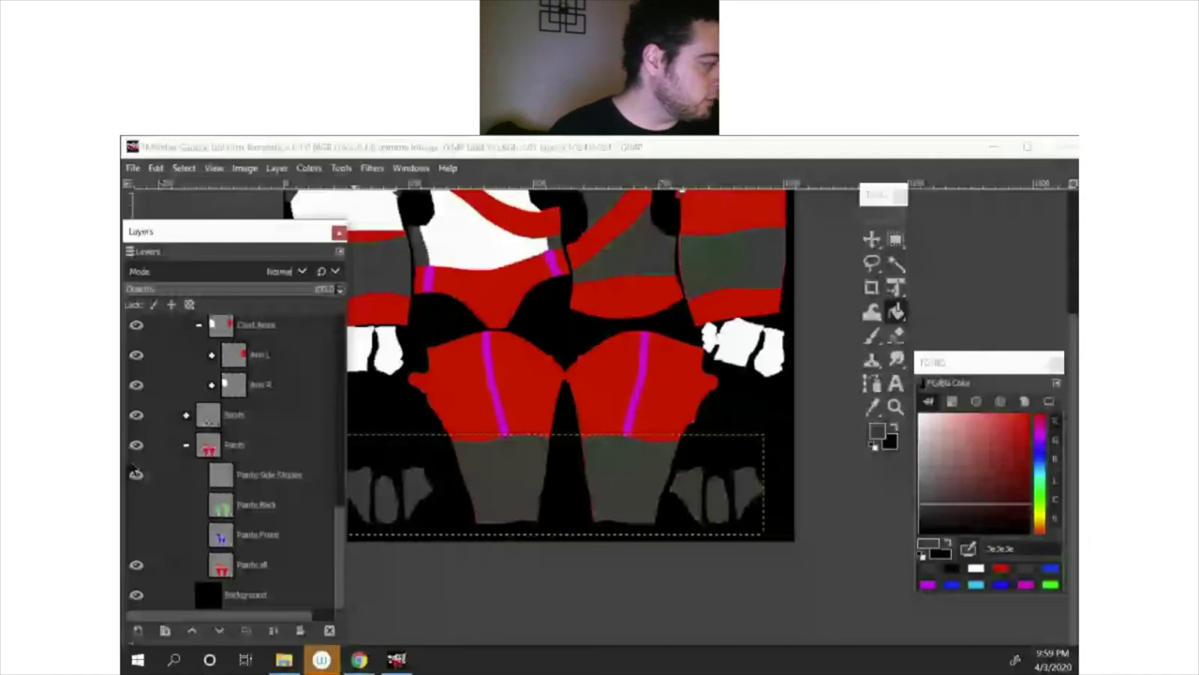
{"action": "left_click", "coordinate": [251, 564]}
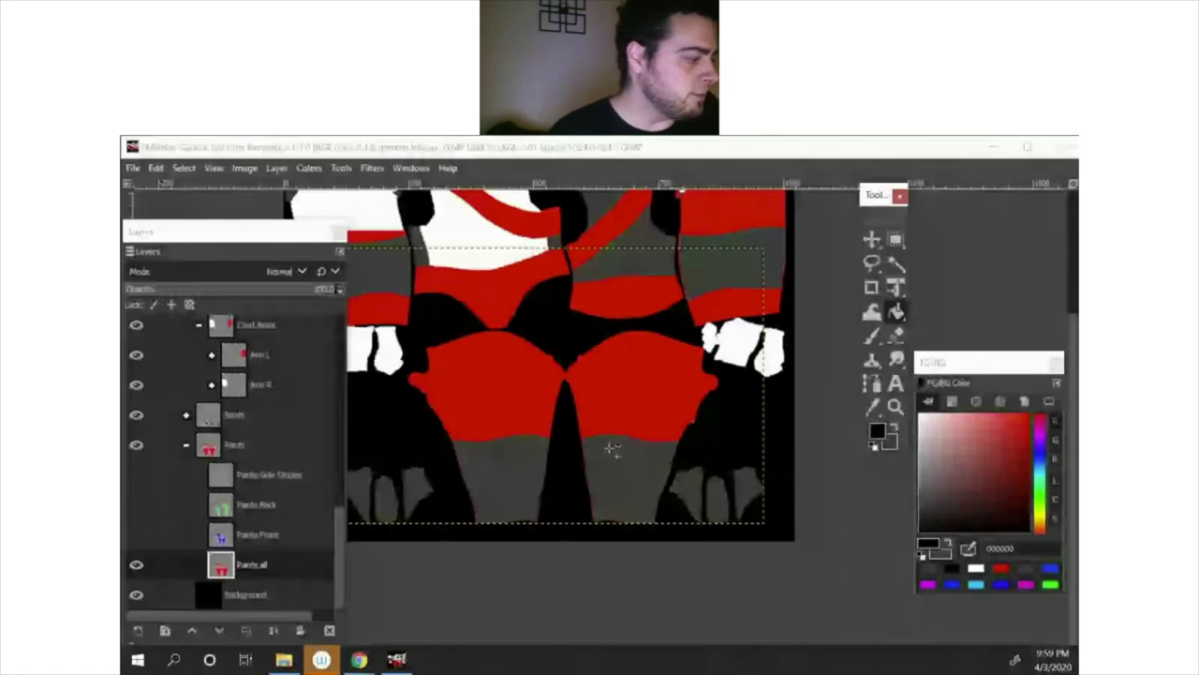
{"action": "left_click", "coordinate": [614, 375]}
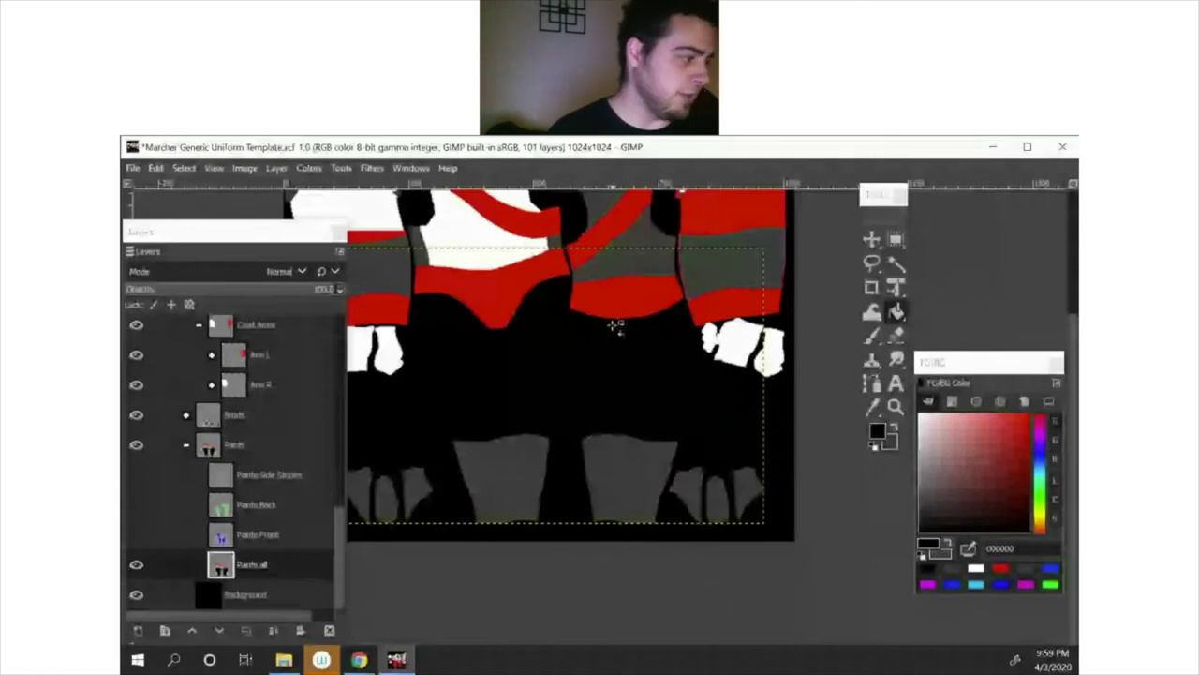
{"action": "scroll", "coordinate": [613, 325], "scroll_direction": "up", "scroll_amount": 3}
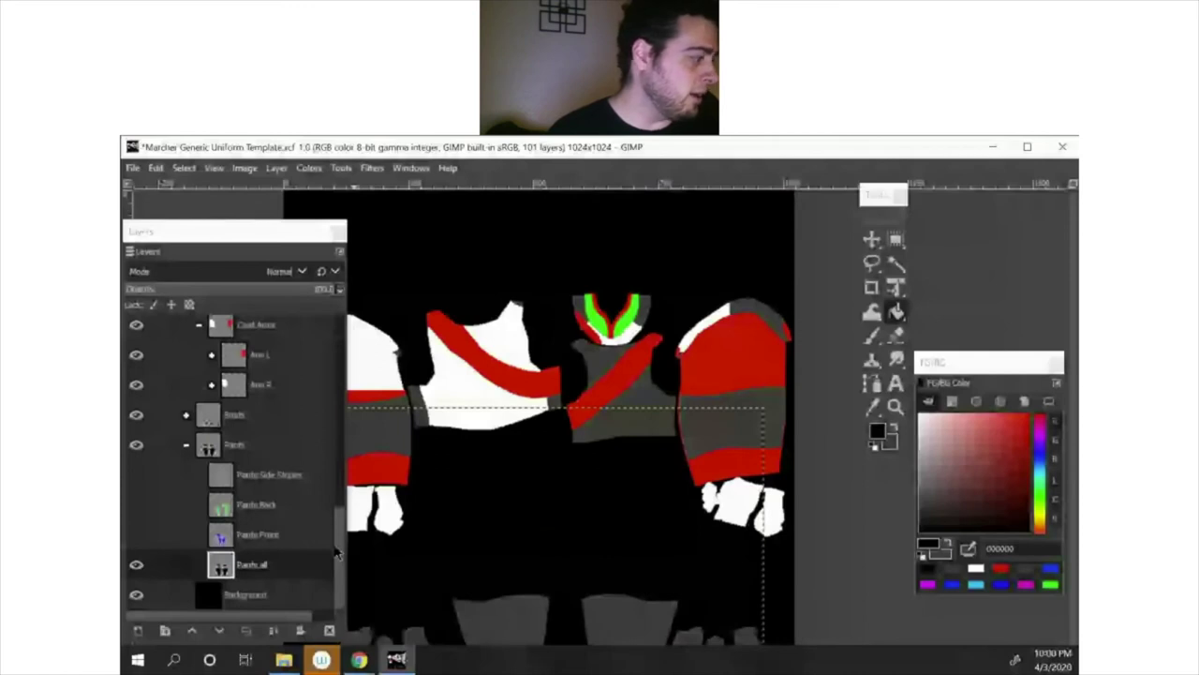
Step: Expand the Collar #1 group inside Coat and fill the red collar edging on the Collar Rim layer with black 000000
{"action": "left_click_drag", "start_coordinate": [336, 555], "coordinate": [186, 325]}
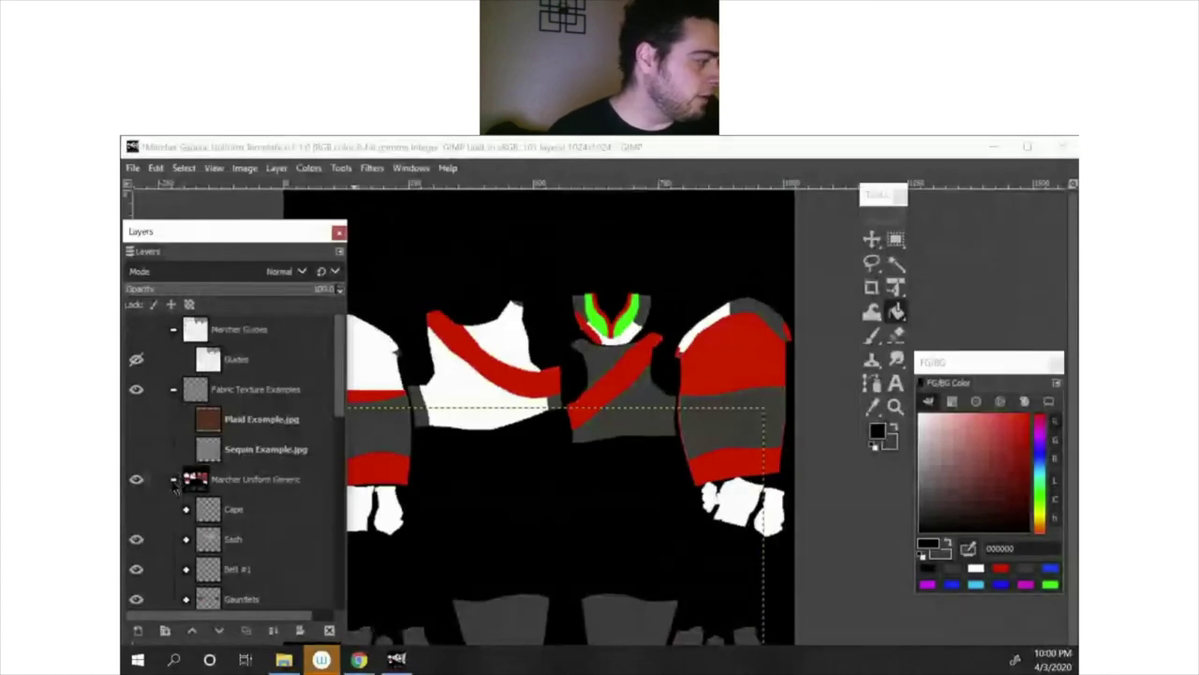
{"action": "scroll", "coordinate": [174, 482], "scroll_direction": "down", "scroll_amount": 5}
{"action": "scroll", "coordinate": [183, 439], "scroll_direction": "down", "scroll_amount": 5}
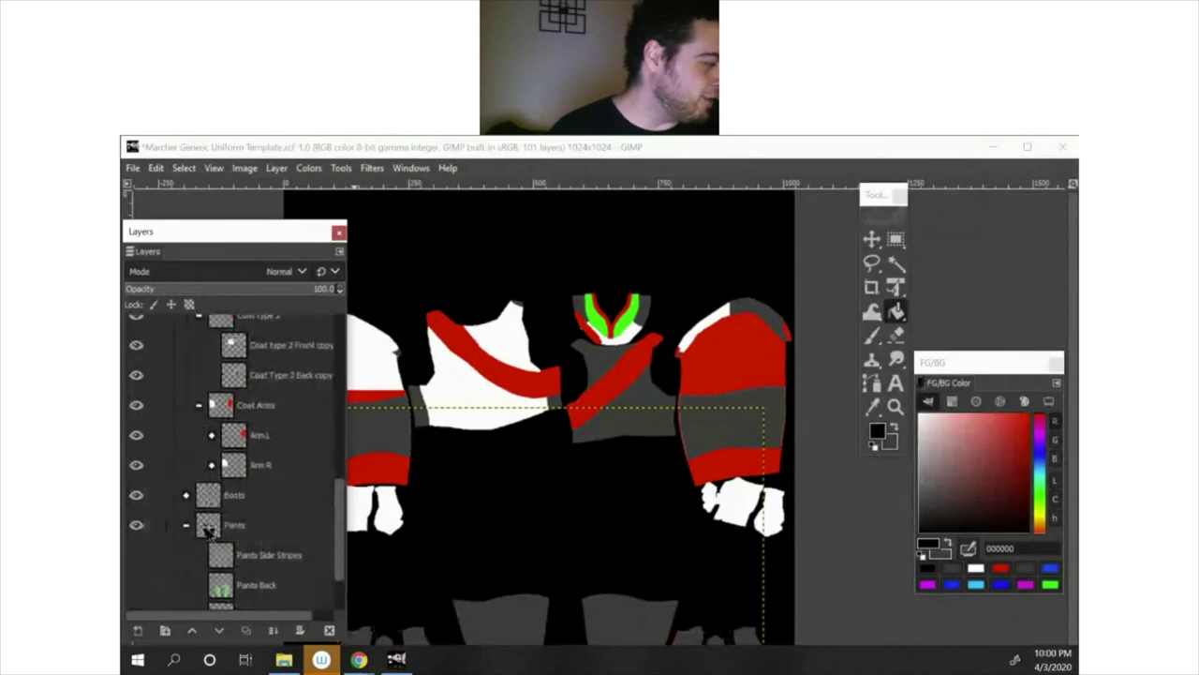
{"action": "scroll", "coordinate": [208, 487], "scroll_direction": "up", "scroll_amount": 5}
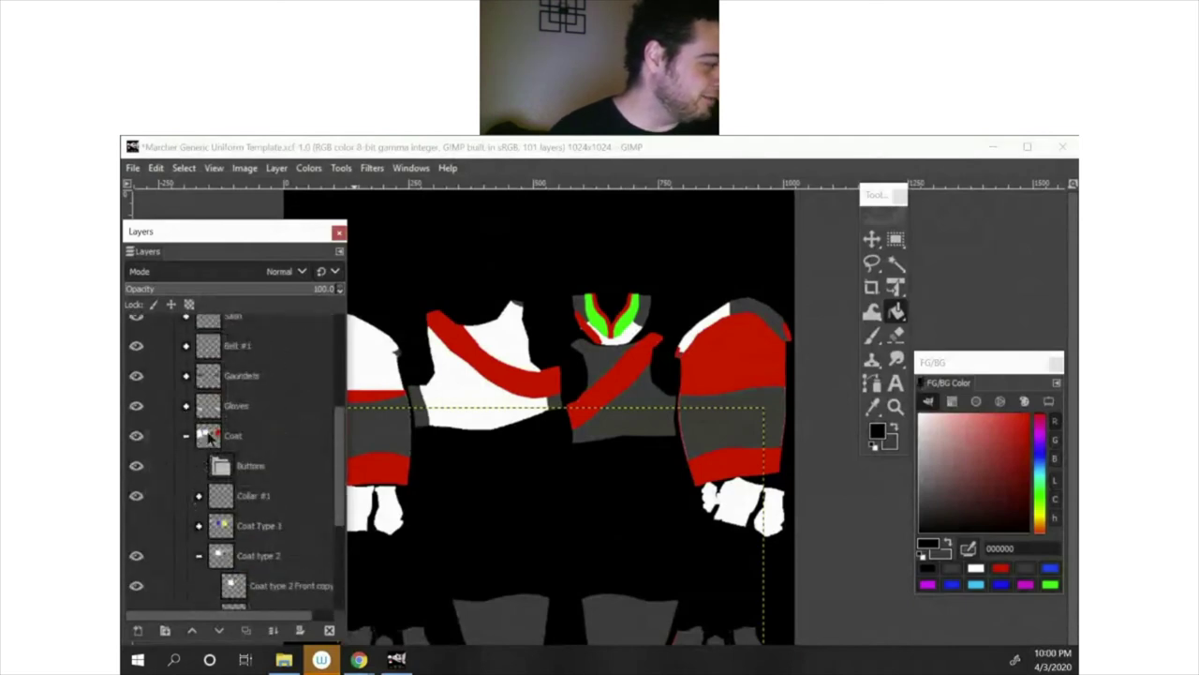
{"action": "scroll", "coordinate": [199, 513], "scroll_direction": "down", "scroll_amount": 1}
{"action": "scroll", "coordinate": [199, 514], "scroll_direction": "down", "scroll_amount": 1}
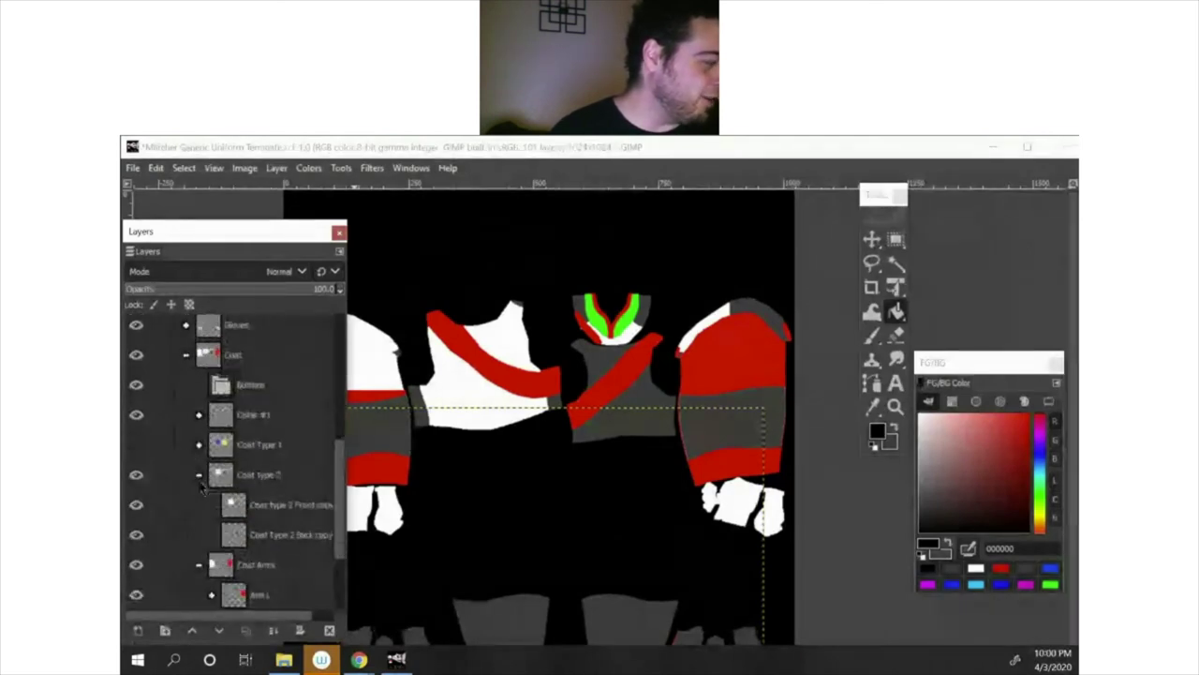
{"action": "left_click", "coordinate": [199, 414]}
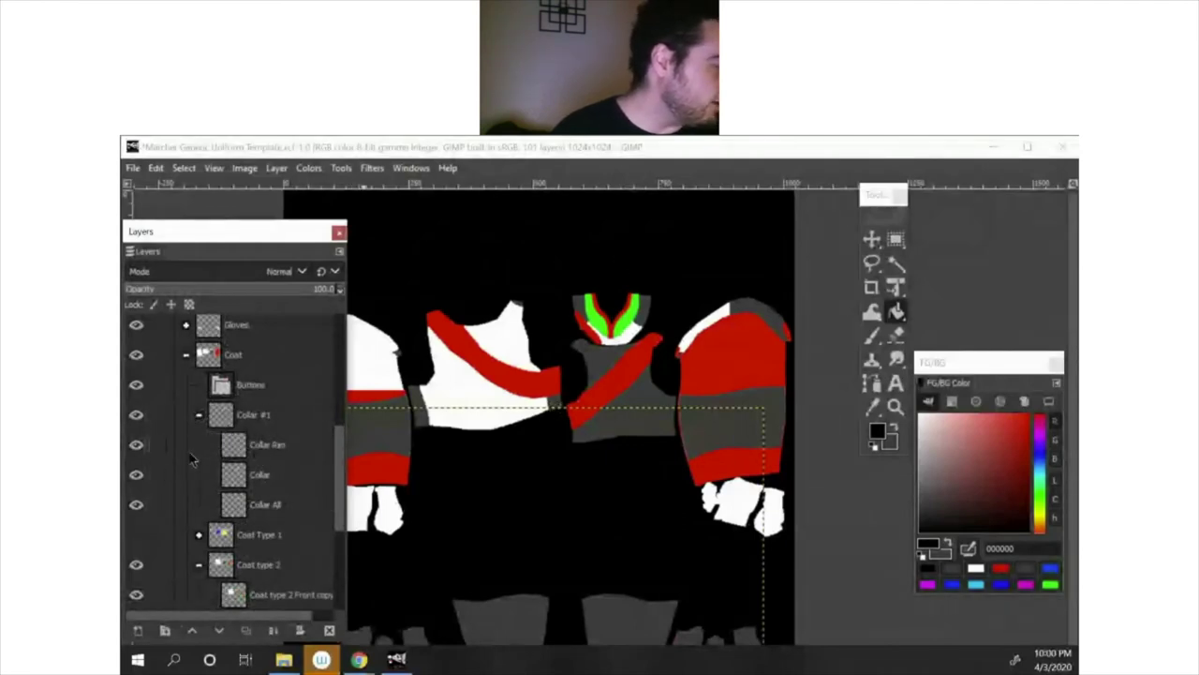
{"action": "left_click", "coordinate": [229, 446], "text": "alt"}
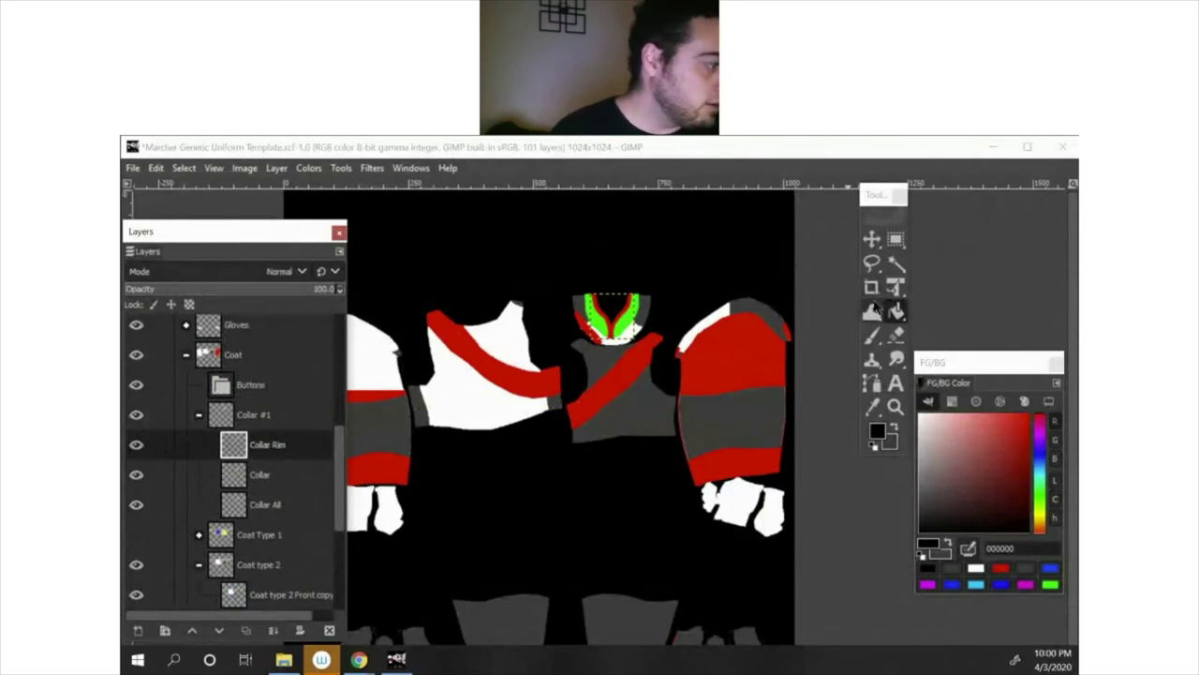
{"action": "left_click", "coordinate": [614, 328]}
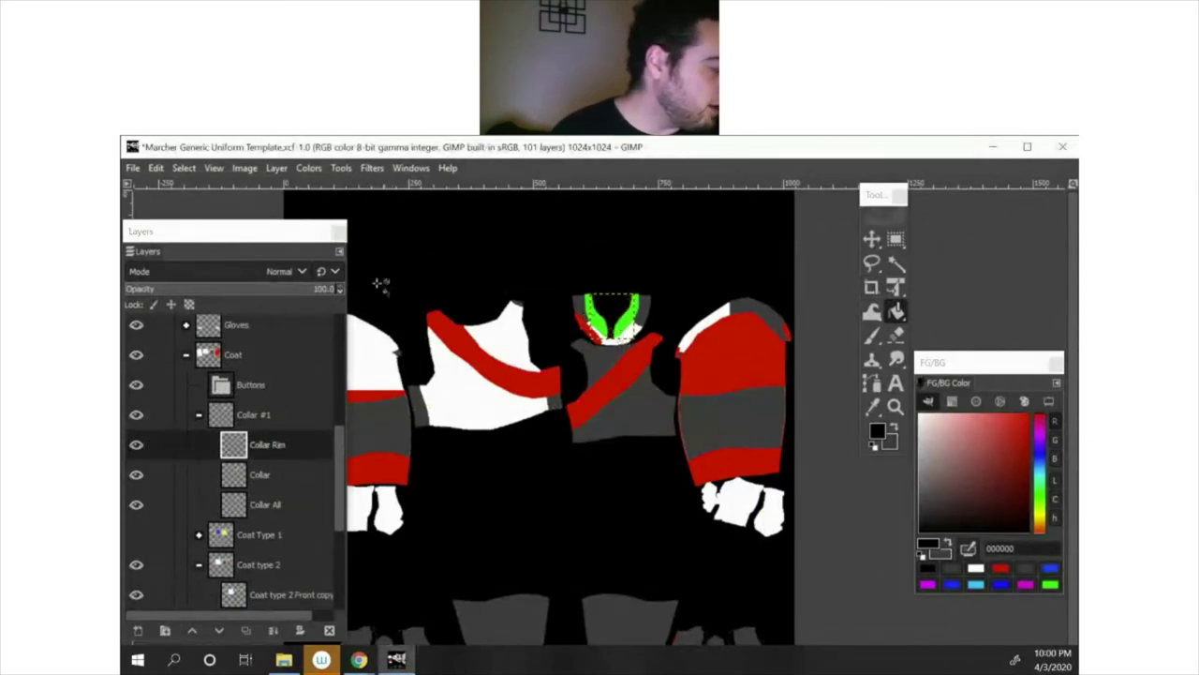
Step: Sample the red from the coat sleeve and fill both green collar pieces on the Collar layer with it
{"action": "left_click", "coordinate": [257, 478]}
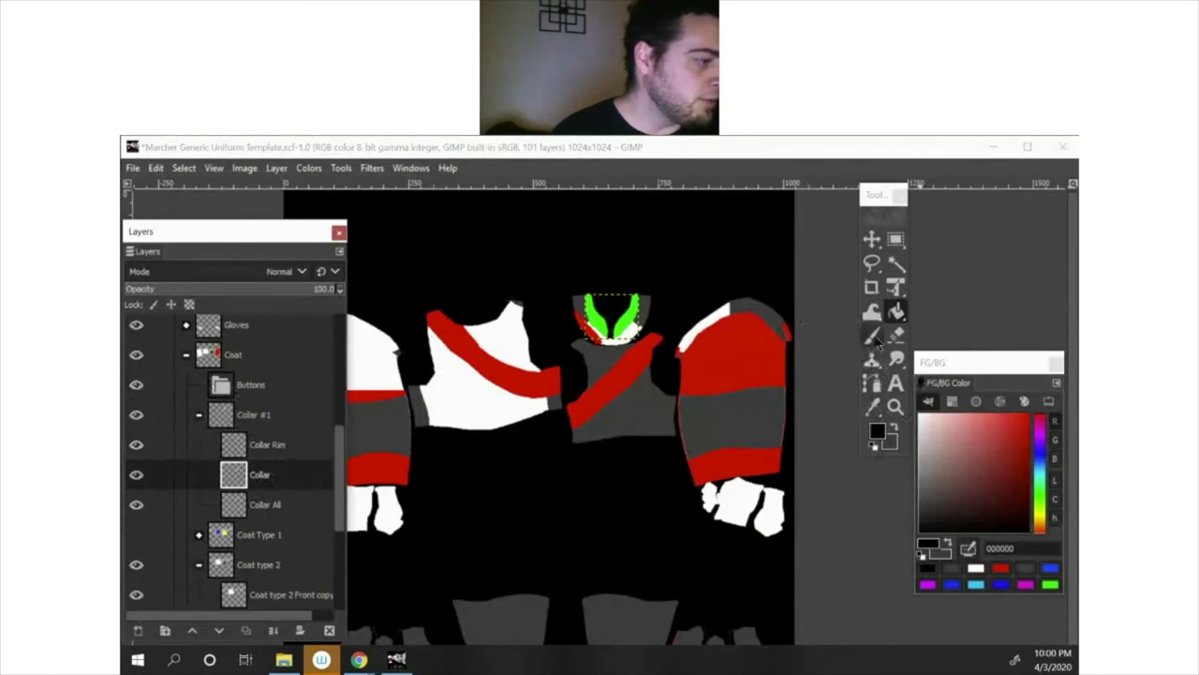
{"action": "left_click", "coordinate": [873, 405]}
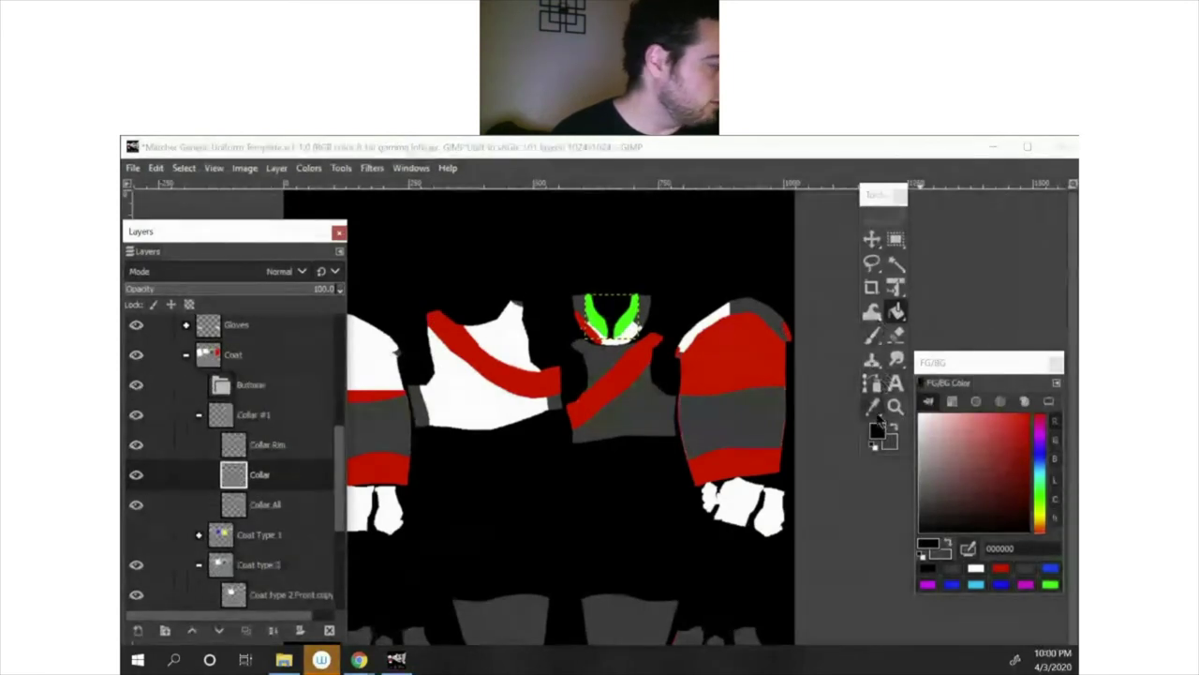
{"action": "left_click", "coordinate": [207, 357]}
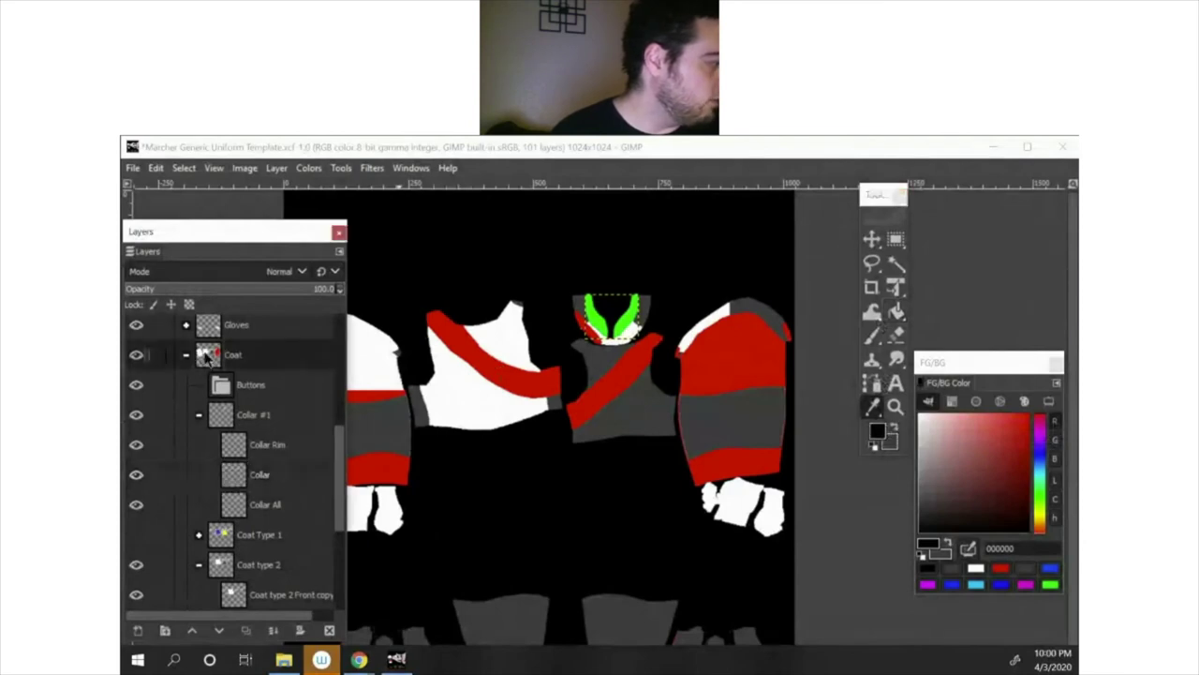
{"action": "left_click", "coordinate": [732, 347]}
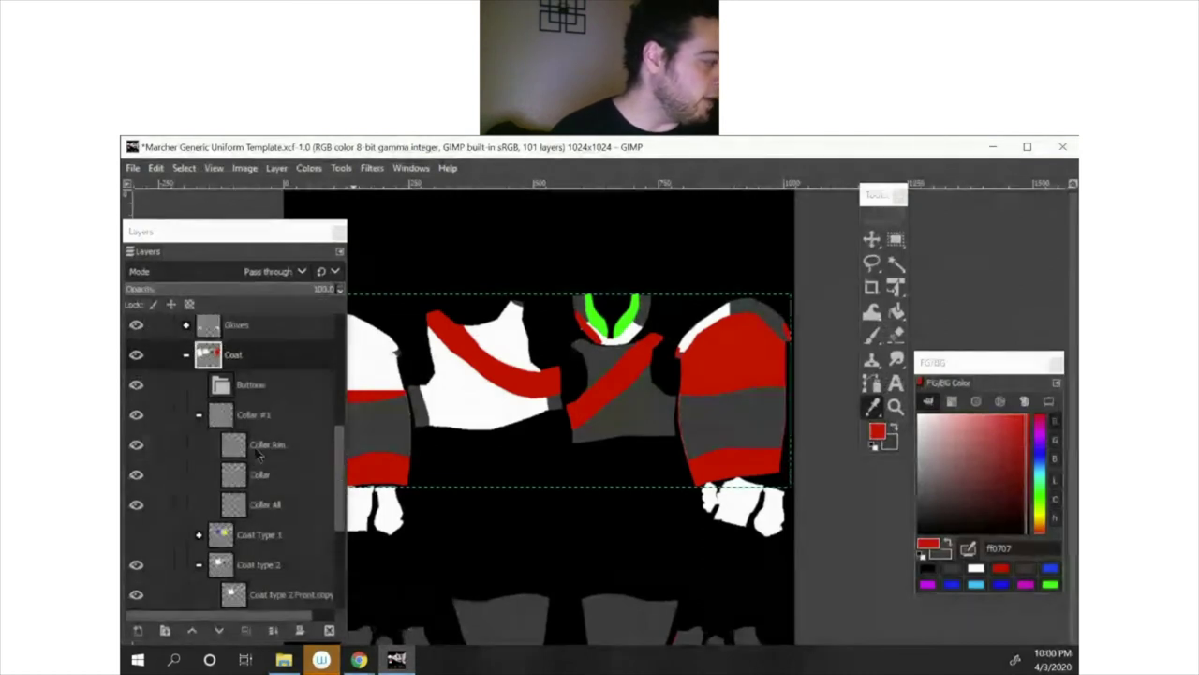
{"action": "left_click", "coordinate": [235, 475], "text": "alt"}
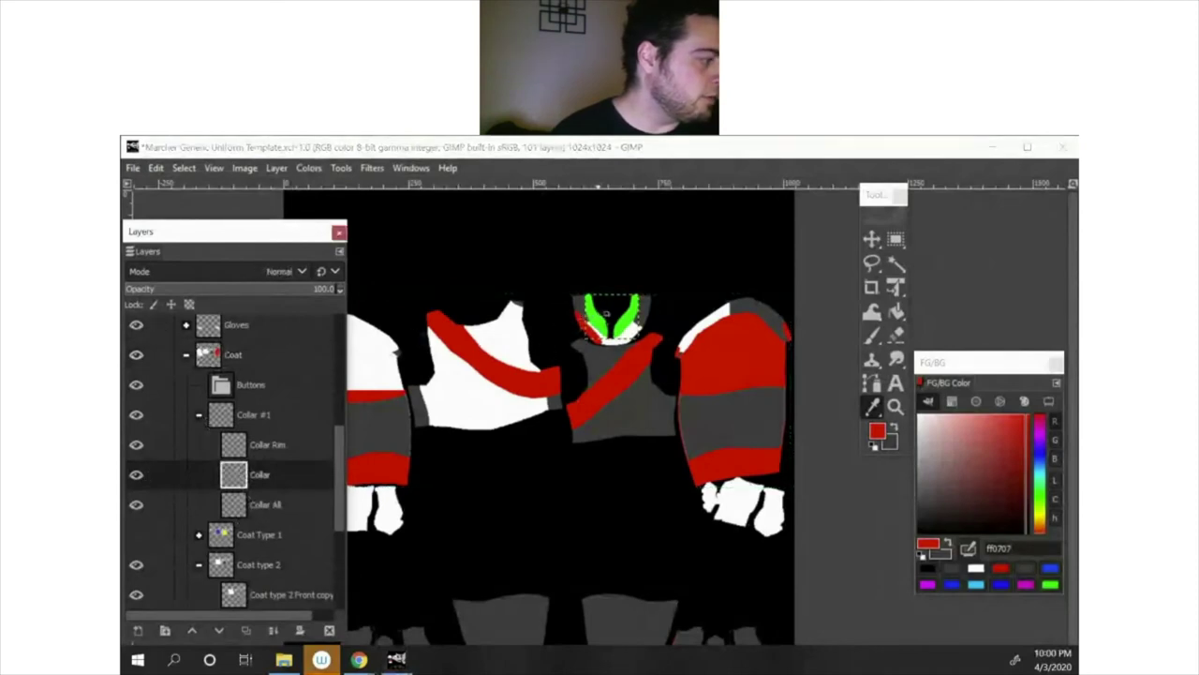
{"action": "left_click", "coordinate": [896, 312]}
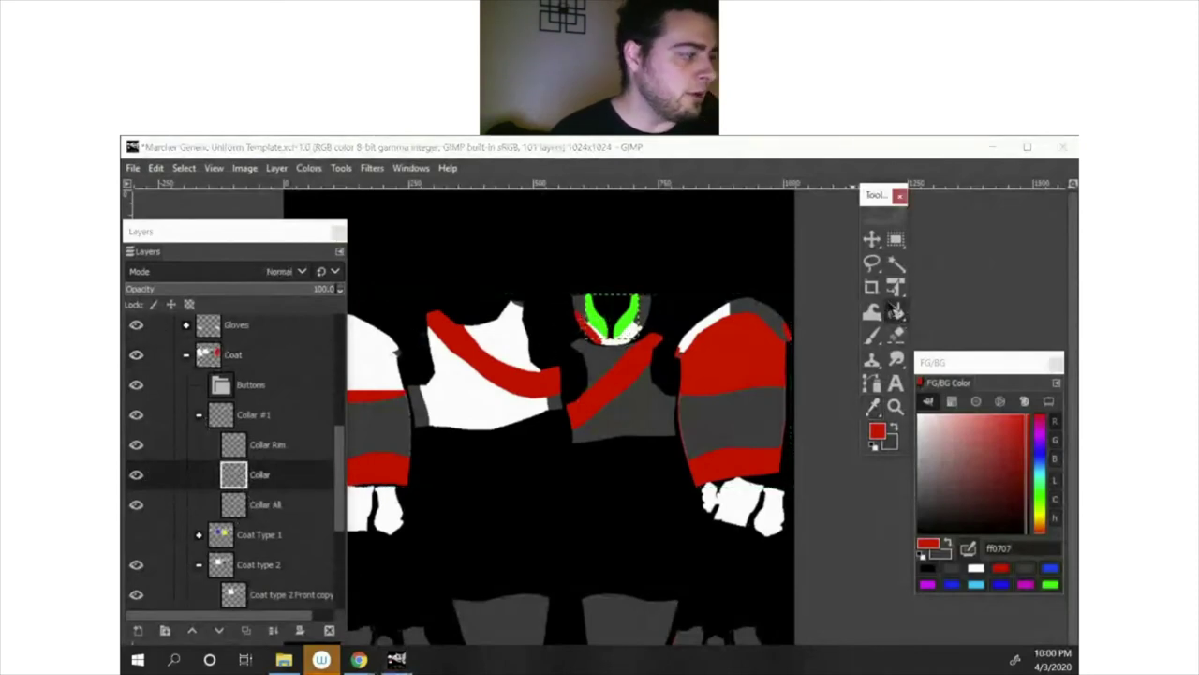
{"action": "left_click", "coordinate": [601, 320]}
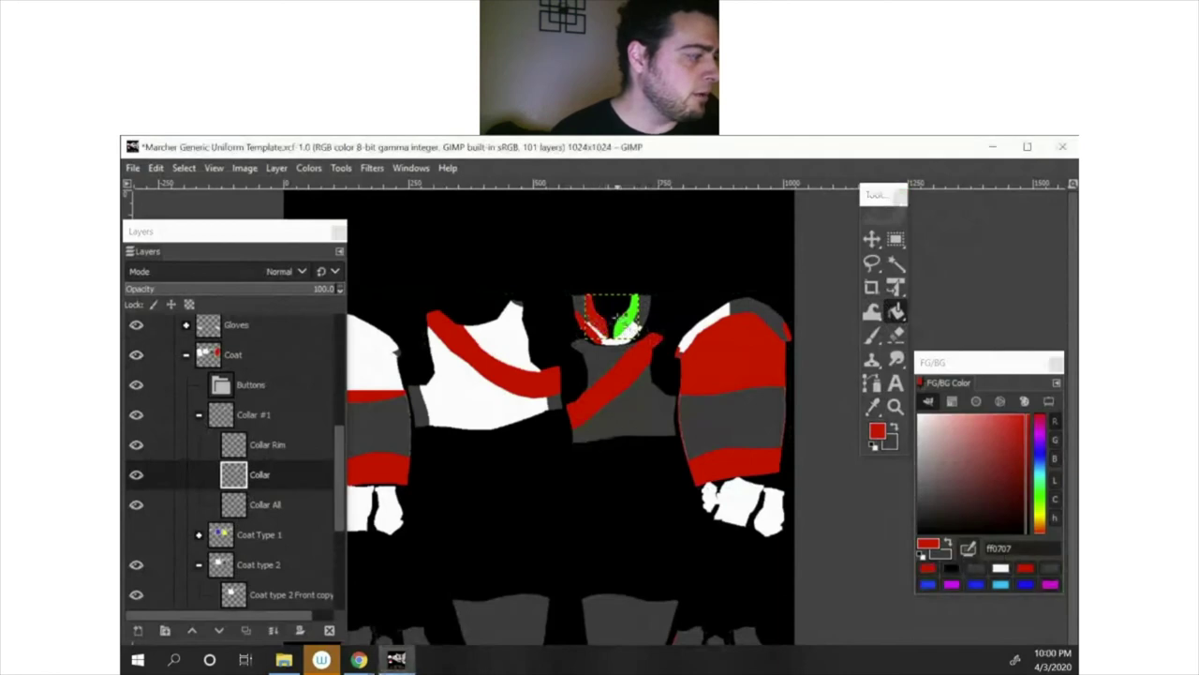
{"action": "left_click", "coordinate": [630, 315]}
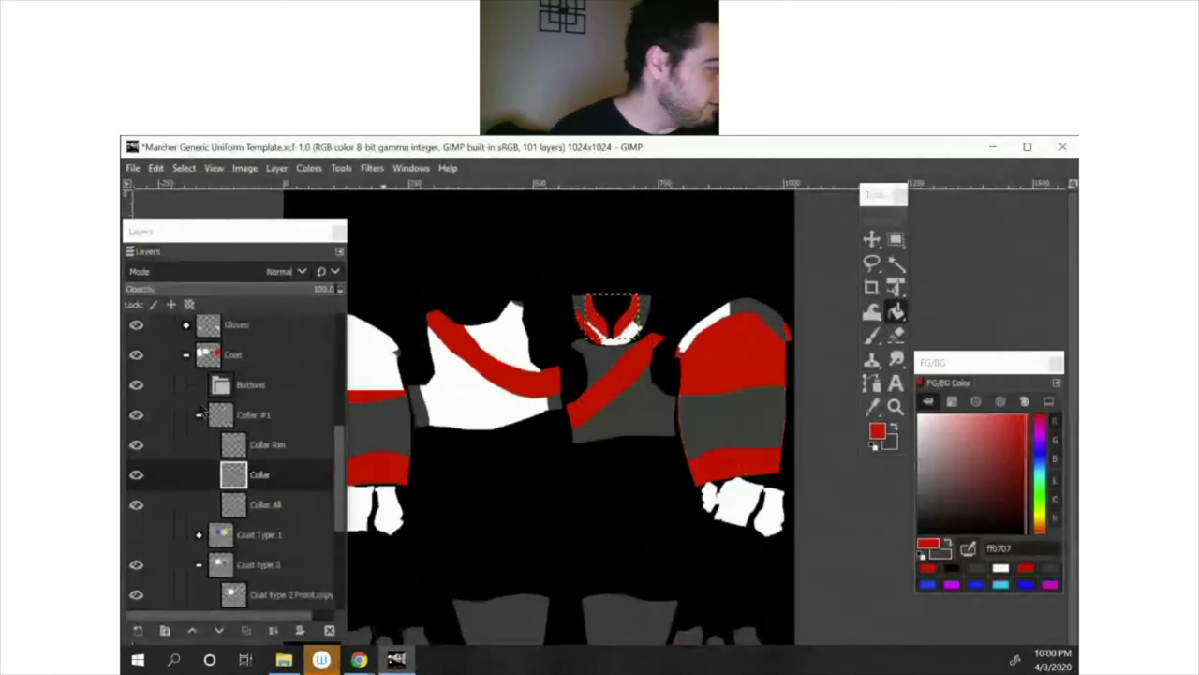
Step: Collapse the Collar #1, Coat and Marcher Uniform Generic layer groups
{"action": "left_click", "coordinate": [199, 415]}
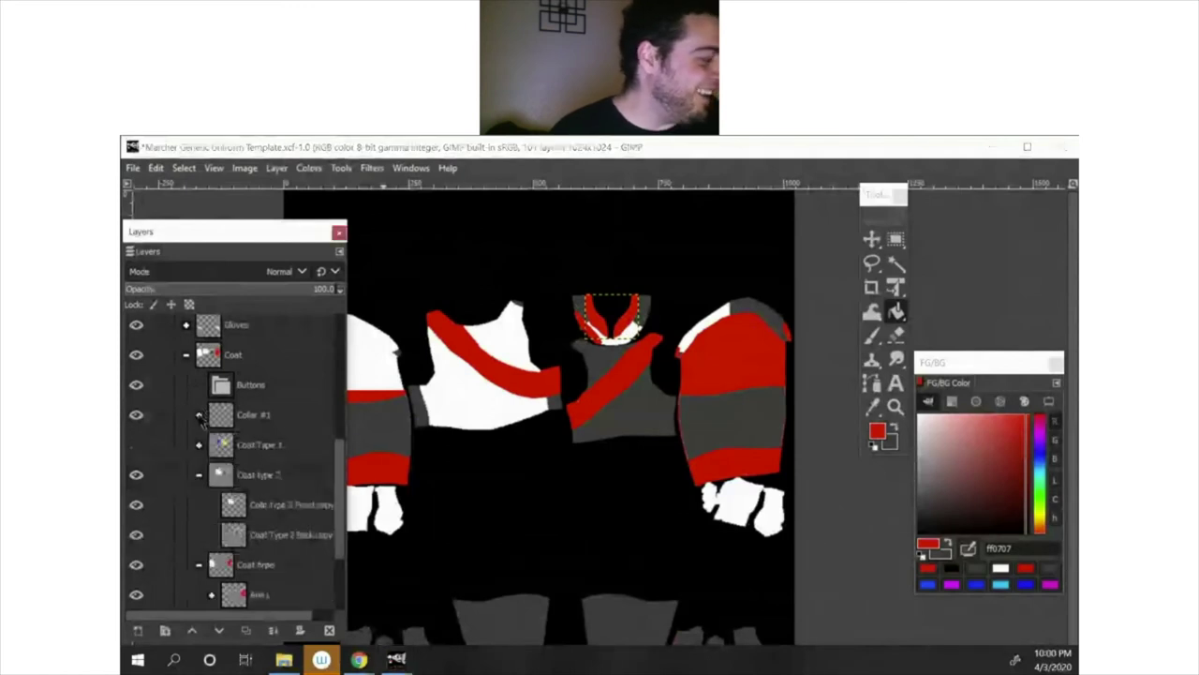
{"action": "left_click", "coordinate": [186, 354]}
{"action": "left_click_drag", "start_coordinate": [204, 241], "coordinate": [640, 212]}
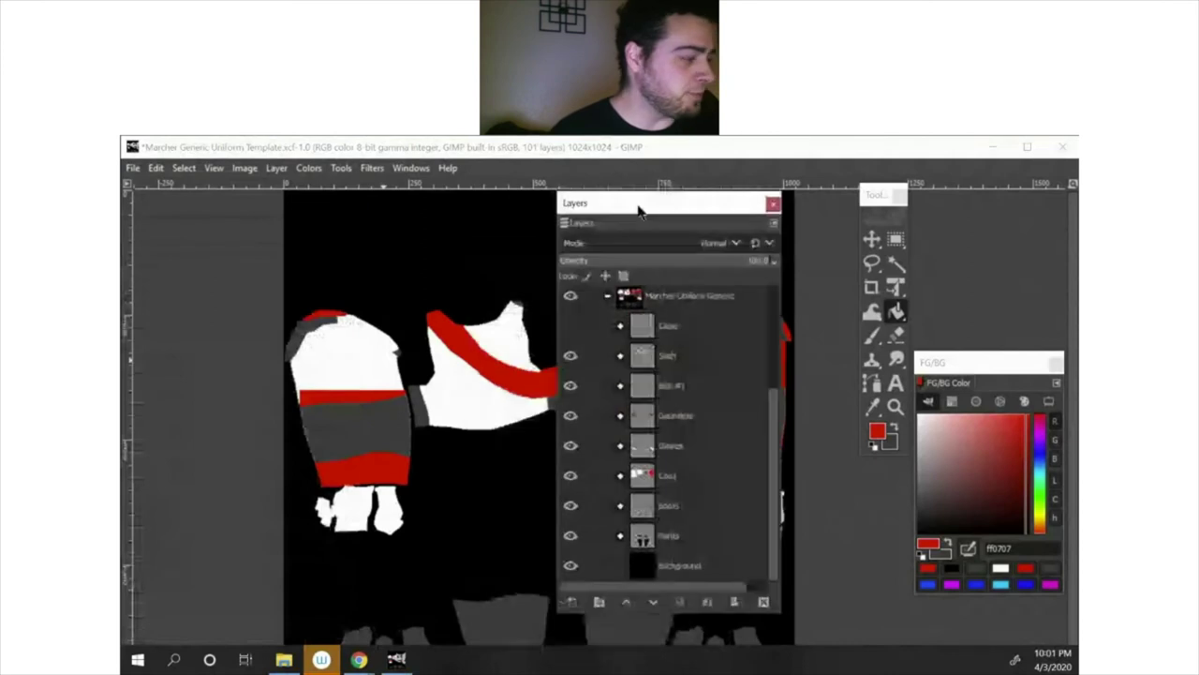
{"action": "scroll", "coordinate": [633, 424], "scroll_direction": "up", "scroll_amount": 2}
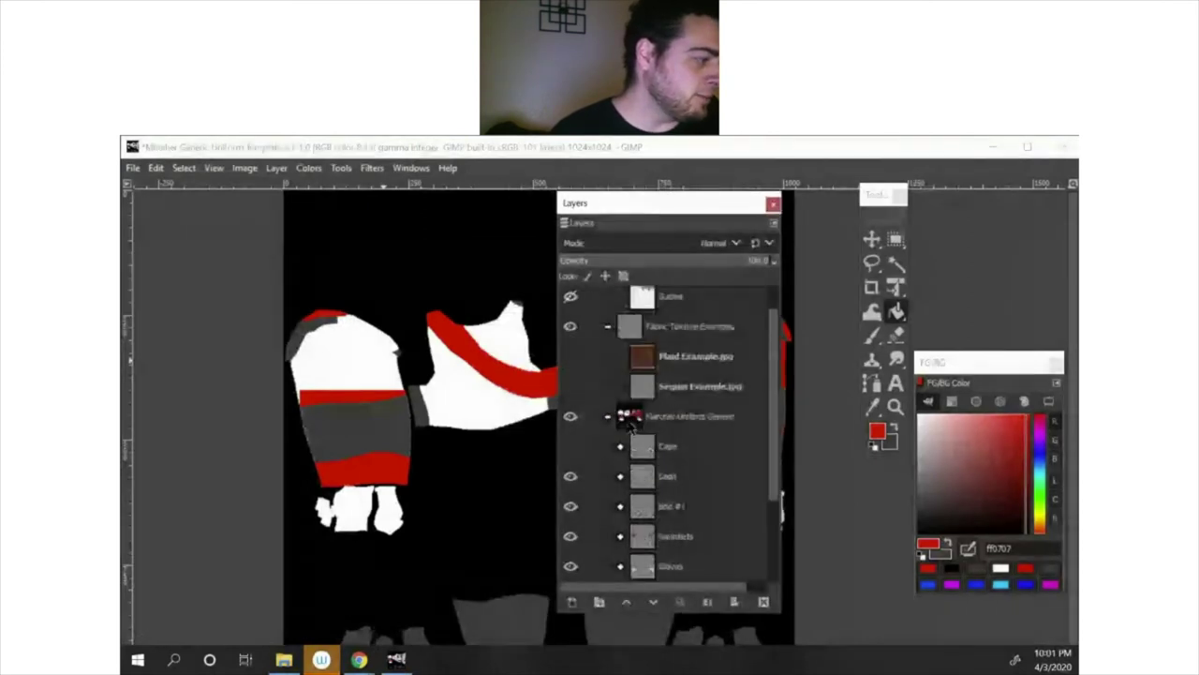
{"action": "left_click", "coordinate": [607, 422]}
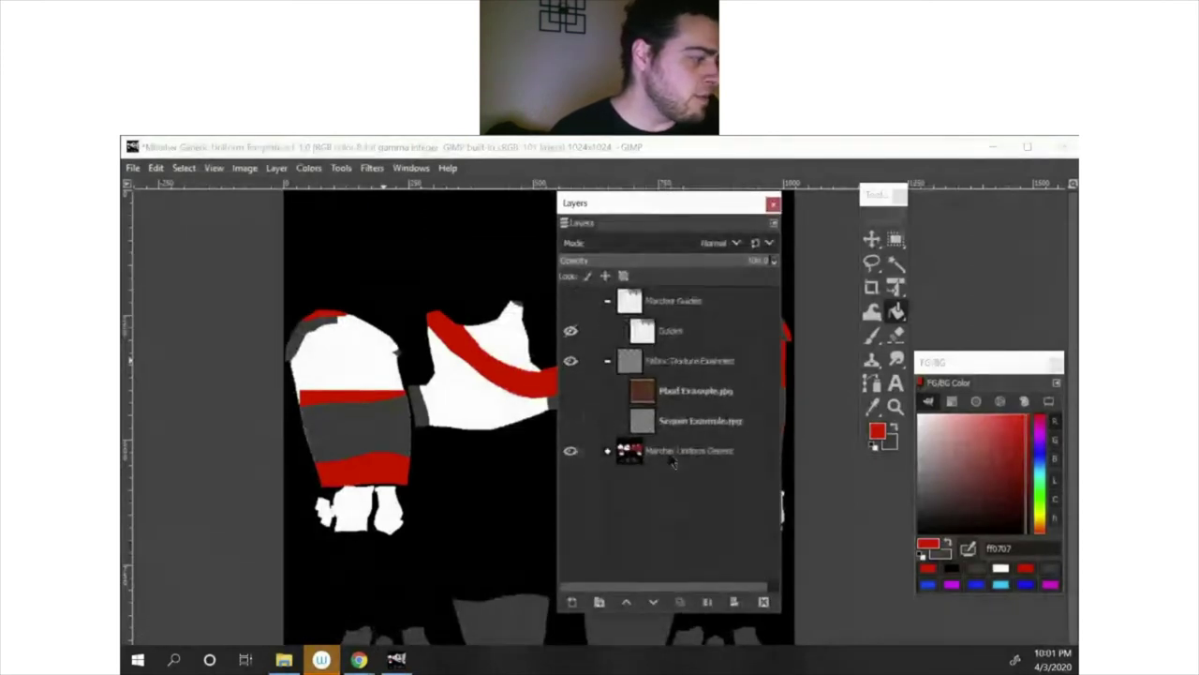
Step: Duplicate the Marcher Uniform Generic layer group and move the layer list clear of the chest pieces
{"action": "left_click", "coordinate": [694, 454]}
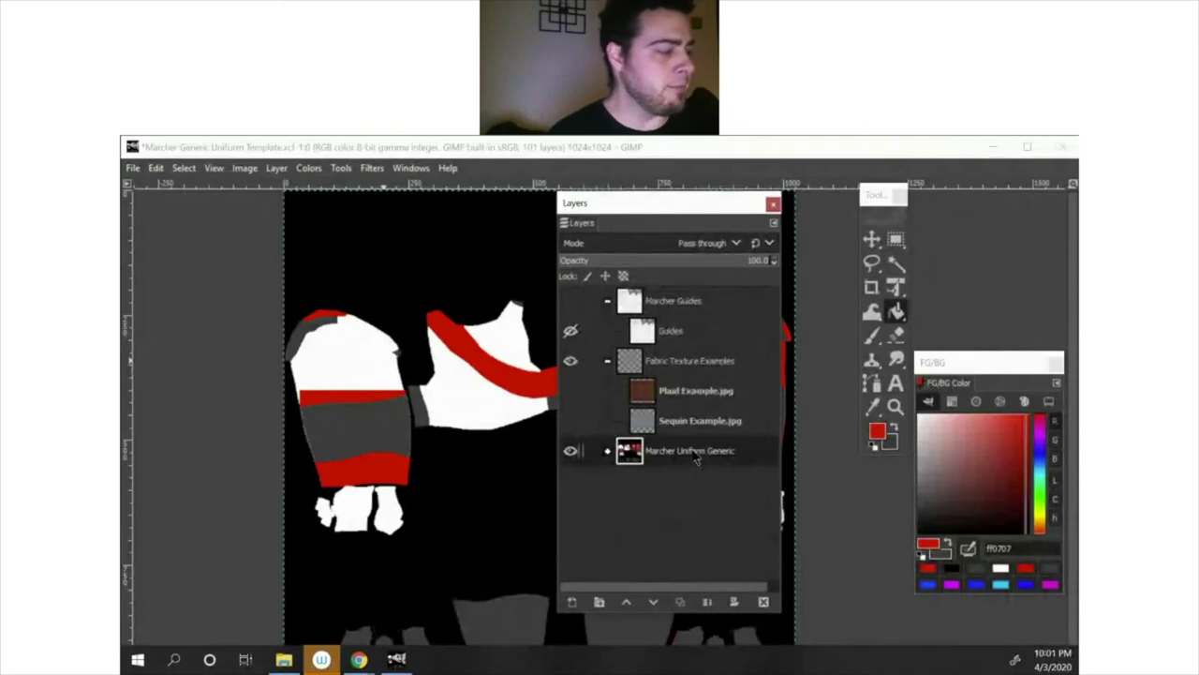
{"action": "right_click", "coordinate": [696, 458]}
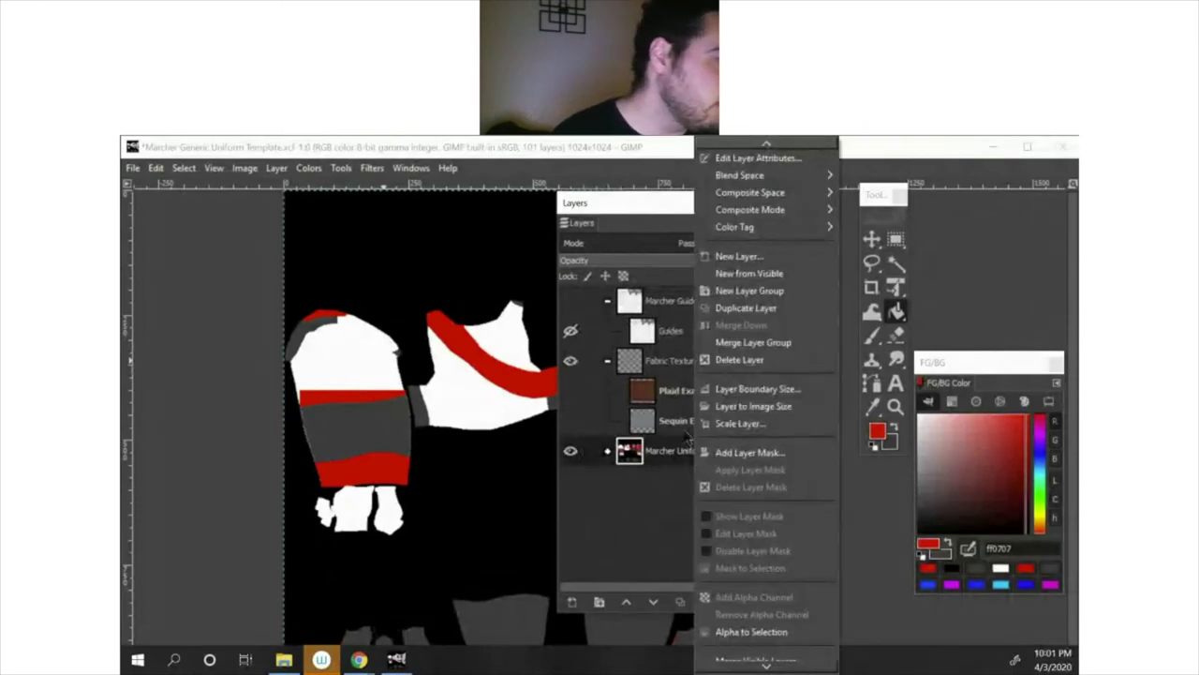
{"action": "left_click", "coordinate": [720, 308]}
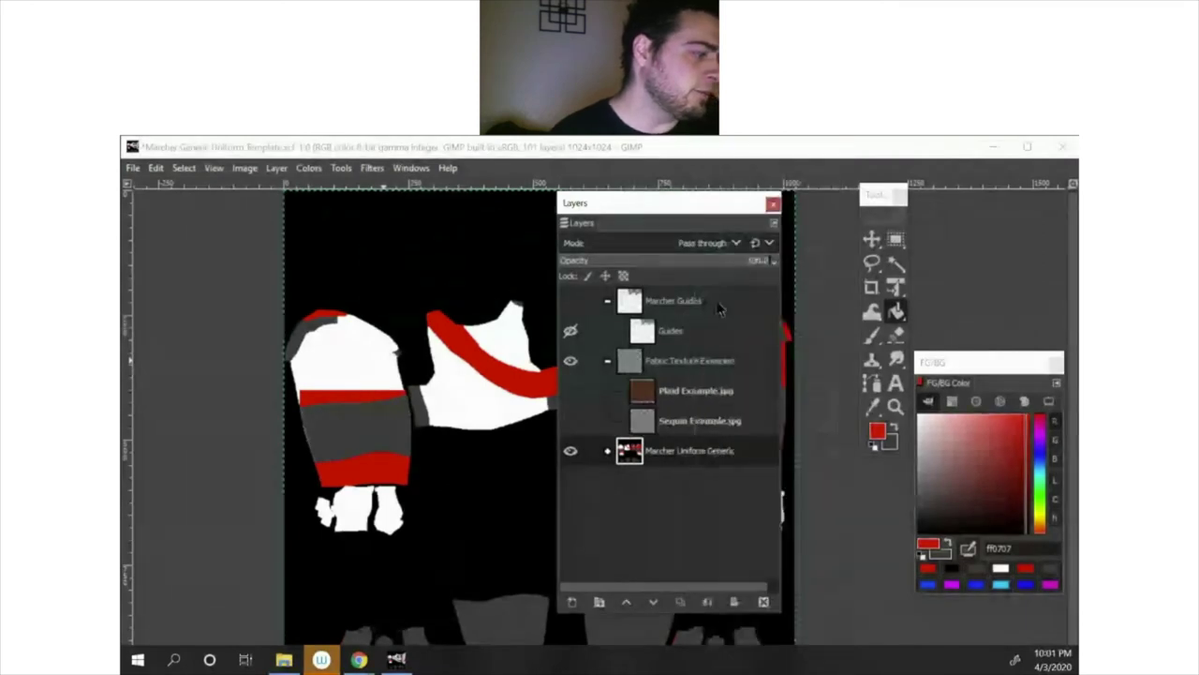
{"action": "left_click_drag", "start_coordinate": [630, 205], "coordinate": [743, 207]}
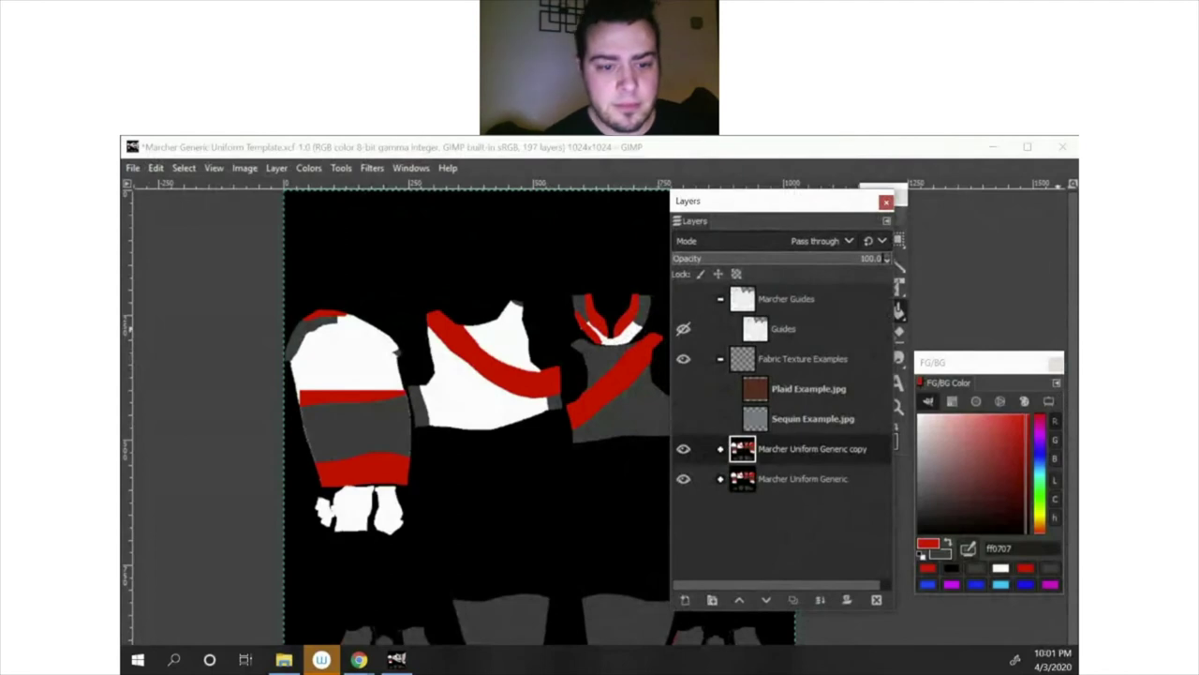
Step: Select the whole canvas of the marcher template and copy the duplicated Marcher Uniform Generic group
{"action": "left_click", "coordinate": [283, 659]}
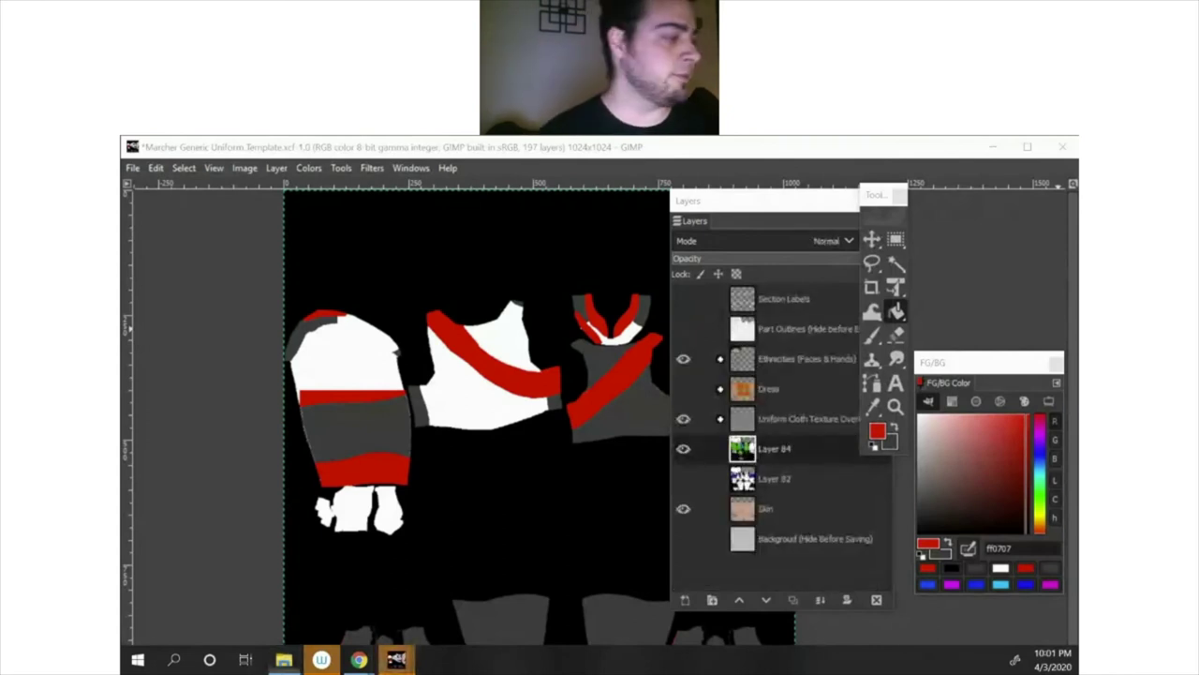
{"action": "left_click", "coordinate": [184, 168]}
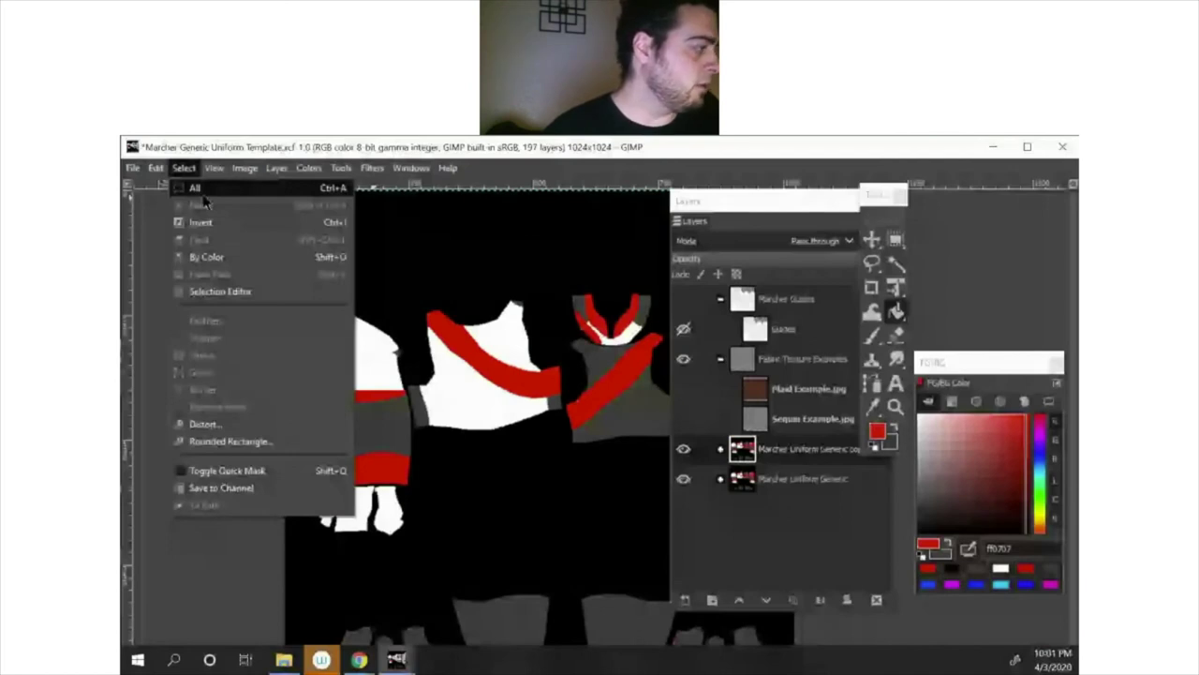
{"action": "left_click", "coordinate": [197, 189]}
{"action": "left_click", "coordinate": [156, 168]}
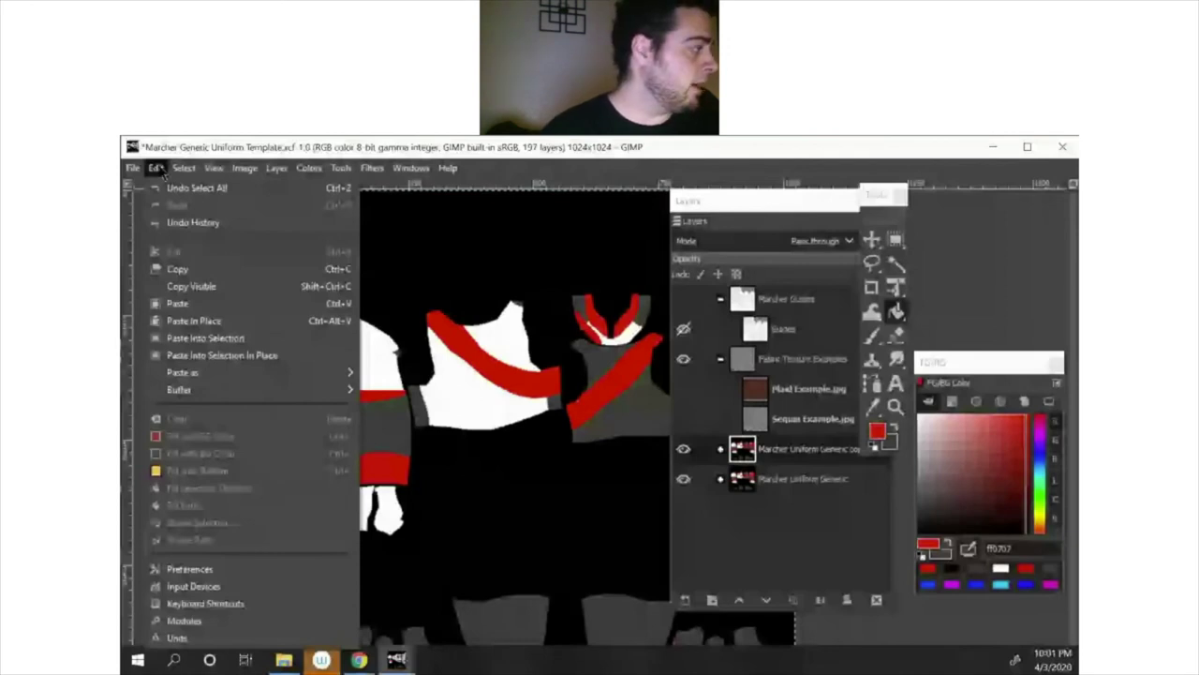
{"action": "left_click", "coordinate": [156, 168]}
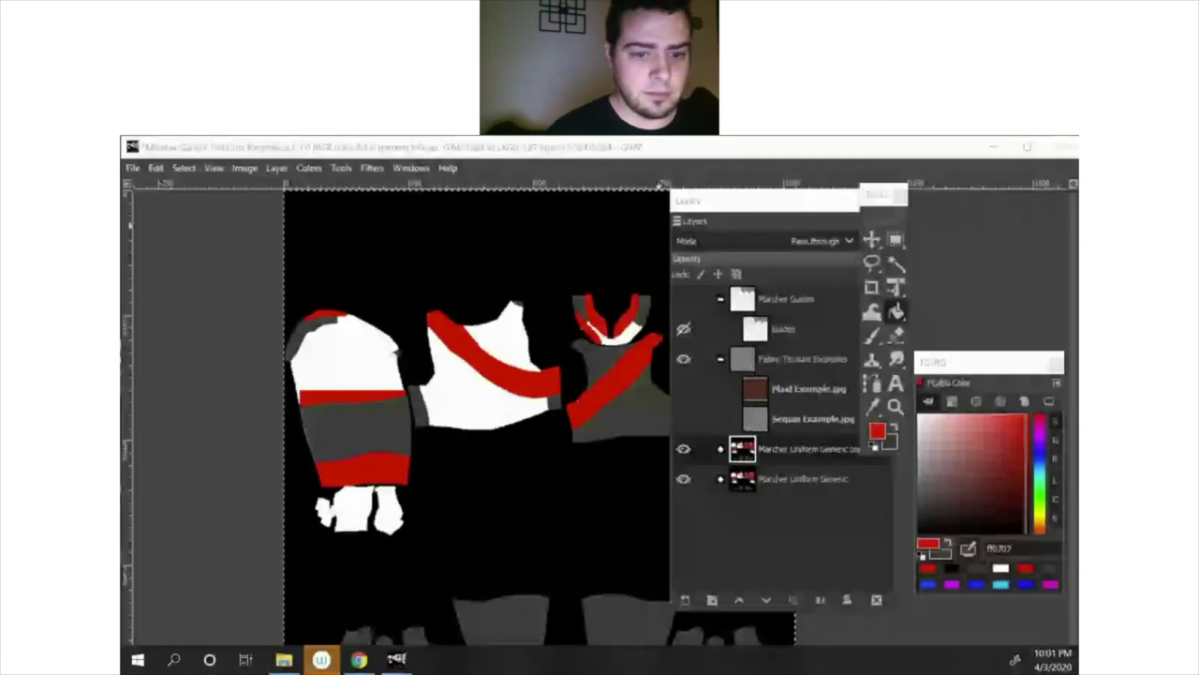
Step: Switch to the UniformTemplate w.Ethnicities.xcf image and paste the copied uniform above Layer 84
{"action": "key", "text": "alt+Tab"}
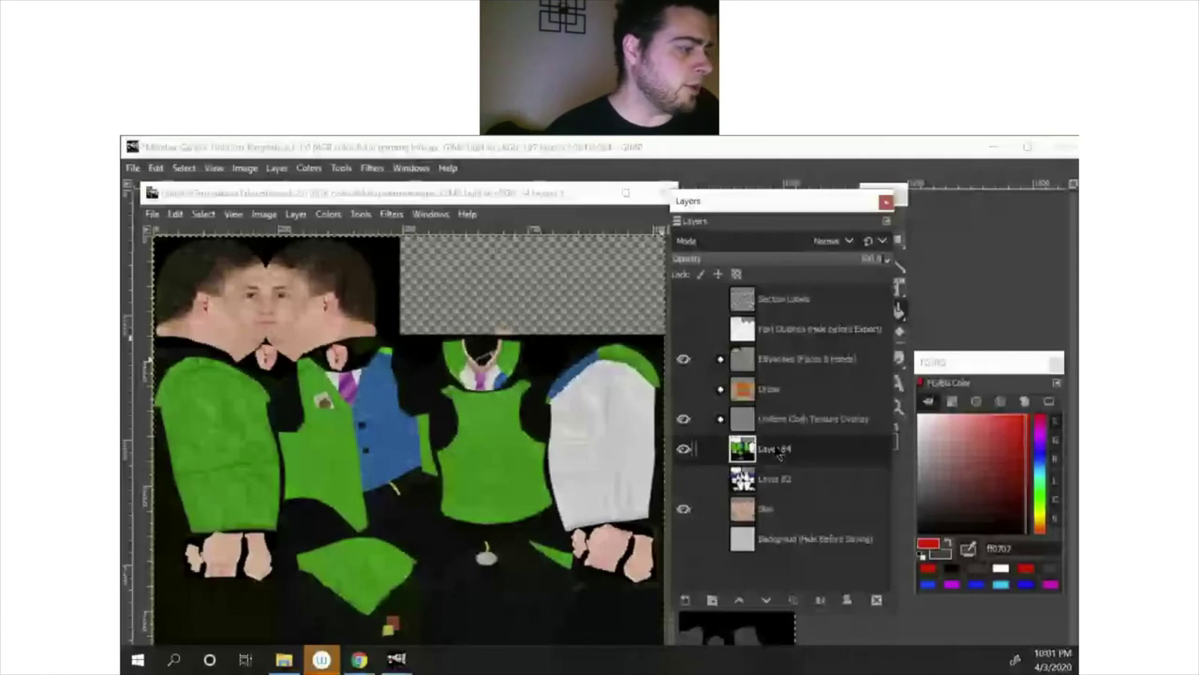
{"action": "left_click", "coordinate": [184, 217]}
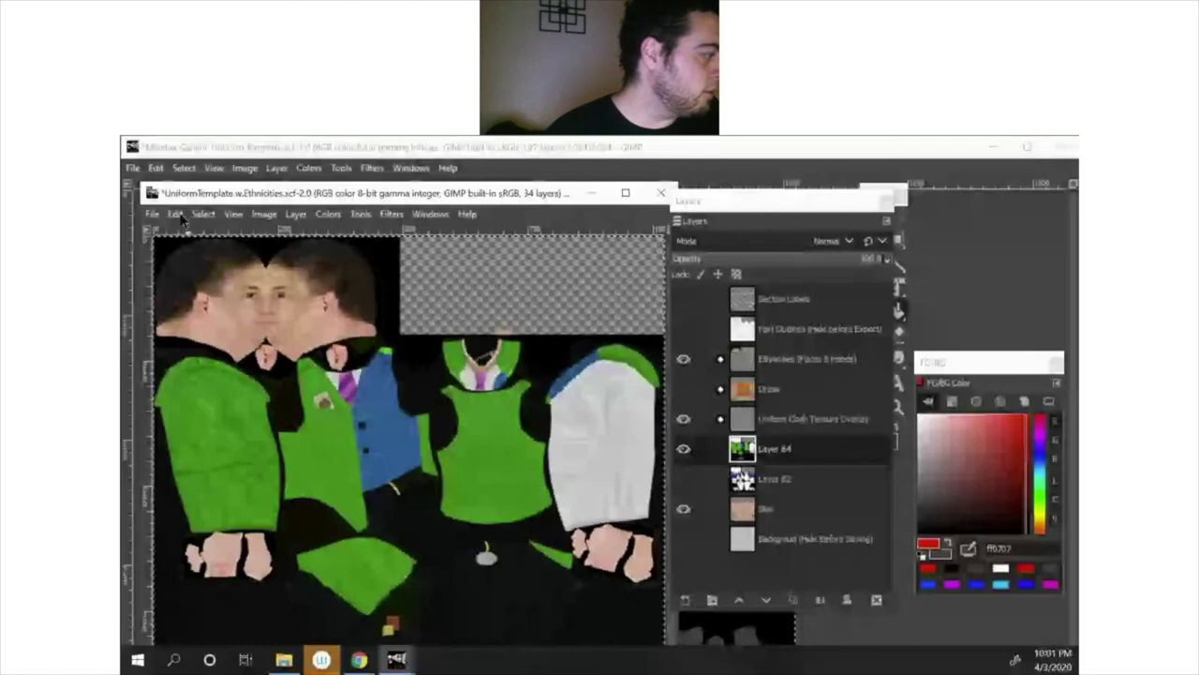
{"action": "key", "text": "ctrl+v"}
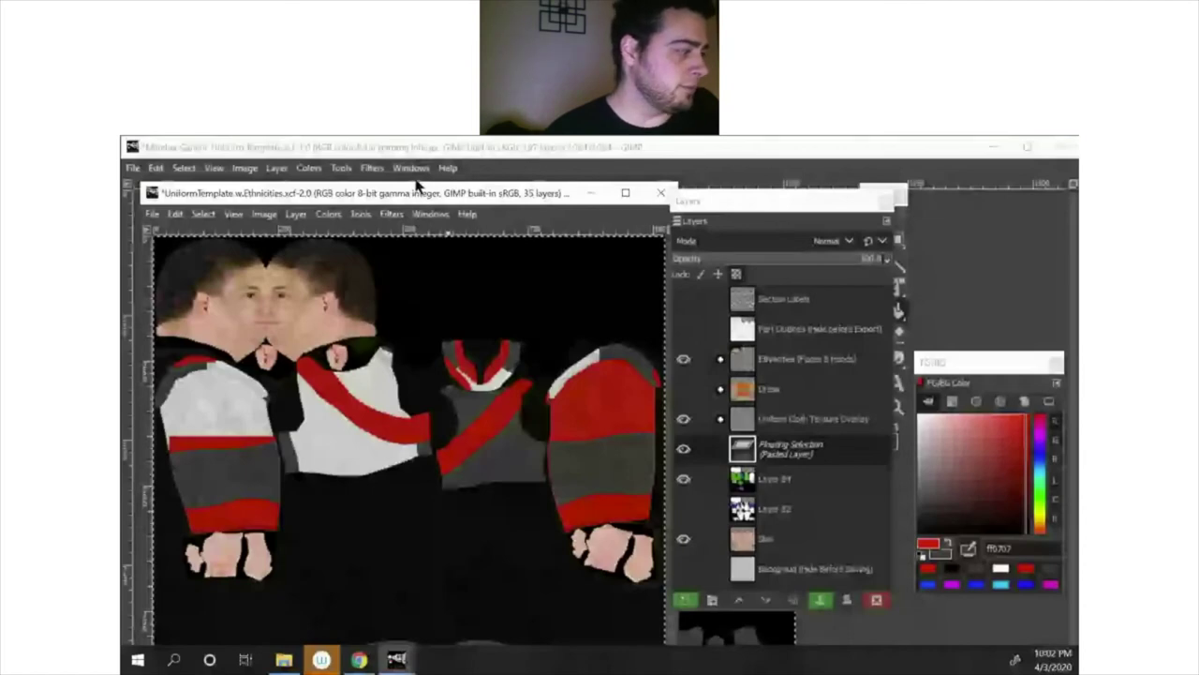
{"action": "left_click_drag", "start_coordinate": [371, 194], "coordinate": [361, 175]}
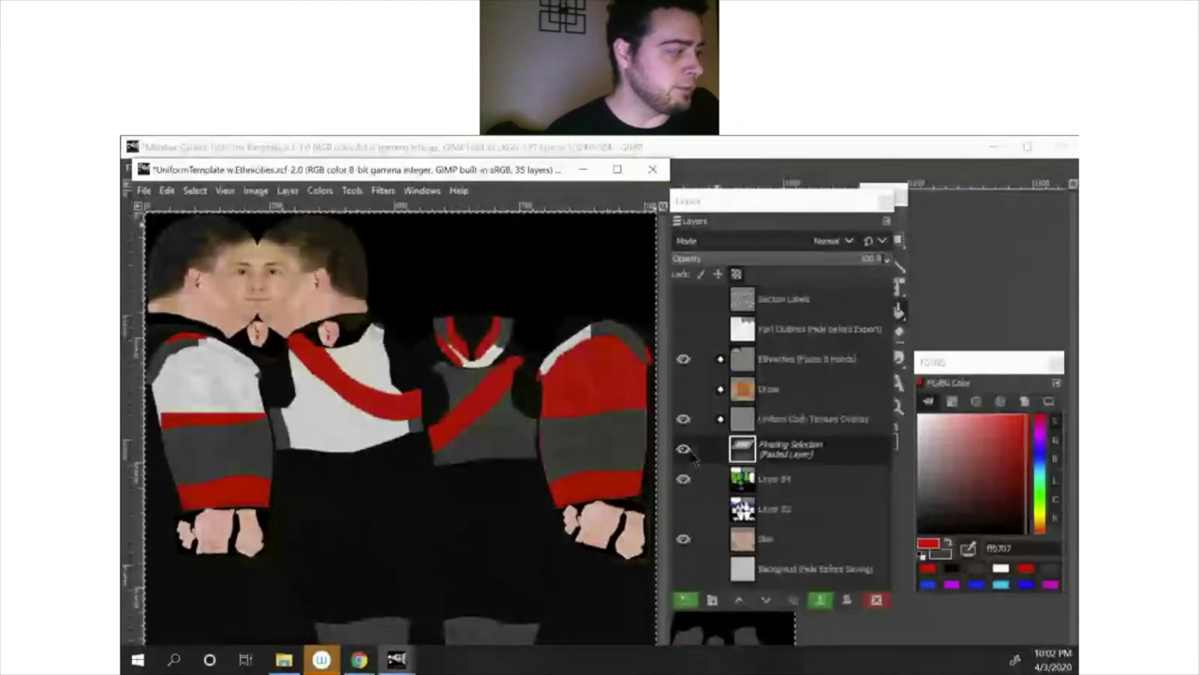
Step: Save the UniformTemplate w.Ethnicities.xcf image with the pasted uniform and shift its window slightly
{"action": "left_click", "coordinate": [145, 190]}
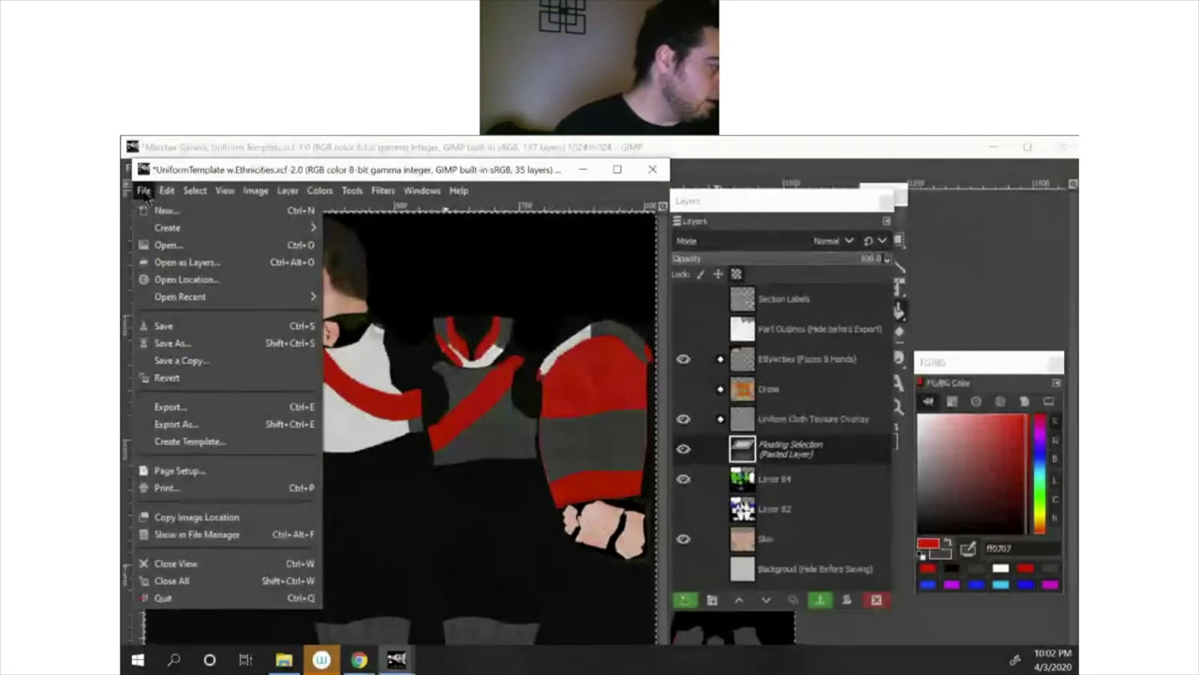
{"action": "left_click", "coordinate": [181, 327]}
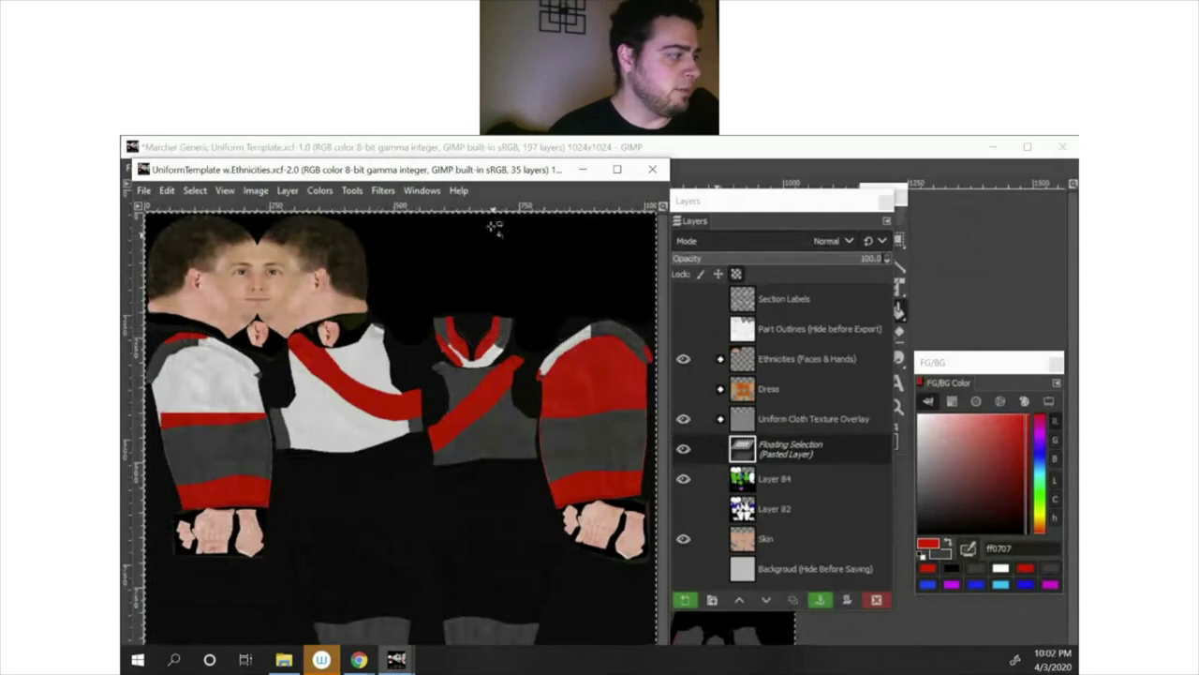
{"action": "left_click_drag", "start_coordinate": [473, 175], "coordinate": [488, 175]}
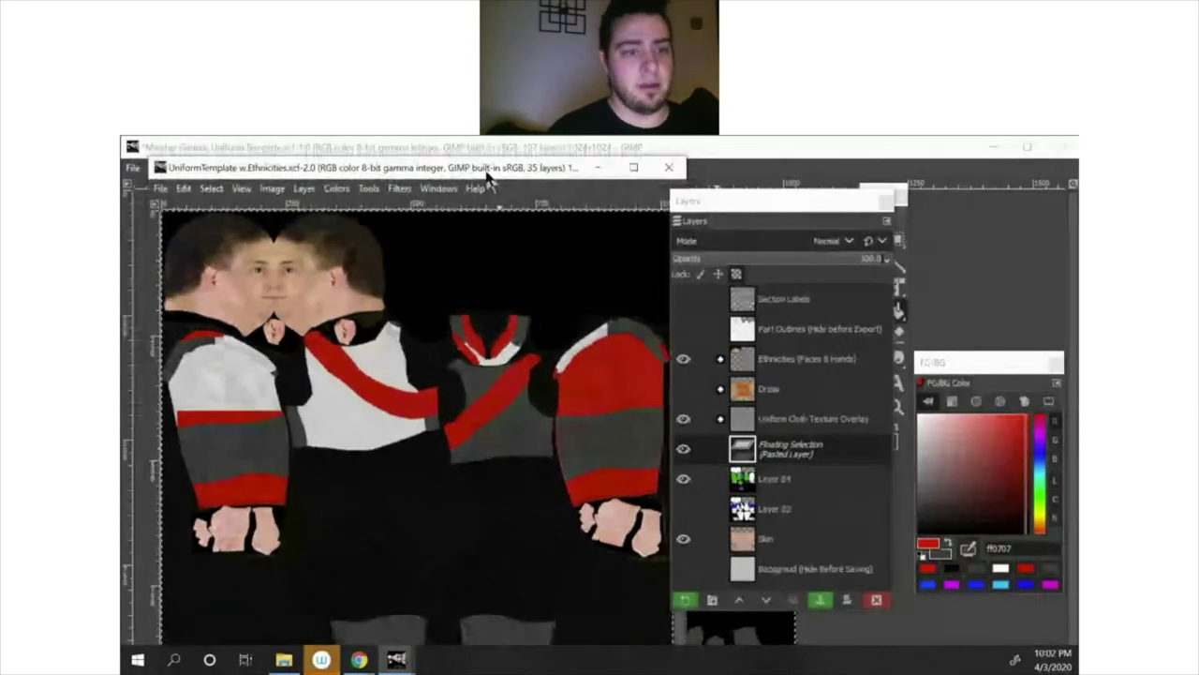
Step: Export the image as "I Love Pyware 2.png" in the For Demo folder, then view the exported picture and close it
{"action": "left_click", "coordinate": [160, 188]}
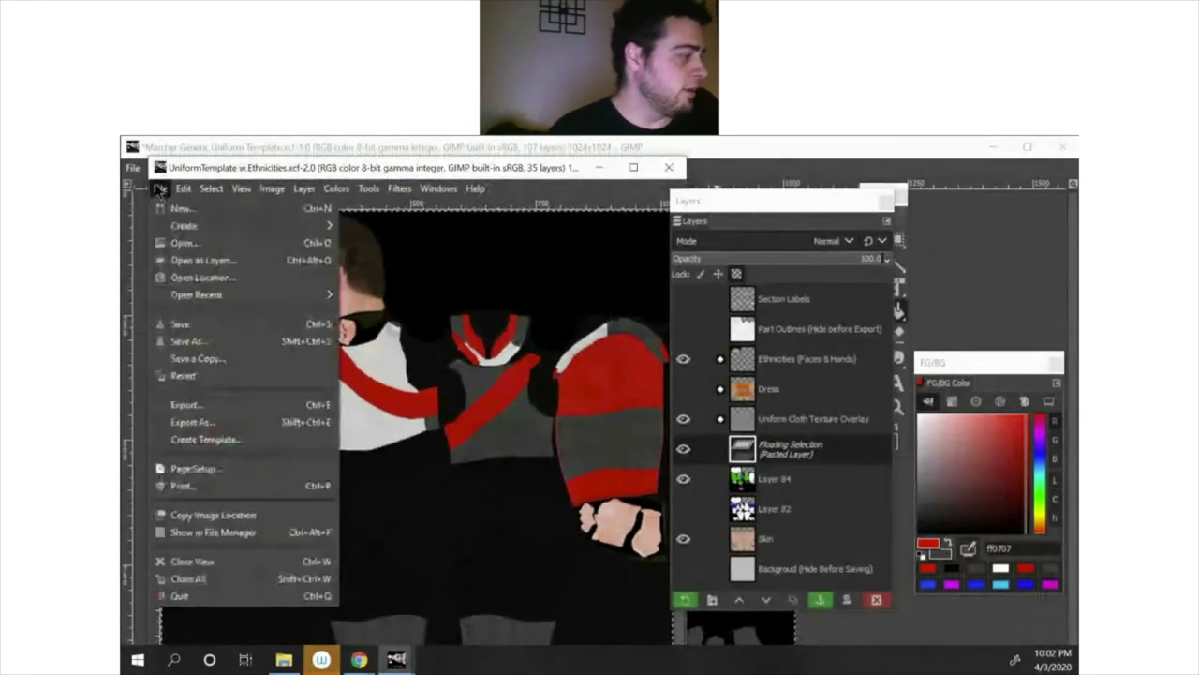
{"action": "left_click", "coordinate": [187, 405]}
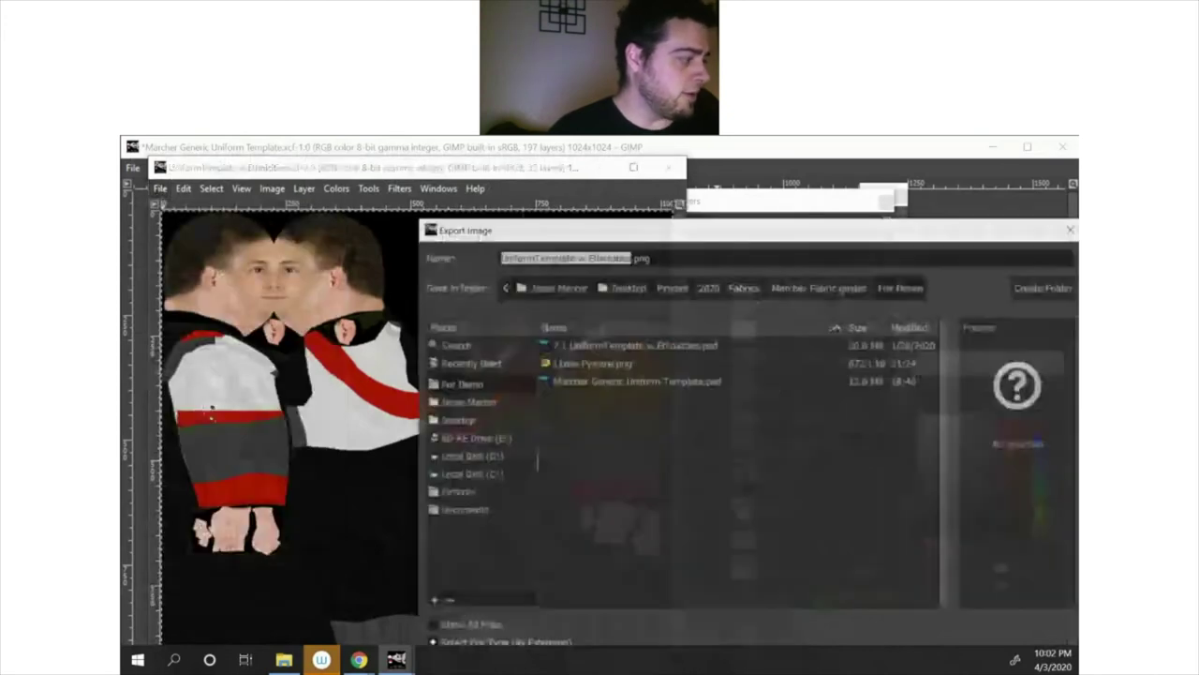
{"action": "left_click_drag", "start_coordinate": [600, 232], "coordinate": [513, 206]}
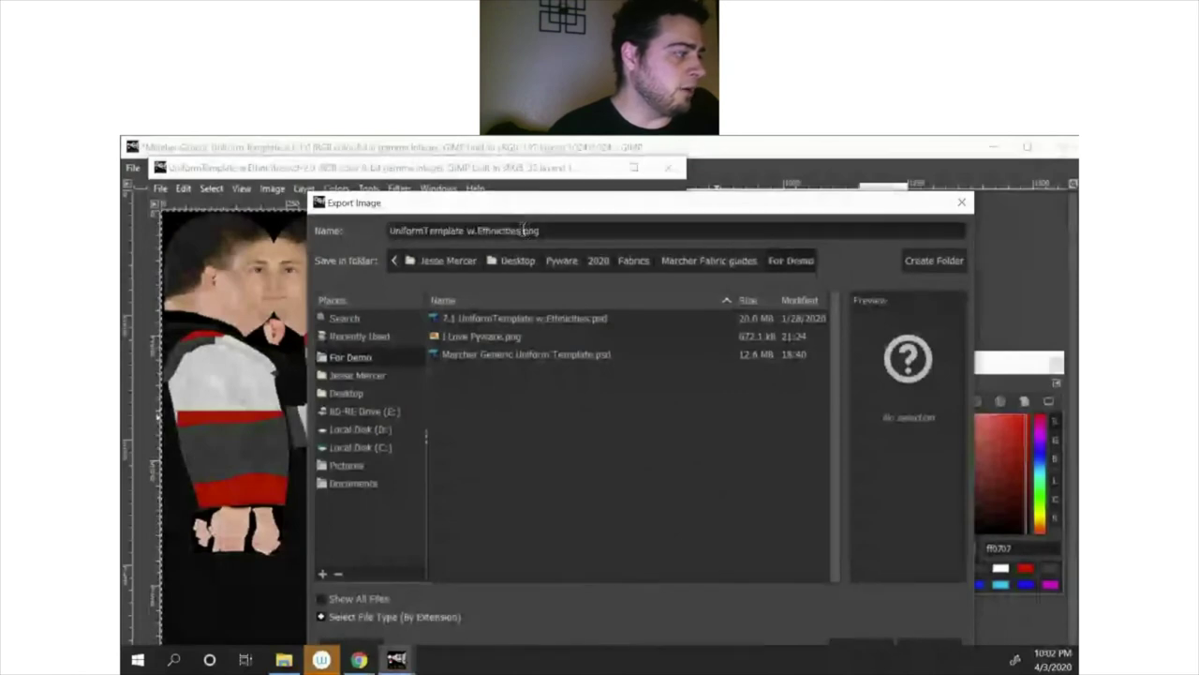
{"action": "left_click", "coordinate": [502, 337]}
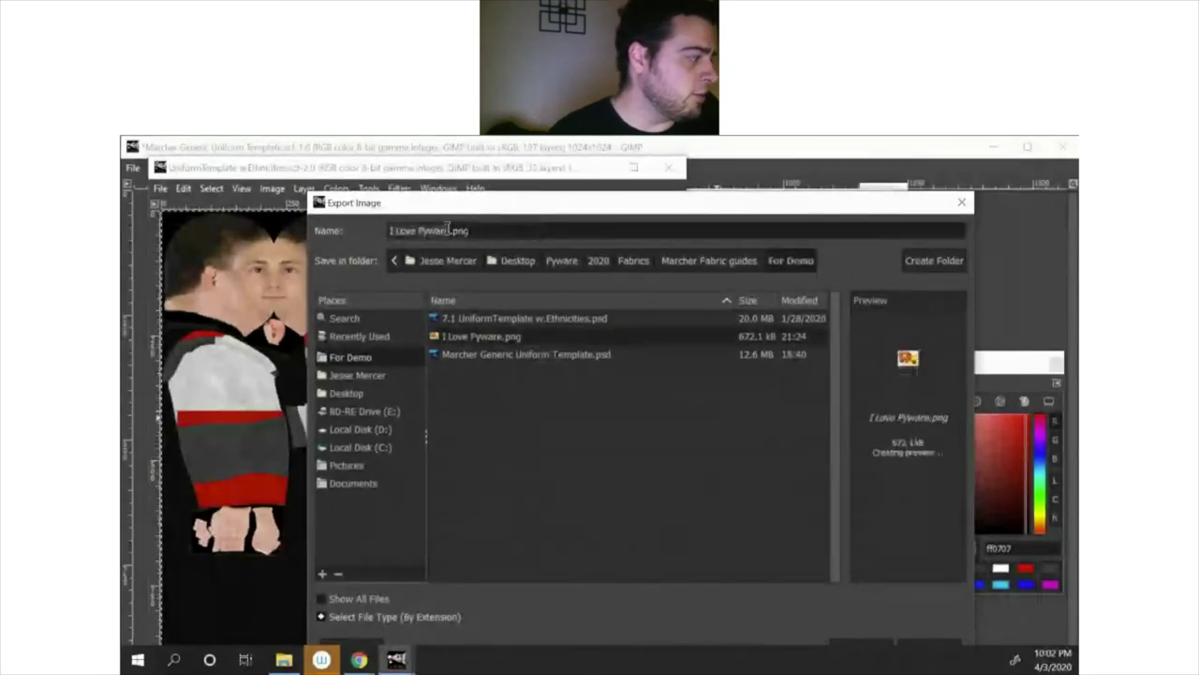
{"action": "left_click", "coordinate": [448, 230]}
{"action": "type", "text": "2"}
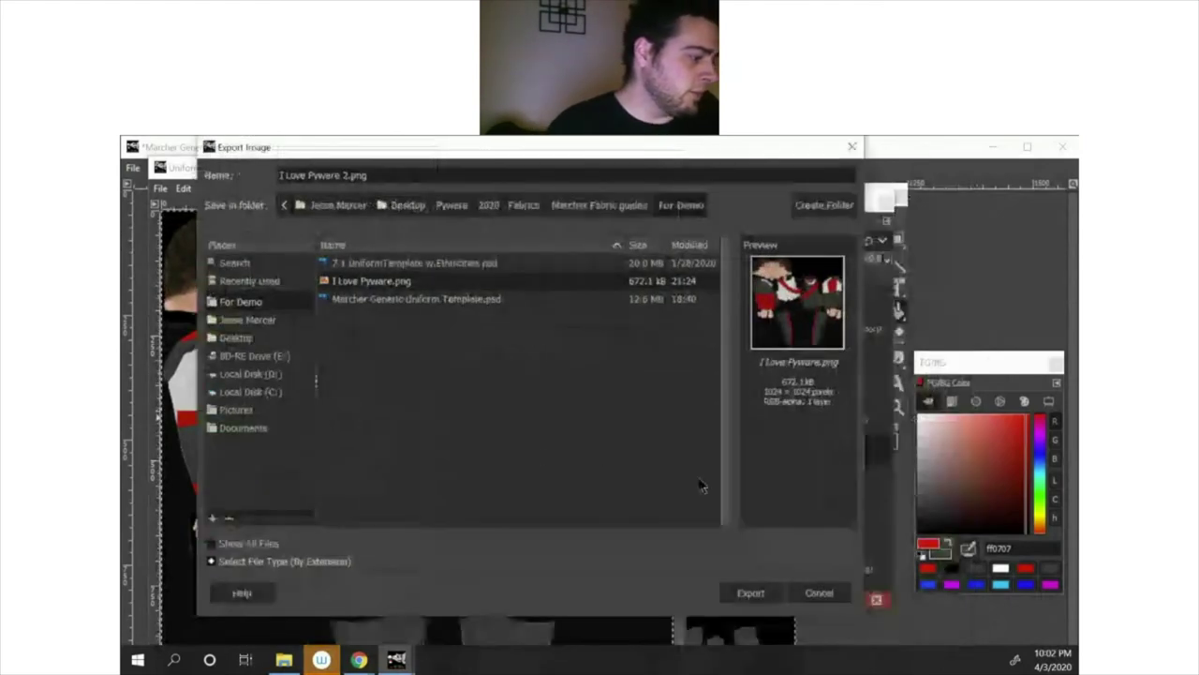
{"action": "left_click", "coordinate": [752, 593]}
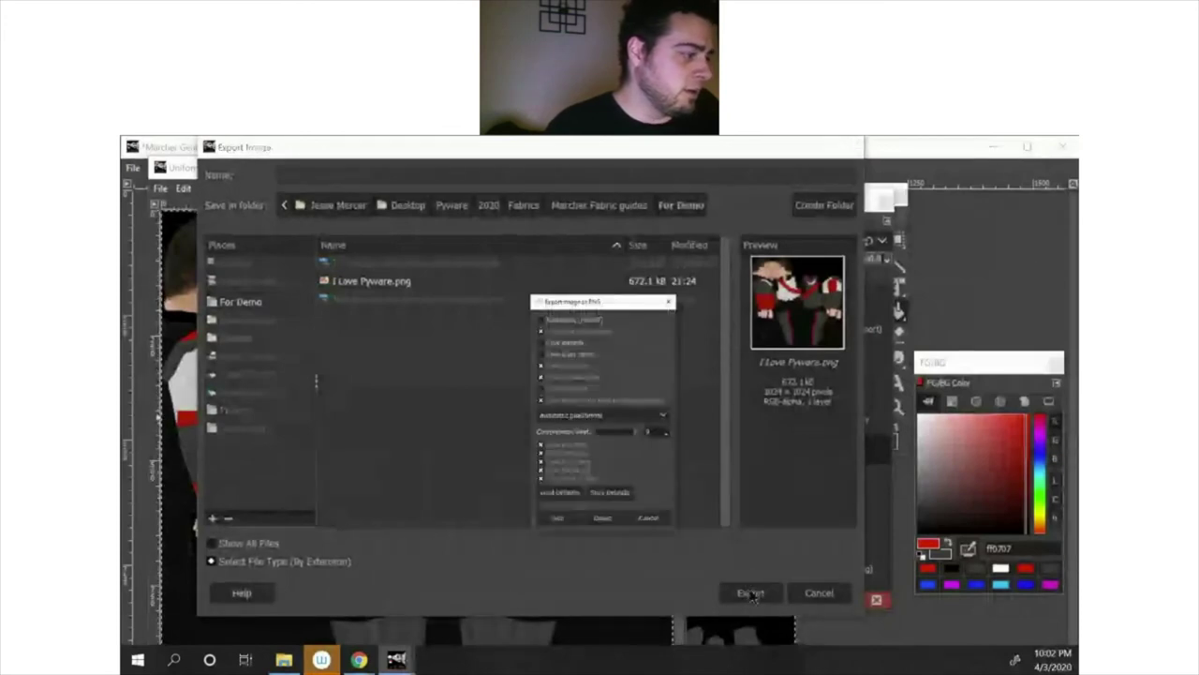
{"action": "left_click", "coordinate": [600, 519]}
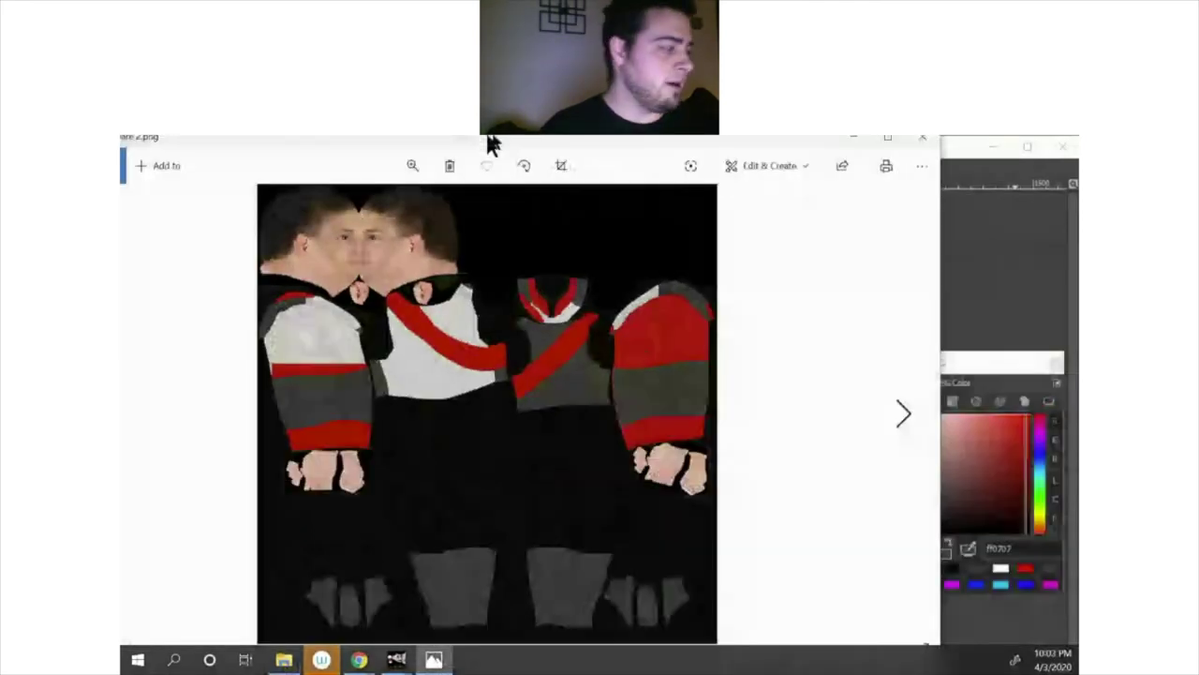
{"action": "left_click_drag", "start_coordinate": [488, 138], "coordinate": [552, 140]}
{"action": "key", "text": "alt+F4"}
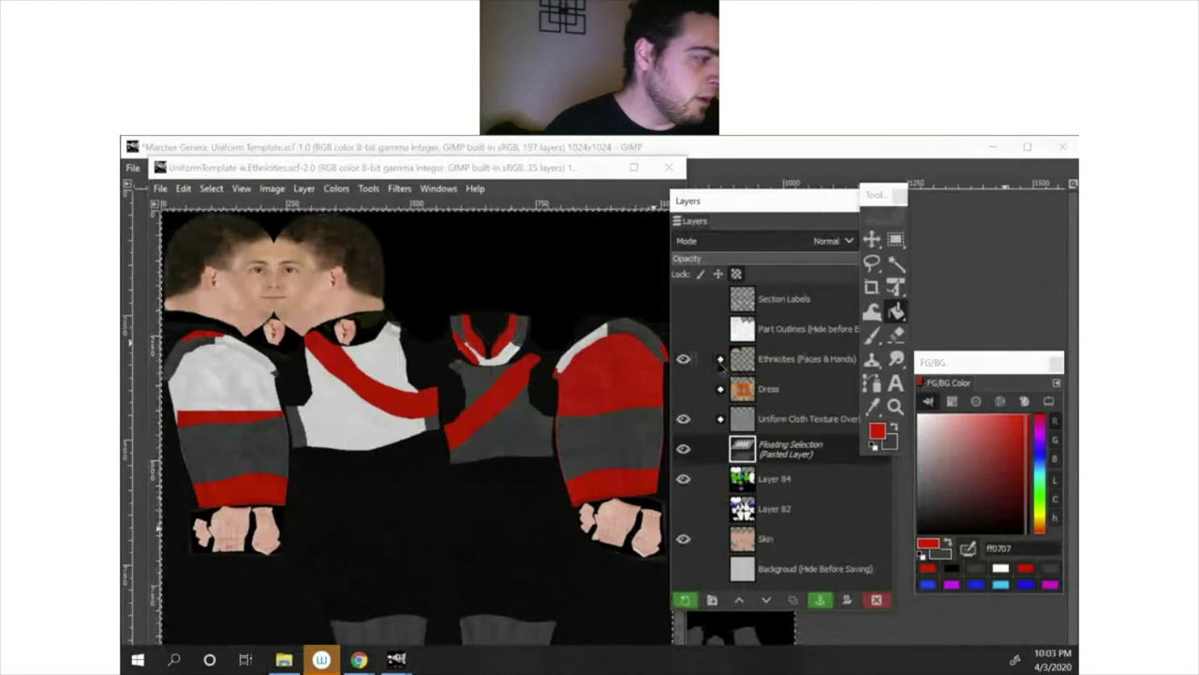
Step: Expand the Ethnicities (Faces & Hands) group and toggle the Caucasian Hands Bare layer off and on to compare gloved and bare hands
{"action": "left_click", "coordinate": [720, 361]}
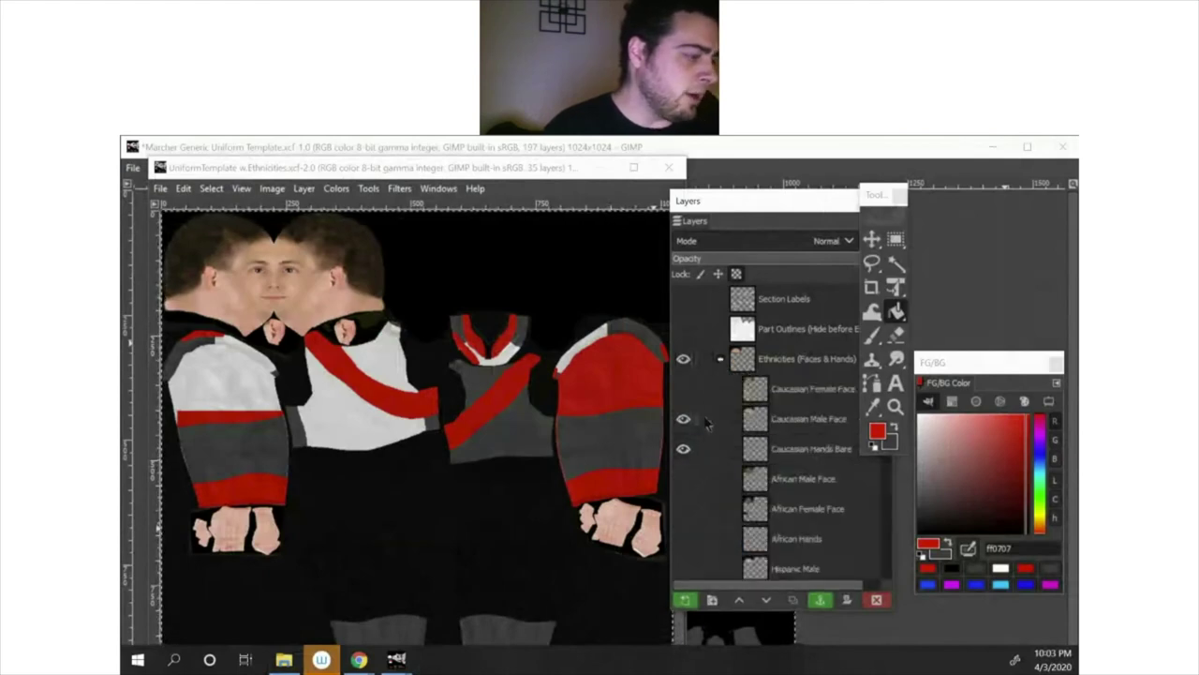
{"action": "left_click", "coordinate": [683, 448]}
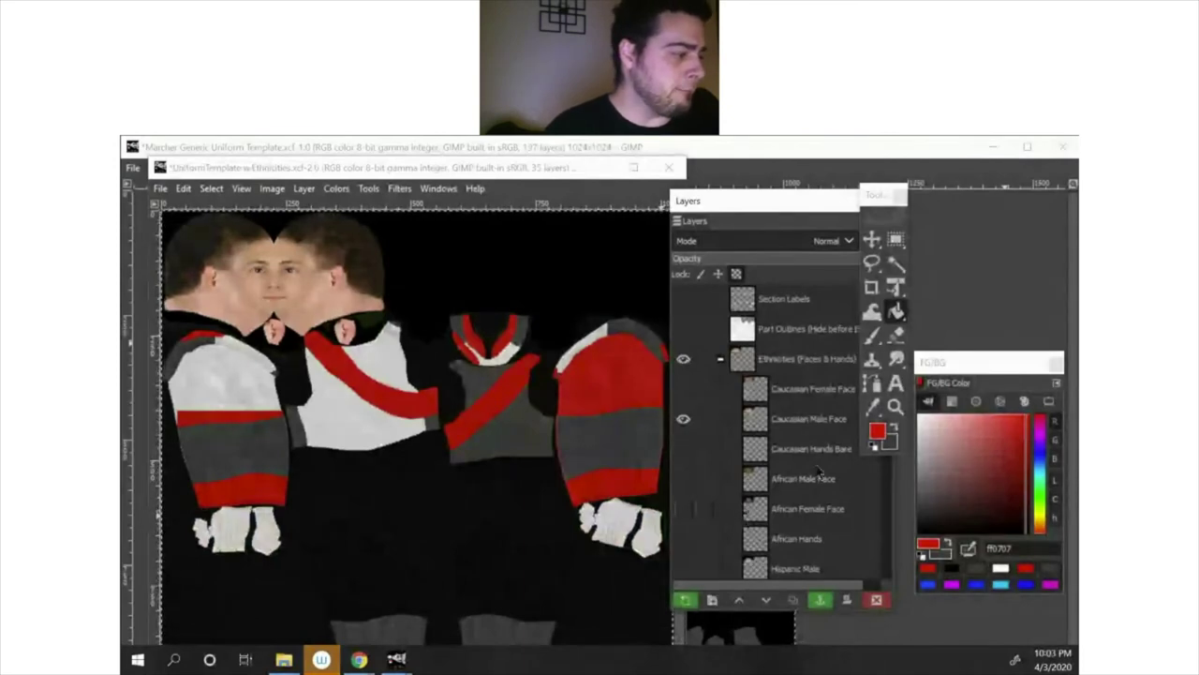
{"action": "left_click", "coordinate": [683, 449]}
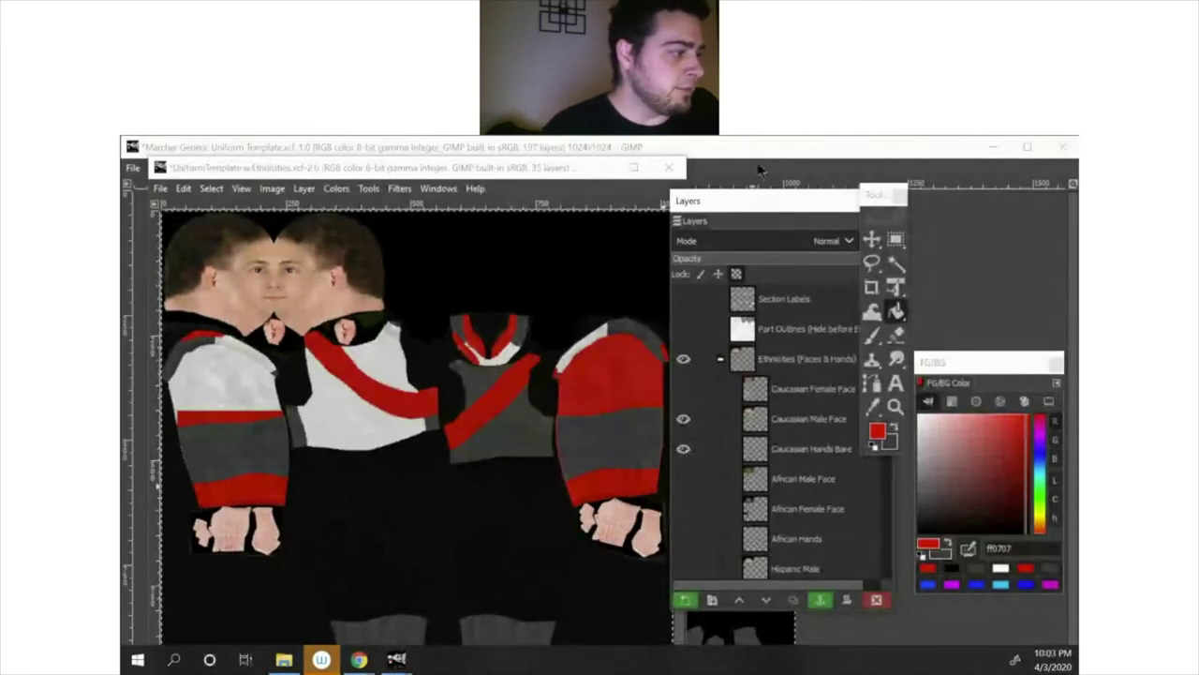
Step: Move the layer list and template window aside and switch back to the Marcher Generic Uniform Template.xcf image
{"action": "left_click_drag", "start_coordinate": [774, 203], "coordinate": [822, 168]}
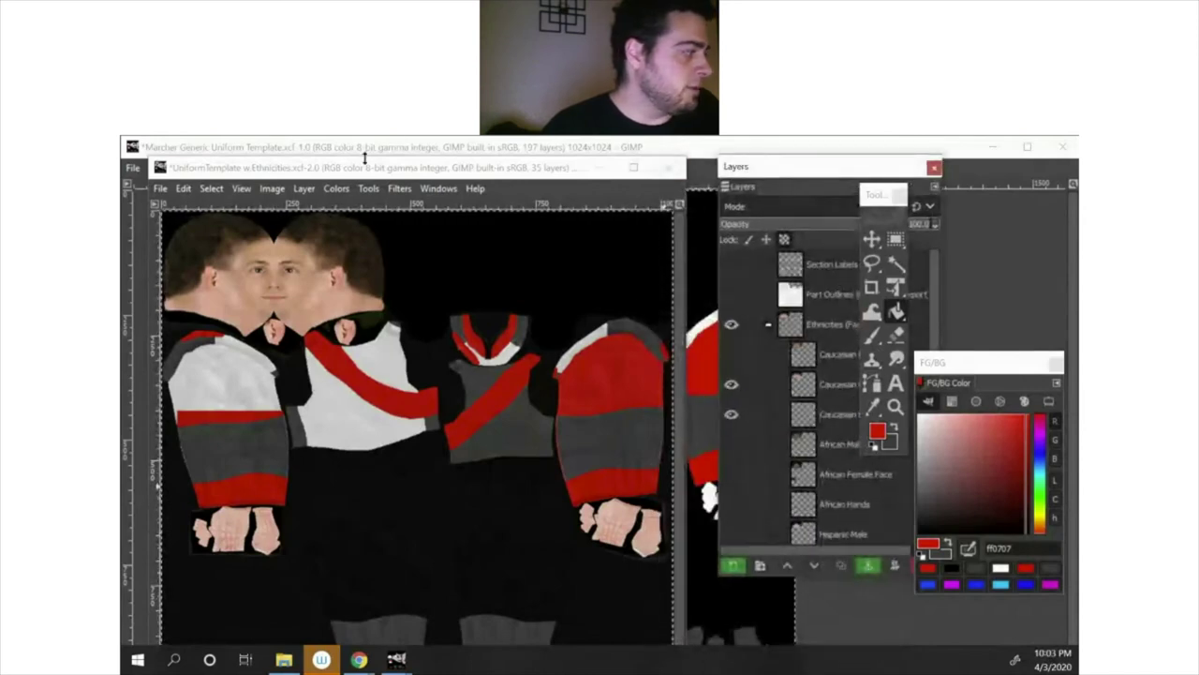
{"action": "left_click_drag", "start_coordinate": [365, 161], "coordinate": [351, 185]}
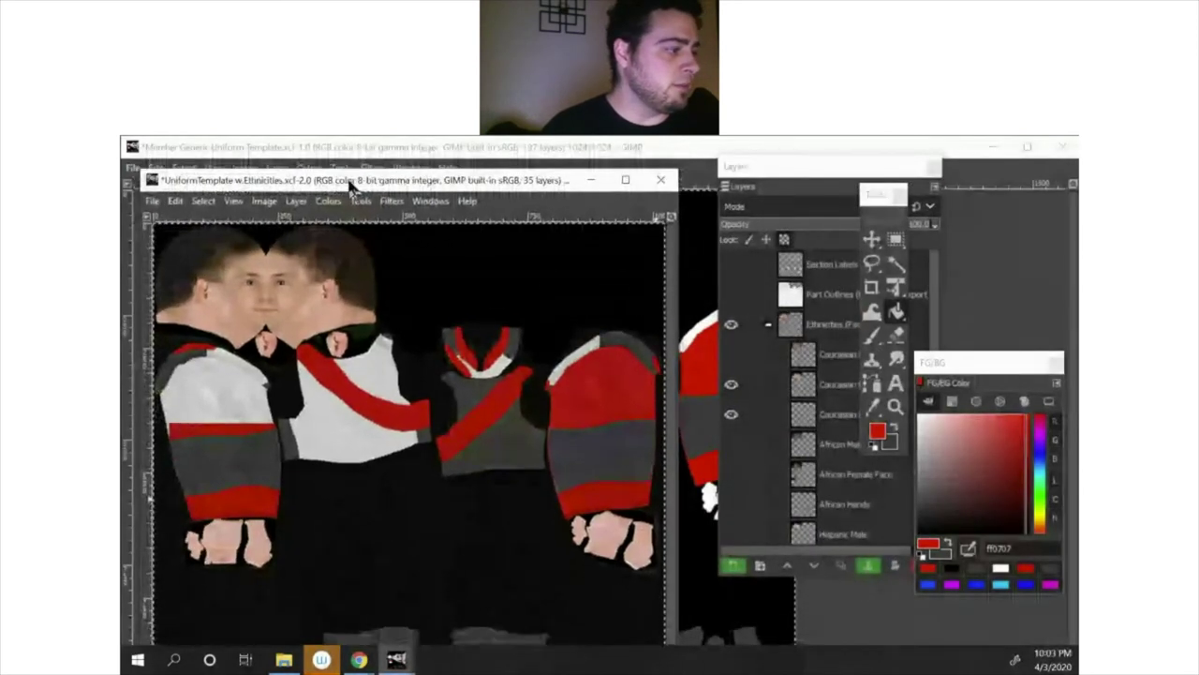
{"action": "left_click", "coordinate": [755, 152]}
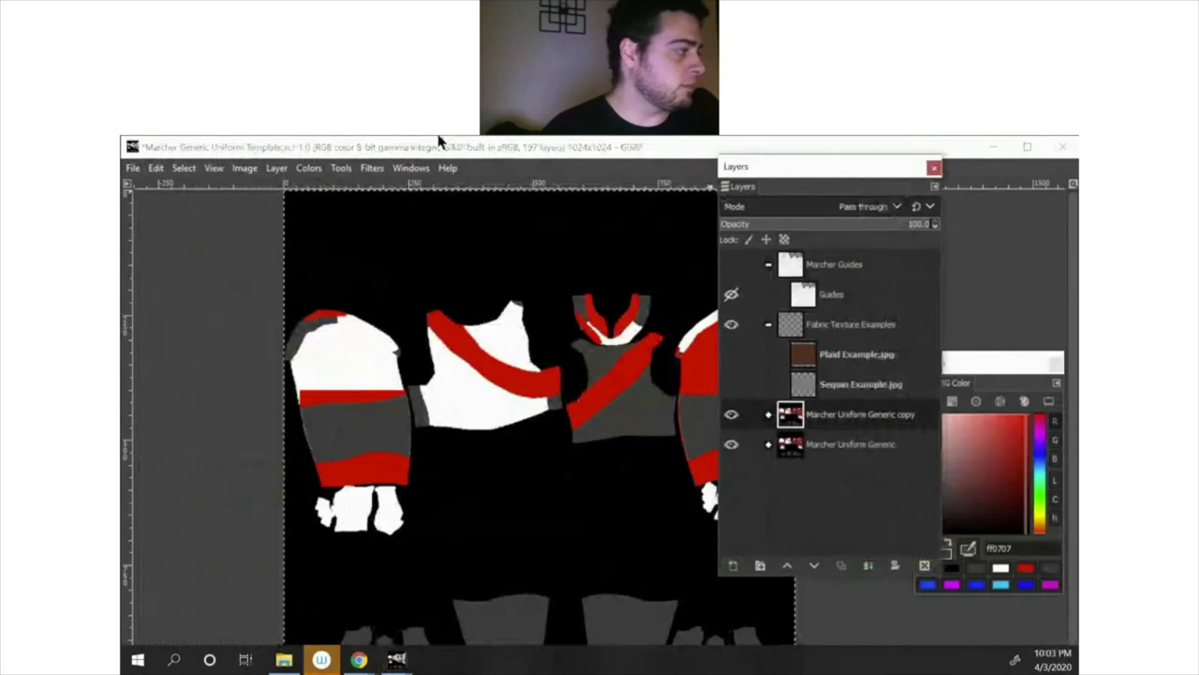
{"action": "left_click", "coordinate": [448, 169]}
{"action": "left_click", "coordinate": [471, 141]}
{"action": "left_click_drag", "start_coordinate": [478, 140], "coordinate": [429, 140]}
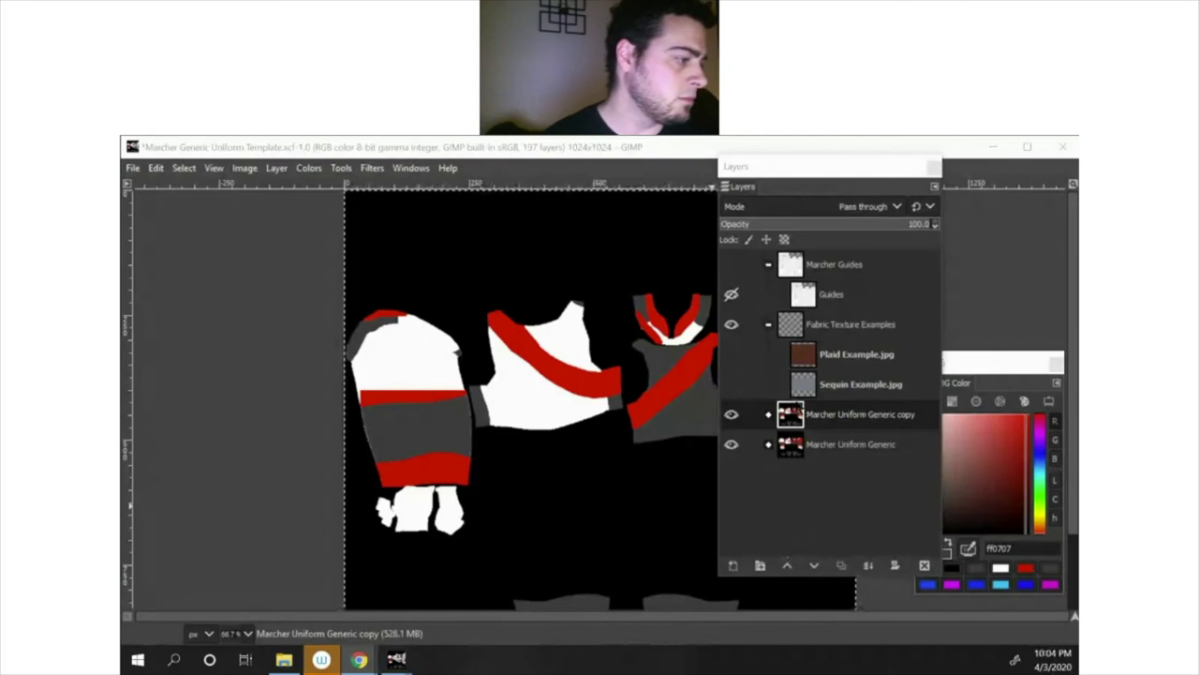
Step: Expand the Marcher Uniform Generic copy group and move the toolbox clear of the layer list
{"action": "right_click", "coordinate": [817, 429]}
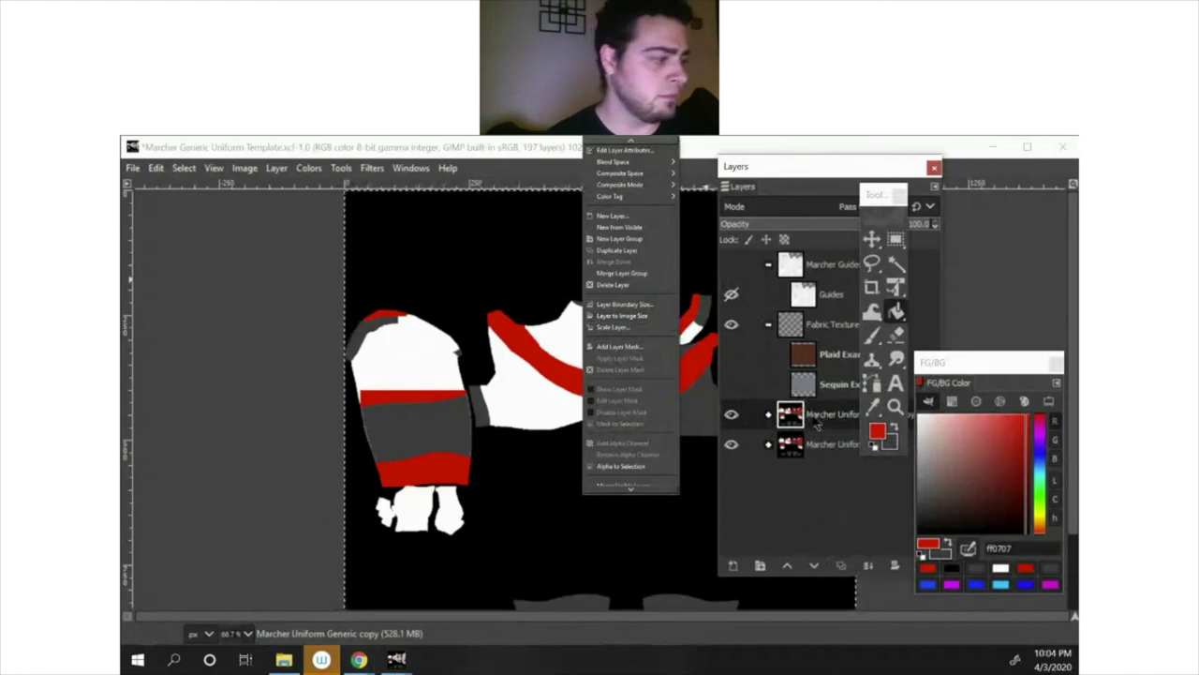
{"action": "left_click", "coordinate": [770, 420]}
{"action": "left_click", "coordinate": [769, 415]}
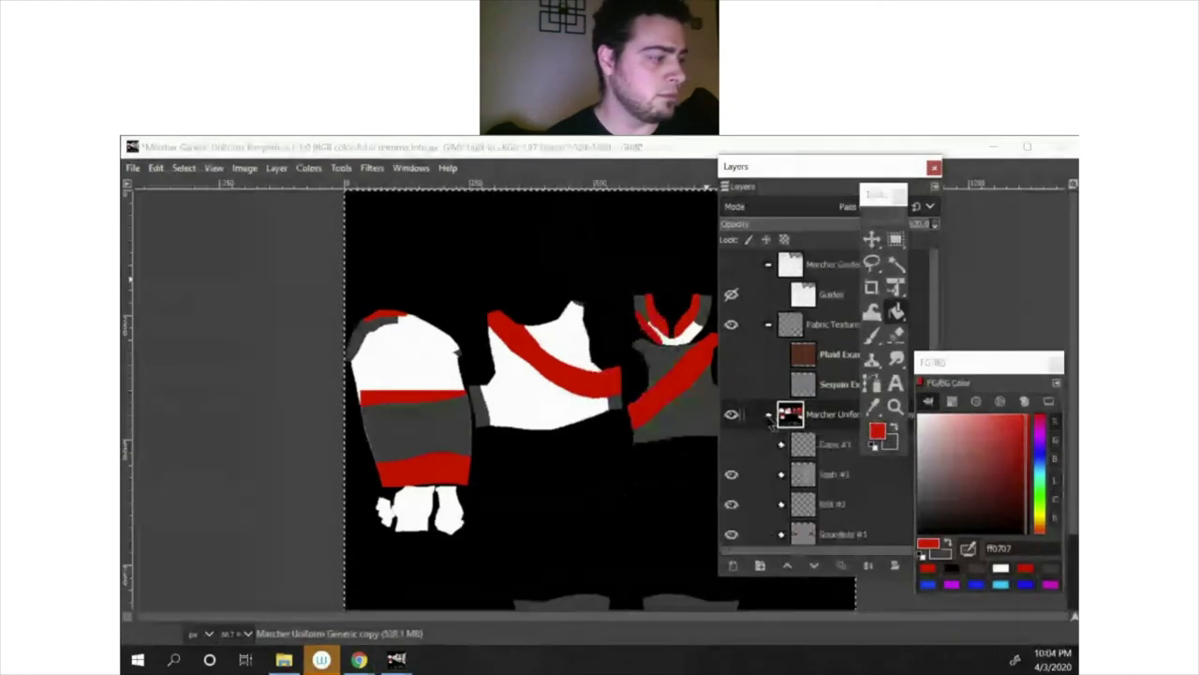
{"action": "scroll", "coordinate": [749, 394], "scroll_direction": "down", "scroll_amount": 3}
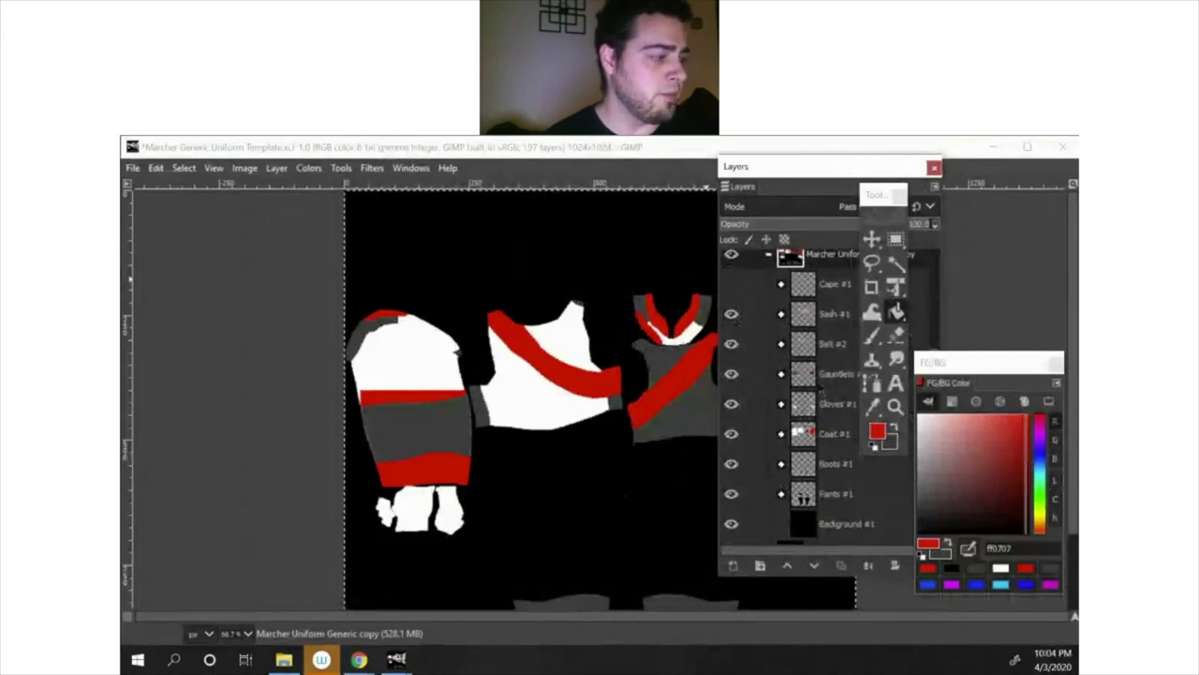
{"action": "left_click_drag", "start_coordinate": [876, 199], "coordinate": [1016, 200]}
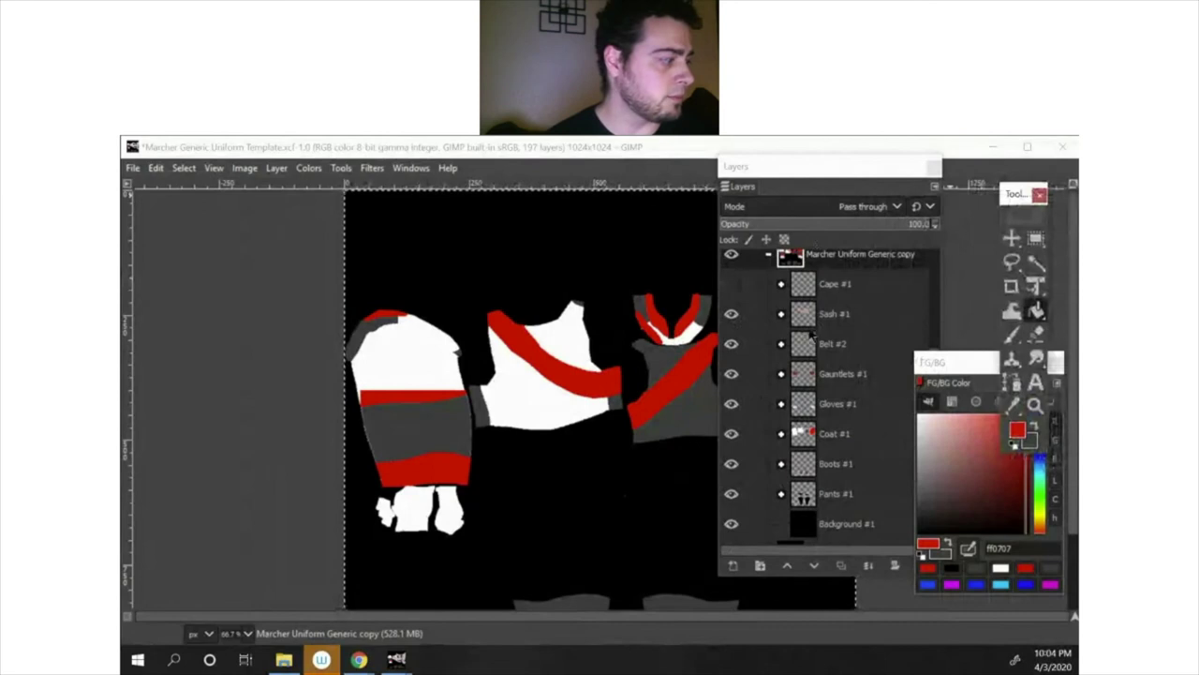
{"action": "scroll", "coordinate": [842, 435], "scroll_direction": "down", "scroll_amount": 1}
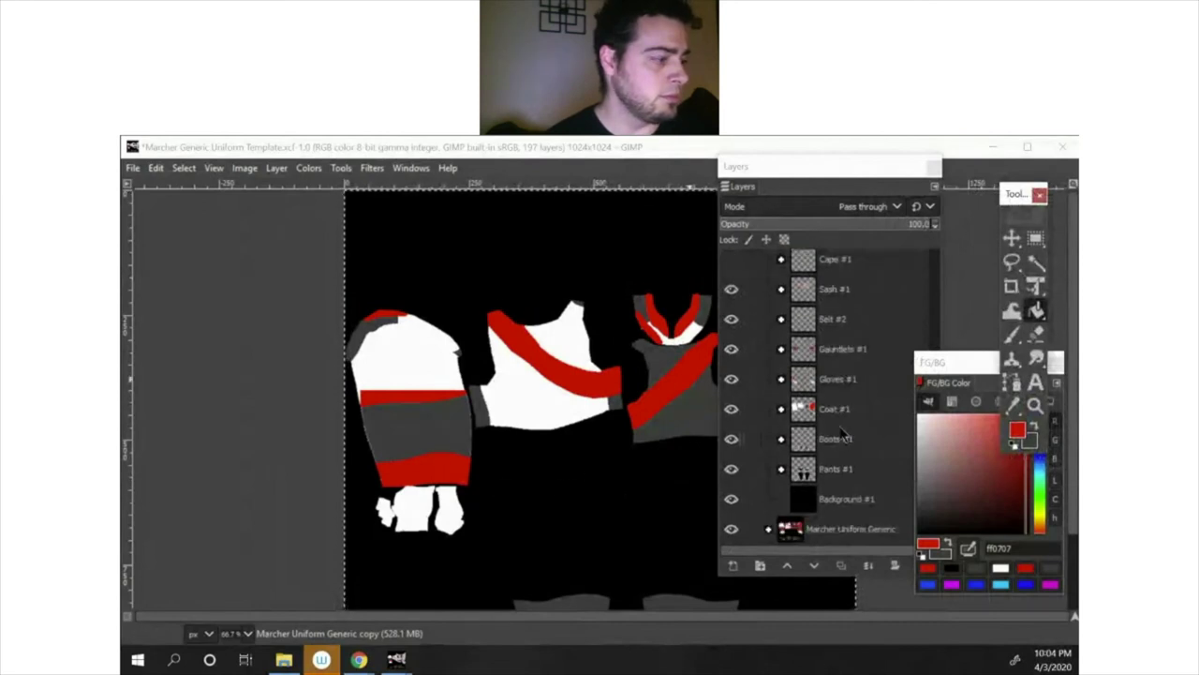
{"action": "scroll", "coordinate": [774, 456], "scroll_direction": "up", "scroll_amount": 2}
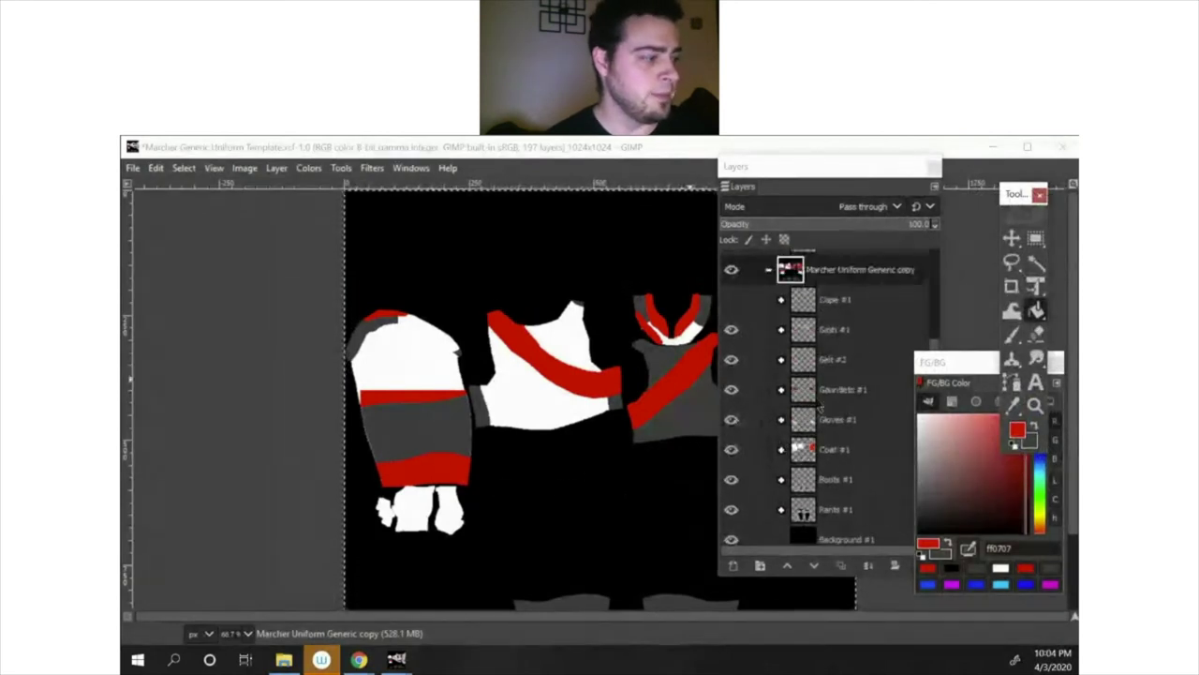
Step: Expand the Gauntlets #1 and Gauntlets Both Hands #1 groups and select the Gauntelt All #5 layer
{"action": "left_click", "coordinate": [782, 389]}
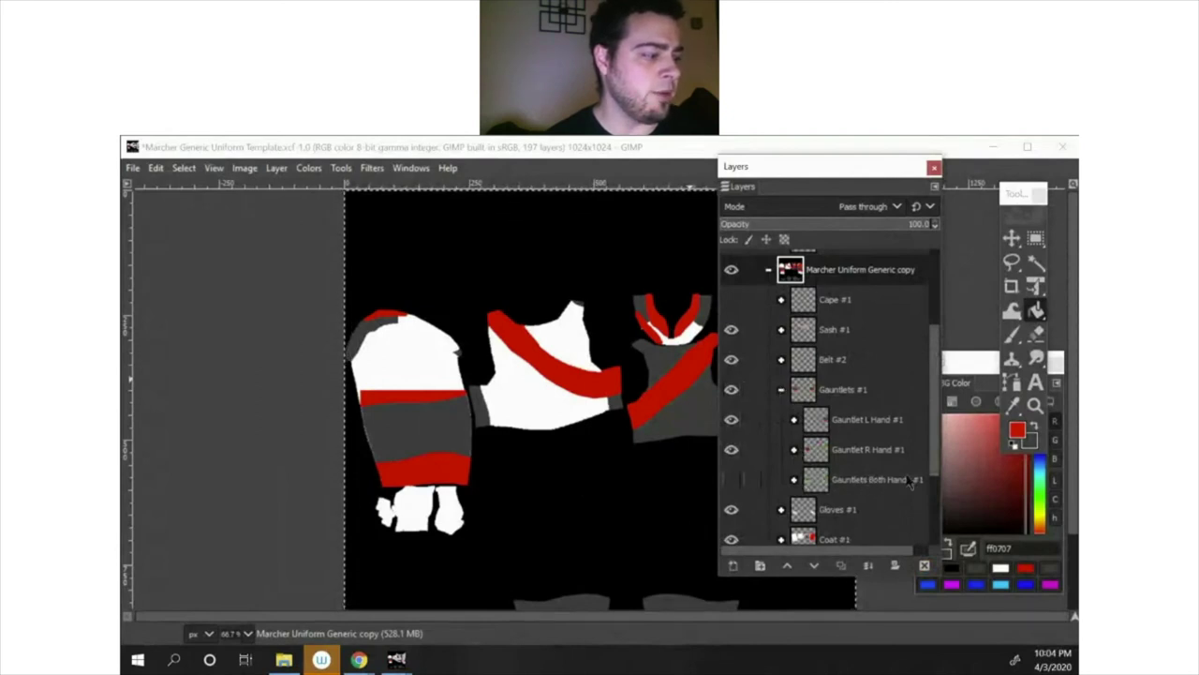
{"action": "left_click", "coordinate": [794, 479]}
{"action": "scroll", "coordinate": [806, 482], "scroll_direction": "down", "scroll_amount": 3}
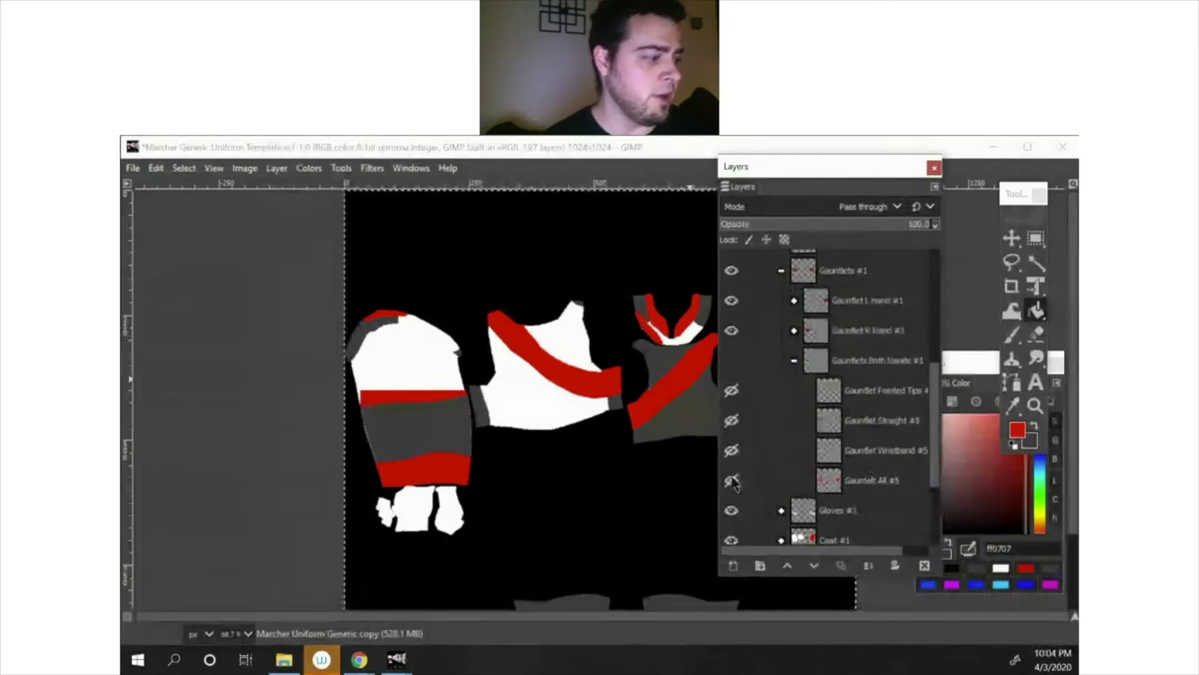
{"action": "left_click", "coordinate": [830, 480], "text": "alt"}
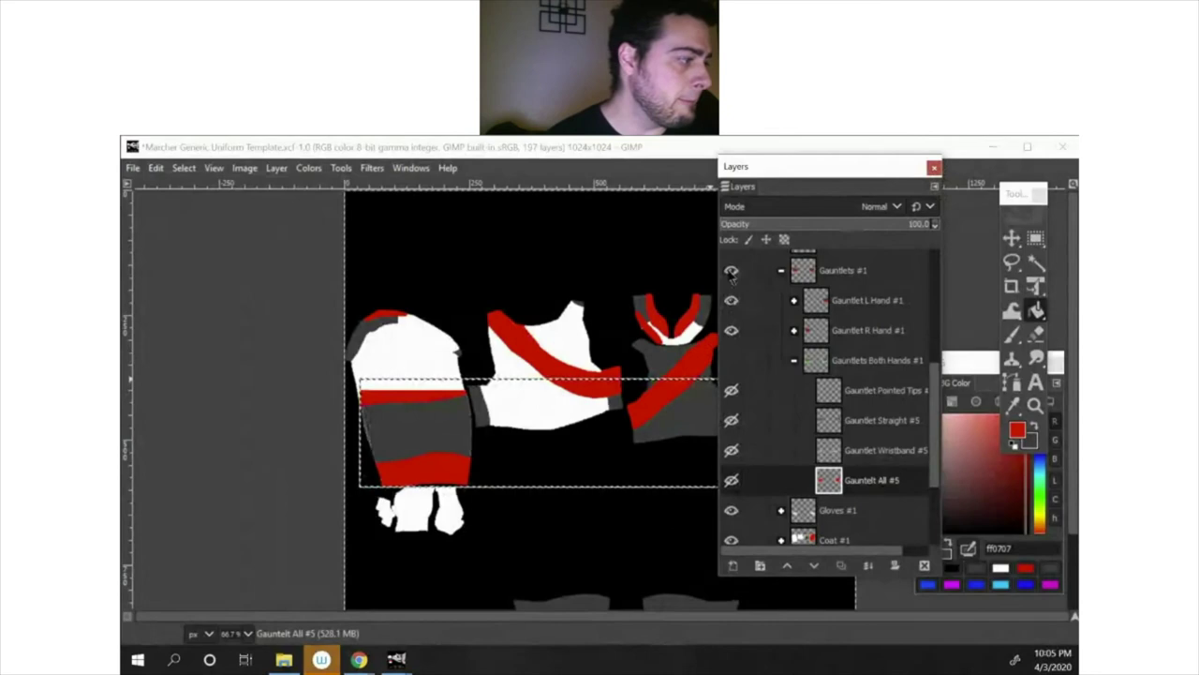
Step: Hide the Gauntlets #1 group and collapse it, moving the layer list clear of the uniform pieces
{"action": "left_click", "coordinate": [730, 270]}
{"action": "left_click_drag", "start_coordinate": [768, 175], "coordinate": [155, 200]}
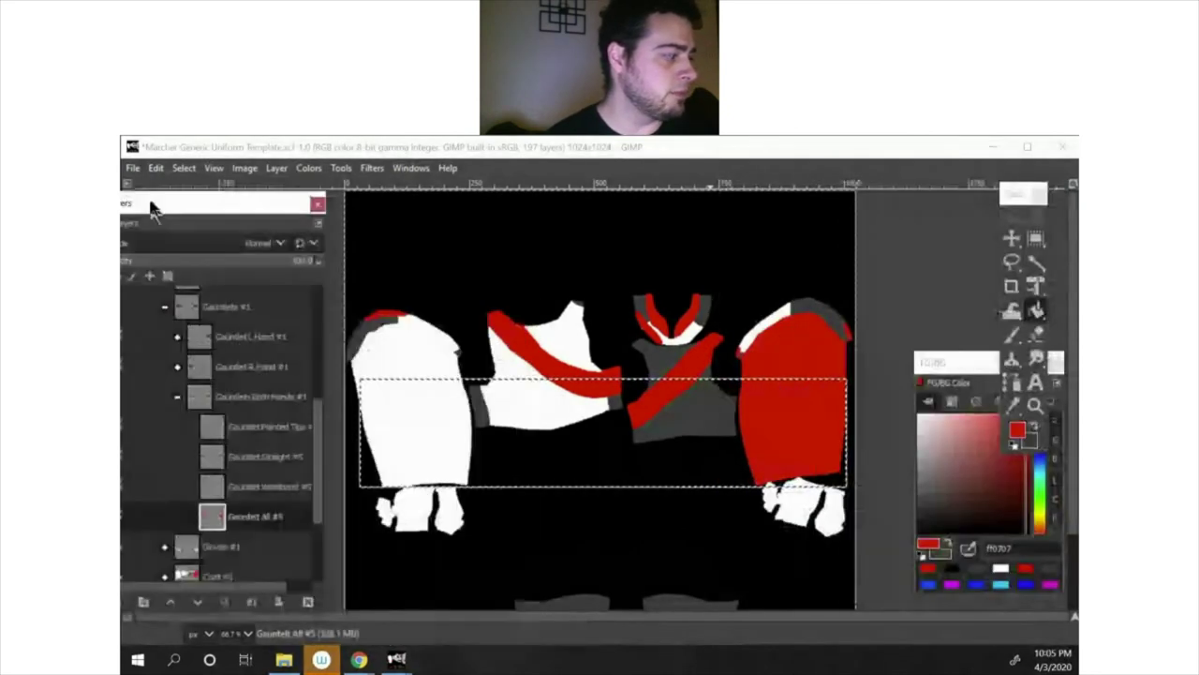
{"action": "left_click", "coordinate": [185, 383]}
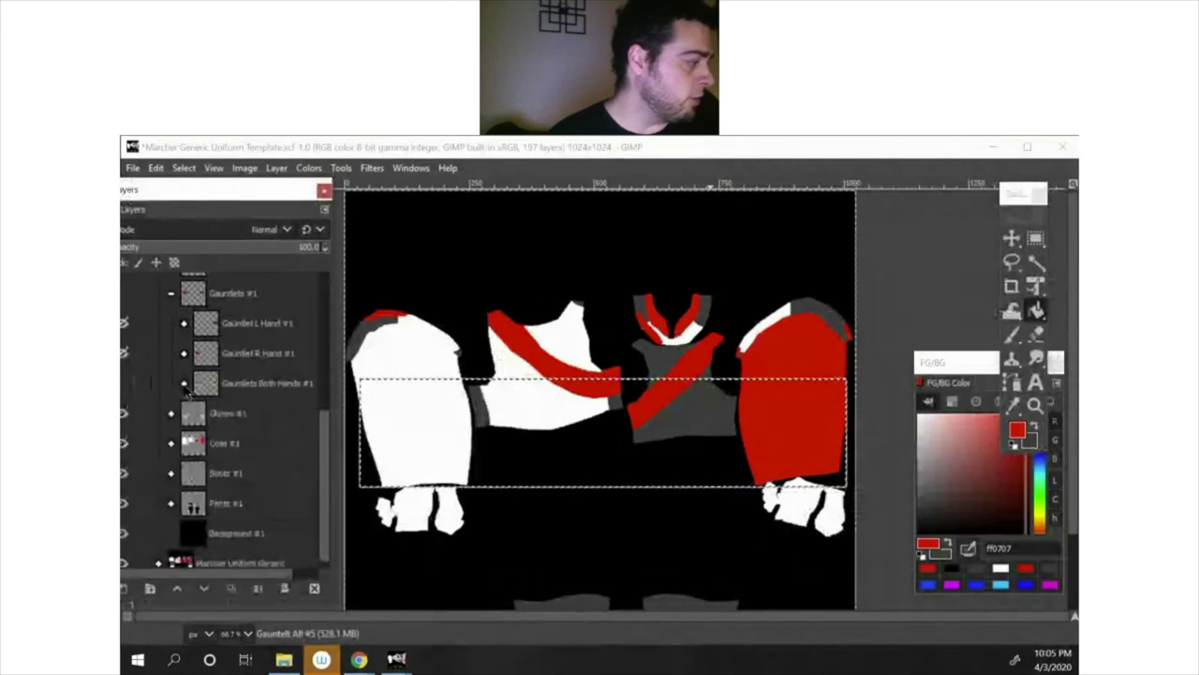
{"action": "scroll", "coordinate": [199, 351], "scroll_direction": "up", "scroll_amount": 2}
{"action": "scroll", "coordinate": [199, 351], "scroll_direction": "up", "scroll_amount": 1}
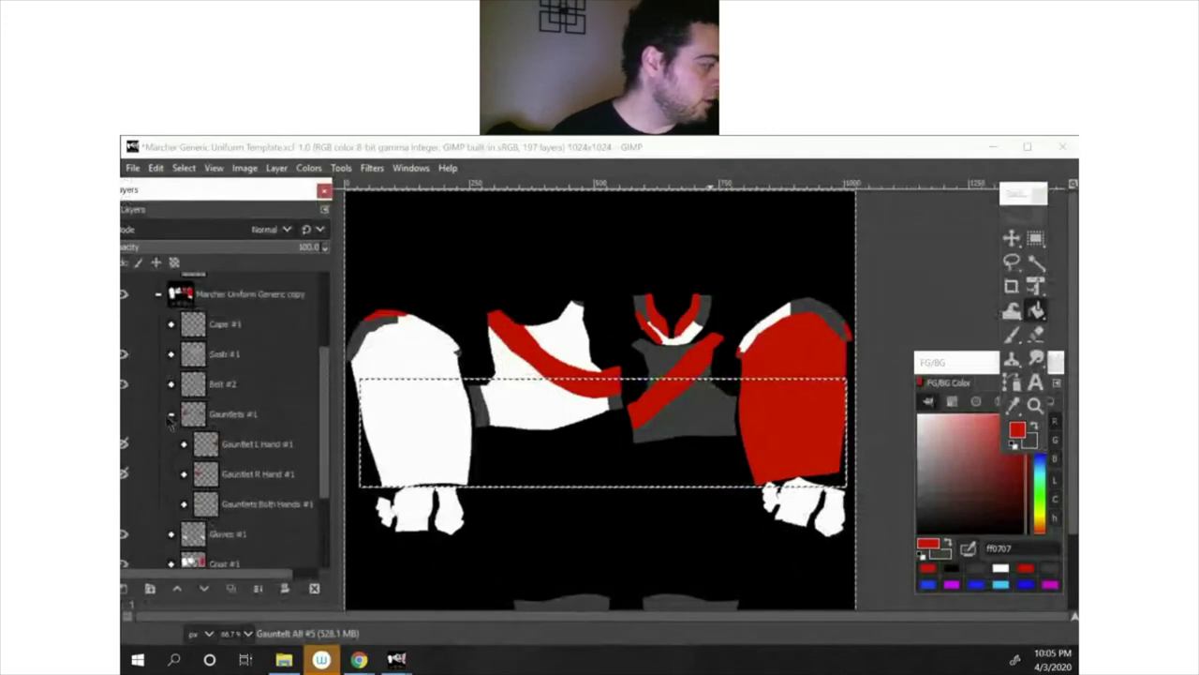
{"action": "left_click", "coordinate": [171, 413]}
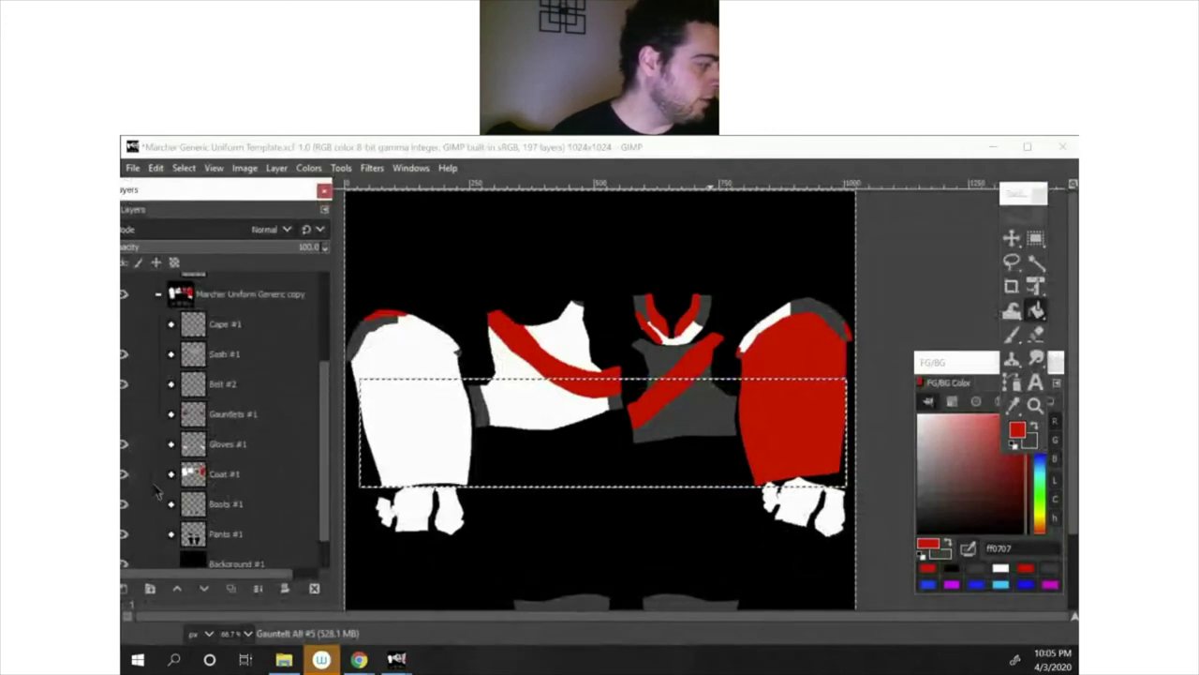
Step: Expand the Coat #1 group with its Arm L #1 and Arm R #1 subgroups, and select the full left arm layer
{"action": "scroll", "coordinate": [169, 435], "scroll_direction": "down", "scroll_amount": 1}
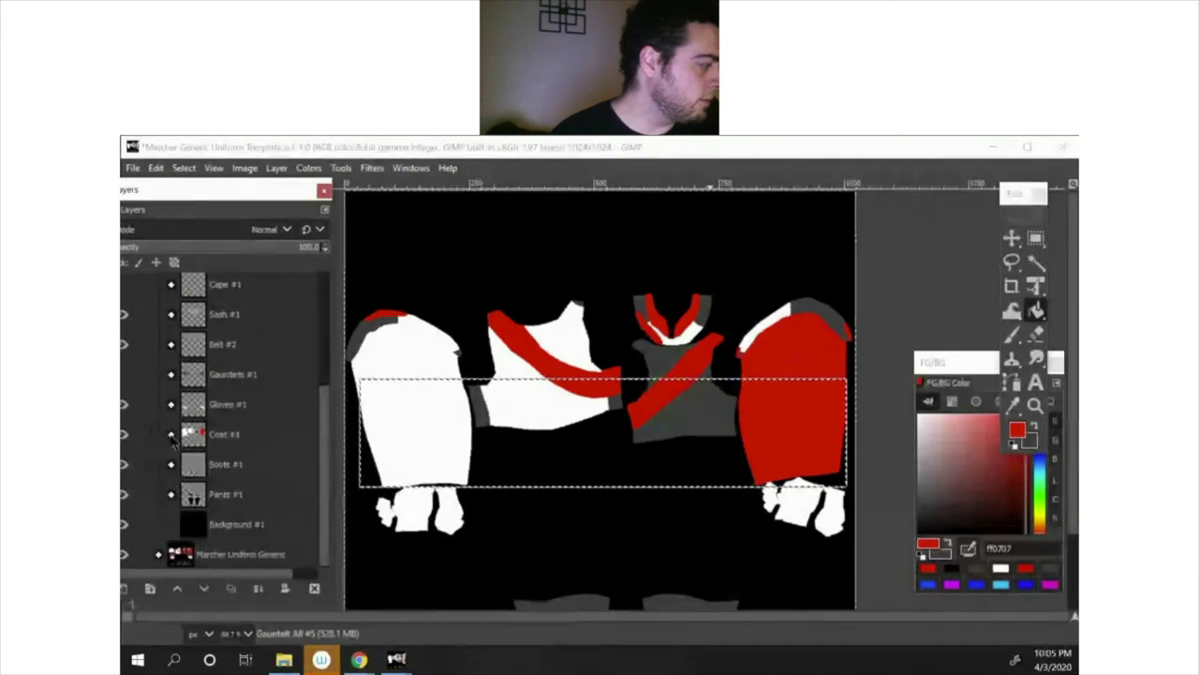
{"action": "left_click", "coordinate": [170, 434]}
{"action": "scroll", "coordinate": [181, 494], "scroll_direction": "down", "scroll_amount": 3}
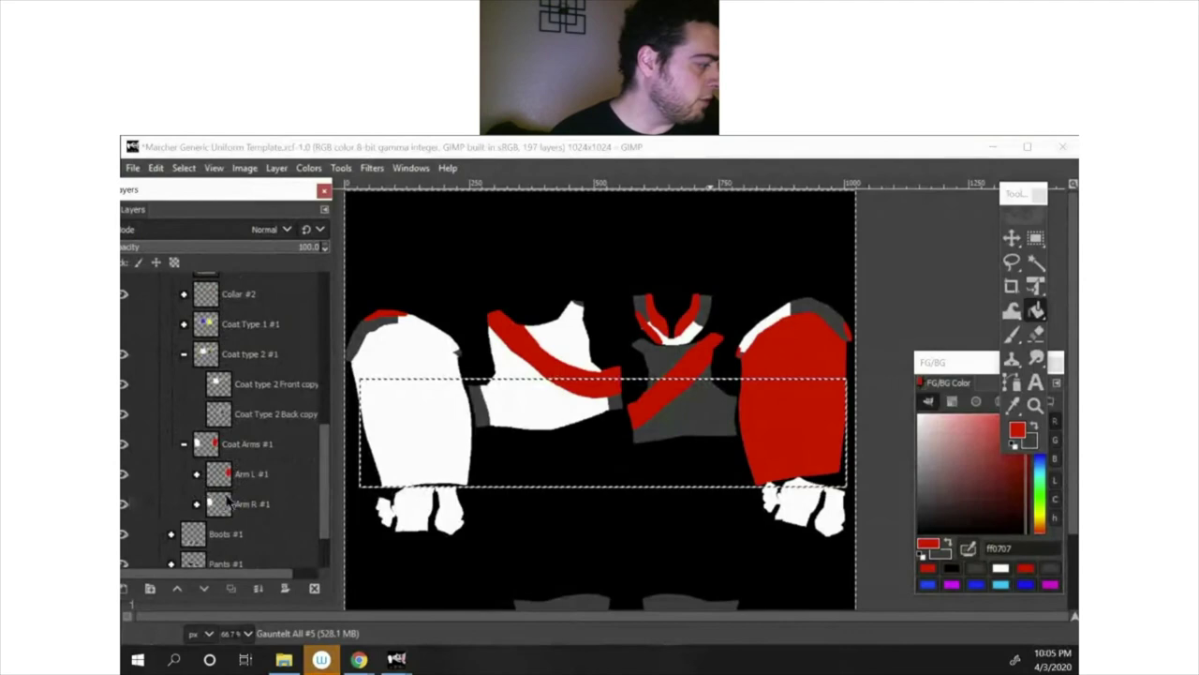
{"action": "left_click", "coordinate": [229, 503]}
{"action": "left_click", "coordinate": [194, 474]}
{"action": "scroll", "coordinate": [194, 497], "scroll_direction": "down", "scroll_amount": 1}
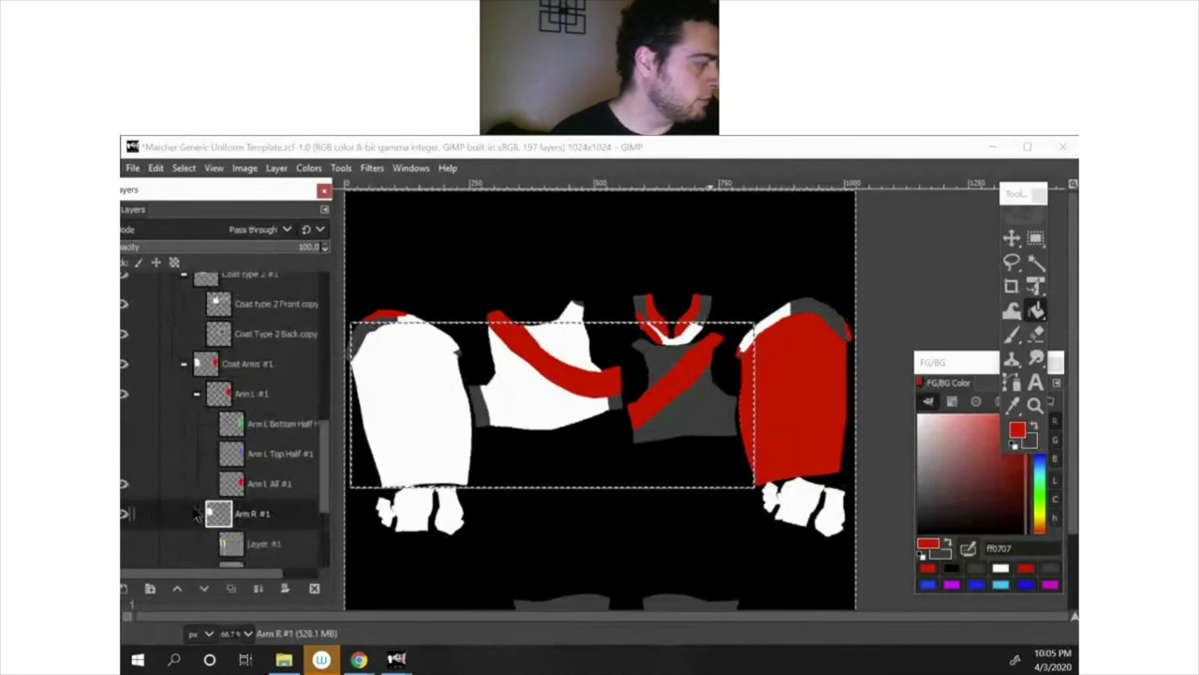
{"action": "left_click", "coordinate": [195, 513]}
{"action": "scroll", "coordinate": [224, 468], "scroll_direction": "down", "scroll_amount": 1}
{"action": "left_click", "coordinate": [274, 449]}
{"action": "scroll", "coordinate": [272, 459], "scroll_direction": "down", "scroll_amount": 1}
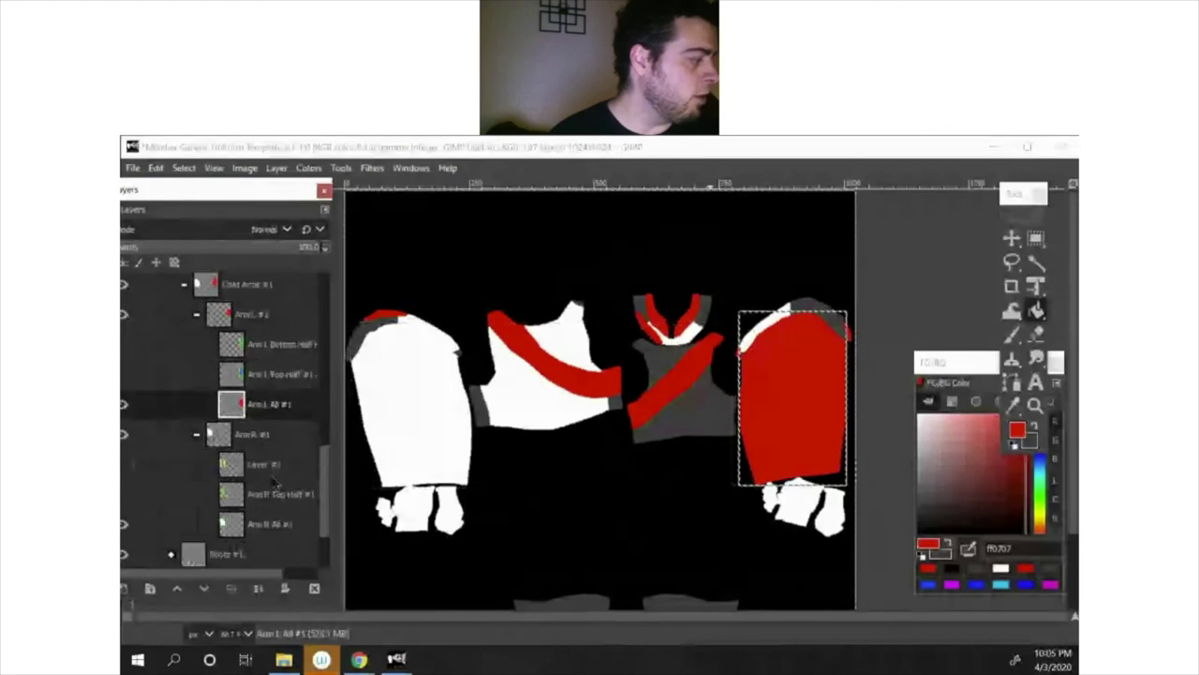
Step: Select the Arm R Top Half #1 layer, then collapse the arm and Coat Arms #1 groups and bring the layer list fully into view
{"action": "left_click", "coordinate": [266, 469]}
{"action": "left_click", "coordinate": [268, 493]}
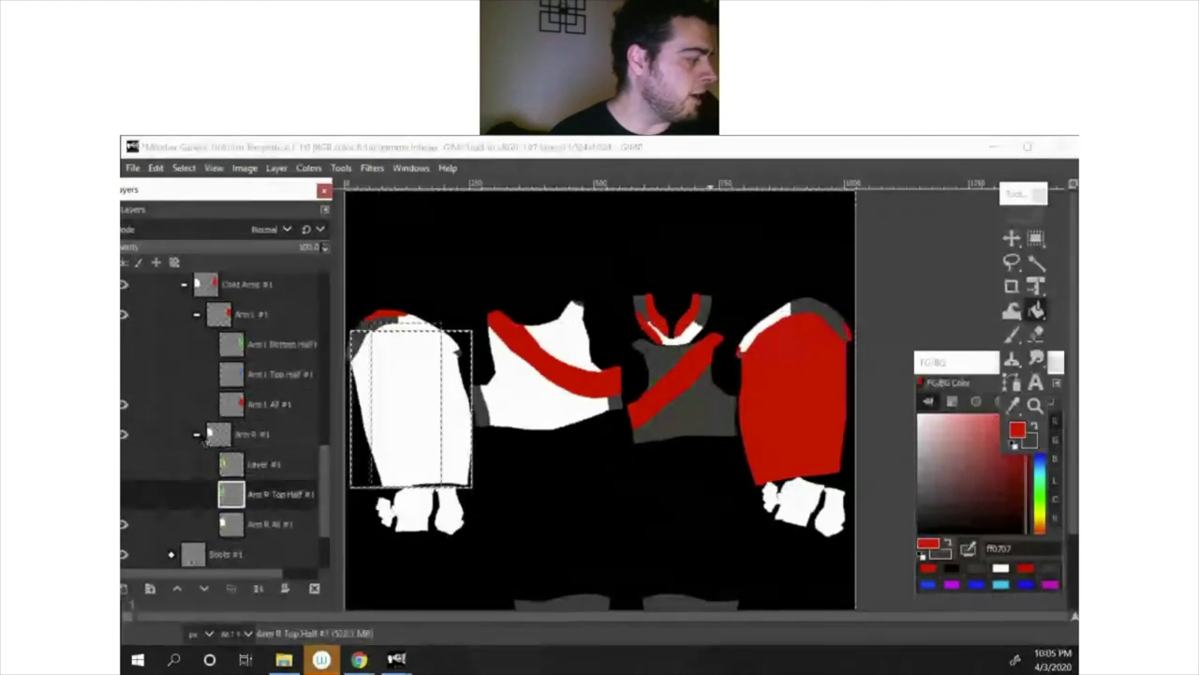
{"action": "left_click", "coordinate": [196, 434]}
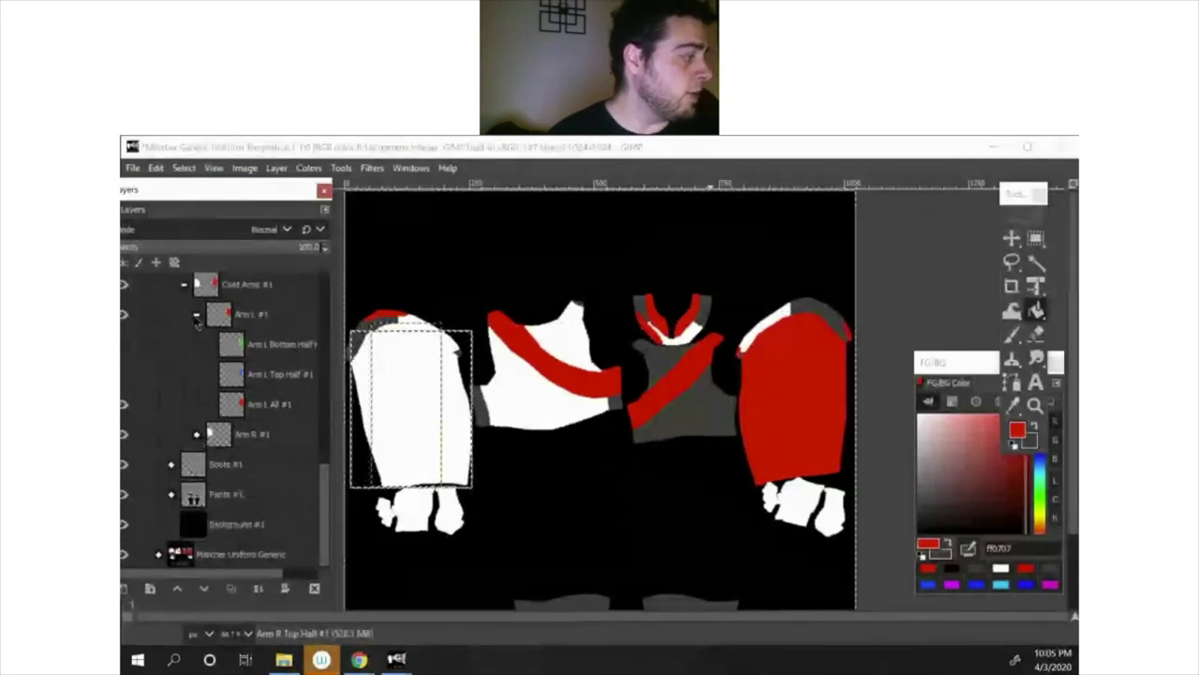
{"action": "left_click", "coordinate": [196, 318]}
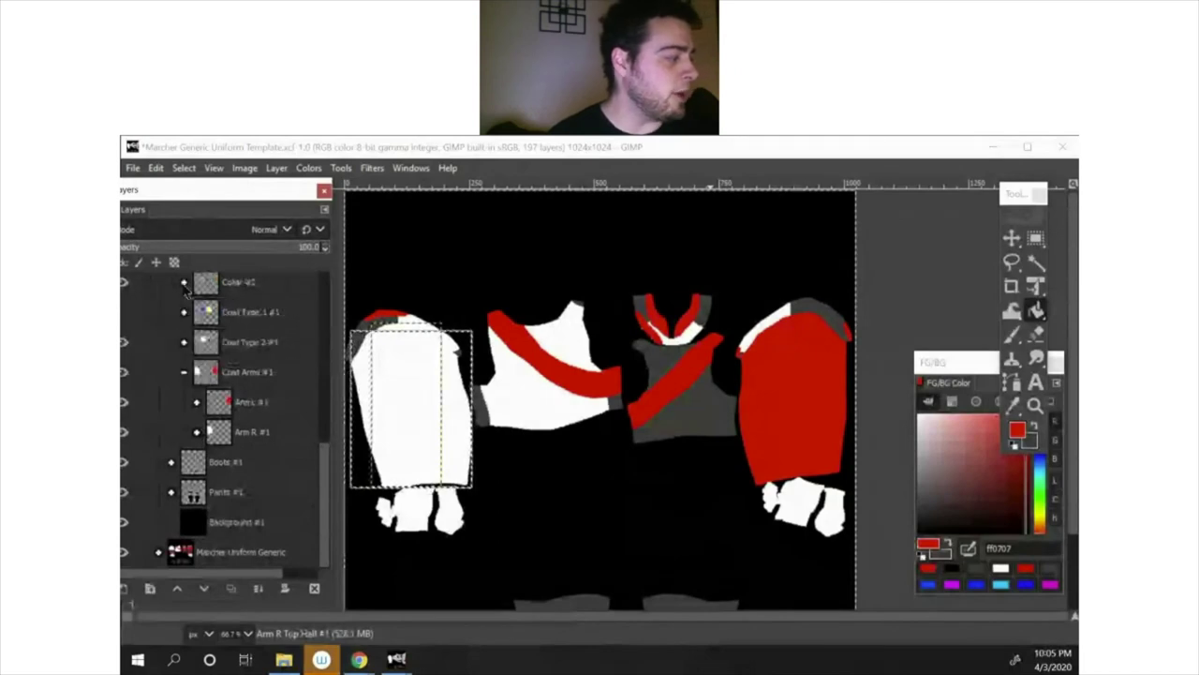
{"action": "left_click", "coordinate": [184, 373]}
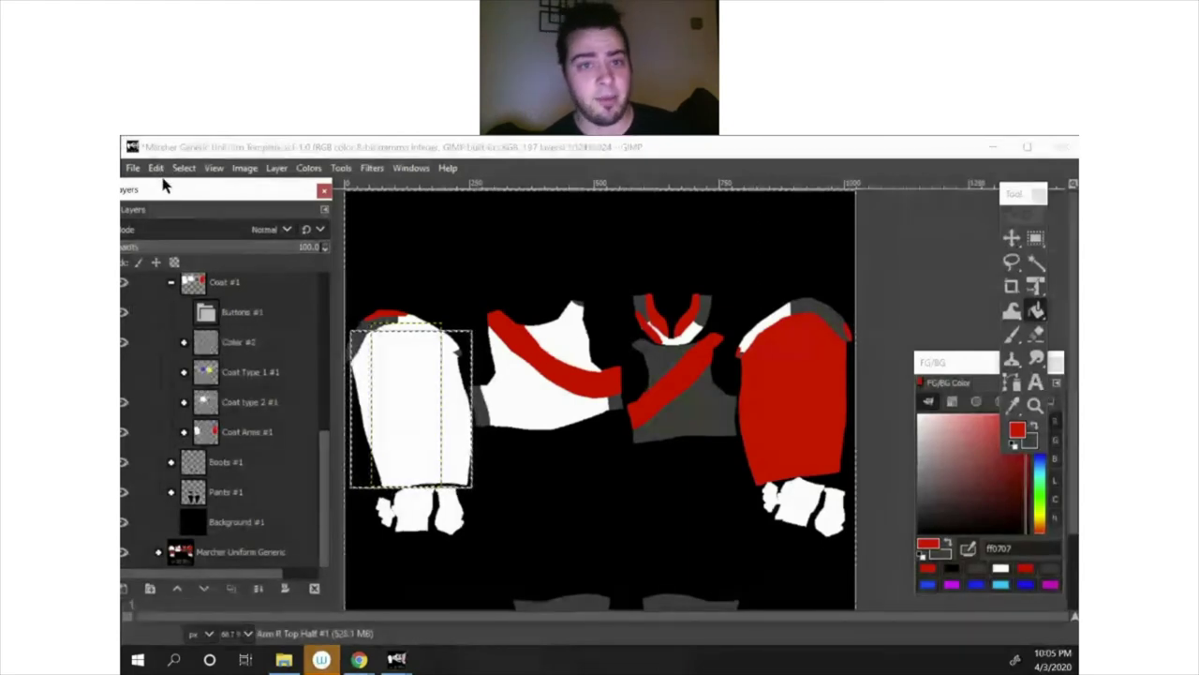
{"action": "left_click_drag", "start_coordinate": [163, 187], "coordinate": [232, 188]}
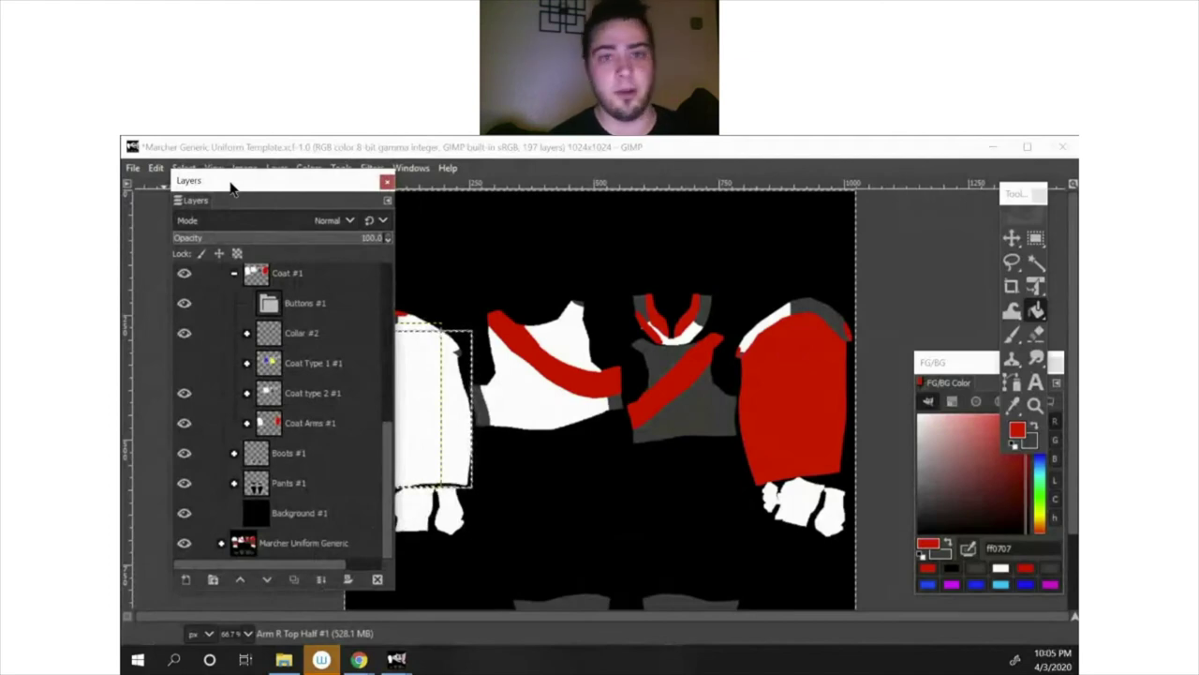
{"action": "left_click_drag", "start_coordinate": [232, 188], "coordinate": [252, 186]}
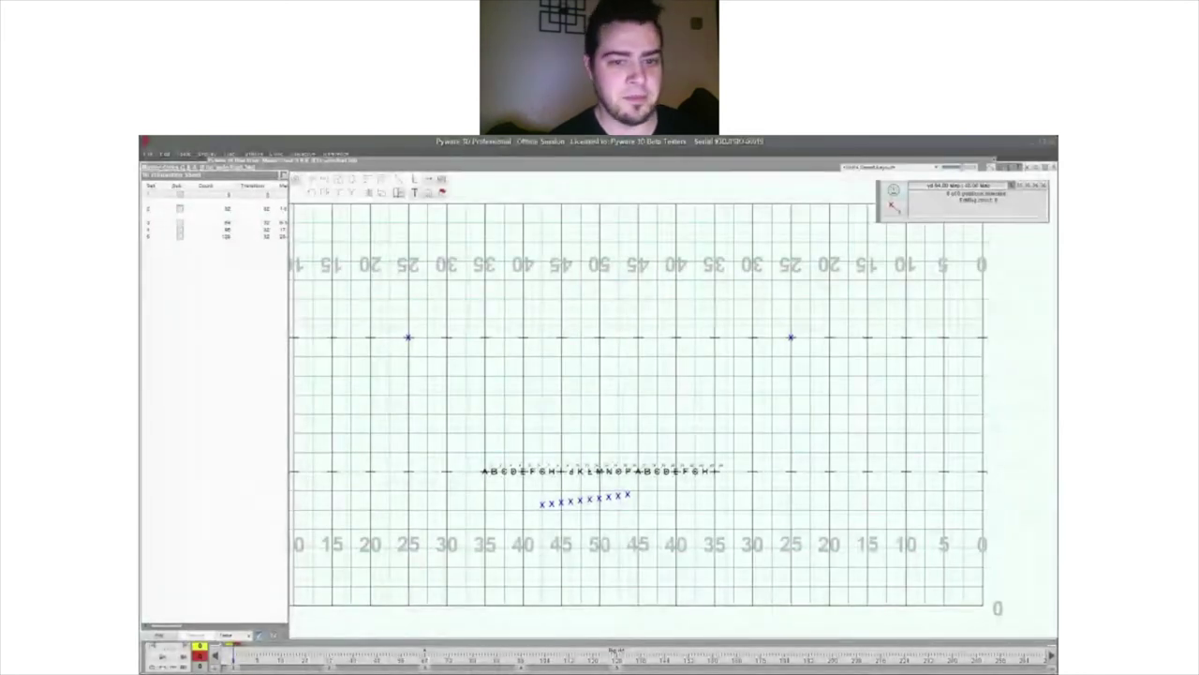
Step: Switch to Pyware 3D and open the Male Marcher 1 fabric selection from the document options' Real View Perspective settings
{"action": "key", "text": "F4"}
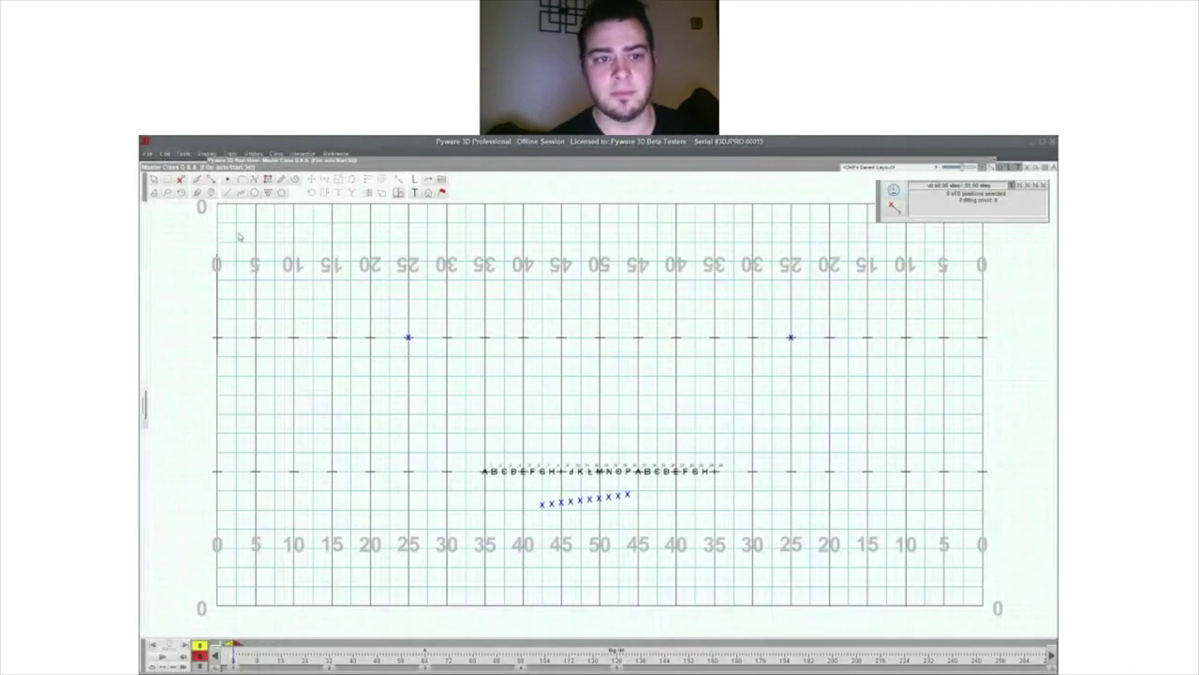
{"action": "left_click", "coordinate": [147, 154]}
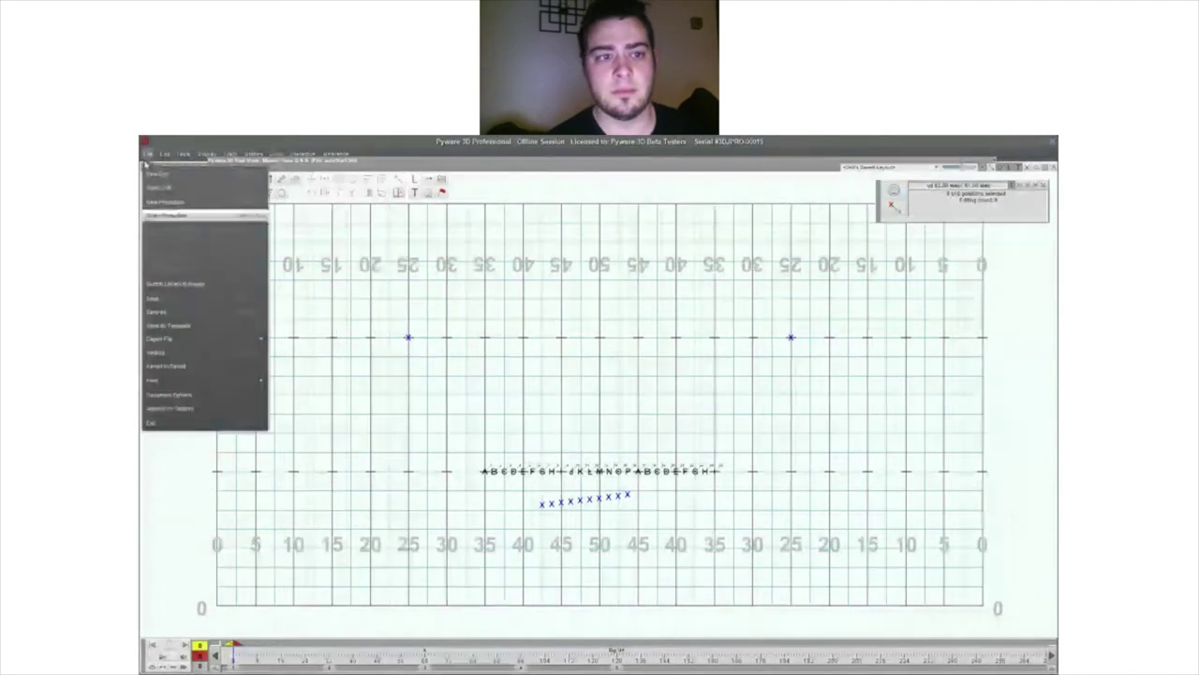
{"action": "left_click", "coordinate": [187, 395]}
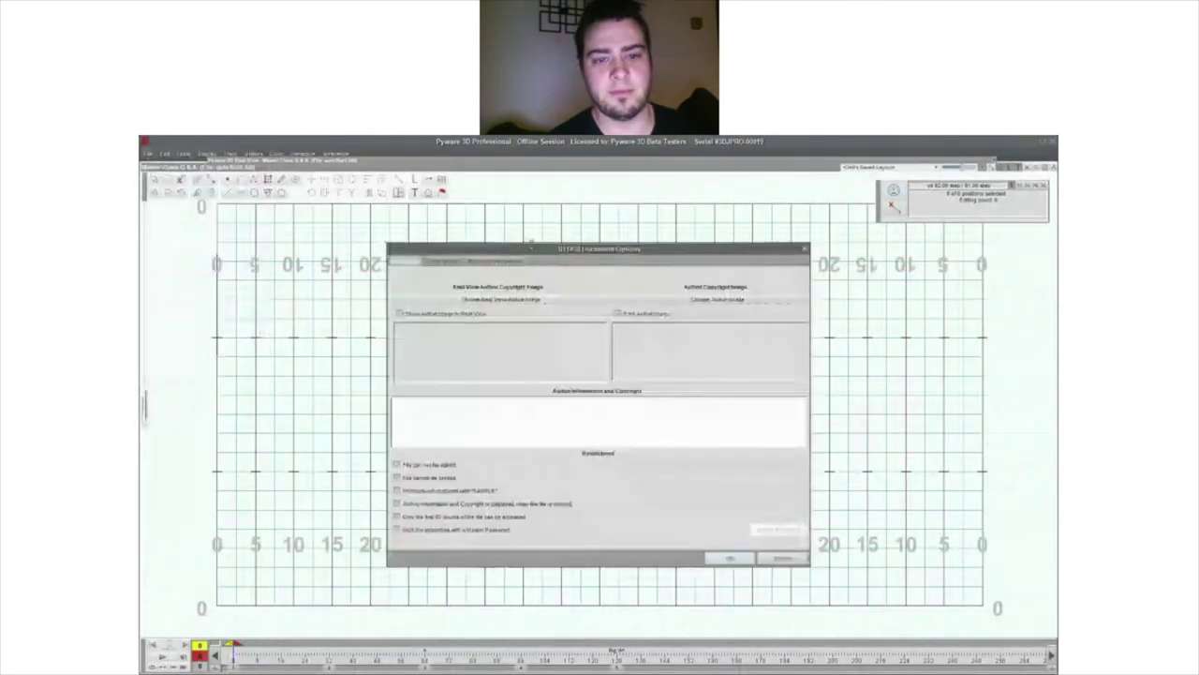
{"action": "left_click", "coordinate": [506, 262]}
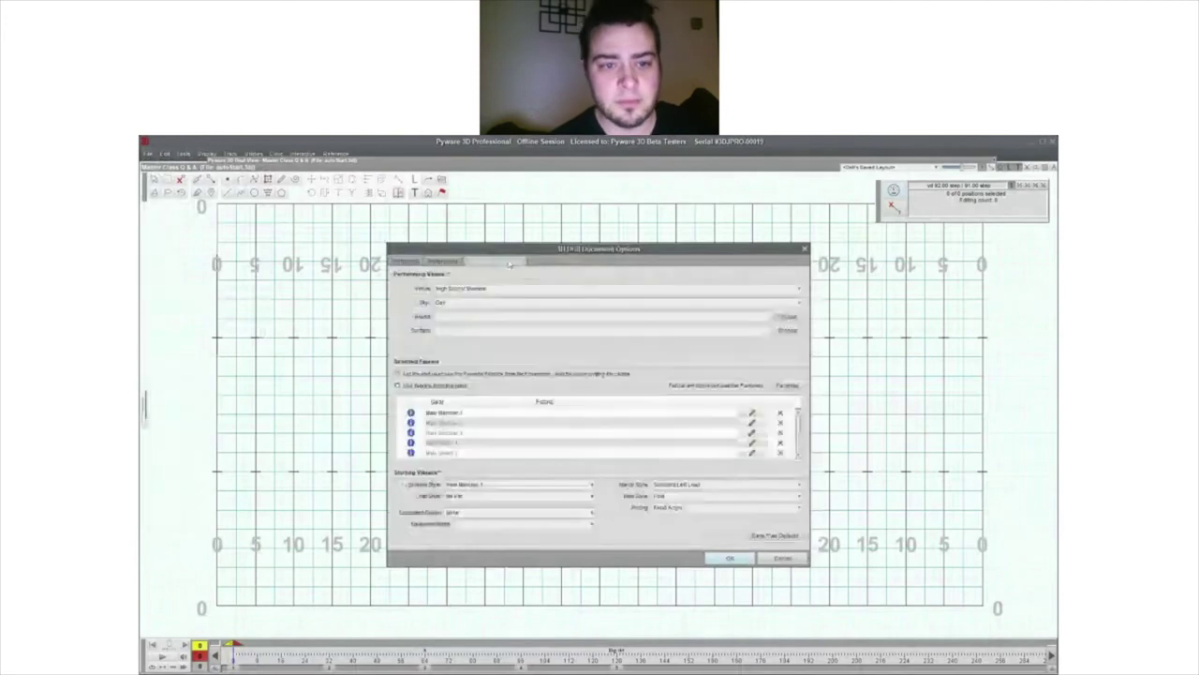
{"action": "left_click", "coordinate": [453, 414]}
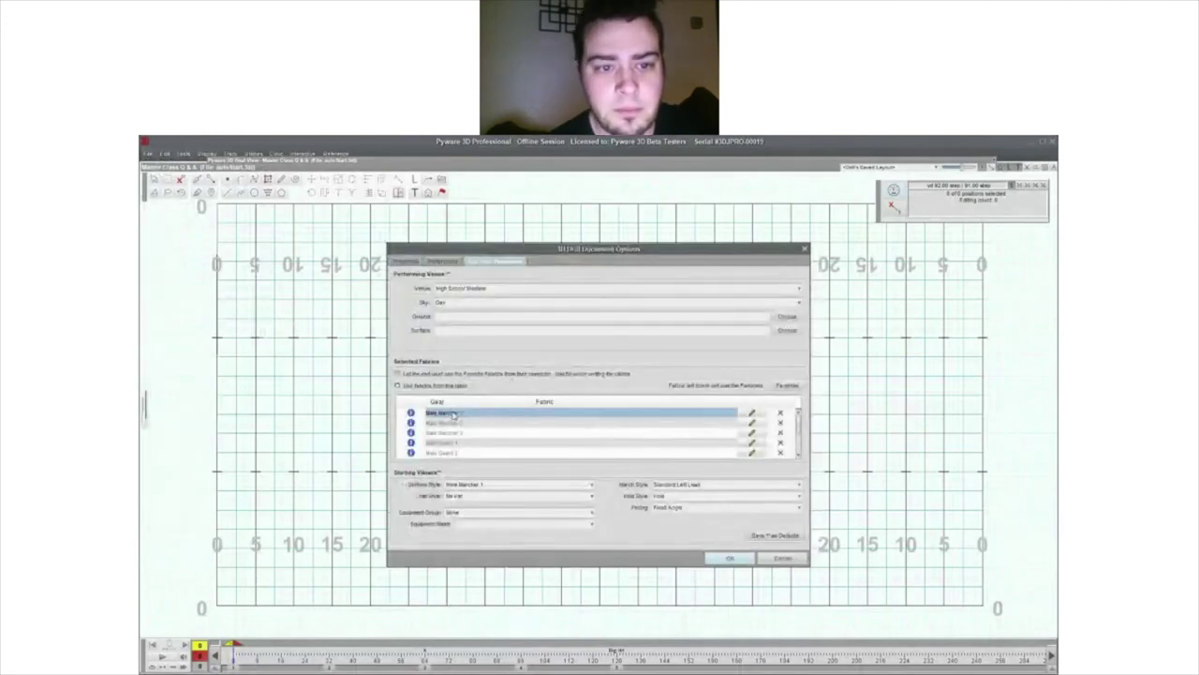
{"action": "left_click", "coordinate": [752, 414]}
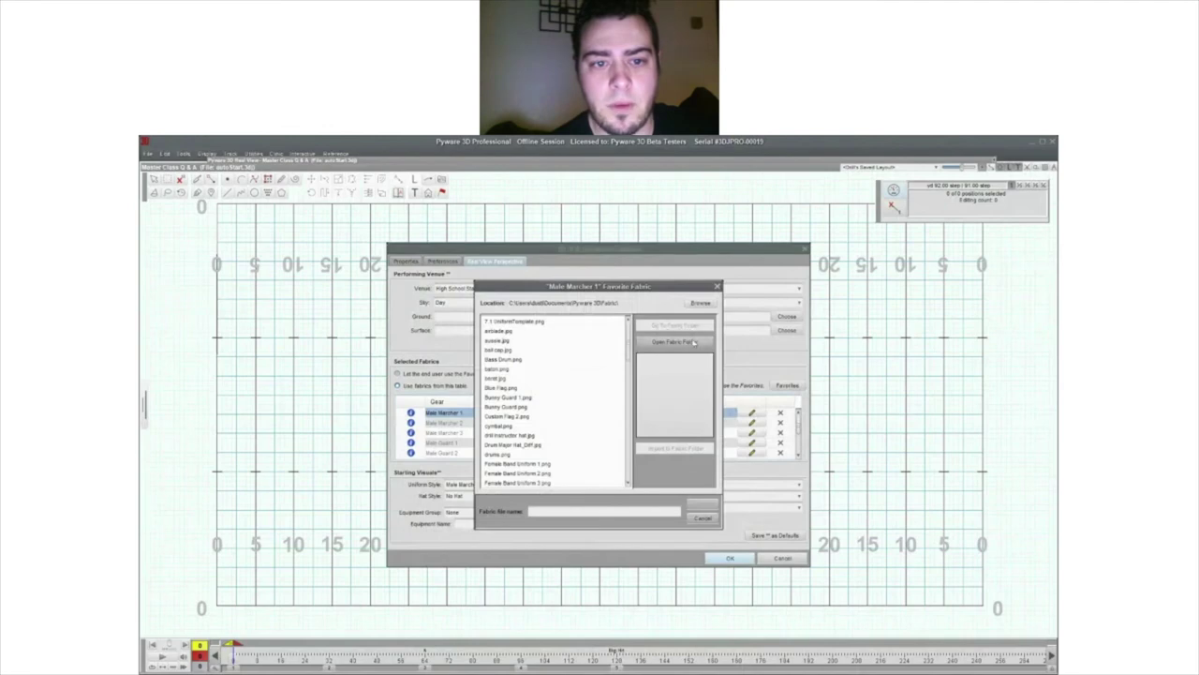
Step: Assign I love Pyware.png from the Desktop as the Male Marcher 1 fabric and apply the document options
{"action": "left_click", "coordinate": [699, 303]}
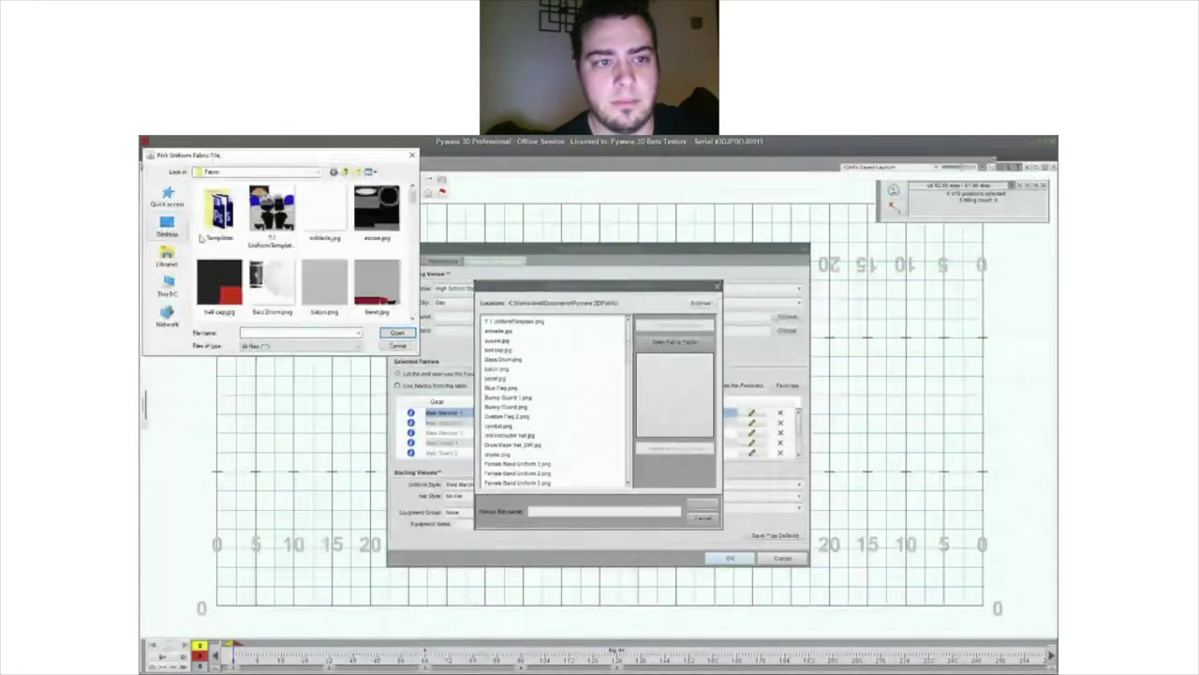
{"action": "left_click", "coordinate": [167, 226]}
{"action": "scroll", "coordinate": [231, 227], "scroll_direction": "up", "scroll_amount": 10}
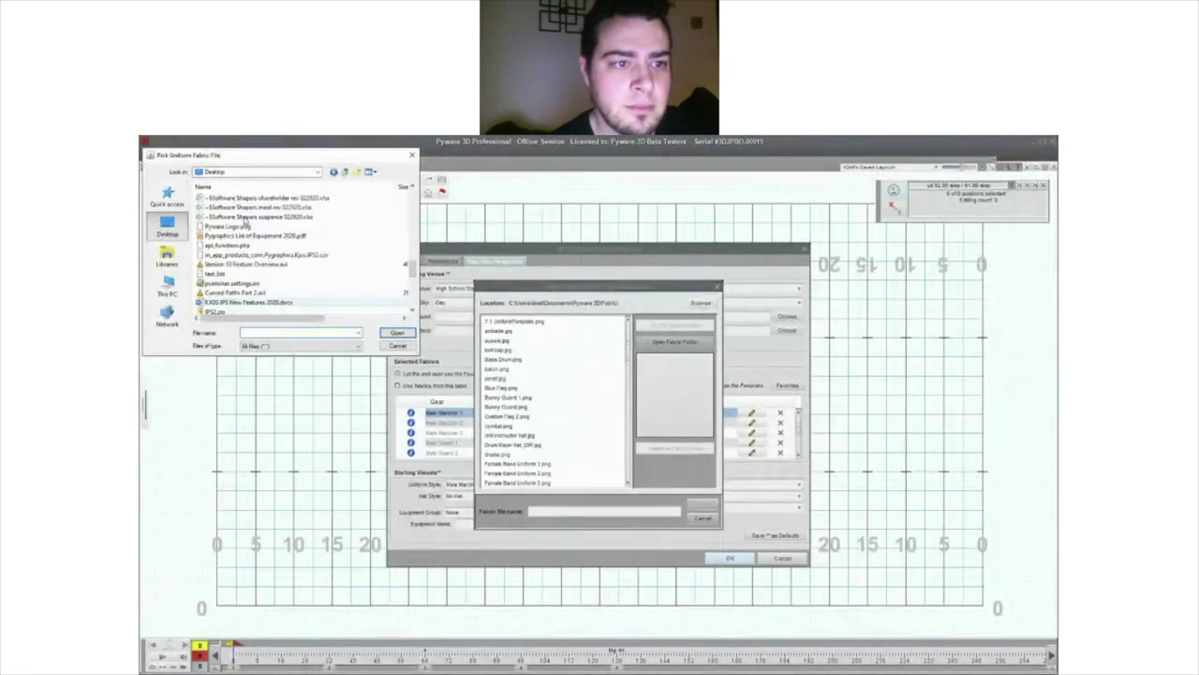
{"action": "left_click", "coordinate": [236, 199]}
{"action": "left_click", "coordinate": [399, 333]}
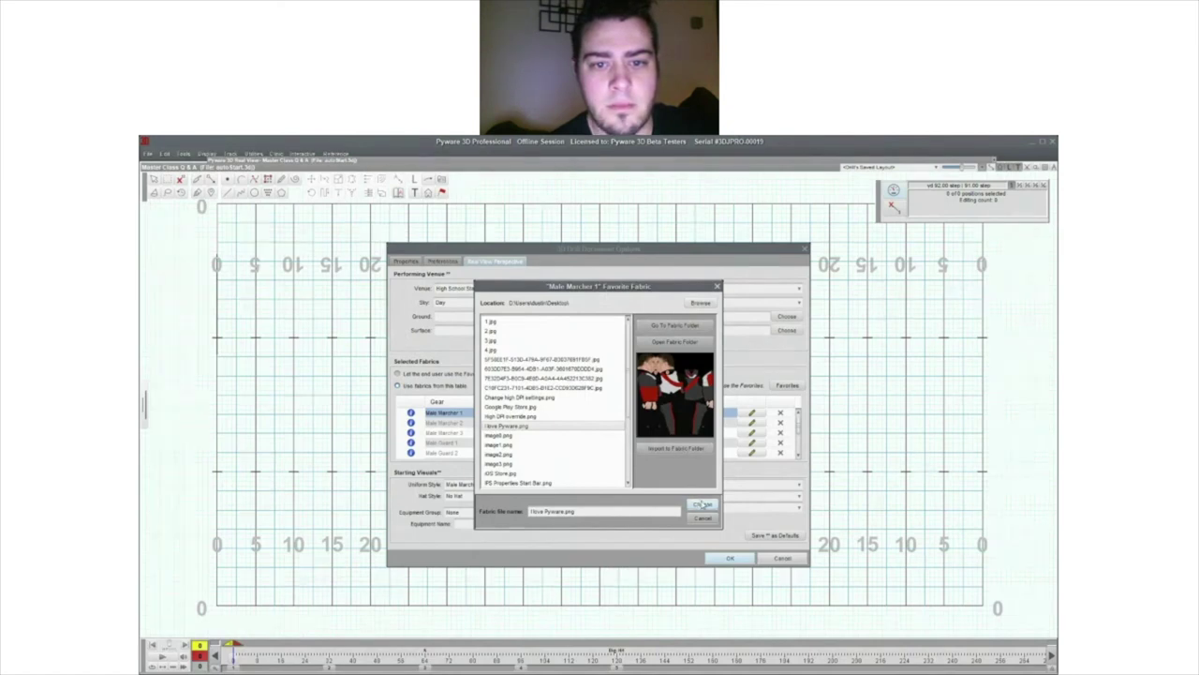
{"action": "left_click", "coordinate": [702, 505]}
{"action": "left_click", "coordinate": [728, 559]}
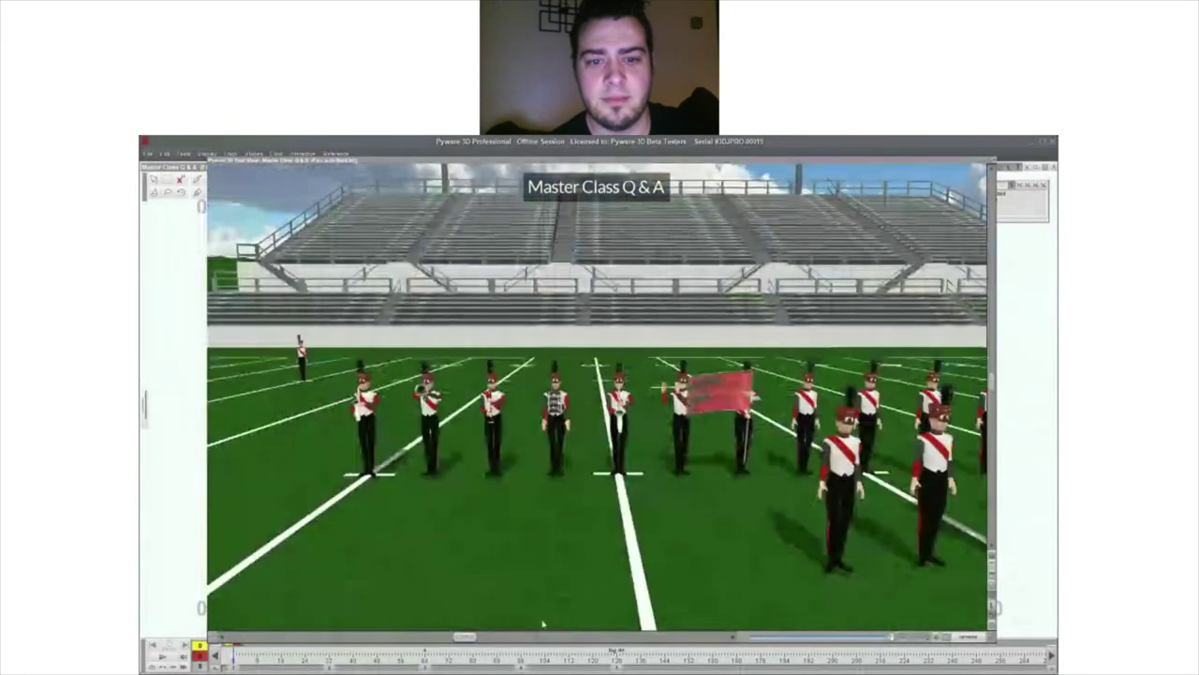
Step: Close the performer search dialog, return to the 3D Real View and open the Real View camera settings
{"action": "key", "text": "Escape"}
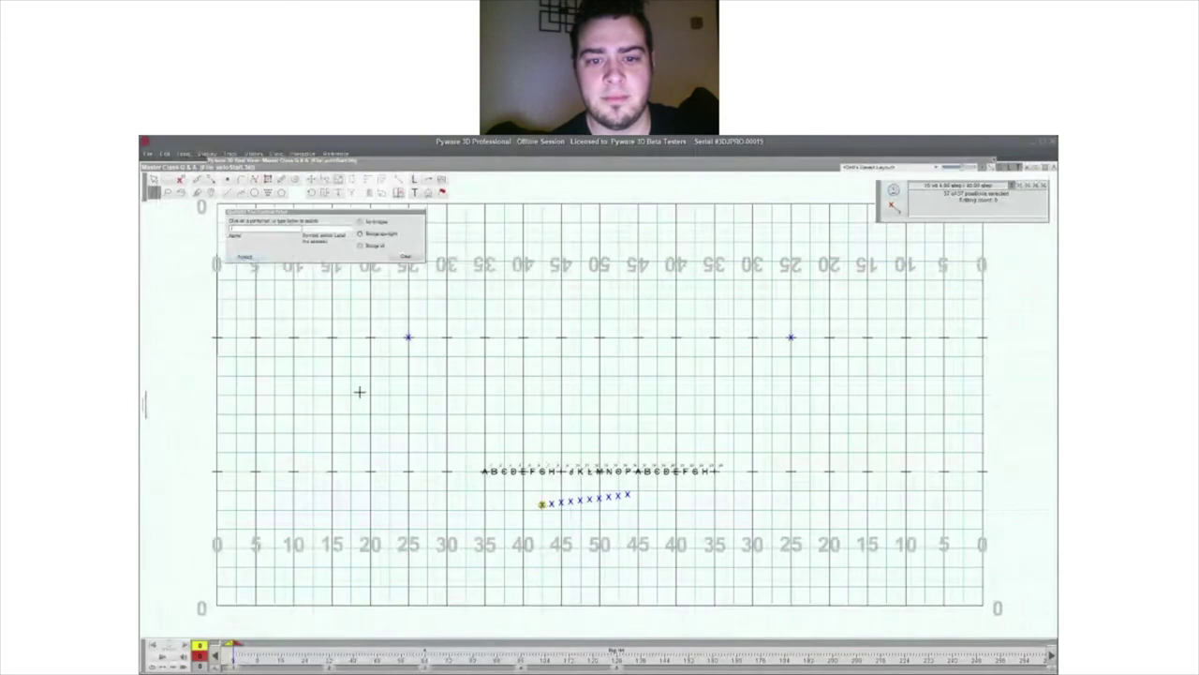
{"action": "left_click", "coordinate": [248, 257]}
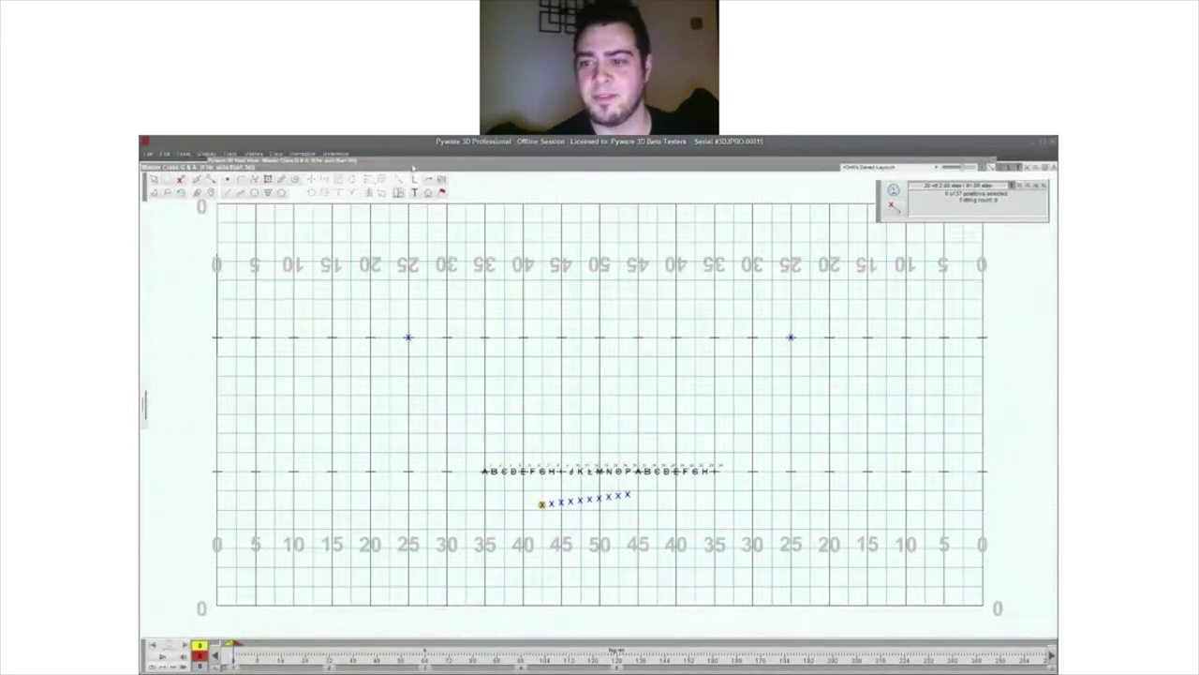
{"action": "key", "text": "ctrl+3"}
{"action": "left_click", "coordinate": [971, 637]}
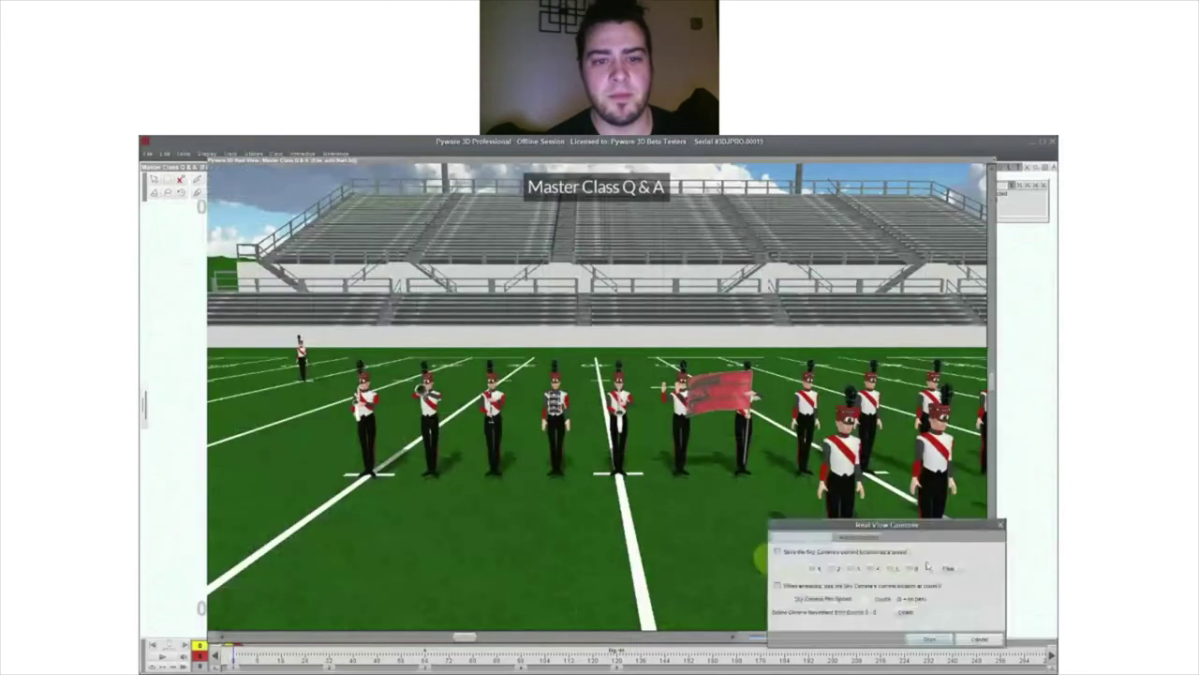